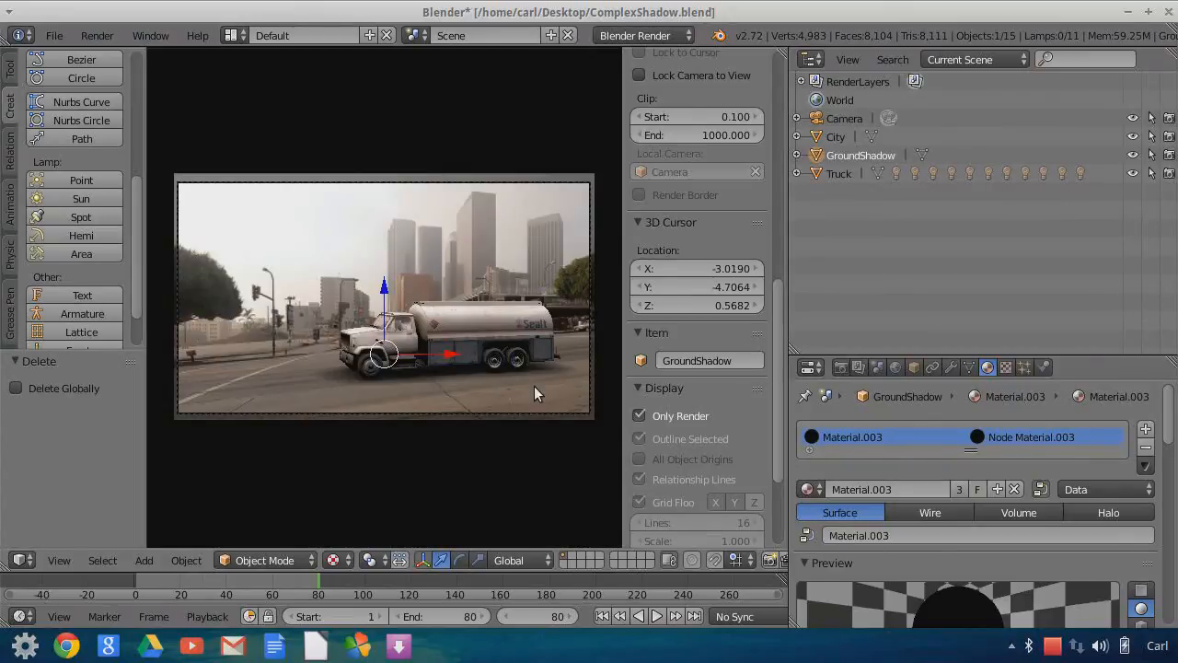
- Inspect the truck and the city backdrop from several angles, and return to the camera view
mouse_move(299, 383)
middle_down()
mouse_move(305, 402)
mouse_move(391, 457)
mouse_move(396, 383)
mouse_move(282, 326)
mouse_move(232, 440)
mouse_move(310, 381)
middle_up()
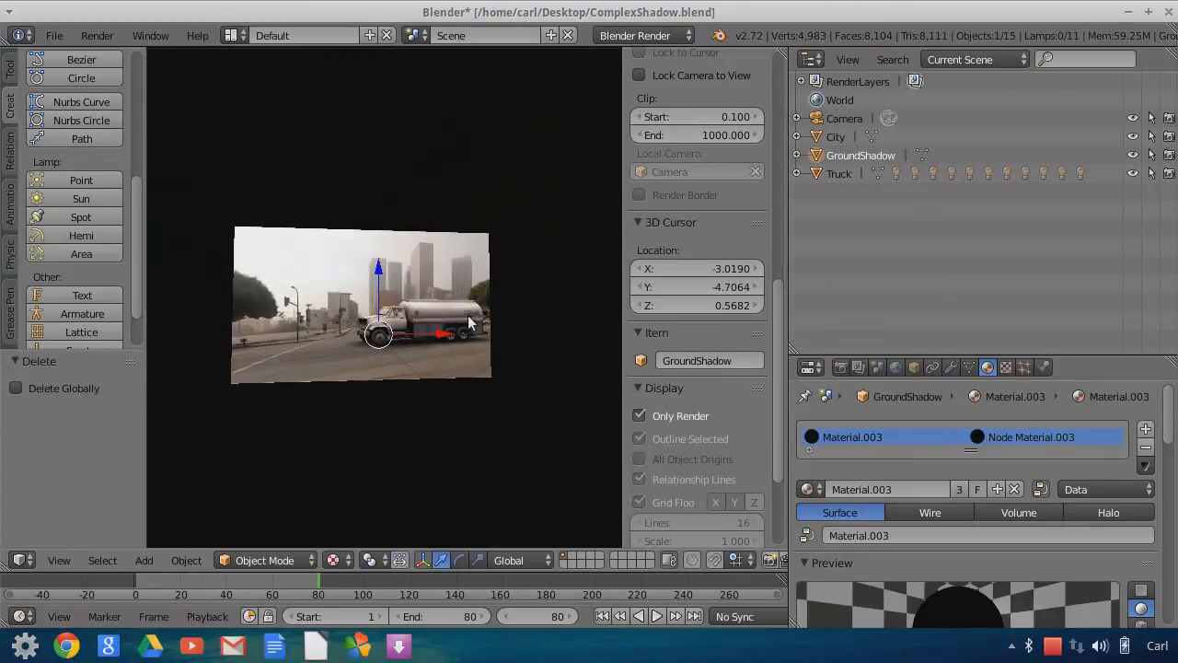
middle_drag(476, 397, 389, 416)
middle_drag(466, 372, 523, 359)
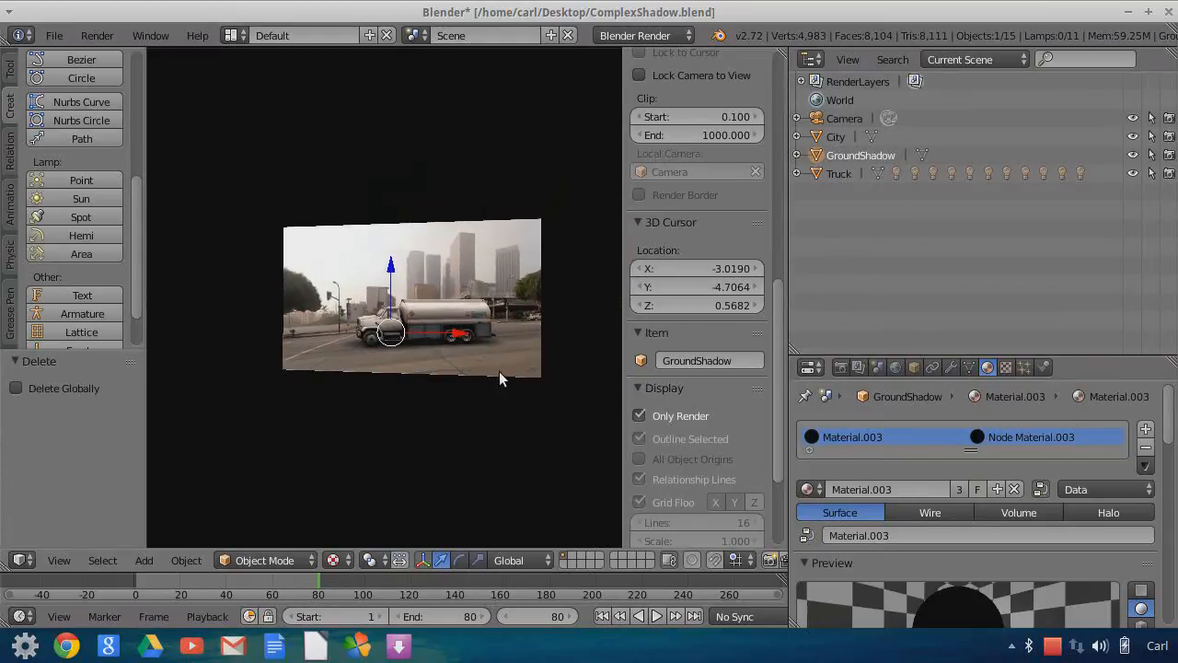
middle_drag(498, 377, 497, 419)
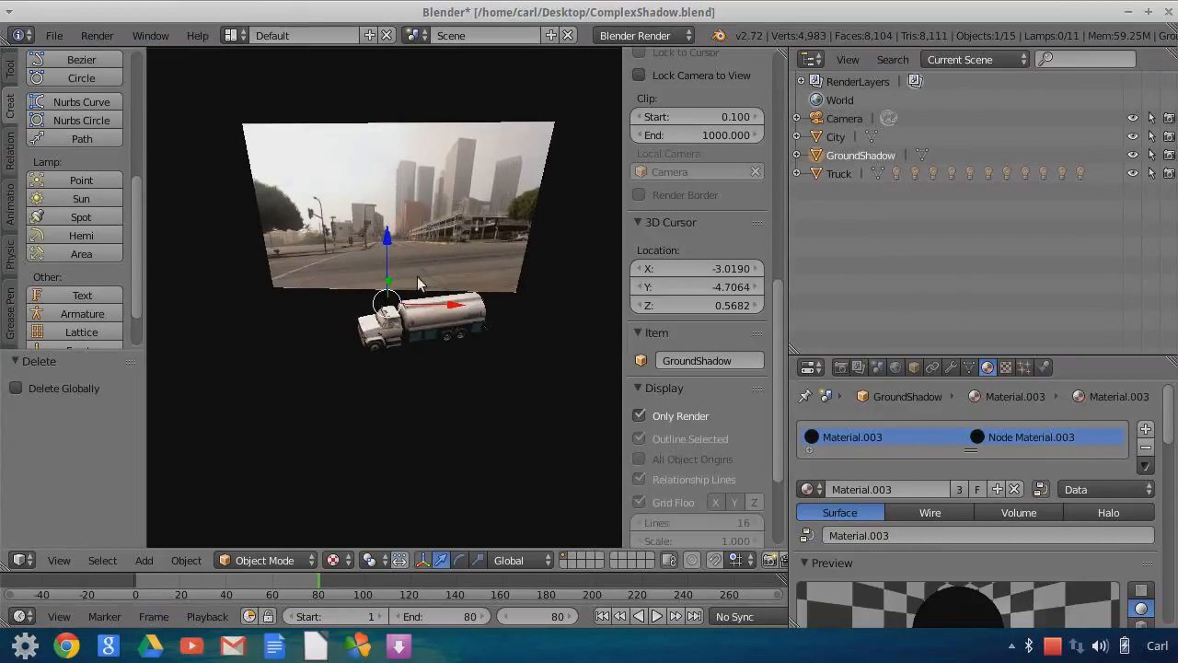
click(24, 564)
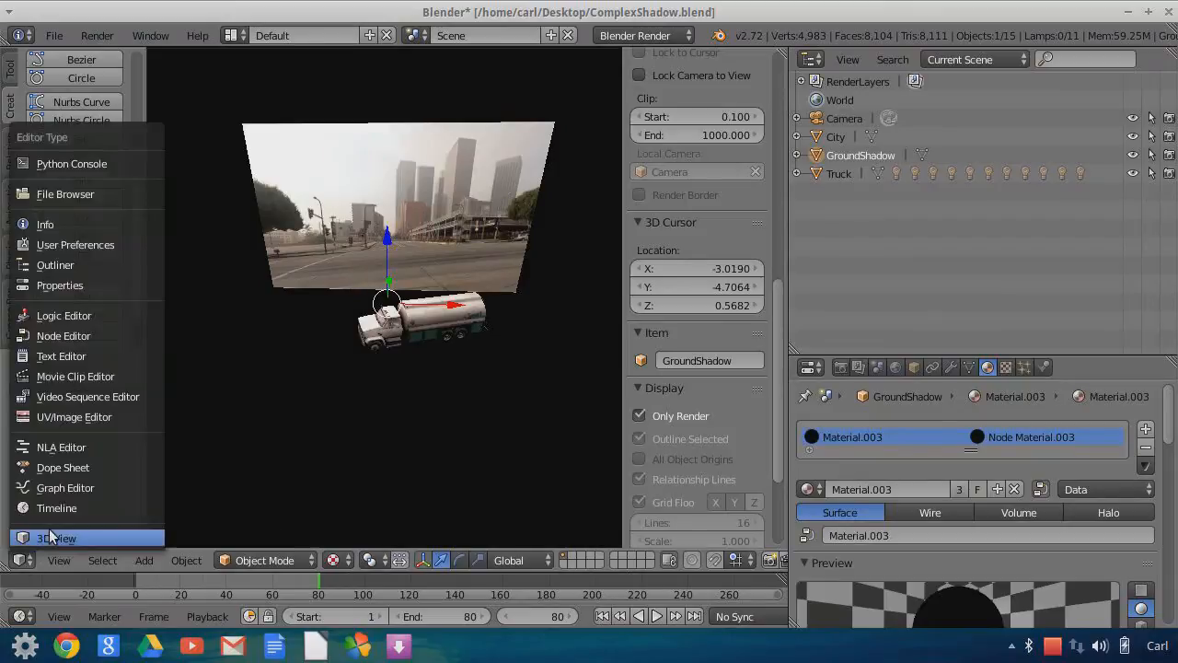
click(67, 564)
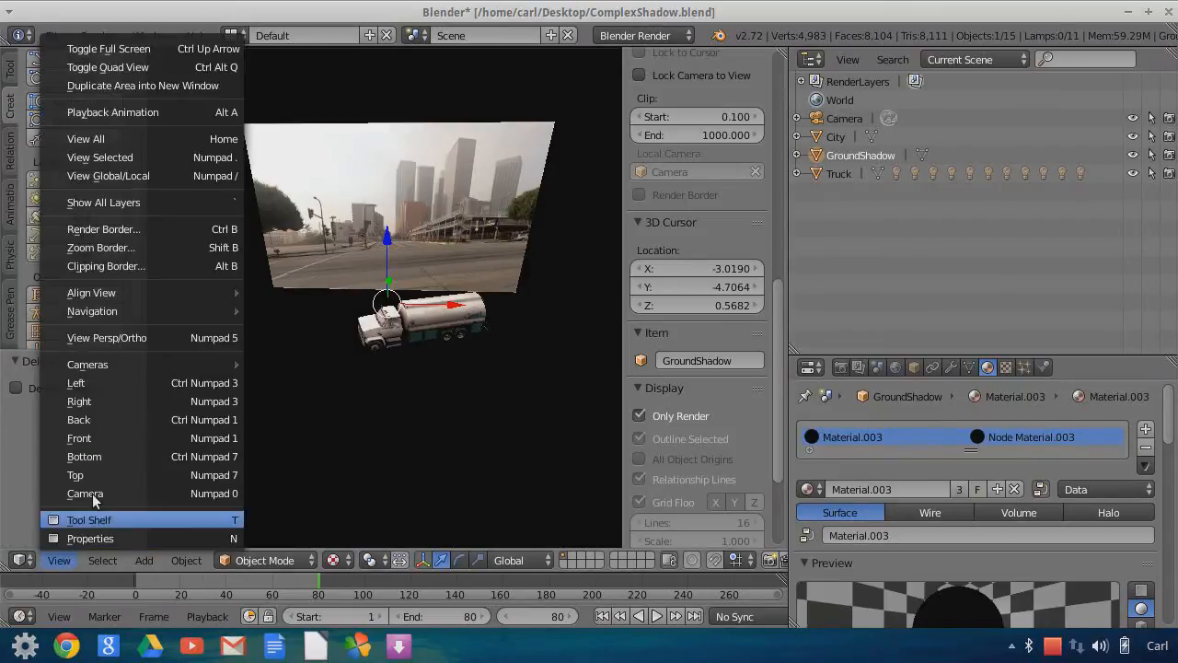
click(92, 492)
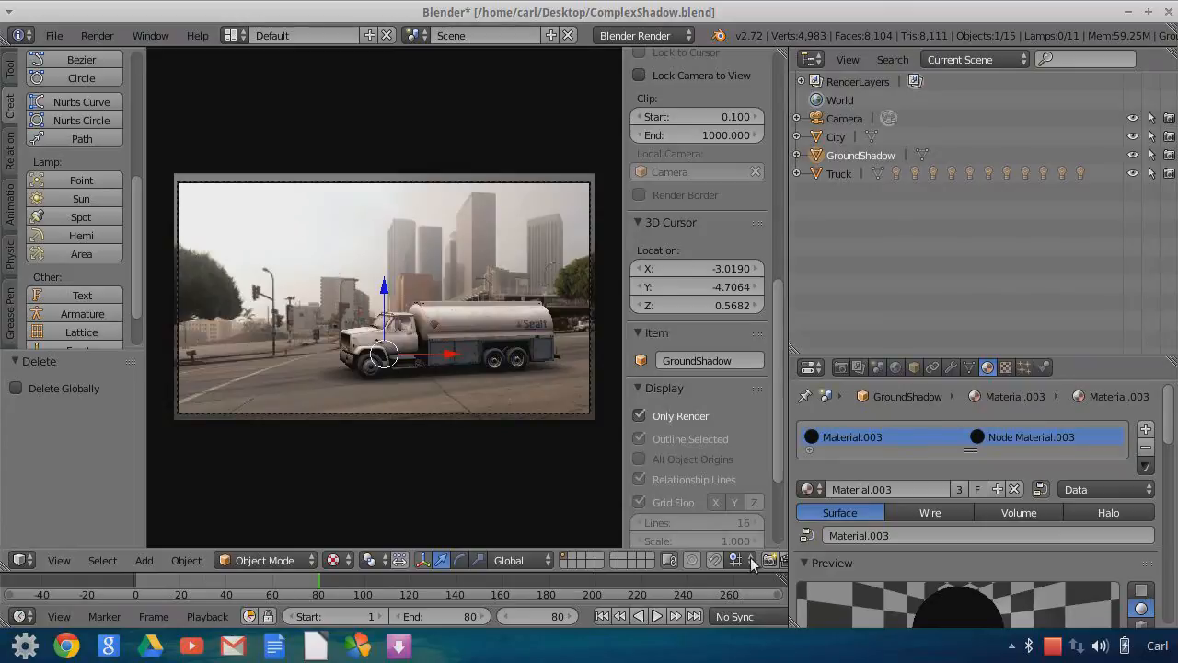
- Render the current frame to check the truck's ground shadow, and return to the 3D view
key(F12)
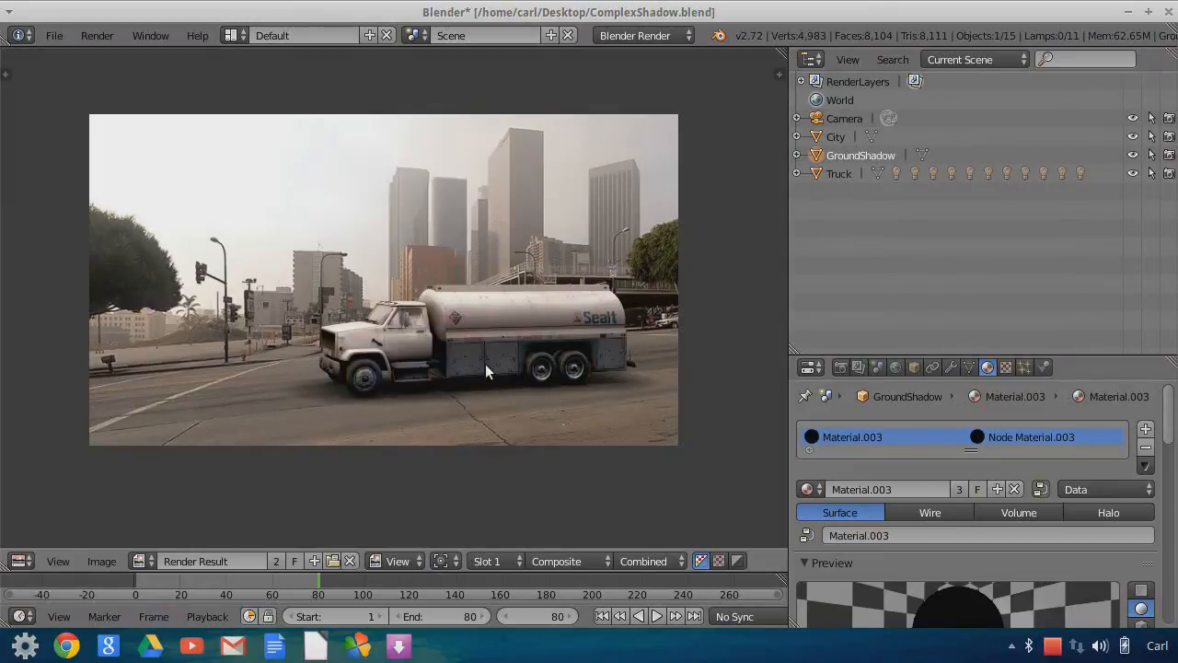
click(20, 561)
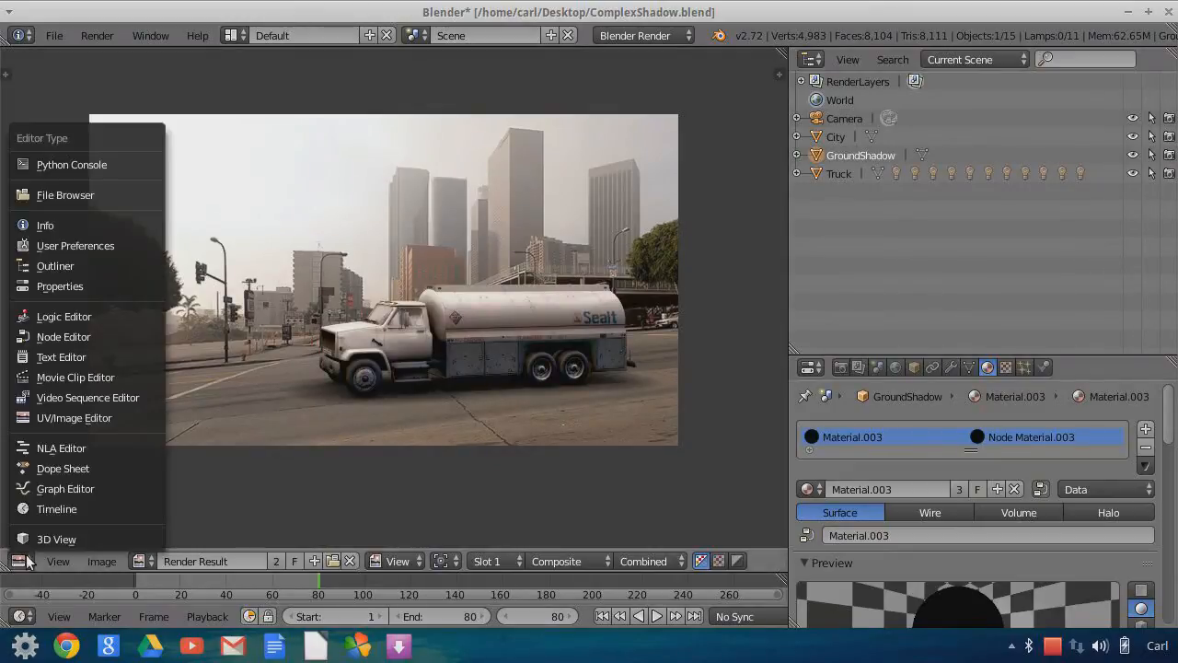
click(39, 536)
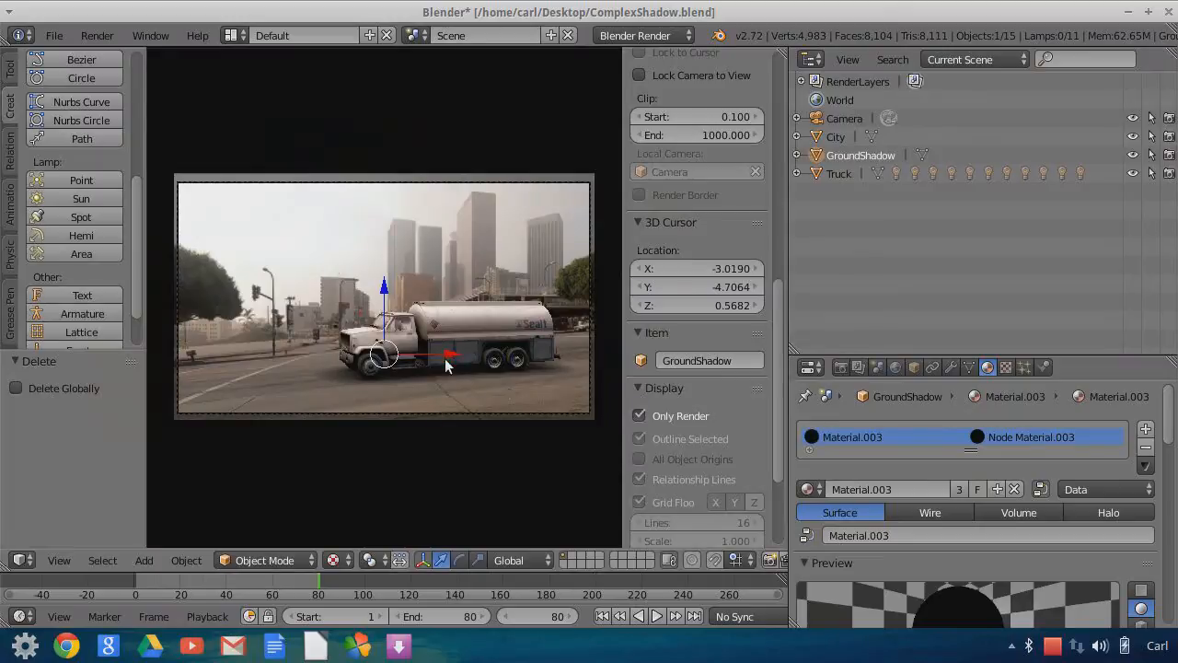
- Move the GroundShadow object about 2.55 units along the positive X axis
key(g)
key(x)
click(478, 367)
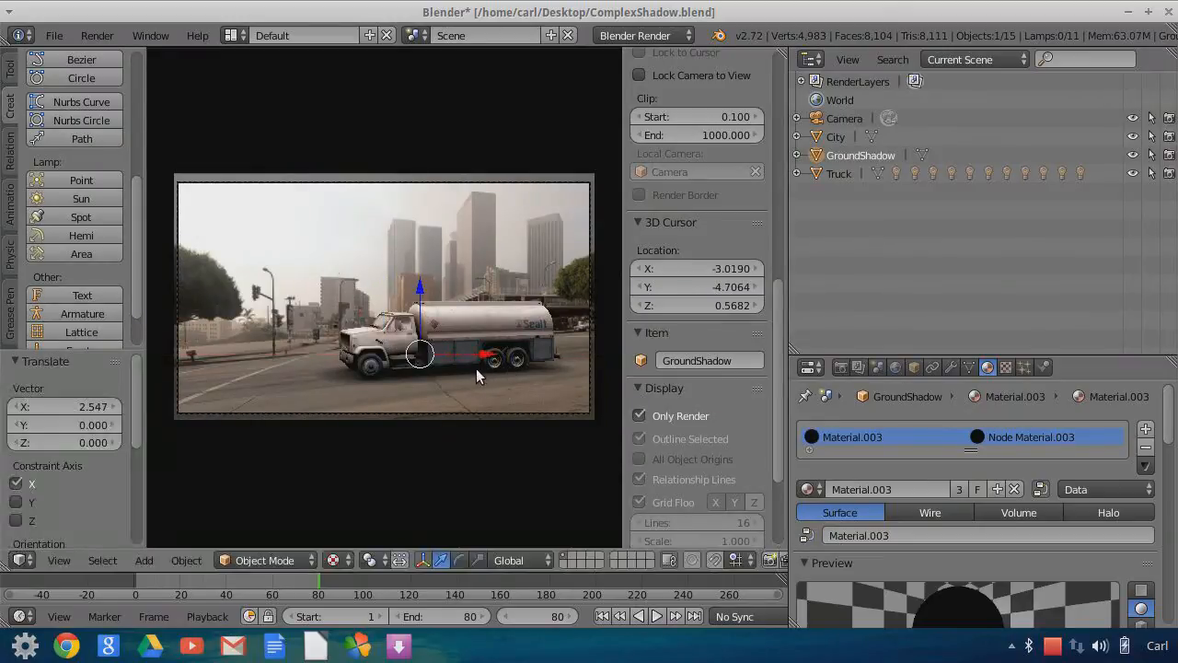
- Select the Truck and move it along X by about -1.56, and back by about 0.41
right_click(480, 329)
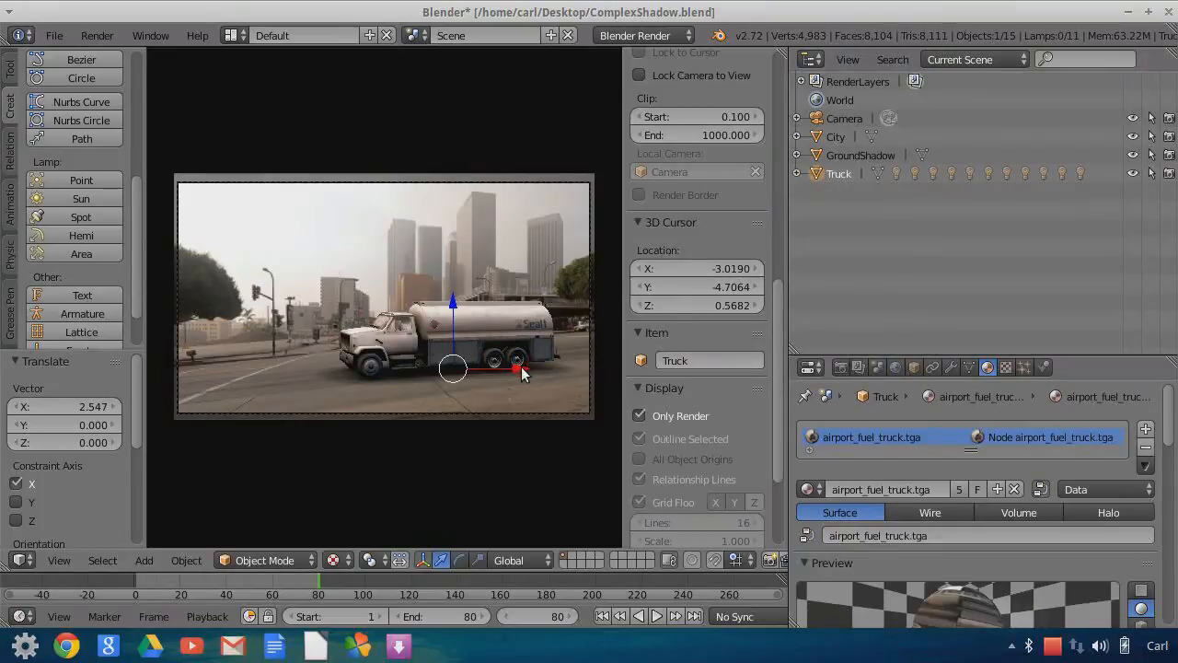
key(g)
key(x)
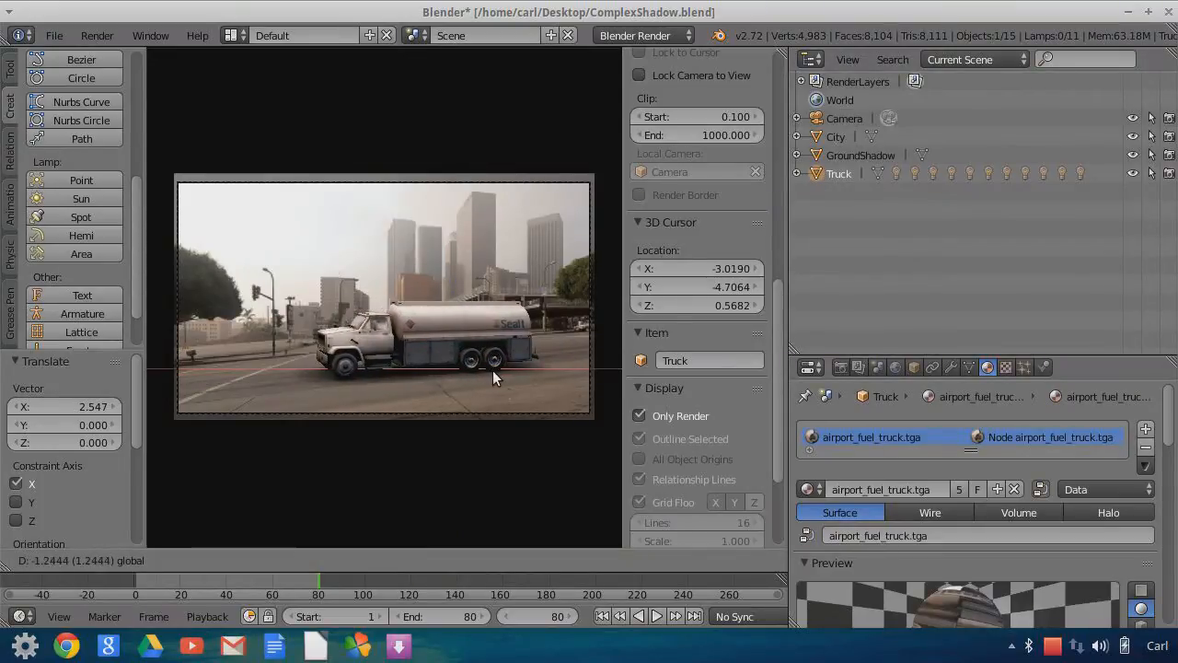
click(477, 392)
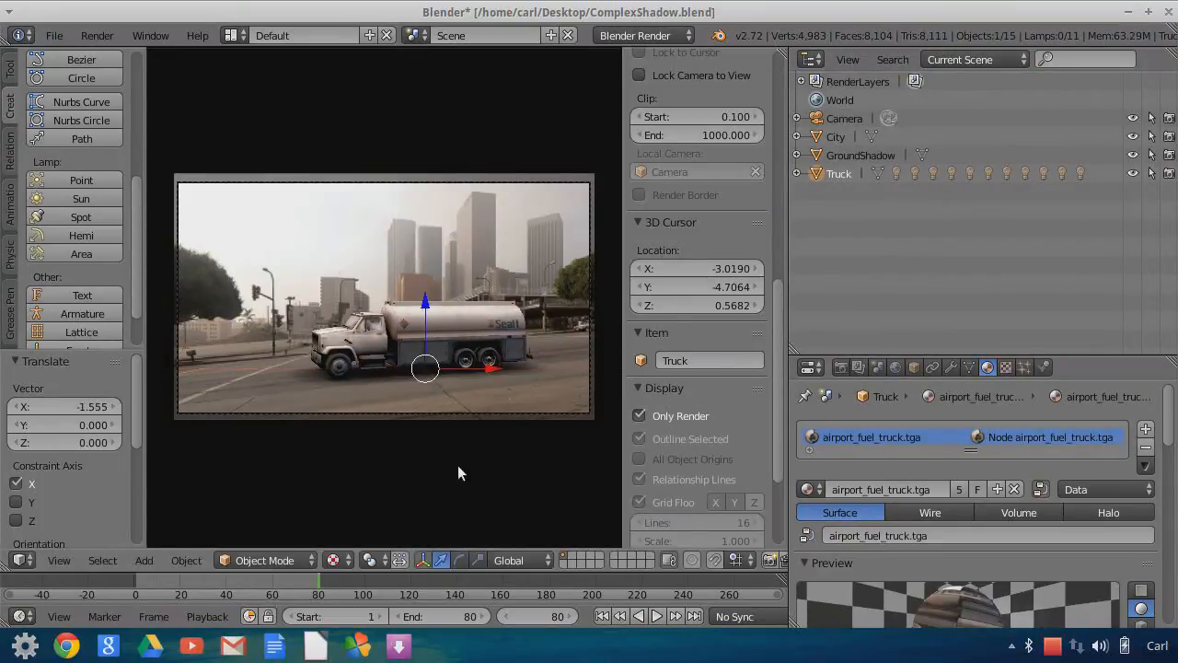
key(g)
key(x)
click(496, 382)
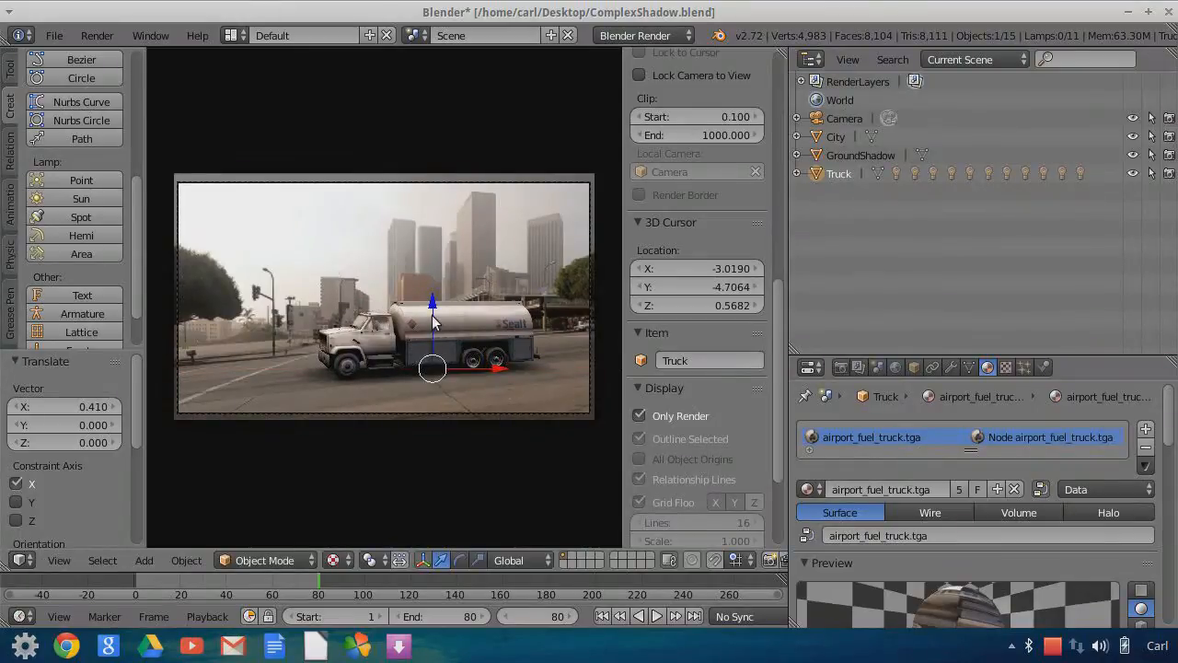
- Raise the Truck about 1.35 units along Z, and lower it by about 0.59
drag(431, 304, 437, 280)
scroll(465, 415, up, 2)
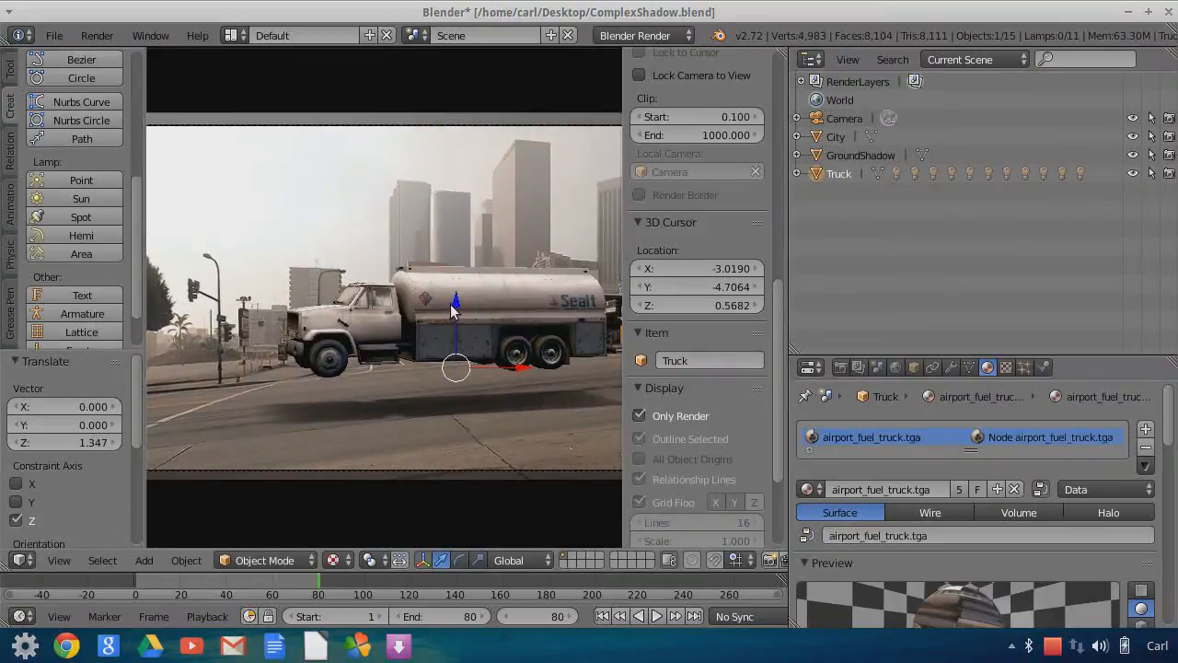
mouse_move(454, 300)
mouse_down()
mouse_move(452, 326)
mouse_move(451, 316)
mouse_up()
scroll(582, 451, down, 1)
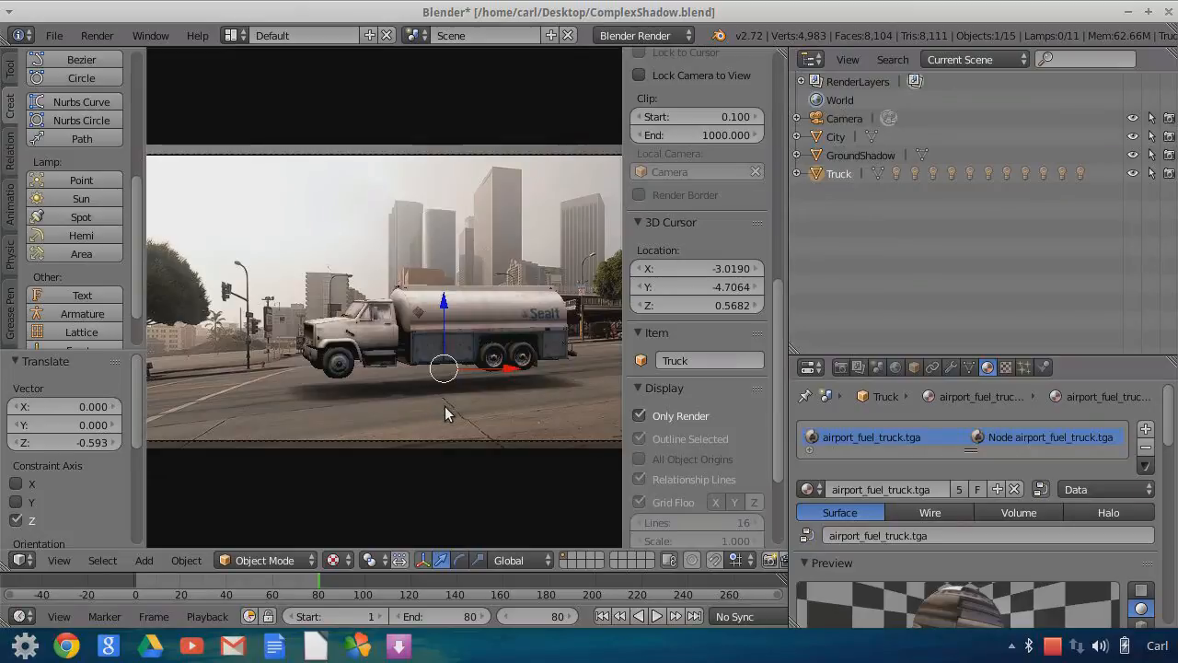
scroll(440, 402, up, 1)
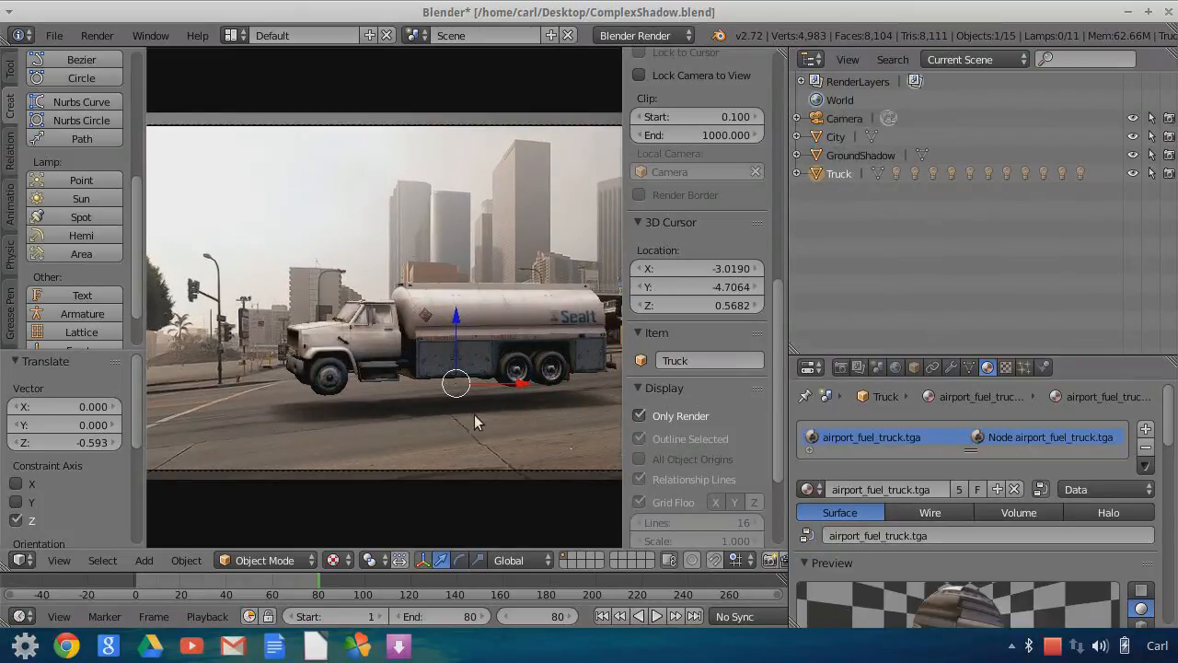
- Leave the camera view, briefly show the lamps and other non-rendered objects around the truck, and restore the Only Render display
scroll(460, 423, down, 2)
middle_drag(463, 410, 426, 444)
scroll(430, 433, down, 1)
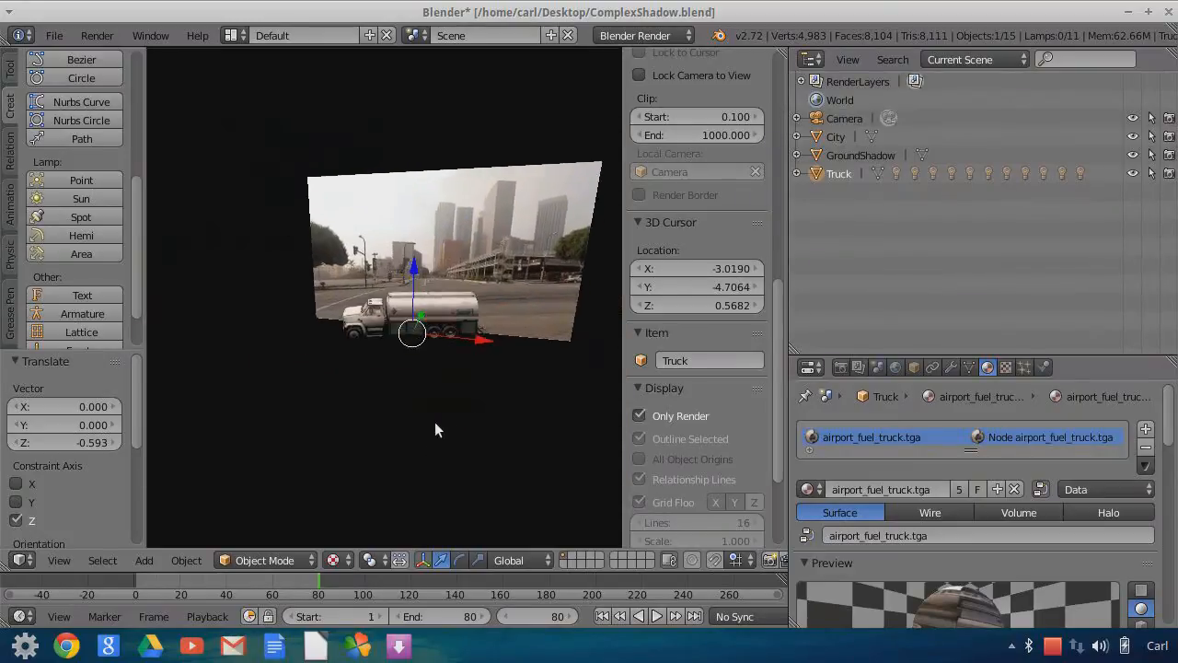
click(639, 416)
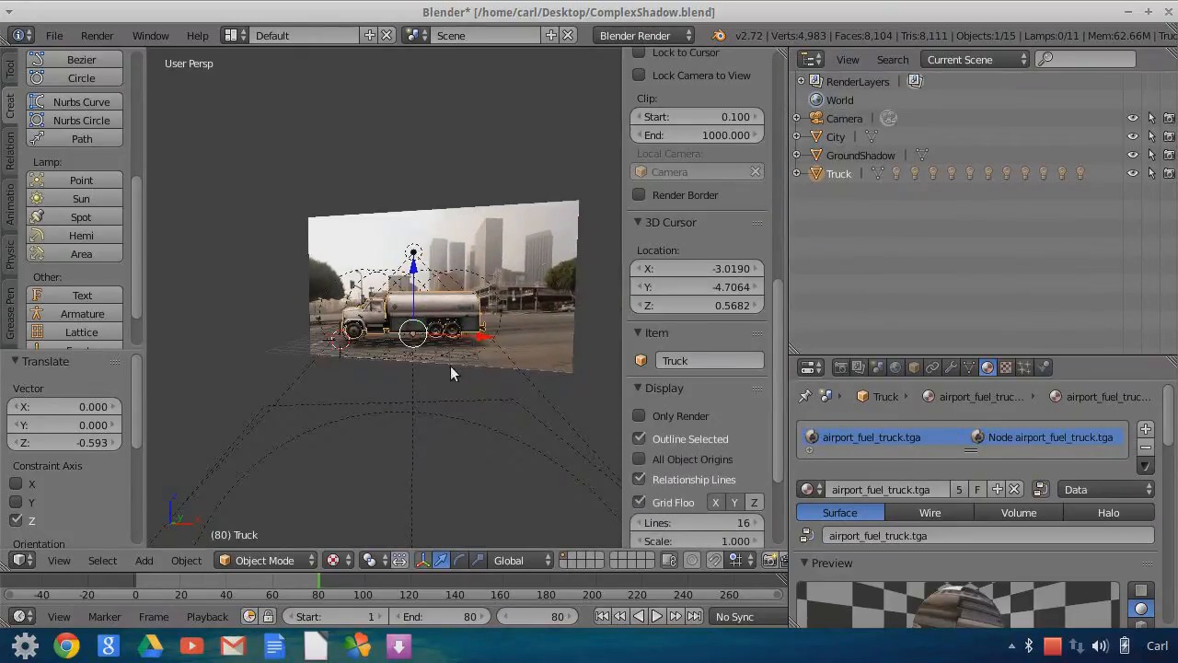
click(675, 423)
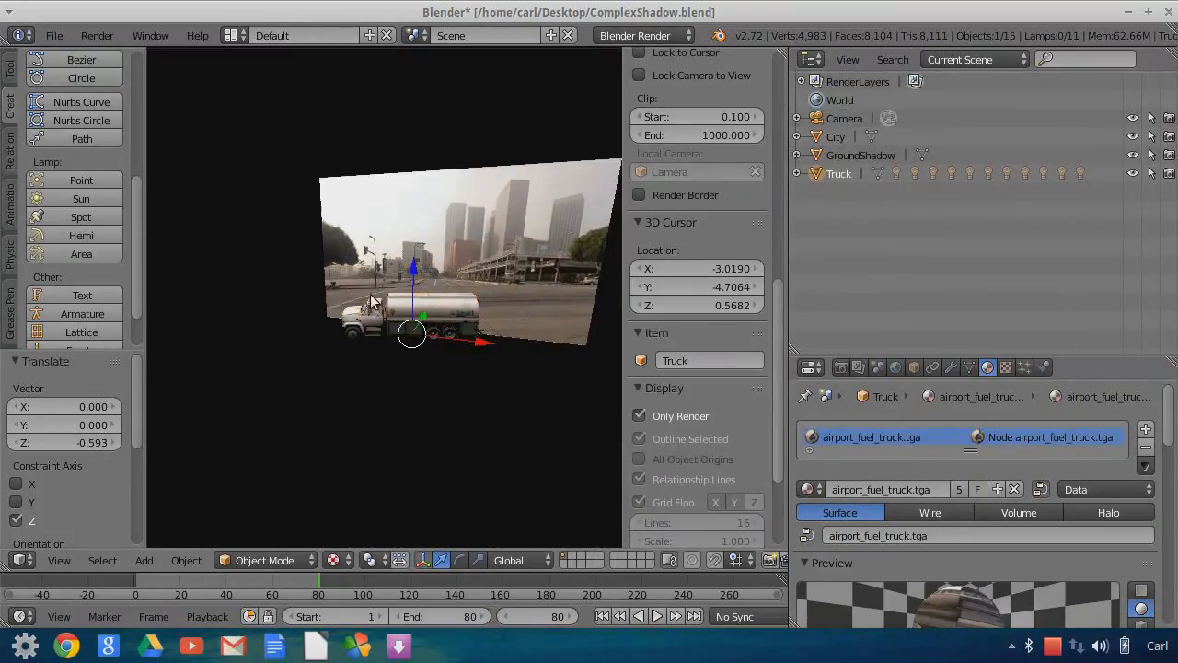
- Lift the Truck about 5.11 units along Z above the backdrop, and lower it by about 5.75
middle_drag(465, 389, 489, 401)
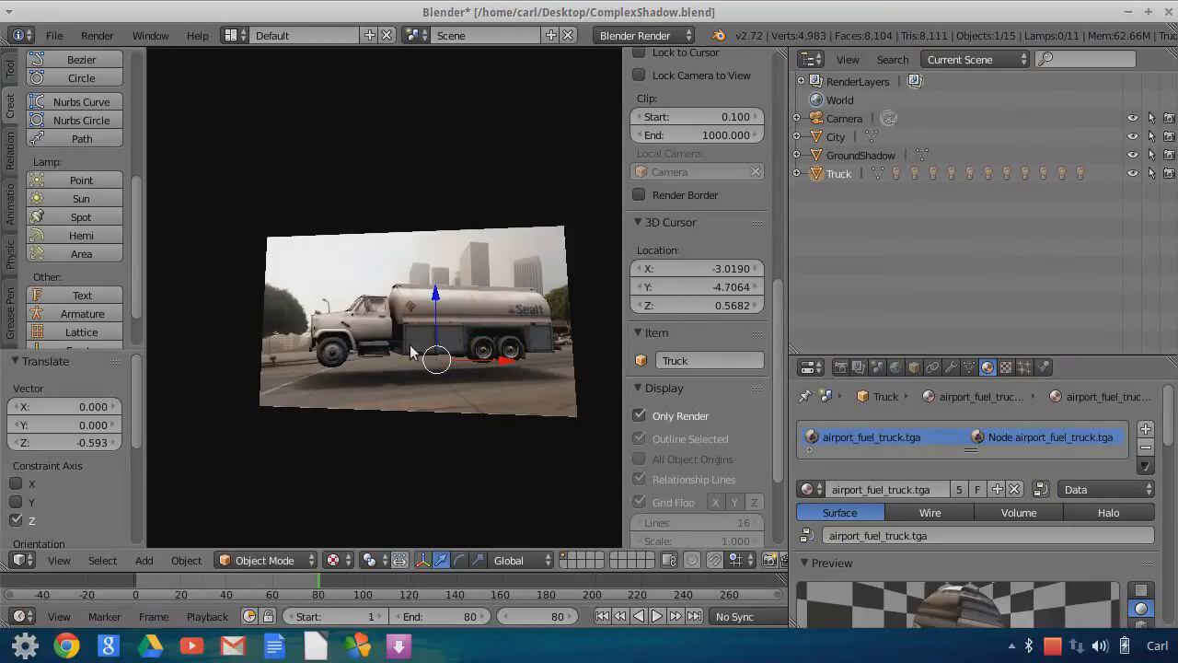
drag(434, 294, 426, 195)
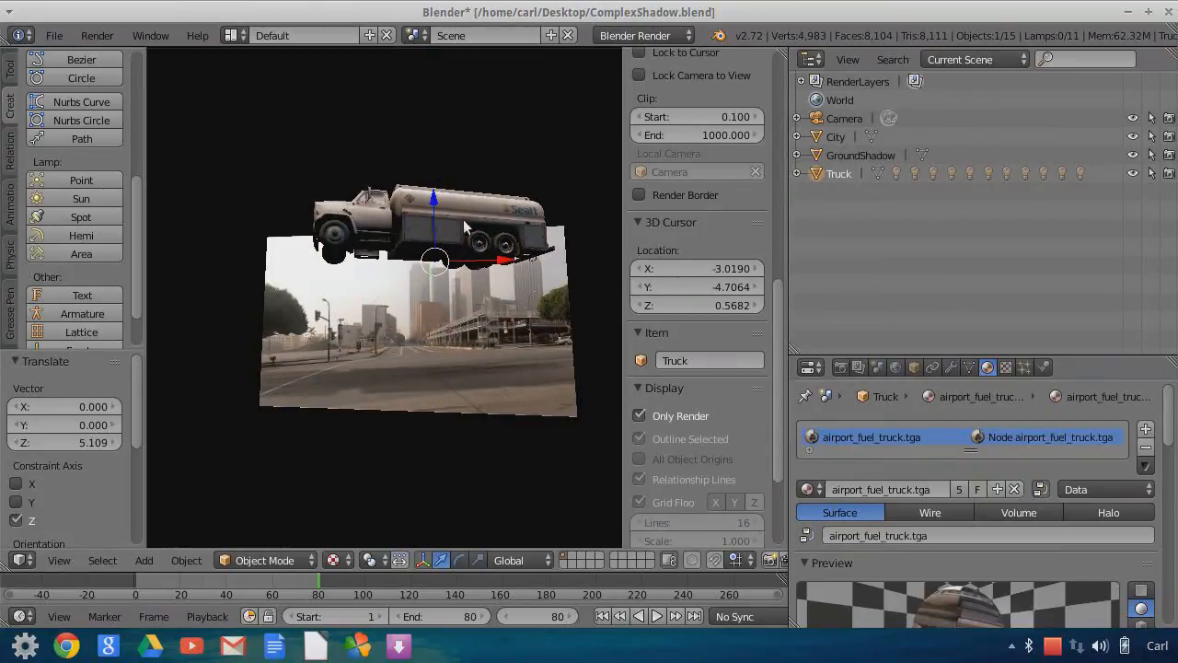
drag(434, 201, 419, 315)
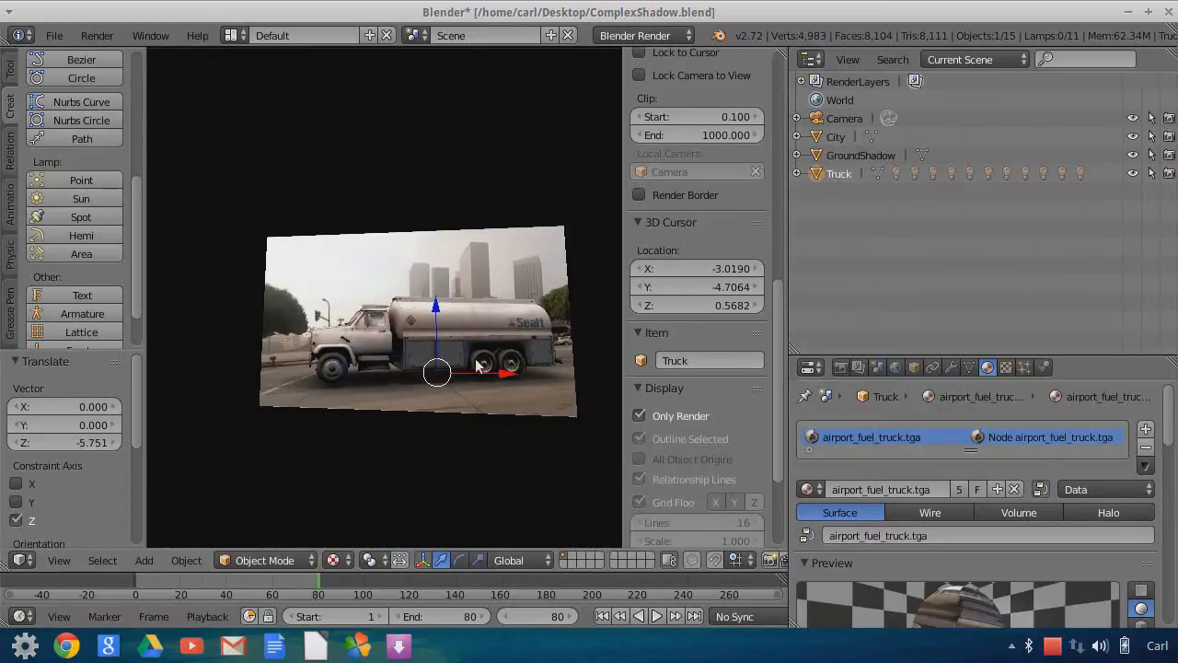
- Fine-tune the Truck's height along Z by about 0.04 up and about 0.19 down
key(g)
key(z)
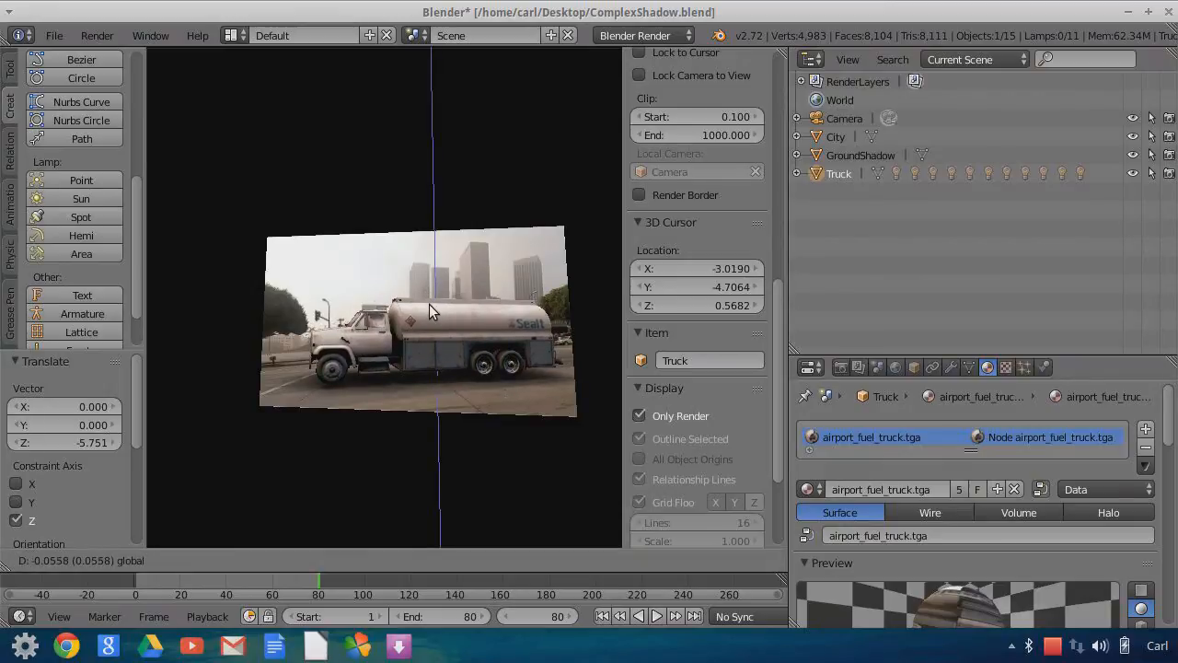
click(430, 302)
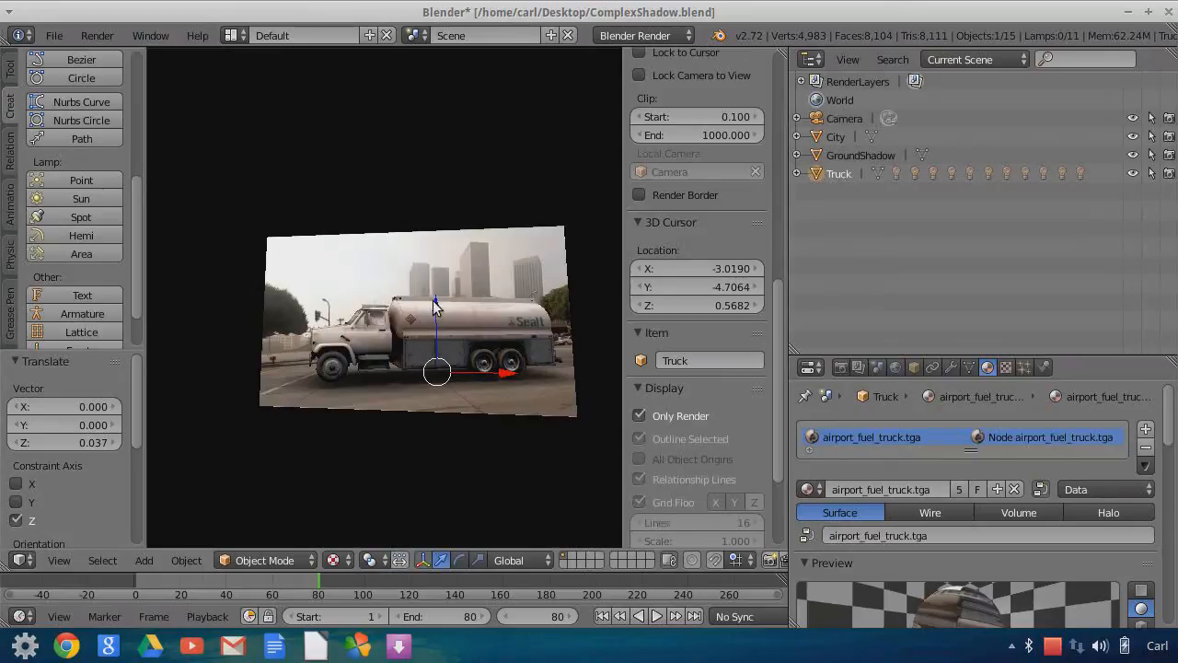
key(g)
key(z)
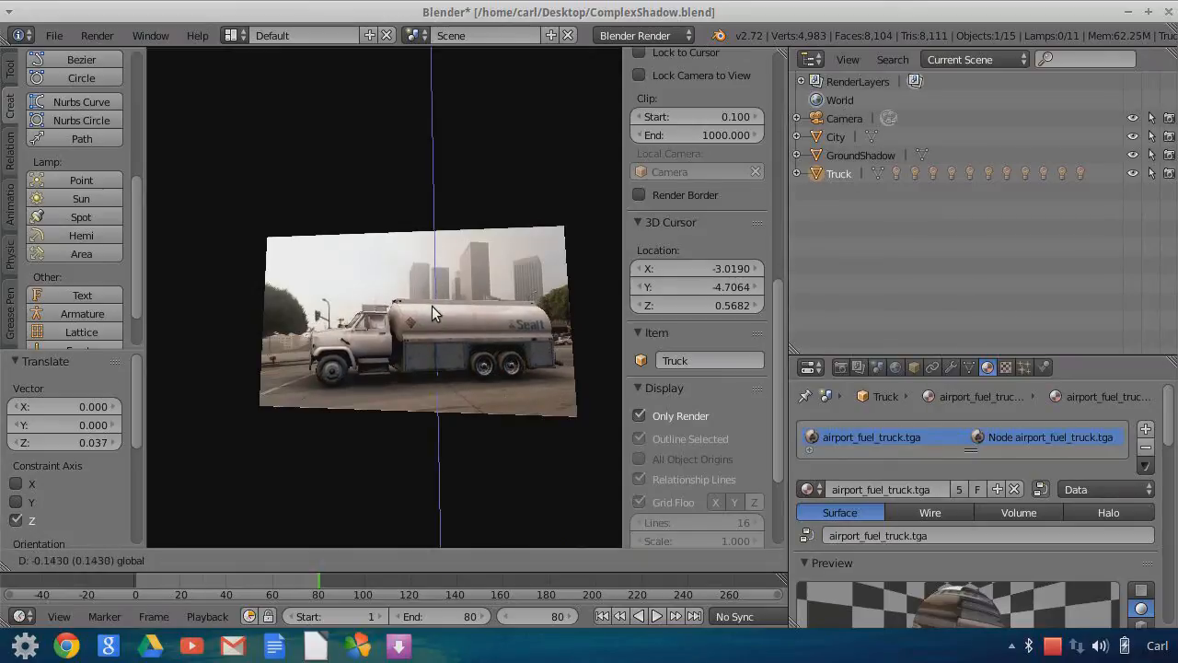
click(431, 306)
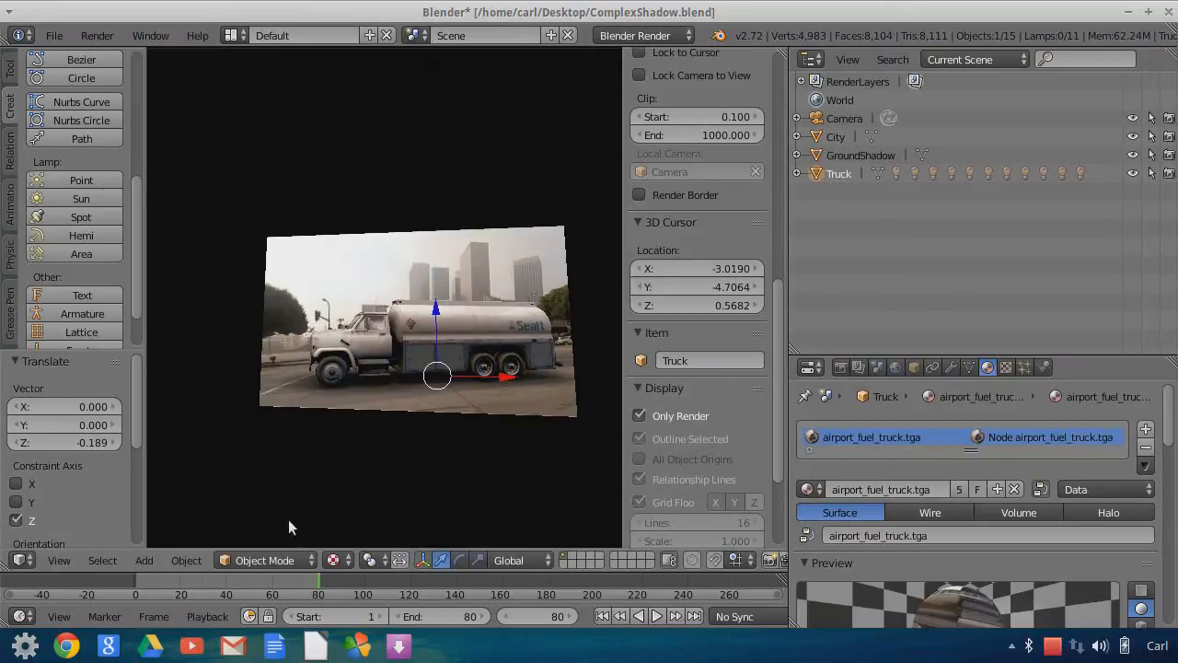
- Return to the camera view and turn off the Only Render display
click(59, 559)
click(90, 495)
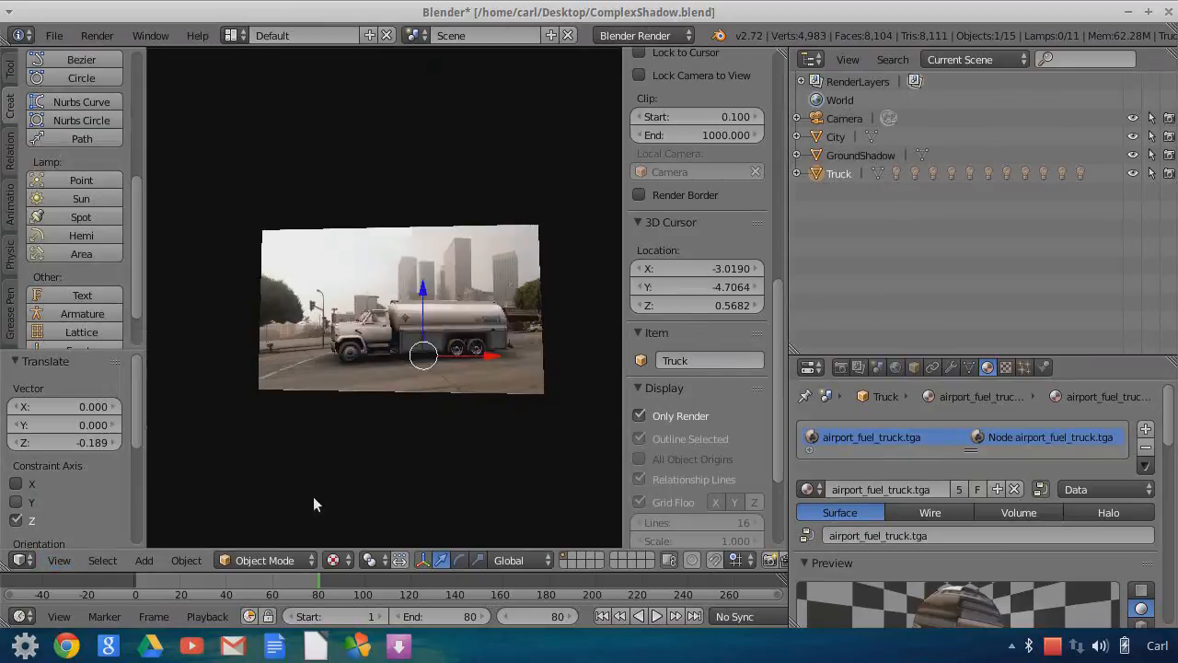
click(641, 416)
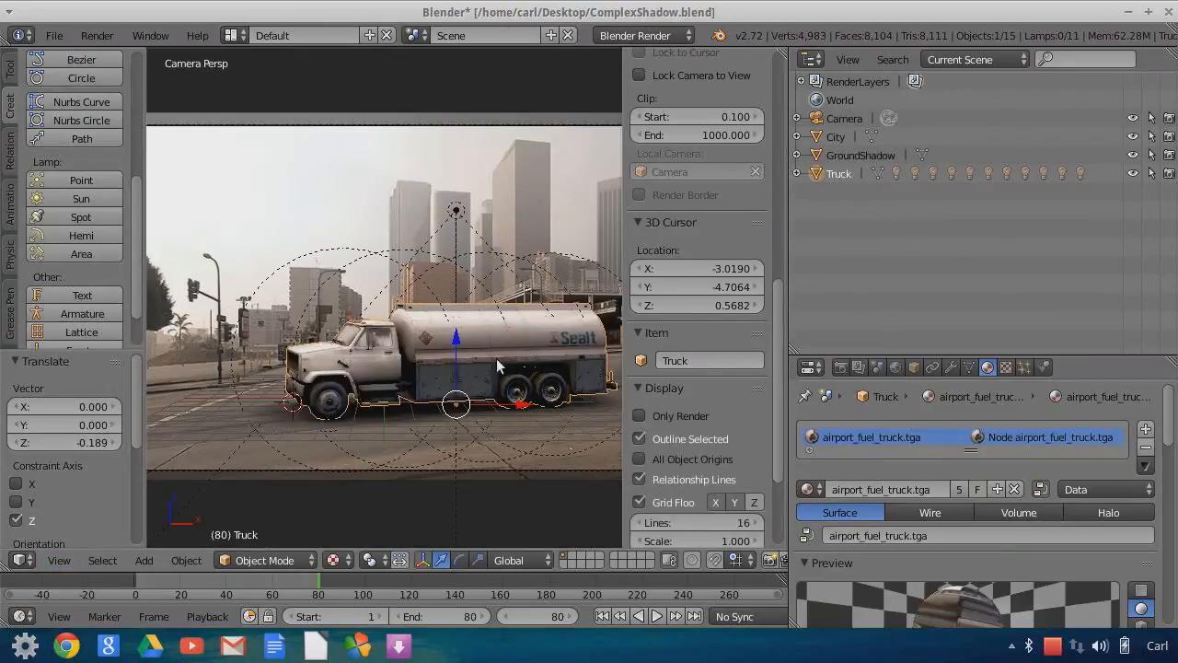
- Expand the Truck in the outliner to list its child lamps, and view the truck with their ranges
click(796, 173)
scroll(465, 433, down, 1)
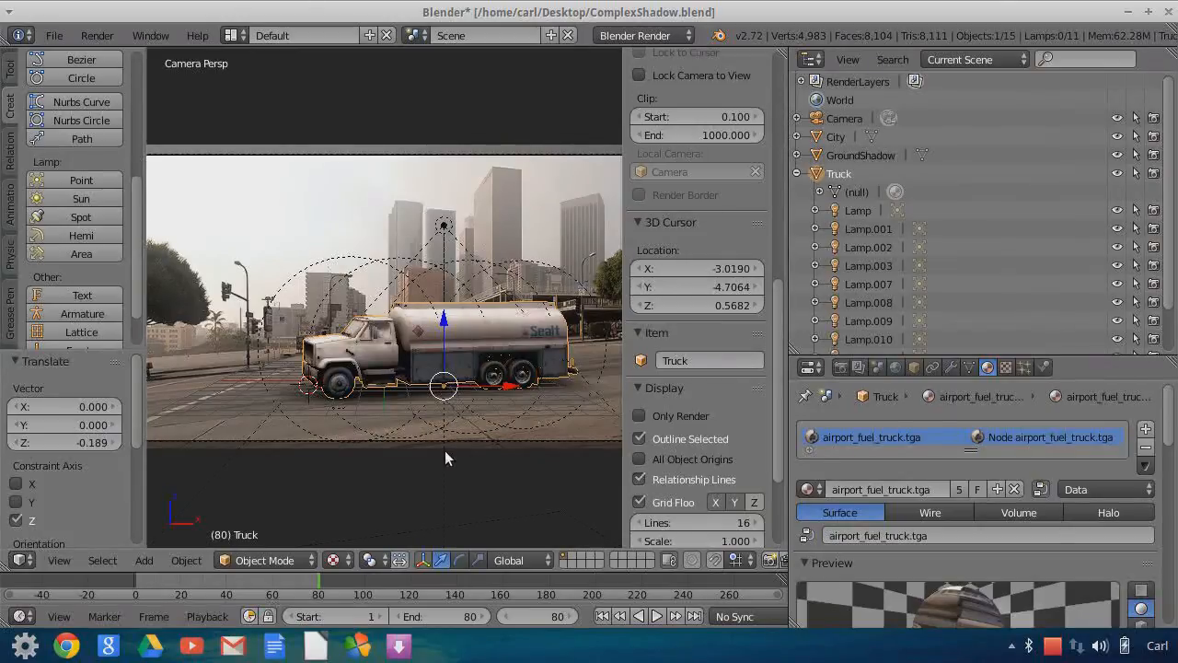
scroll(432, 451, up, 2)
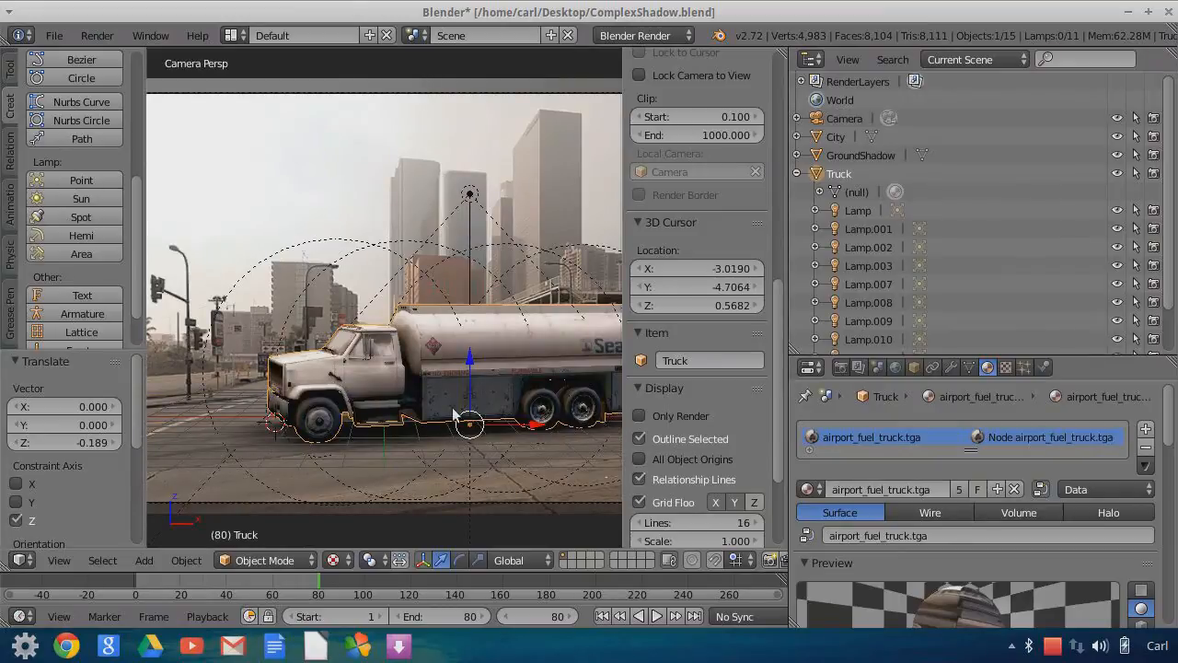
scroll(500, 447, down, 1)
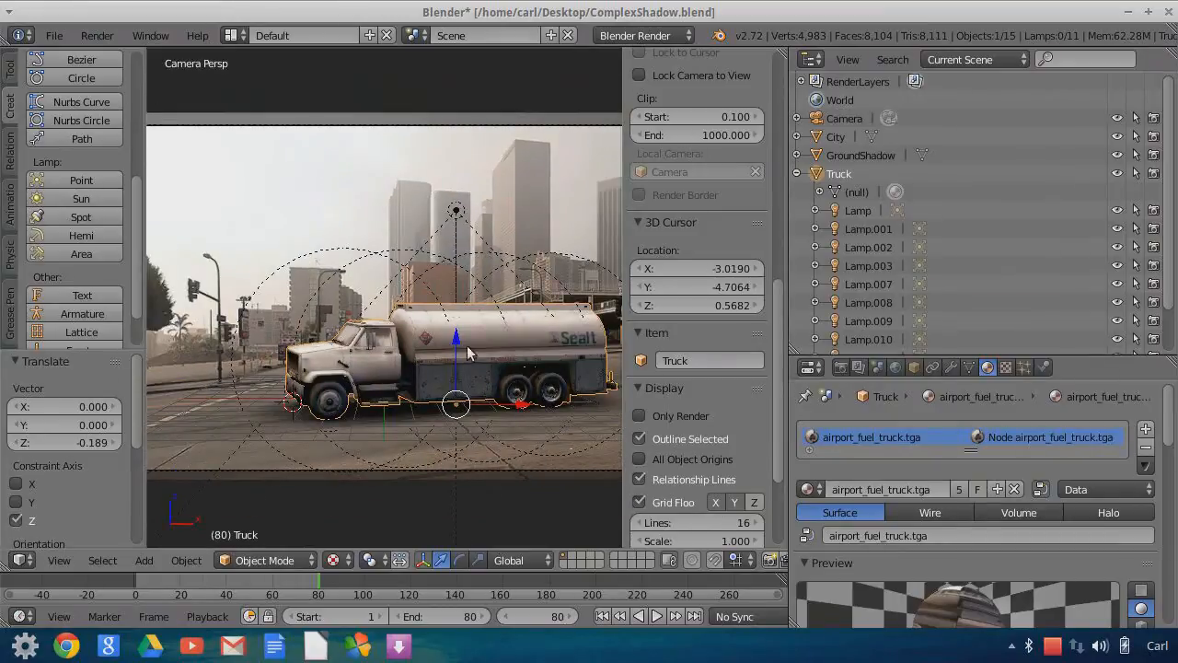
- Move the Truck along Z about 1.84 units up, 1.74 down, and 2.12 up above the road
drag(457, 331, 457, 288)
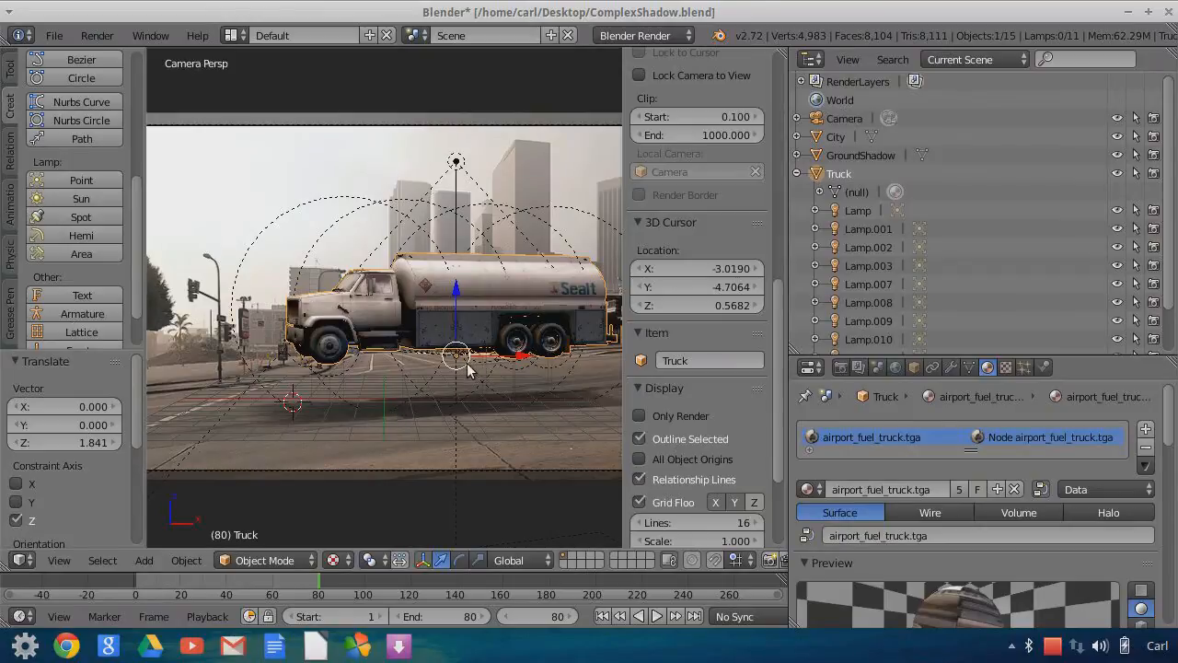
drag(452, 293, 441, 333)
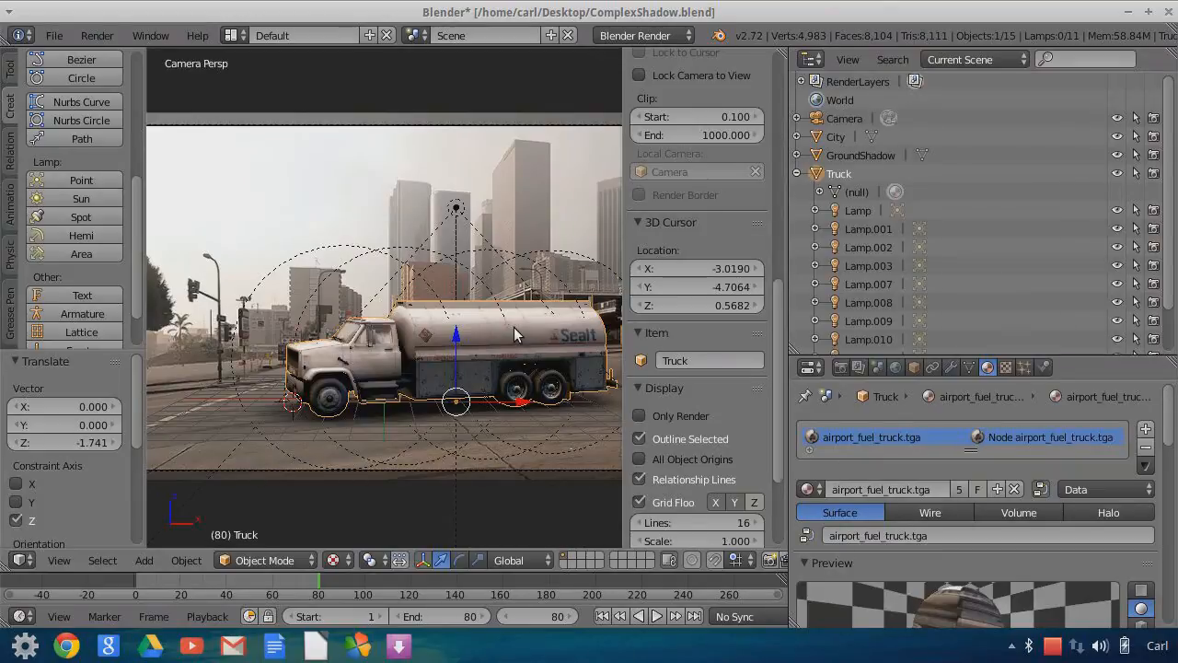
key(g)
key(z)
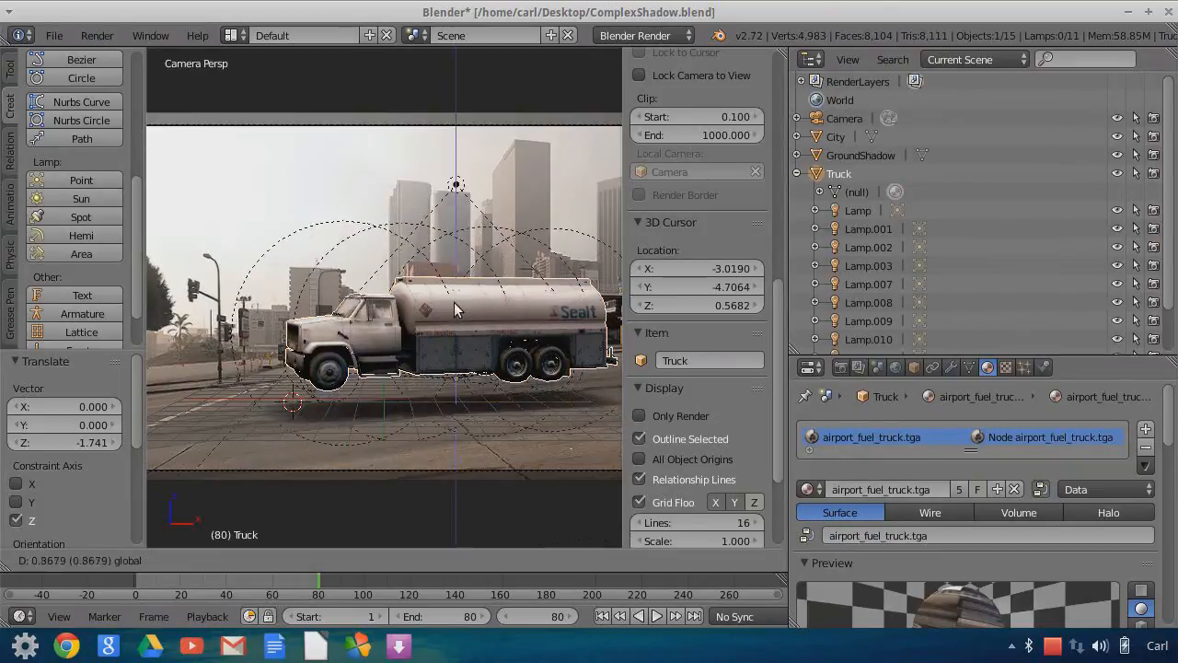
click(454, 276)
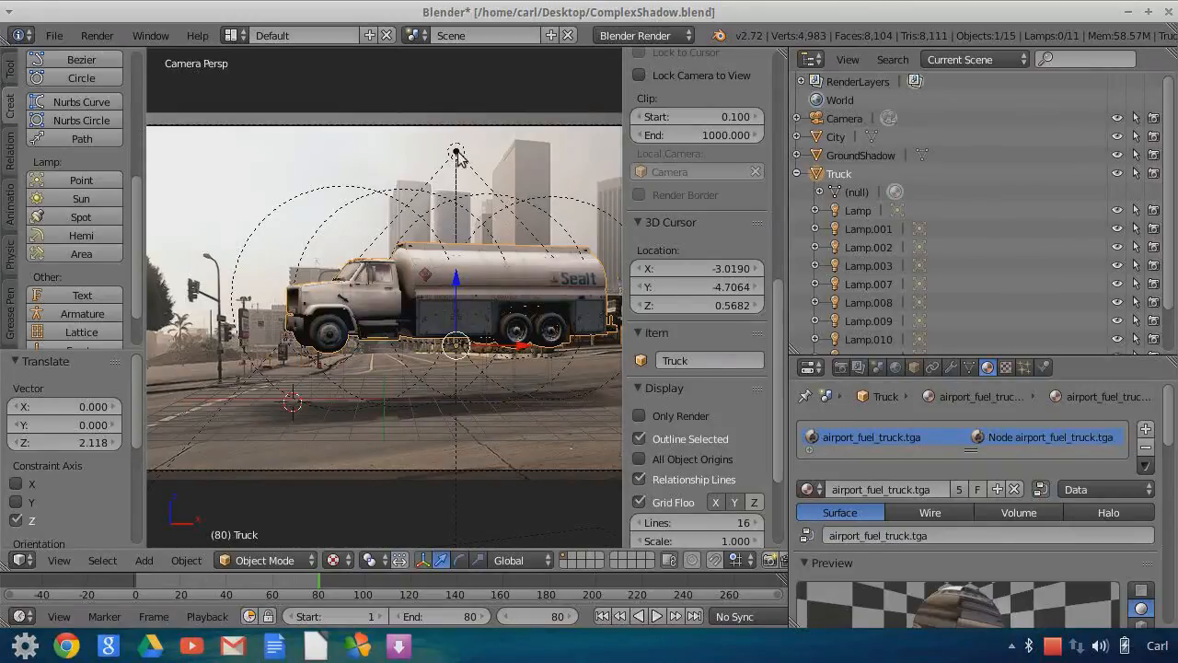
- Try lowering the Truck's child Spot lamp by about 0.9 along Z, and undo the move
scroll(855, 300, down, 2)
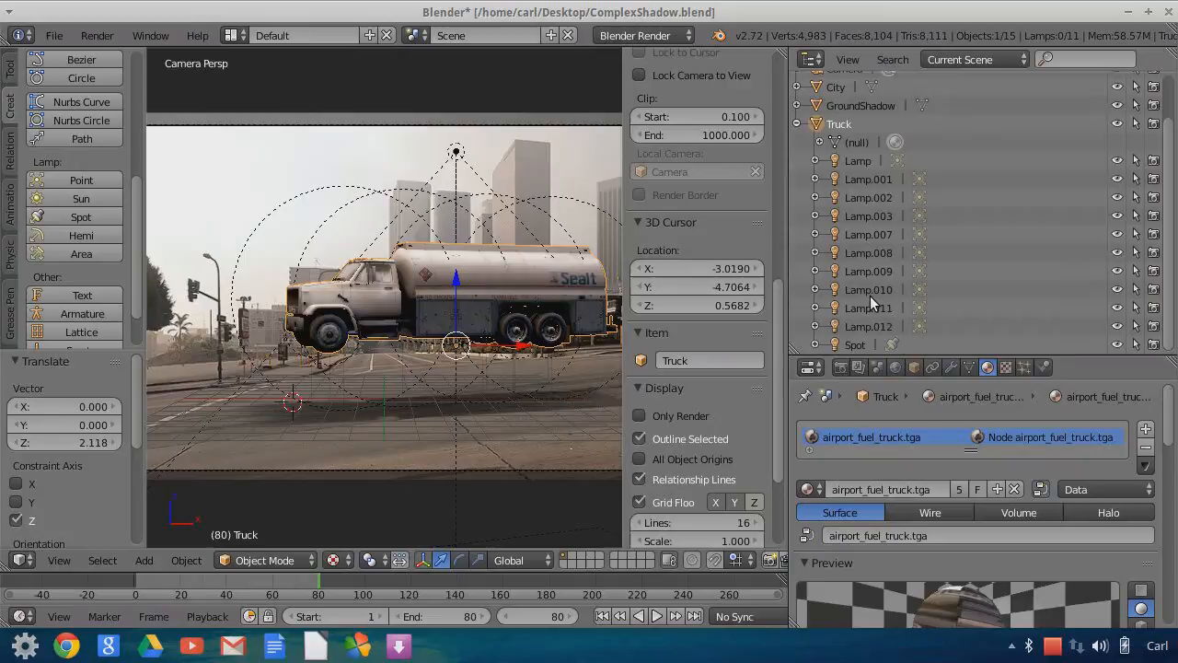
click(835, 345)
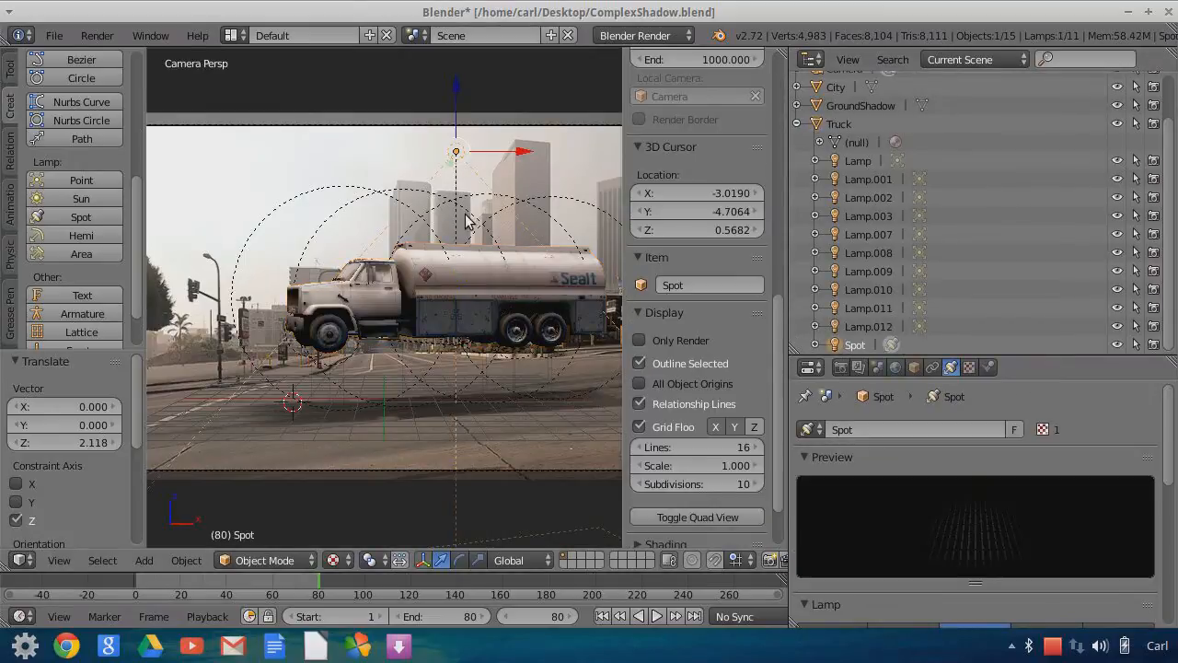
mouse_move(458, 94)
mouse_down()
mouse_move(454, 111)
mouse_move(454, 97)
mouse_move(485, 148)
mouse_up()
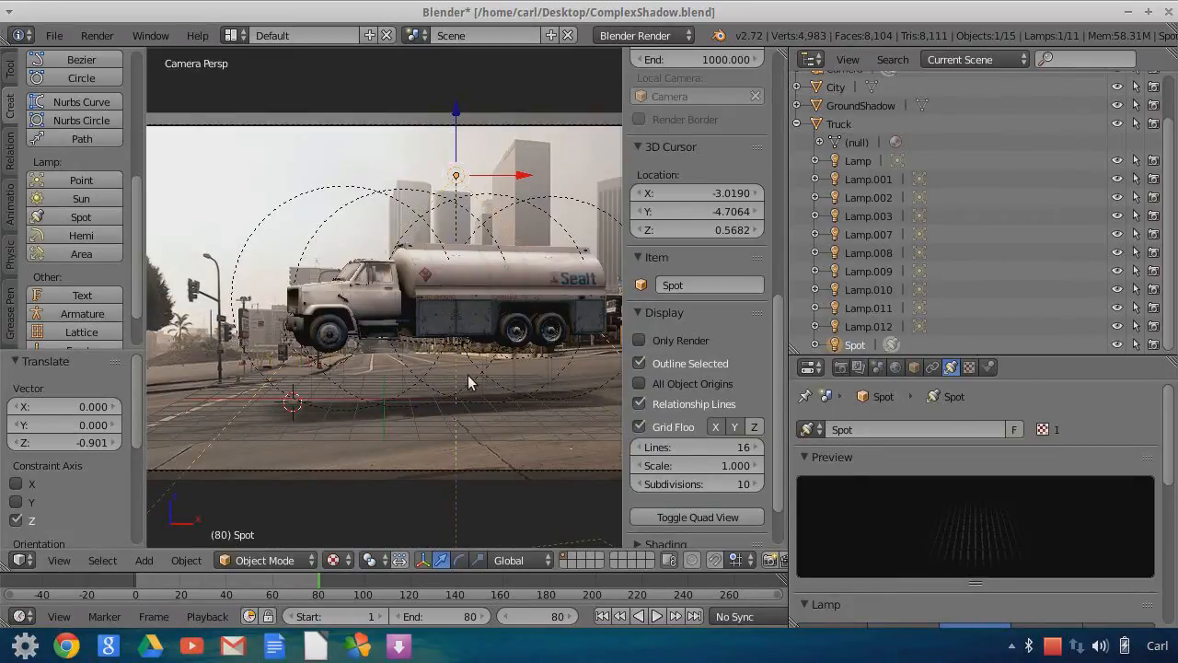
key(ctrl+z)
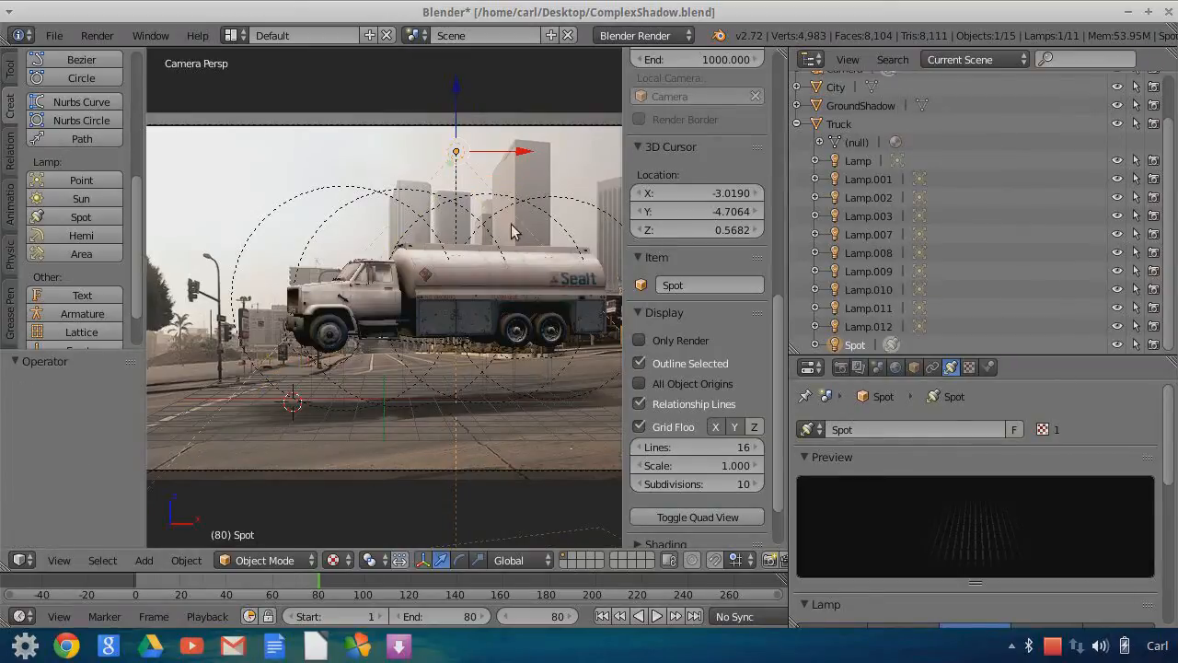
- Turn on the Only Render display for the full camera frame
scroll(492, 286, down, 1)
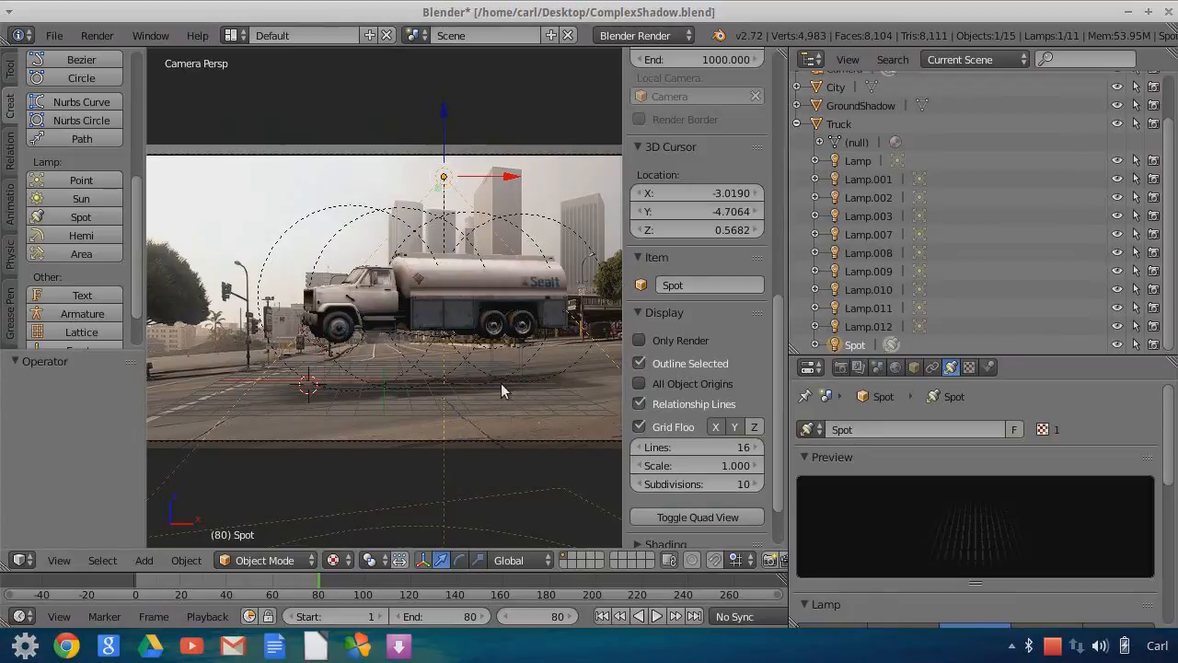
scroll(473, 379, down, 1)
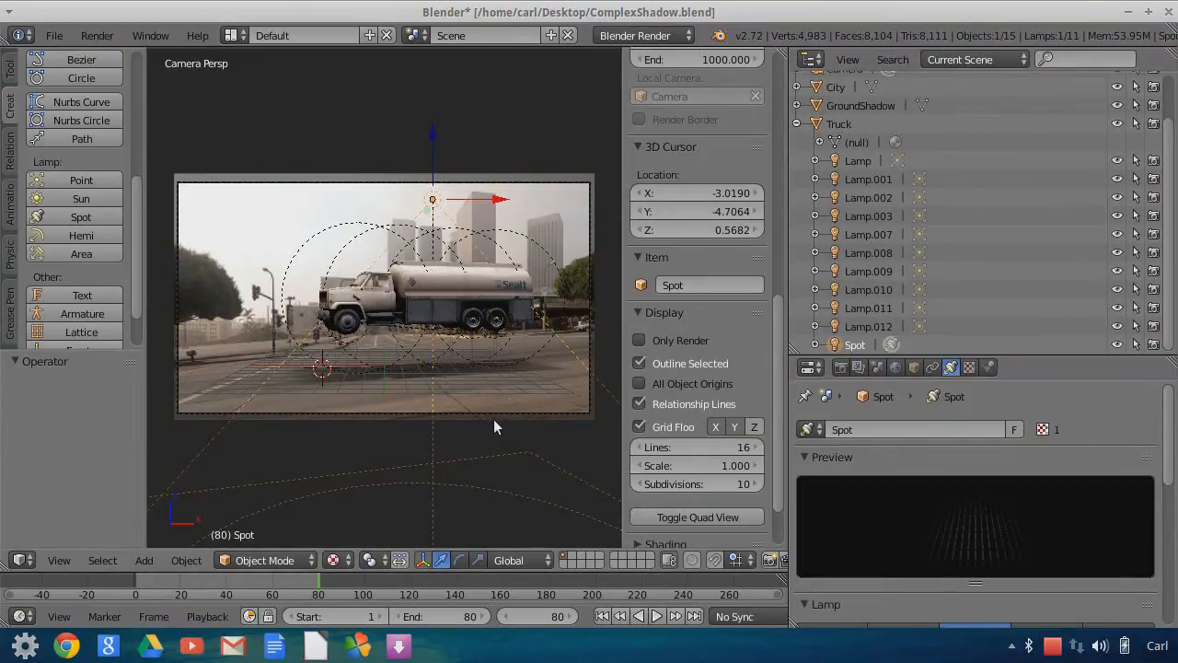
click(643, 339)
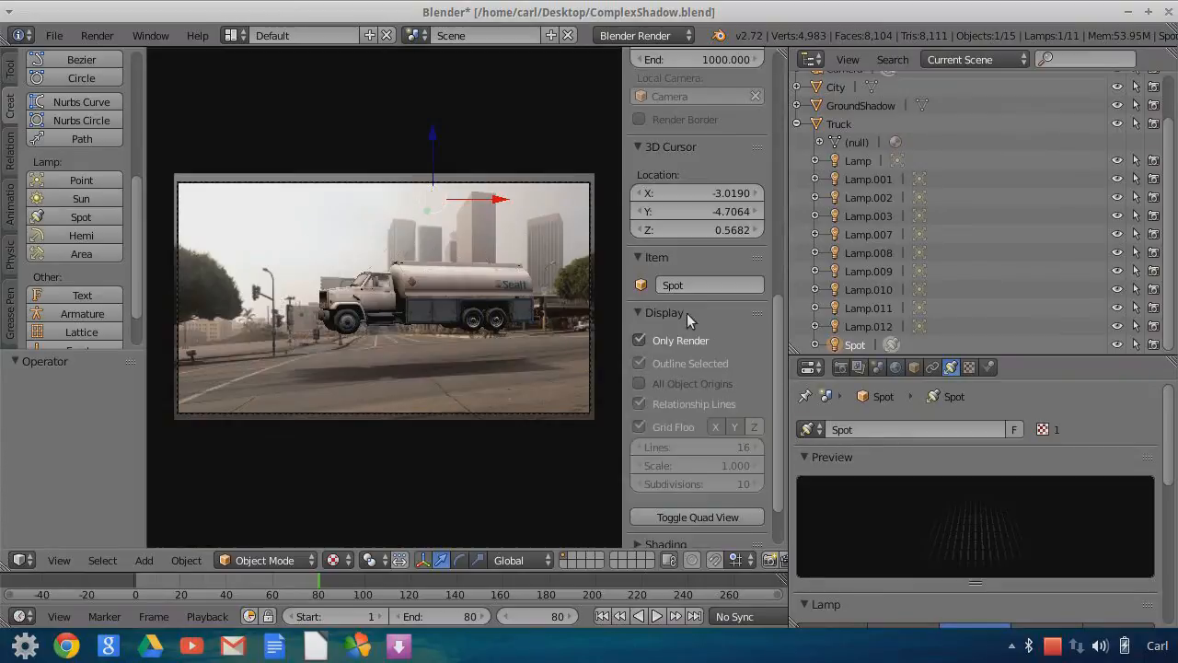
- Switch the transform orientation to Local and rotate the Truck about 23.3° around its local X axis
right_click(426, 382)
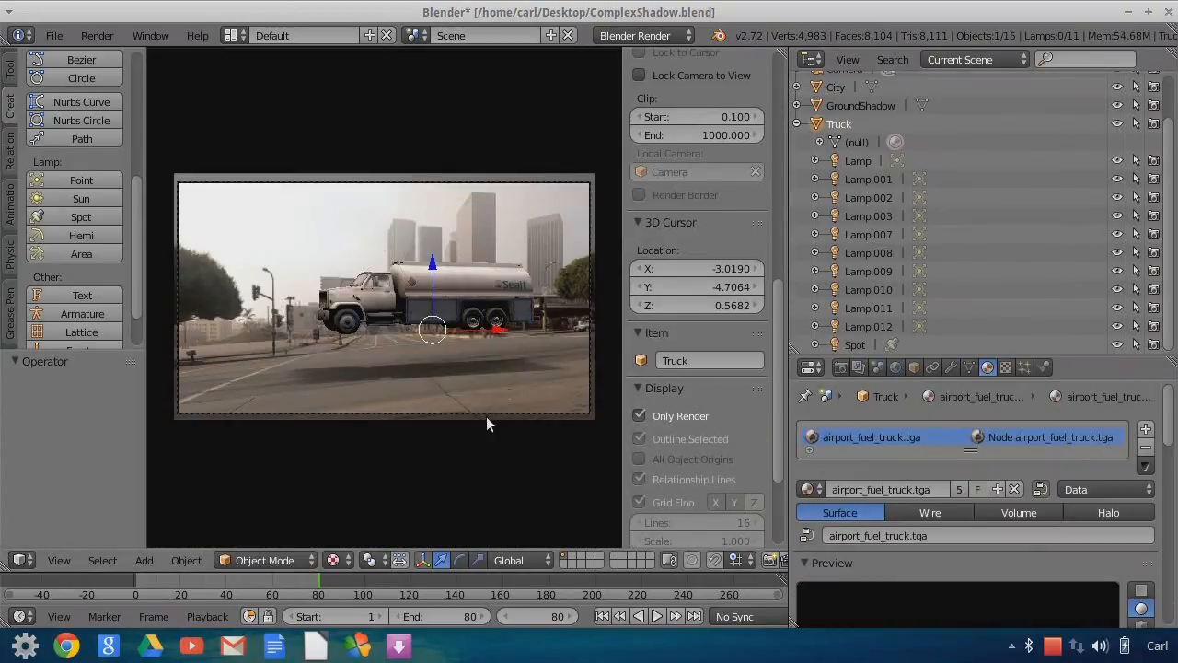
scroll(486, 416, down, 1)
click(531, 558)
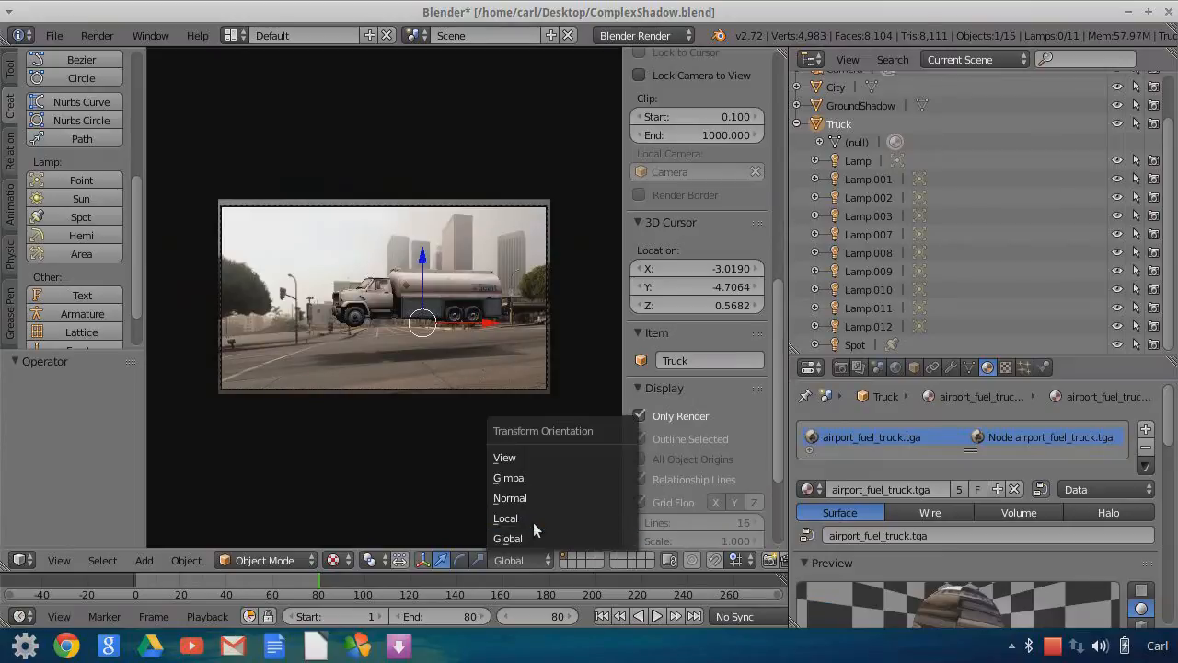
click(532, 518)
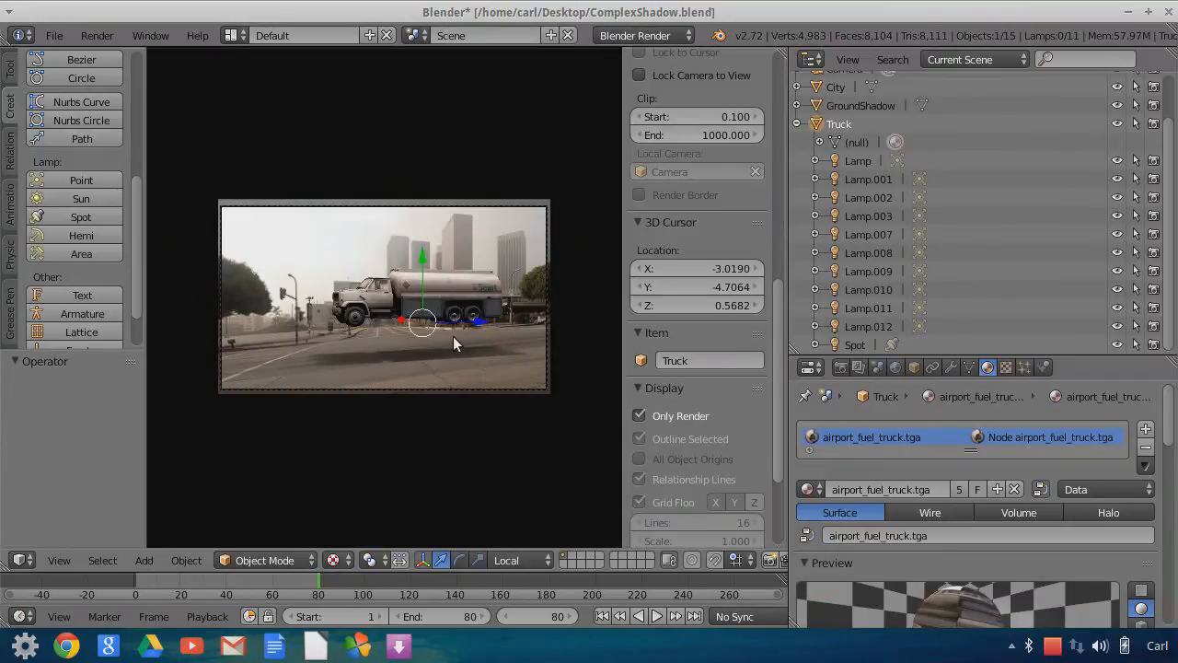
click(461, 559)
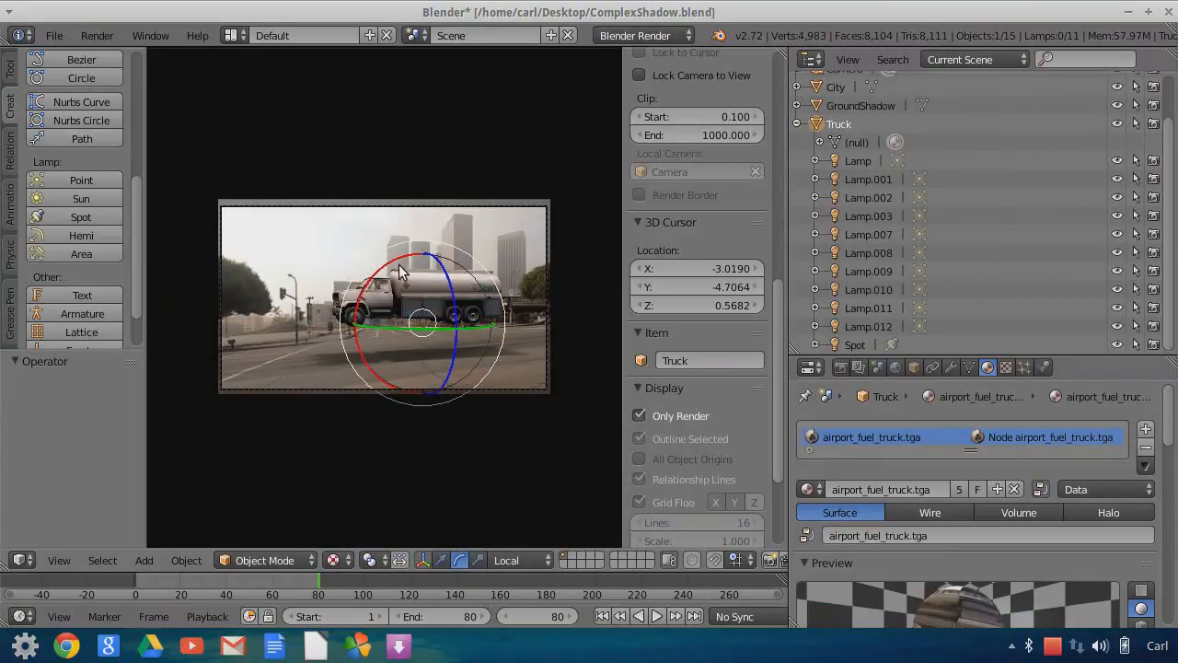
drag(405, 271, 419, 335)
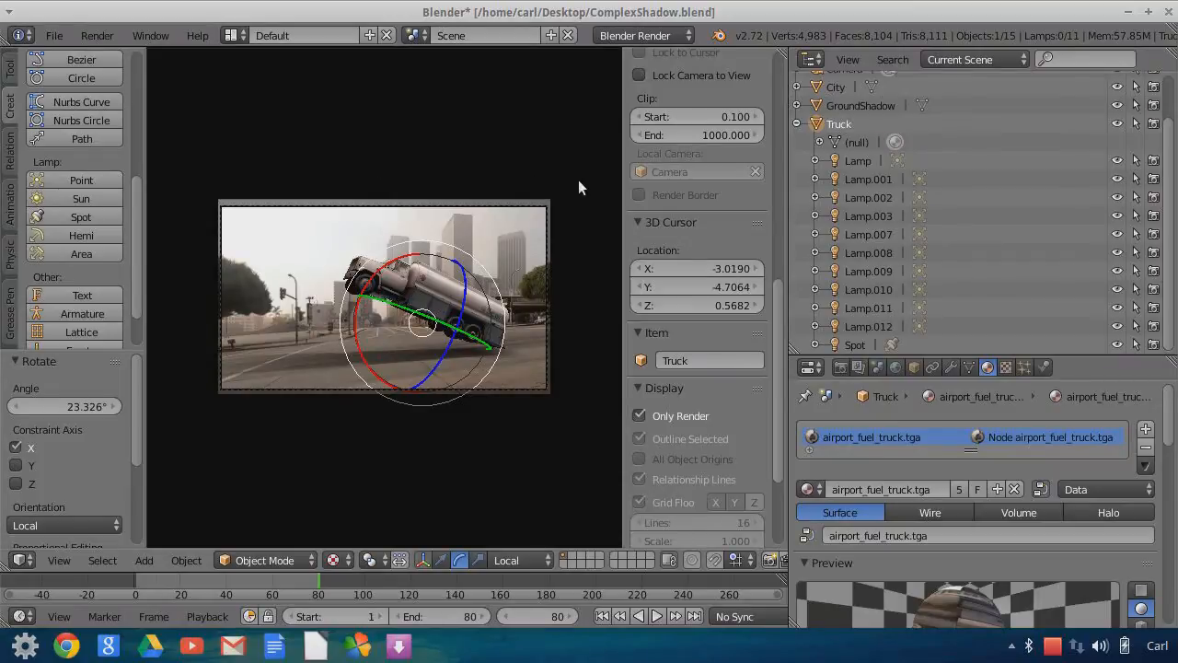
- Swing the Truck around its local X axis twice more, by about -0.6° and about 2.7°
scroll(455, 425, up, 1)
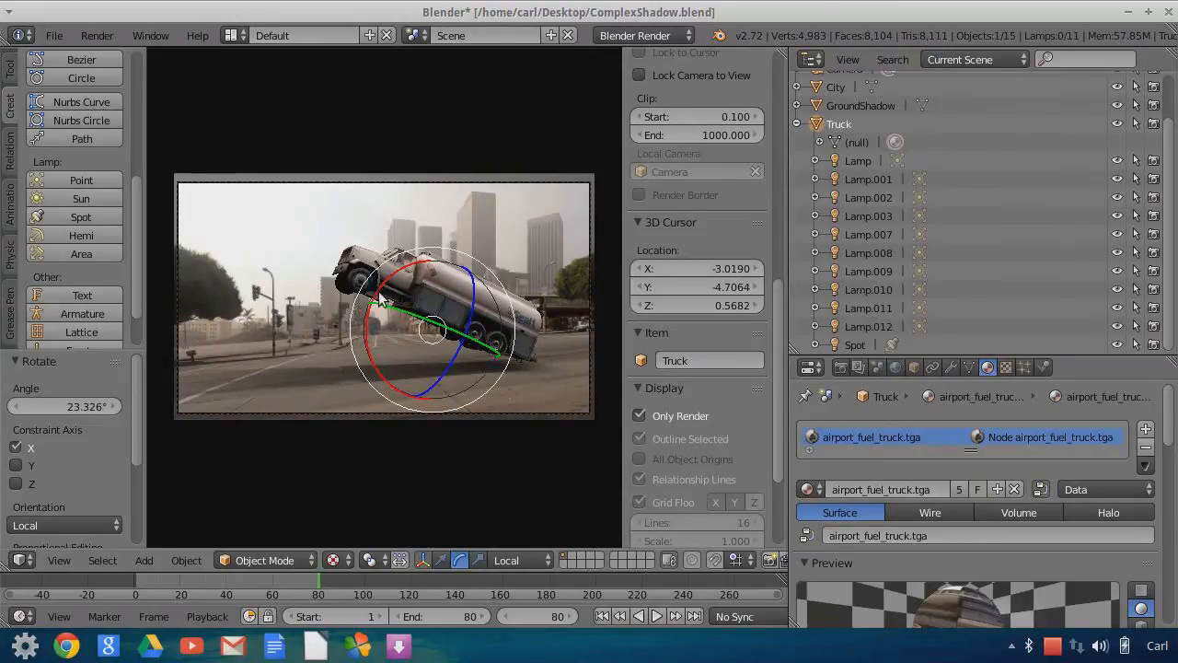
key(r)
key(x)
key(x)
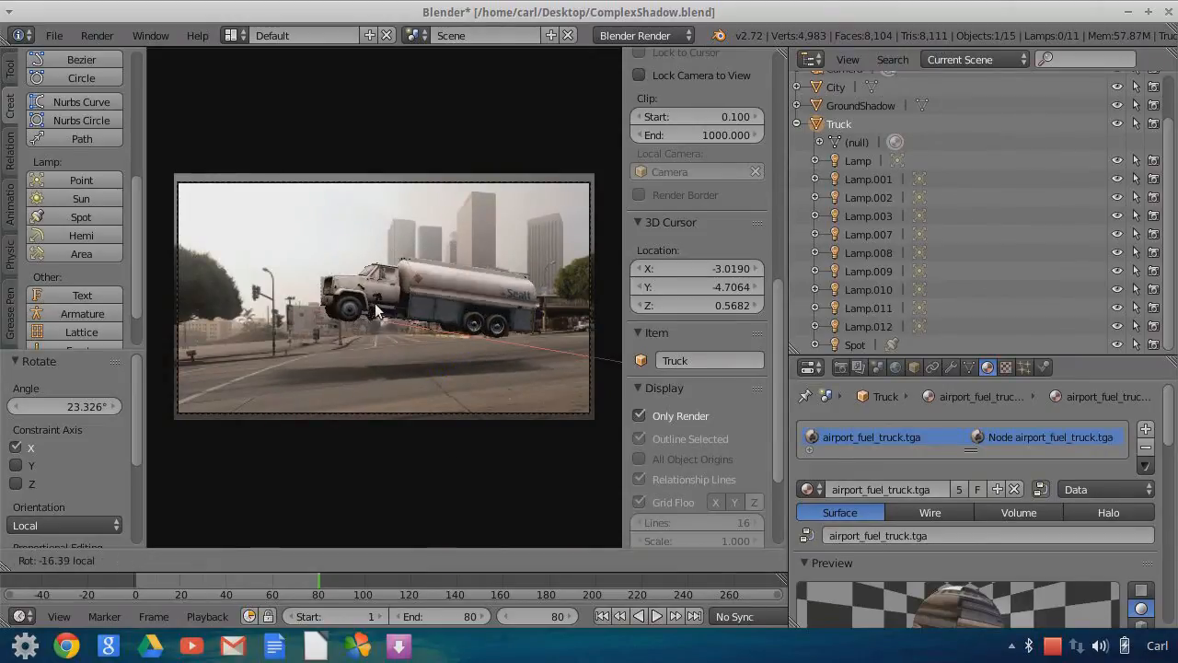
click(388, 318)
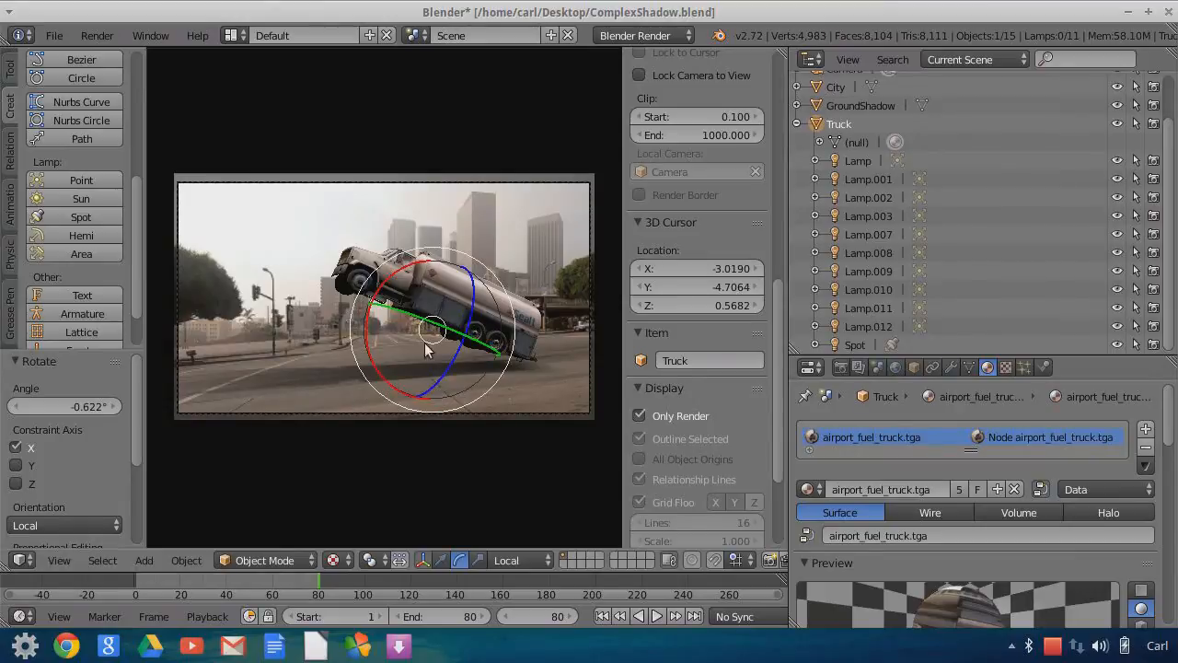
key(r)
key(x)
key(x)
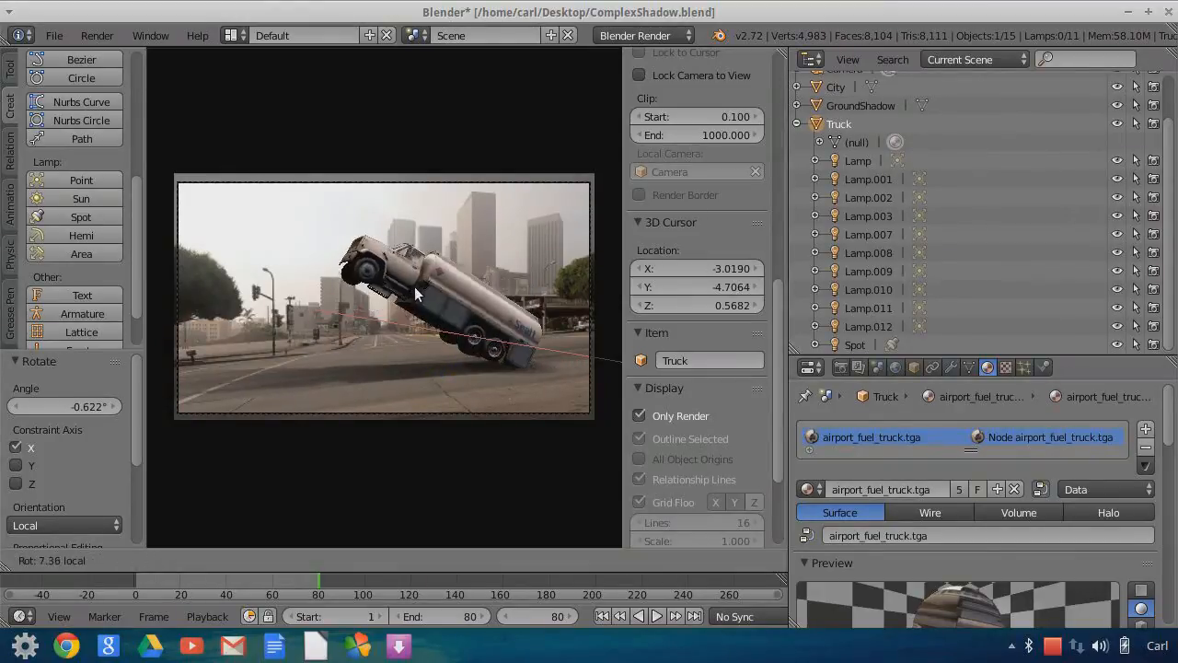
click(421, 364)
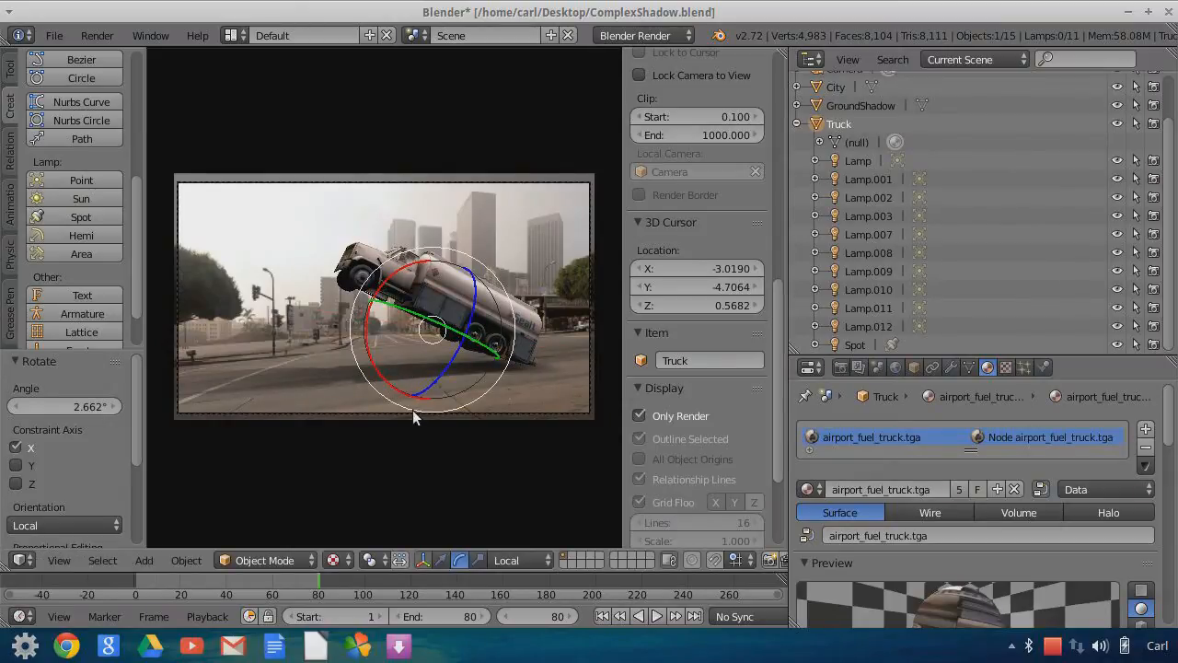
- Level the Truck by rotating it about -21.9° and about -3.9° around its local X axis
drag(382, 293, 422, 380)
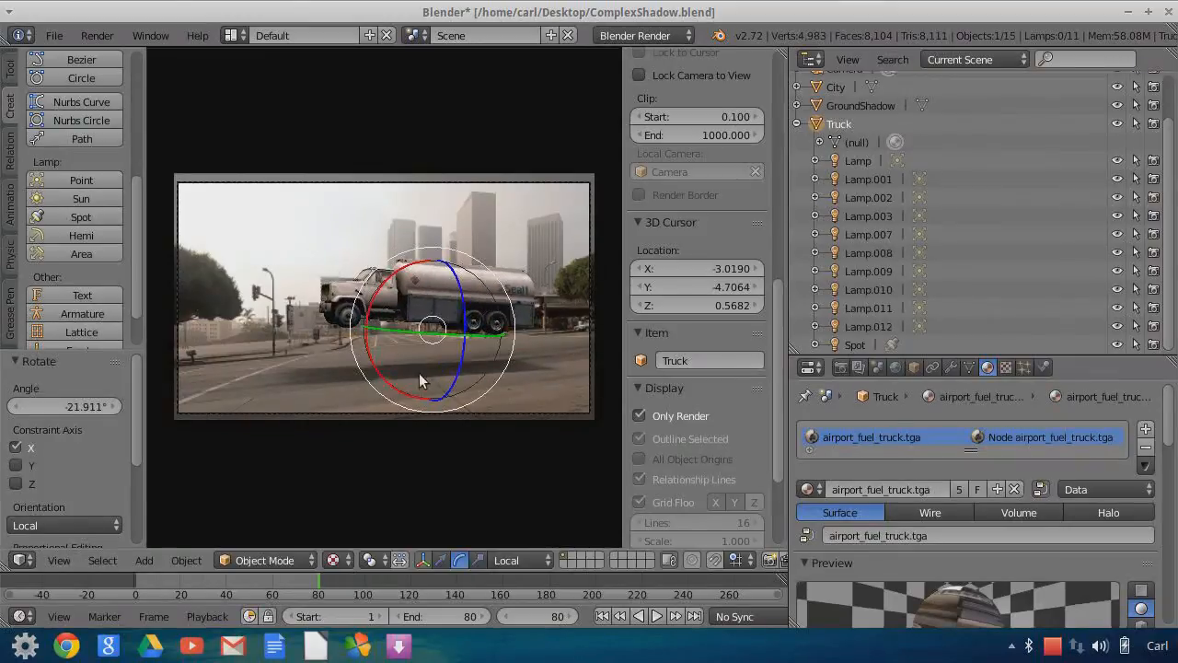
drag(377, 291, 374, 297)
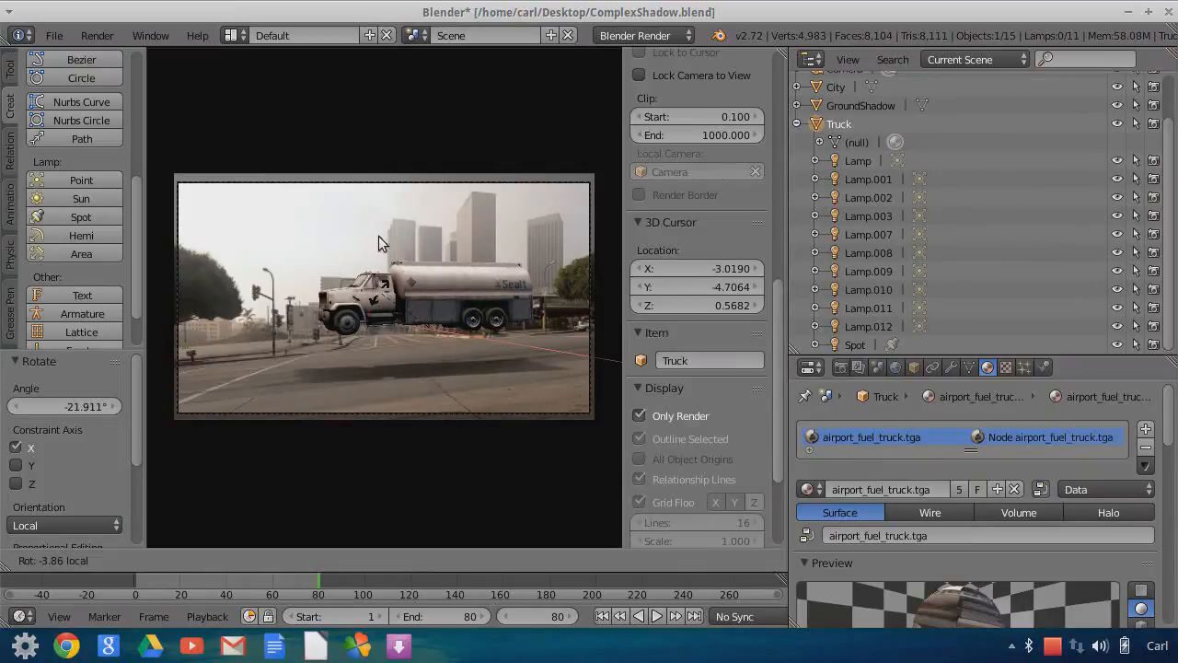
click(379, 296)
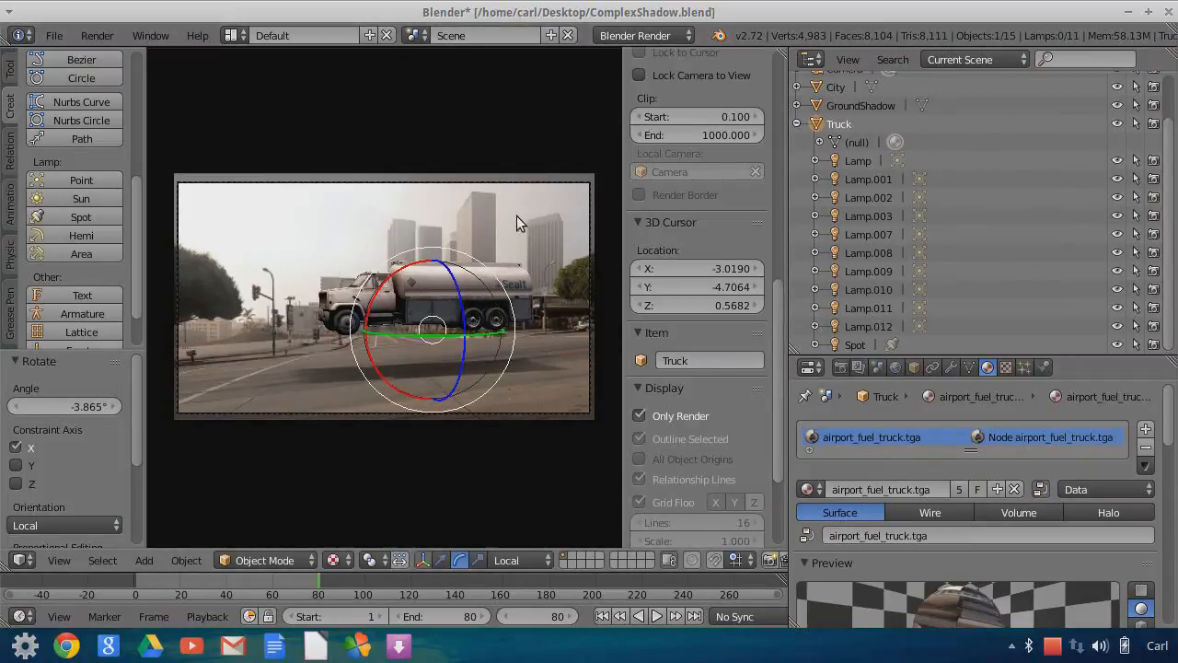
- Open the TruckShadowMask scene, turn off Only Render, and view the truck mask model in user perspective
click(416, 35)
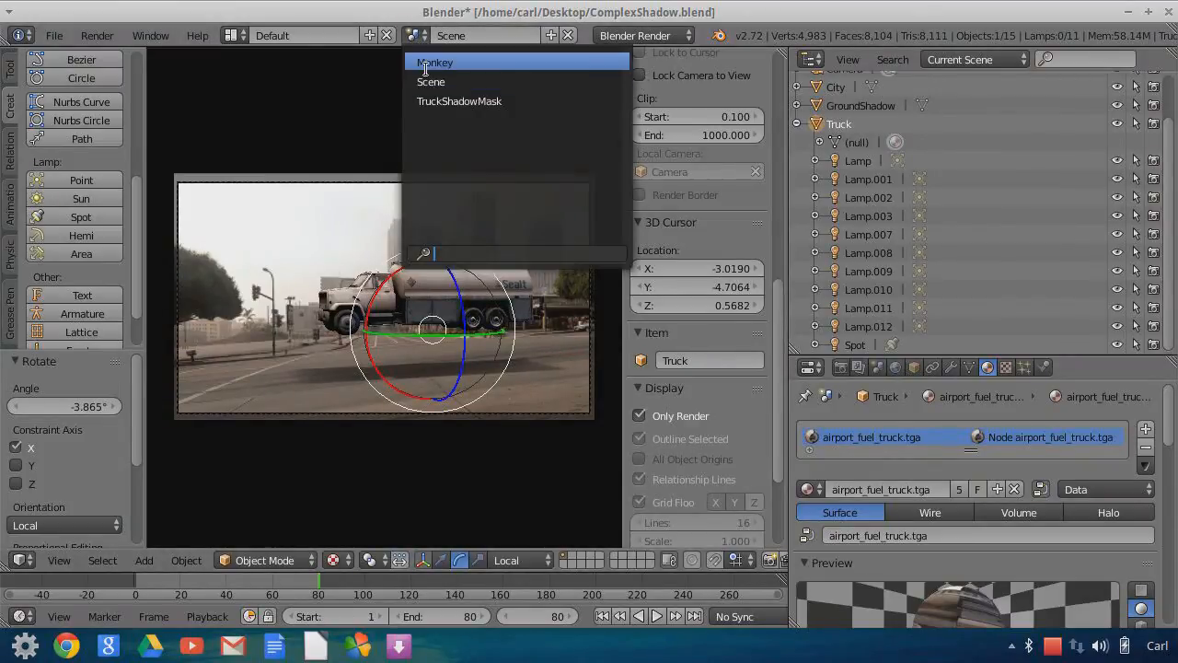
key(Return)
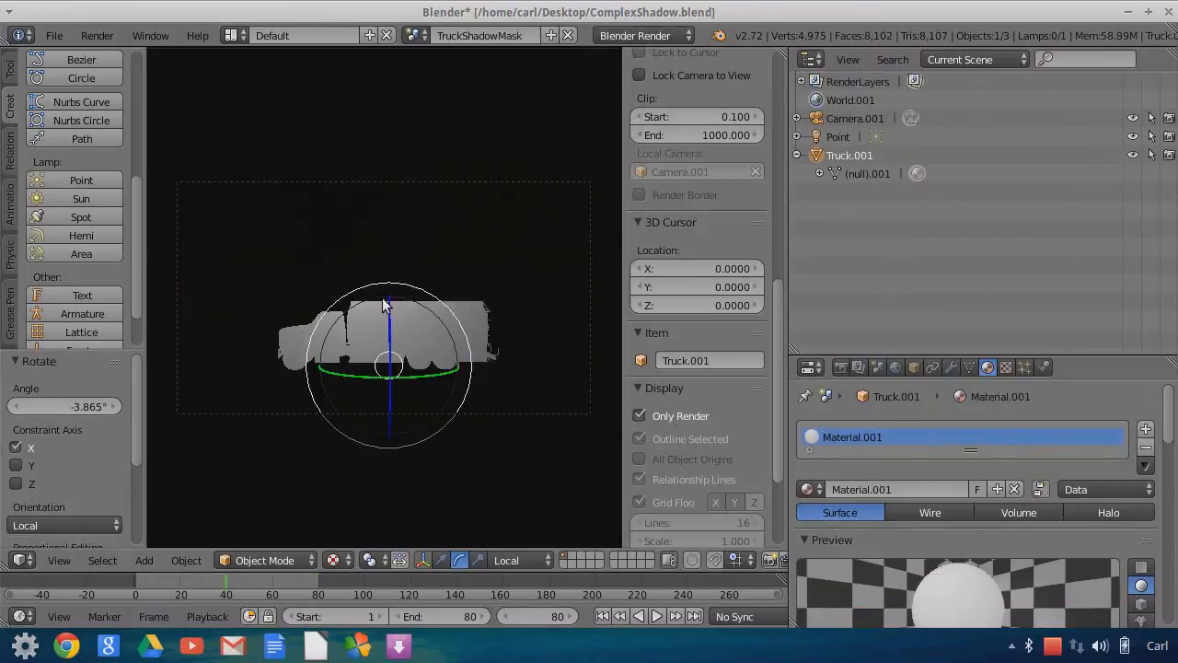
click(651, 415)
middle_drag(535, 323, 426, 365)
middle_drag(547, 411, 572, 338)
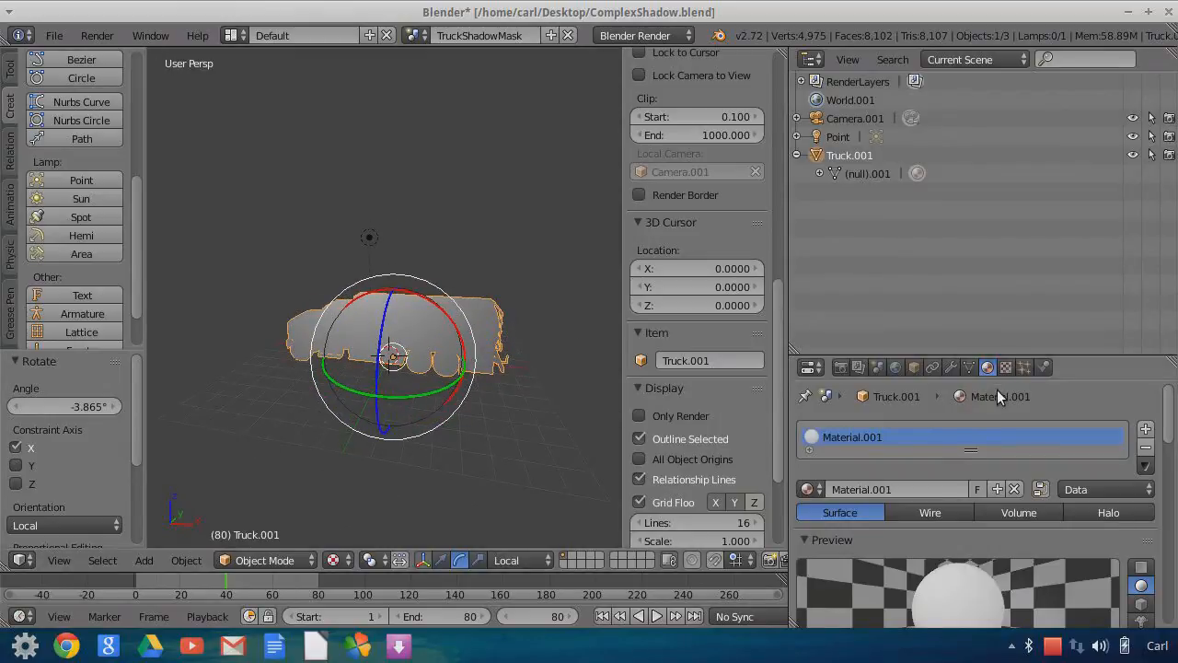
- Enlarge the material settings area, try the Lambert diffuse shader on Truck.001's Material.001, and set it back to Fresnel
drag(987, 355, 987, 199)
scroll(1030, 548, down, 1)
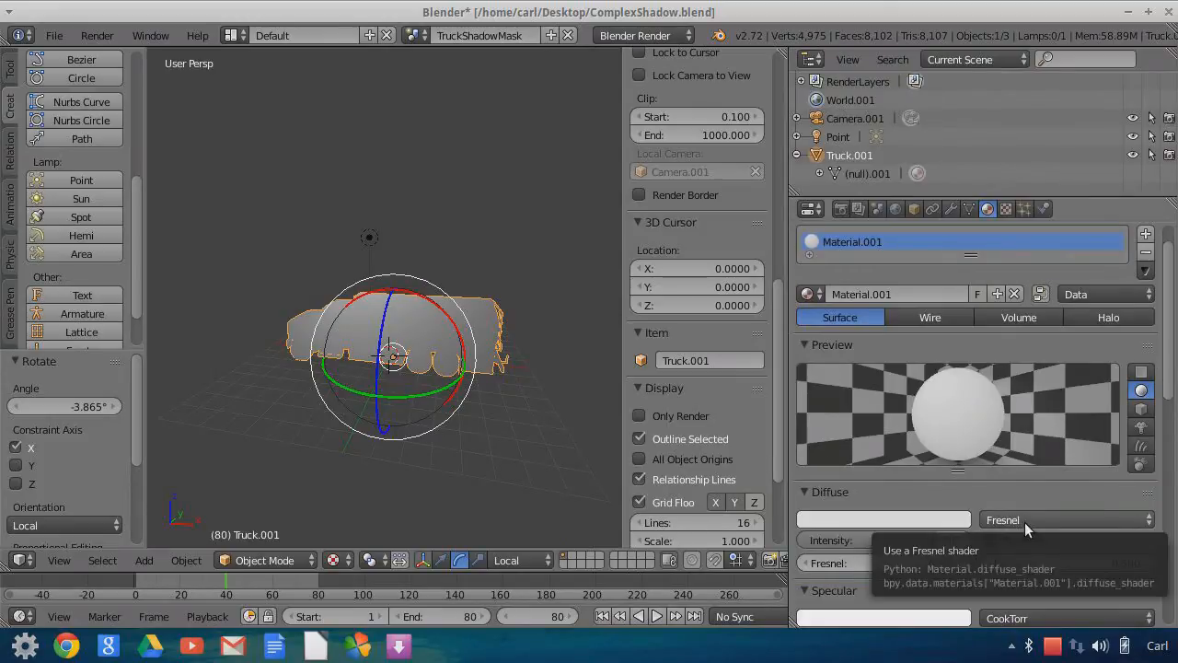
scroll(1062, 536, down, 2)
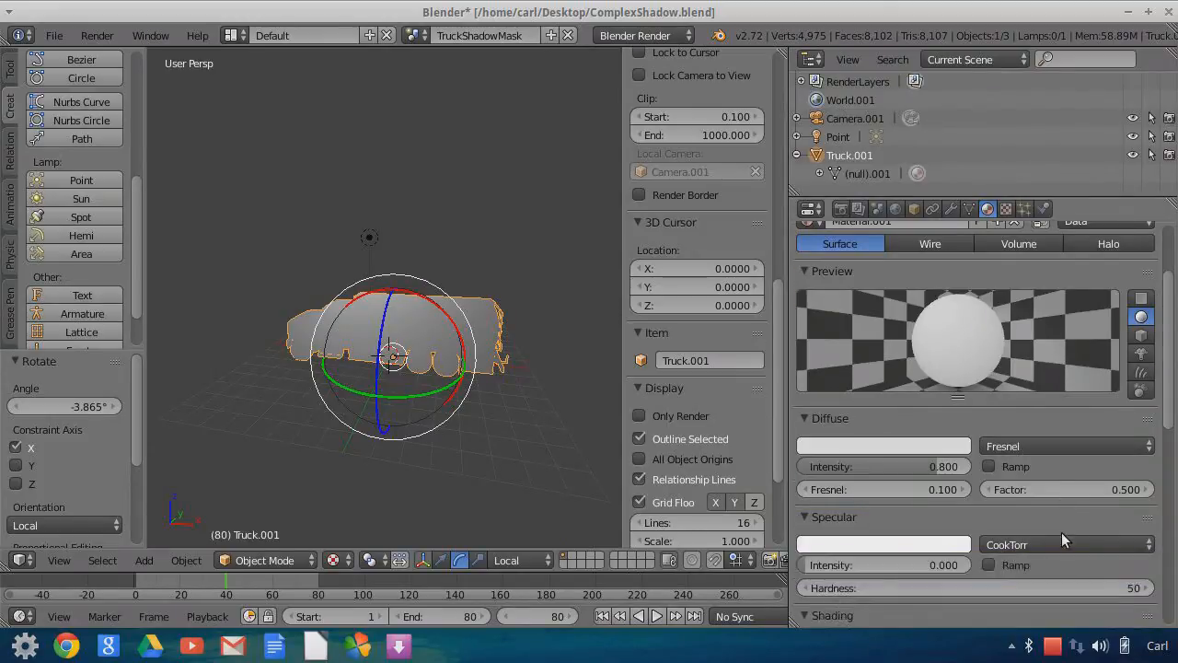
click(1040, 446)
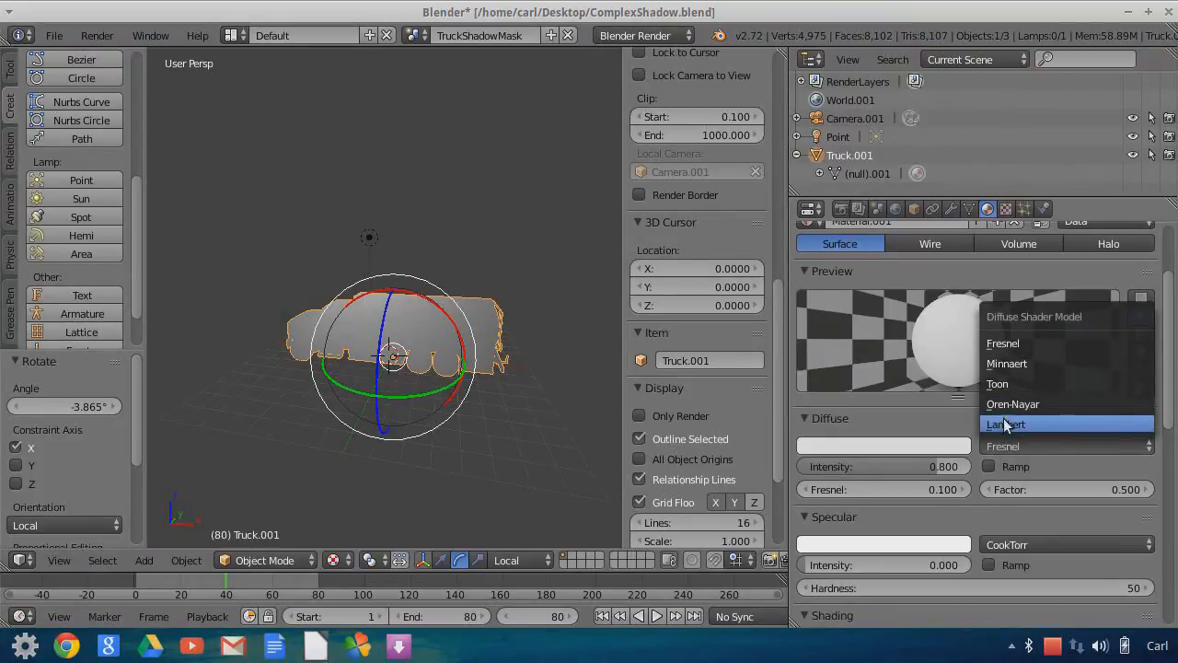
click(1000, 422)
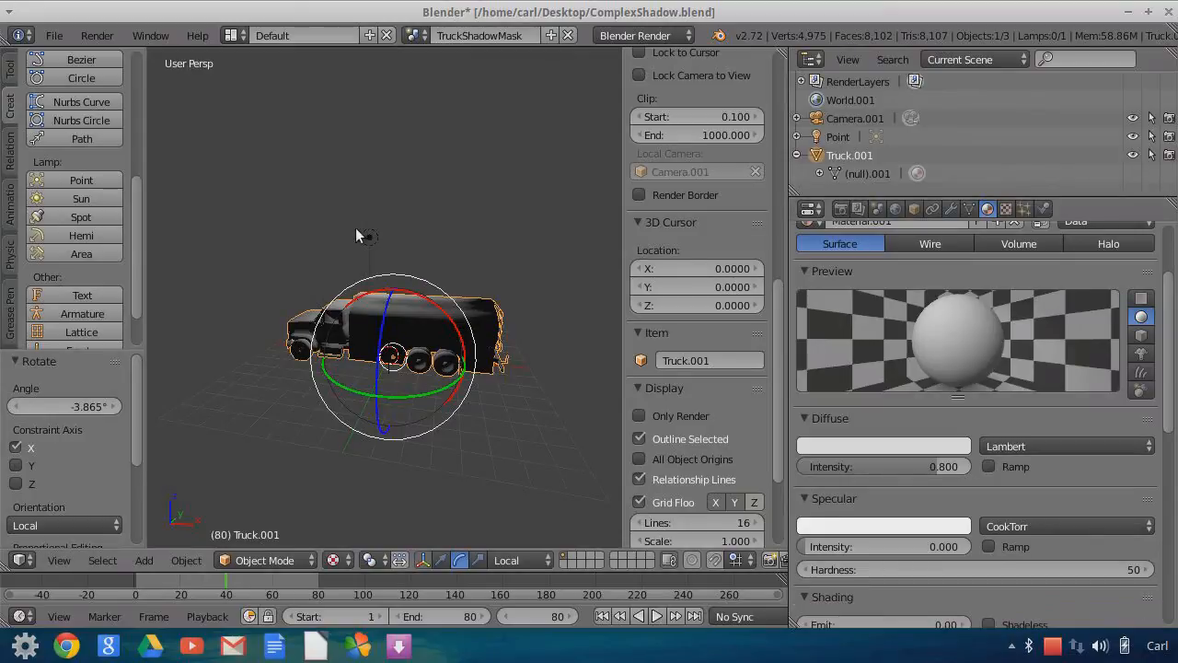
click(1073, 452)
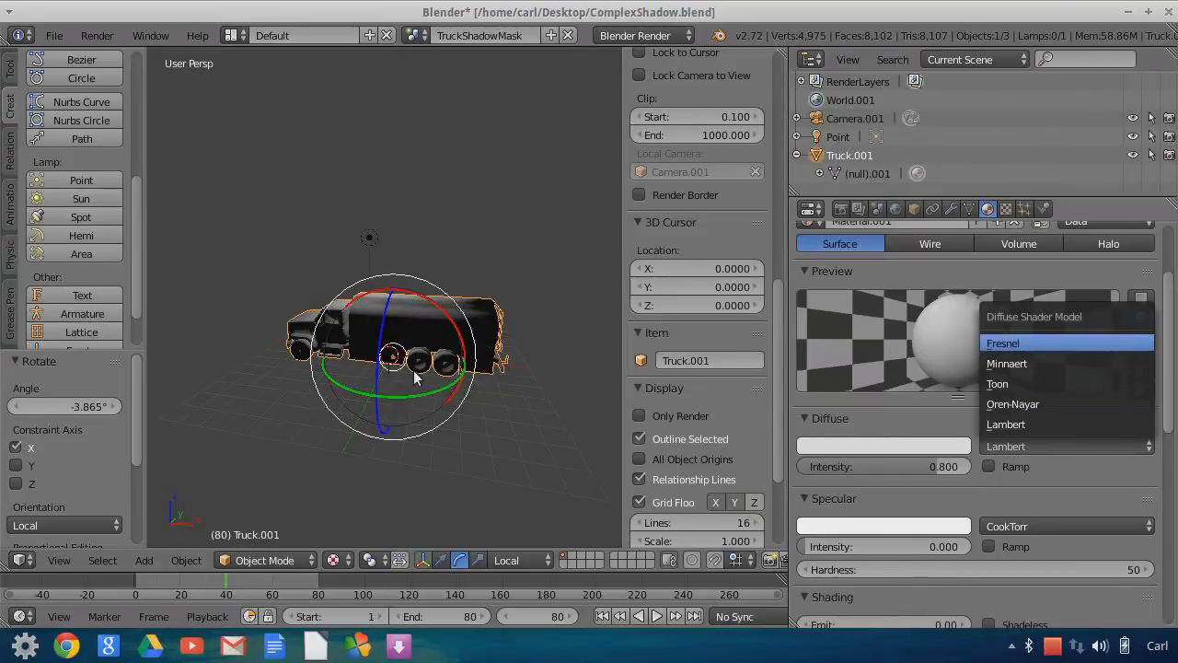
- Examine the Fresnel shading on the Truck.001 model from its ends and from below
mouse_move(509, 371)
middle_down()
mouse_move(490, 402)
mouse_move(258, 380)
mouse_move(218, 339)
mouse_move(377, 387)
mouse_move(463, 369)
mouse_move(350, 331)
mouse_move(380, 348)
middle_up()
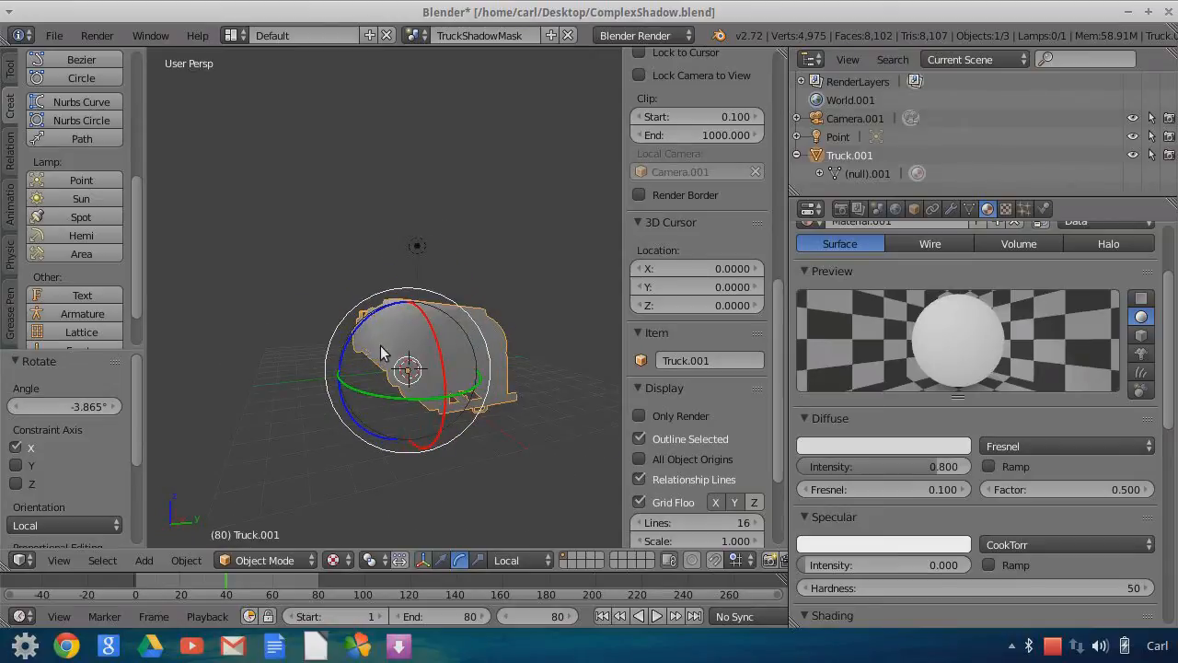
middle_drag(337, 405, 480, 418)
middle_drag(495, 368, 294, 313)
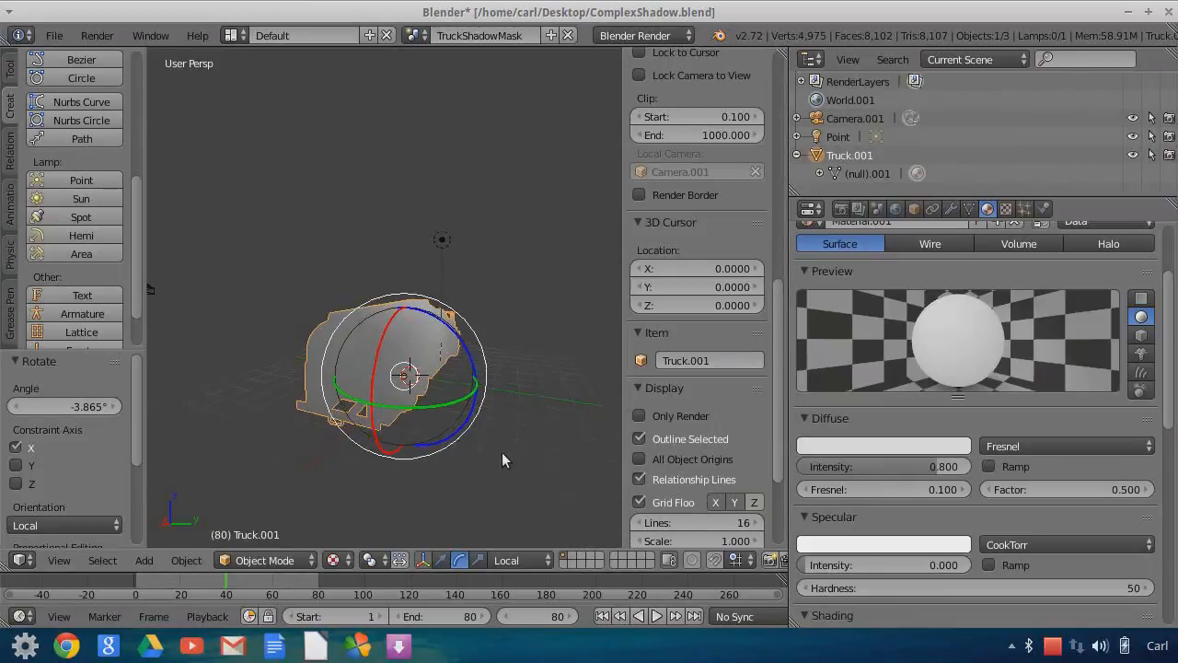
middle_drag(378, 424, 451, 377)
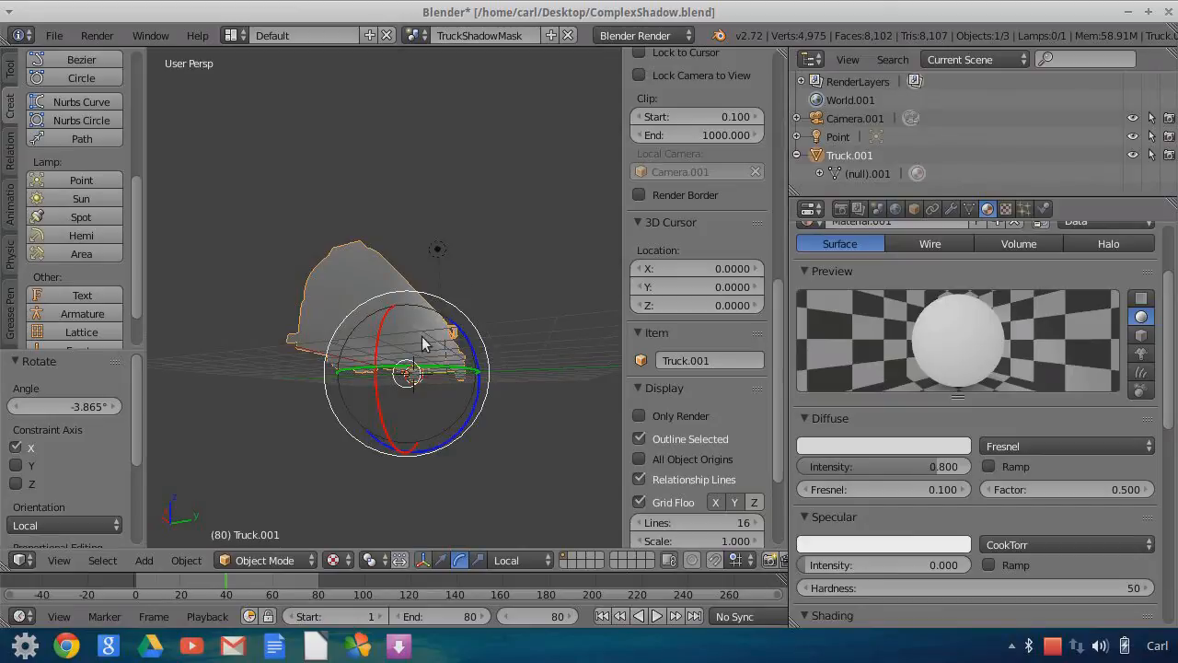
- Set the transform orientation to Global and switch the manipulator to translation for Truck.001
middle_drag(488, 389, 596, 425)
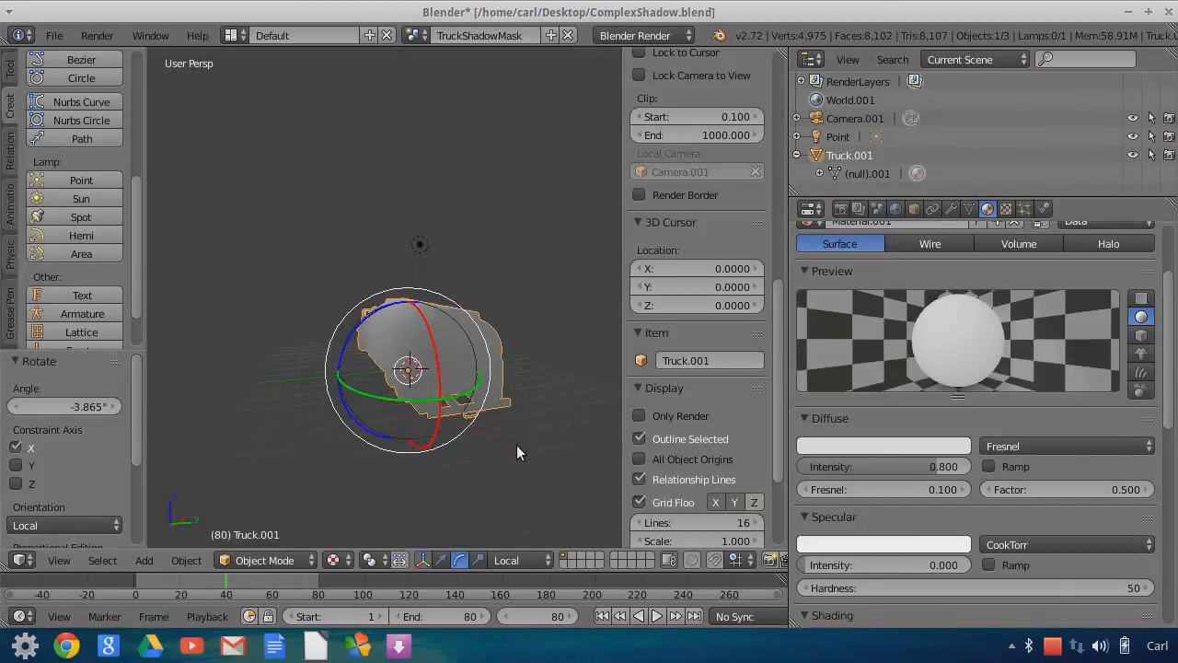
middle_drag(513, 439, 573, 458)
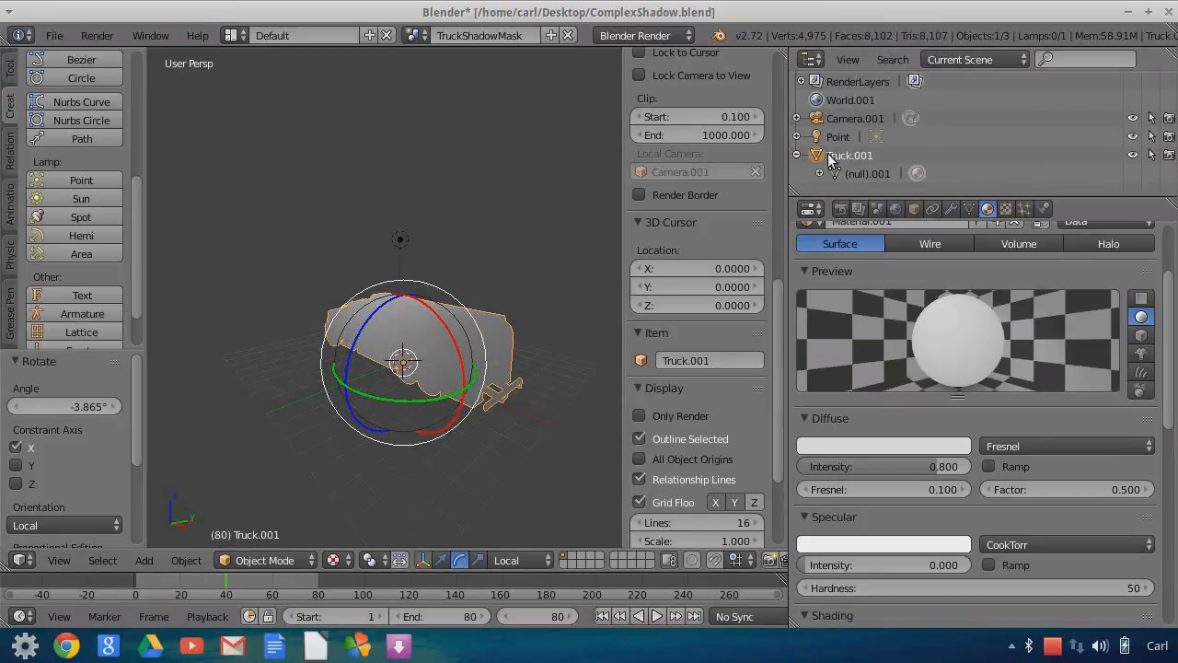
click(517, 559)
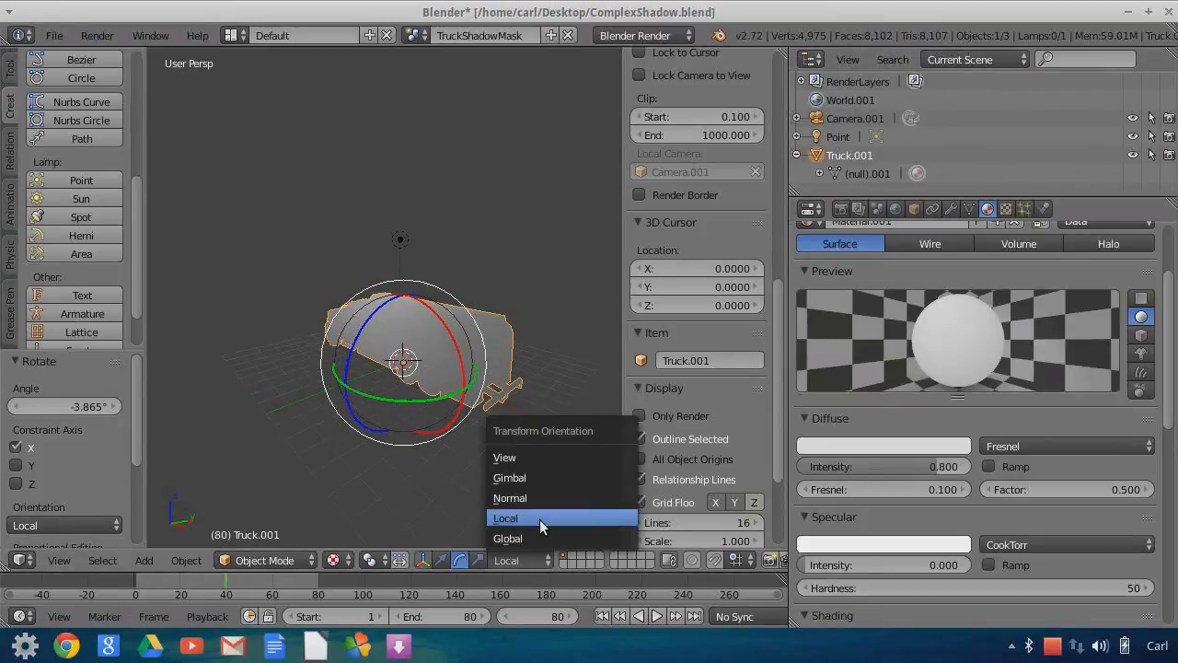
click(540, 538)
middle_drag(464, 435, 464, 542)
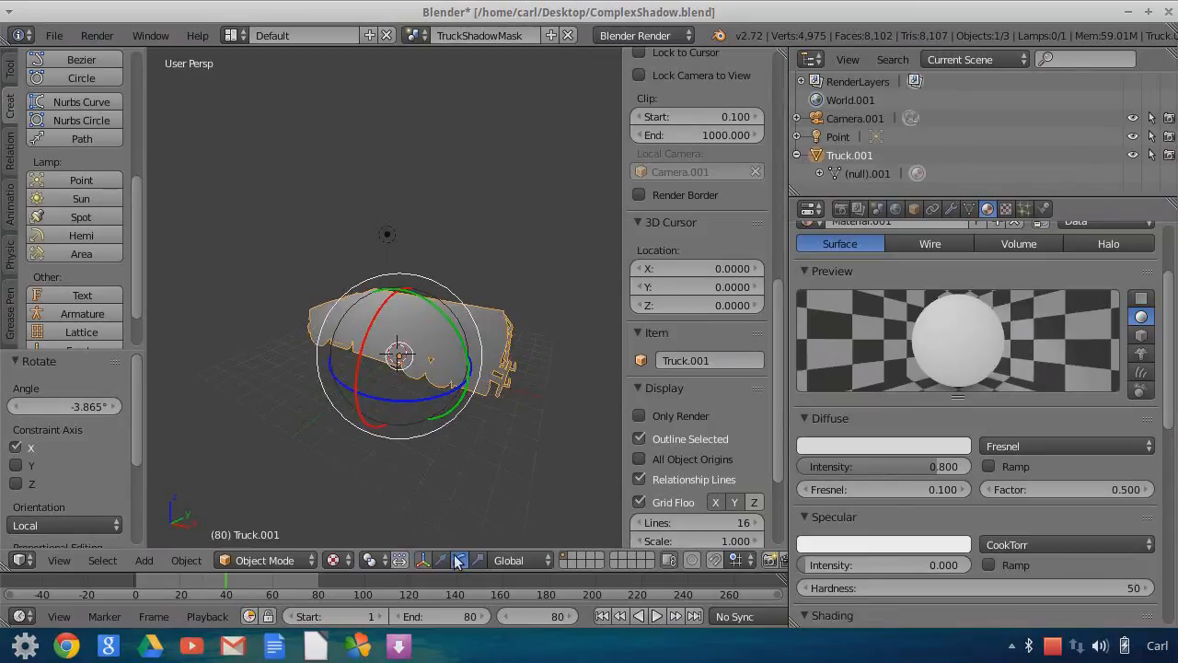
click(441, 560)
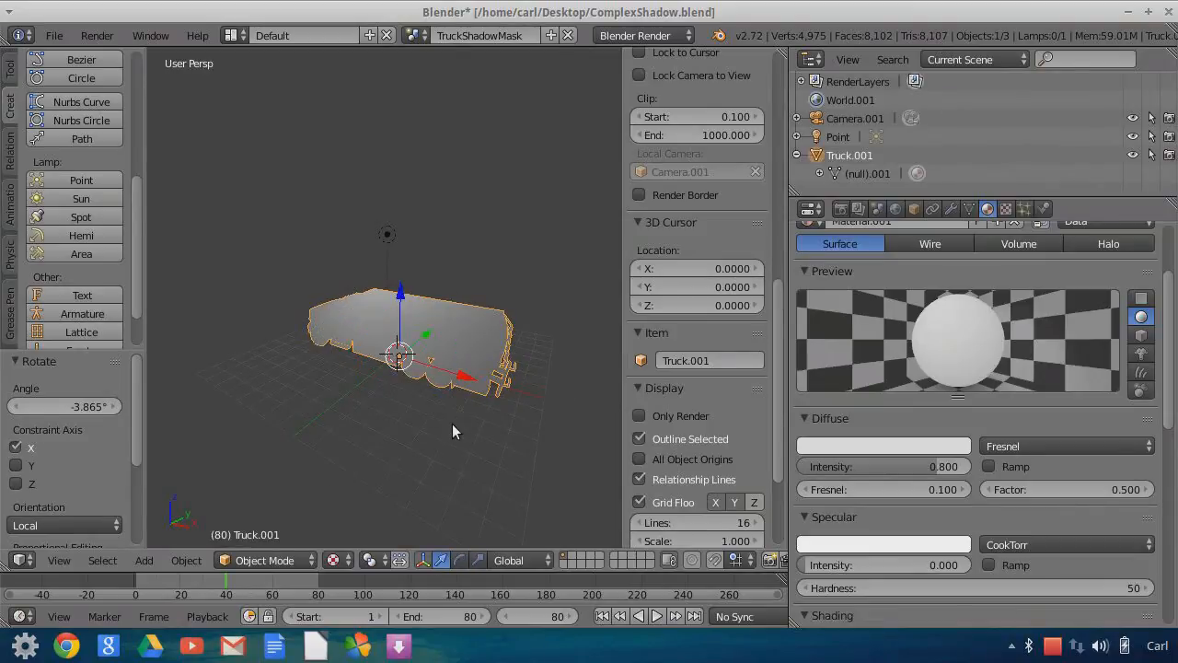
middle_drag(453, 425, 482, 449)
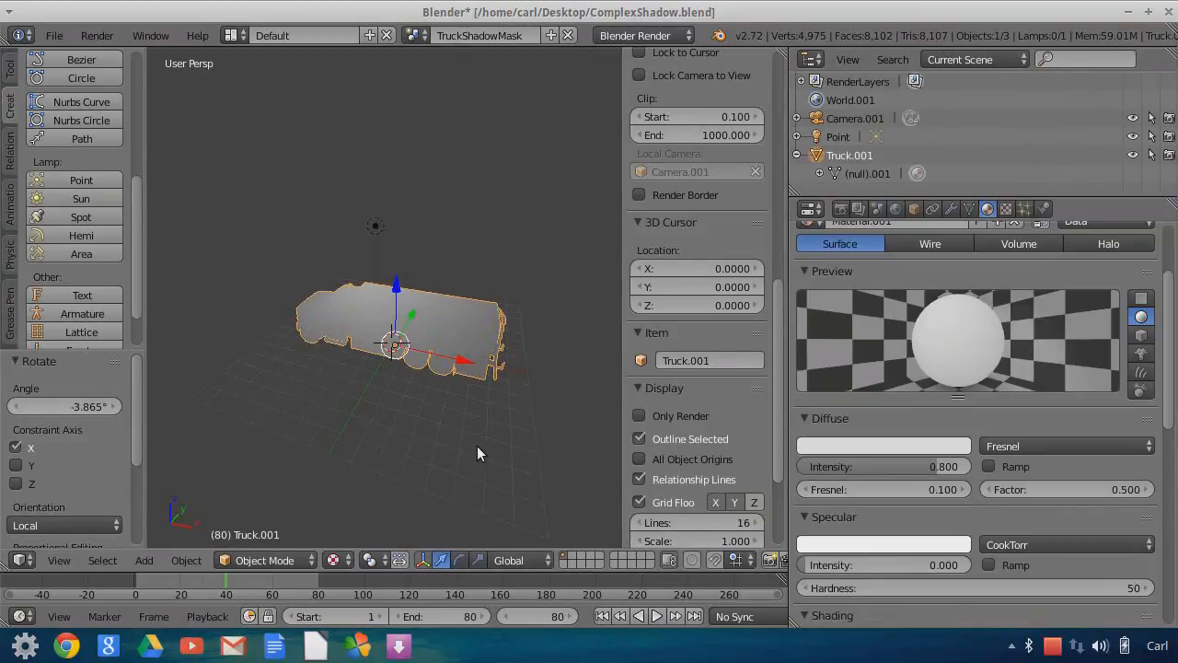
- Flip Truck.001 upside down by rotating it 180° about the global X axis
key(r)
text(x180)
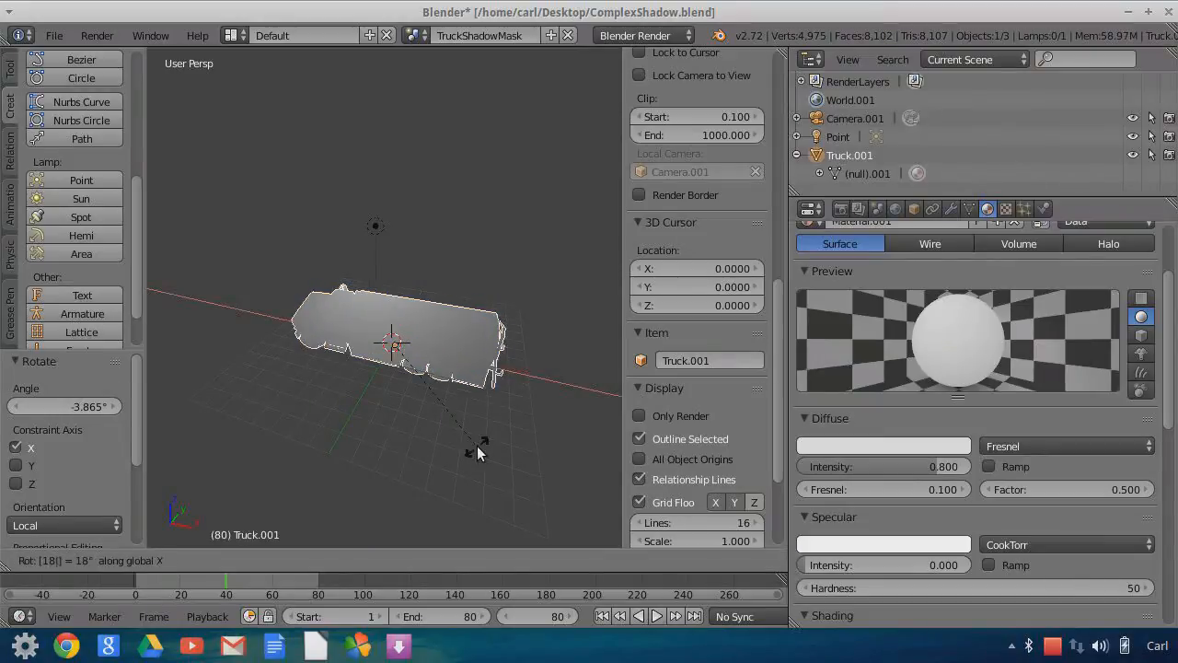
key(Return)
middle_drag(461, 397, 522, 326)
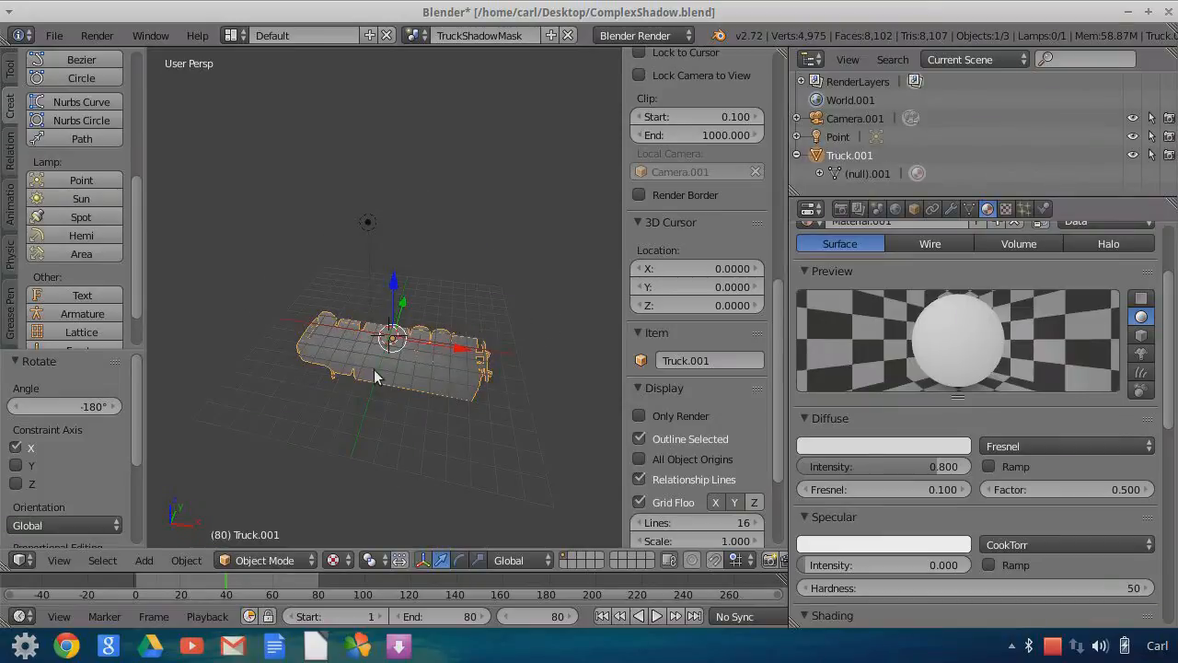
- View the flipped truck from the top and align the active camera to that view
click(64, 559)
click(88, 475)
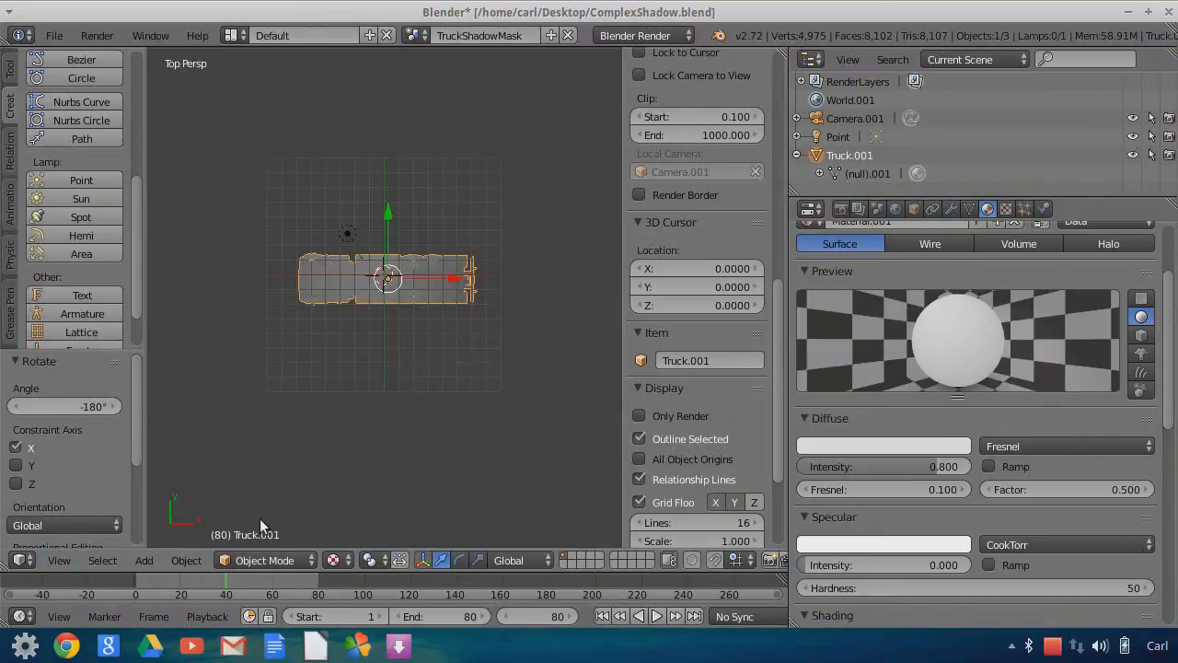
click(62, 561)
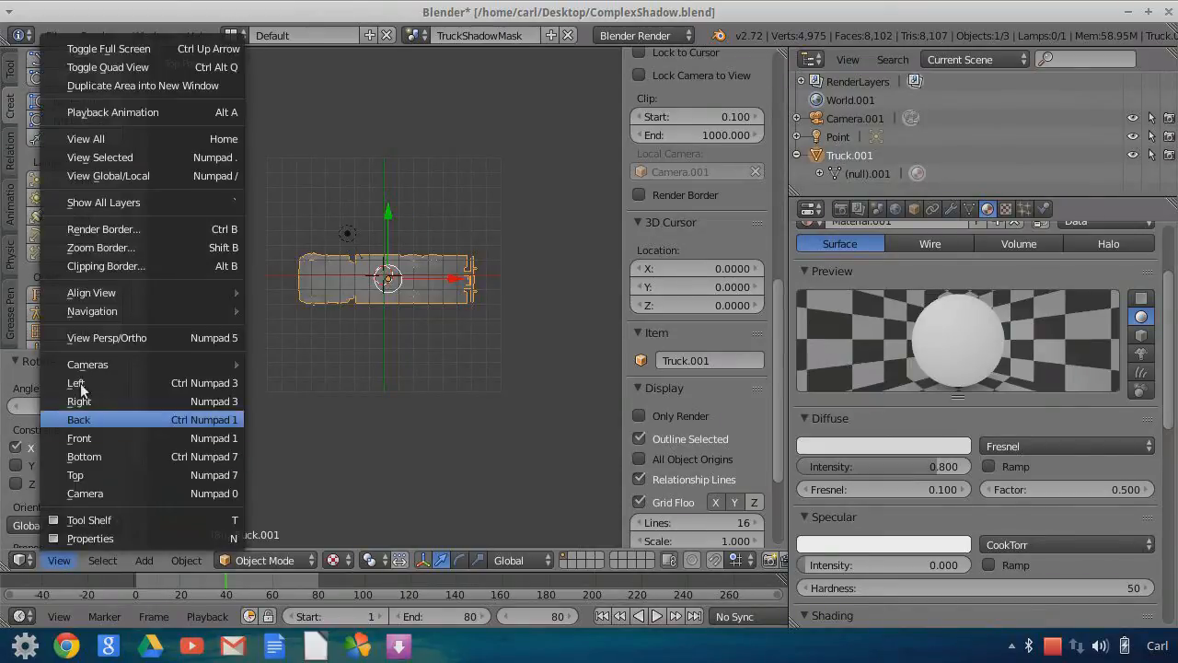
mouse_move(101, 292)
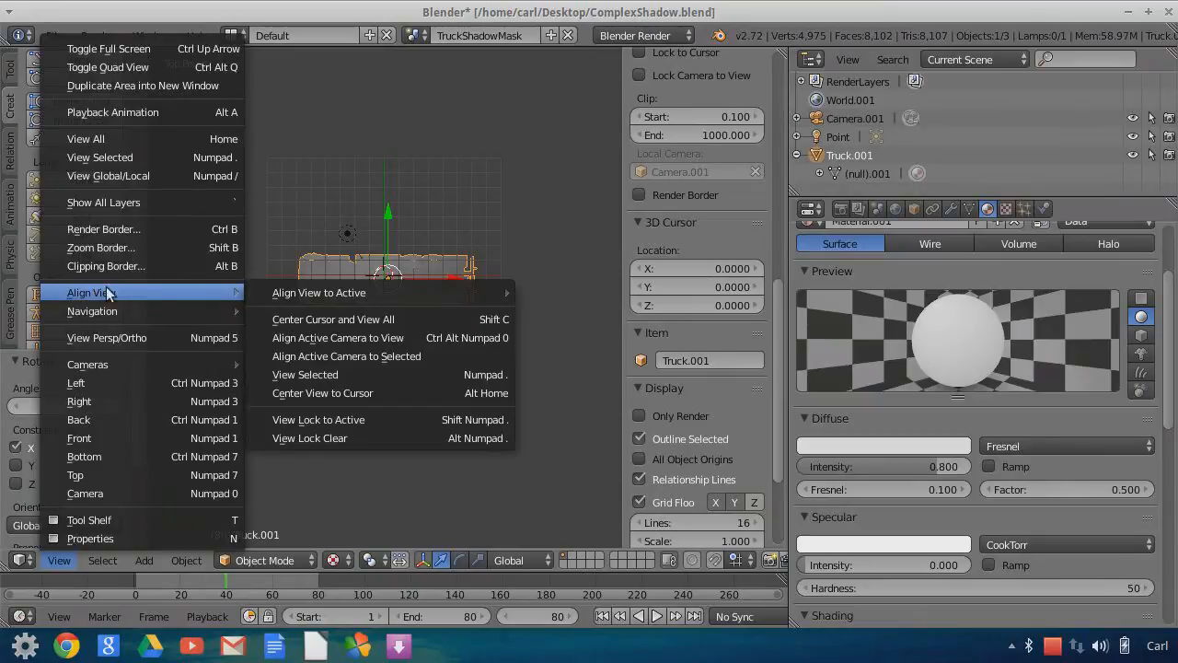
click(315, 341)
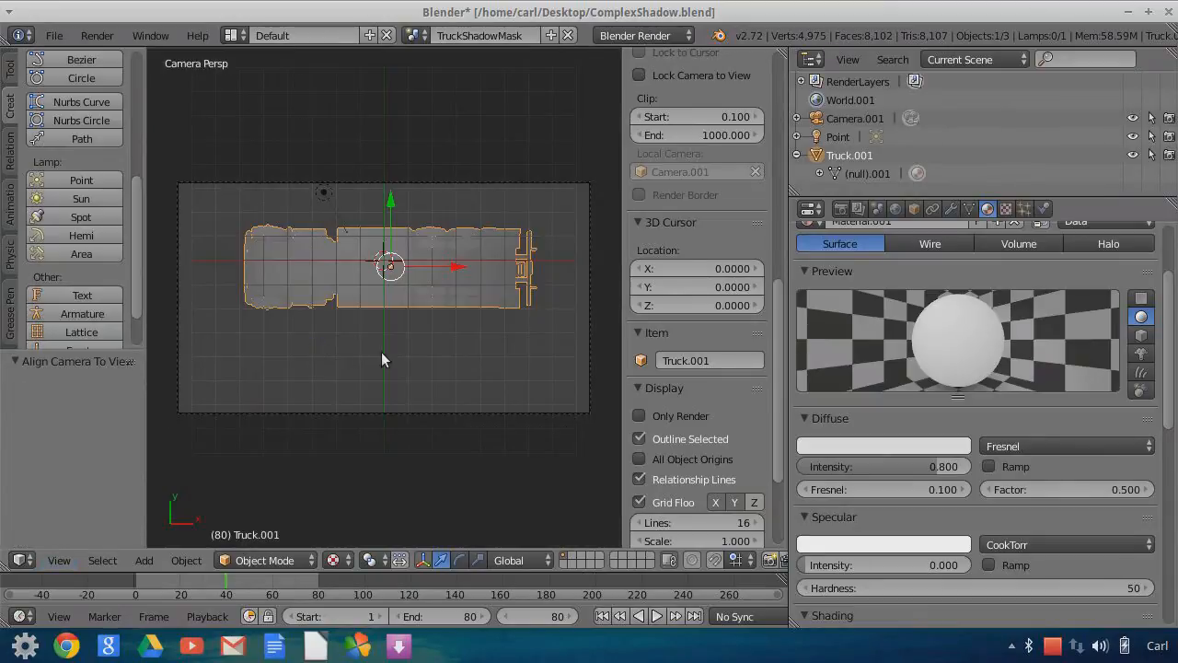
- Move Camera.001 about 1.495 along the global Y axis to centre the truck vertically in the frame
right_click(588, 312)
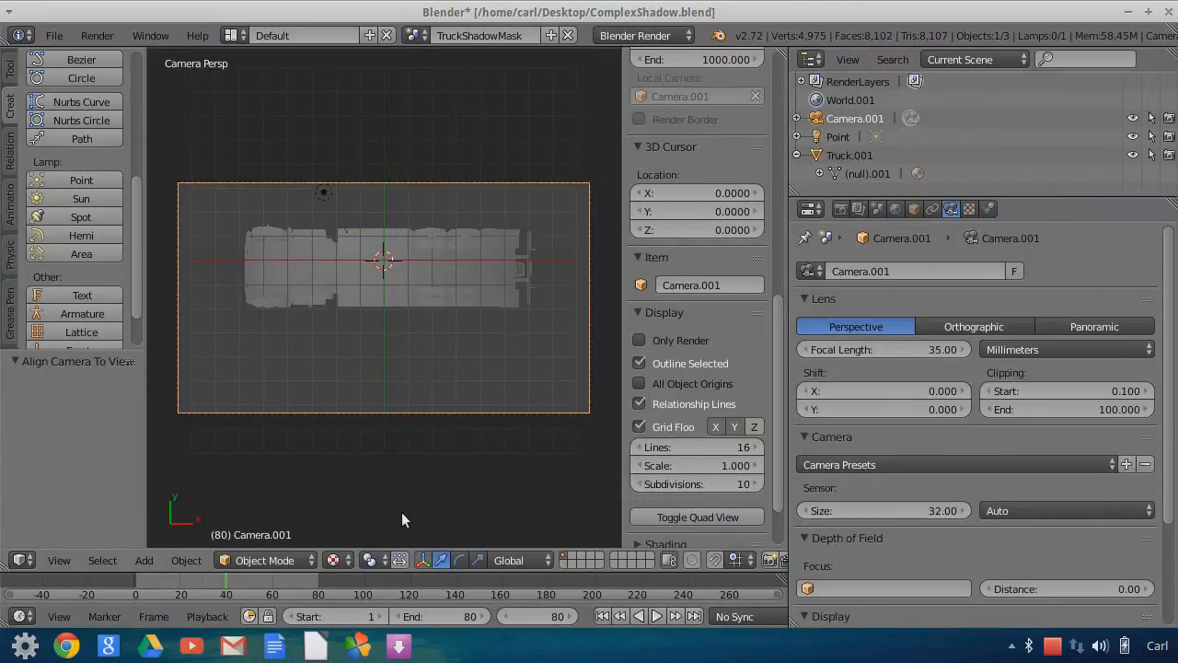
key(g)
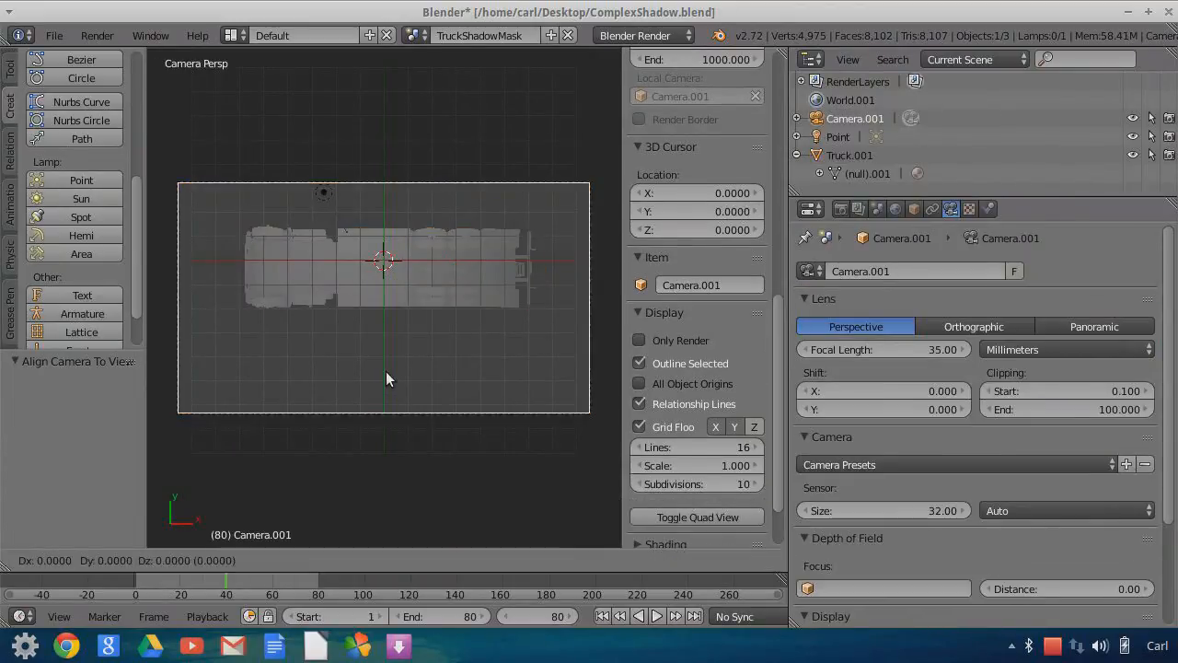
key(y)
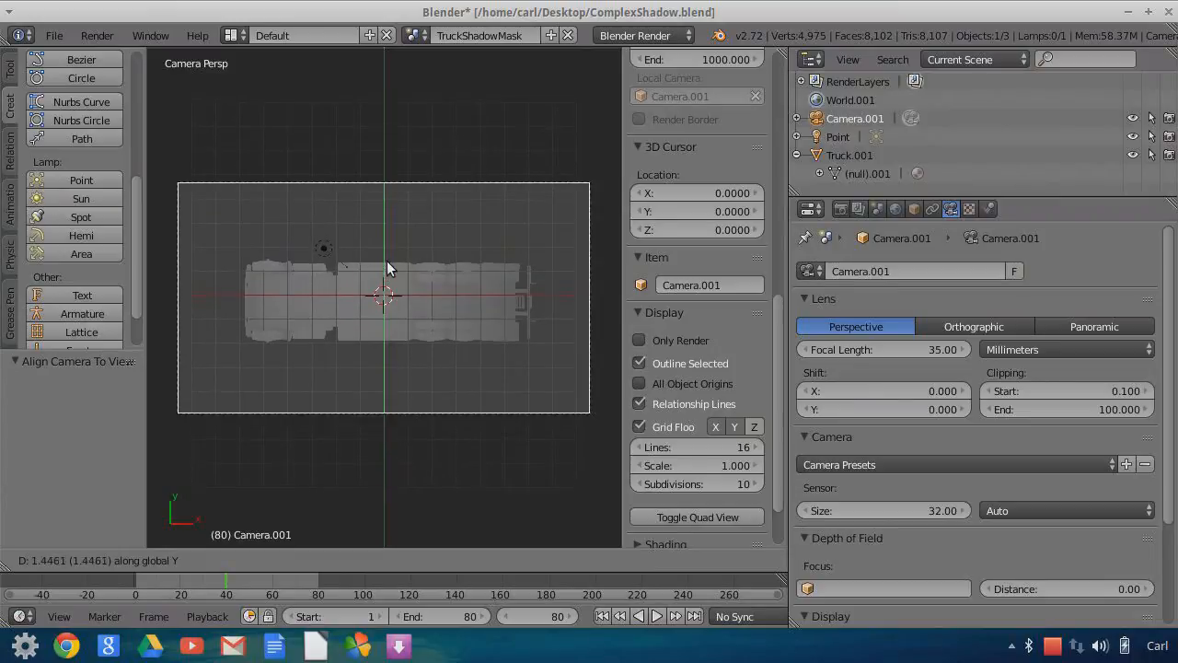
click(390, 264)
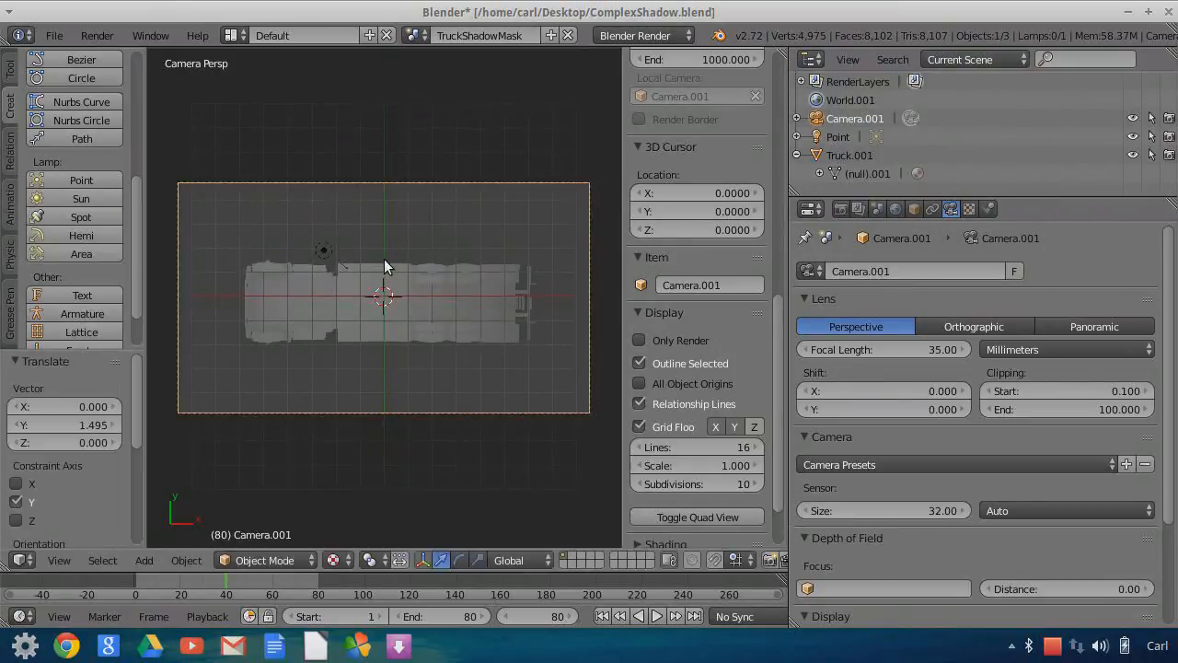
- Make the render frame square by setting the horizontal resolution to 720 px
click(839, 210)
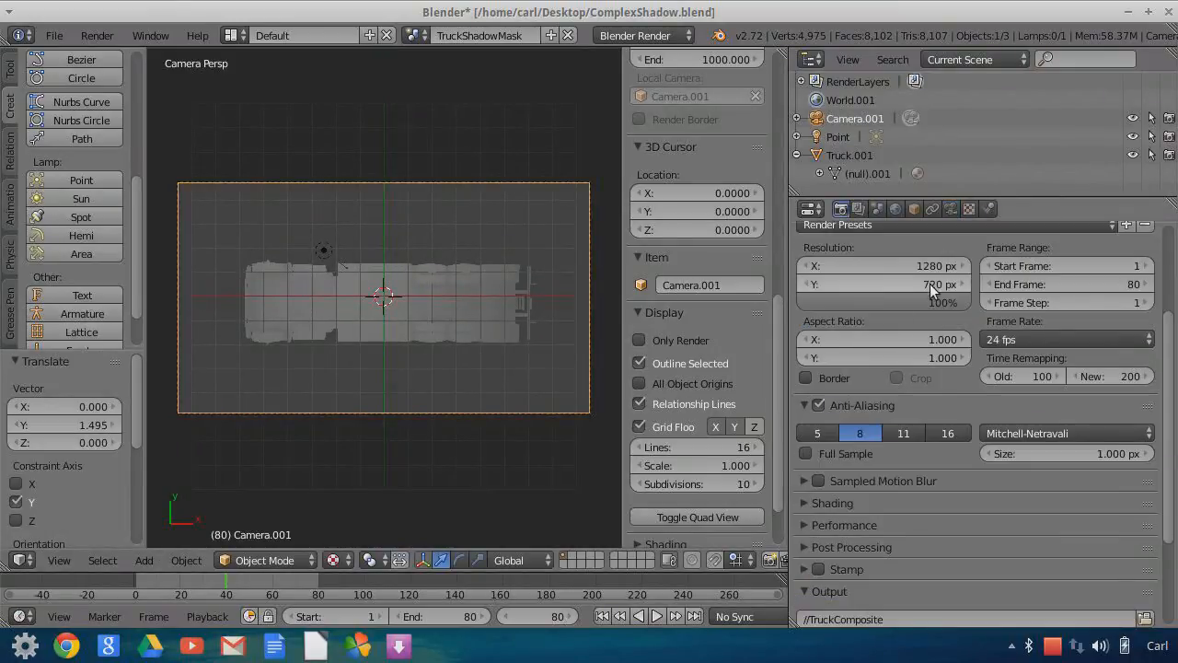
click(907, 266)
text(71)
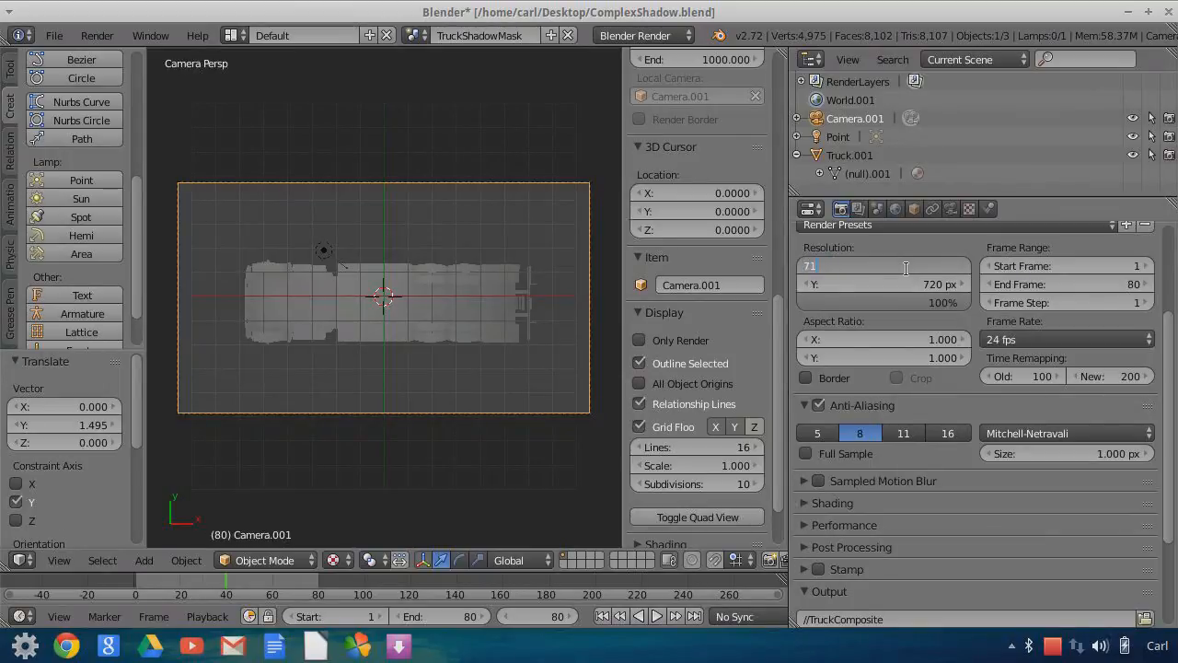
text(0)
key(Return)
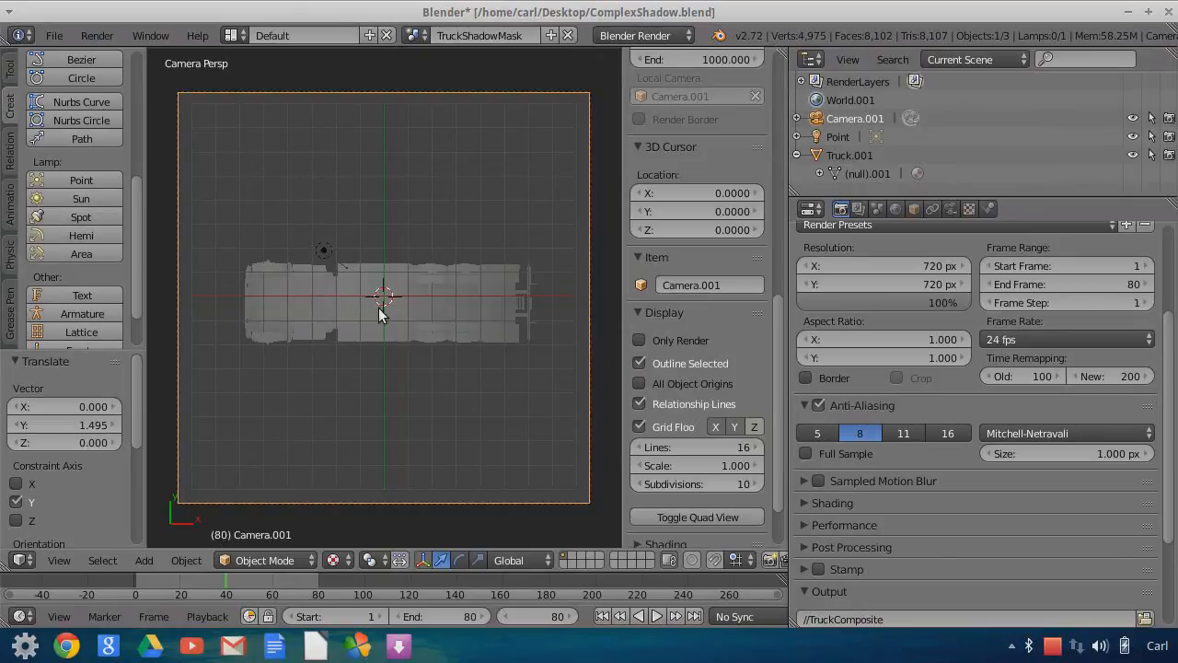
- Bring Camera.001 closer to the truck by moving it about -4.652 along the global Z axis
key(g)
key(z)
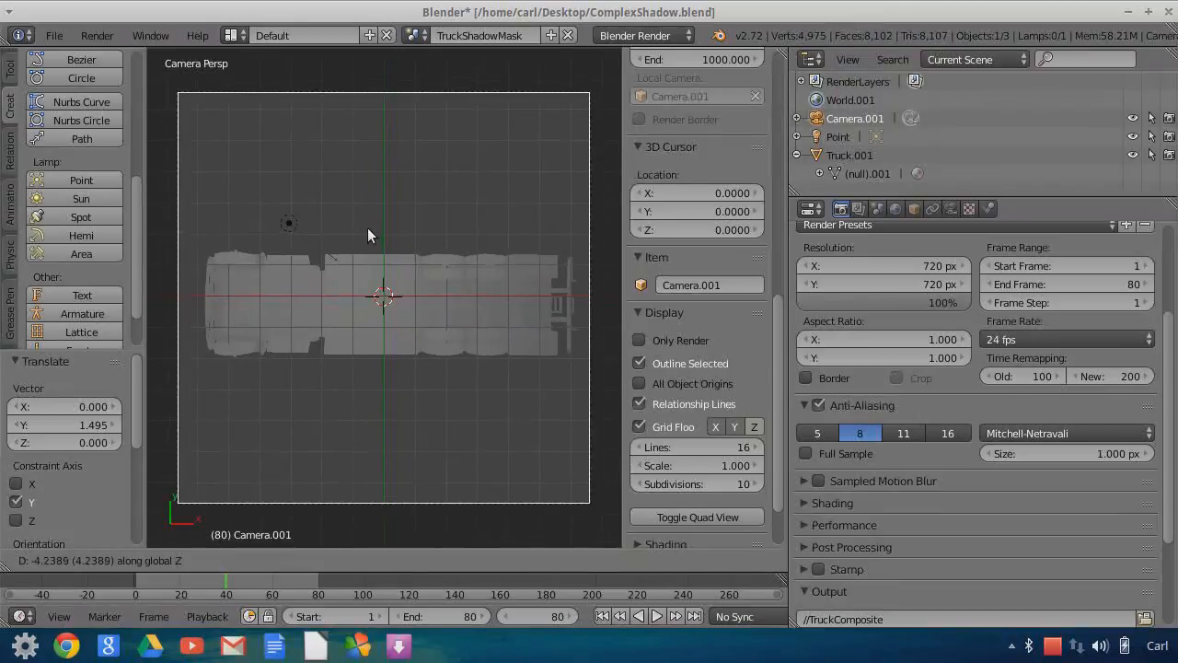
click(368, 227)
- Centre Truck.001 on the world origin by moving it about -0.287 along X and 0.258 along Y
right_click(368, 307)
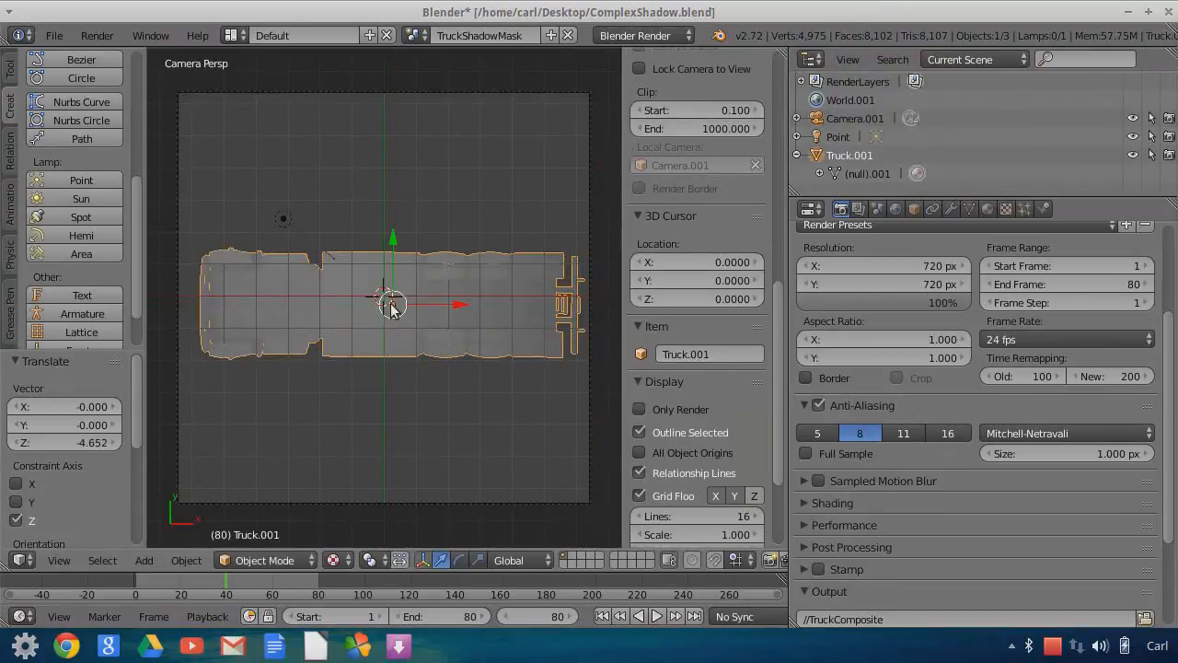
key(g)
key(z)
click(447, 300)
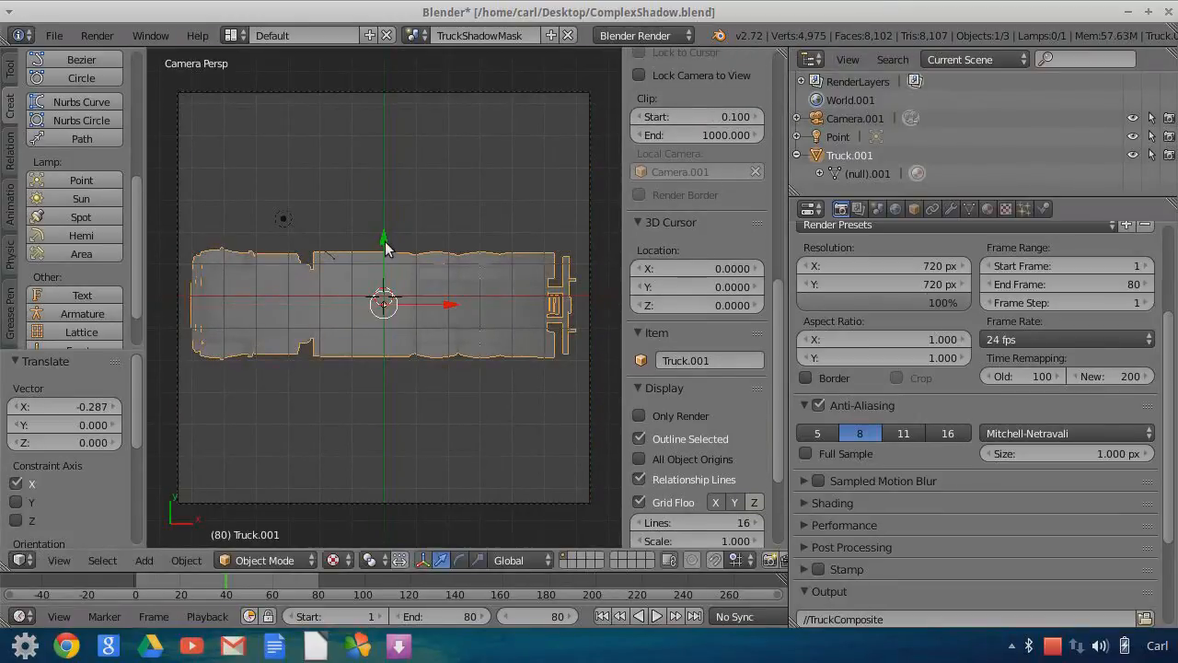
key(g)
key(y)
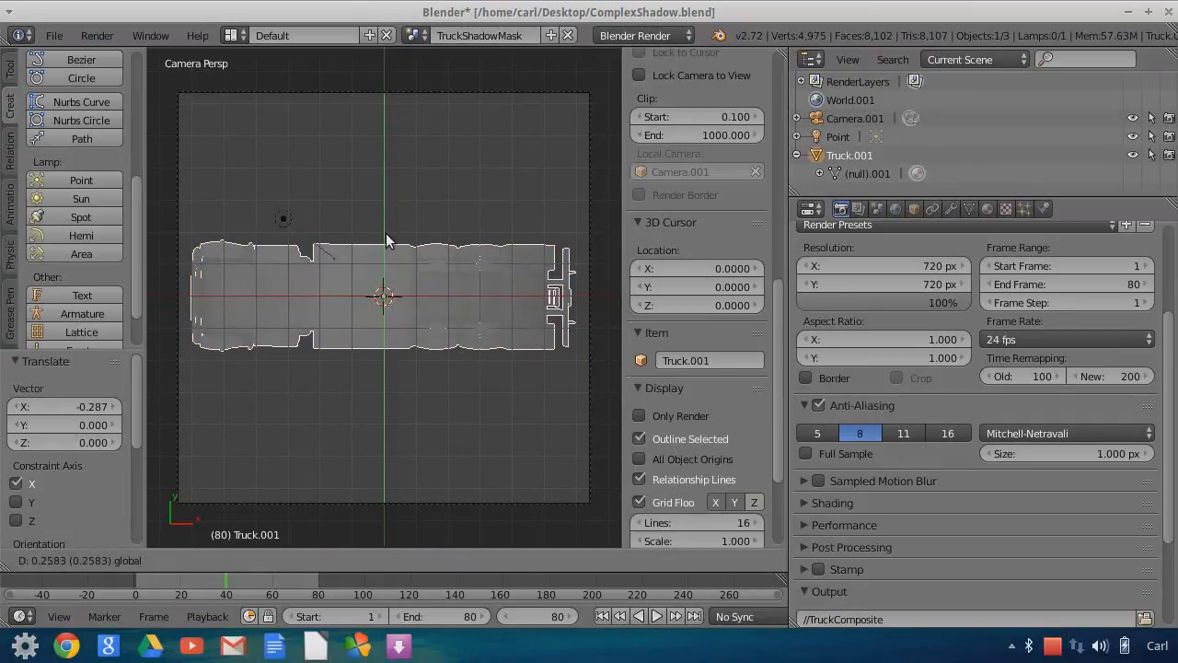
click(387, 239)
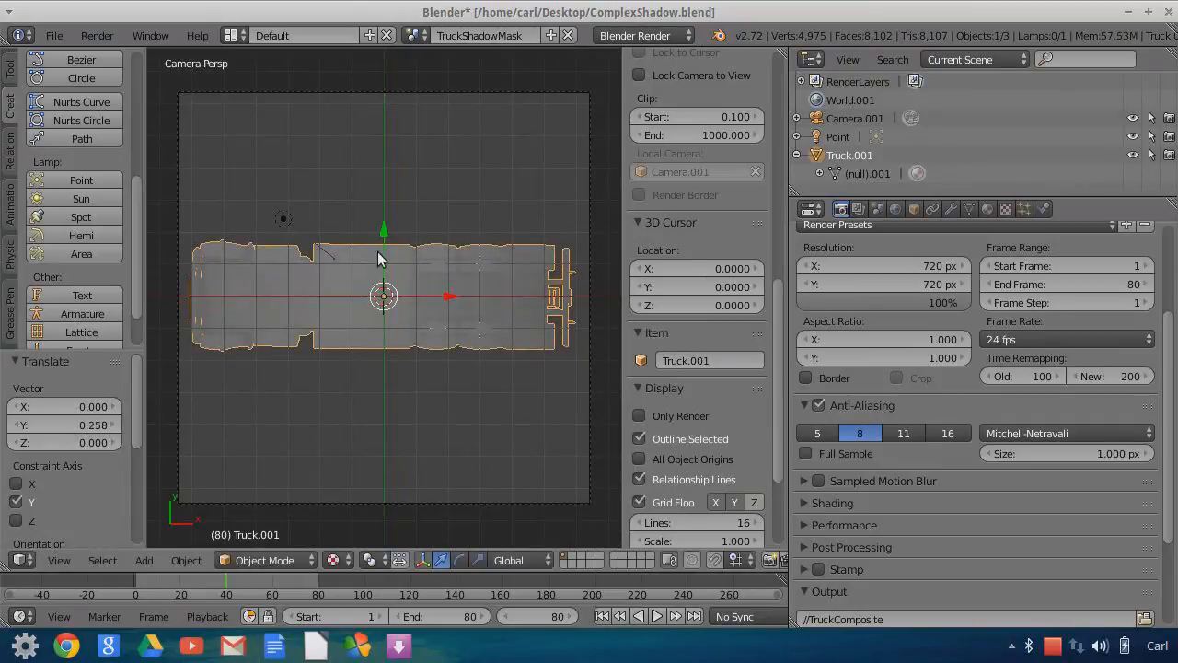
- Fine-tune the framing by moving Camera.001 about 0.061 along the global Y axis
right_click(589, 408)
key(g)
key(y)
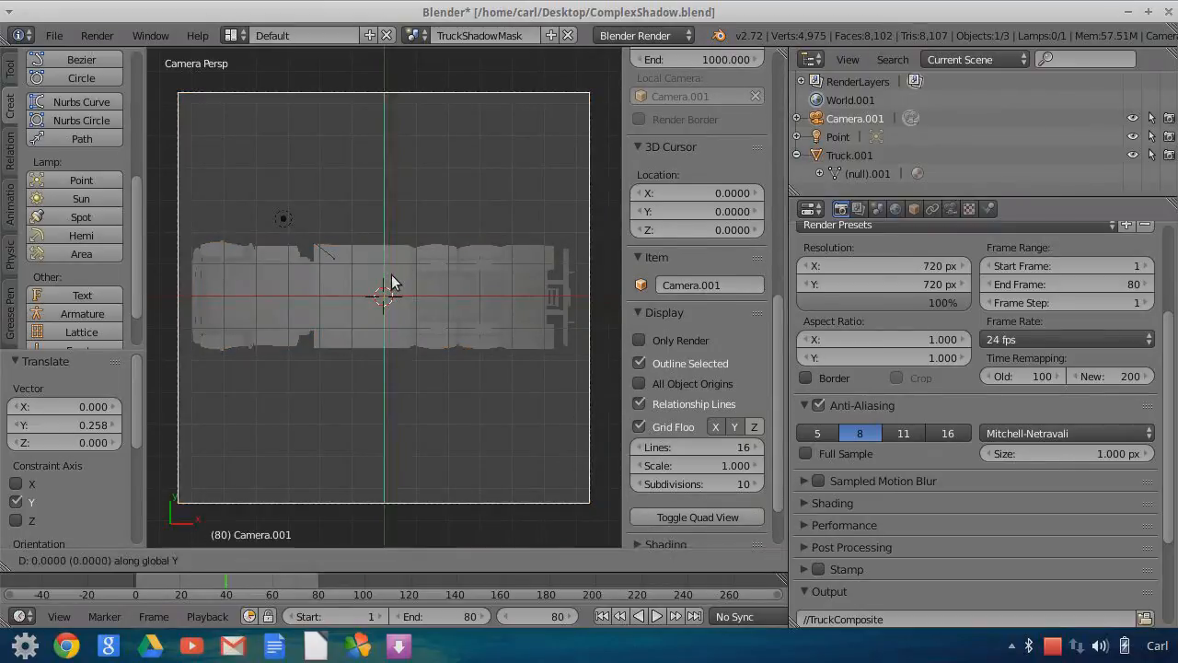
click(393, 270)
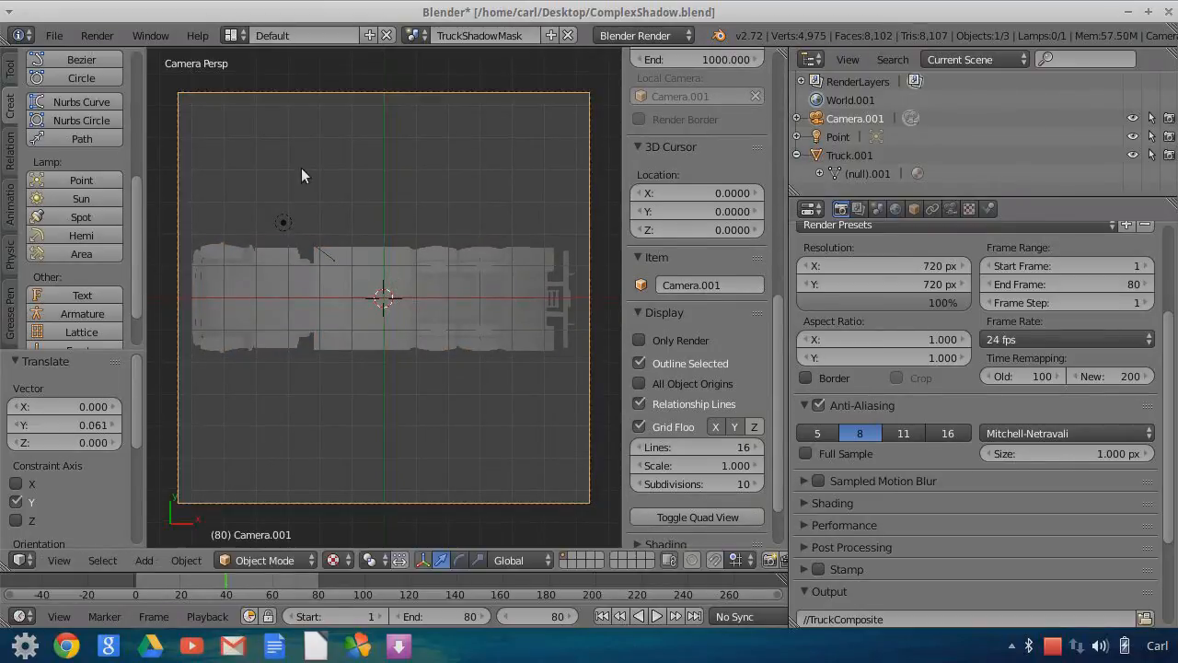
- Centre the Point lamp over the truck along Y and X, and lower it about 5.546 along Z
right_click(473, 316)
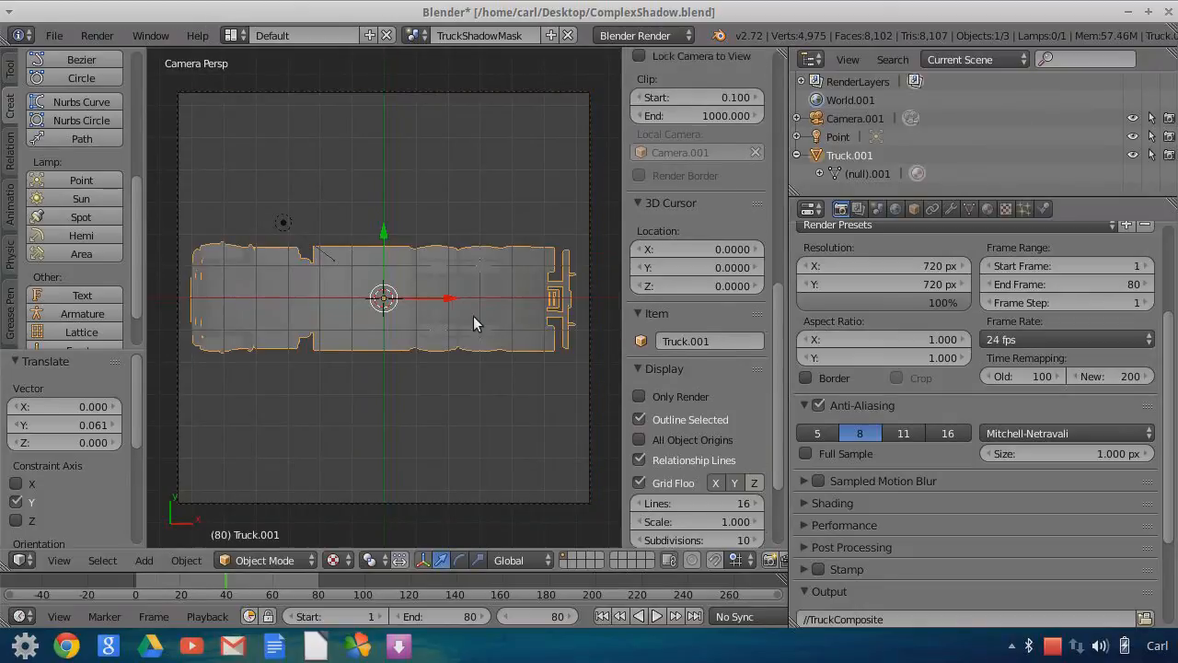
right_click(281, 227)
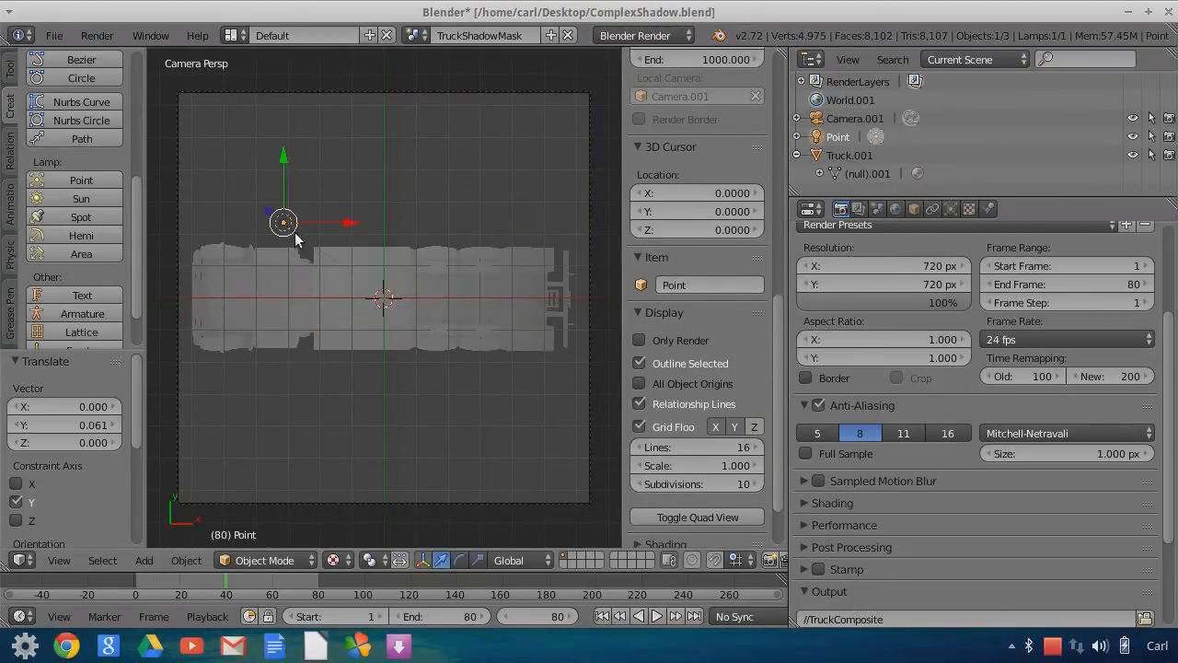
drag(285, 166, 268, 227)
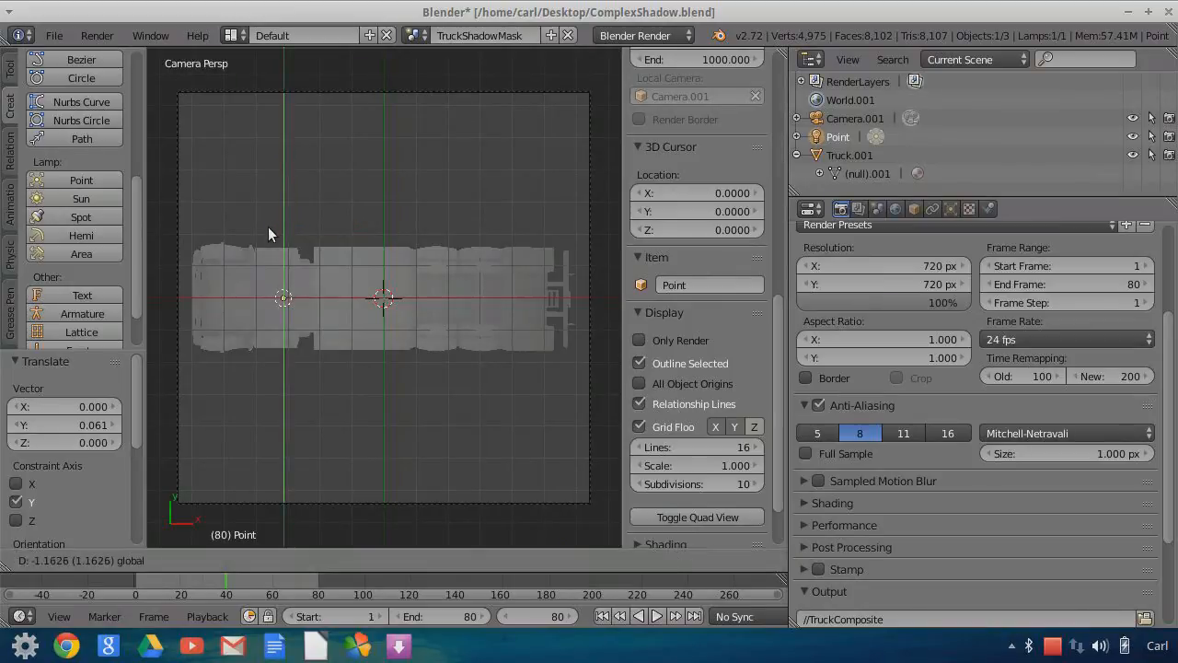
drag(349, 299, 451, 300)
middle_drag(435, 382, 405, 221)
drag(383, 143, 383, 280)
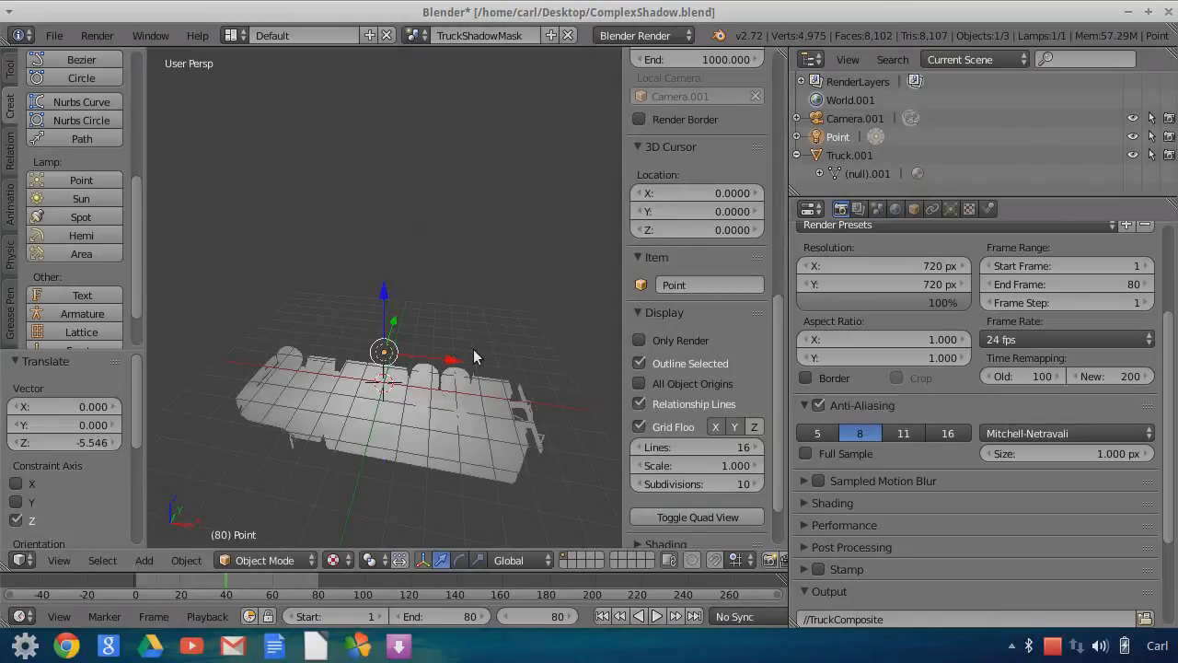
- Enable Sphere falloff on the Point lamp and set its distance to 5
click(951, 209)
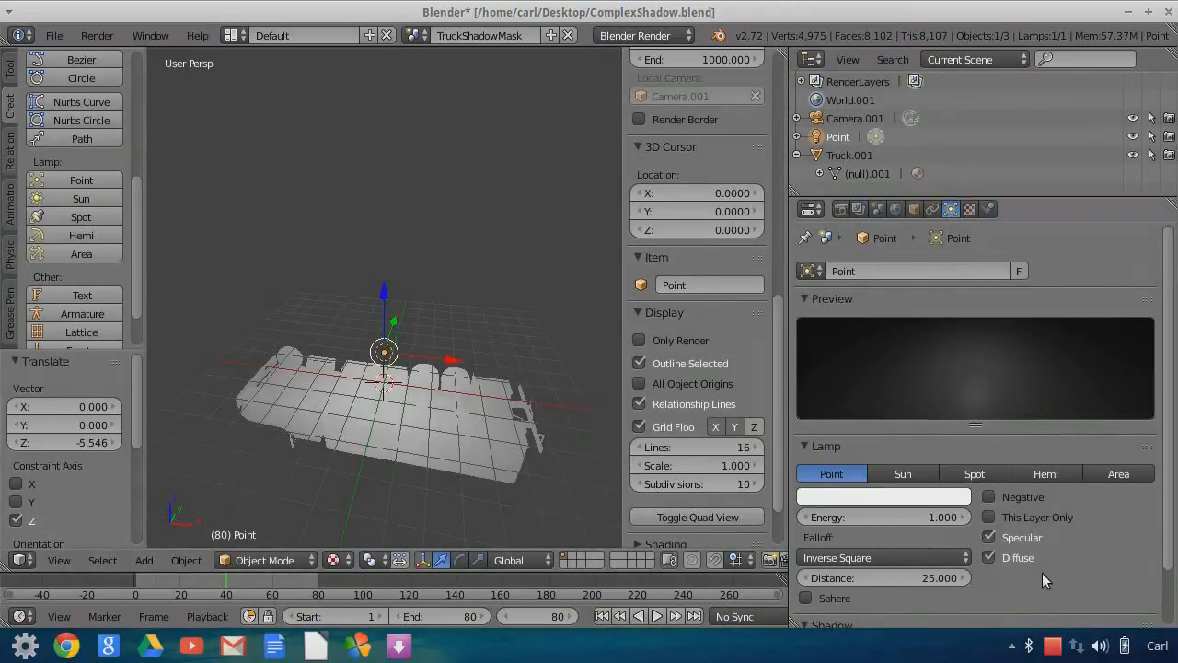
scroll(1049, 566, down, 3)
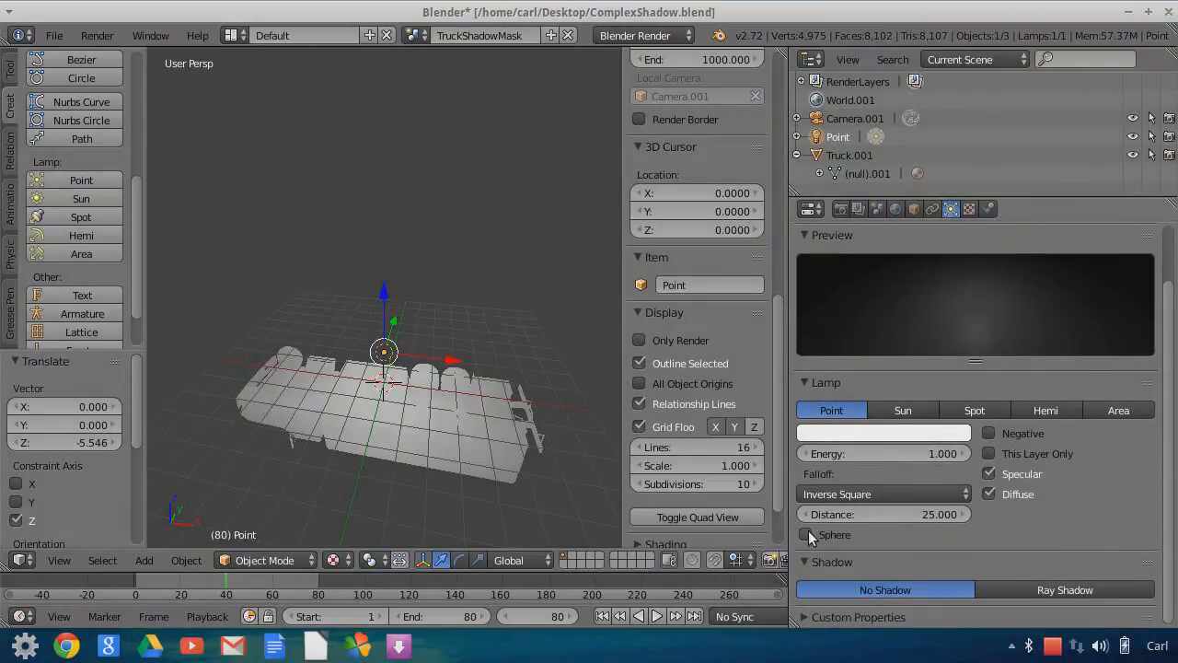
click(805, 535)
scroll(470, 414, down, 3)
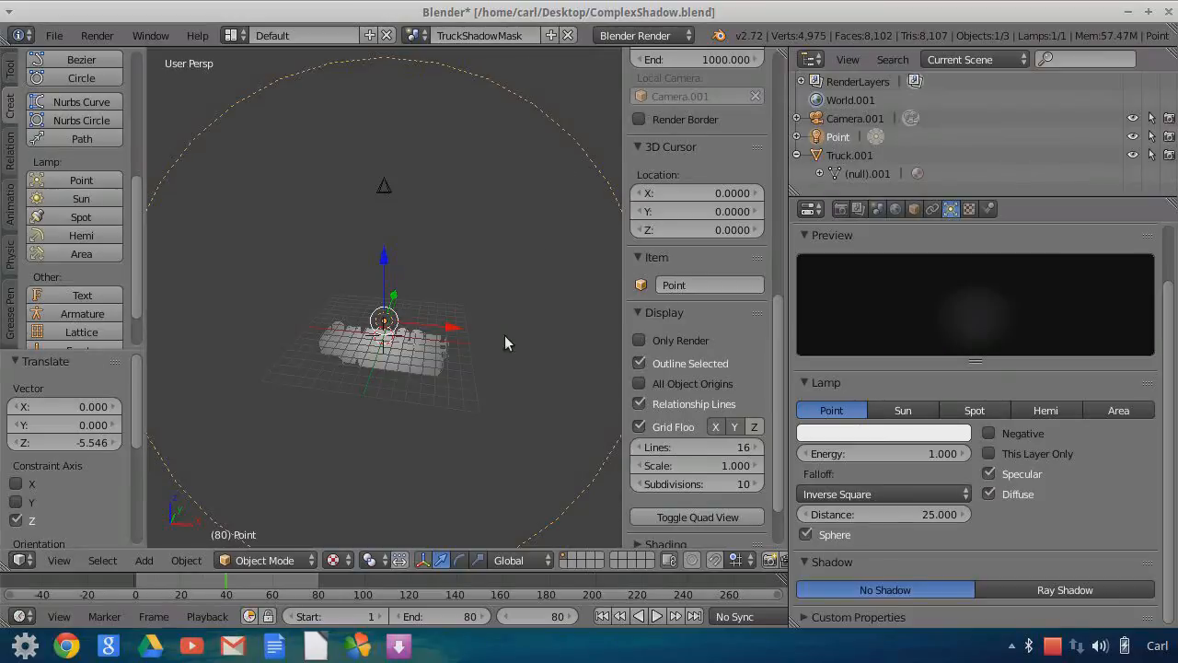
scroll(508, 328, up, 2)
click(914, 515)
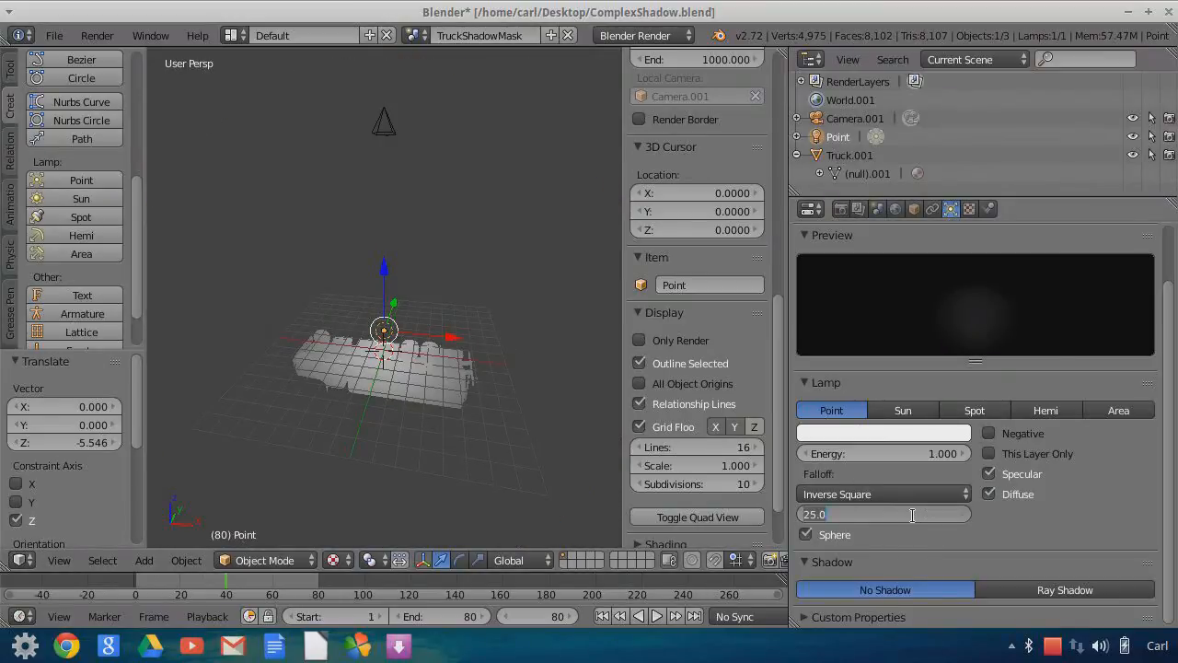
text(5)
key(Return)
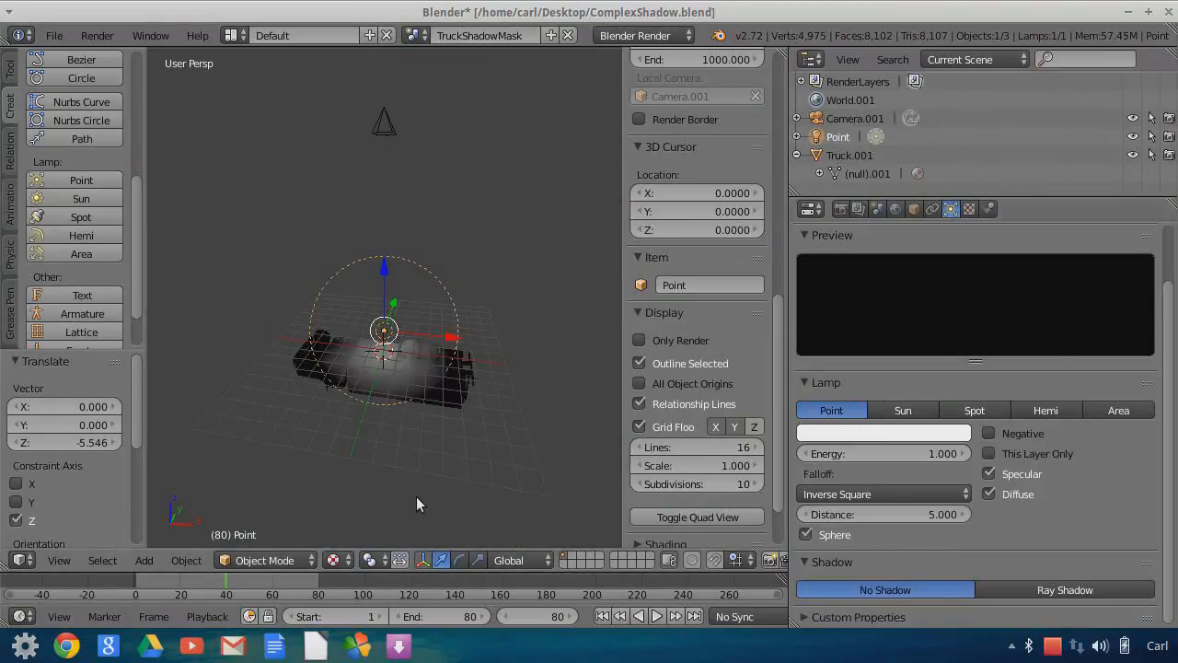
- Set the Point lamp's energy to 5
middle_drag(418, 462, 494, 344)
middle_drag(415, 480, 389, 513)
middle_drag(426, 383, 555, 400)
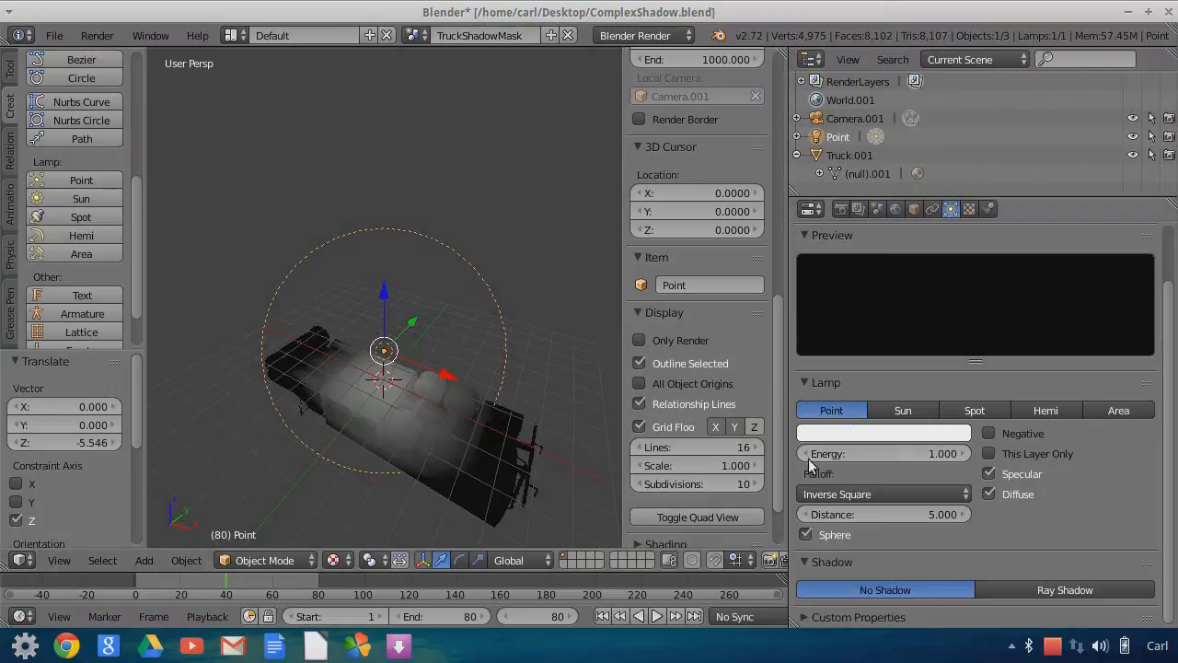
click(890, 451)
text(5)
key(Return)
middle_drag(424, 414, 523, 534)
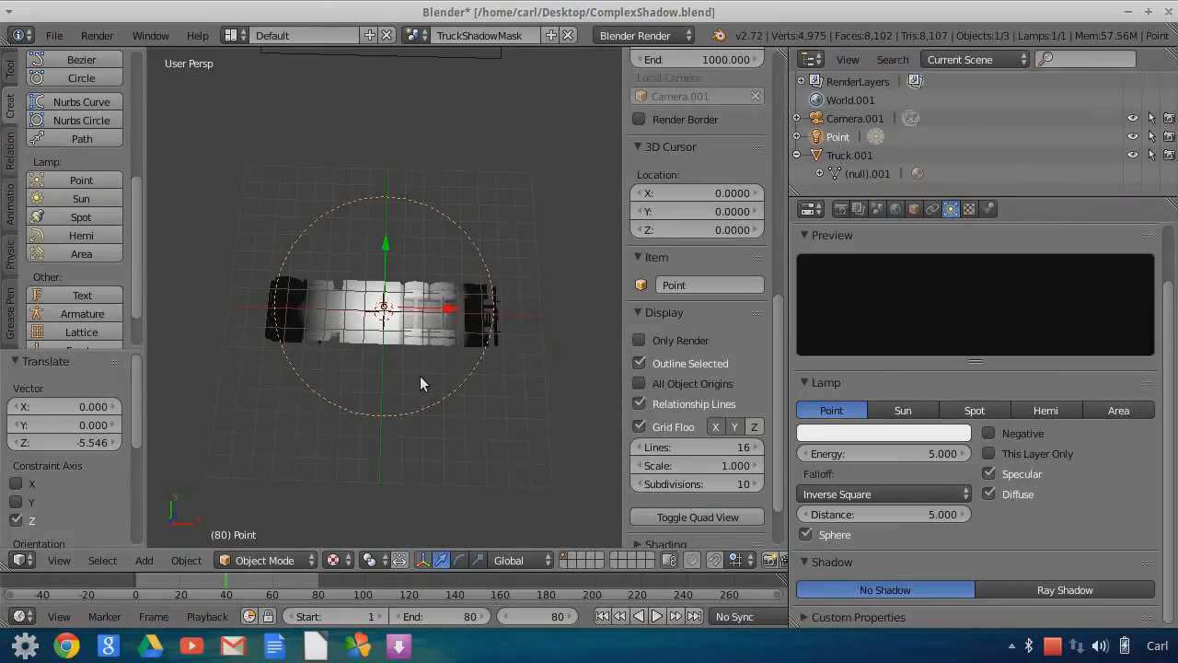
middle_drag(432, 376, 431, 281)
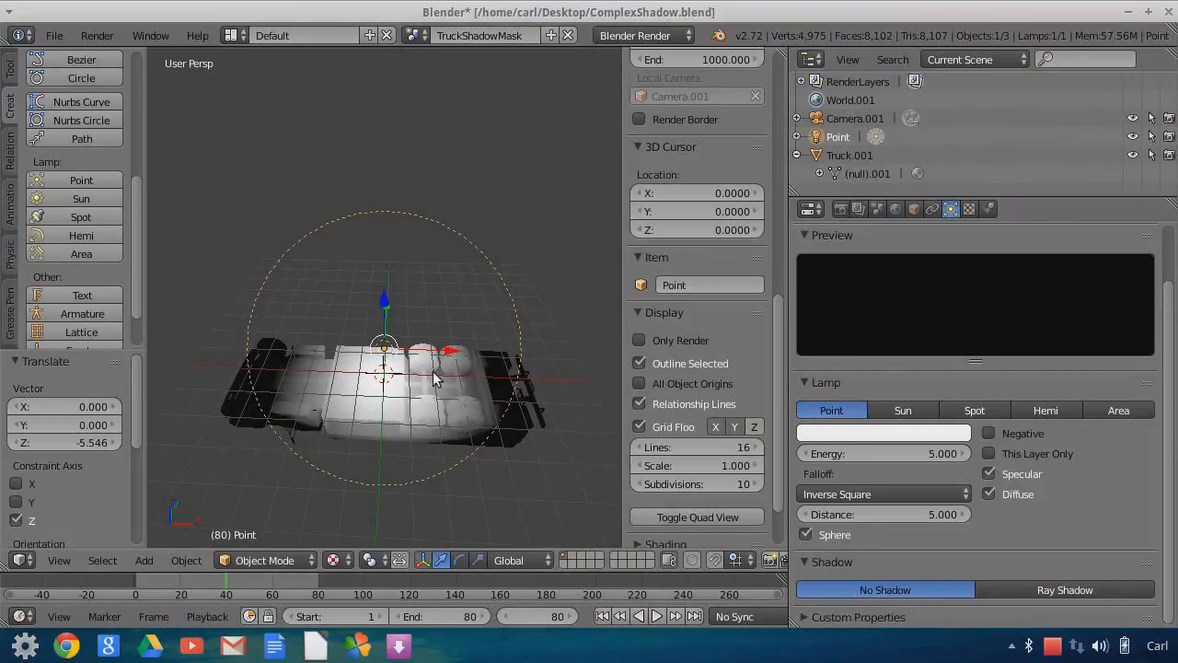
- Move the Point lamp about 2.362 along X and view the scene through the camera
drag(453, 359, 515, 355)
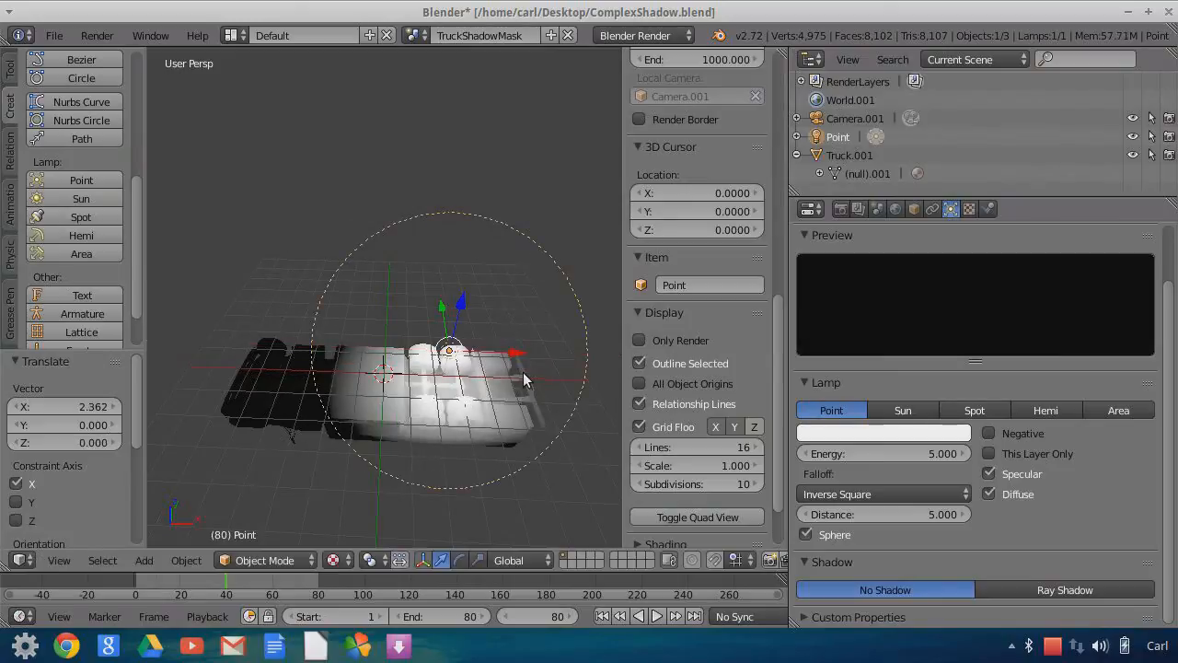
click(59, 560)
click(72, 494)
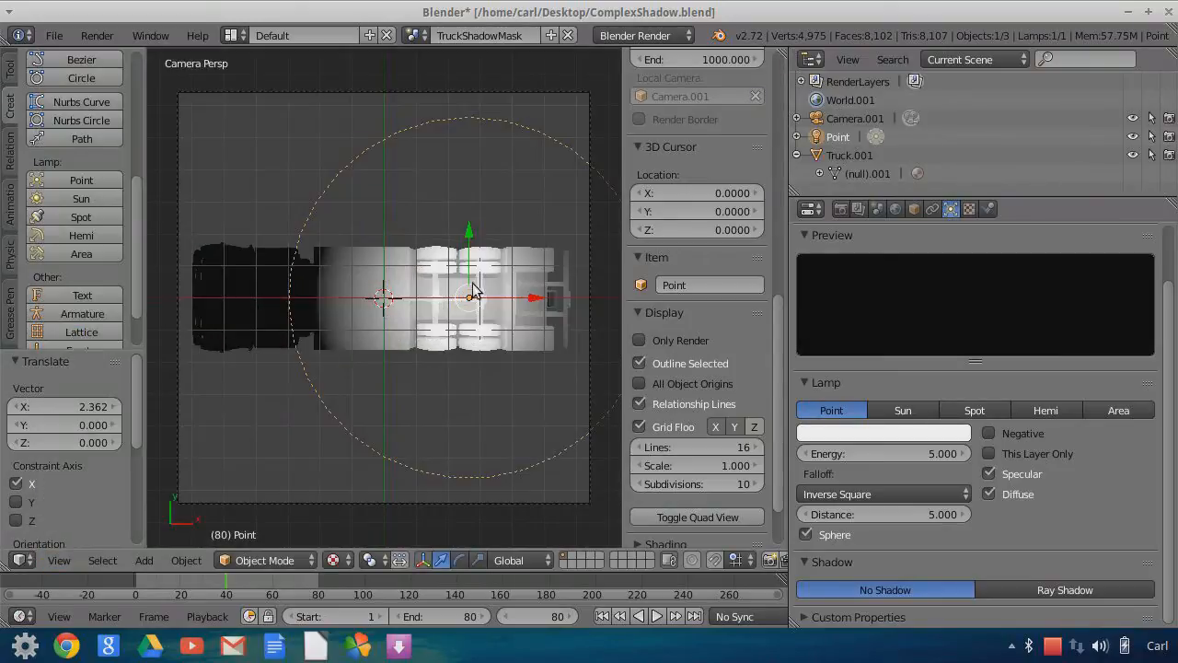
- Try raising the Point lamp's energy to 6
click(904, 455)
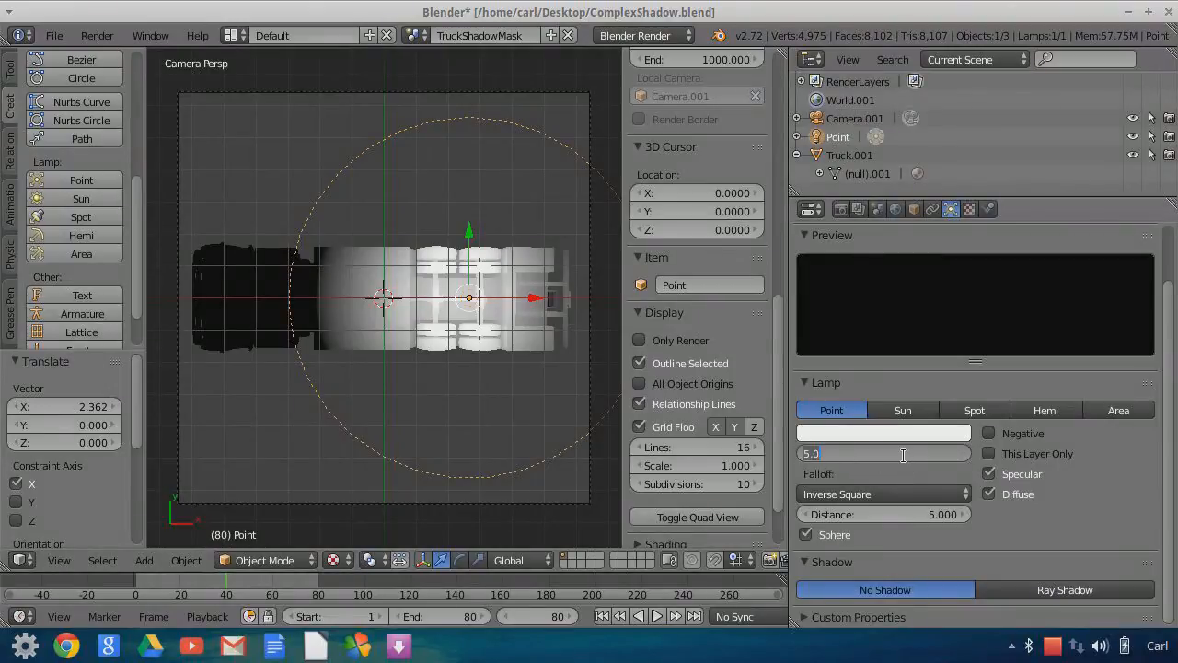
text(6)
key(Return)
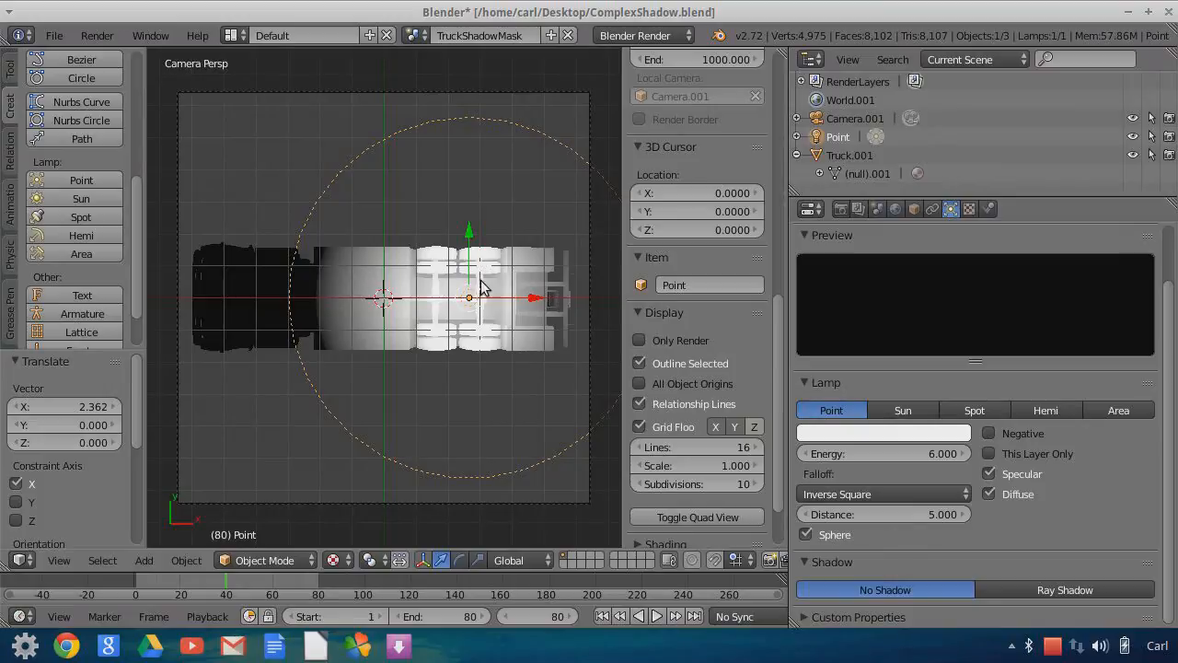
- Brighten the diffuse colour of Truck.001's material to white and set its diffuse intensity to 1.000
scroll(477, 285, up, 1)
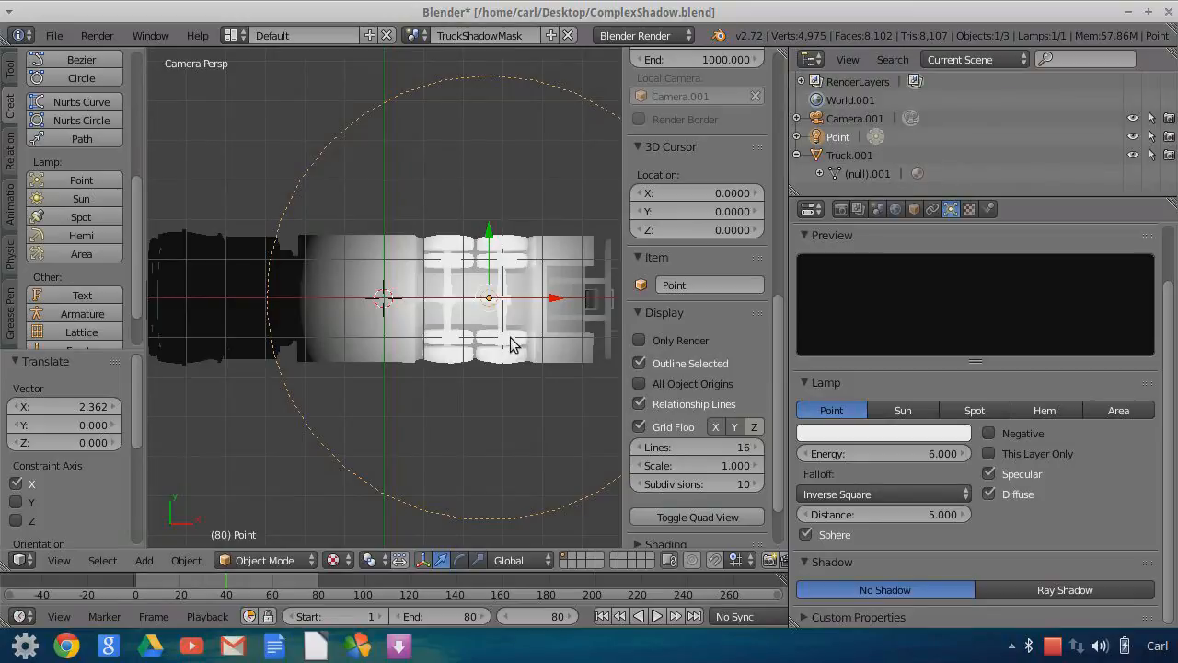
right_click(389, 276)
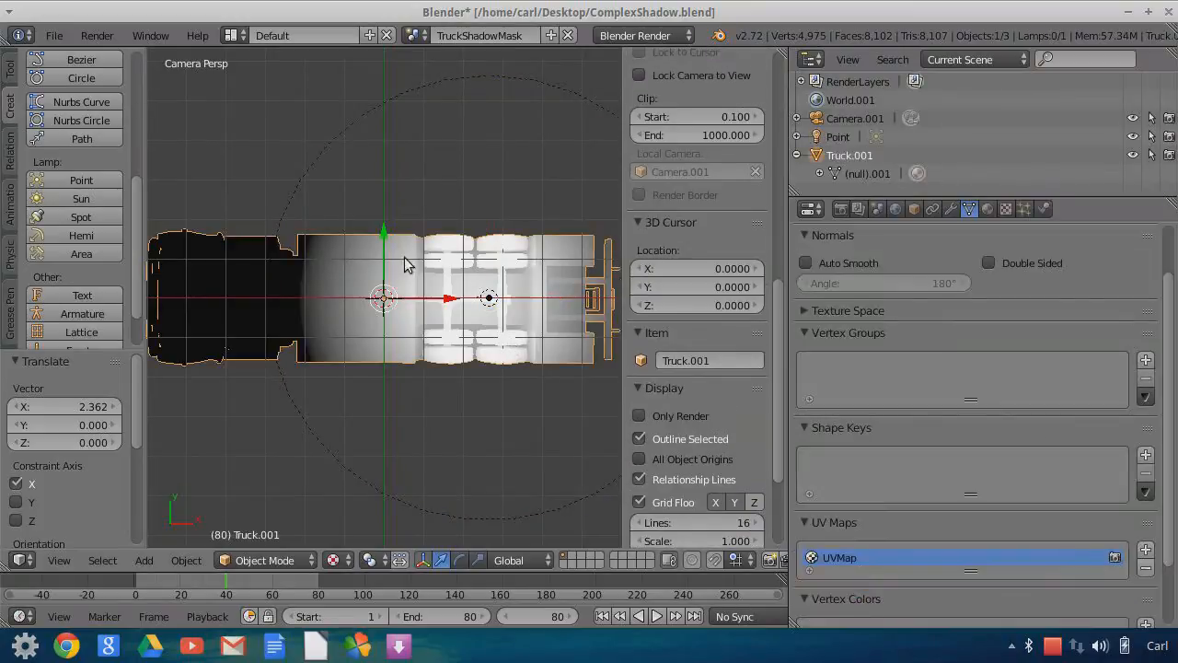
click(988, 209)
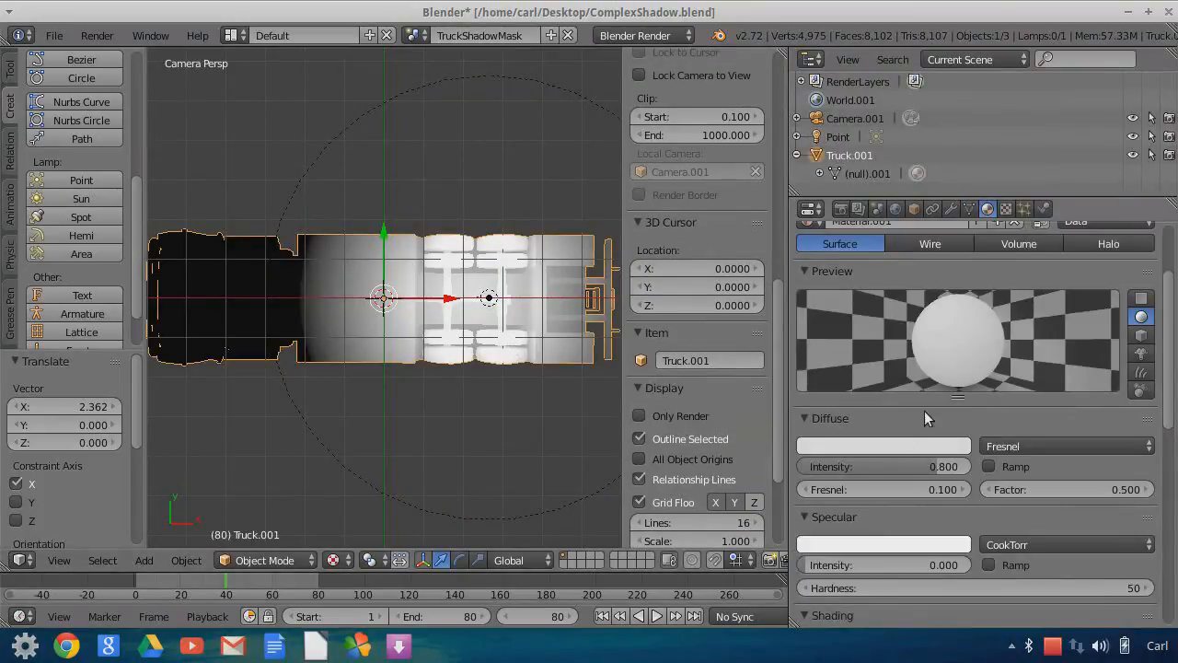
click(921, 446)
drag(955, 211, 955, 201)
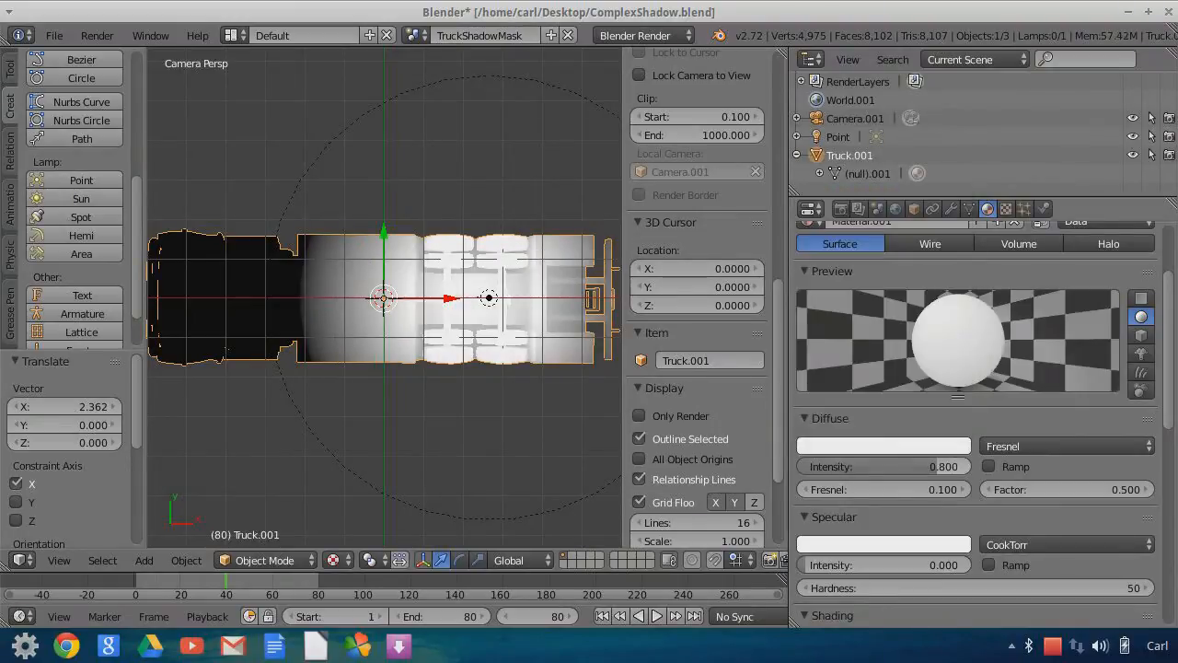
drag(971, 465, 972, 465)
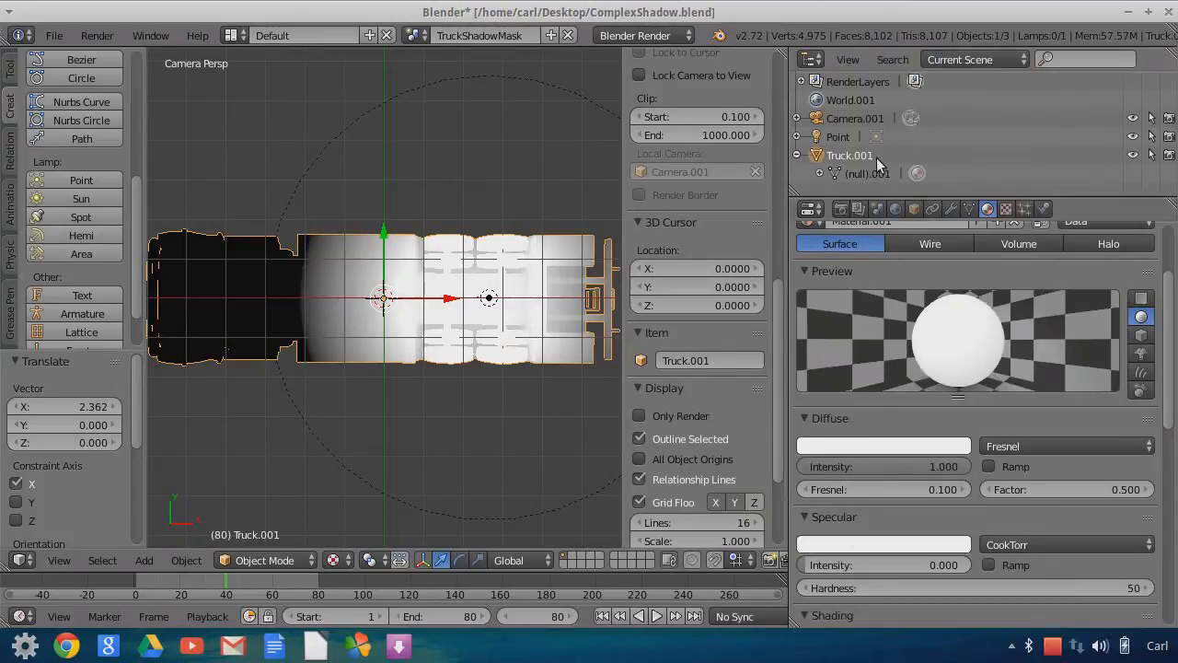
- Set the Point lamp's energy to 5 and shift the lamp along X to the truck's rear end
click(819, 138)
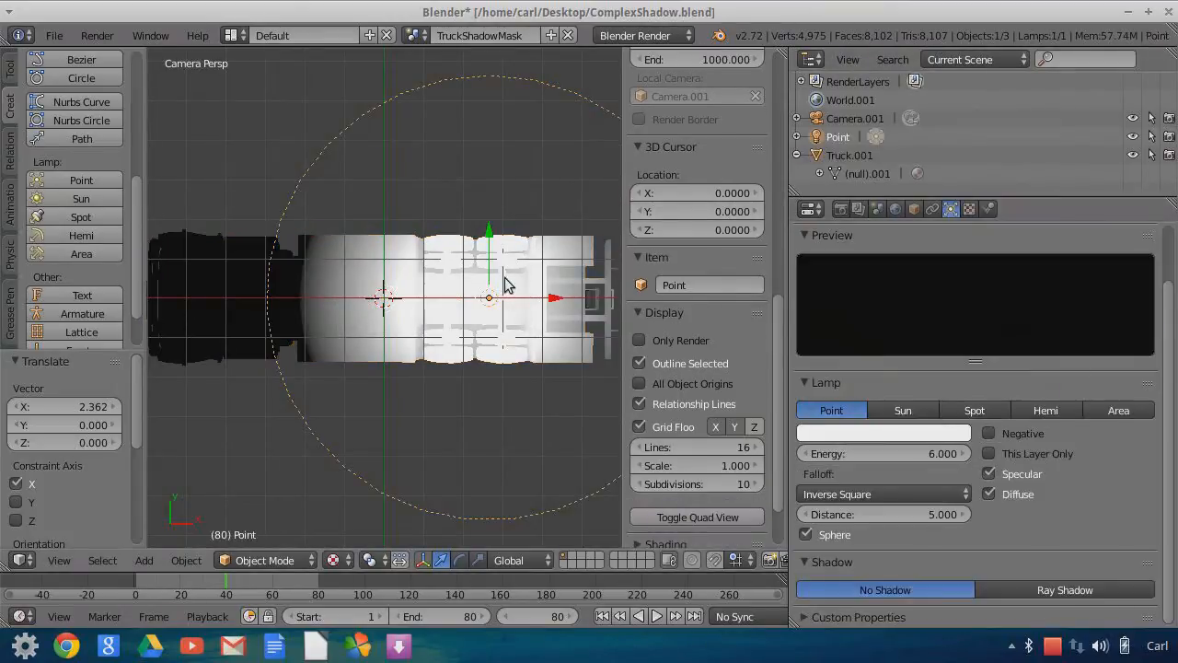
click(963, 453)
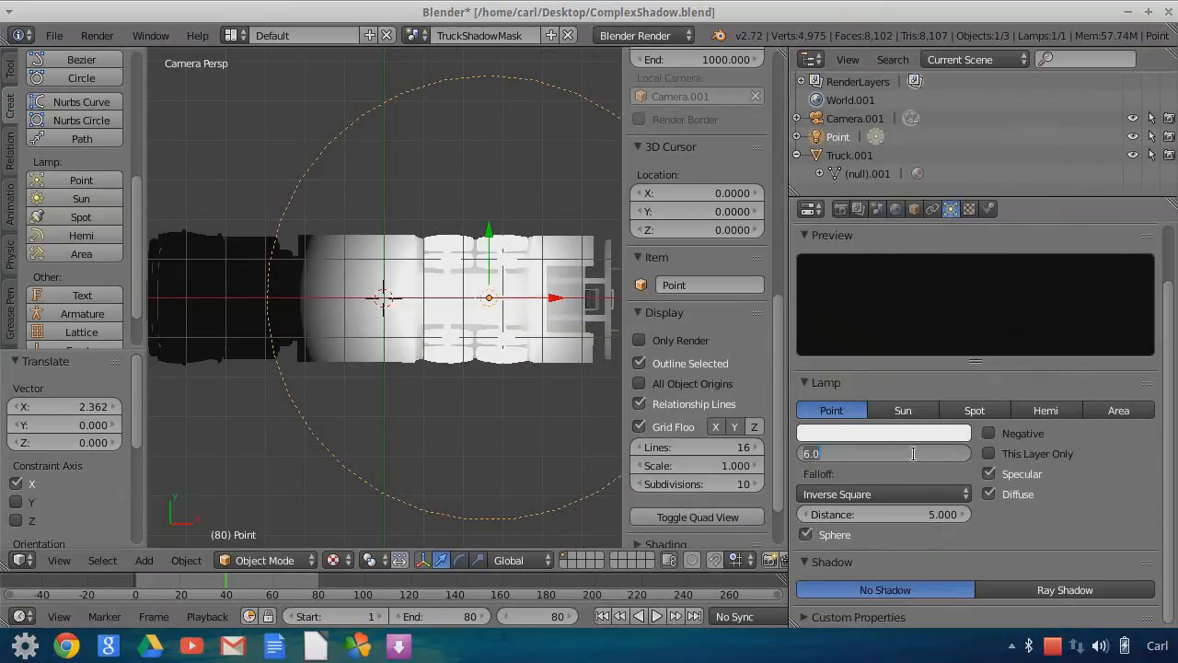
text(5)
key(Return)
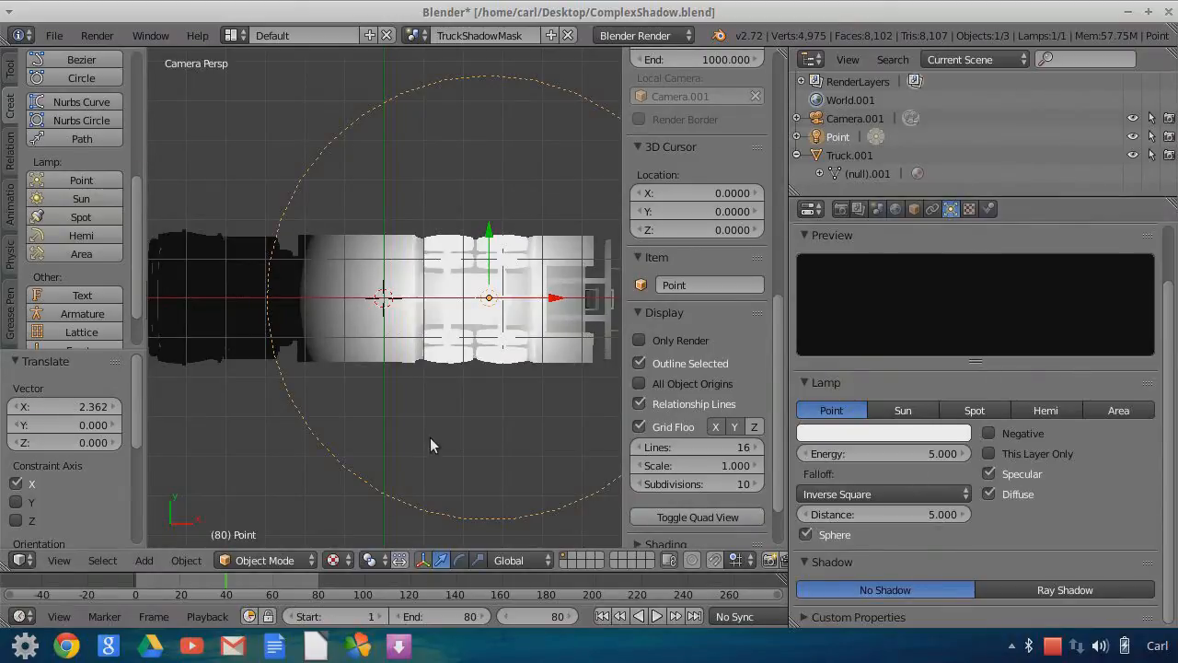
scroll(515, 303, down, 2)
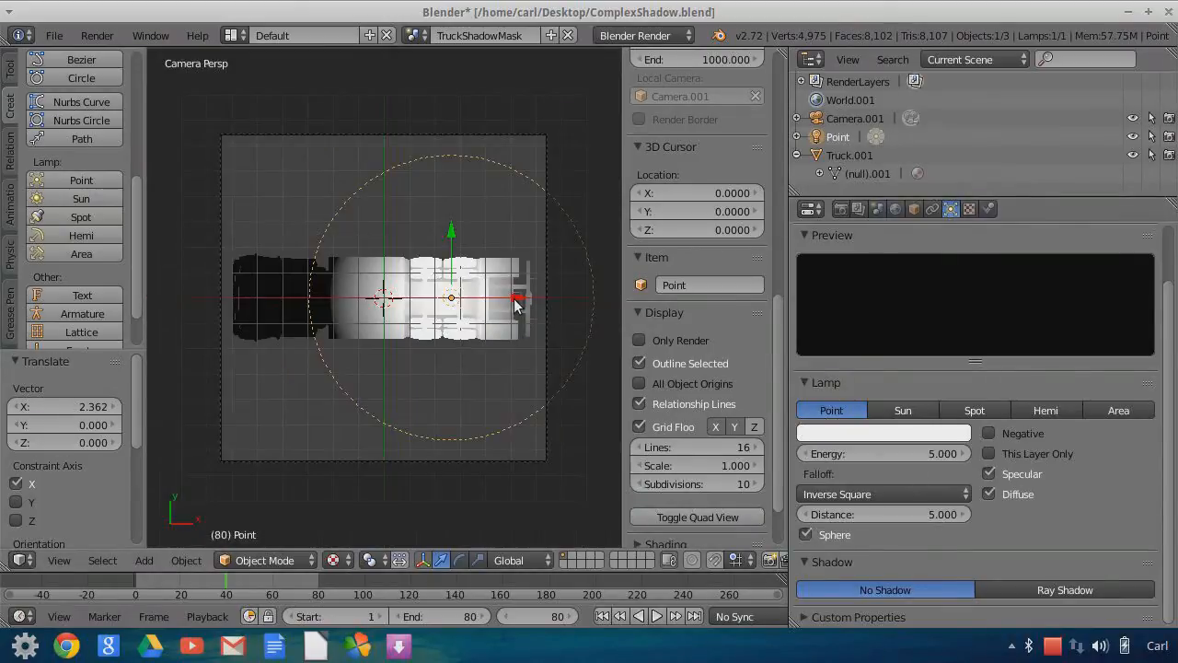
drag(514, 300, 568, 298)
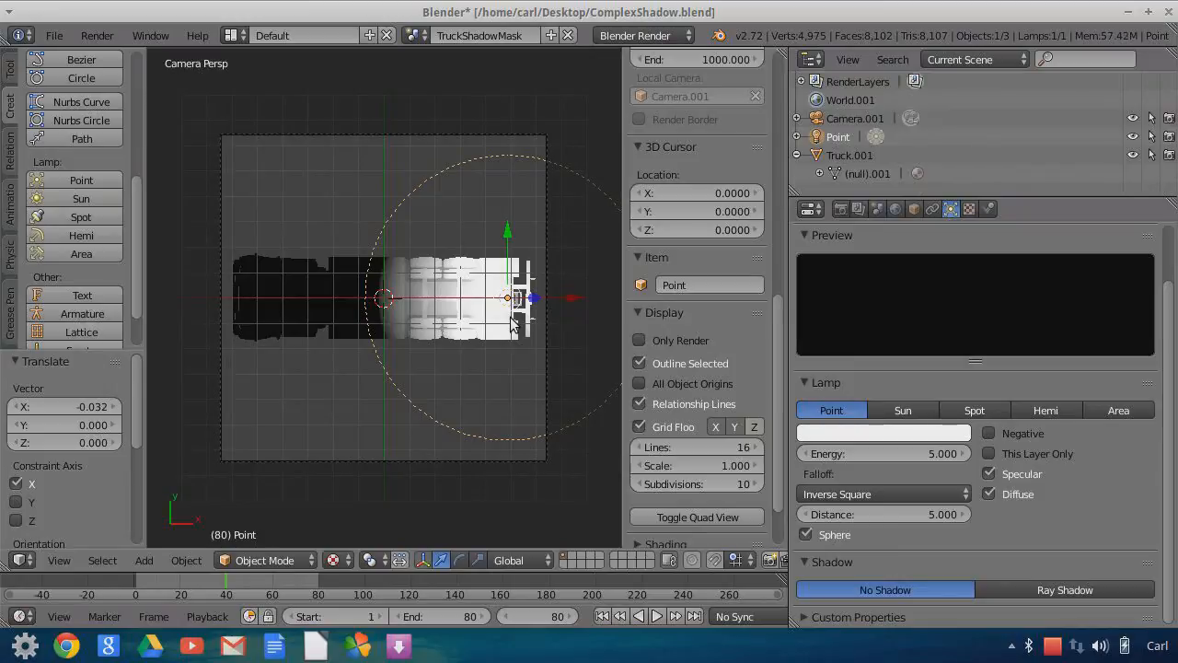
- Duplicate the Point lamp and move the copy about -4.833 along X to the truck's middle
key(shift+d)
key(Escape)
drag(566, 298, 431, 311)
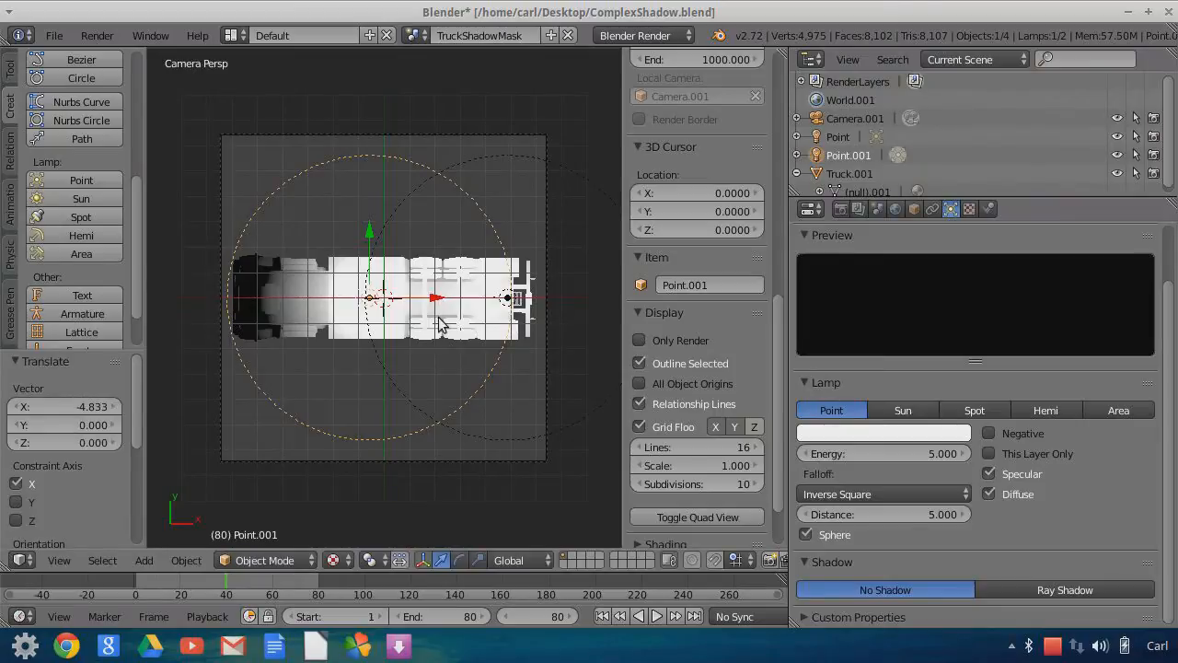
- Duplicate the middle lamp and move the new copy about -4.640 along X to the truck's front end
key(shift+d)
click(439, 317)
drag(436, 297, 313, 300)
scroll(389, 359, up, 2)
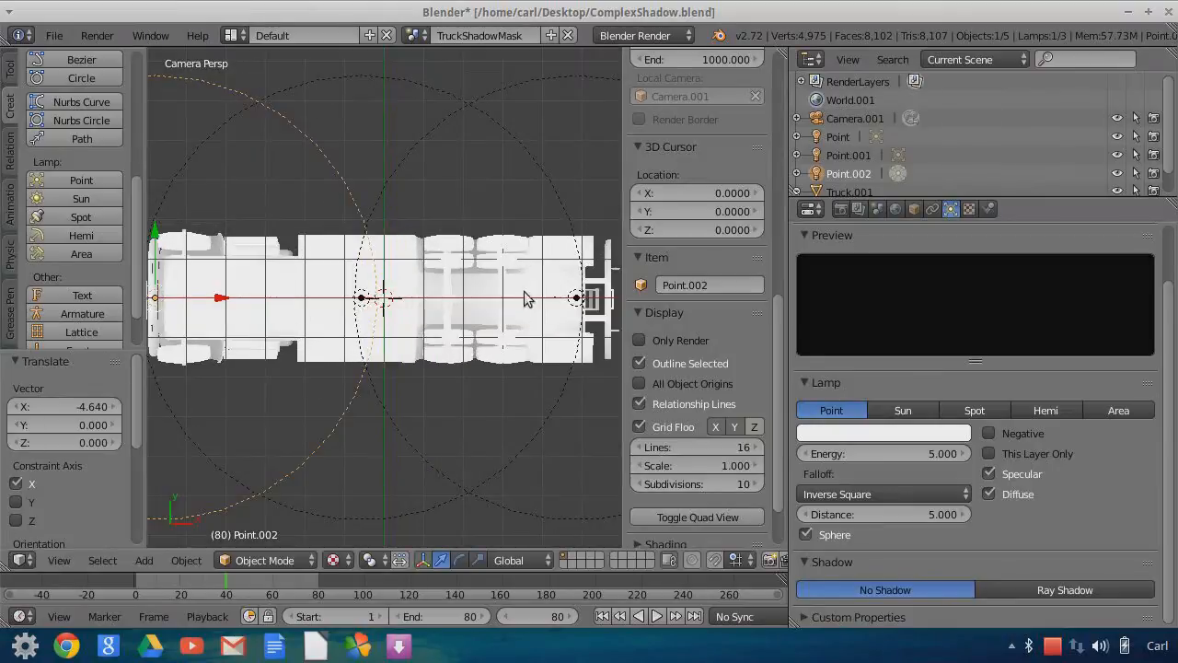
scroll(369, 318, down, 1)
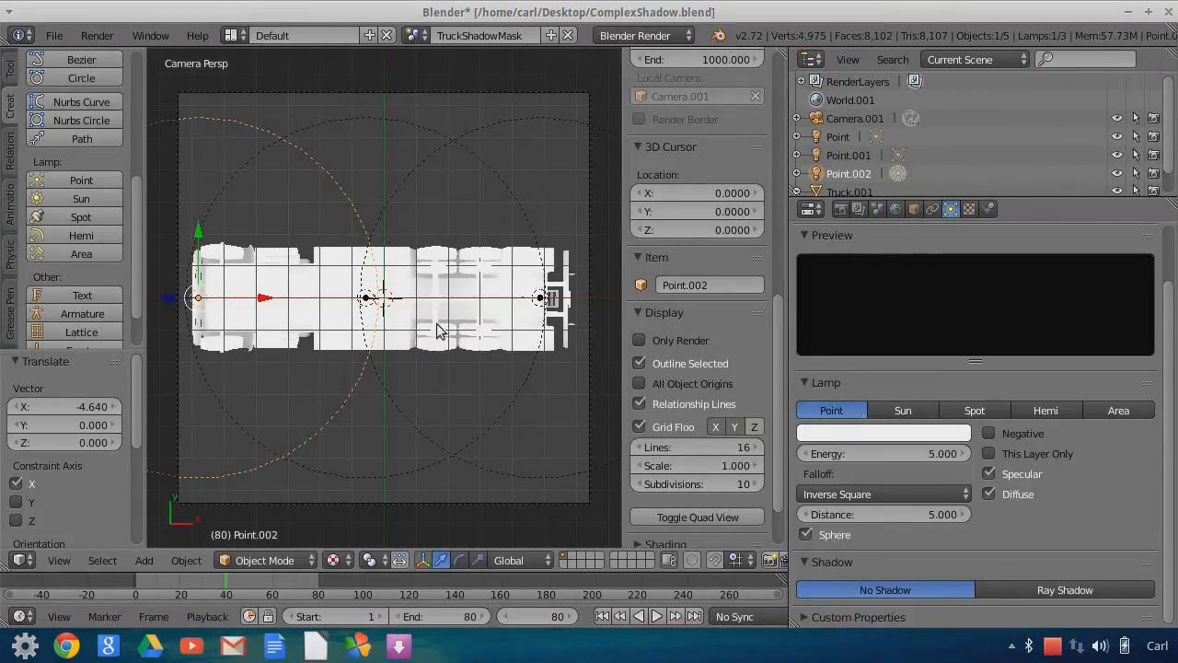
- Limit the viewport display to renderable content with Only Render
right_click(544, 302)
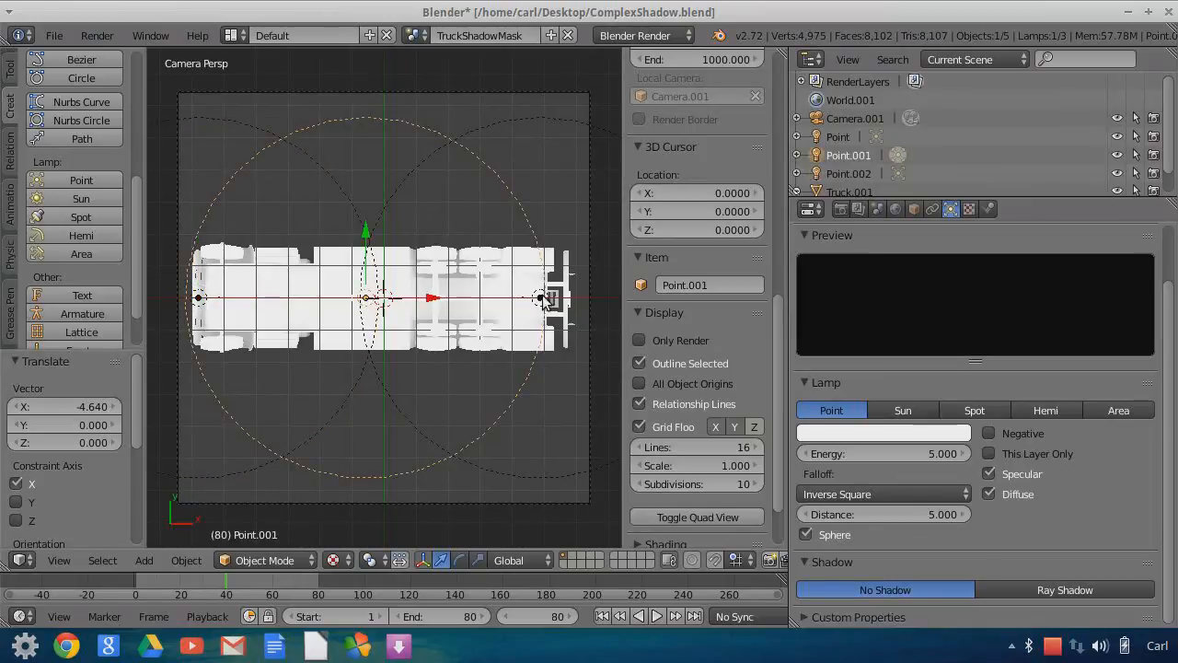
scroll(405, 296, down, 1)
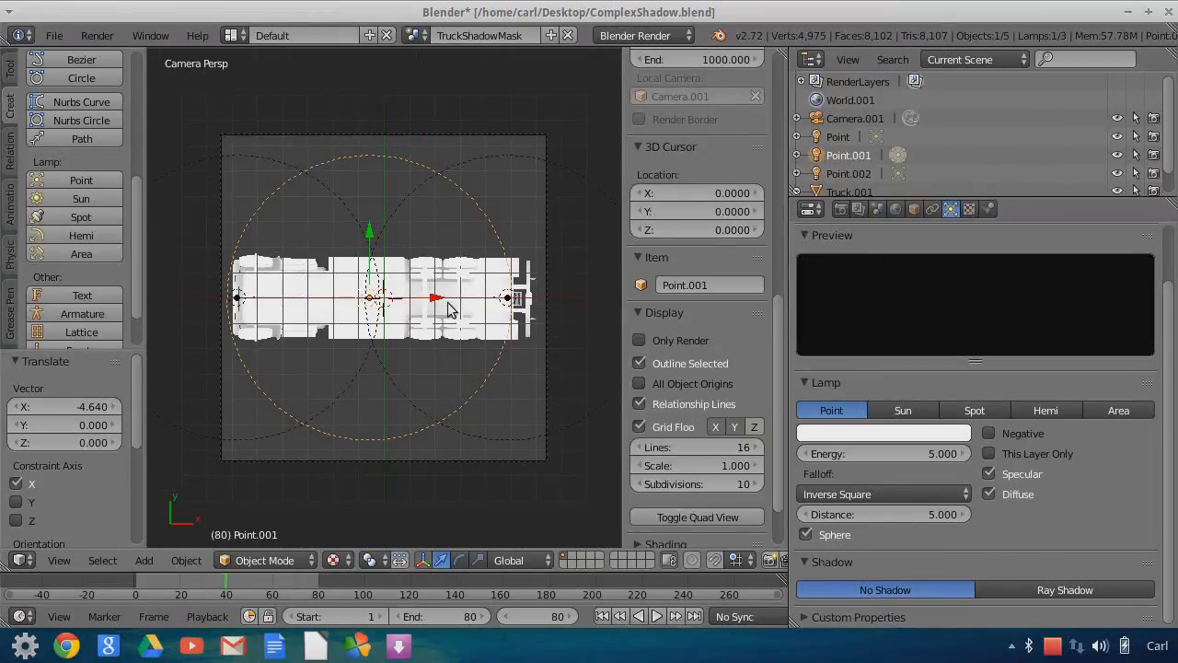
scroll(419, 346, up, 2)
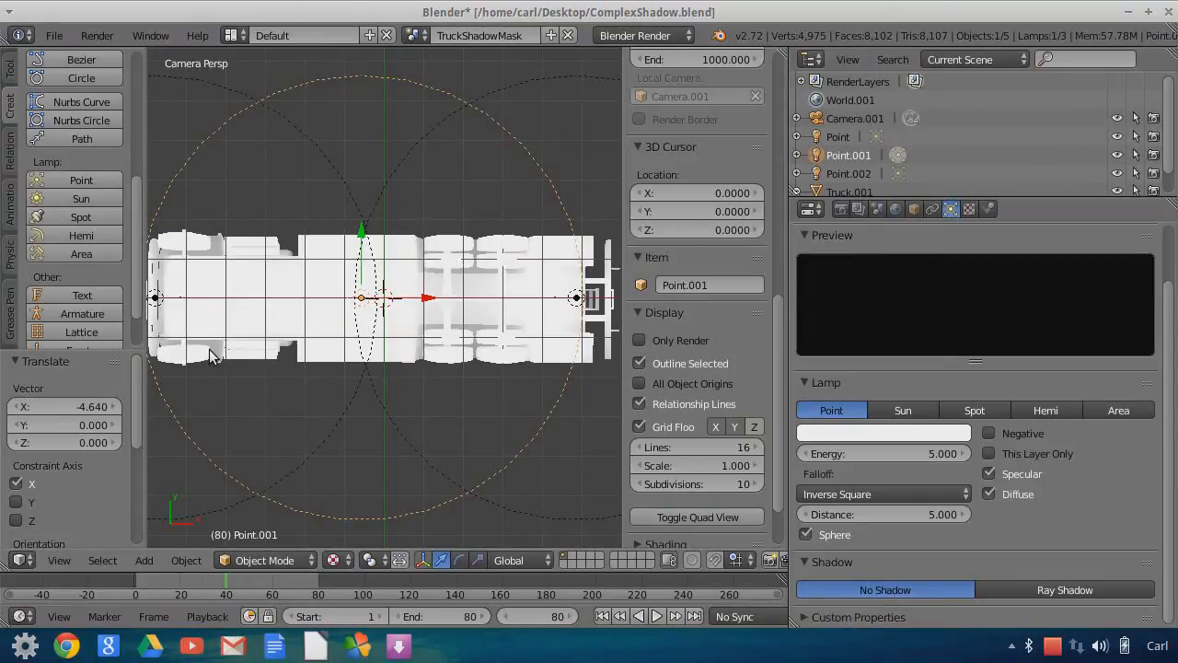
scroll(382, 348, down, 1)
click(896, 210)
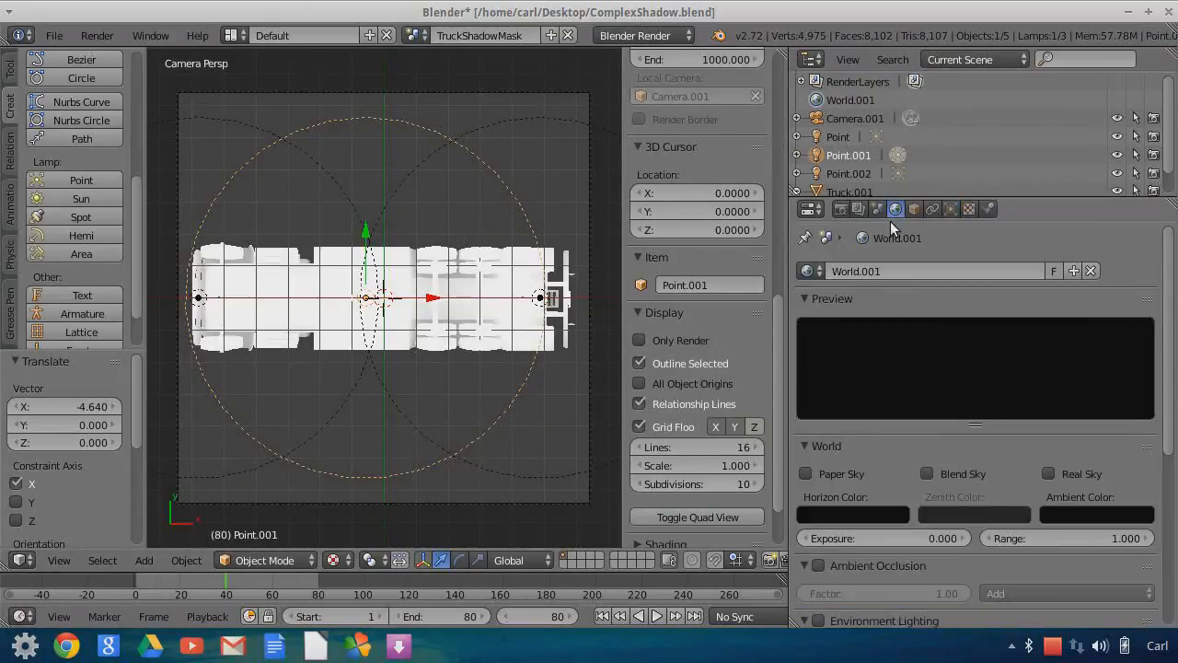
click(639, 340)
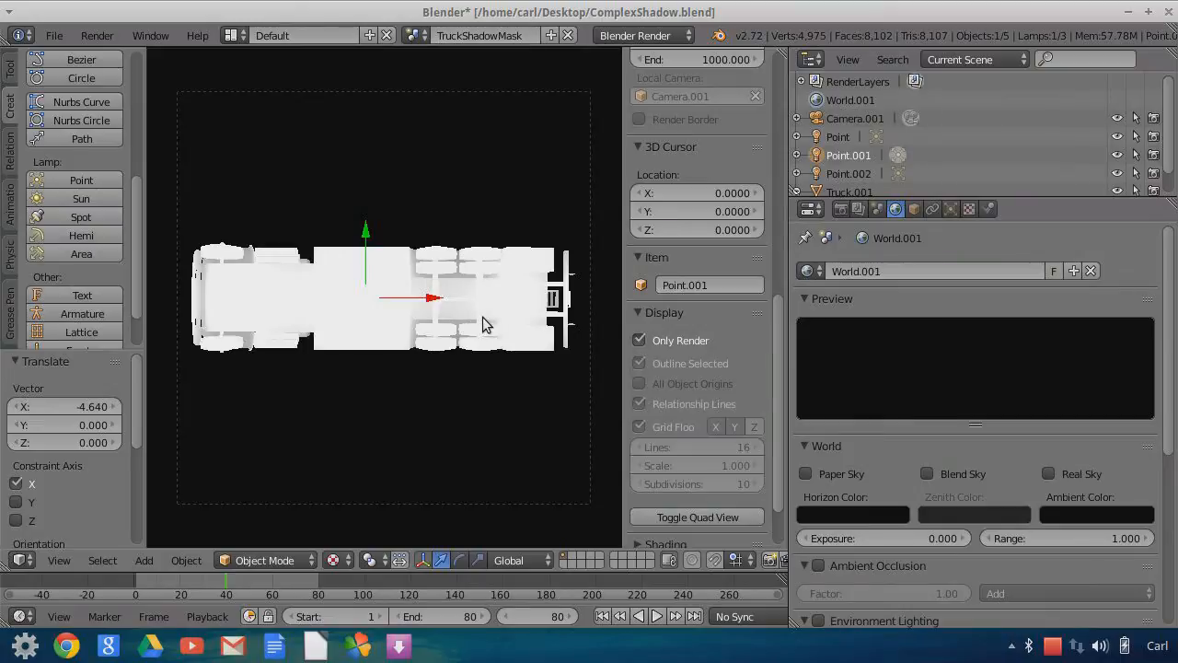
- Set the render resolution scale to 10% and make an OpenGL render of the camera view
click(841, 209)
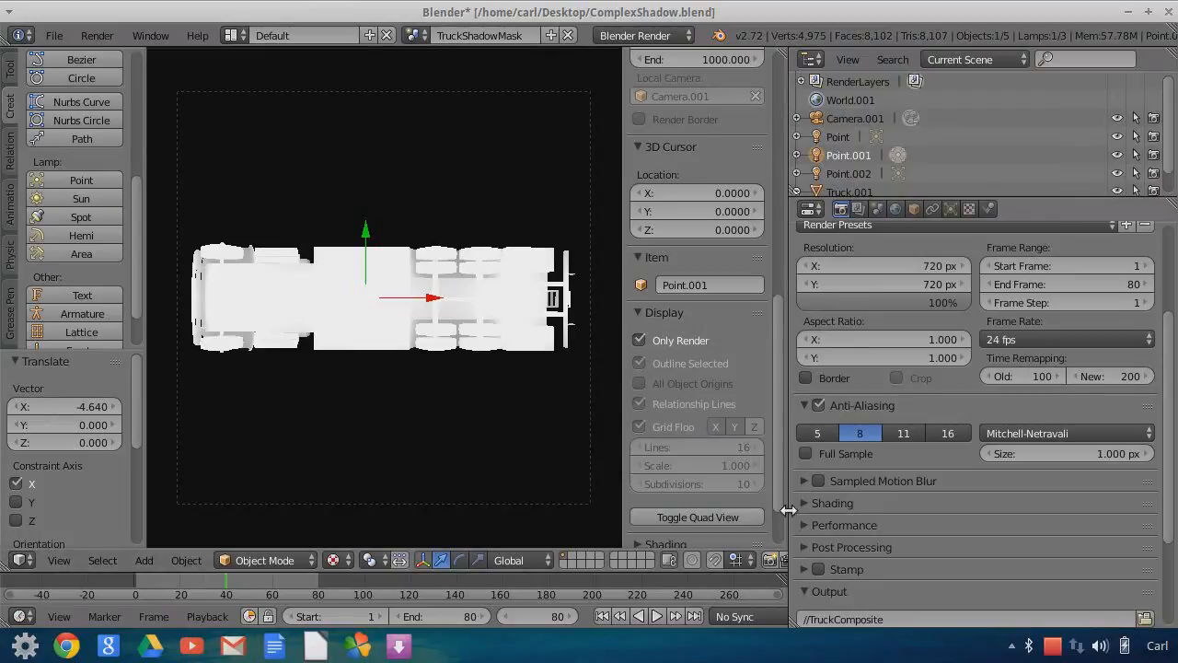
click(907, 302)
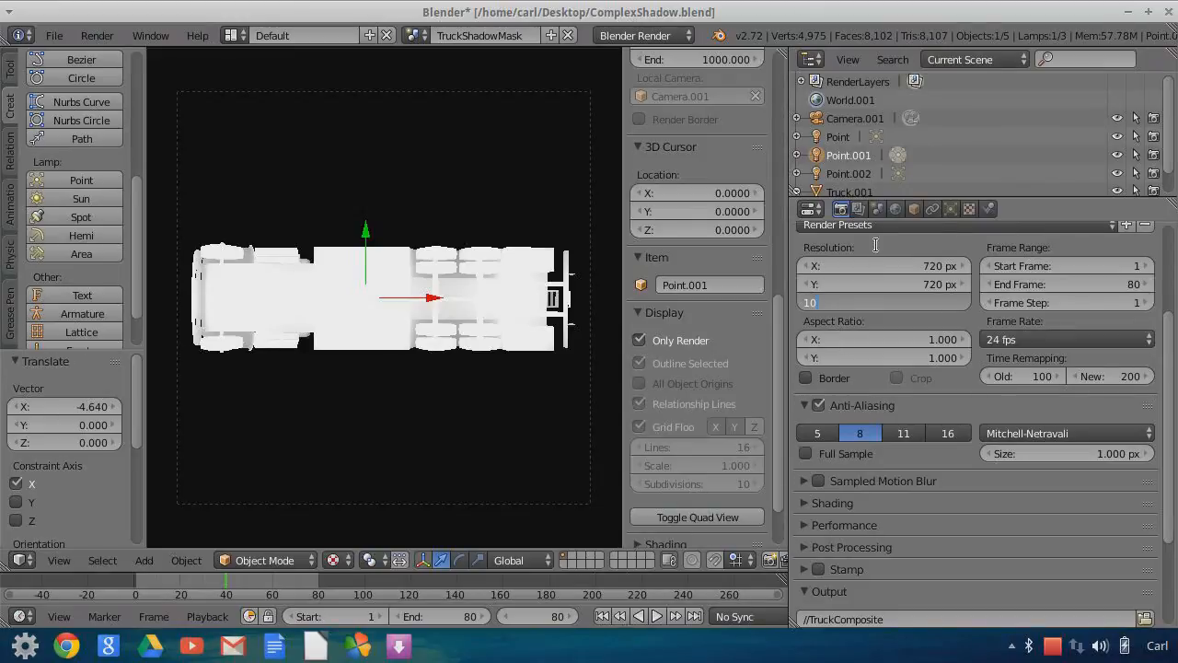
key(Return)
click(772, 560)
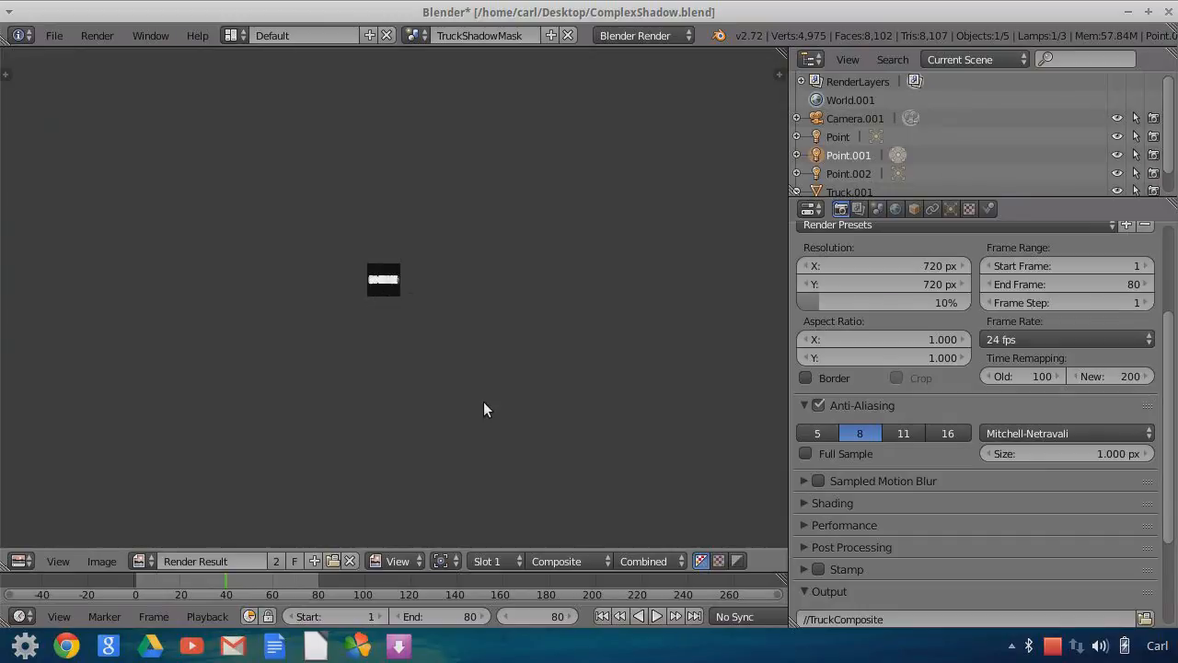
scroll(488, 408, up, 8)
scroll(533, 403, up, 4)
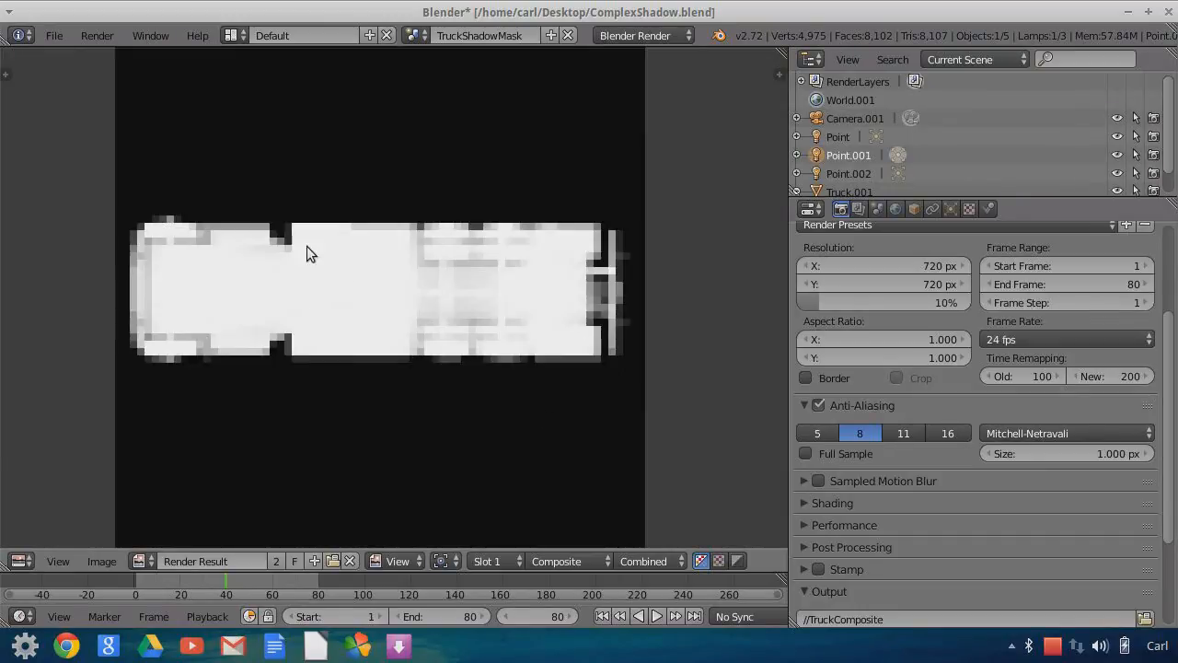
scroll(394, 319, down, 5)
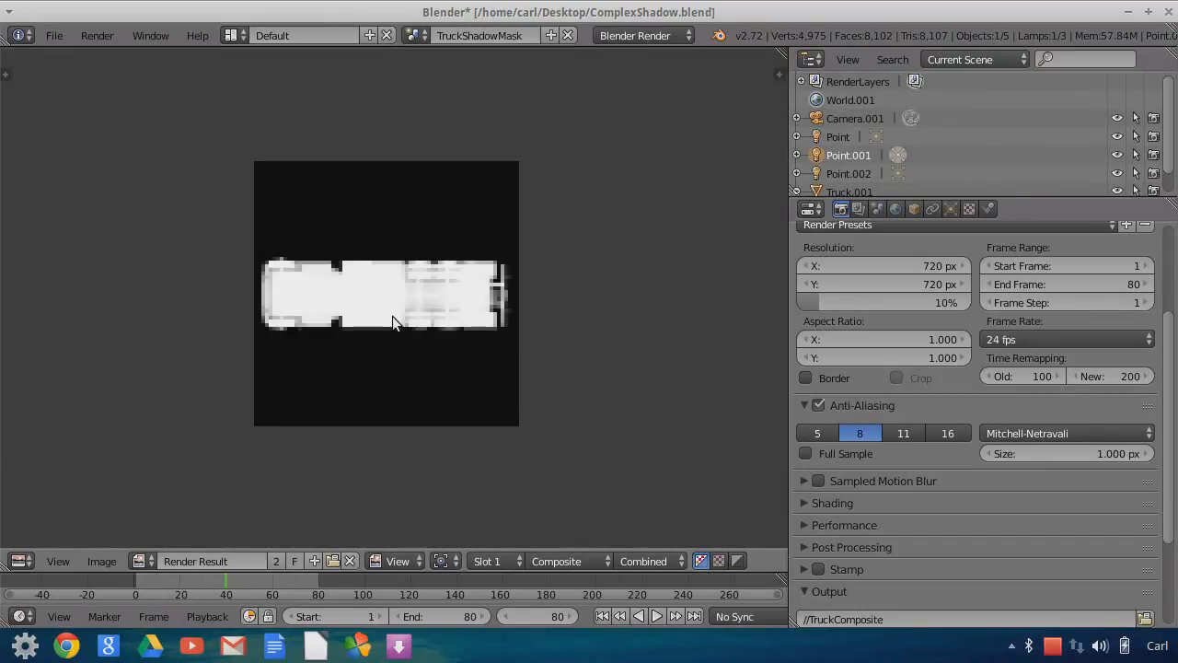
- Save the render result to the Desktop as NewShadowMask.jpg
click(98, 562)
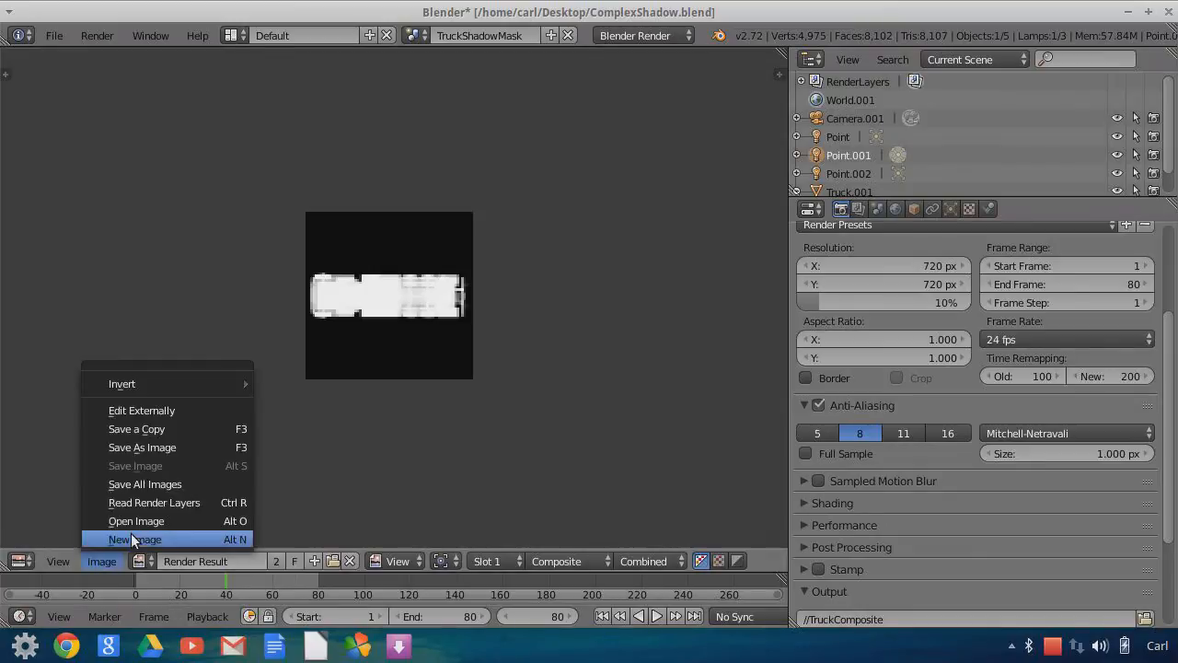
click(140, 446)
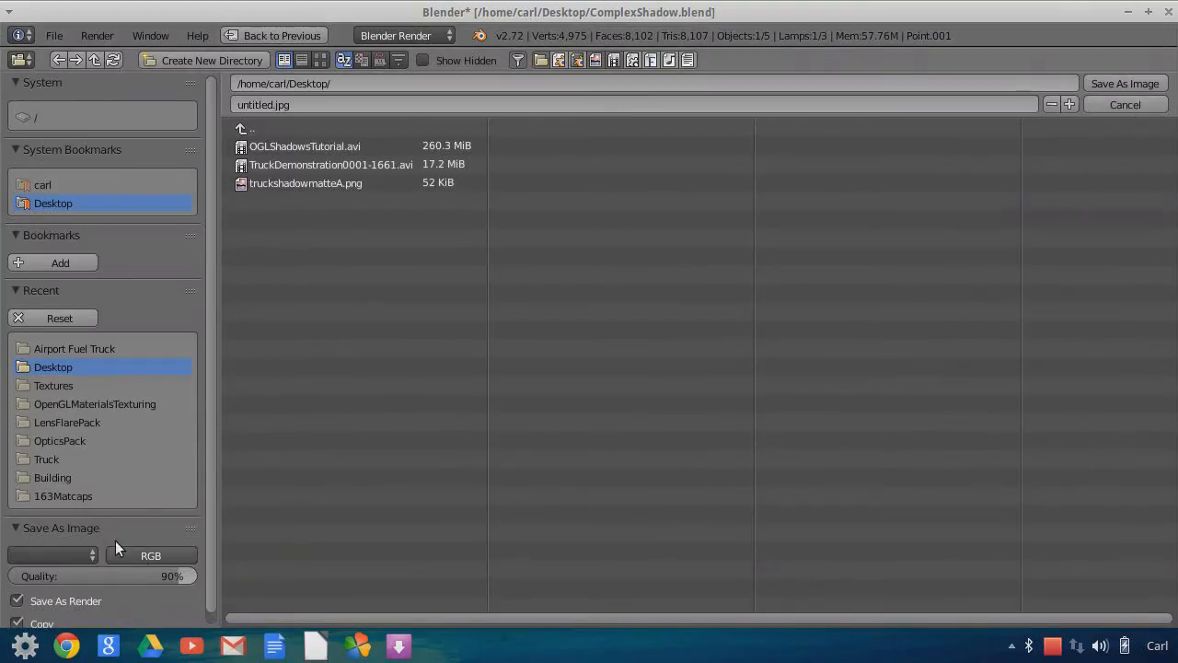
scroll(118, 543, down, 1)
double_click(273, 108)
click(274, 108)
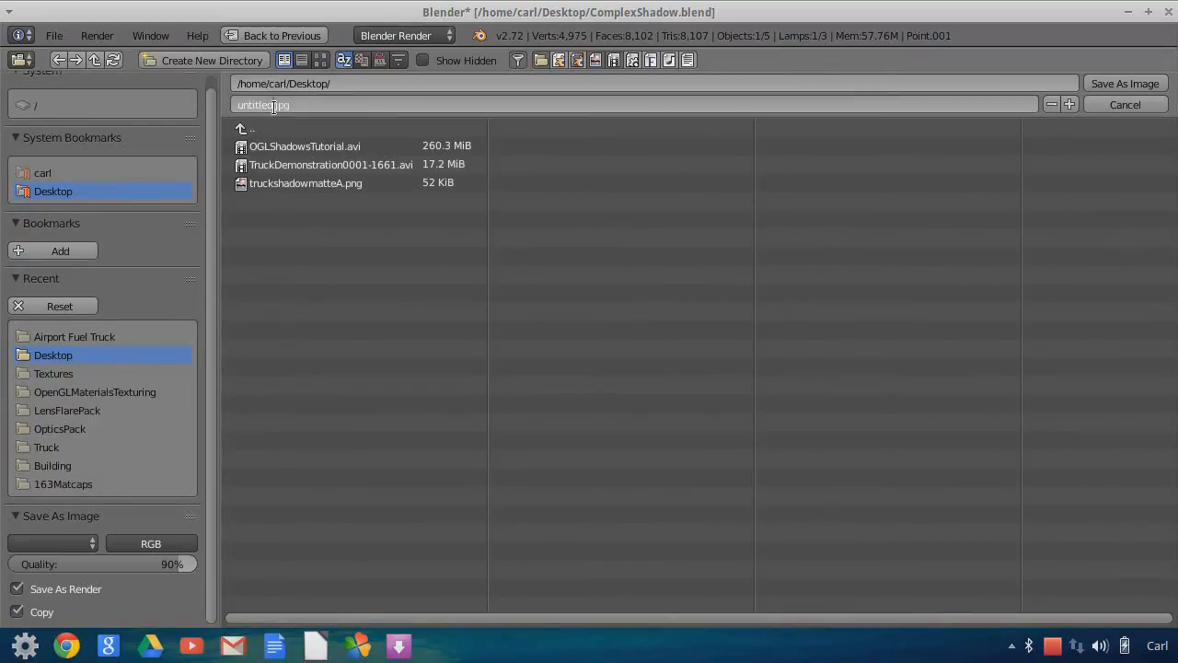
drag(273, 107, 176, 109)
text(NewShadowMask.jpg)
click(1121, 85)
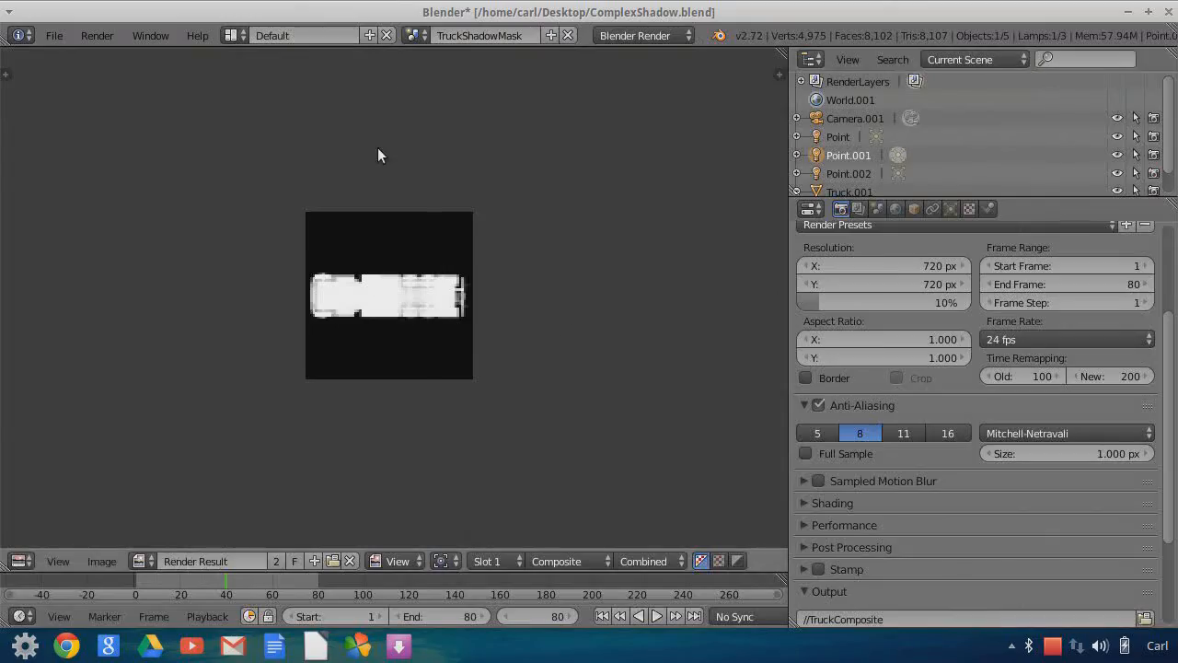
- Switch to the Video Editing layout and delete the existing MetaStrip and Speed strips from the sequencer
click(235, 35)
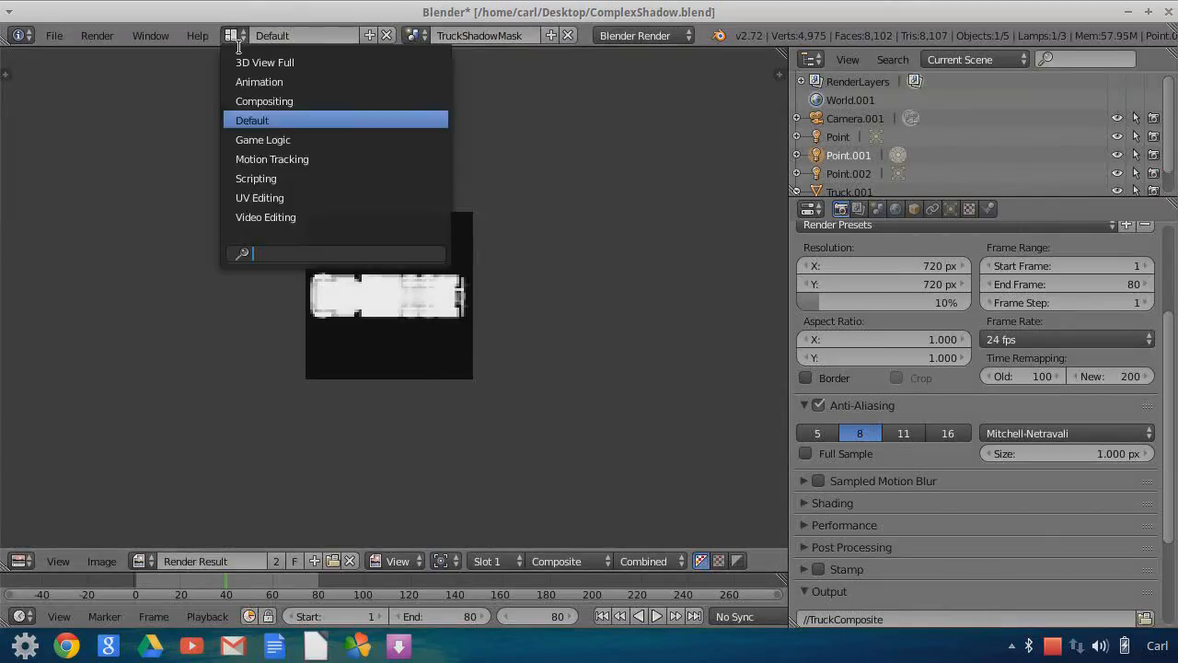
click(266, 217)
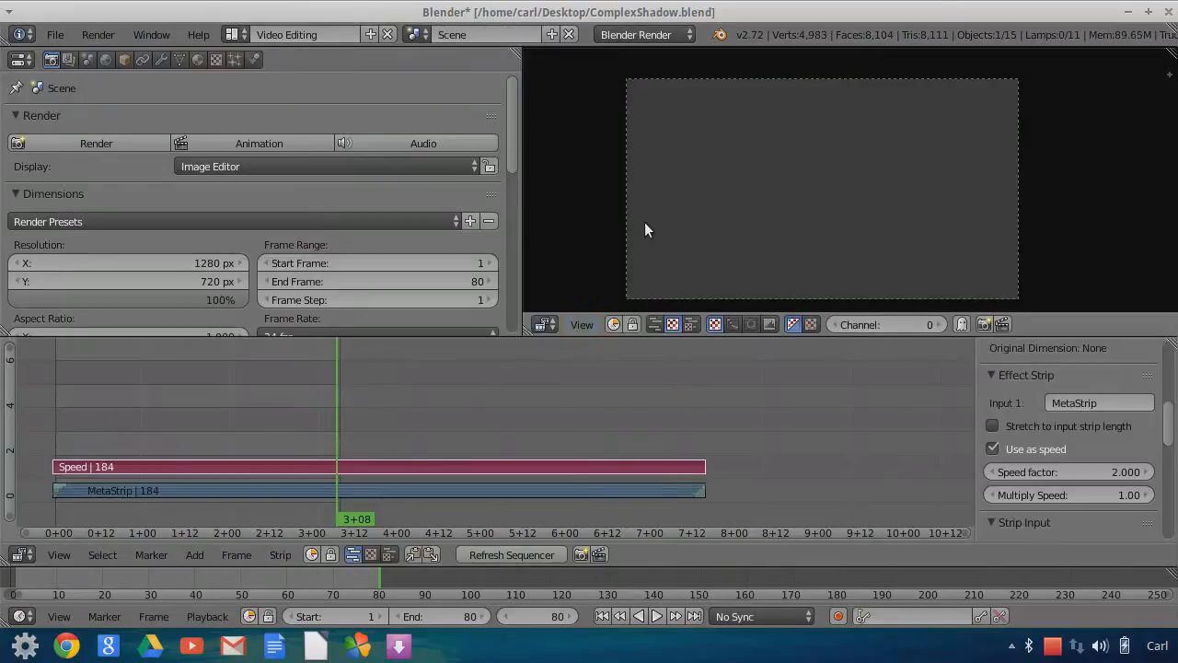
right_click(372, 492)
key(x)
click(376, 477)
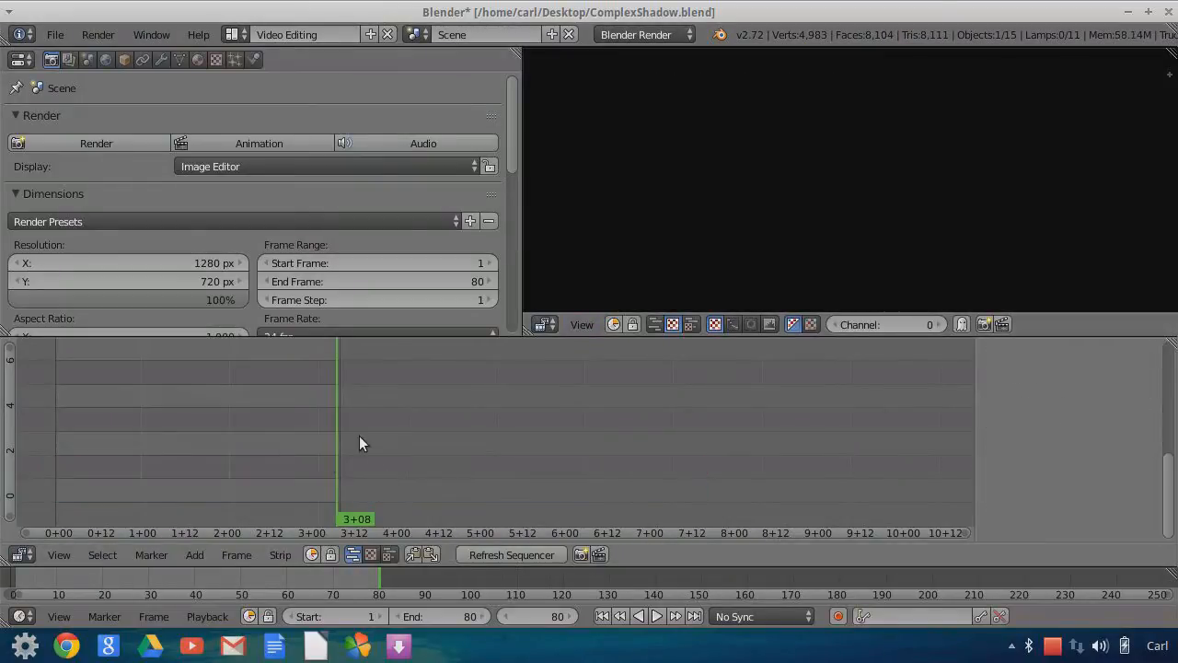
- Add NewShadowMask.jpg from the Desktop as an image strip starting at frame 1 of the sequencer
click(603, 616)
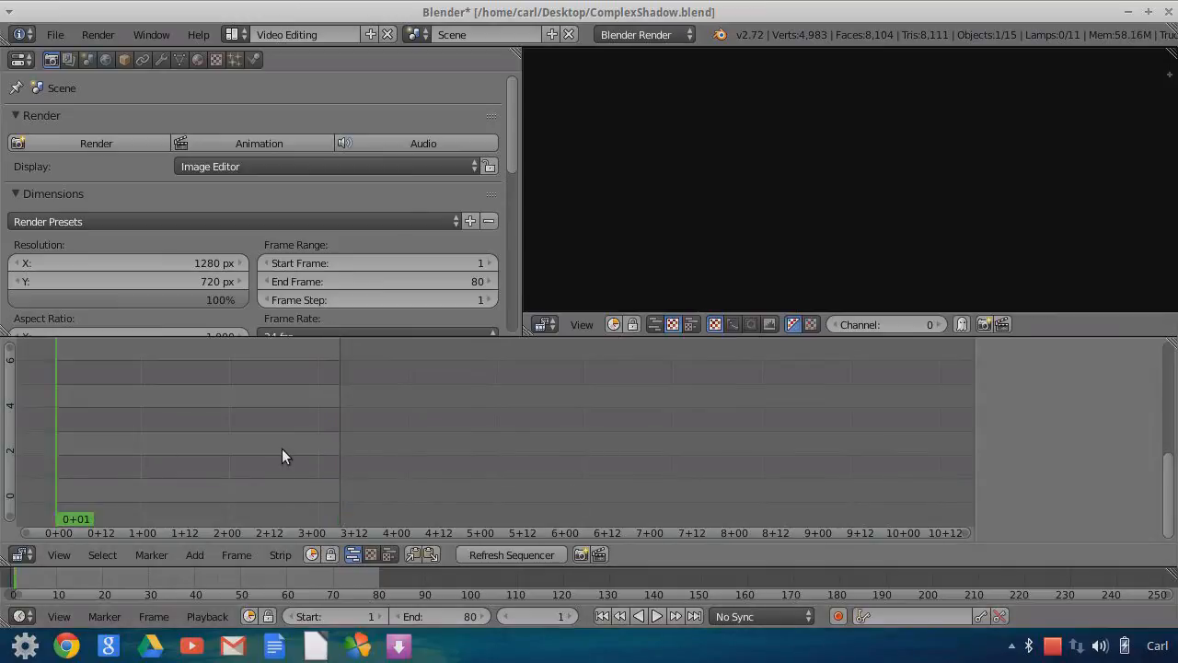
middle_drag(357, 441, 538, 424)
scroll(480, 449, up, 3)
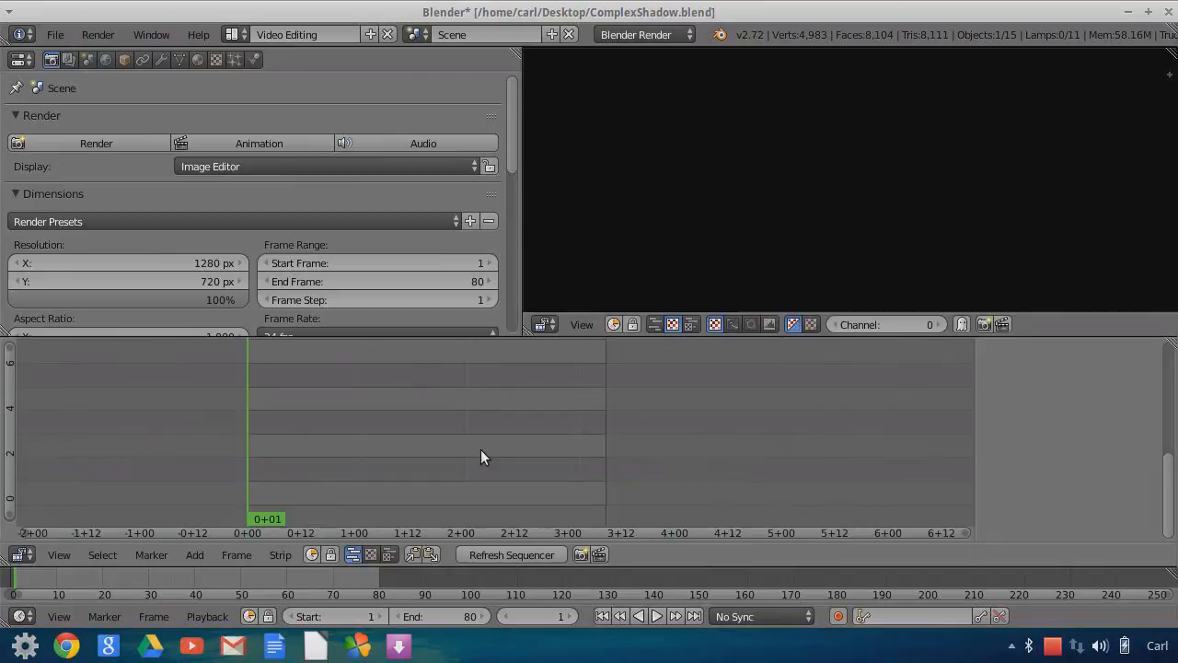
click(194, 555)
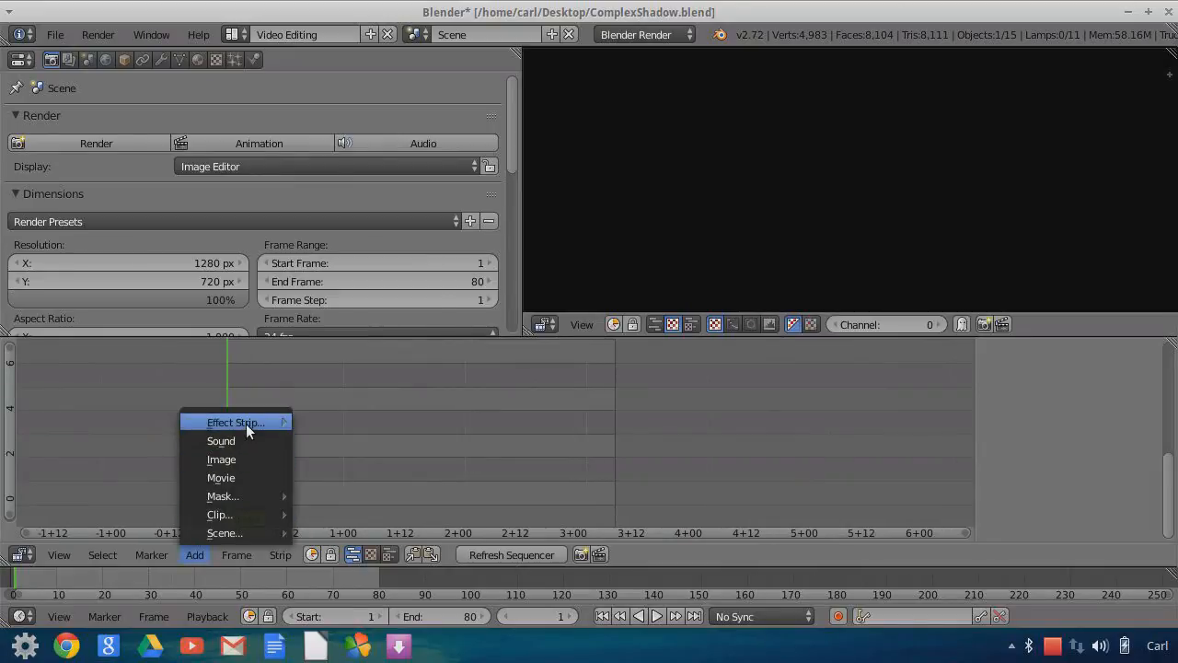
mouse_move(246, 424)
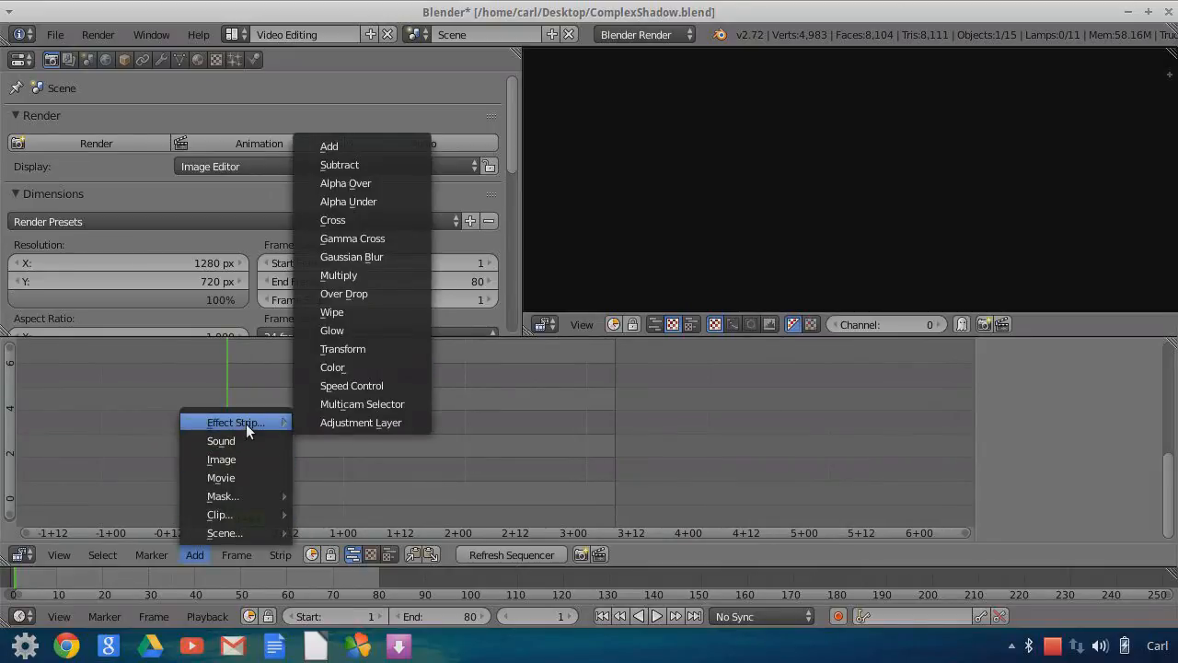
click(231, 460)
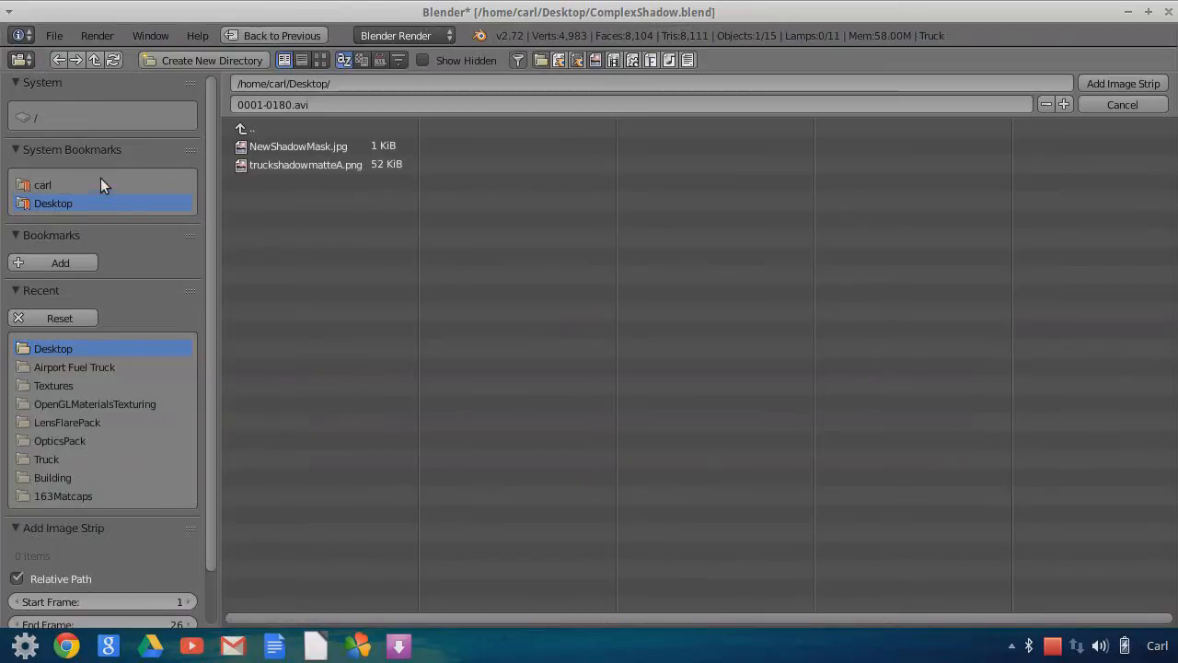
click(276, 165)
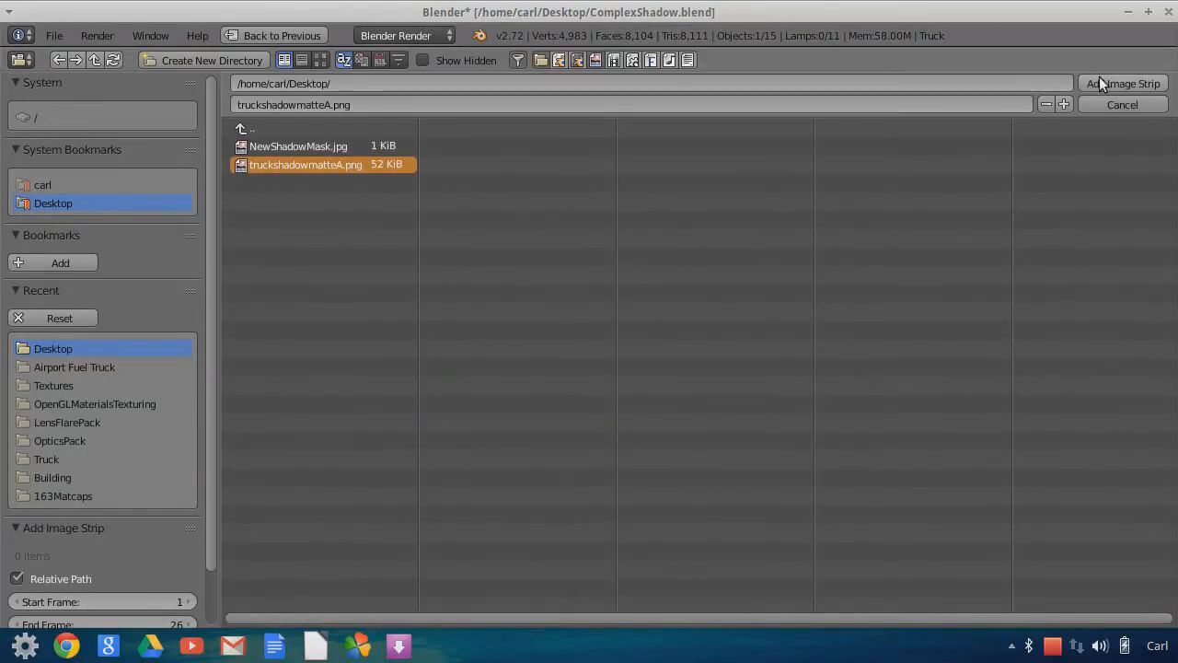
click(295, 151)
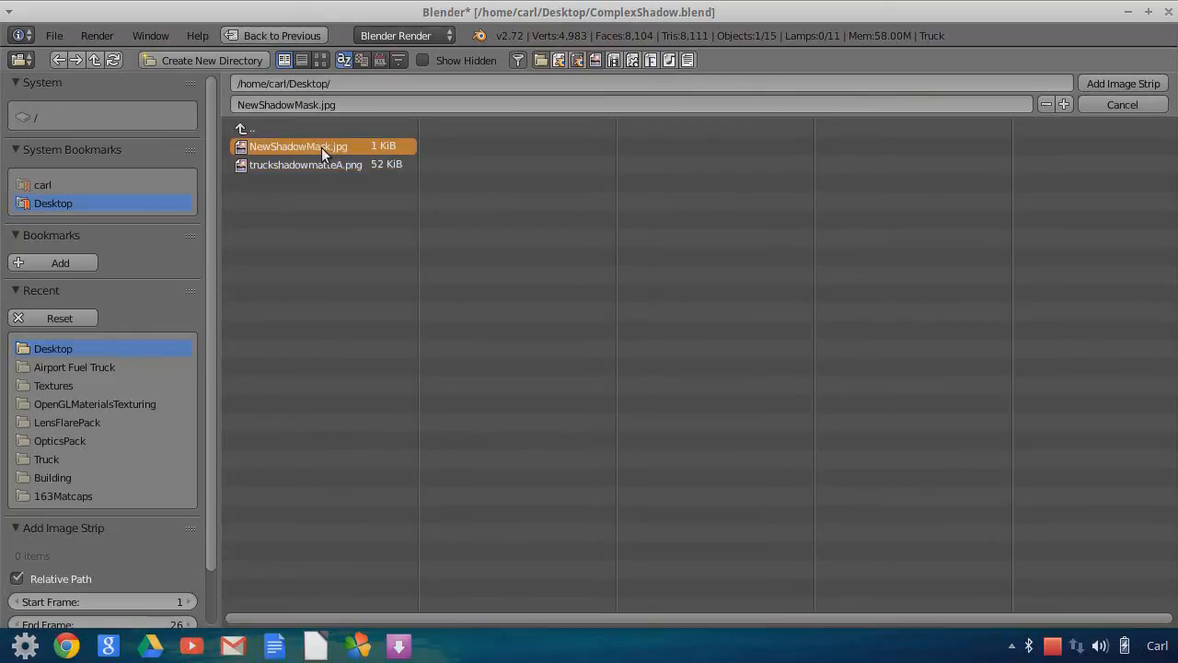
click(1123, 83)
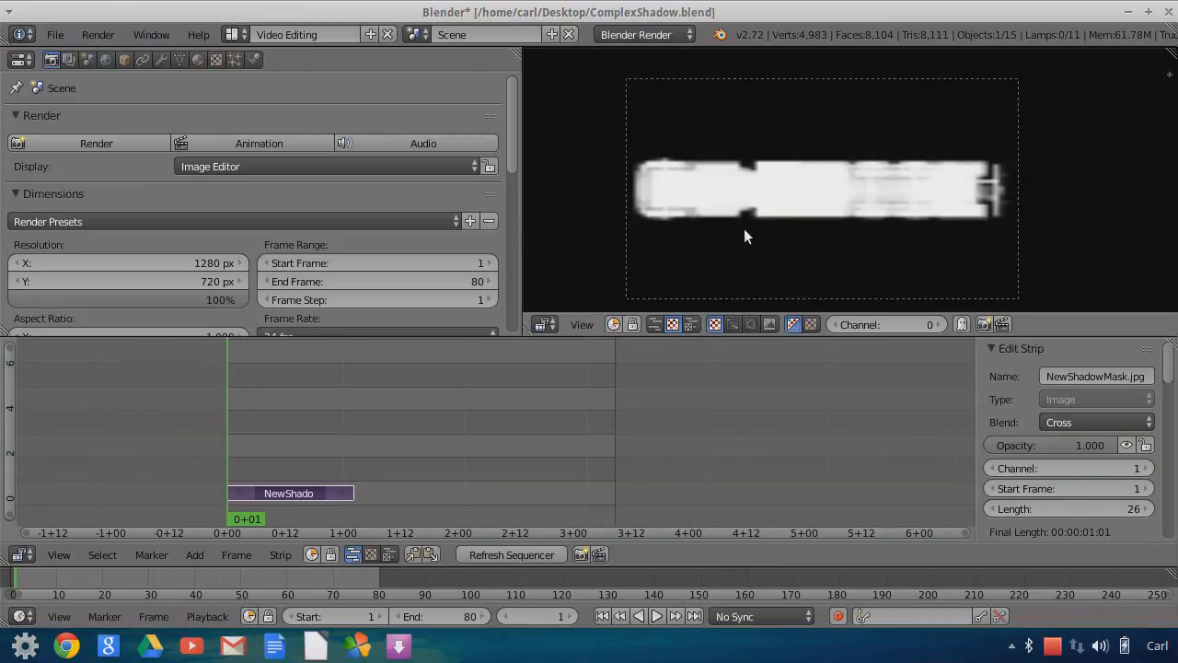
- Set the horizontal render resolution to 720 px to match the square mask image
click(198, 264)
text(720)
key(Return)
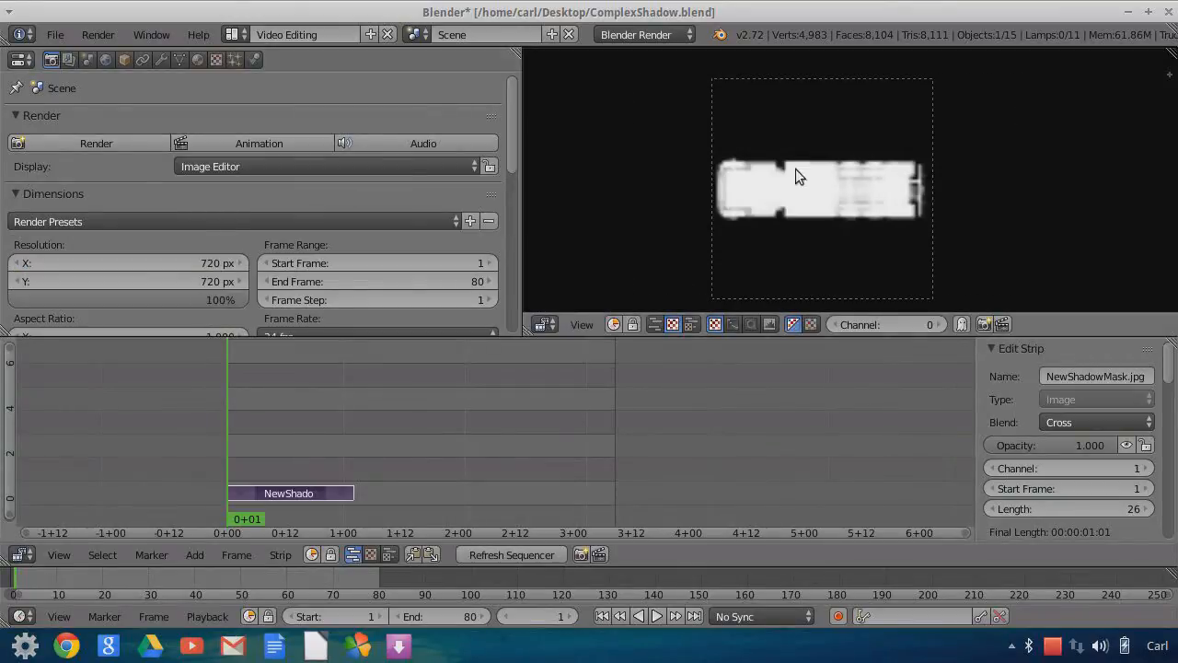
- Examine the edges of the truck shadow mask in the sequencer preview and check the render's output file format
scroll(848, 223, up, 4)
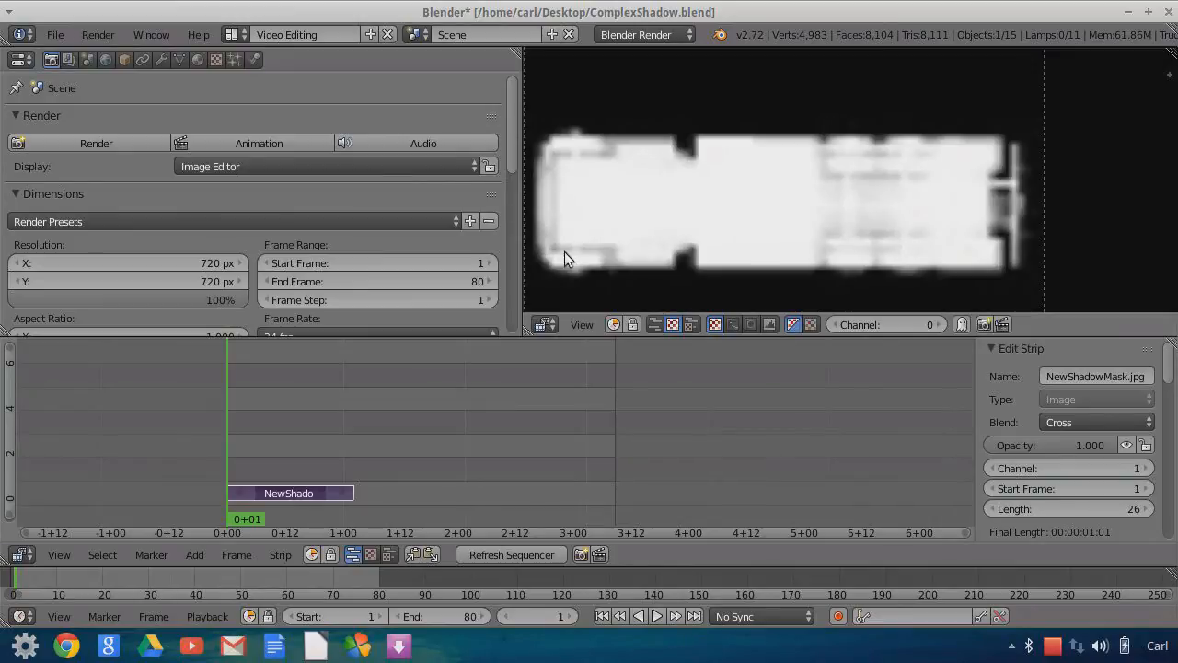
scroll(801, 184, down, 3)
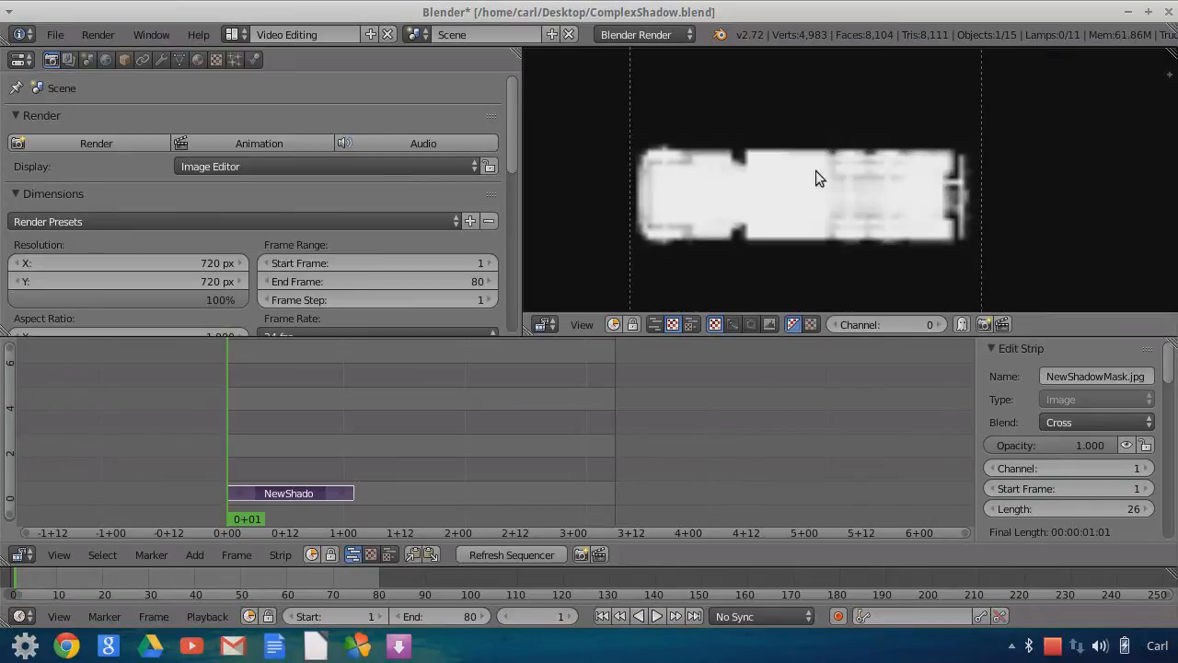
scroll(803, 194, down, 1)
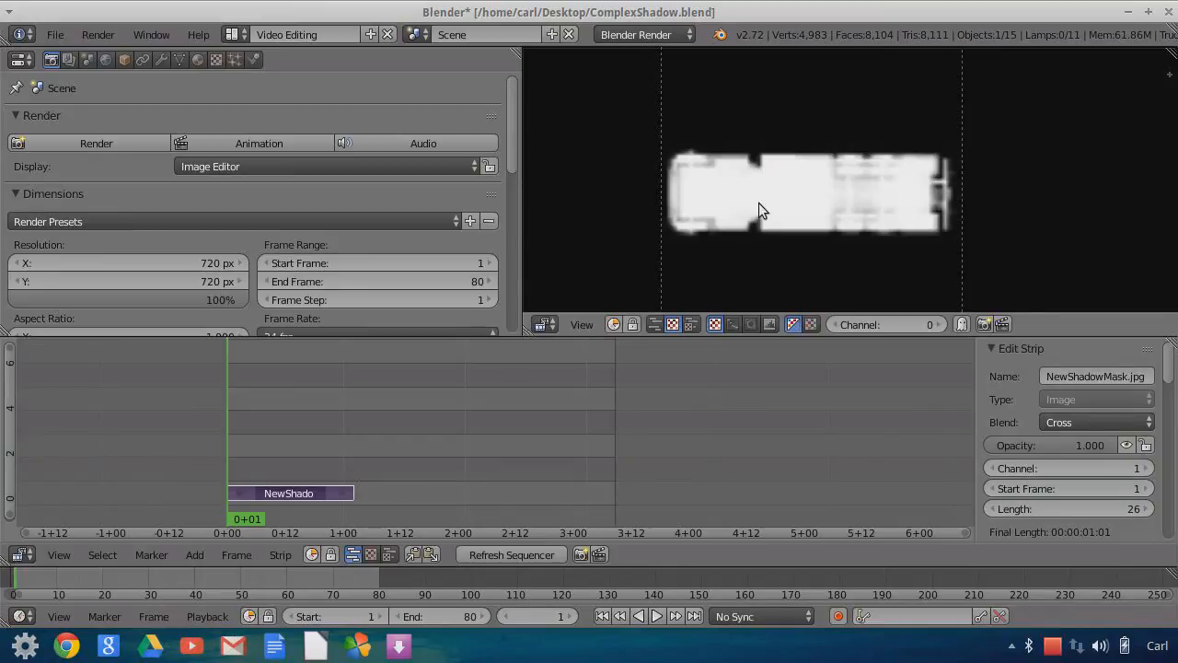
scroll(759, 205, down, 2)
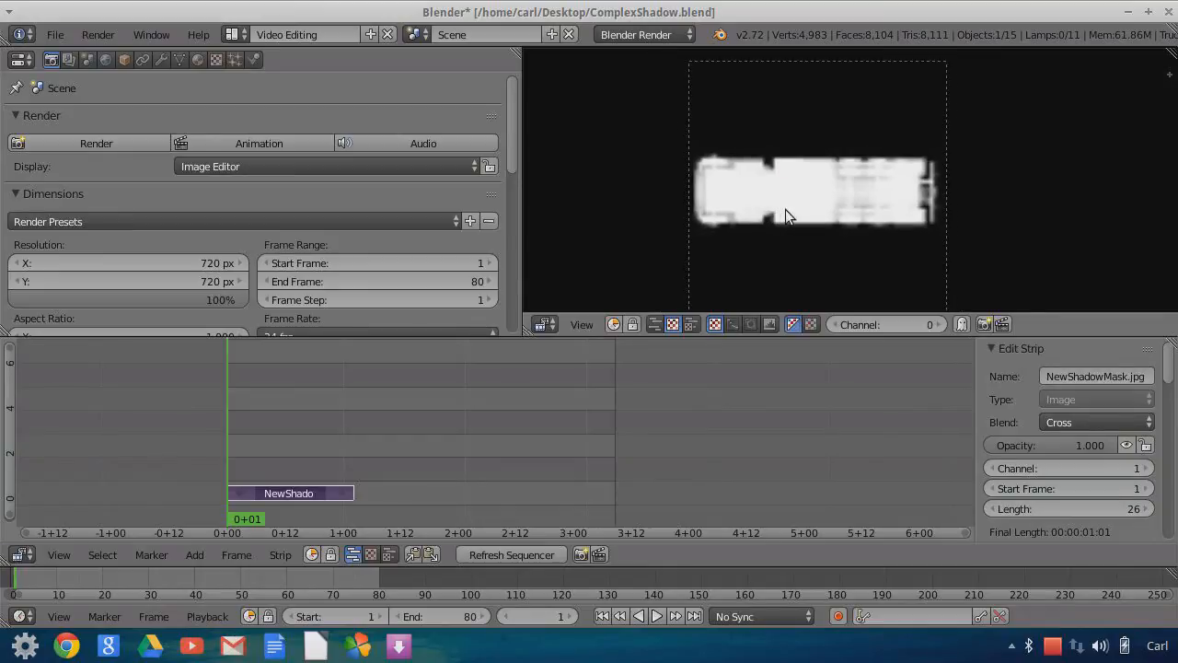
scroll(777, 223, up, 2)
scroll(778, 223, up, 1)
scroll(829, 184, down, 3)
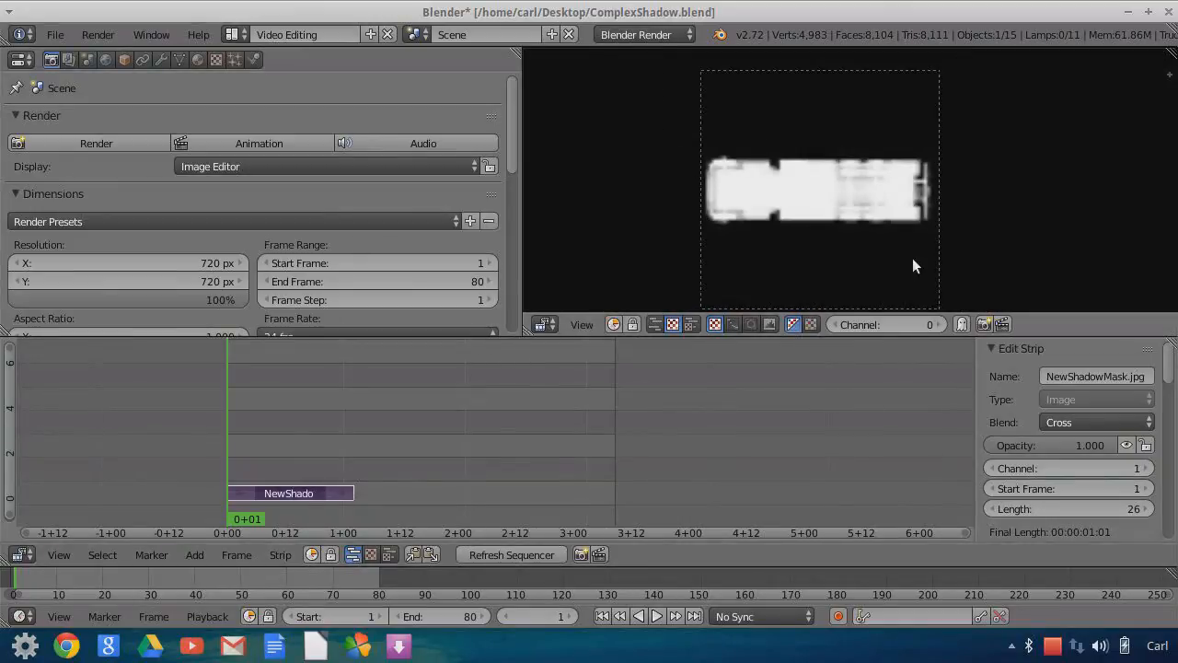
scroll(815, 232, up, 1)
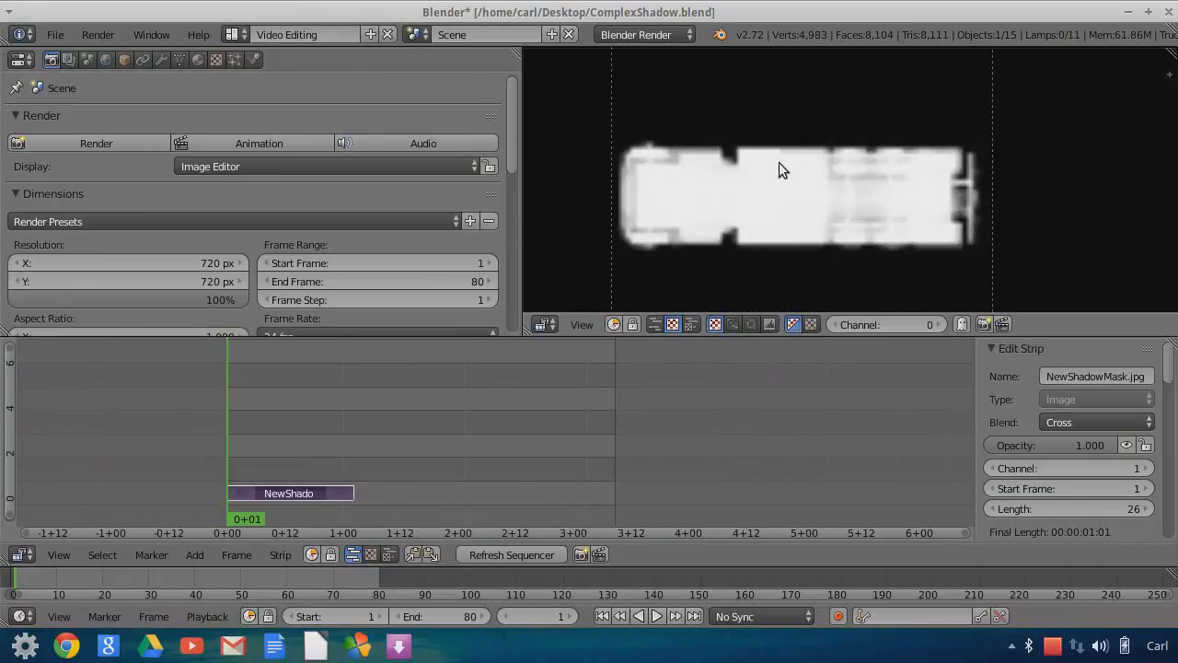
scroll(881, 206, down, 1)
scroll(899, 198, down, 1)
middle_drag(895, 197, 883, 180)
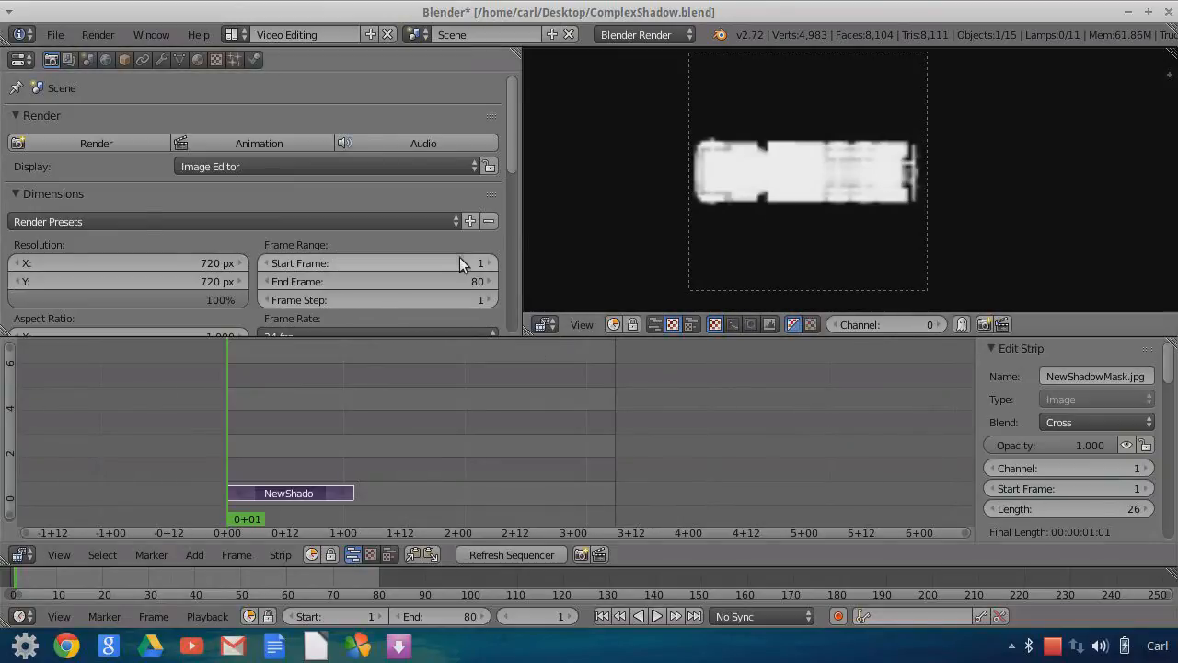
scroll(460, 263, down, 8)
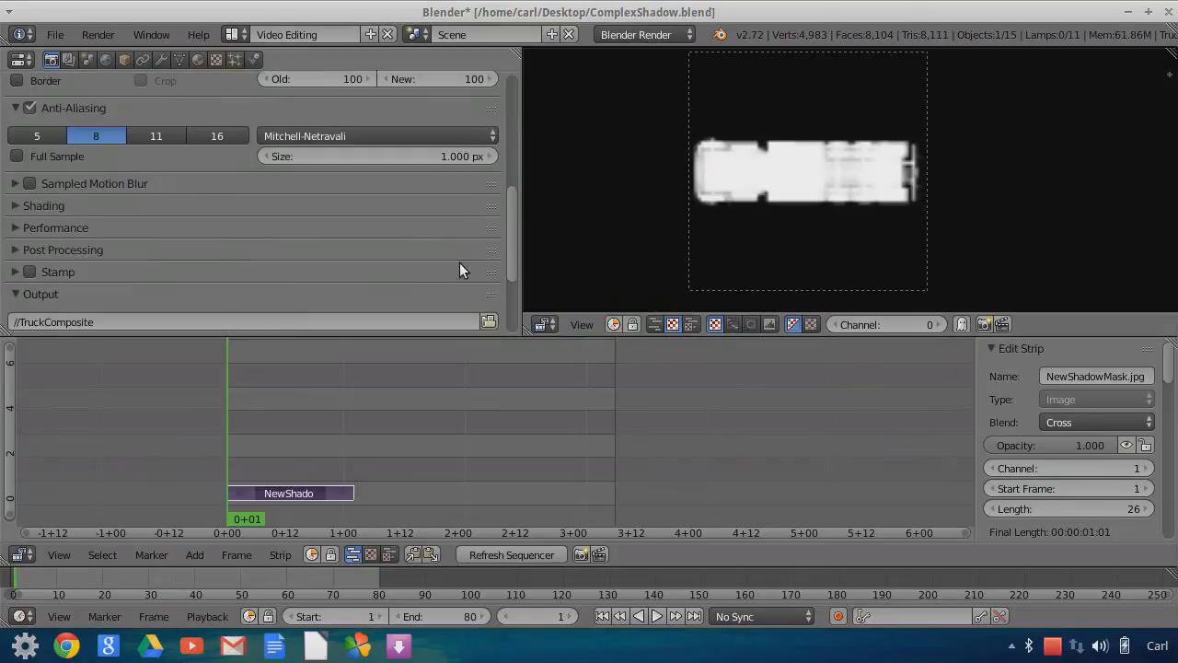
scroll(465, 261, down, 4)
click(244, 277)
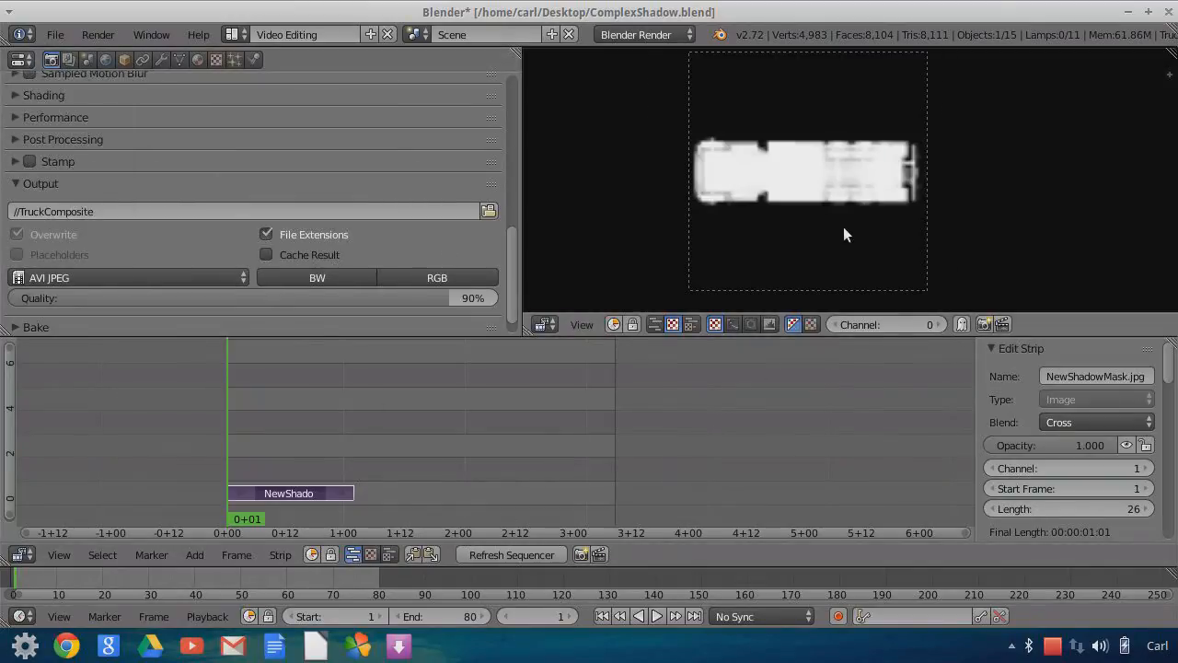
scroll(843, 226, up, 3)
scroll(356, 220, up, 12)
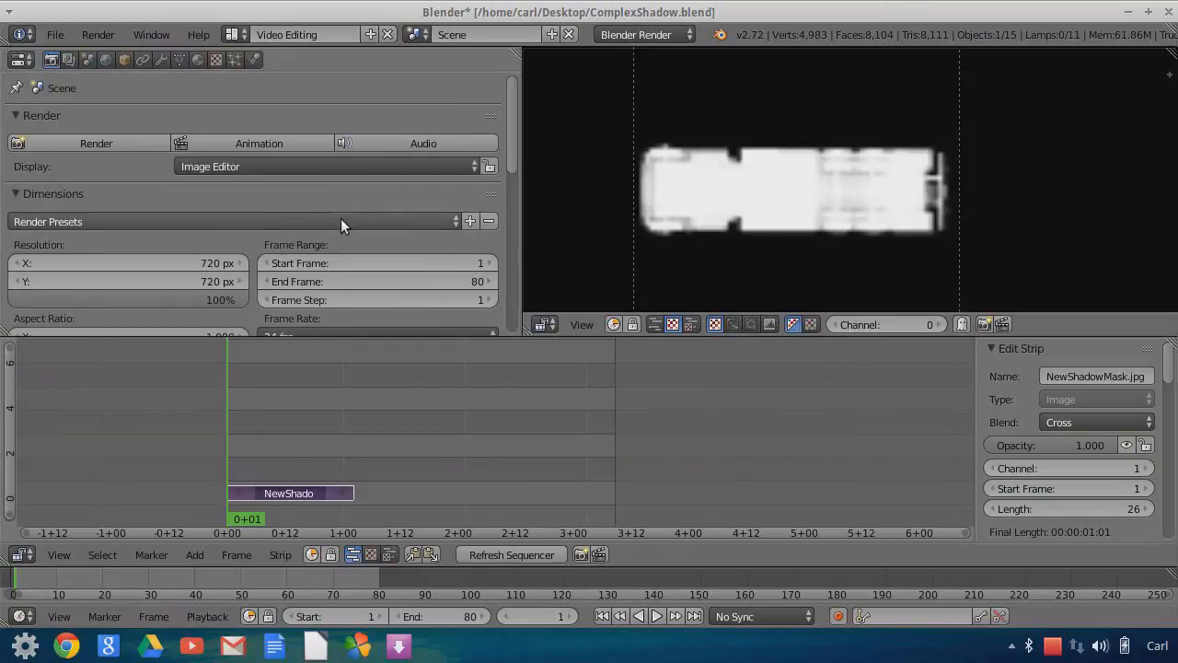
- Render the sequencer frame and save the result over NewShadowMask.jpg on the Desktop
click(112, 145)
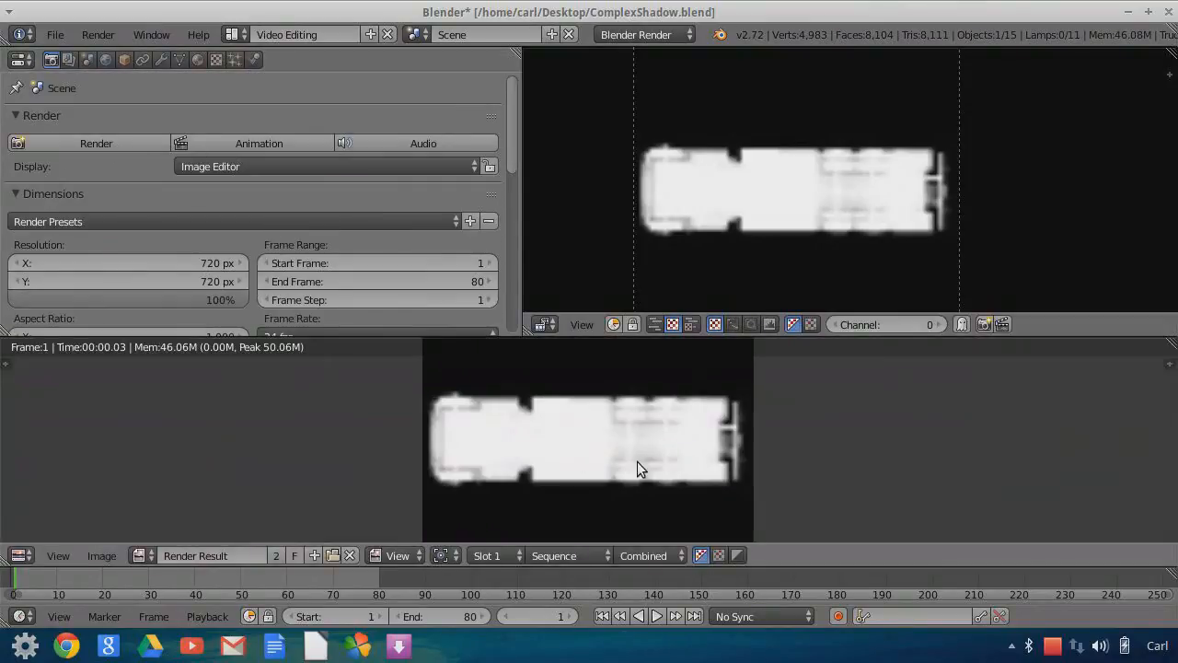
click(101, 556)
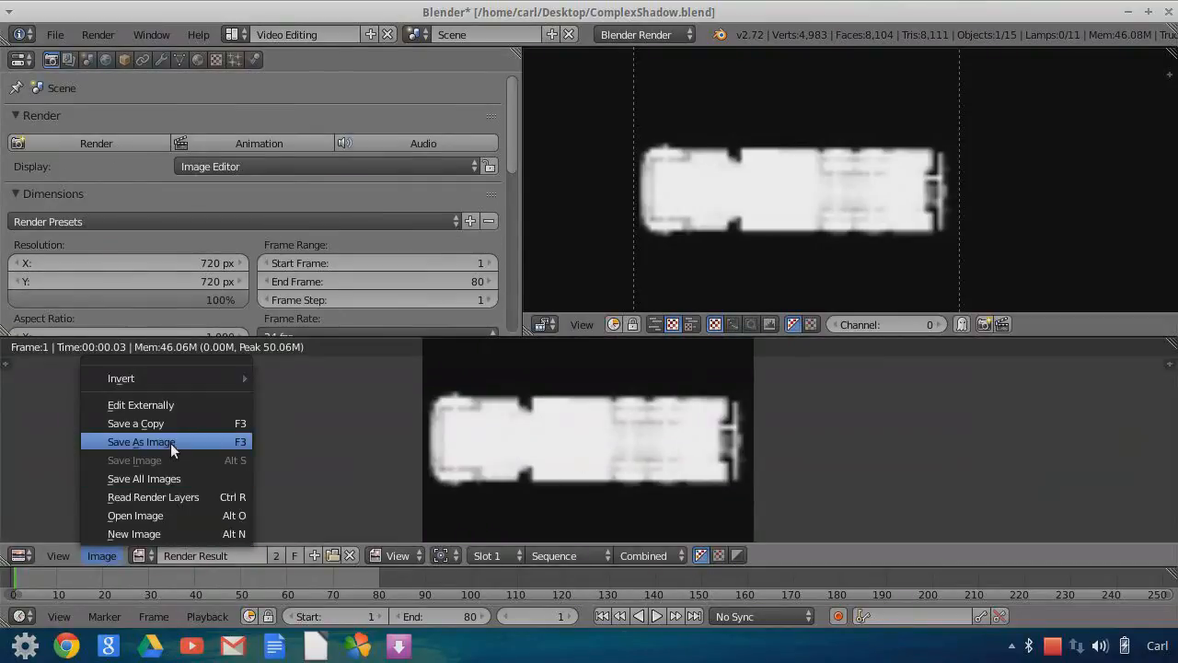
click(170, 443)
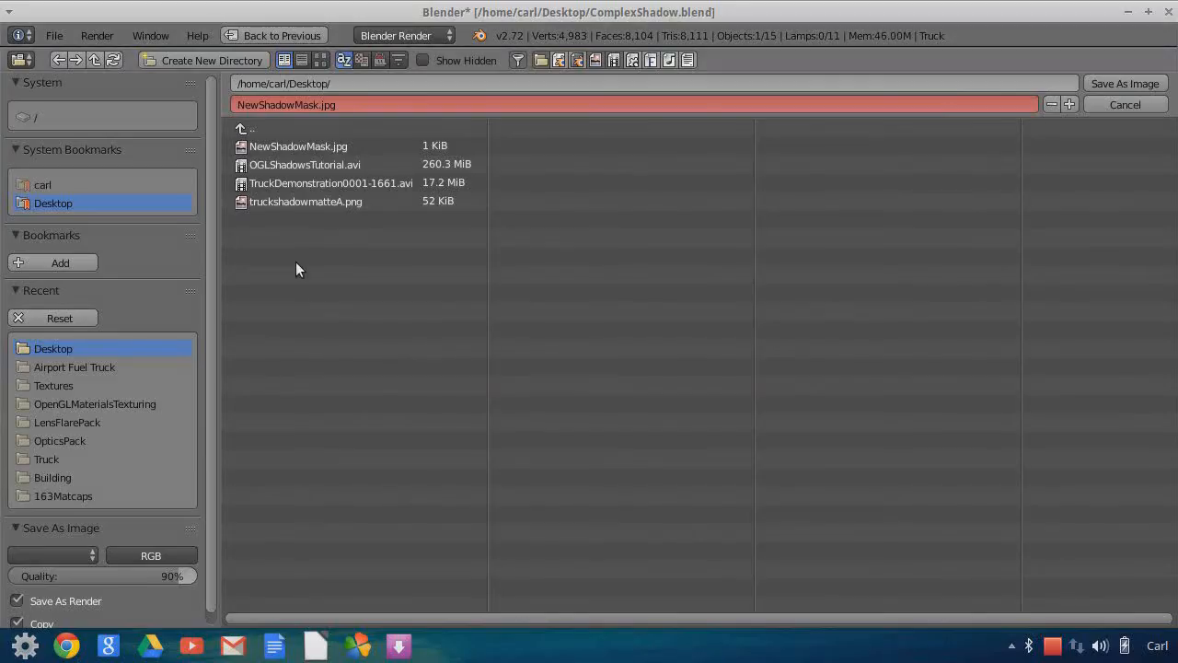
click(306, 147)
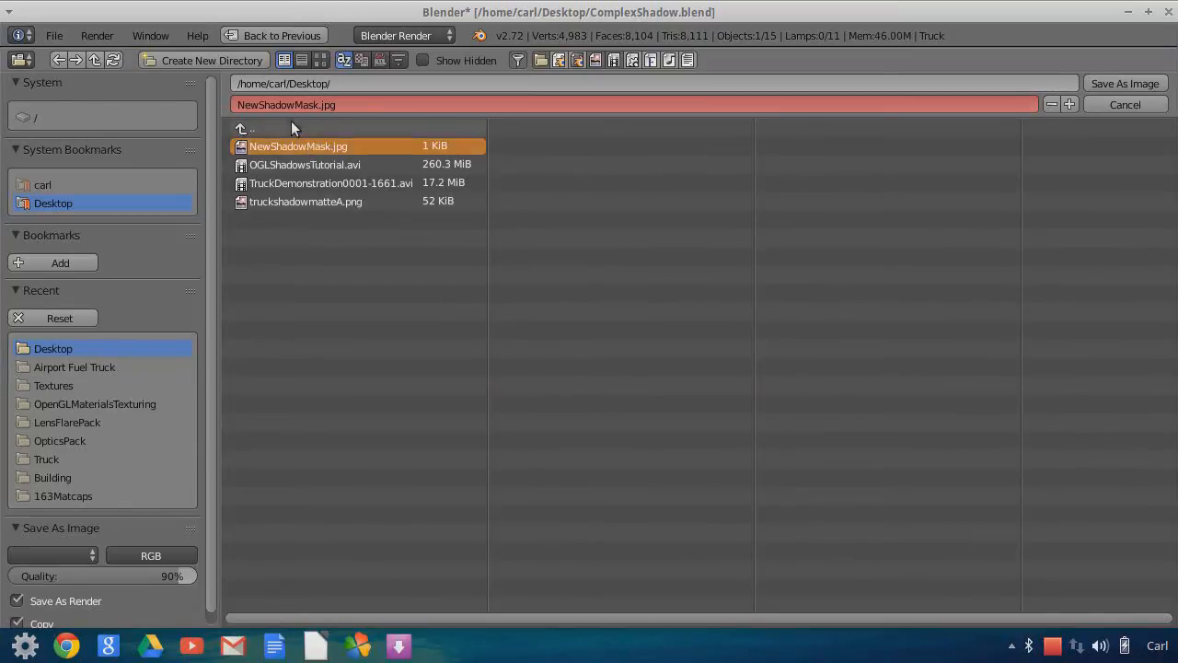
click(1119, 84)
click(178, 279)
text(1280)
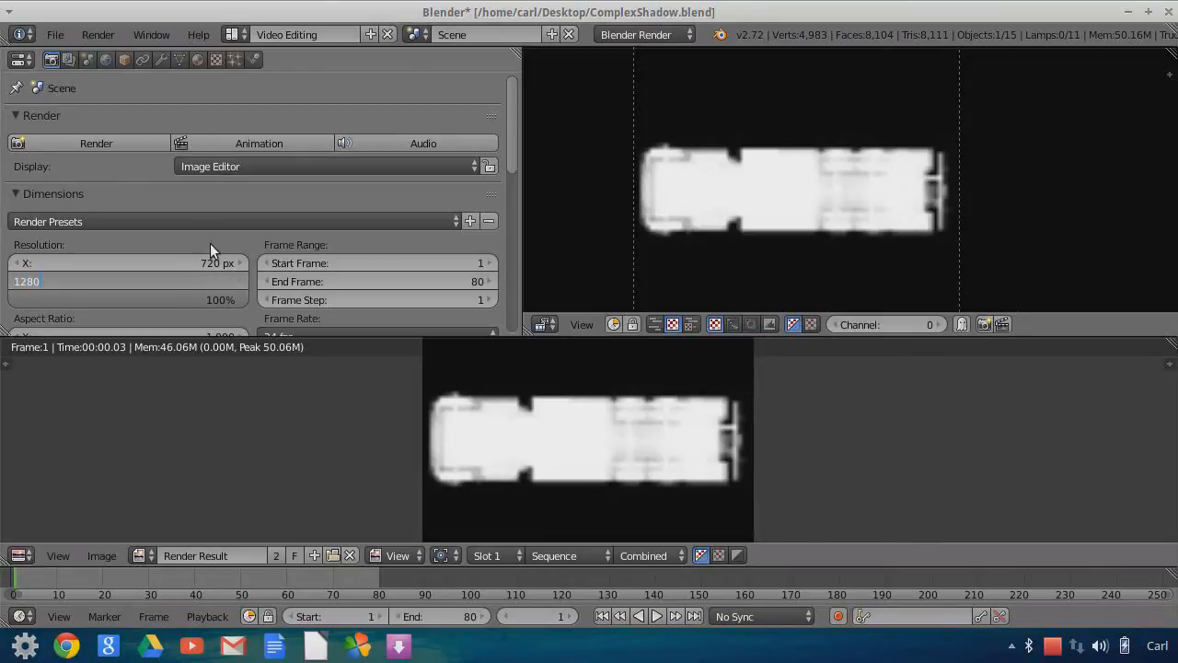
key(Return)
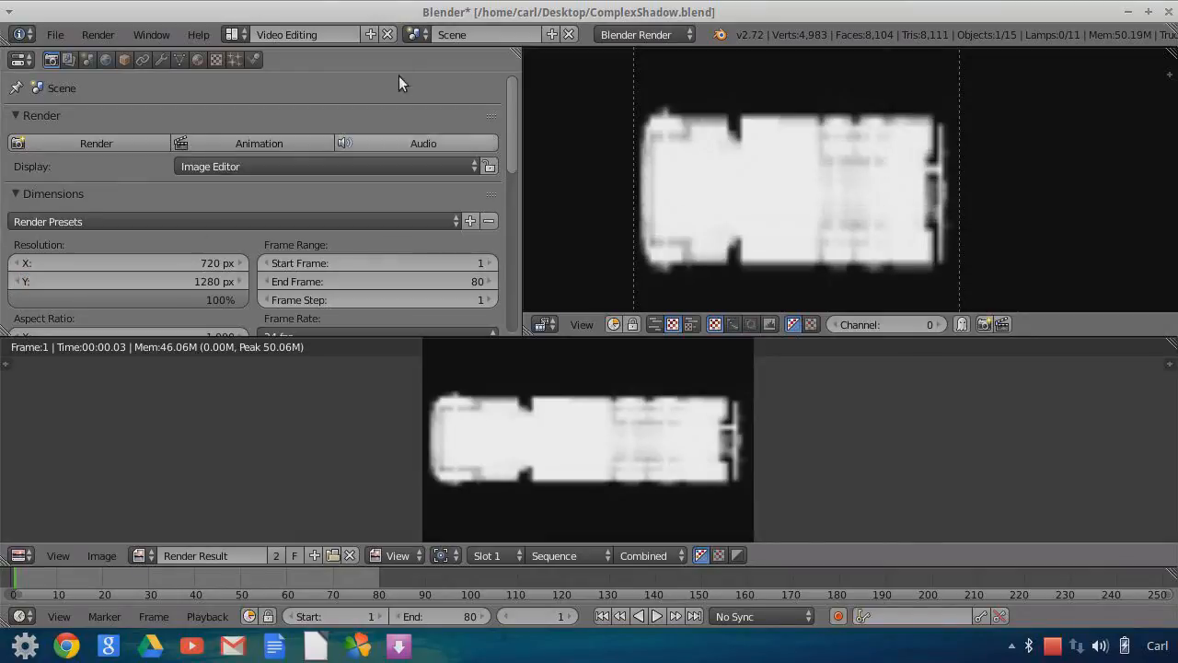
- Set the render resolution to 1280 px horizontally and 720 px vertically
click(151, 265)
text(1228)
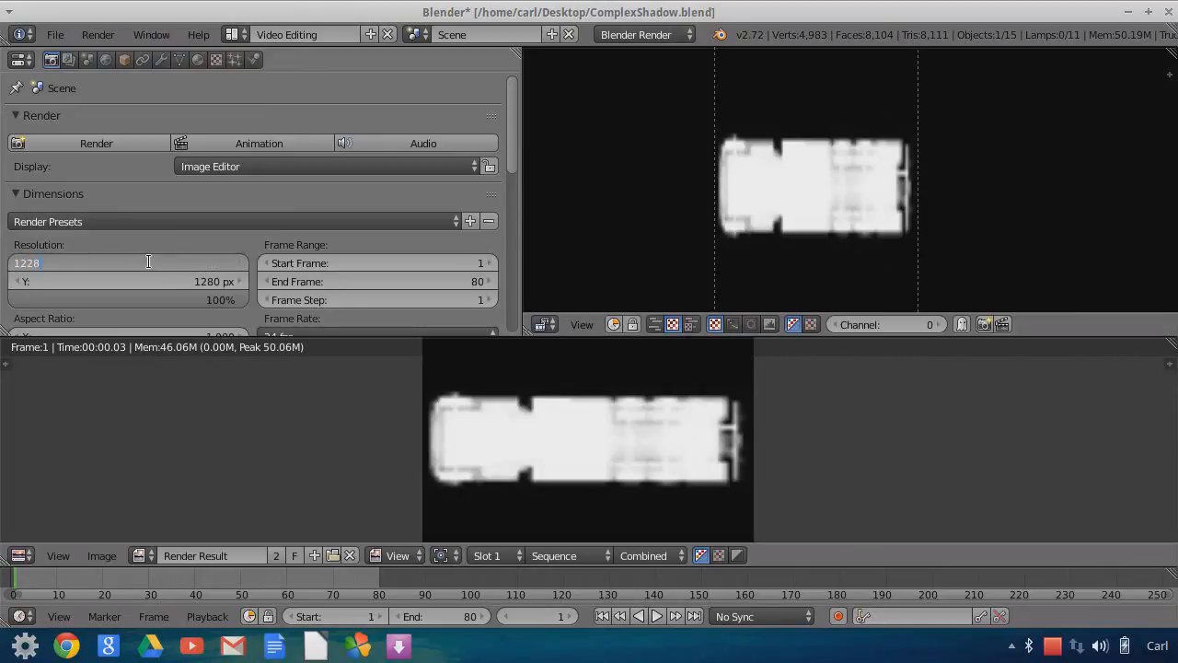
key(Print)
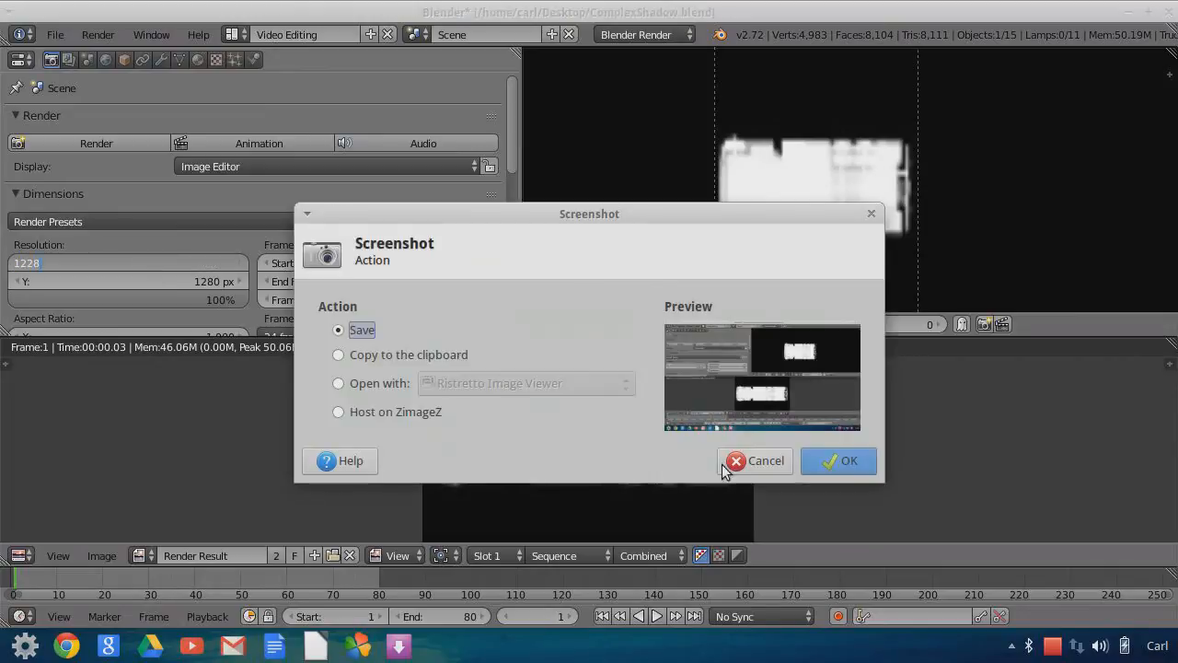
click(753, 461)
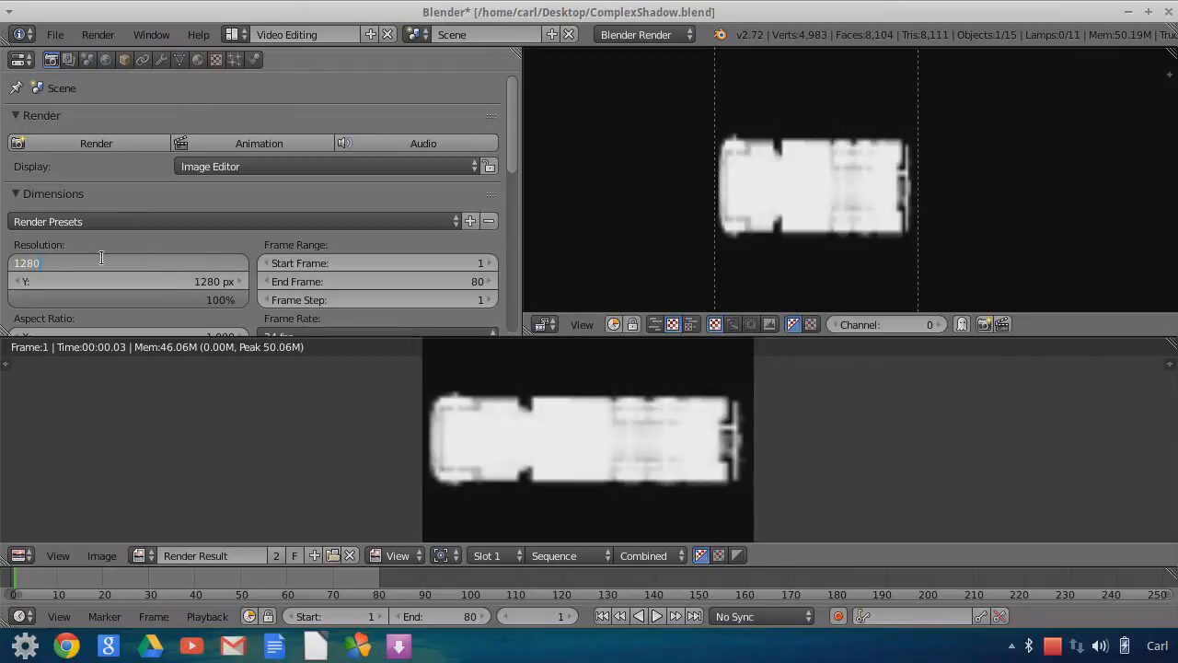
key(Tab)
text(720)
key(Return)
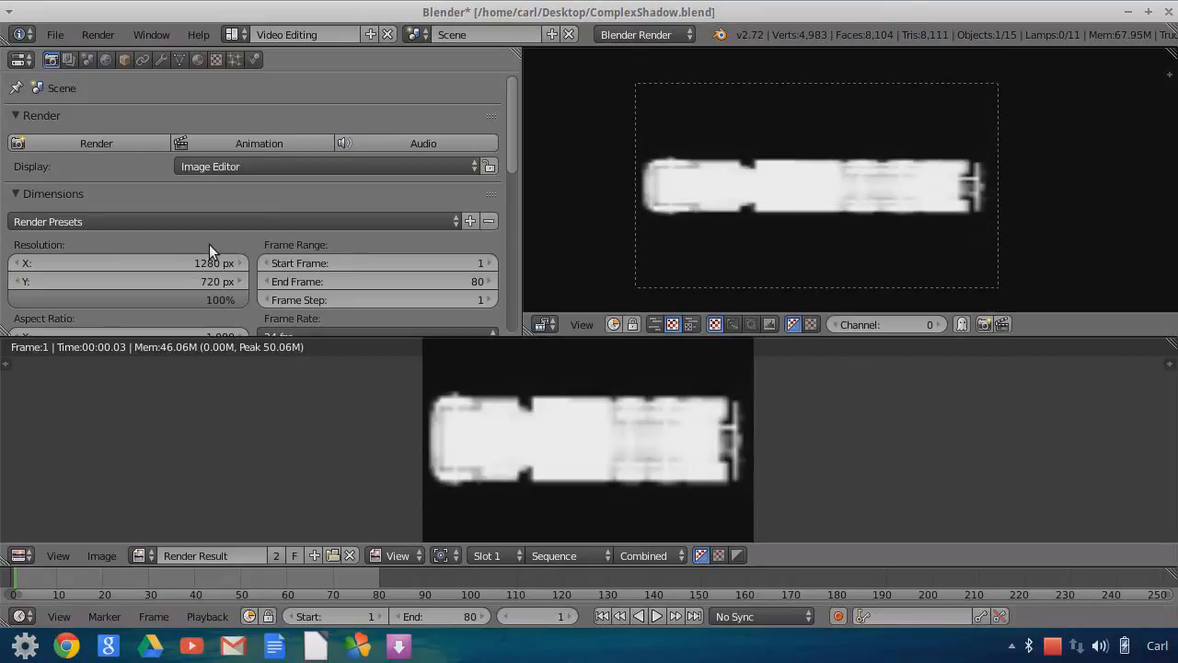
- Return to the Default screen layout with the TruckShadowMask scene active
click(232, 34)
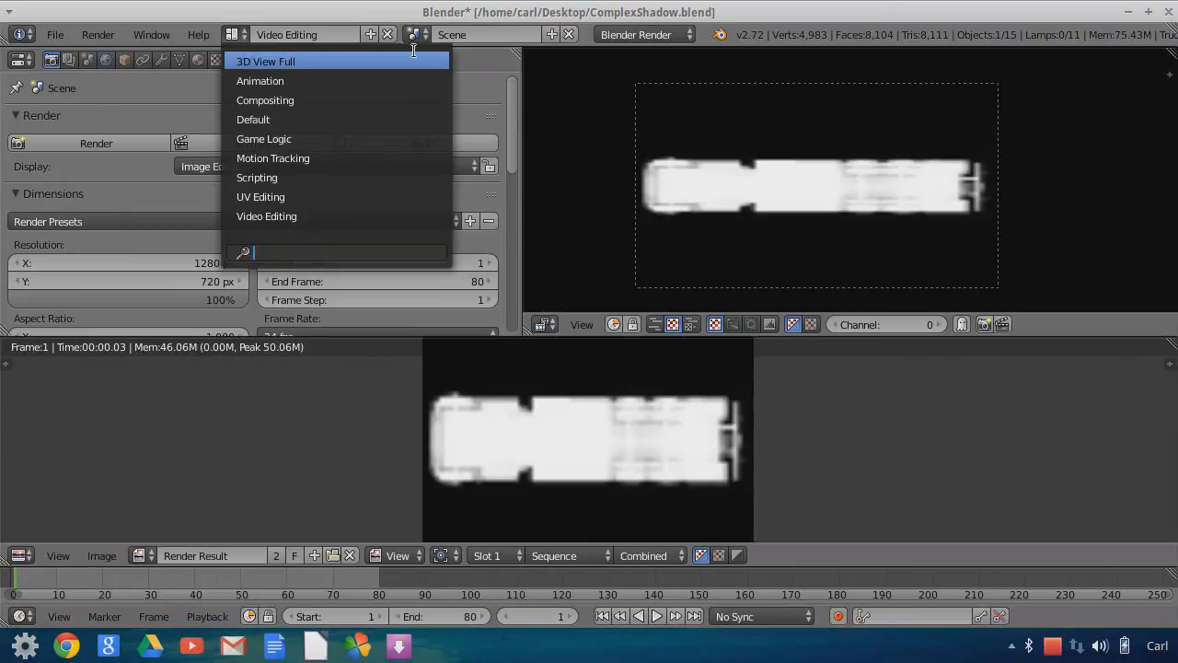
click(276, 119)
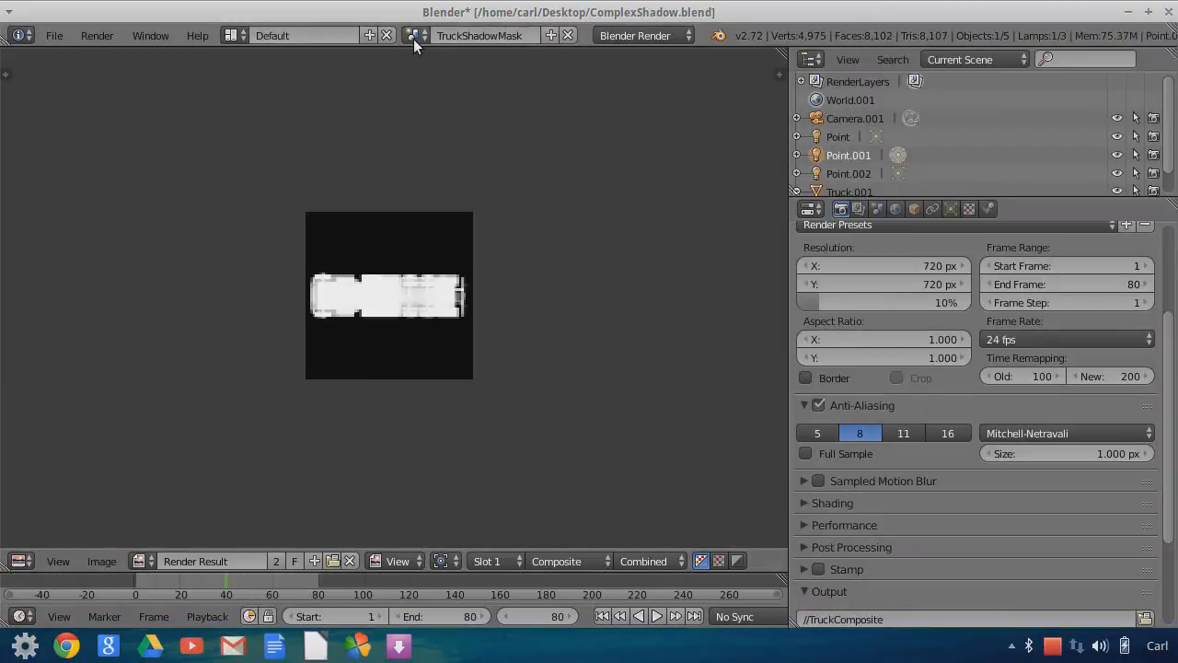
click(413, 35)
click(428, 102)
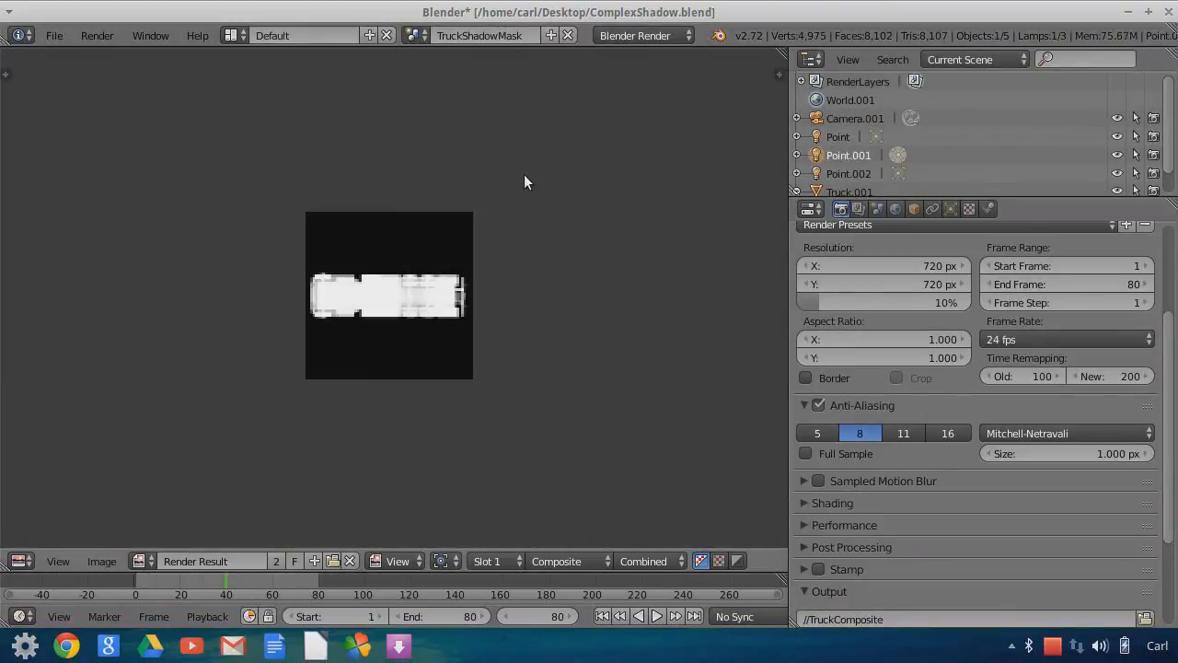
- Switch to the scene named Scene and show it in the 3D View, framed through the camera
click(426, 37)
click(431, 80)
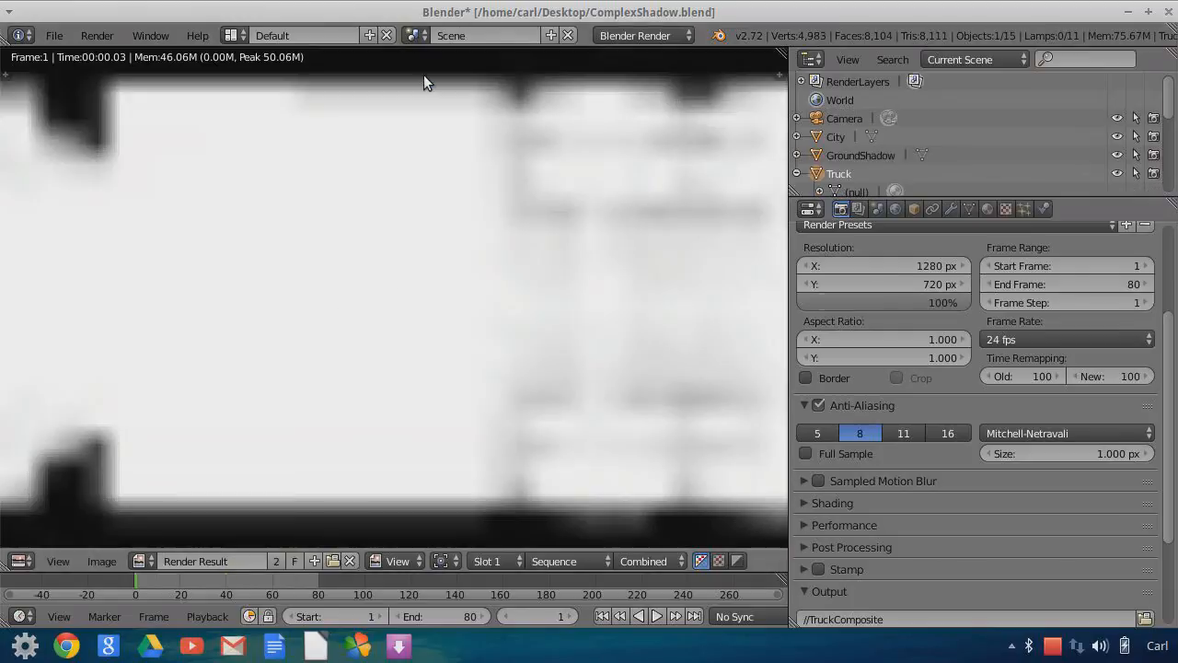
click(20, 561)
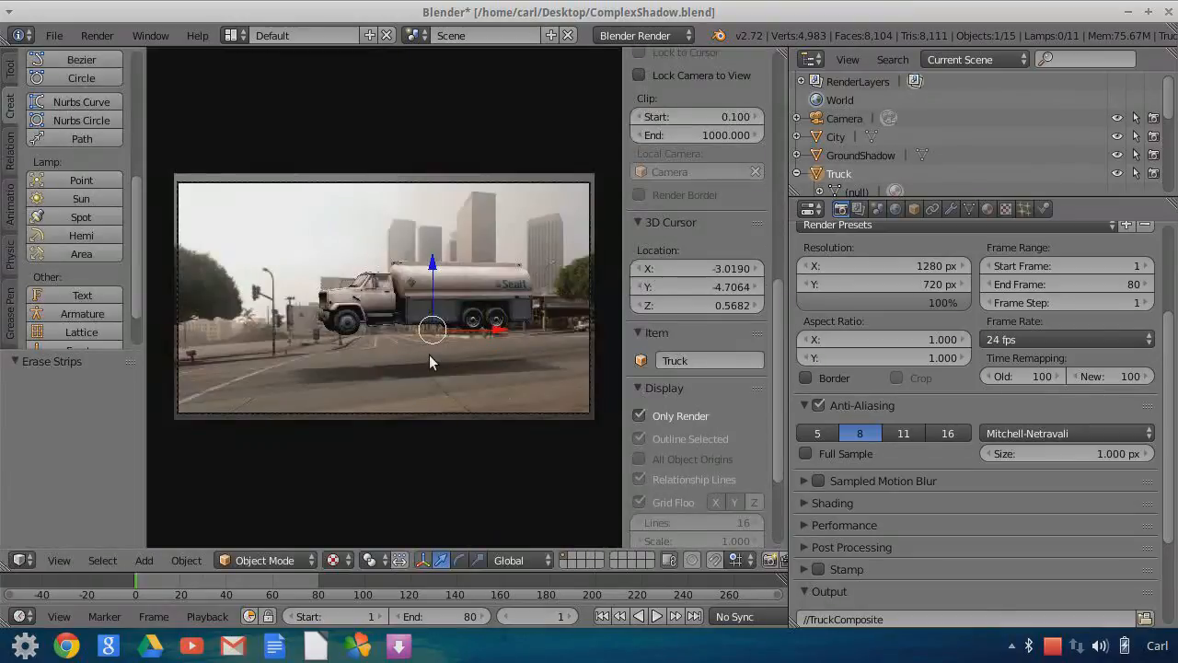
key(Home)
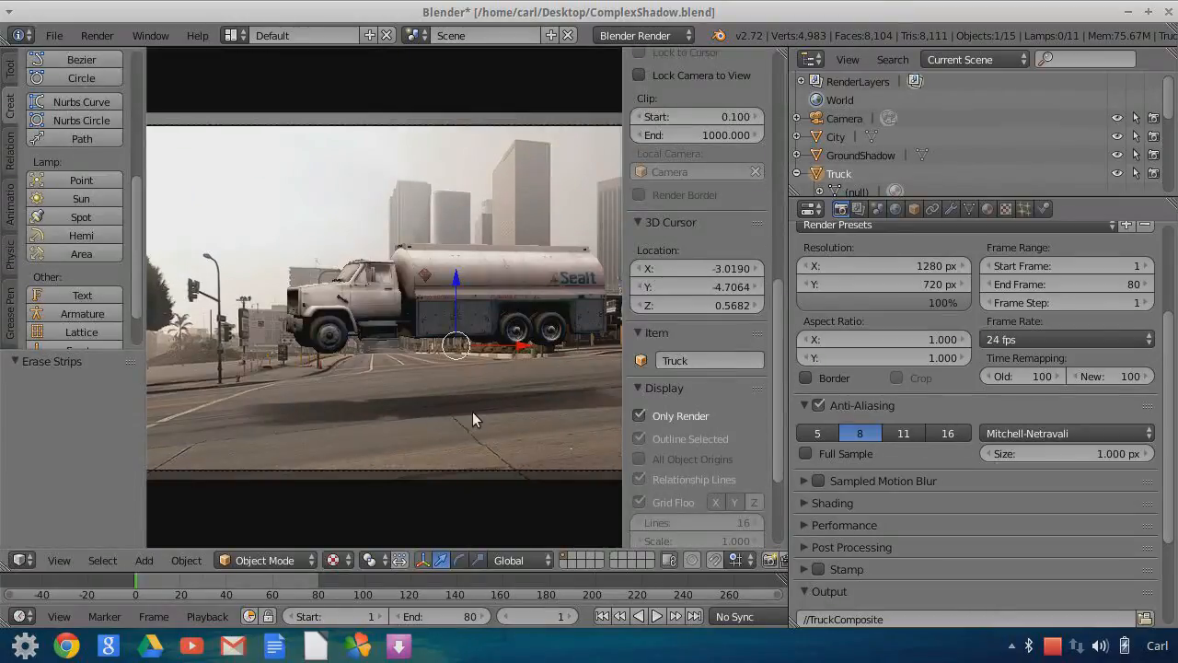
scroll(473, 416, down, 1)
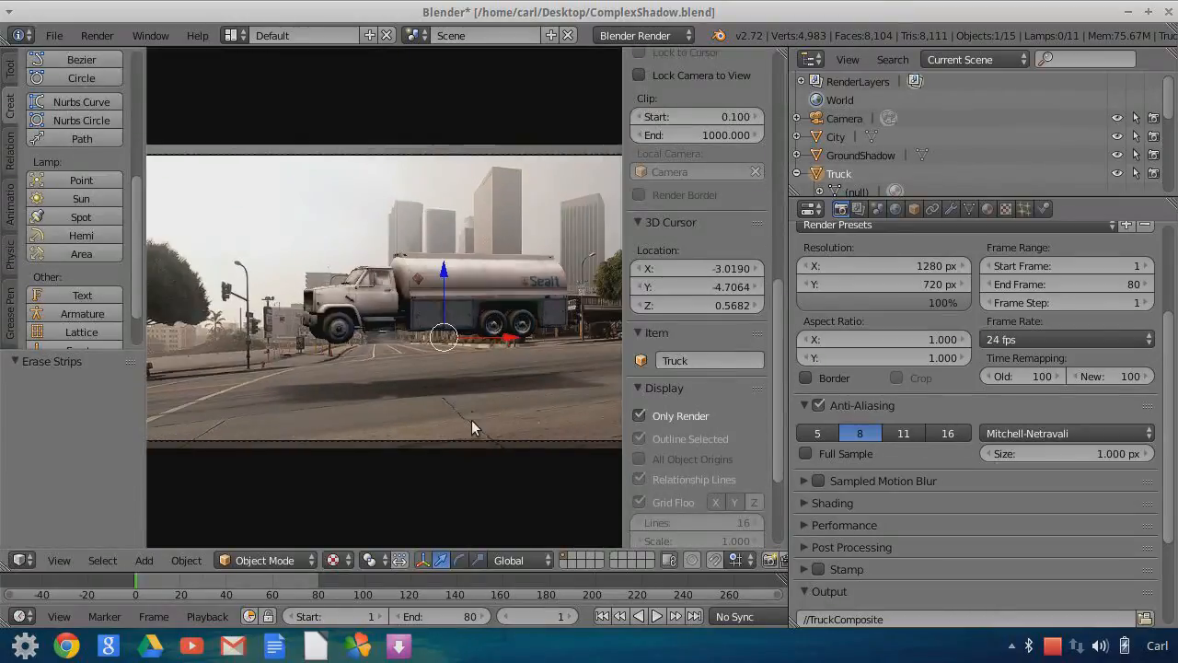
- Select the Spot lamp parented to the truck and examine its image texture settings and preview
drag(904, 197, 911, 412)
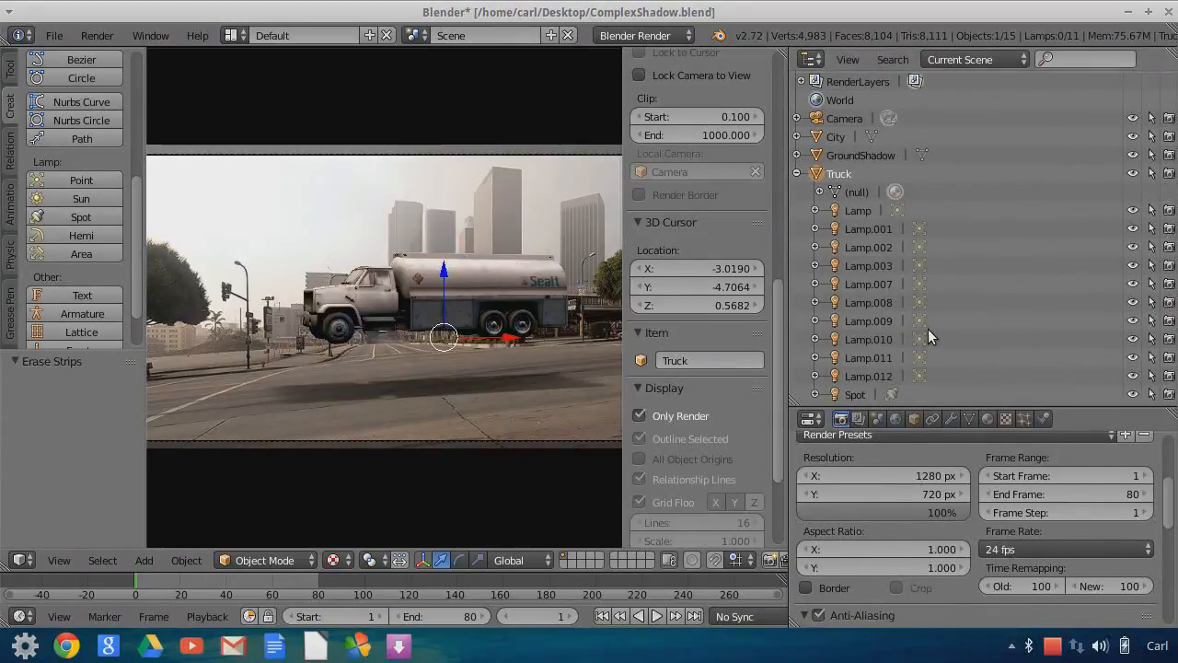
click(851, 395)
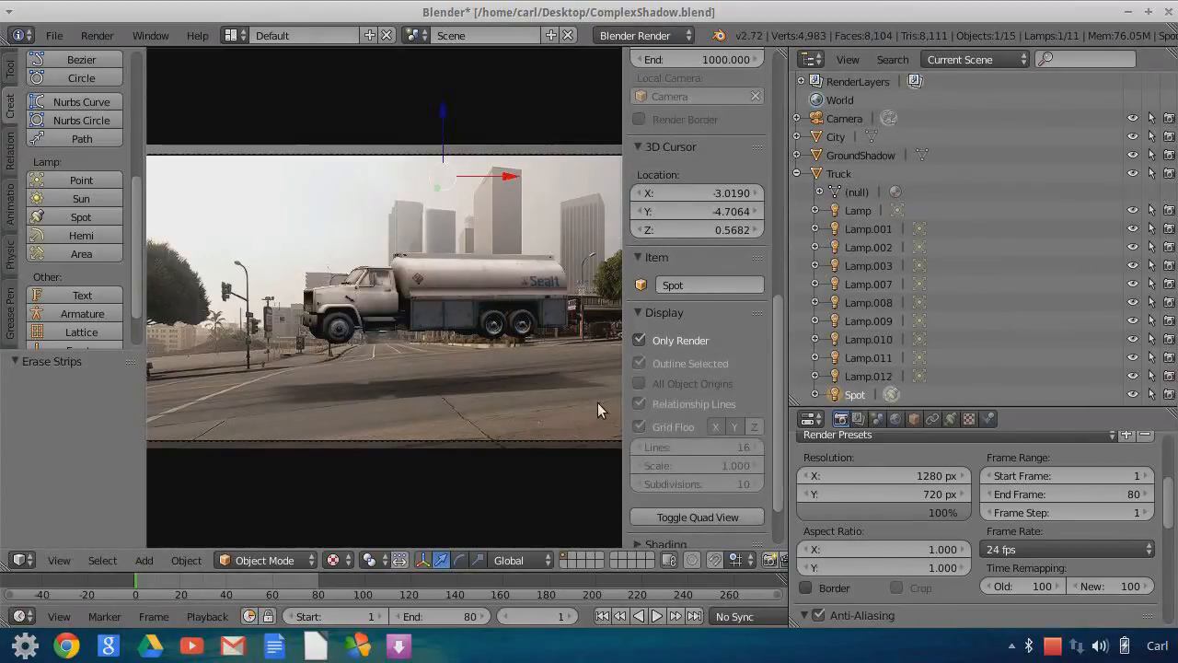
drag(956, 398, 905, 425)
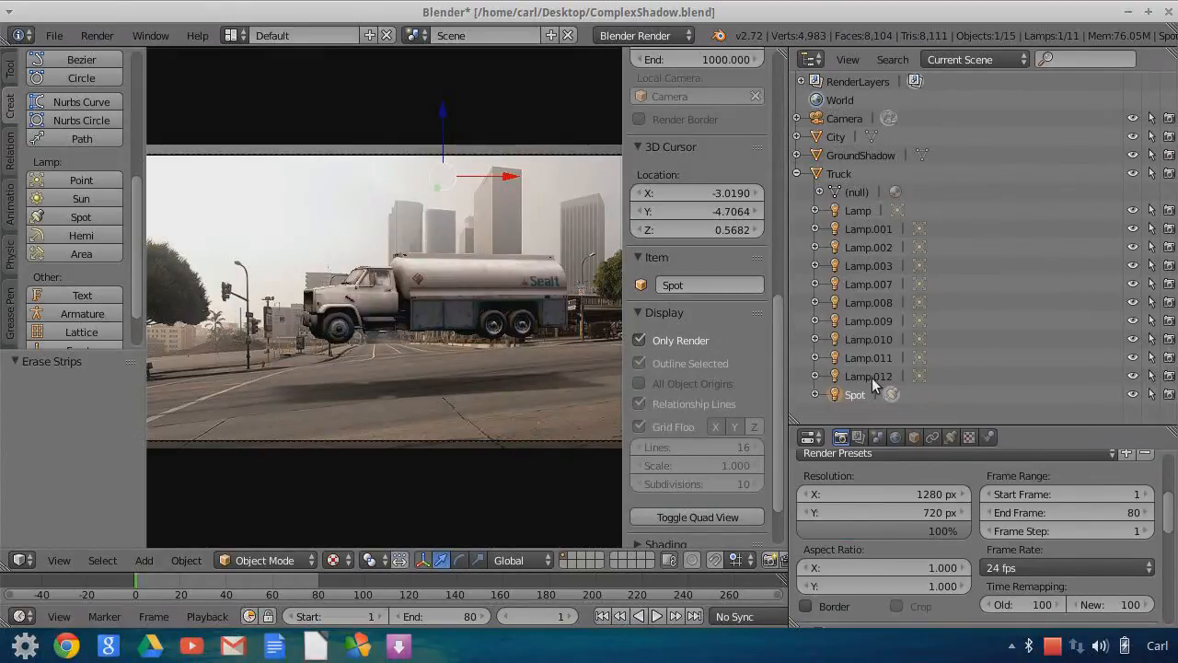
click(953, 438)
drag(972, 424, 971, 208)
click(970, 206)
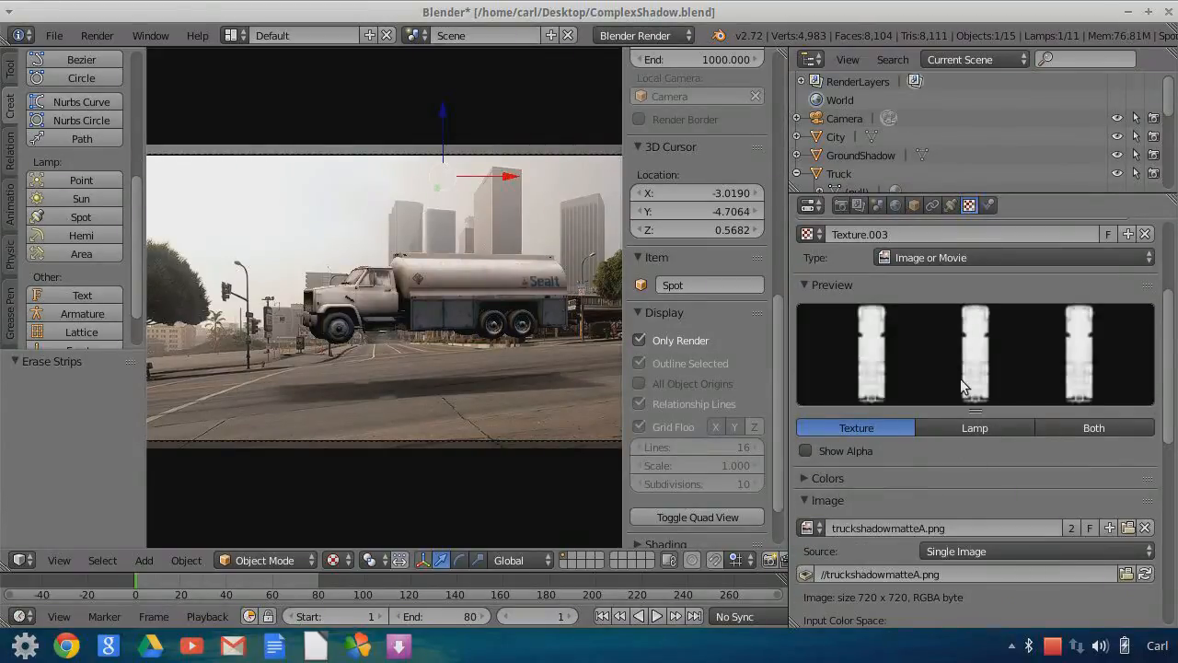
scroll(996, 505, down, 2)
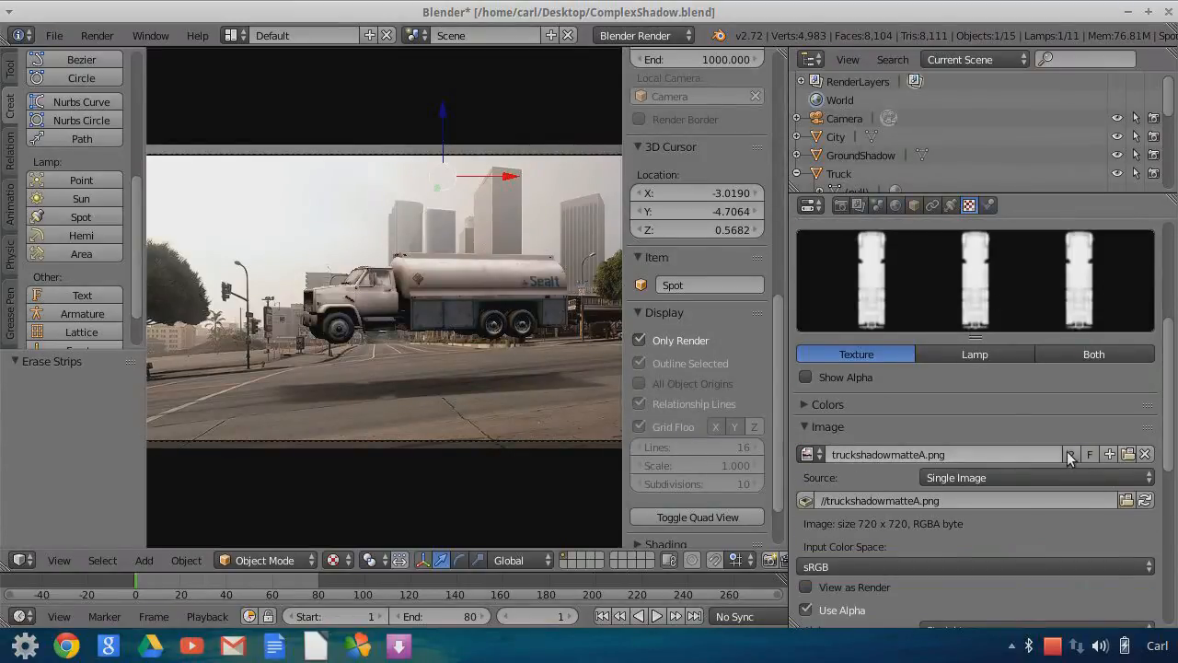
scroll(979, 442, up, 3)
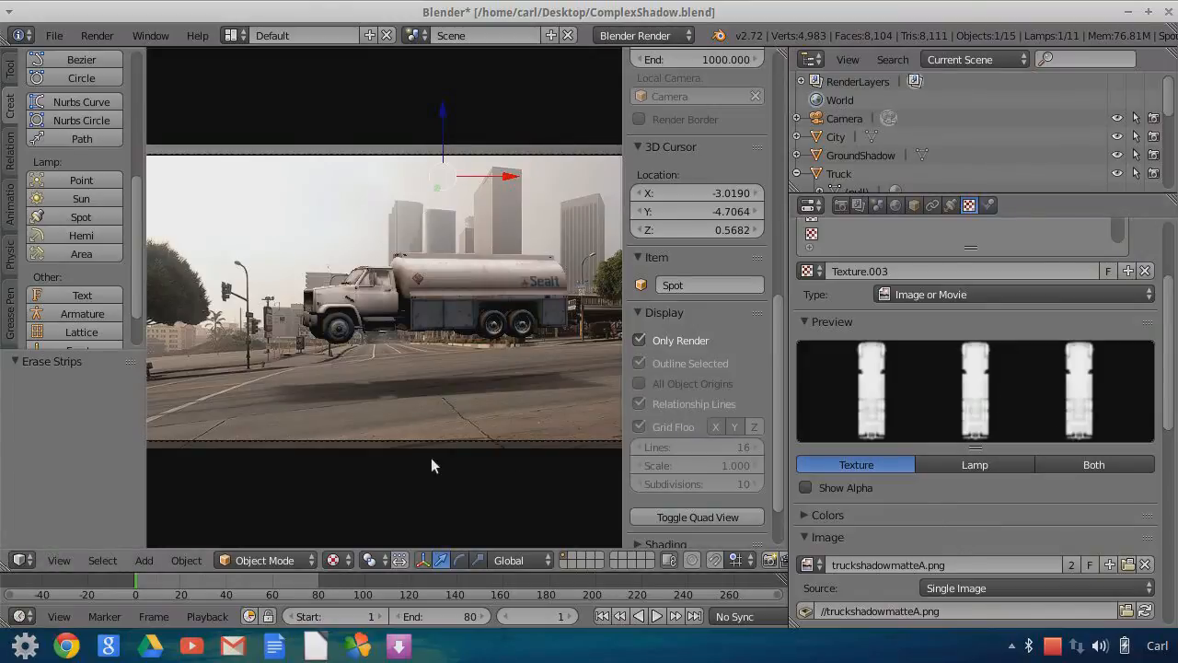
- Assign Material.001 to the GroundShadow object and inspect the projected truck shape on the ground
right_click(410, 395)
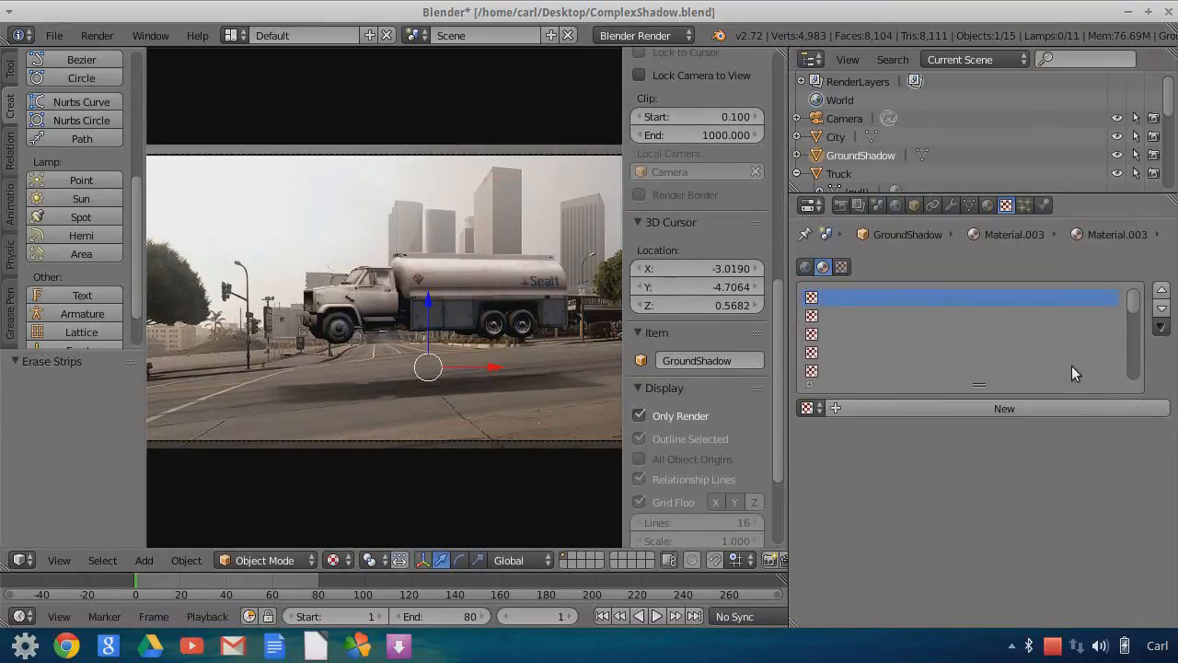
click(988, 205)
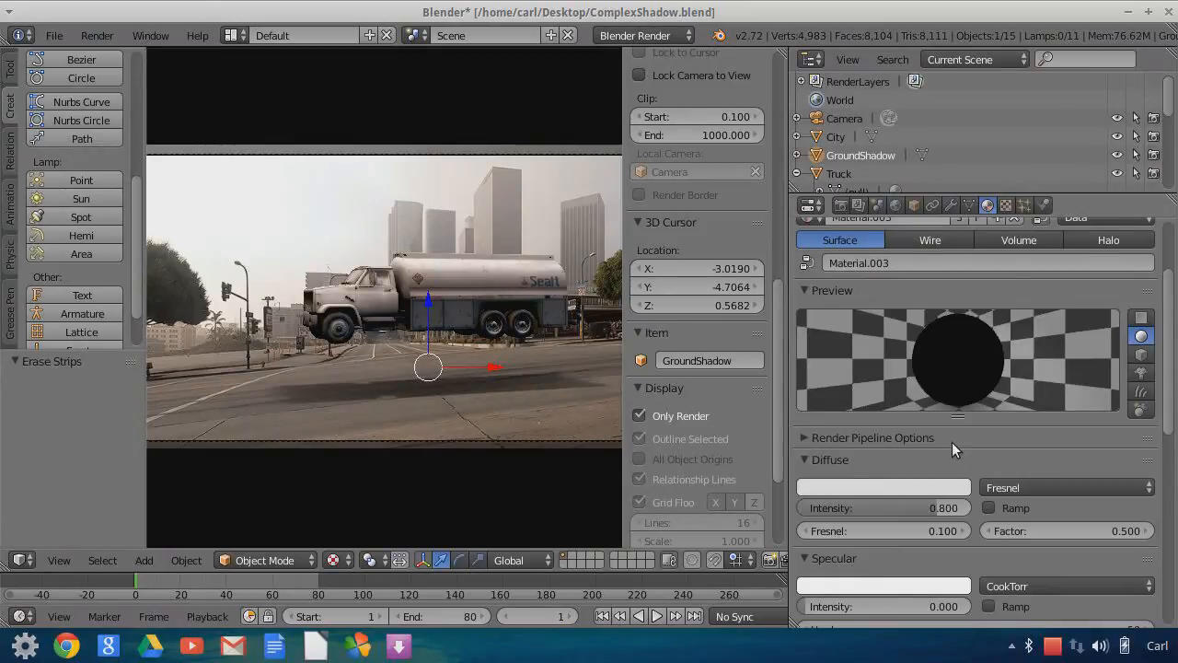
scroll(953, 442, up, 3)
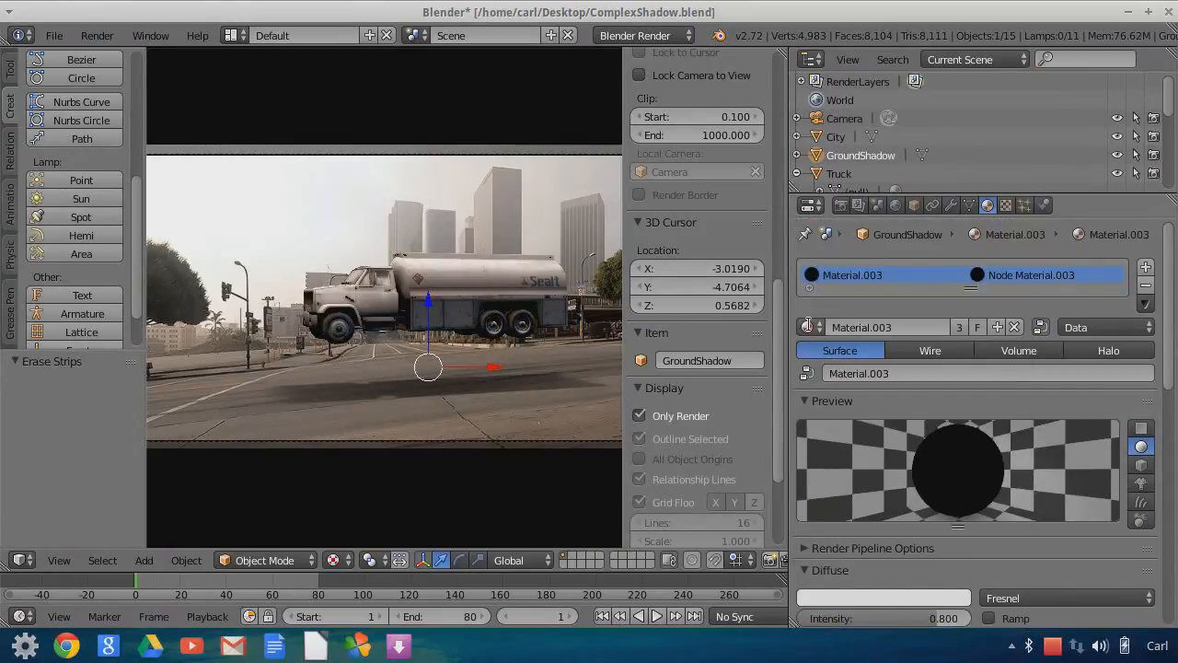
click(812, 327)
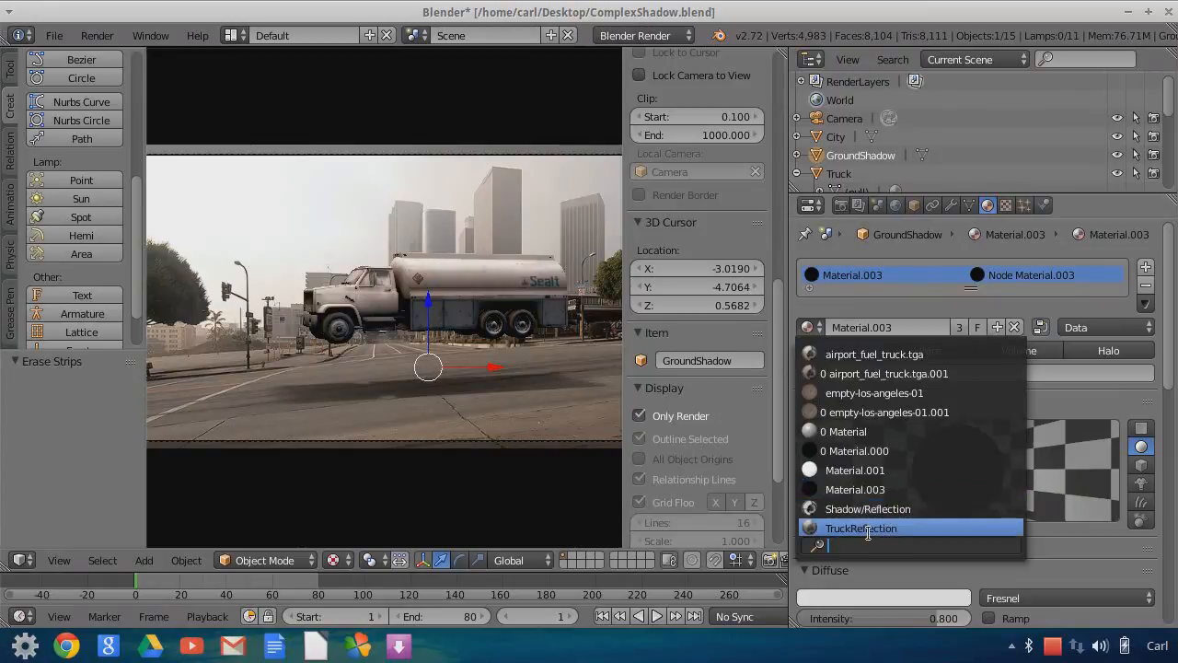
click(856, 471)
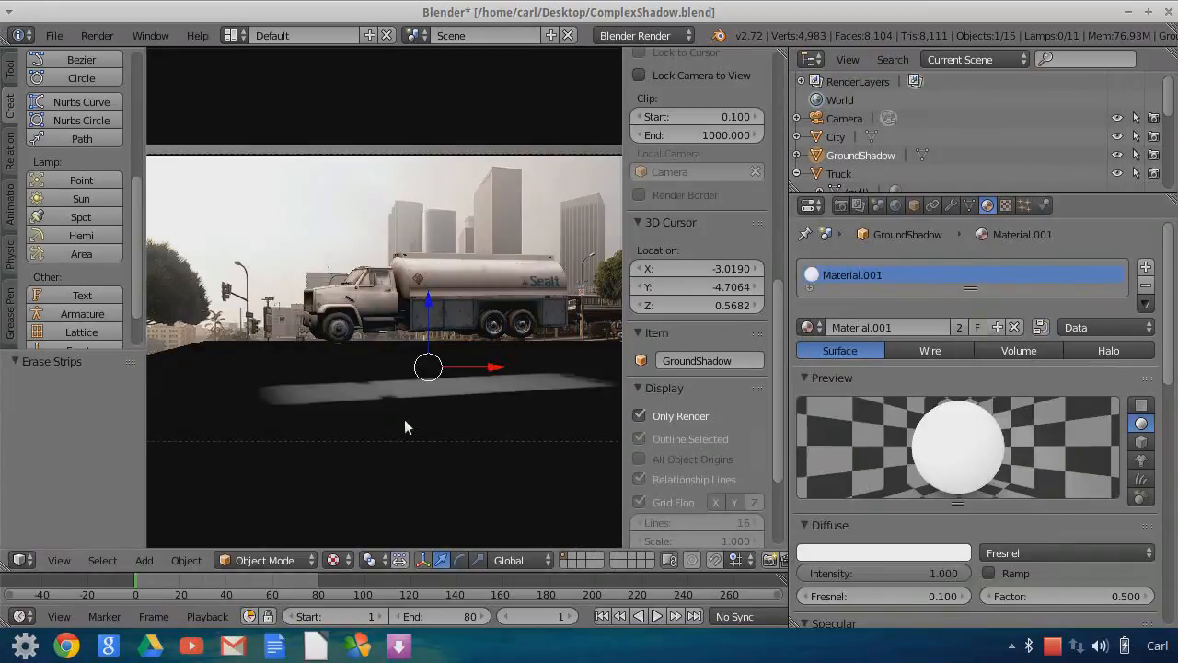
scroll(405, 419, up, 3)
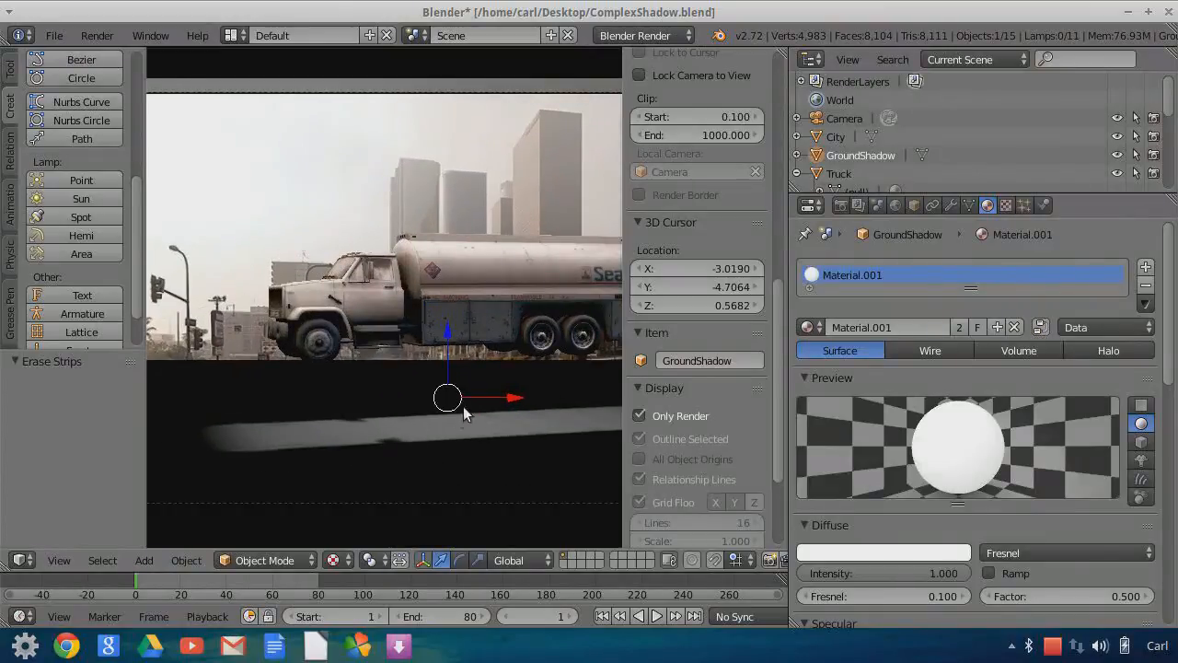
scroll(461, 375, down, 1)
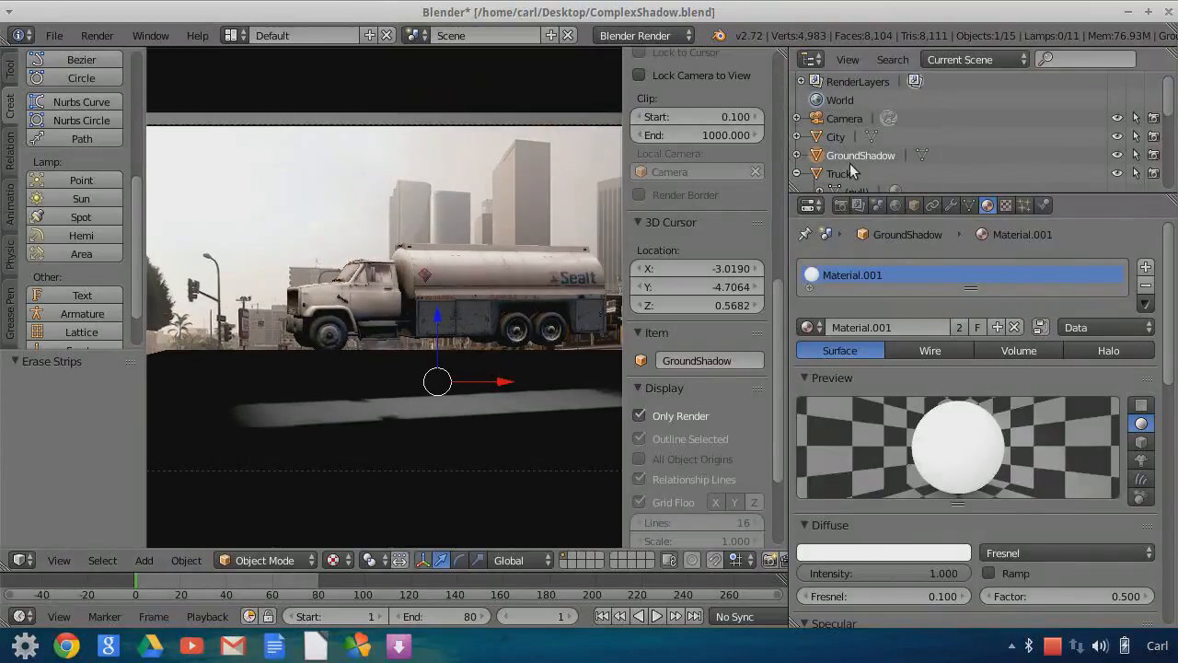
- Select the truck and raise it about 0.9 units along the Z axis
drag(860, 191, 856, 411)
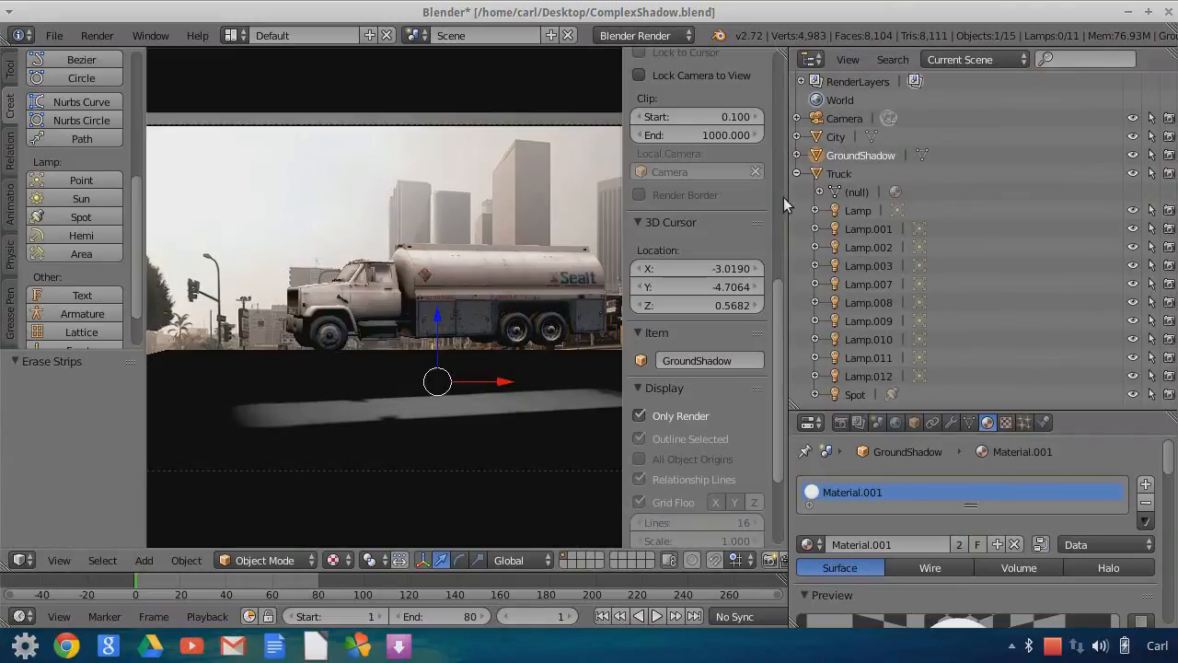
right_click(540, 266)
mouse_move(457, 264)
mouse_down()
mouse_move(460, 181)
mouse_move(460, 280)
mouse_move(443, 333)
mouse_move(444, 255)
mouse_up()
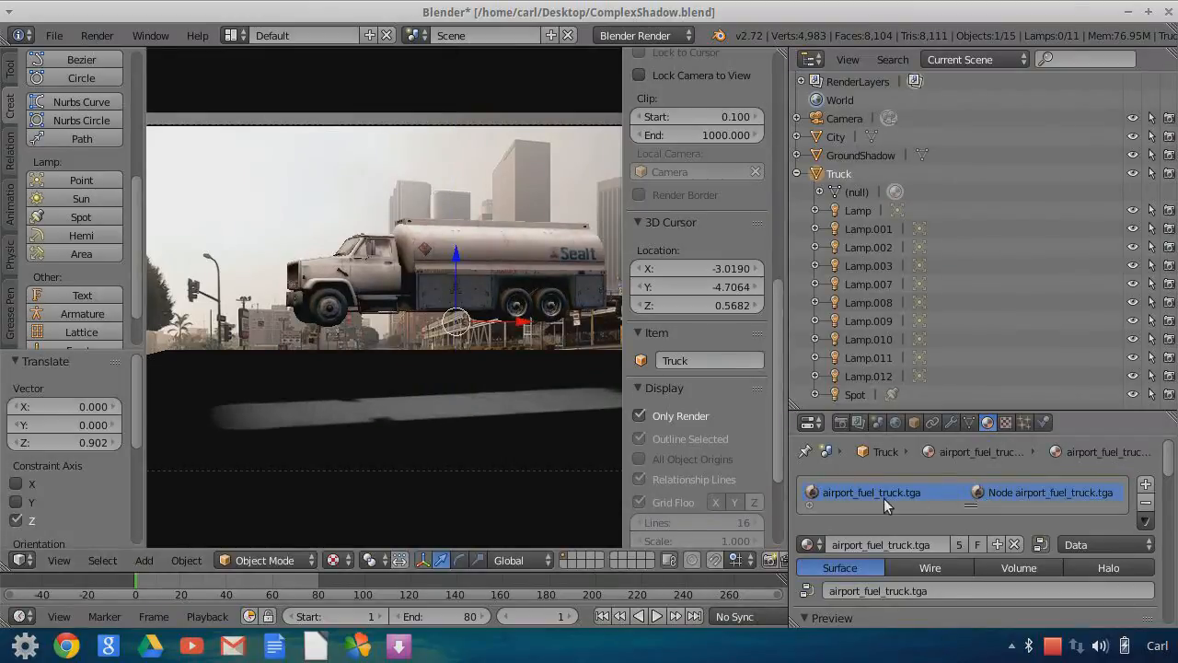
drag(865, 412, 865, 213)
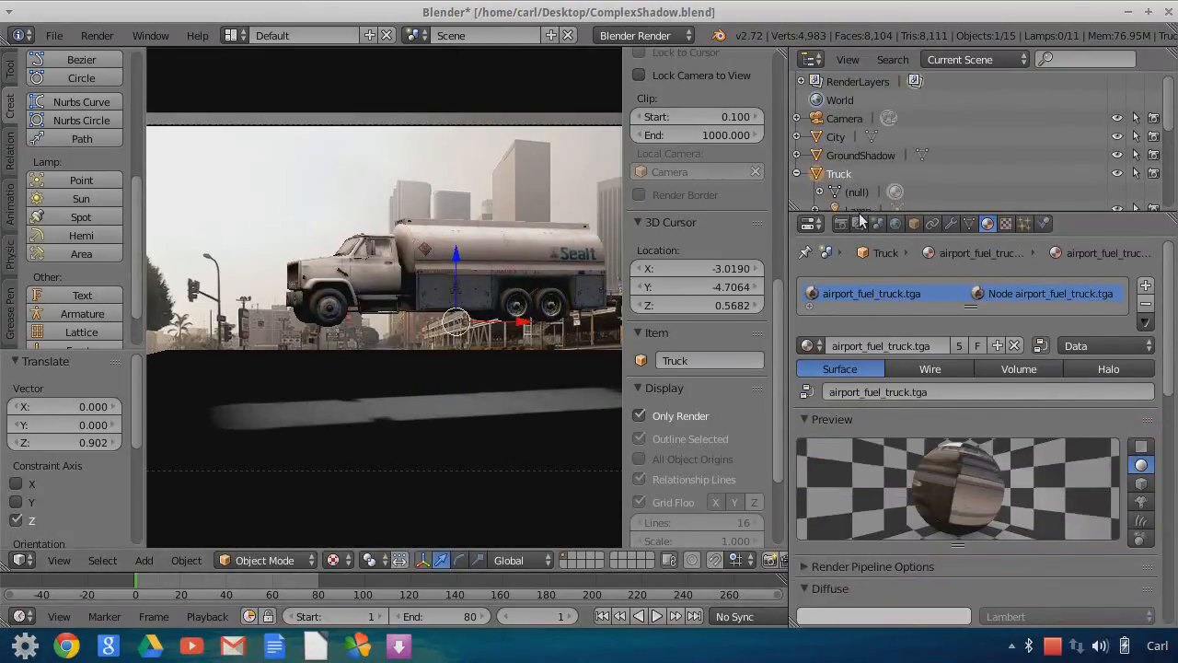
click(812, 348)
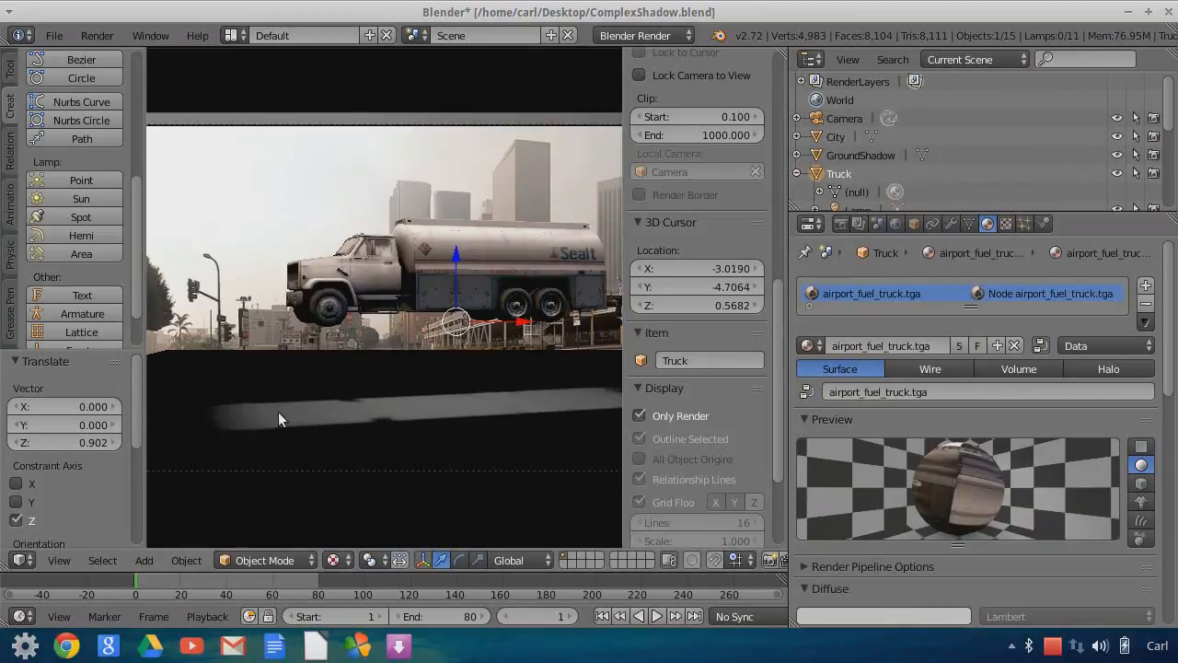
click(808, 345)
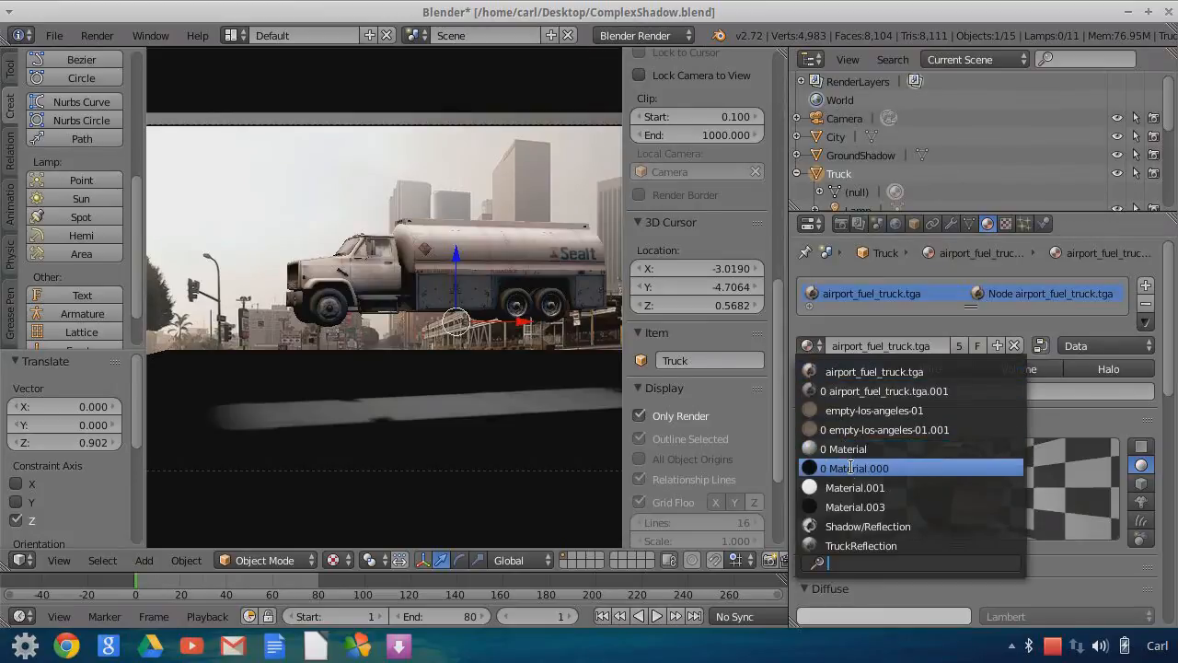
click(942, 505)
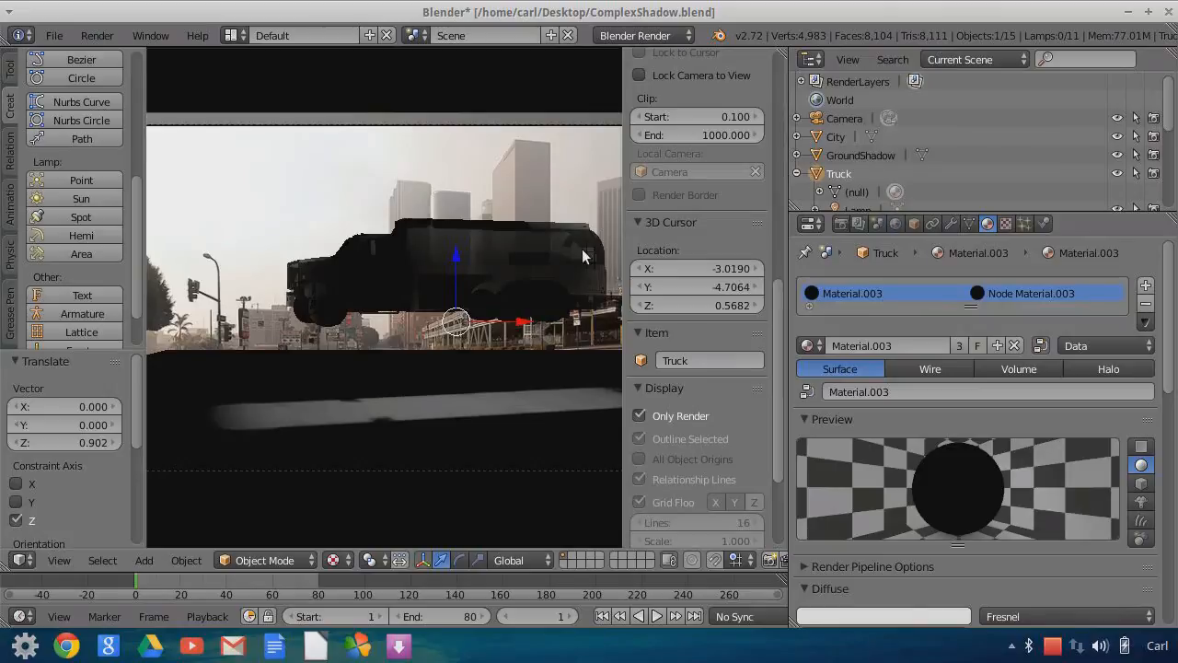
key(ctrl+z)
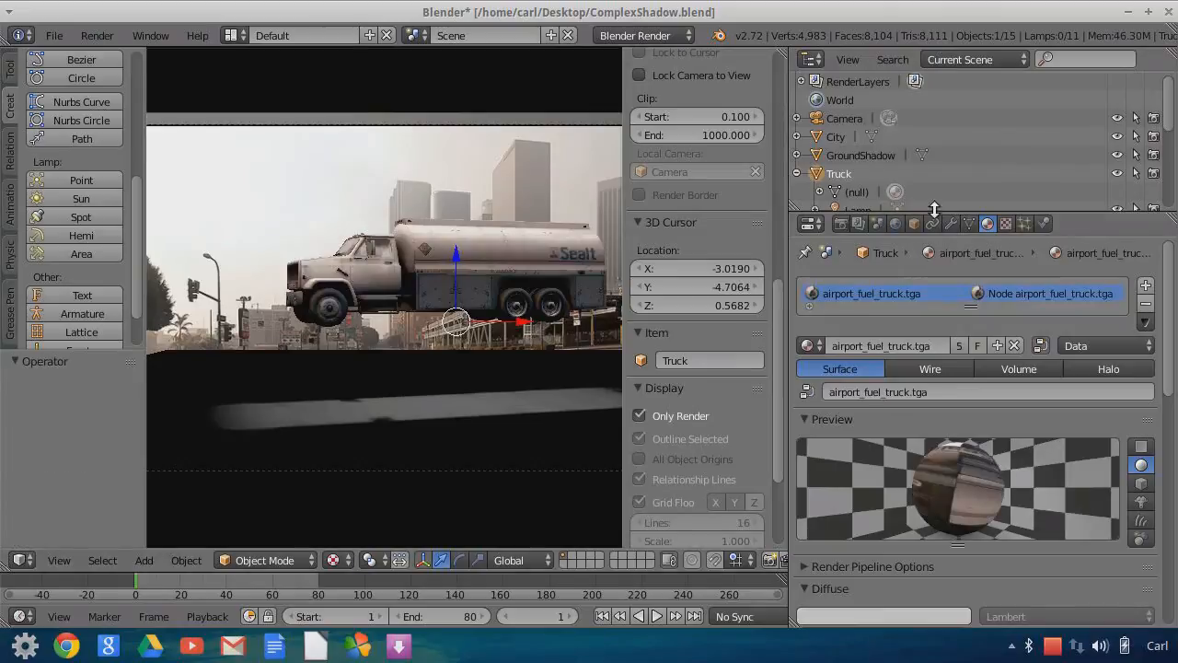
- Assign Material.003 to the GroundShadow object again and inspect the truck's shadow on the road
drag(930, 237, 930, 330)
click(861, 155)
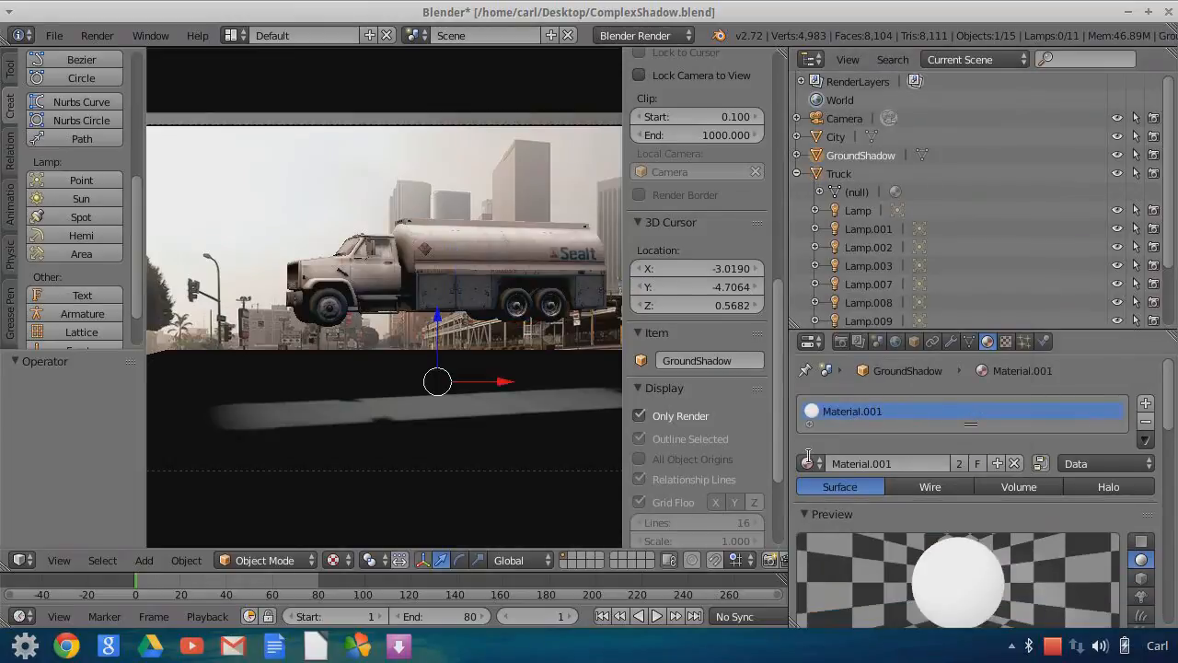
click(808, 463)
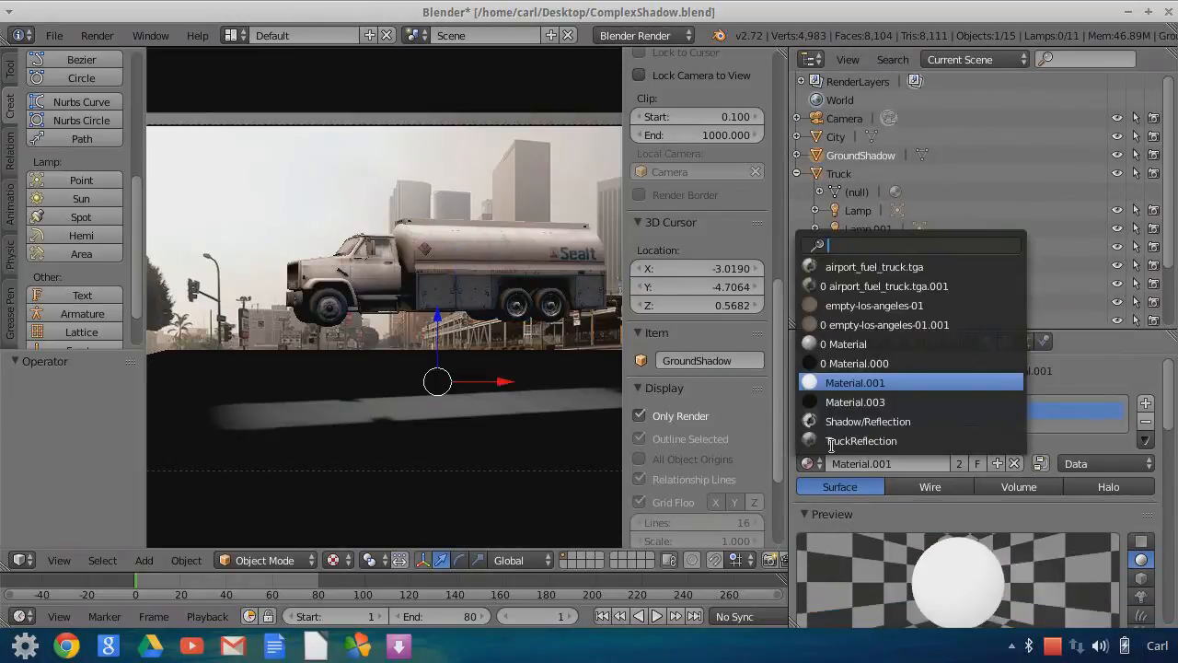
click(856, 402)
scroll(383, 352, down, 2)
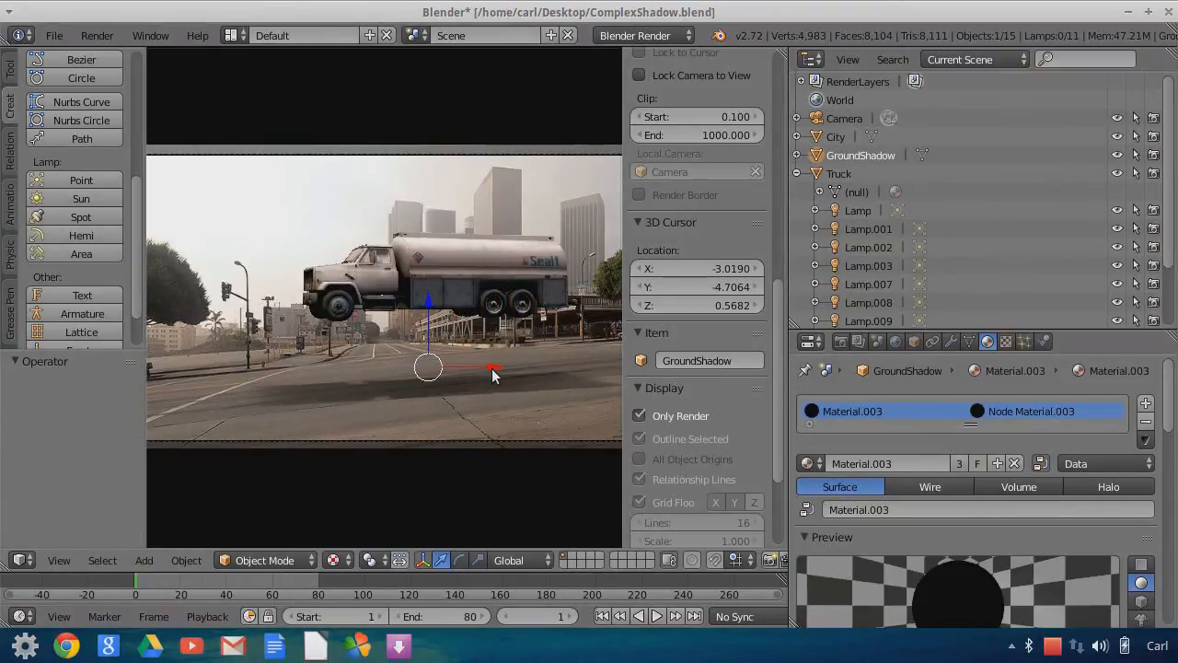
scroll(534, 423, up, 2)
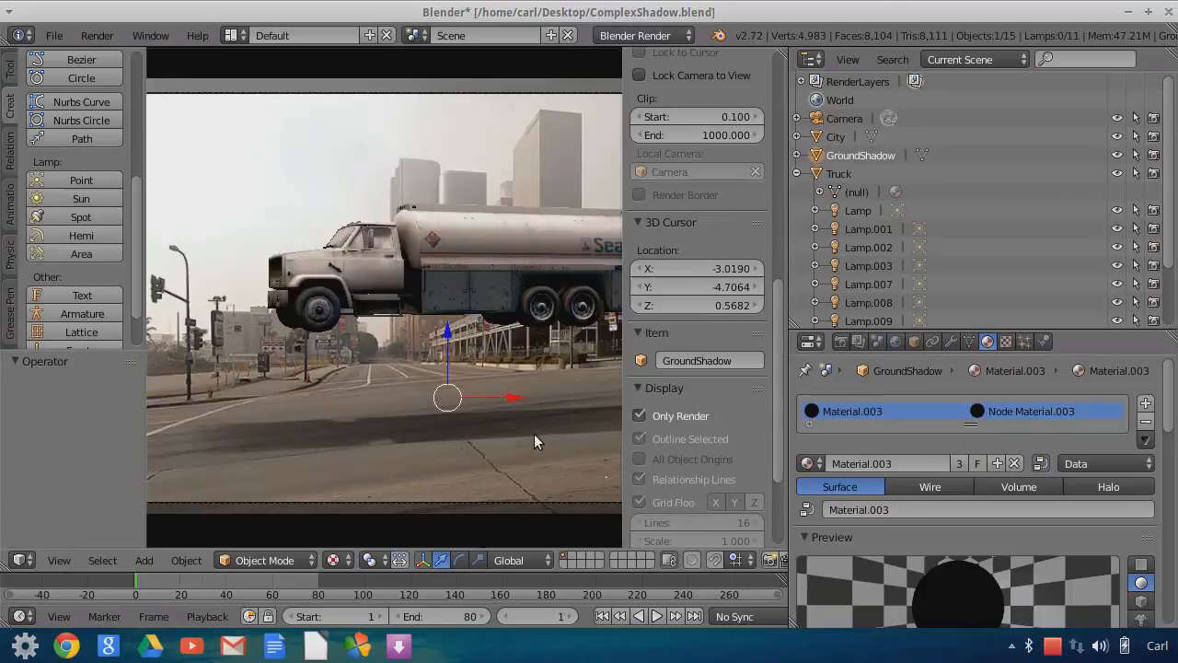
scroll(534, 434, down, 2)
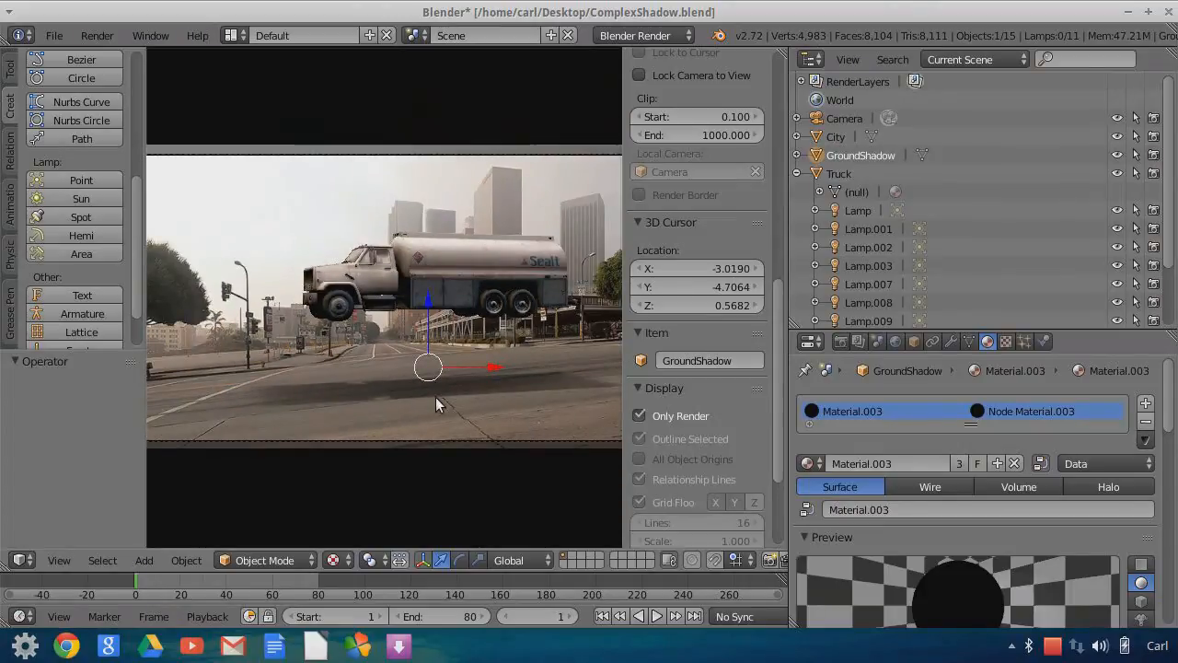
scroll(493, 366, down, 1)
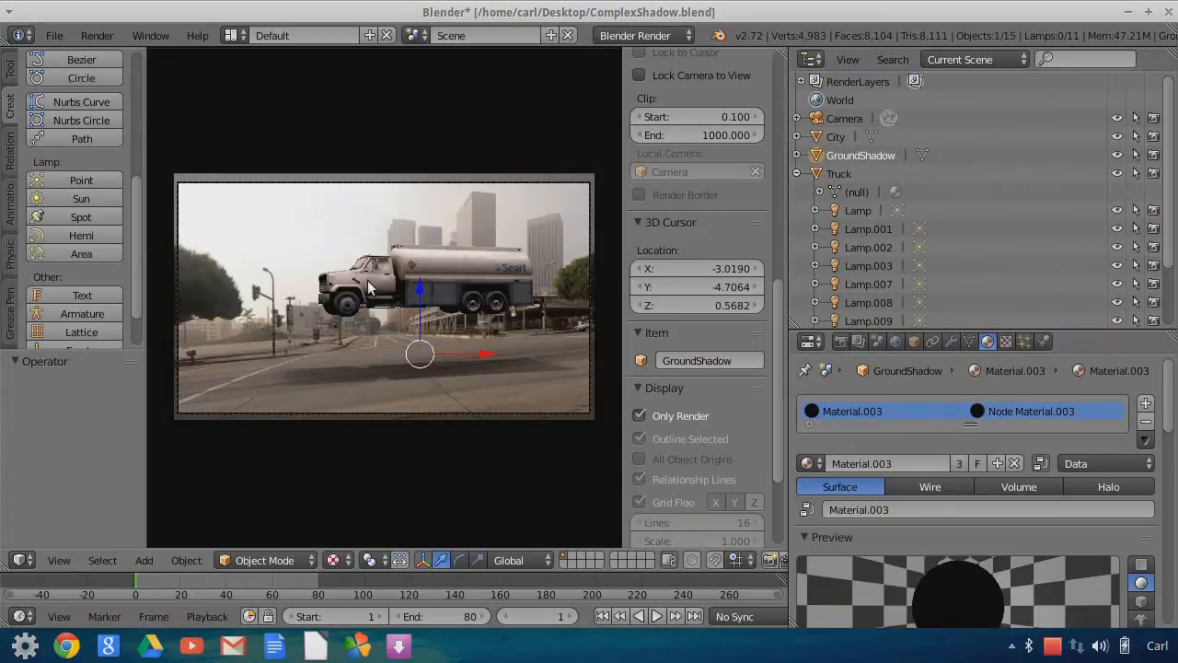
- Switch to the Monkey scene, set the viewport shading to Solid and view the monkey head and plane from an angle
click(417, 35)
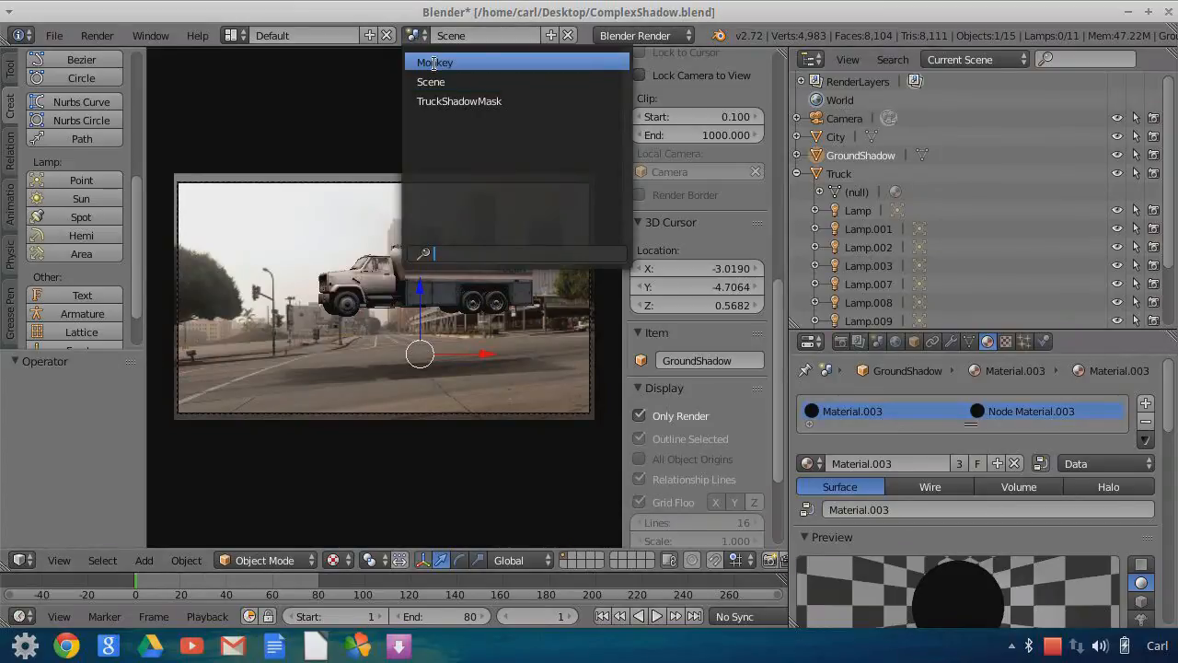
click(435, 62)
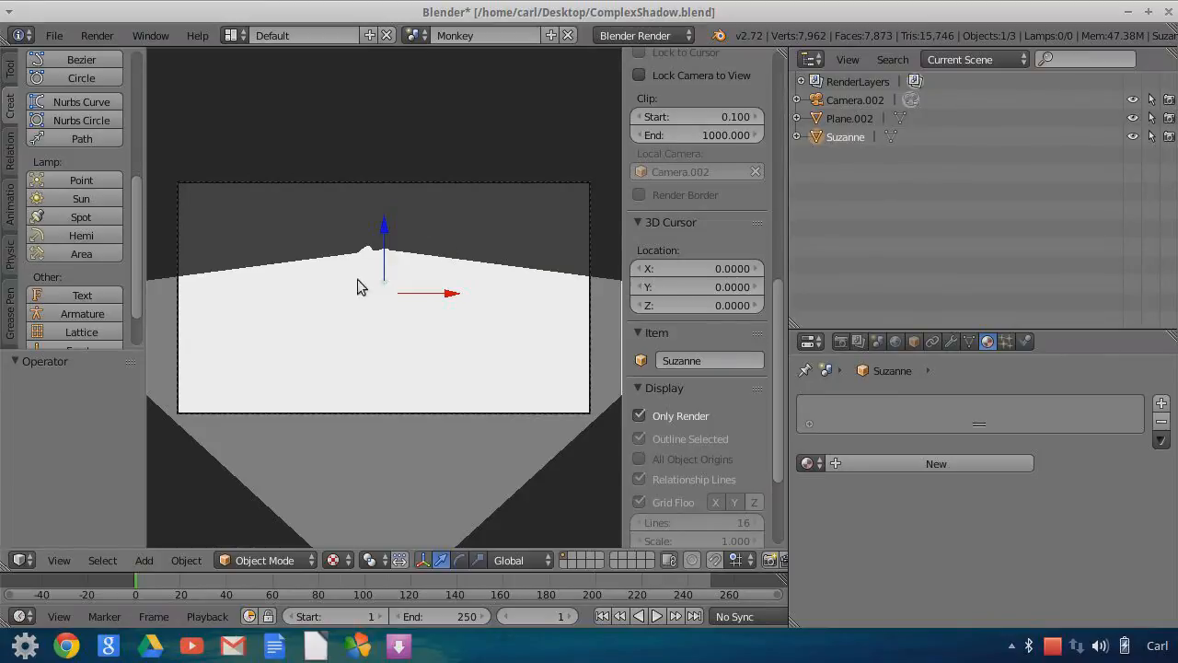
click(335, 559)
click(355, 497)
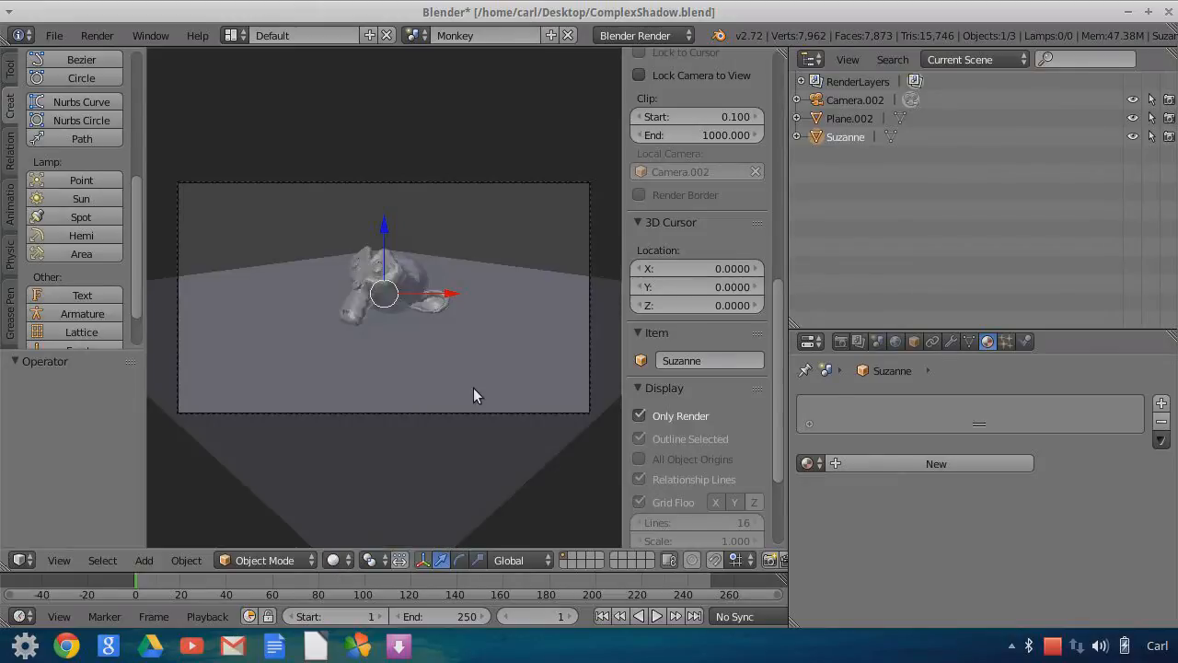
scroll(461, 343, up, 3)
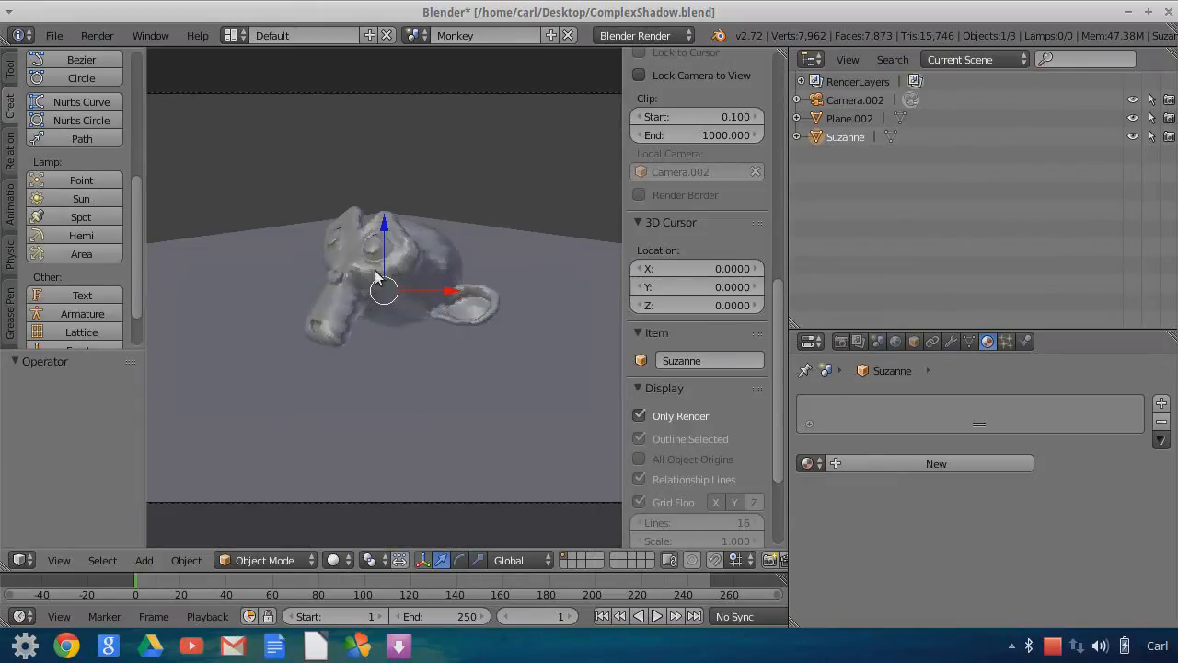
middle_drag(385, 276, 435, 399)
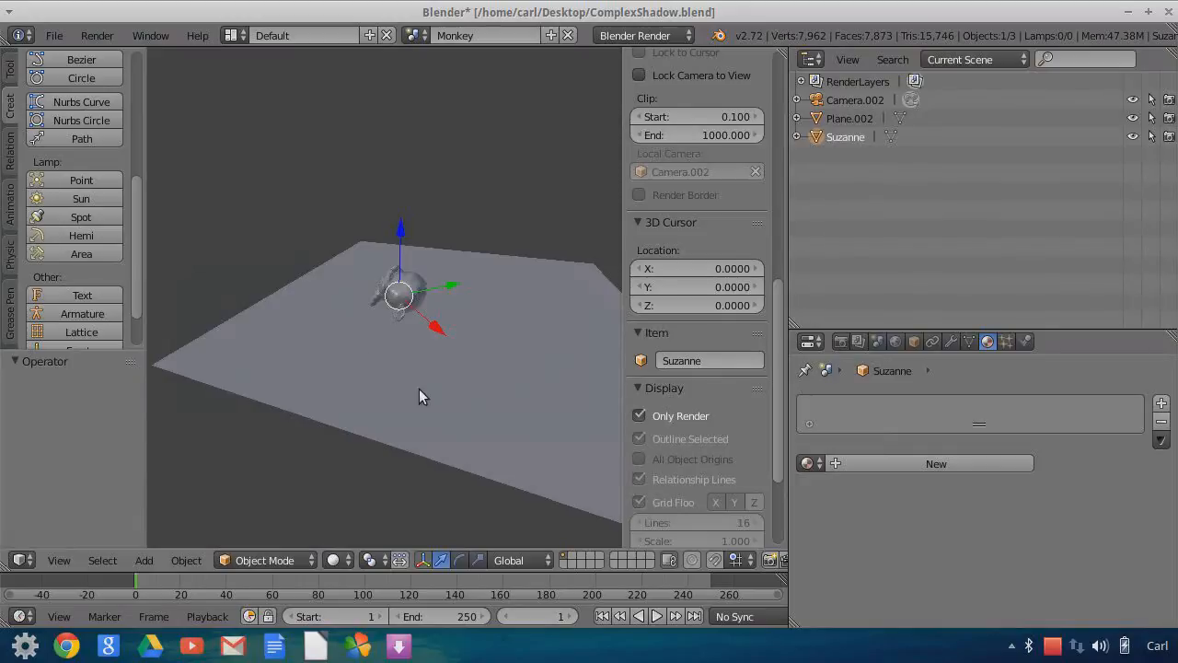
- Set the viewport shading to Texture to view the monkey head and plane
middle_drag(327, 400, 459, 405)
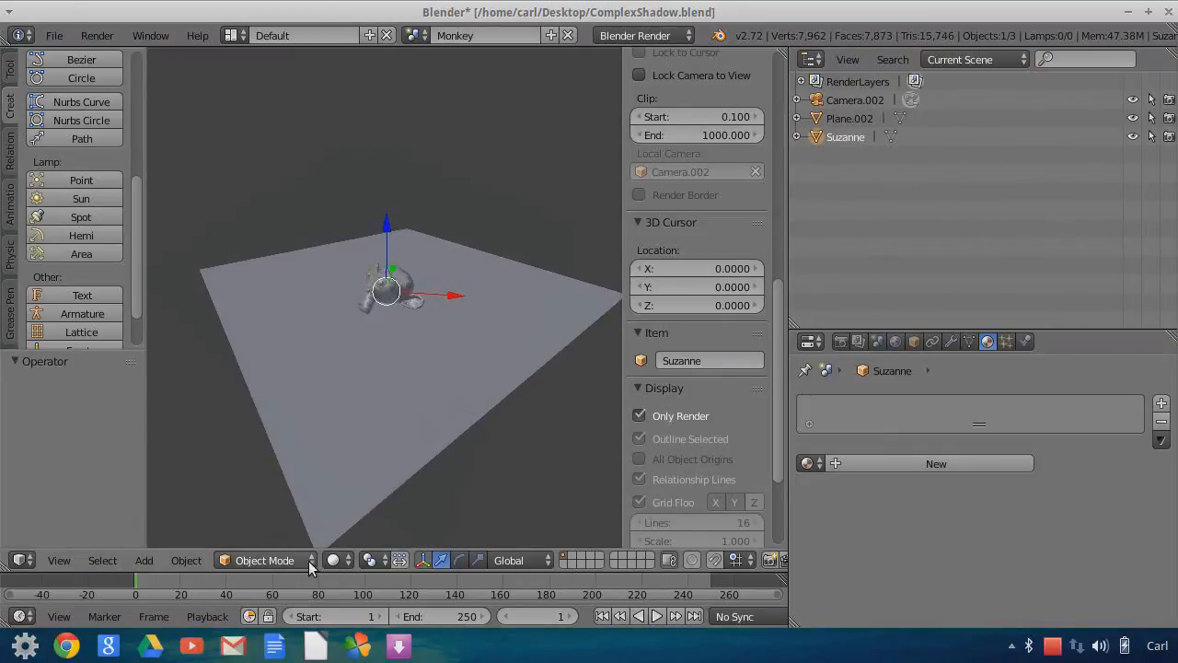
click(340, 565)
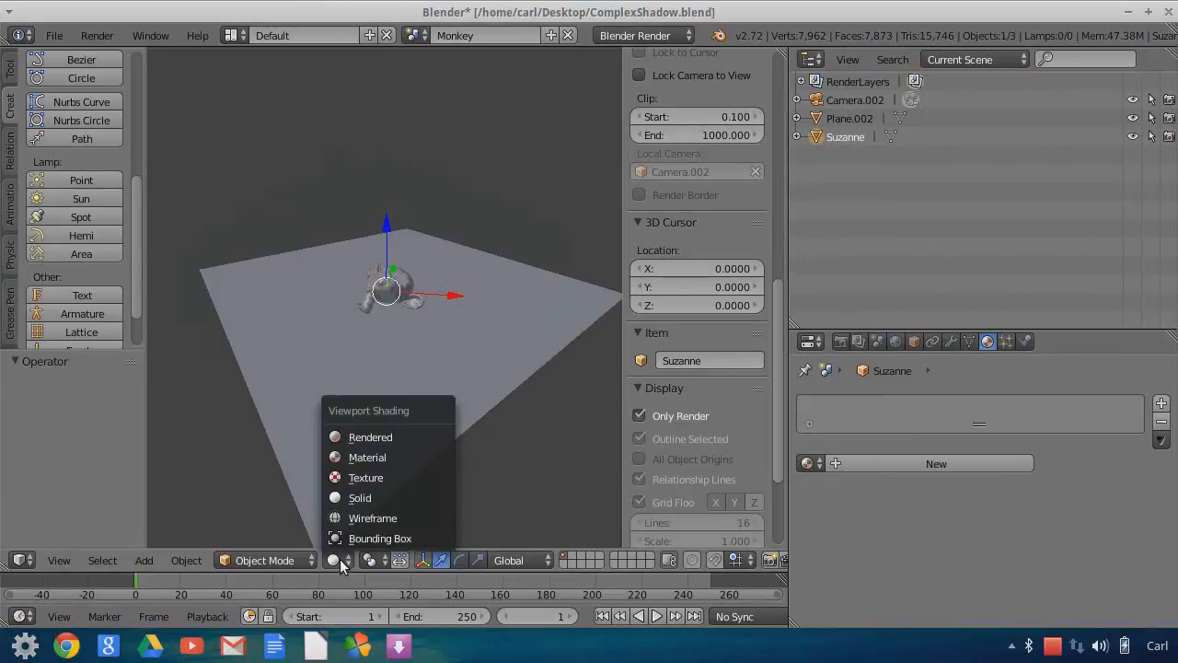
click(350, 475)
scroll(452, 439, up, 2)
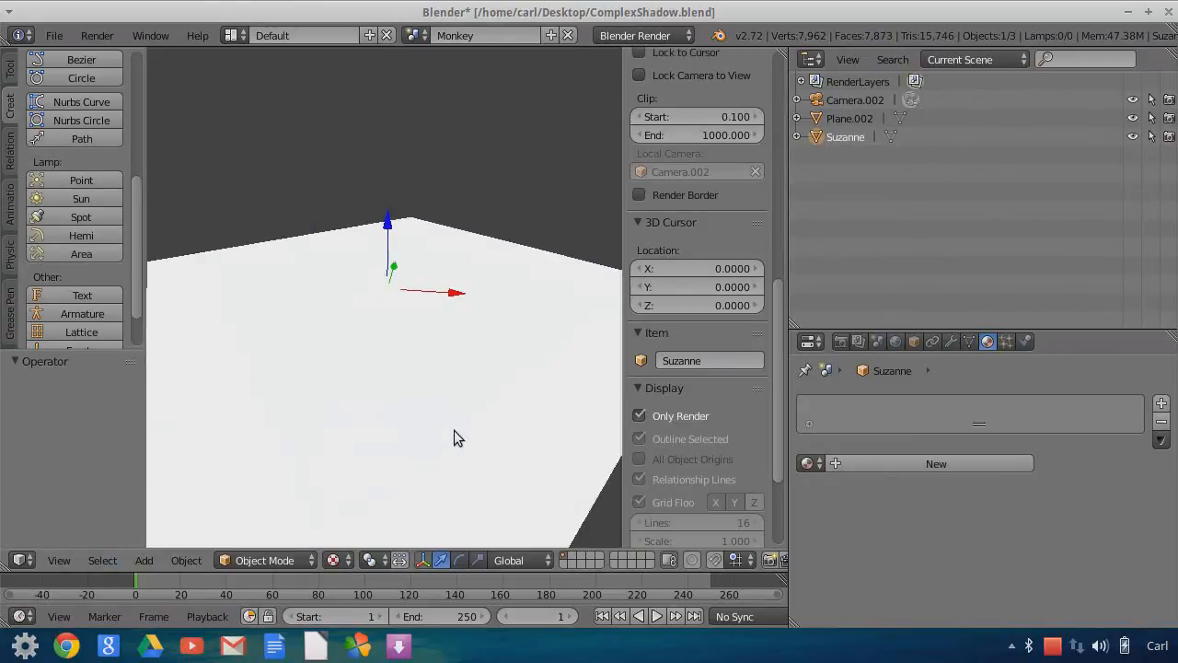
drag(927, 329, 925, 410)
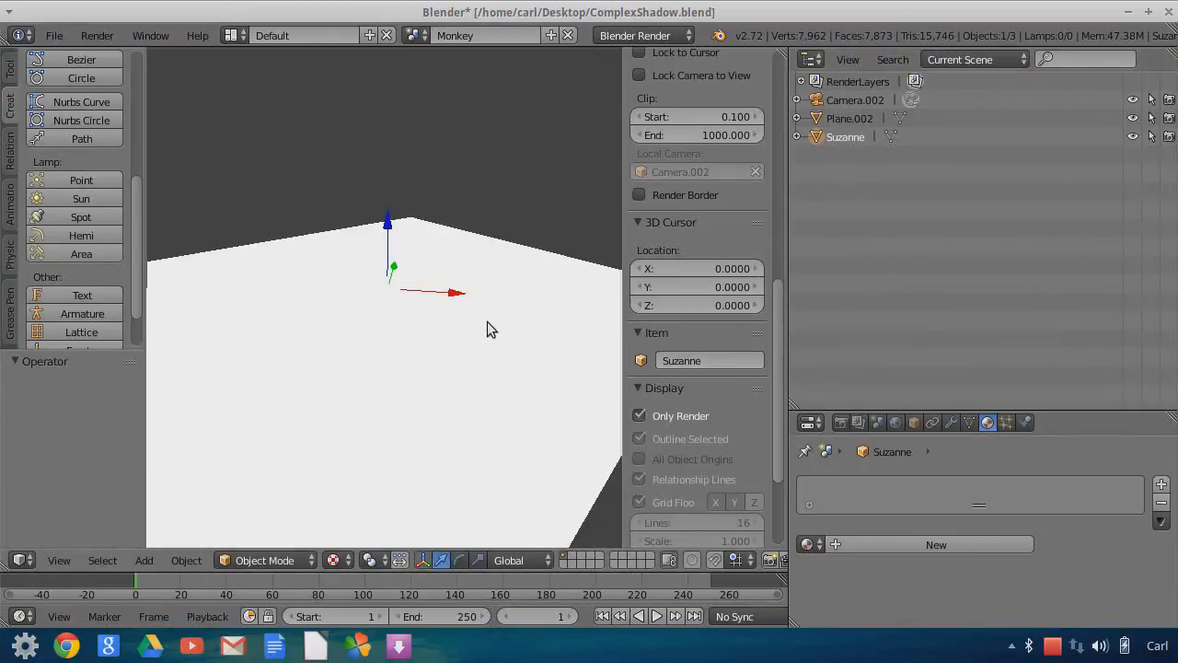
scroll(439, 319, down, 1)
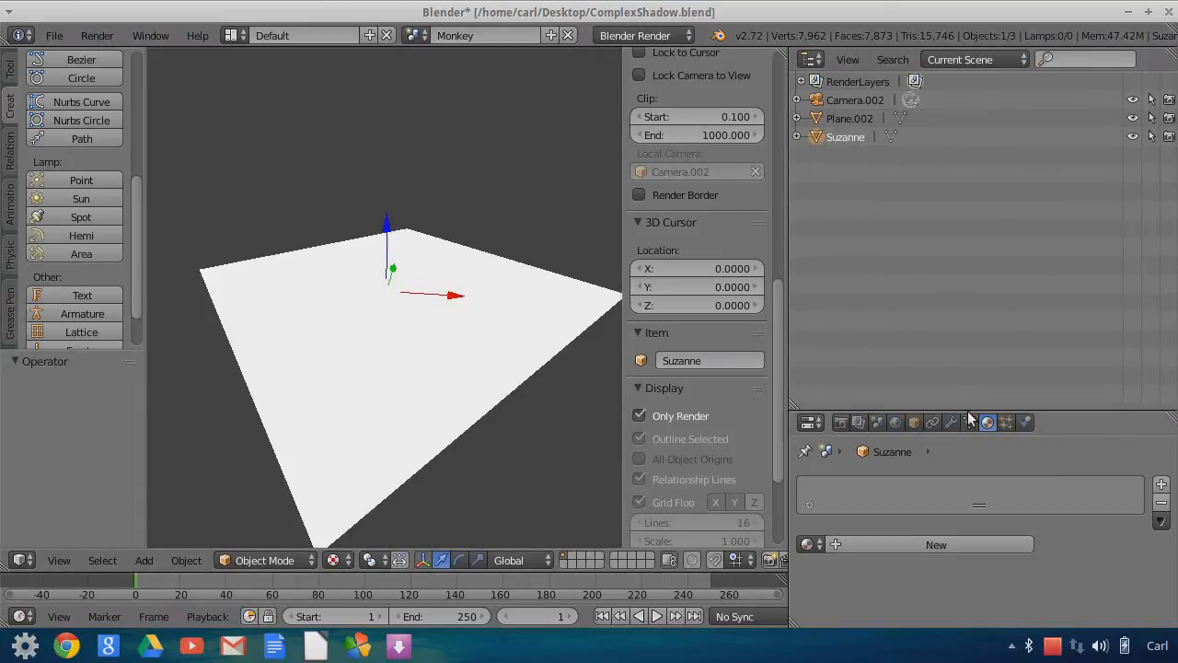
- Enlarge the material settings area, create a new material for Suzanne and make it Shadeless
drag(969, 412, 967, 239)
click(912, 373)
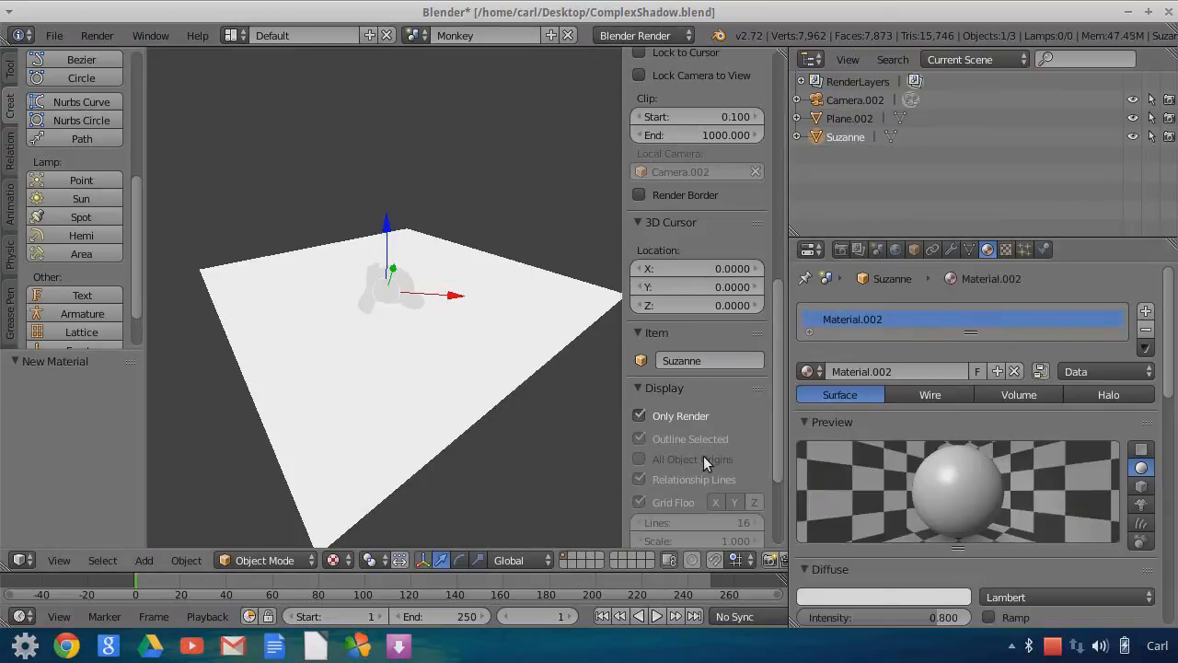
scroll(976, 480, down, 2)
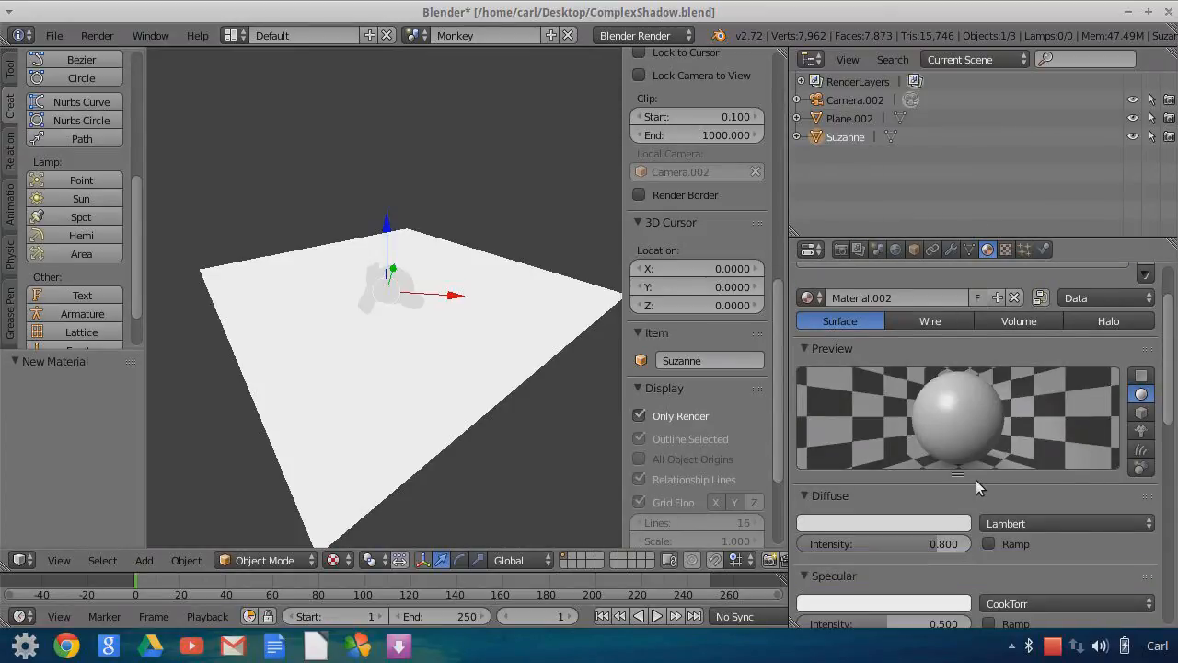
scroll(976, 480, down, 4)
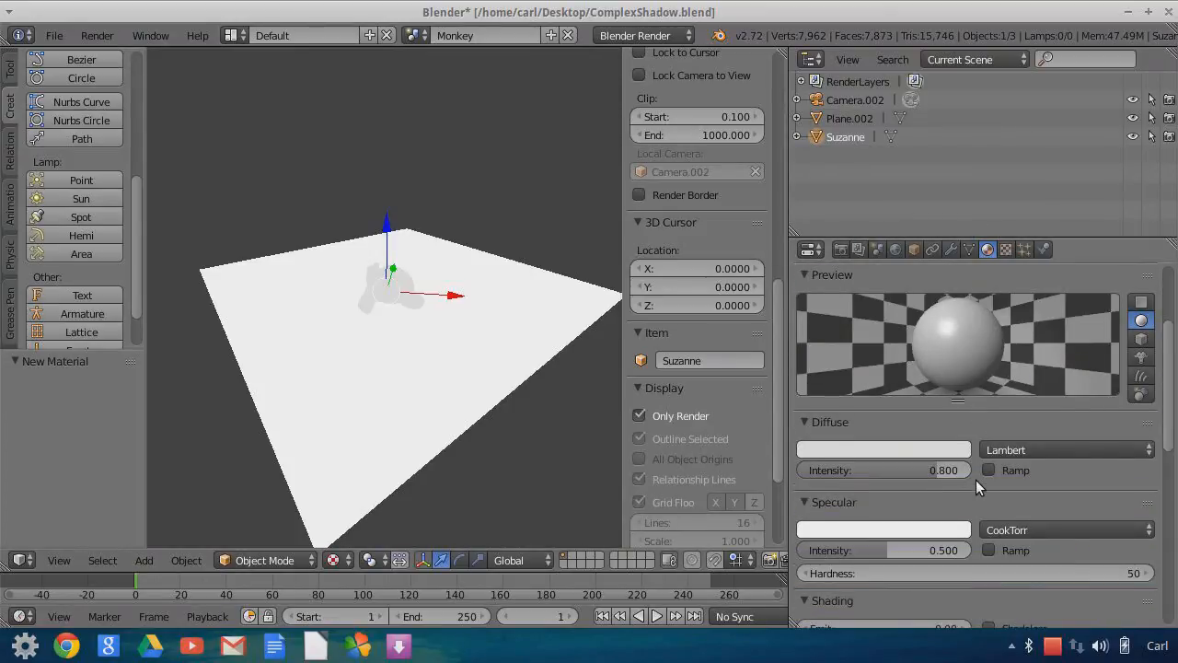
scroll(975, 480, down, 1)
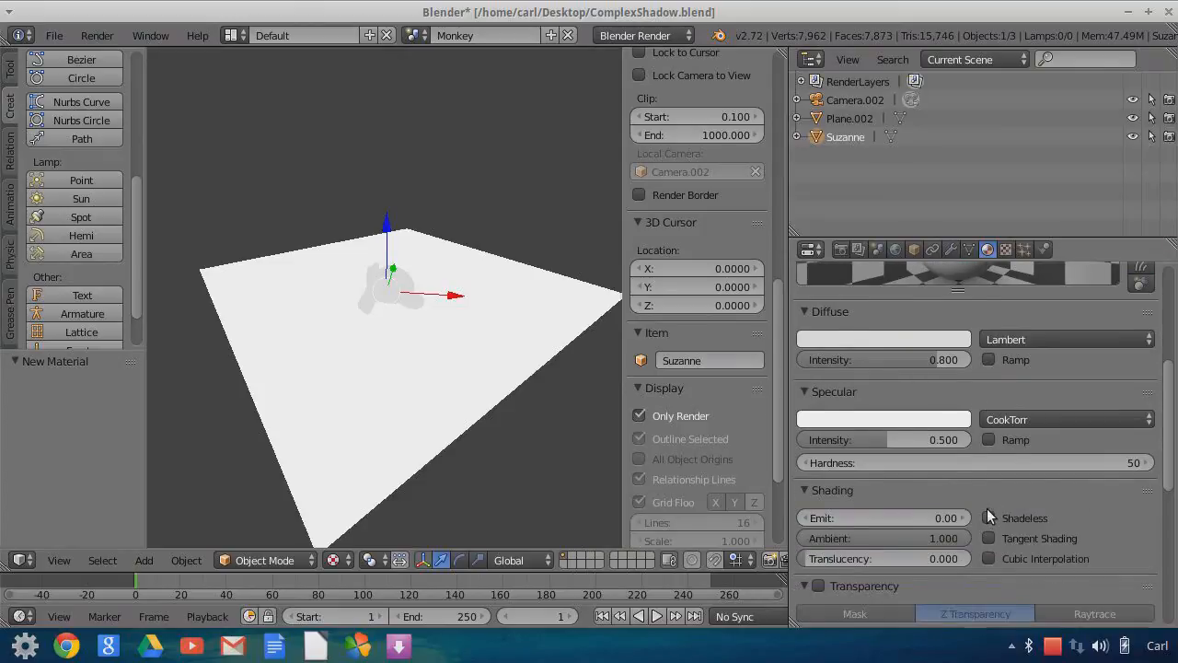
click(990, 517)
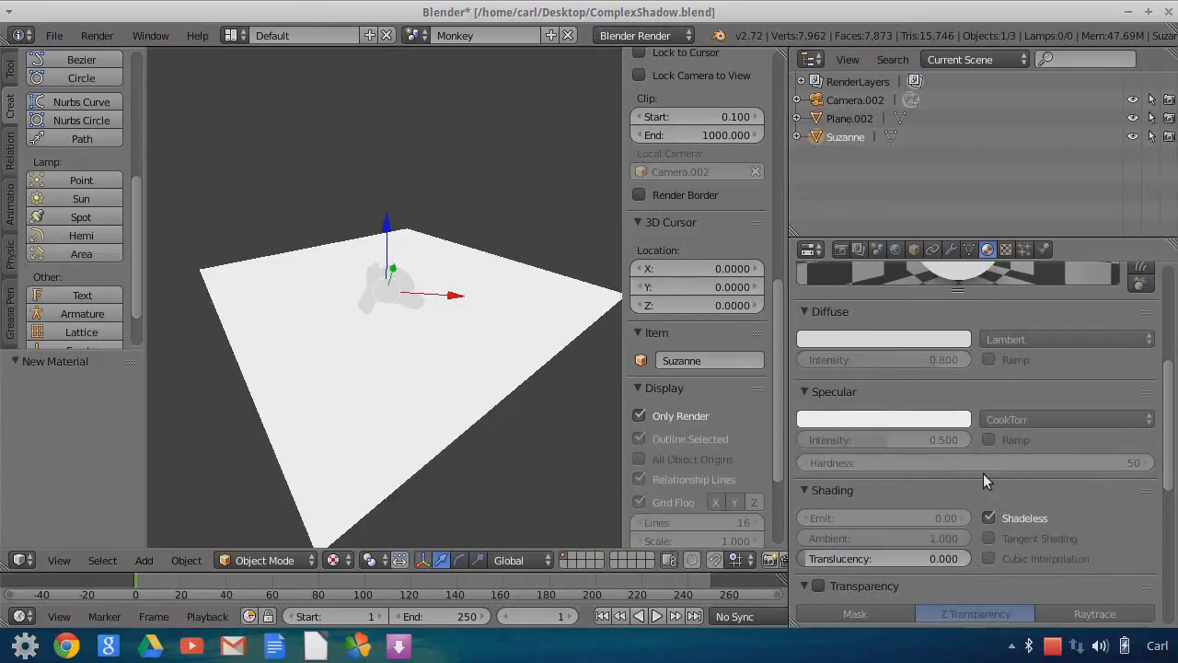
scroll(419, 336, up, 3)
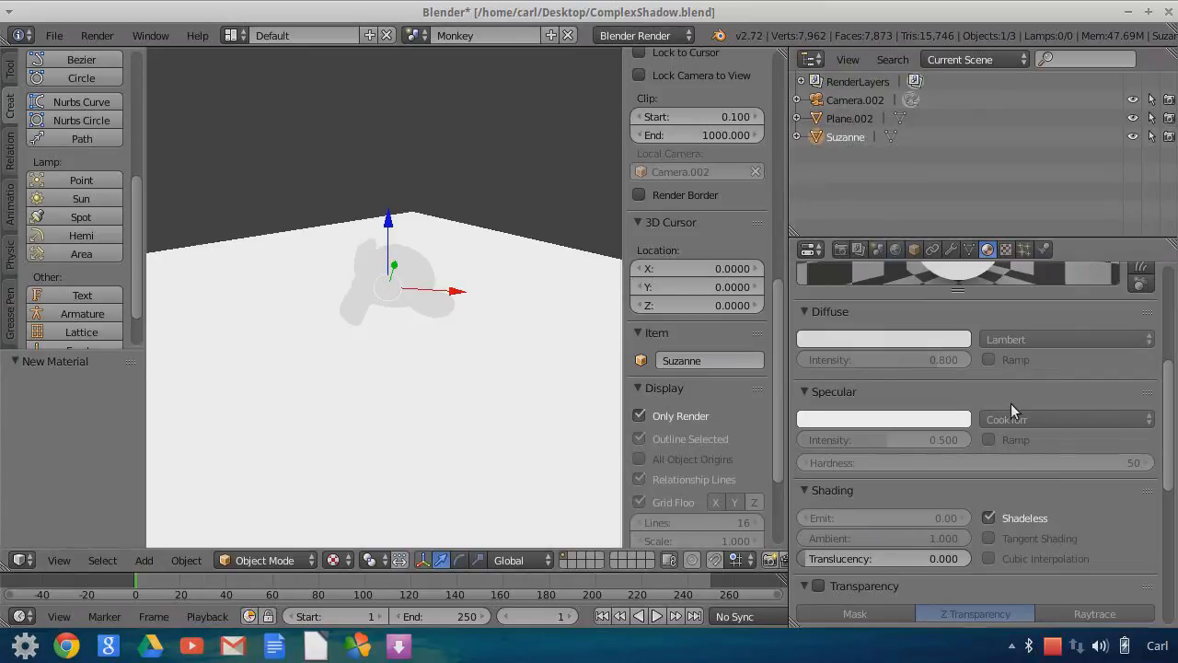
scroll(1021, 415, up, 7)
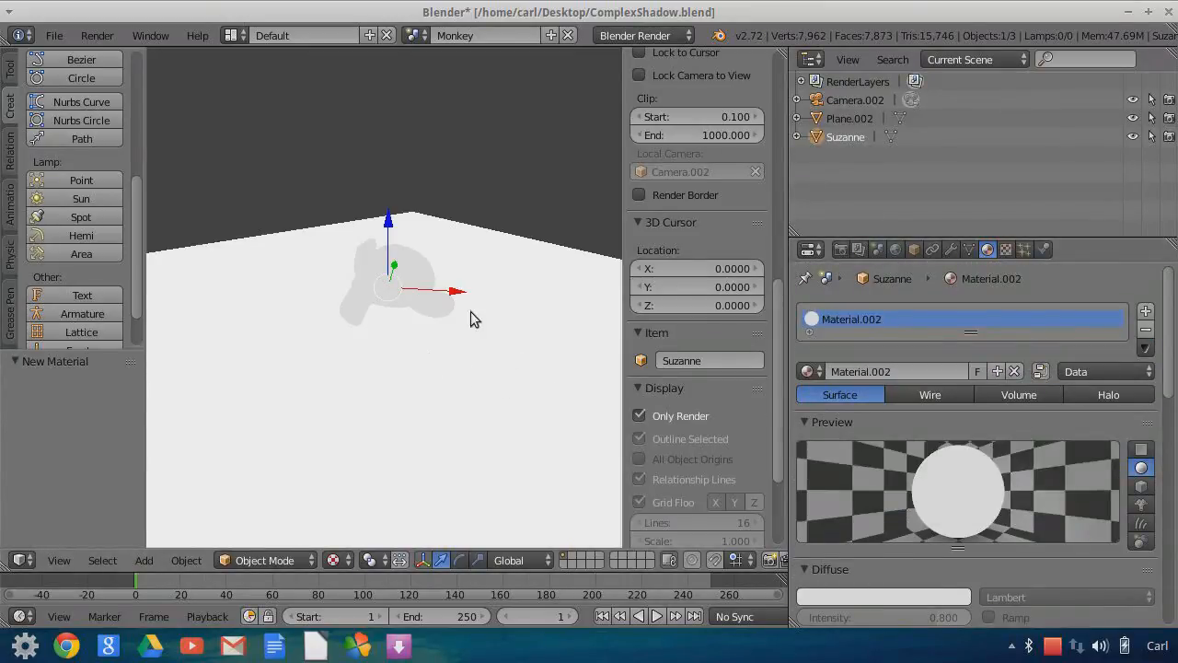
middle_drag(489, 316, 401, 317)
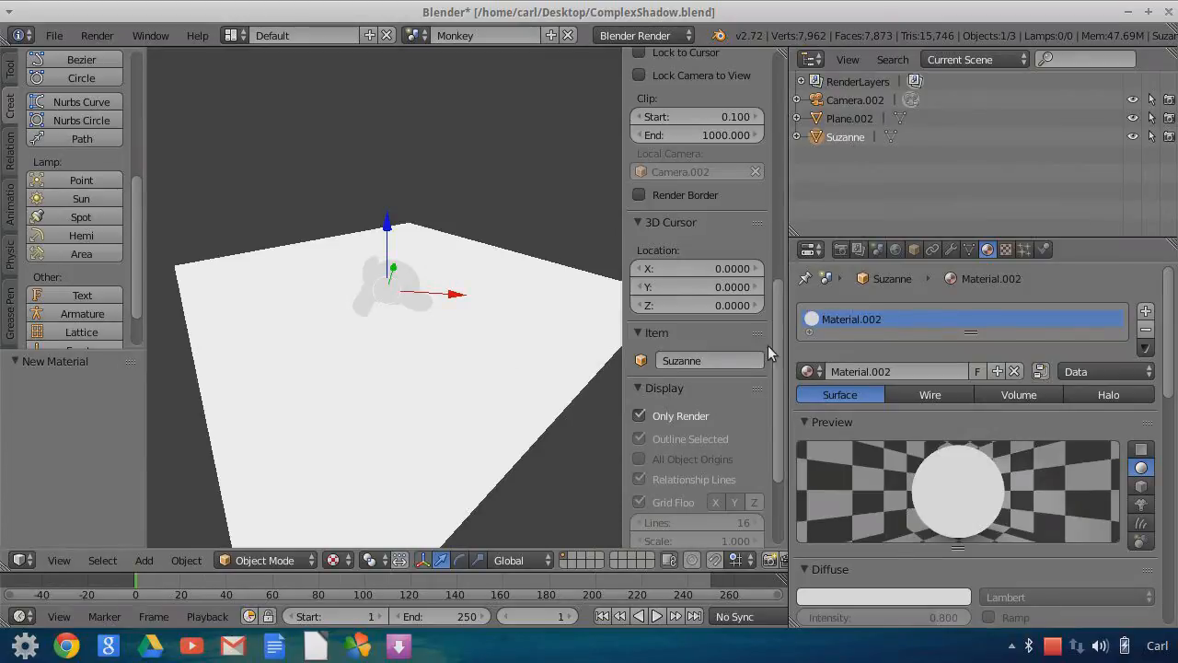
right_click(474, 340)
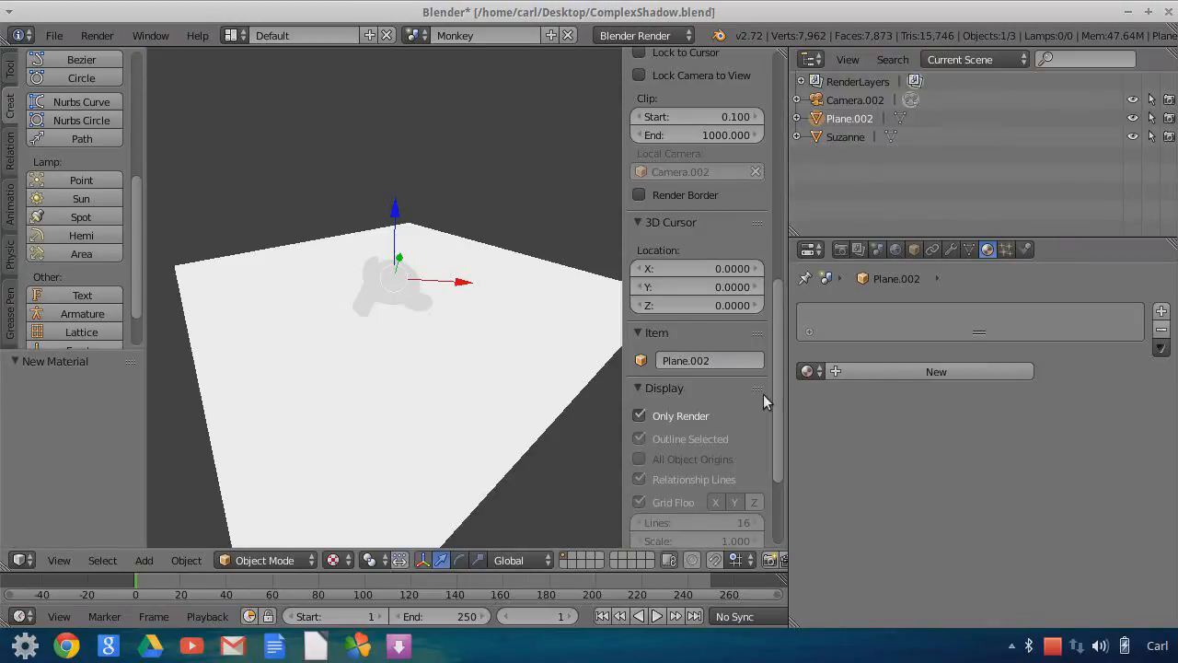
click(810, 371)
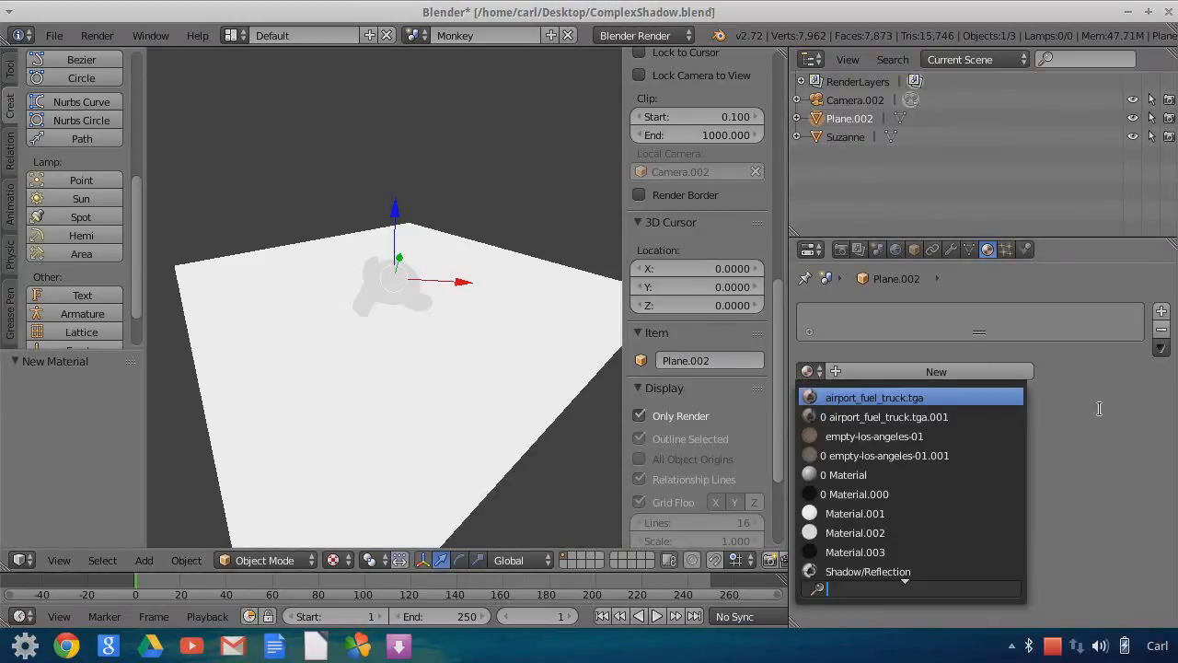
- Select Suzanne and rename its material to Shadeless
click(848, 136)
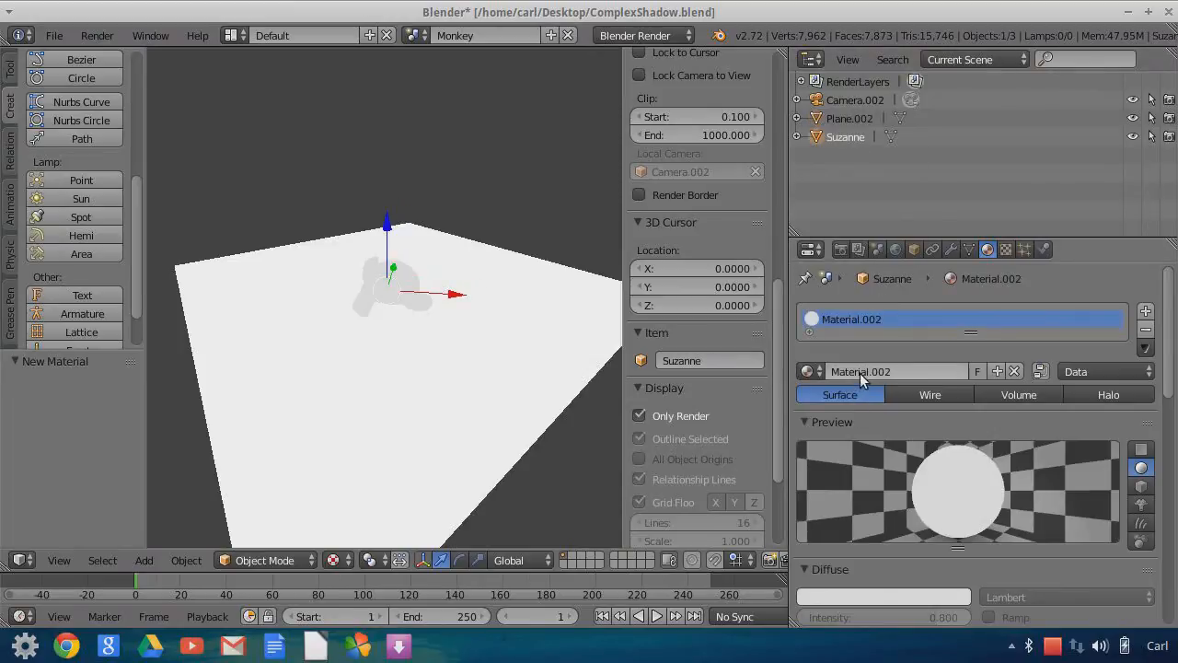
click(861, 372)
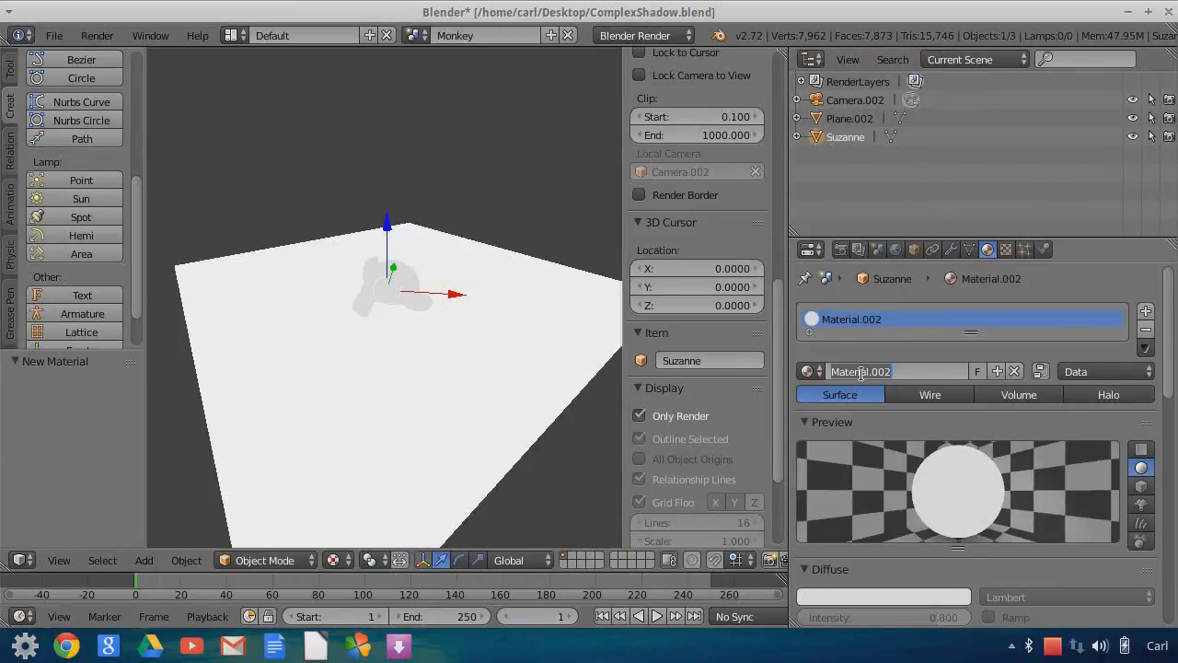
text(Shadl)
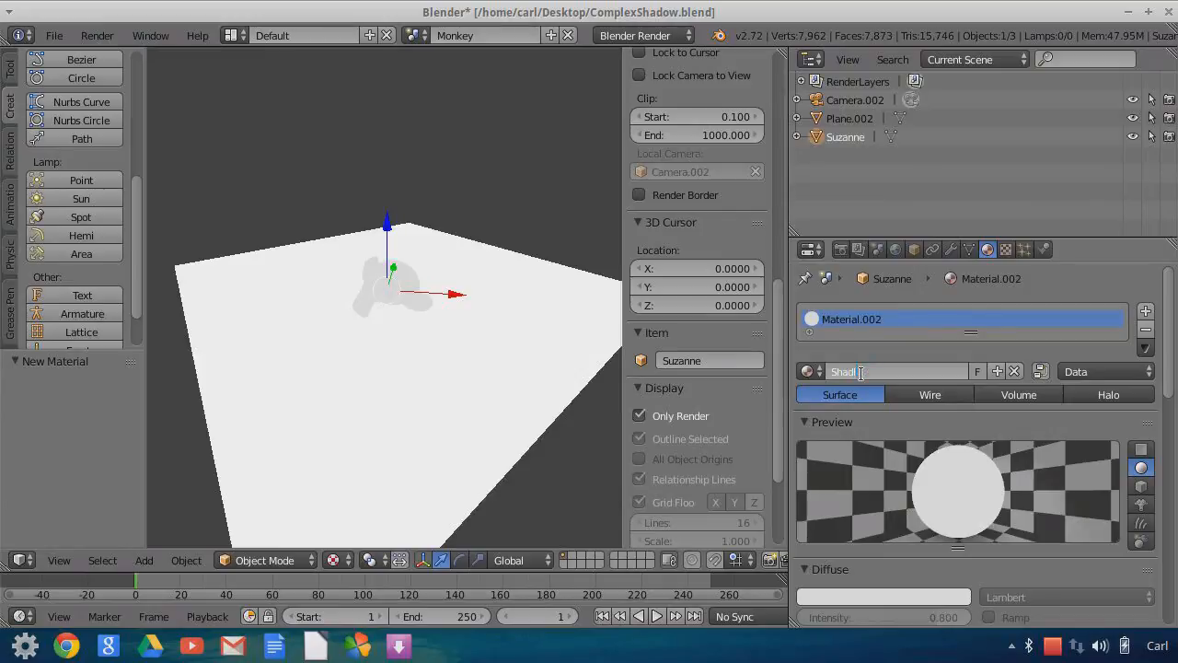
text(essless)
key(Return)
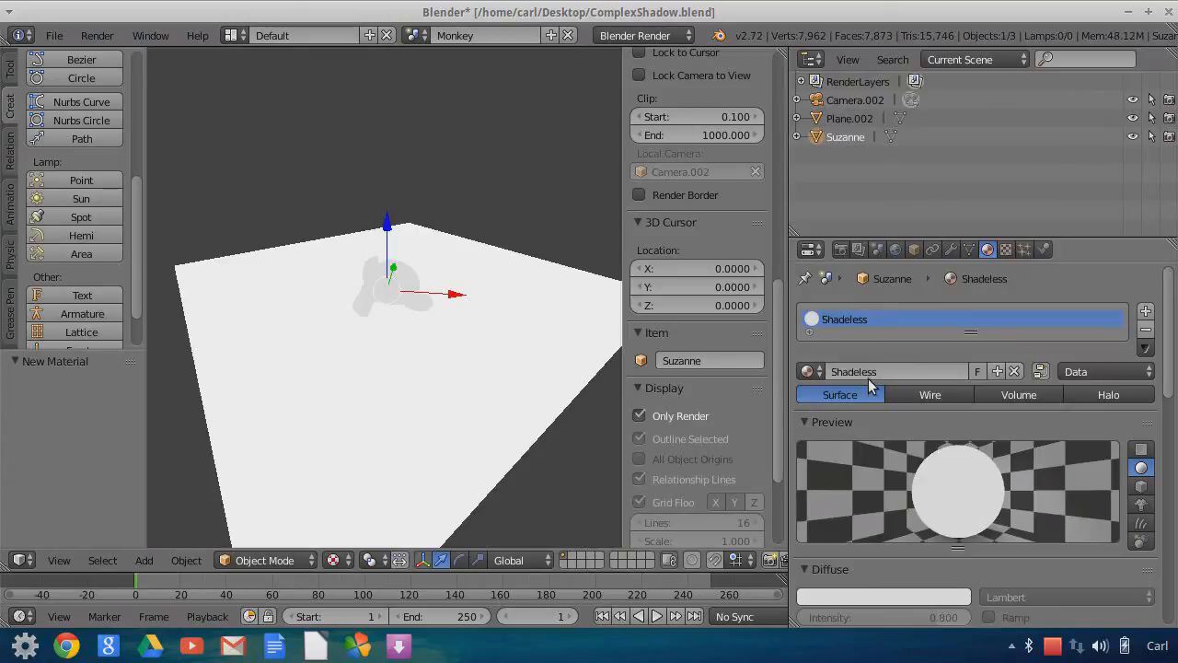
- Assign the existing Shadeless material to Plane.002
click(833, 118)
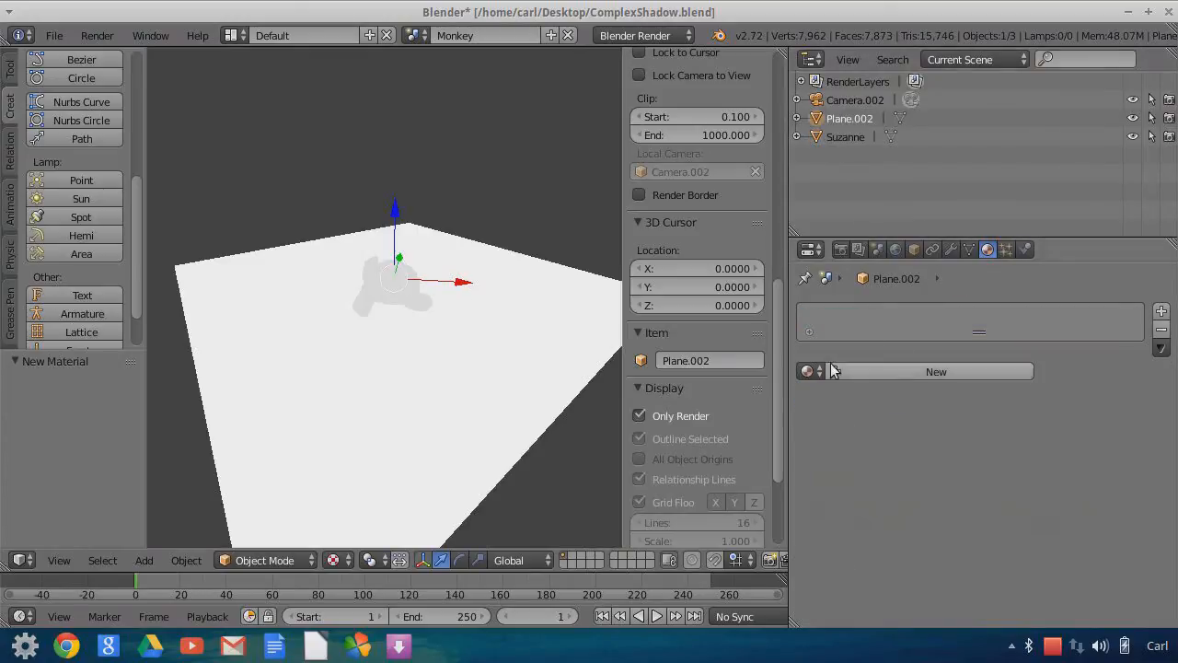
click(810, 371)
click(846, 552)
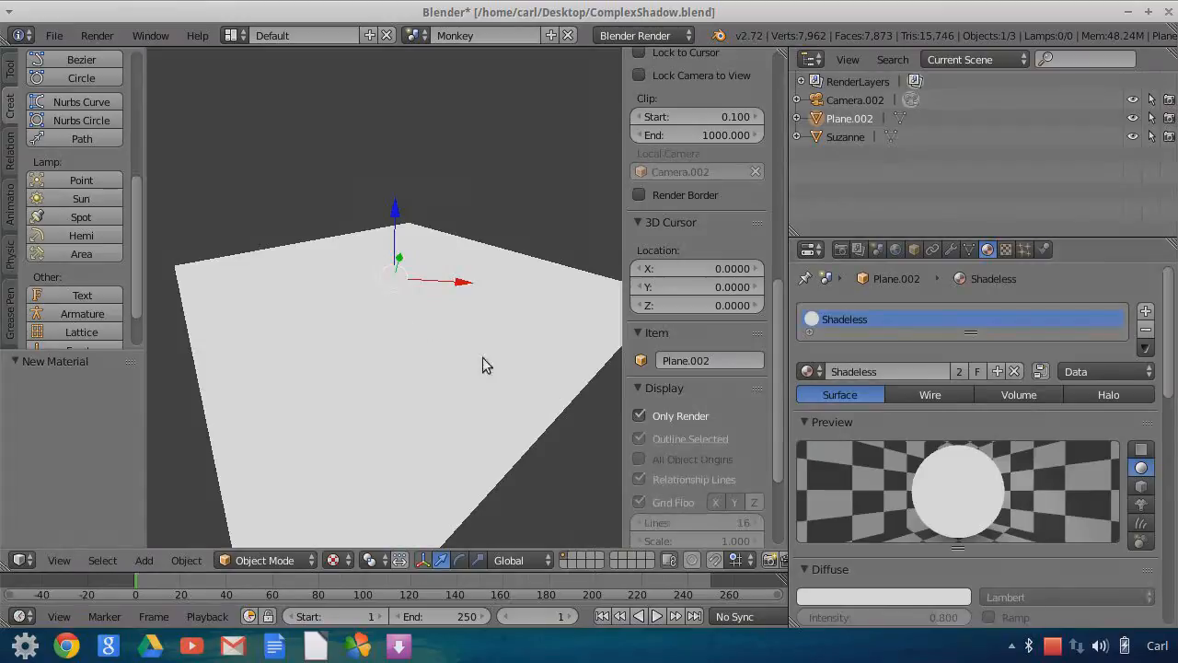
- Select Suzanne again and view the scene through the camera
click(824, 138)
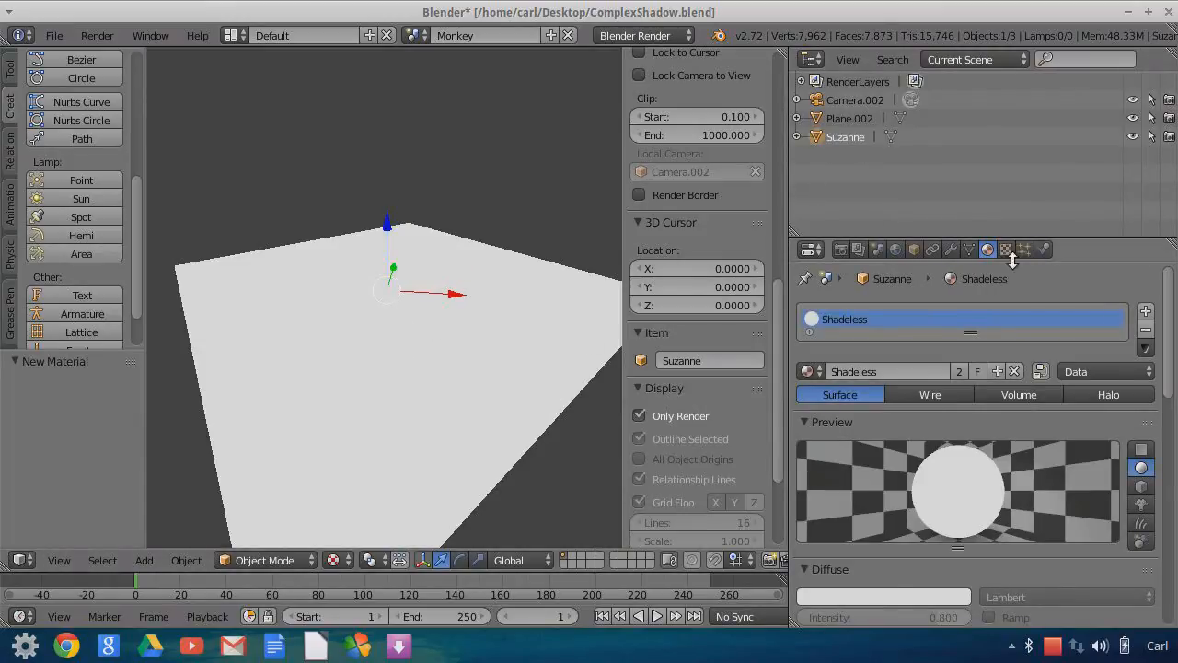
click(58, 560)
click(107, 494)
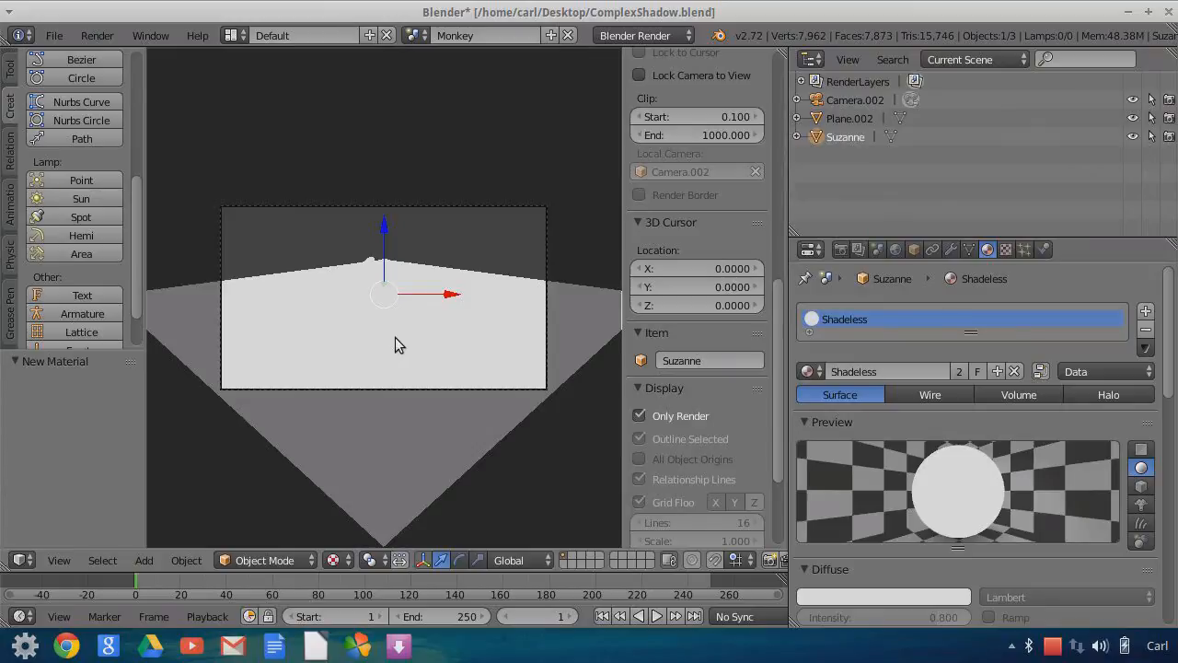
- Launch the Agave color scheme program and move its window over the middle of the screen
click(25, 645)
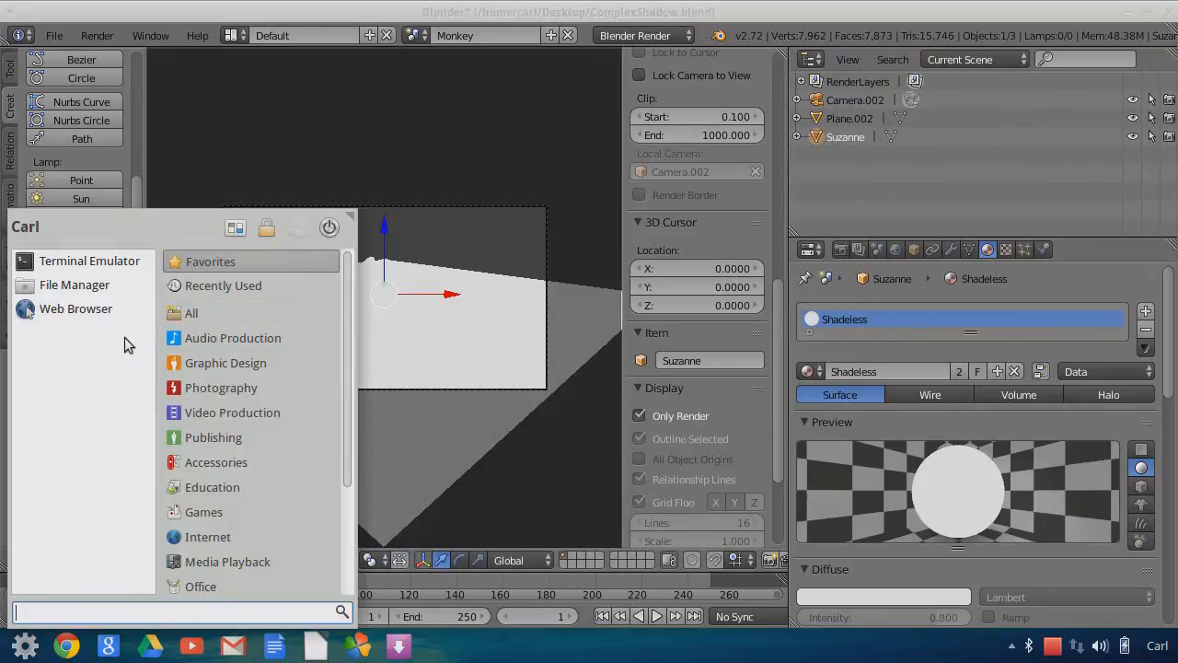
click(213, 367)
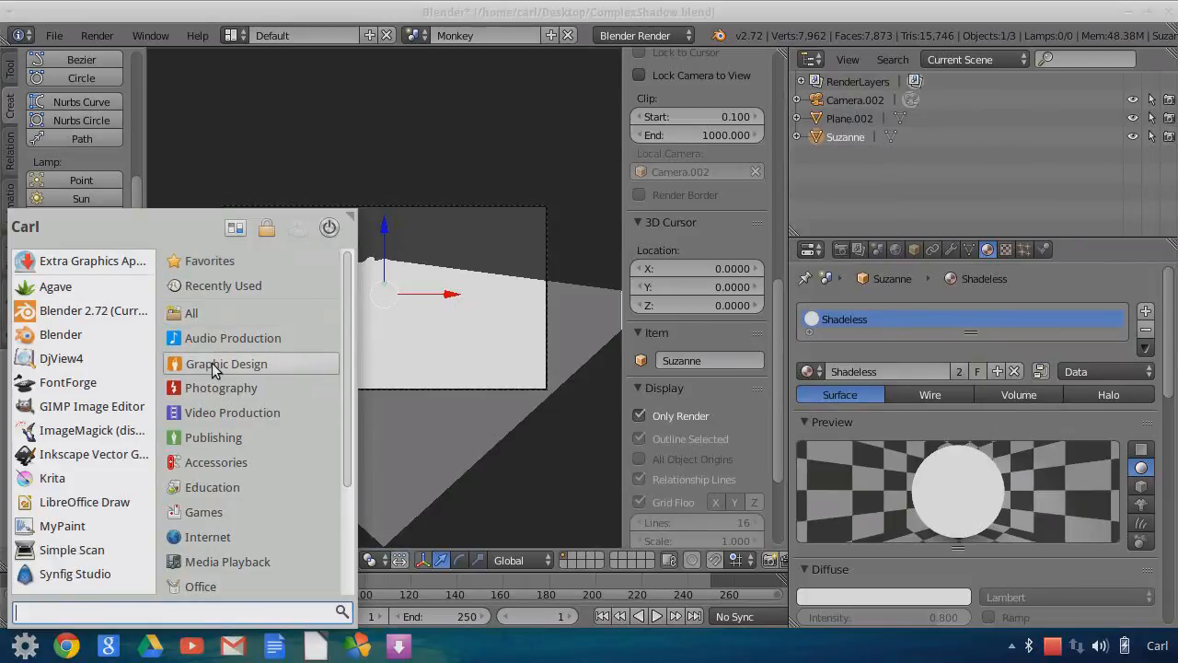
click(59, 289)
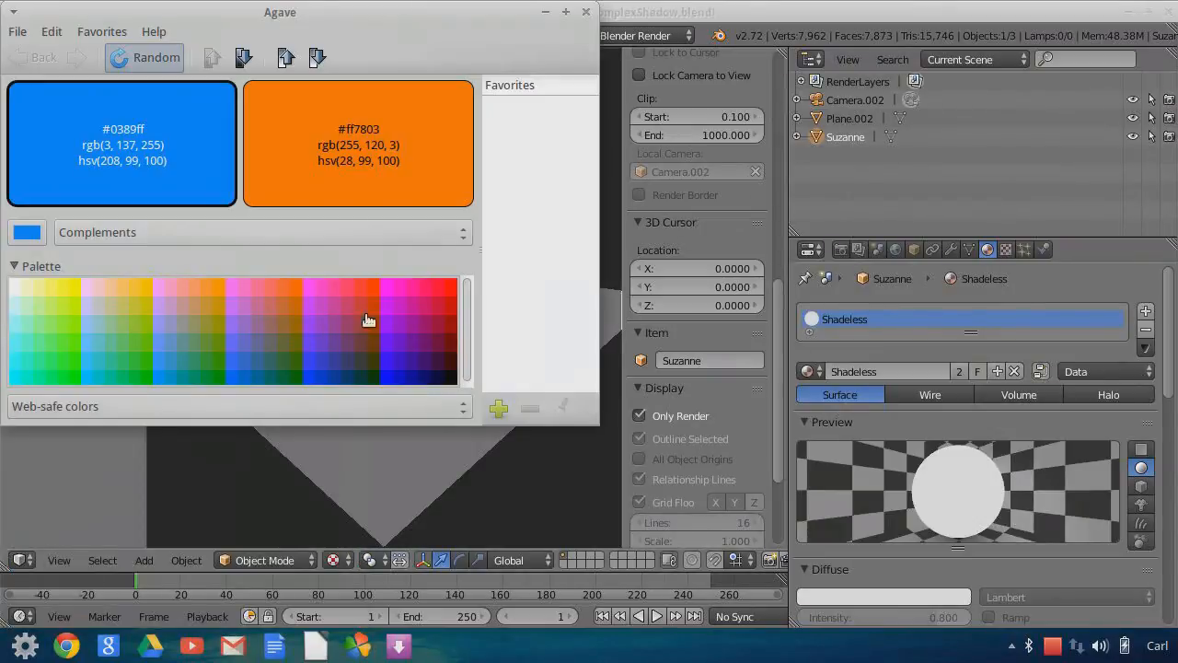
drag(308, 12, 457, 169)
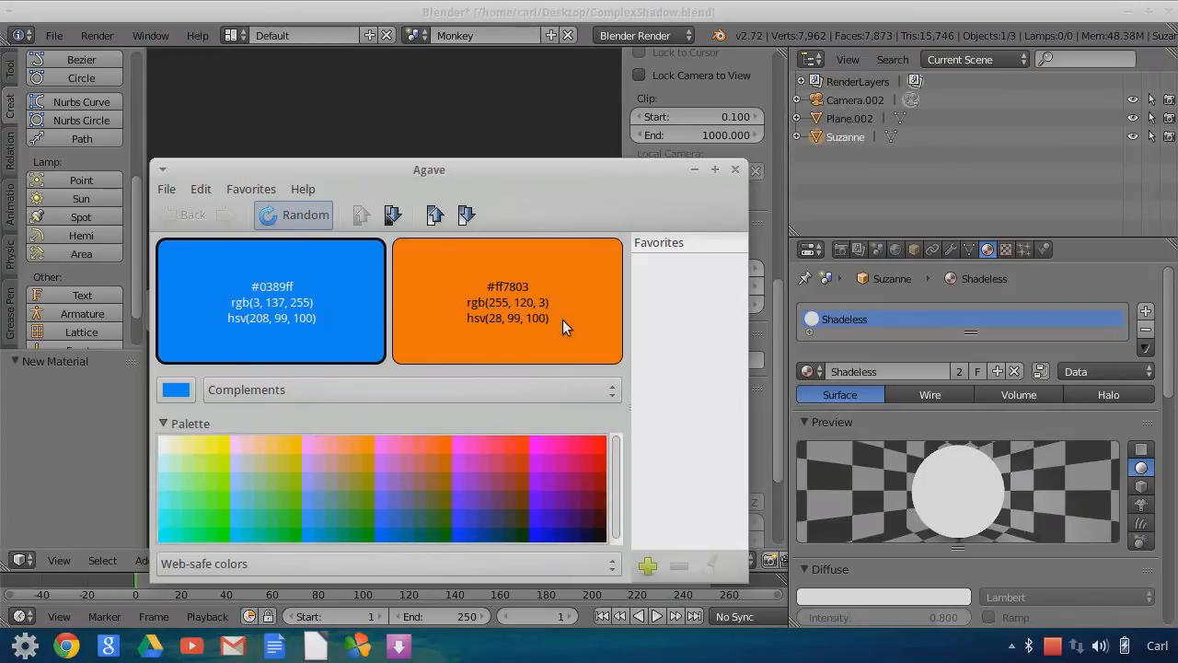
- Copy the blue color #0389ff in Agave, check it in the color picker without changing it, and reposition the window
right_click(381, 268)
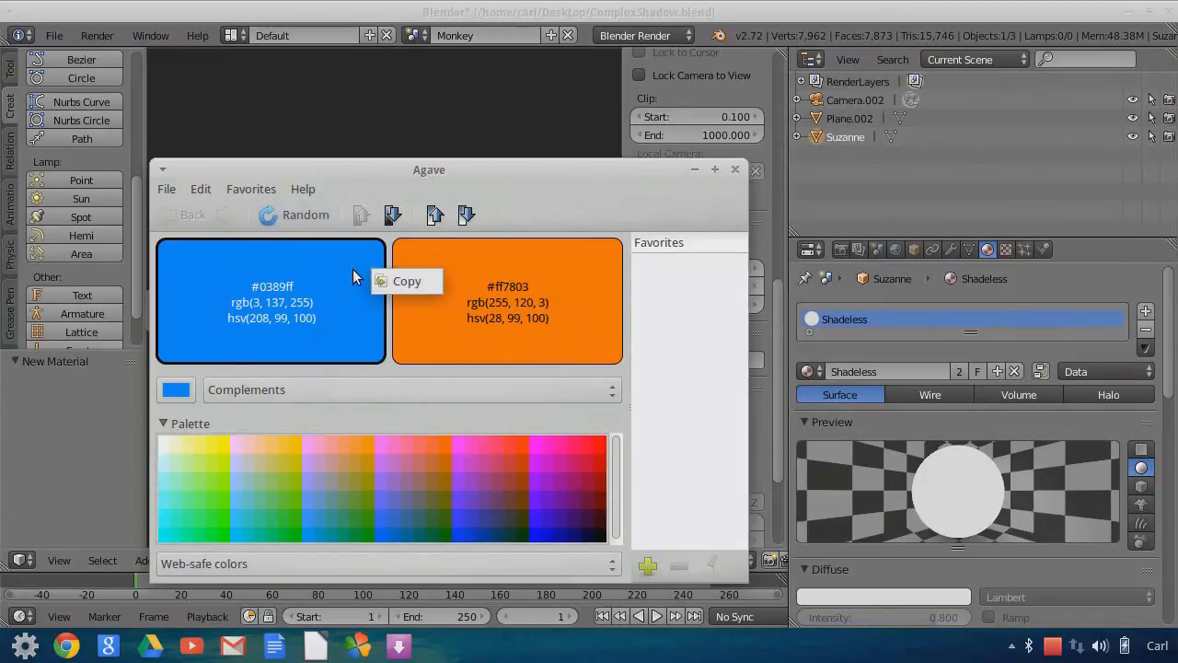
click(414, 281)
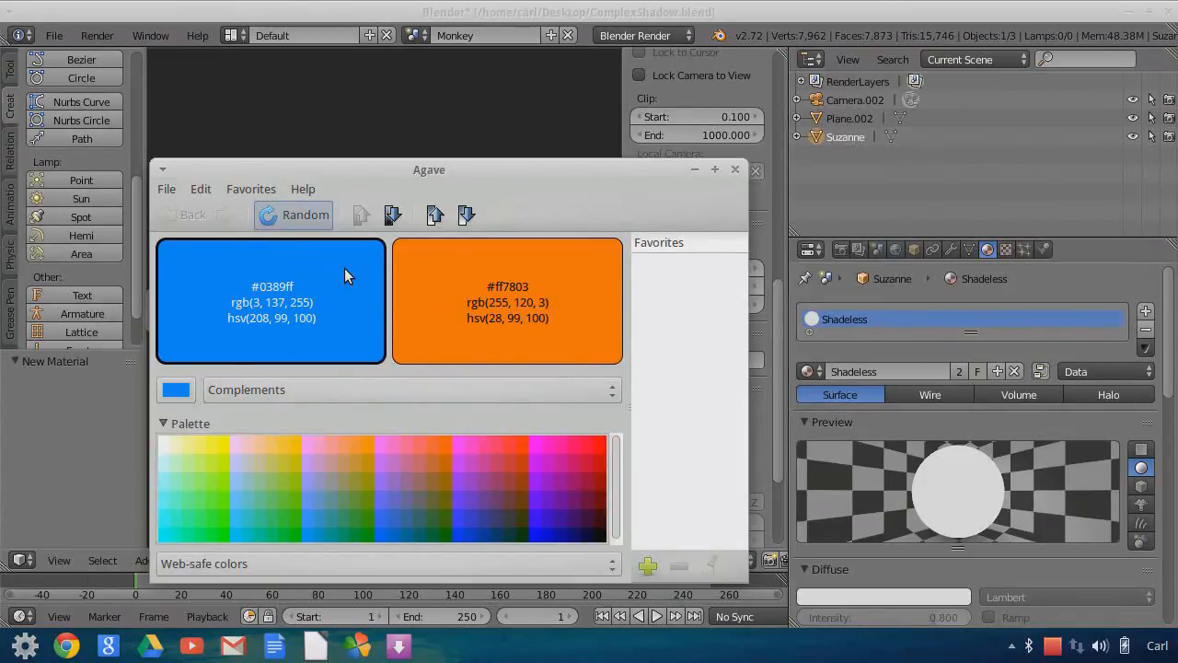
click(180, 394)
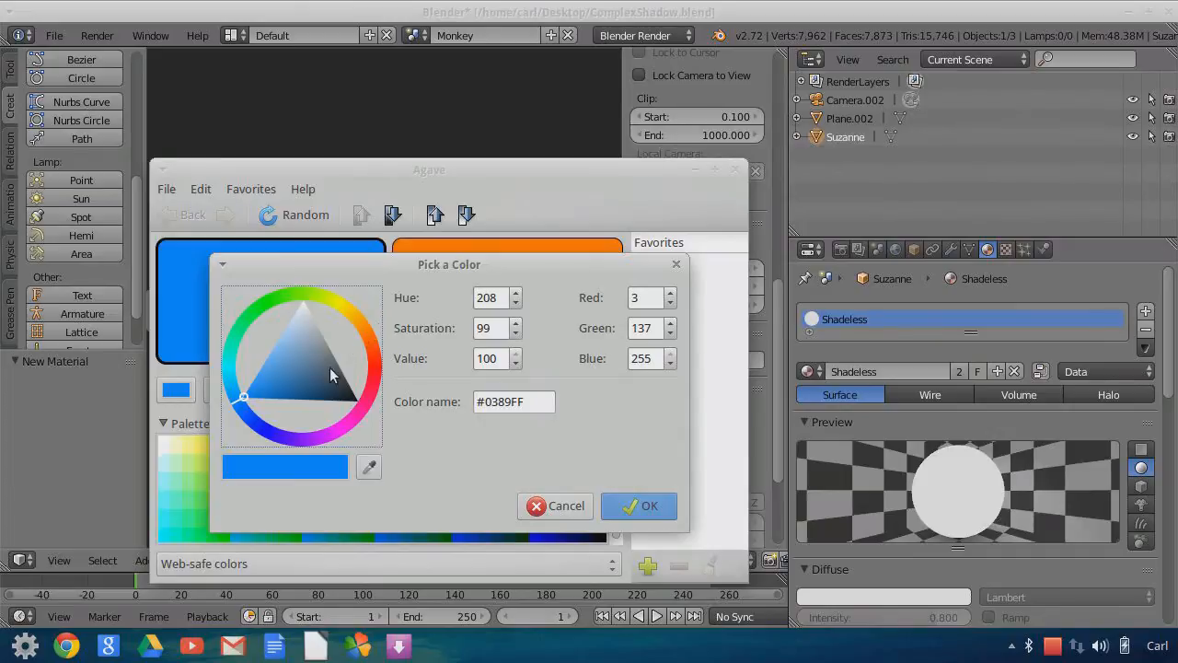
click(580, 503)
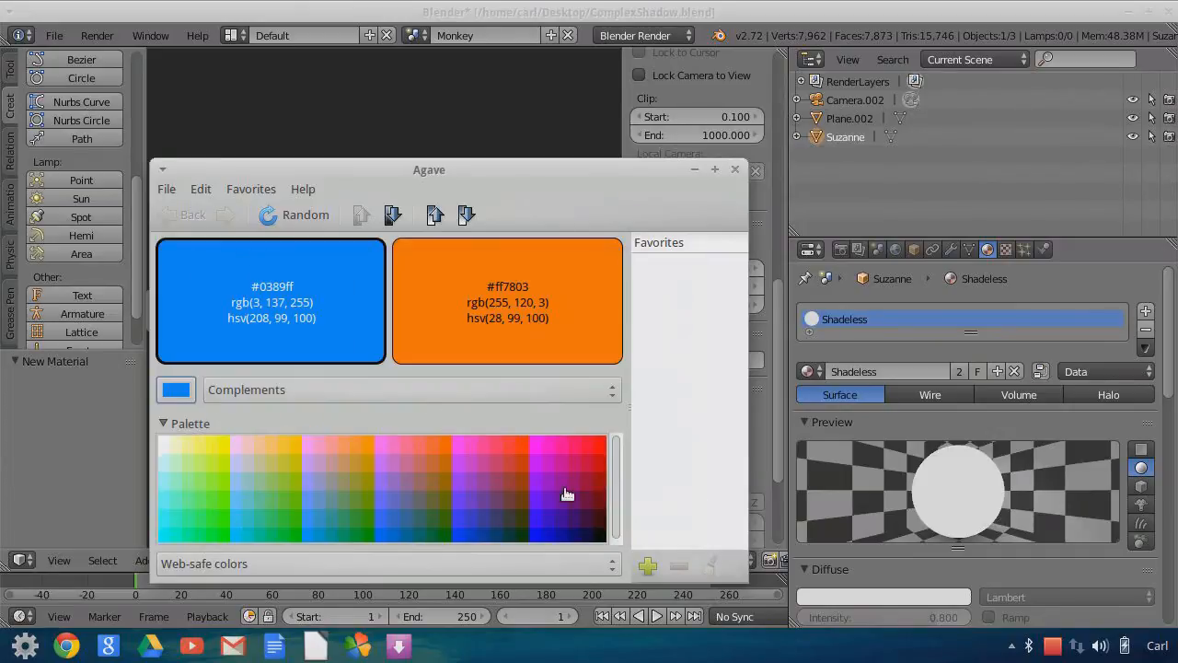
drag(427, 174, 520, 150)
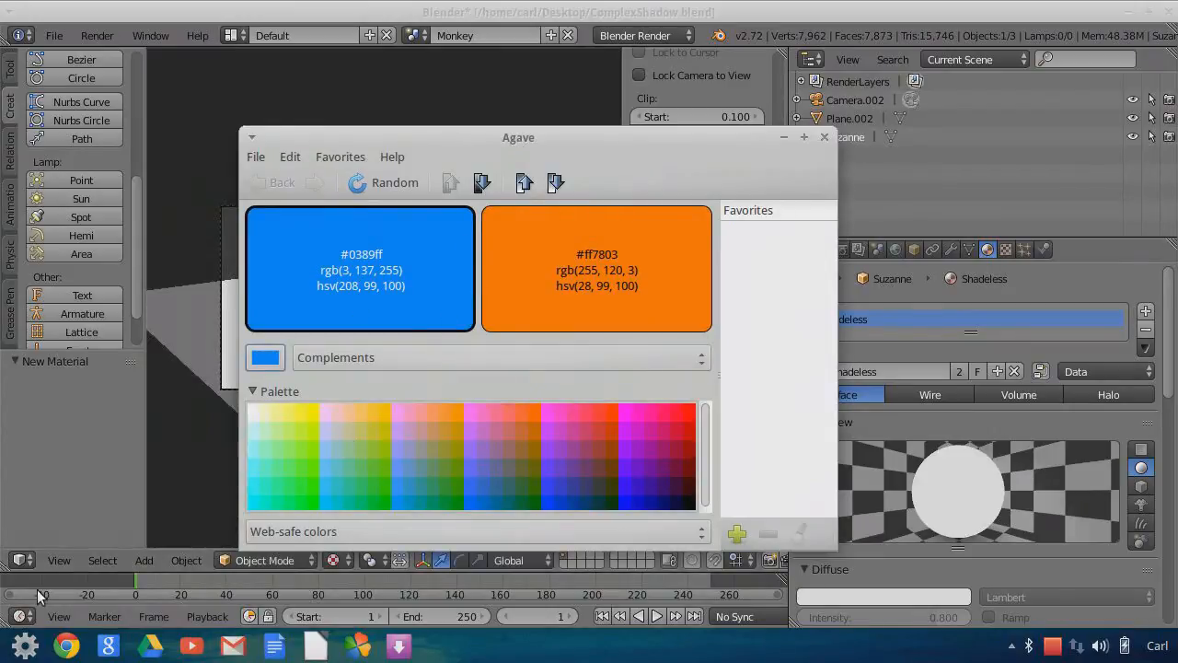
- Launch GIMP Image Editor from the system's Graphic Design applications
click(25, 644)
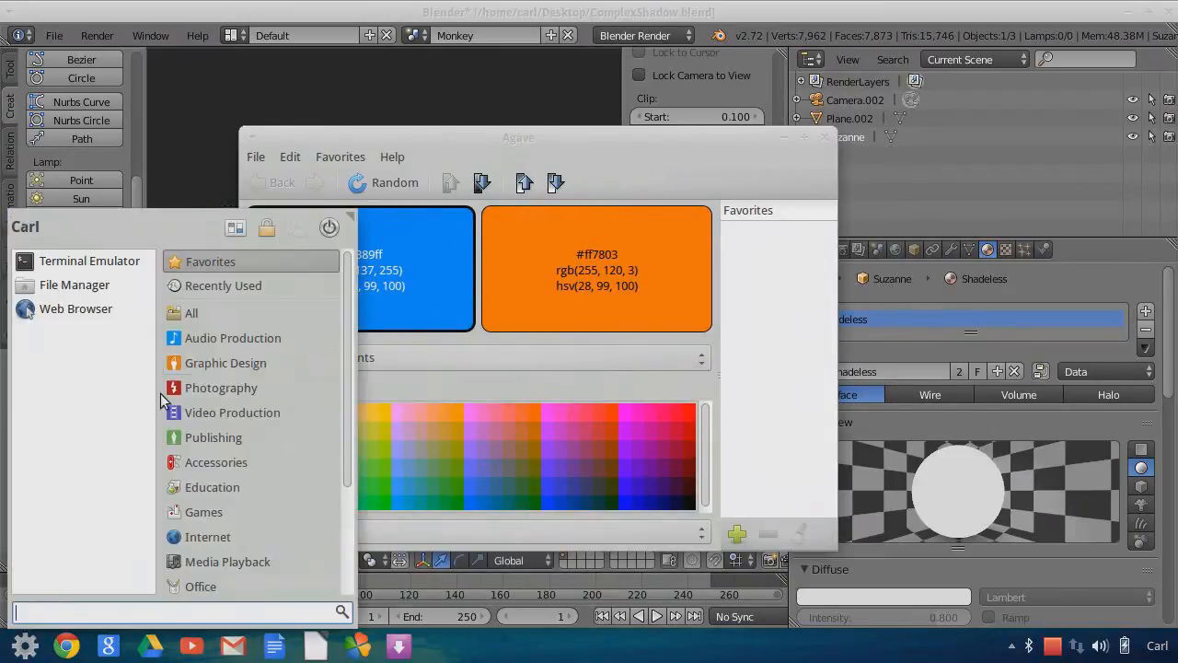
click(205, 363)
click(81, 407)
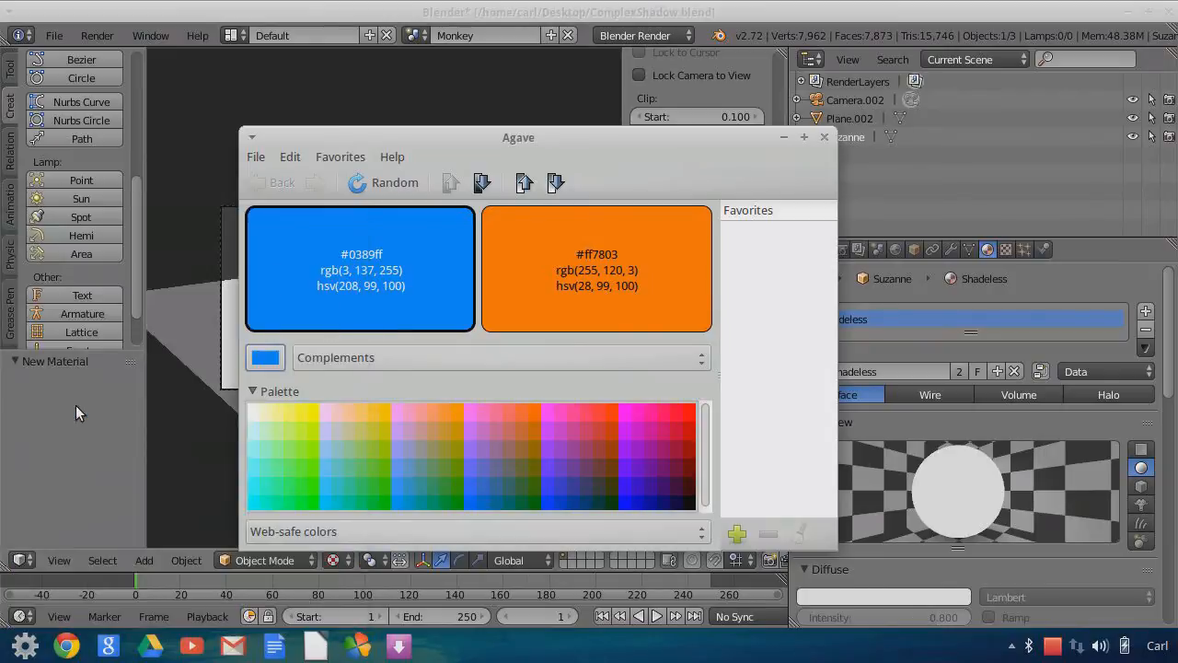
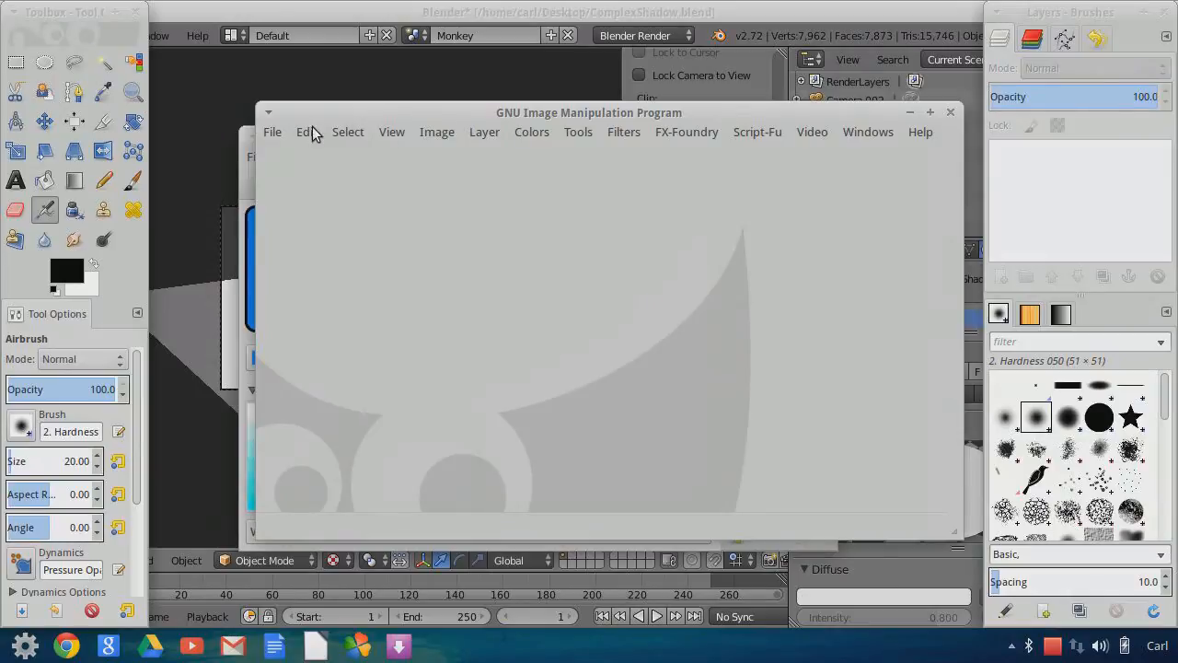
- Create a new 720 by 720 px image and reposition its window to show the whole canvas
click(271, 133)
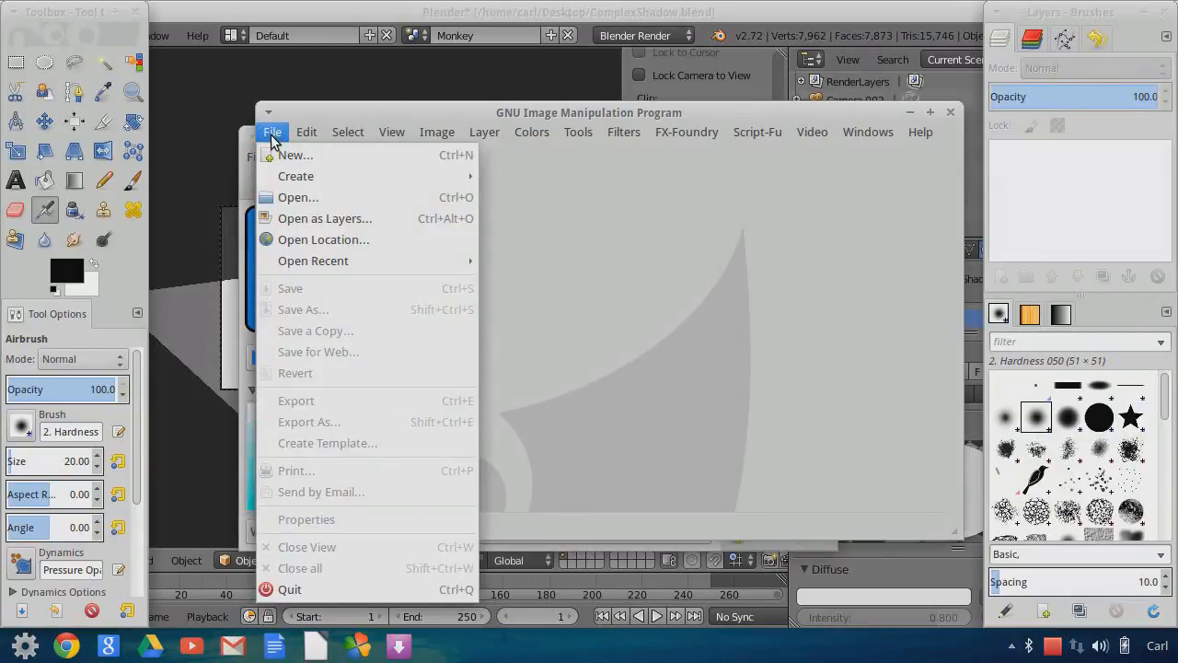
click(276, 154)
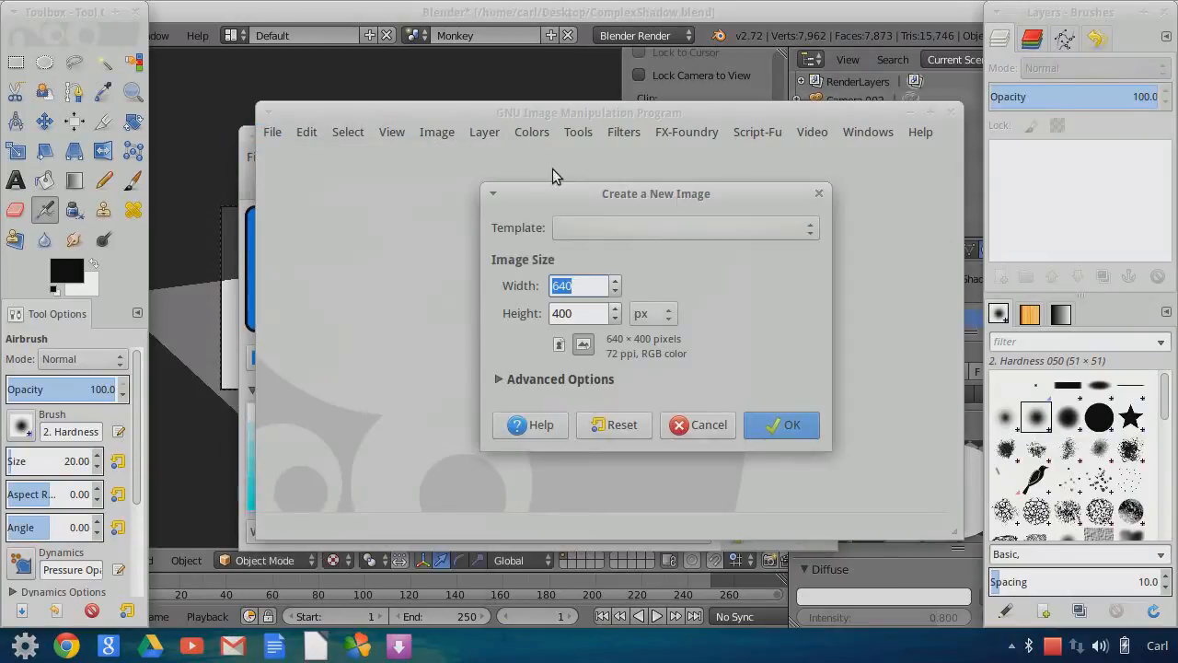
text(720)
double_click(587, 314)
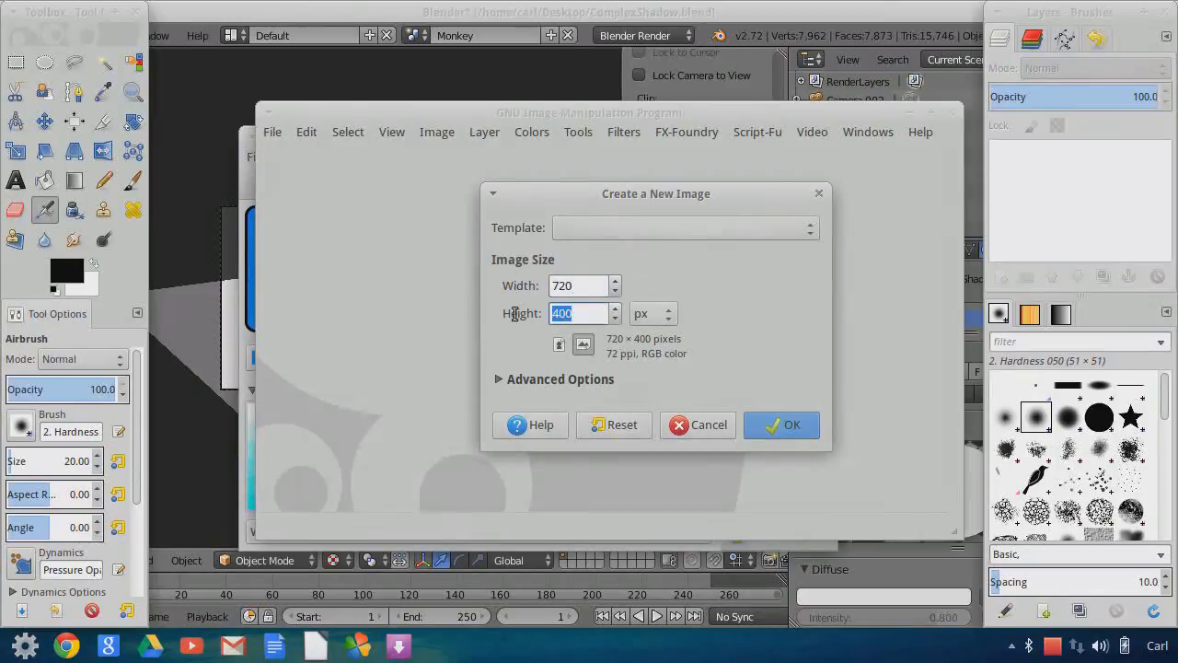
text(720)
click(774, 421)
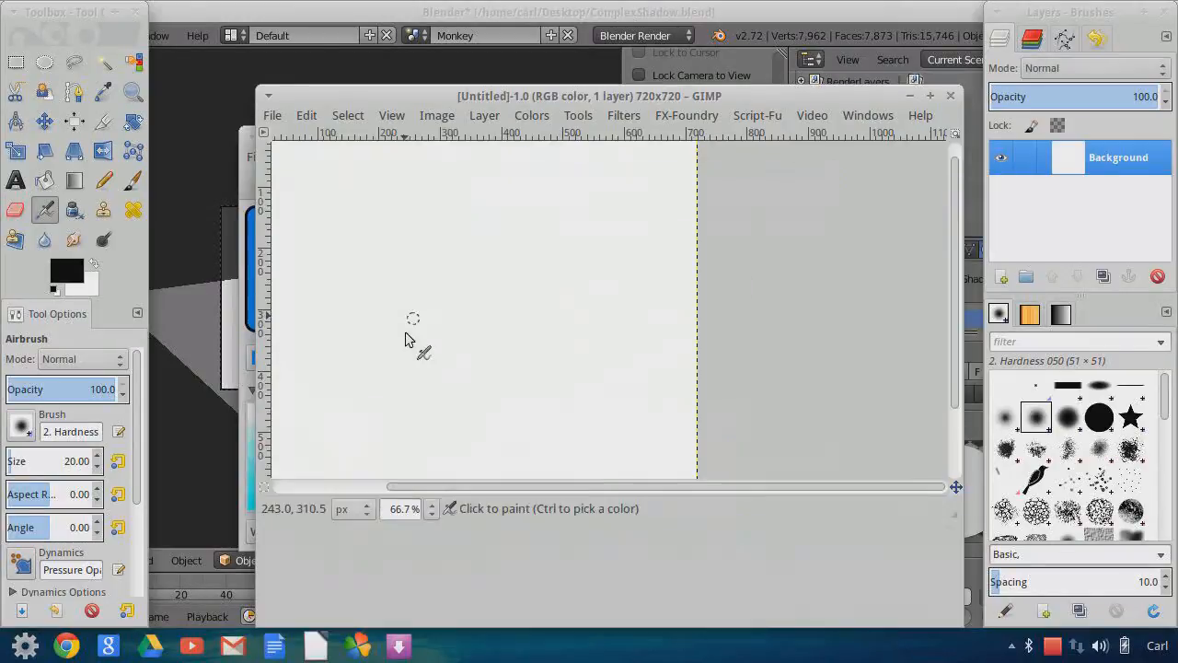
drag(522, 96, 495, 77)
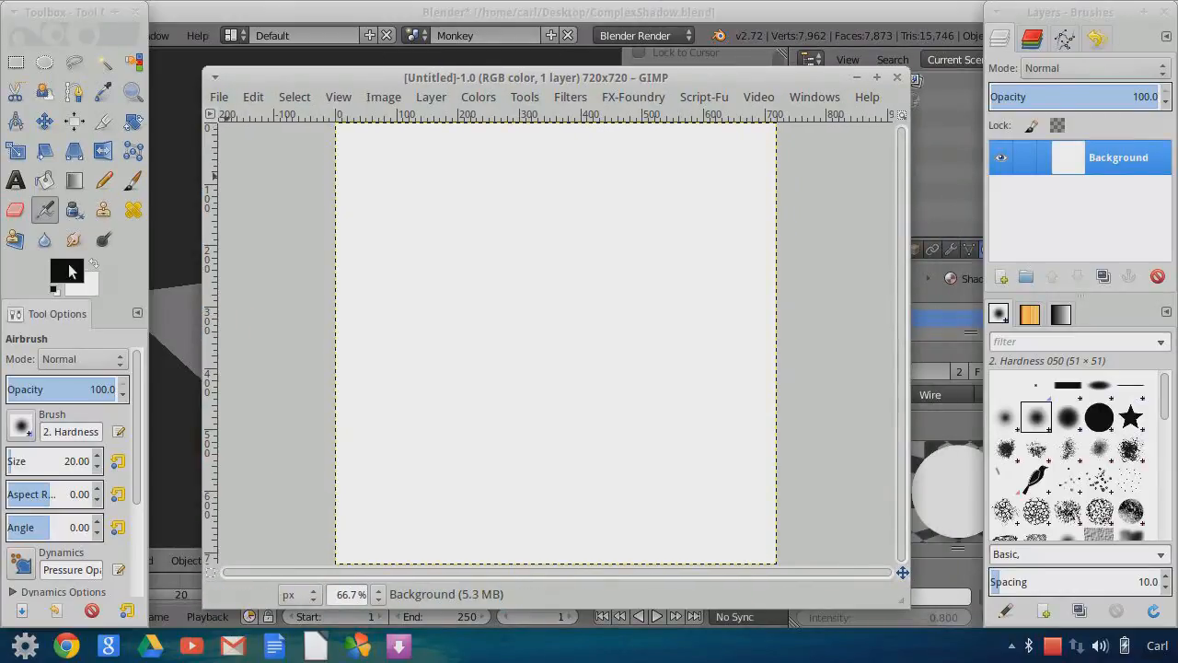
- Set the foreground color to the blue 0389ff by sampling the blue swatch in the Agave window
click(69, 269)
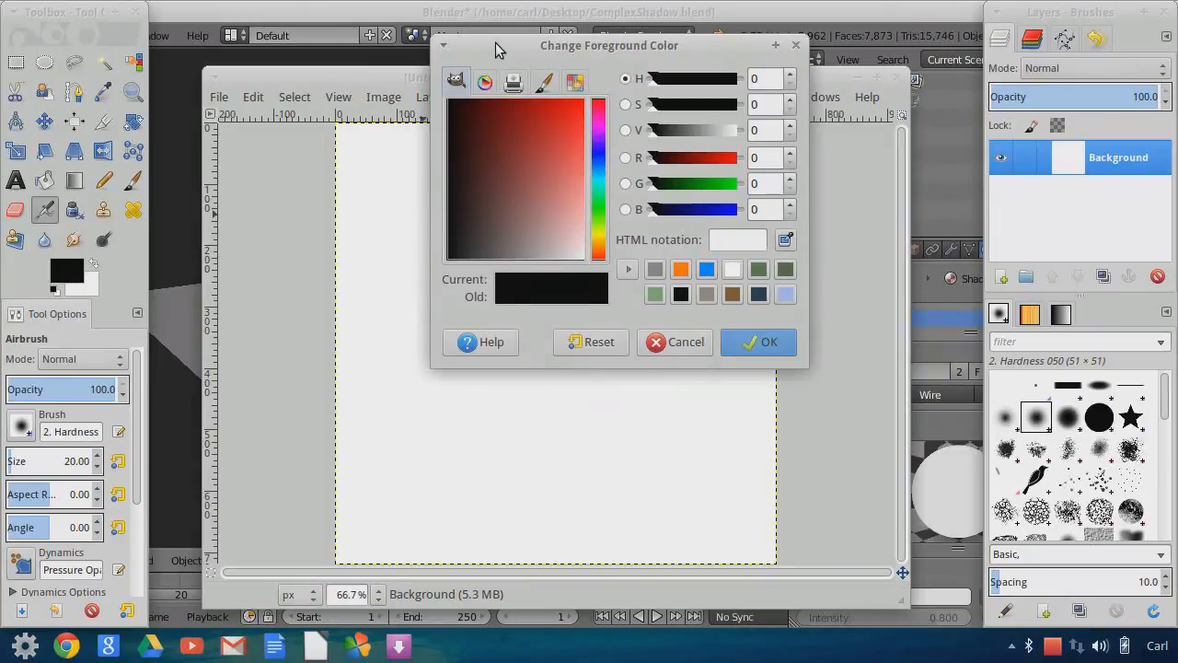
drag(496, 44, 585, 91)
drag(446, 79, 539, 169)
drag(405, 128, 159, 108)
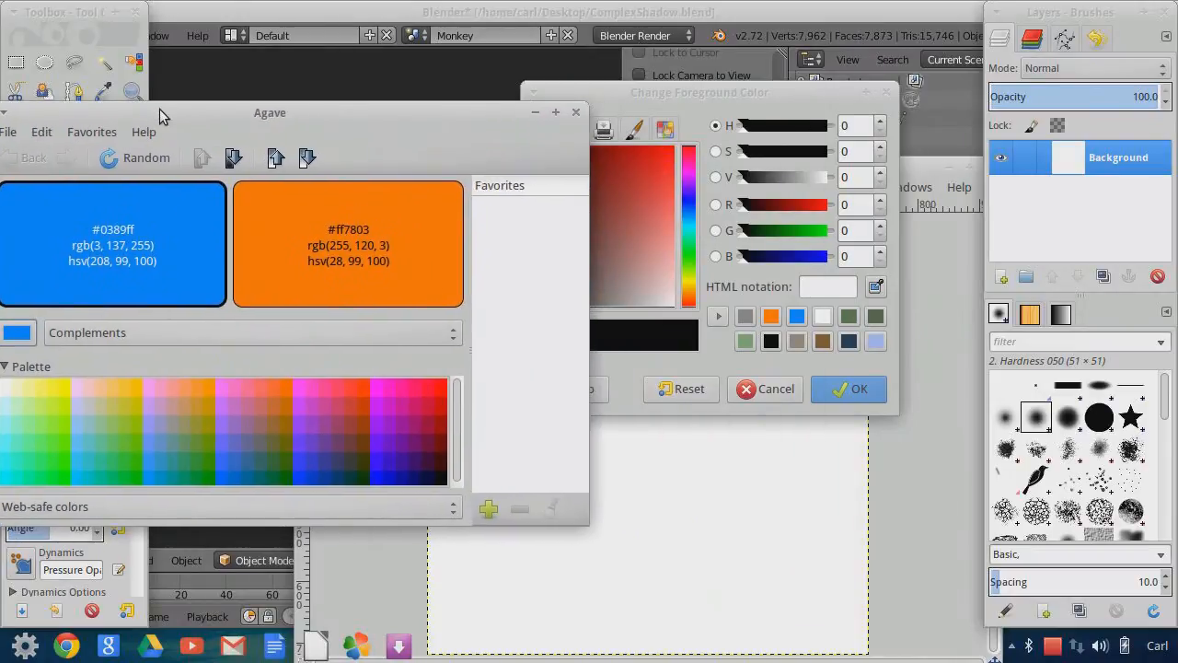
click(773, 106)
click(875, 289)
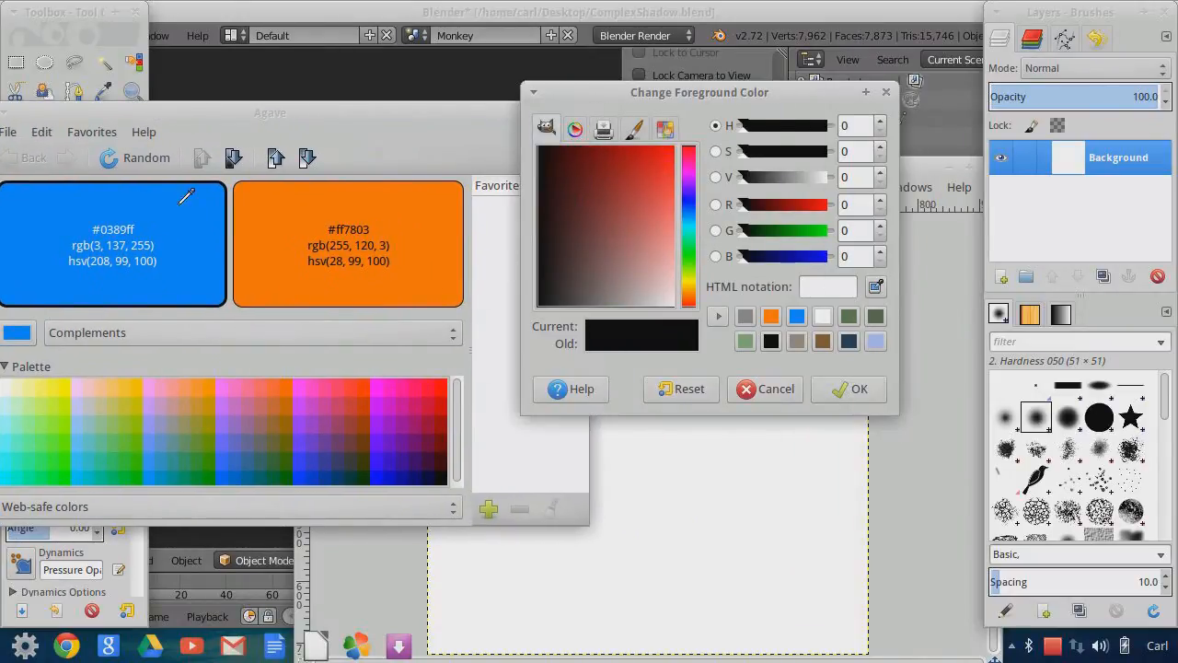
click(189, 203)
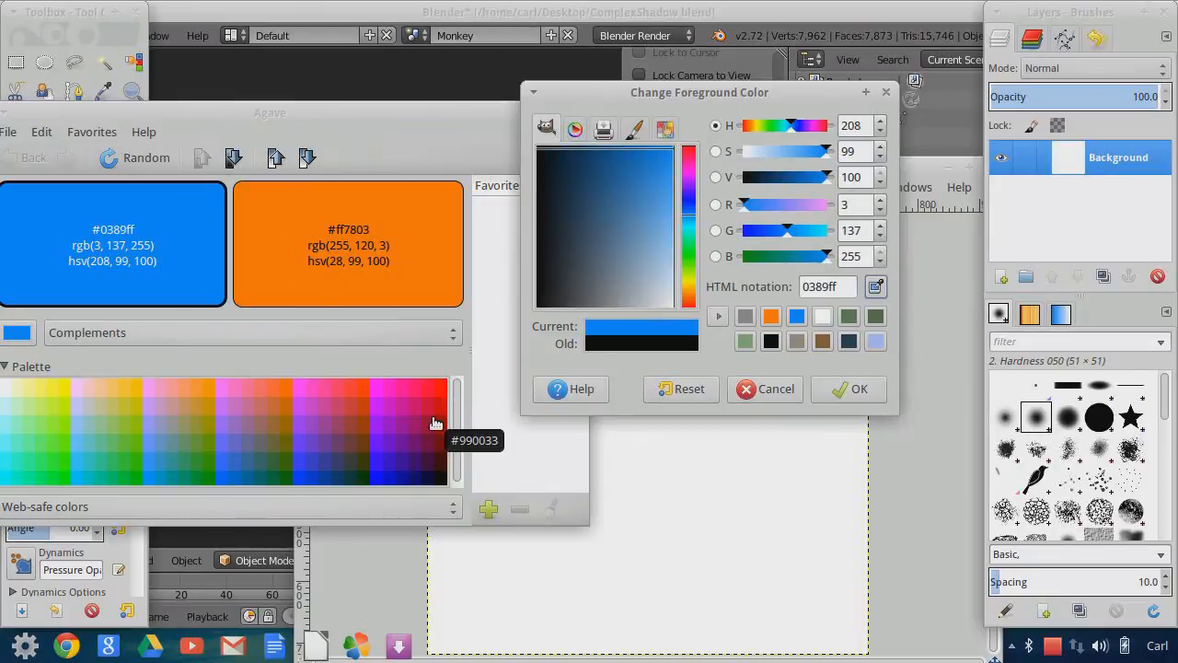
click(839, 387)
- Fill the whole canvas with the blue foreground color
drag(664, 175, 561, 103)
click(244, 117)
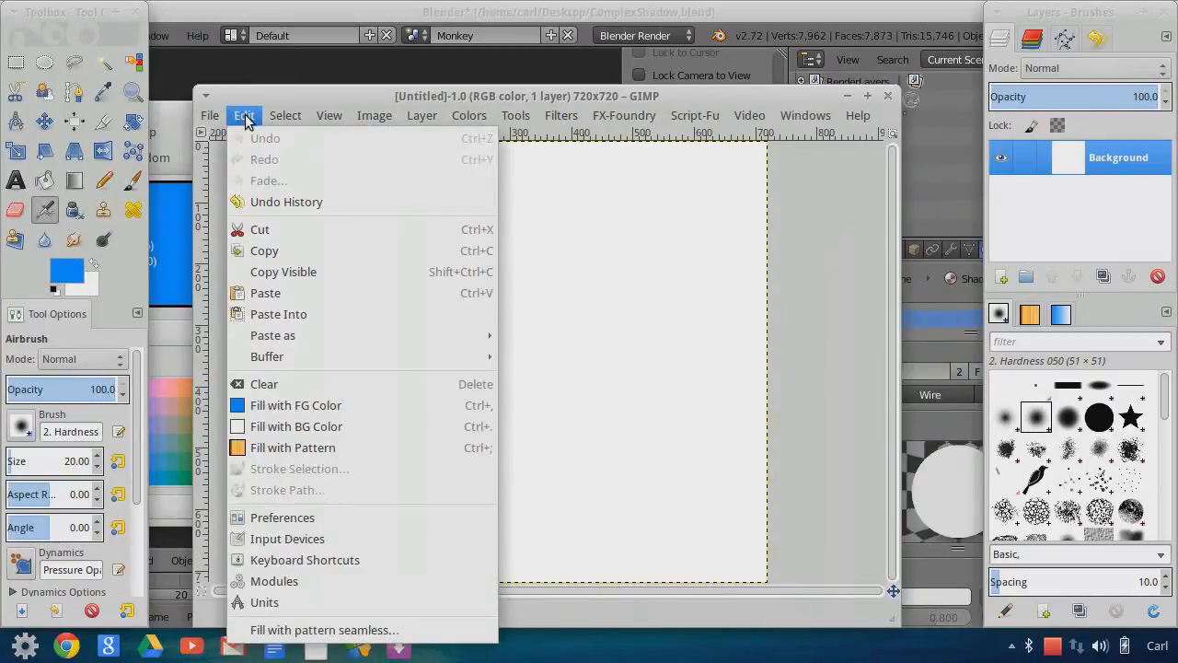
click(324, 405)
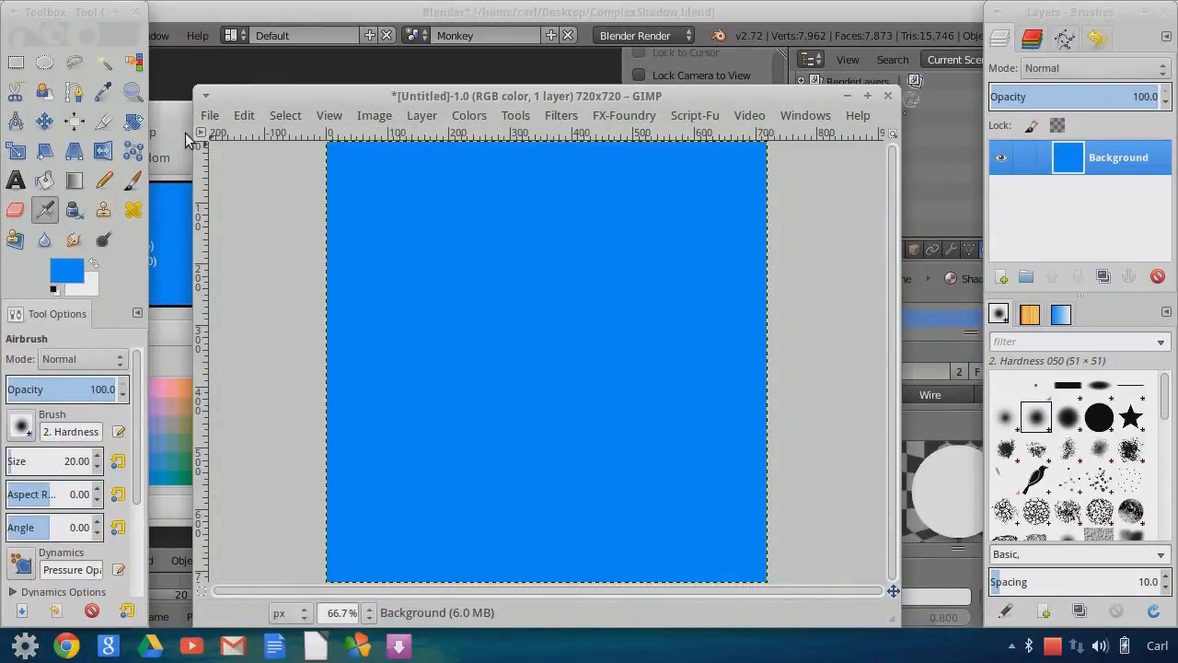
- Set the background color to the orange ff7802 by sampling the orange swatch in the Agave window
drag(179, 116, 708, 164)
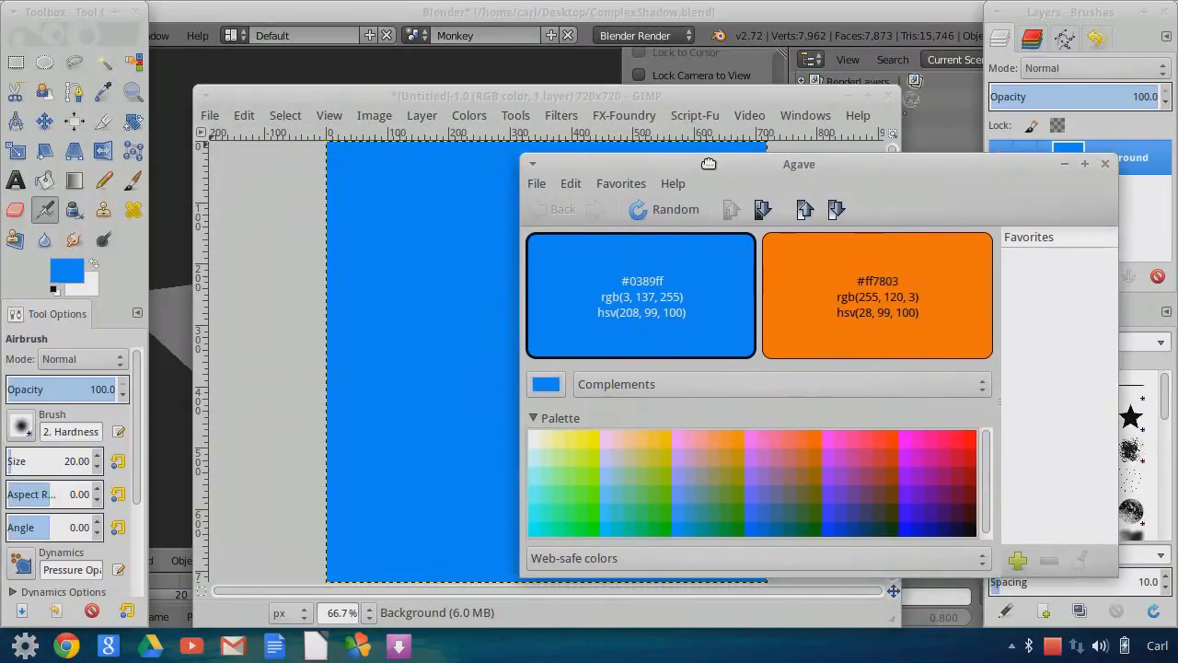
click(93, 284)
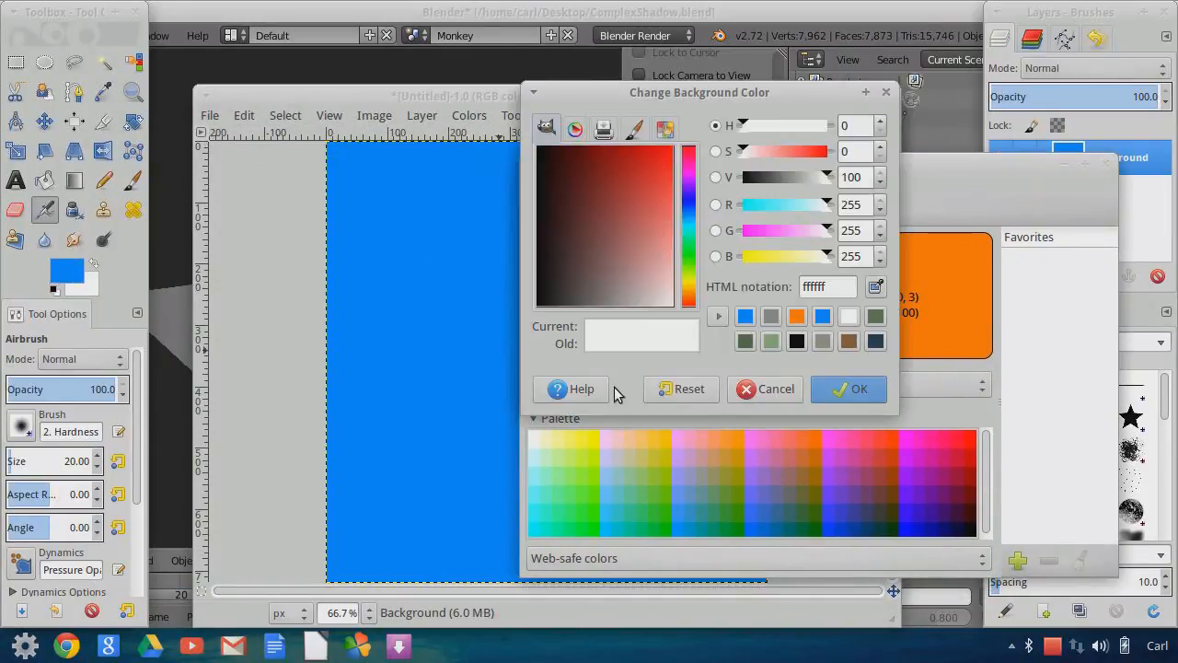
click(876, 287)
click(930, 277)
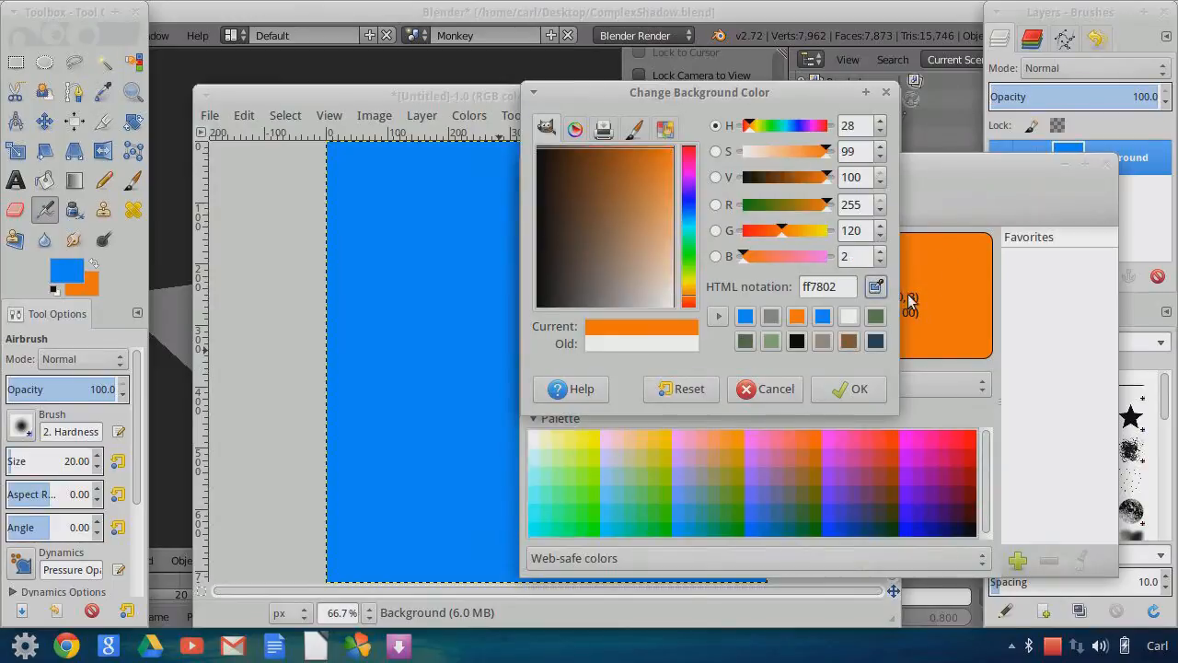
click(860, 387)
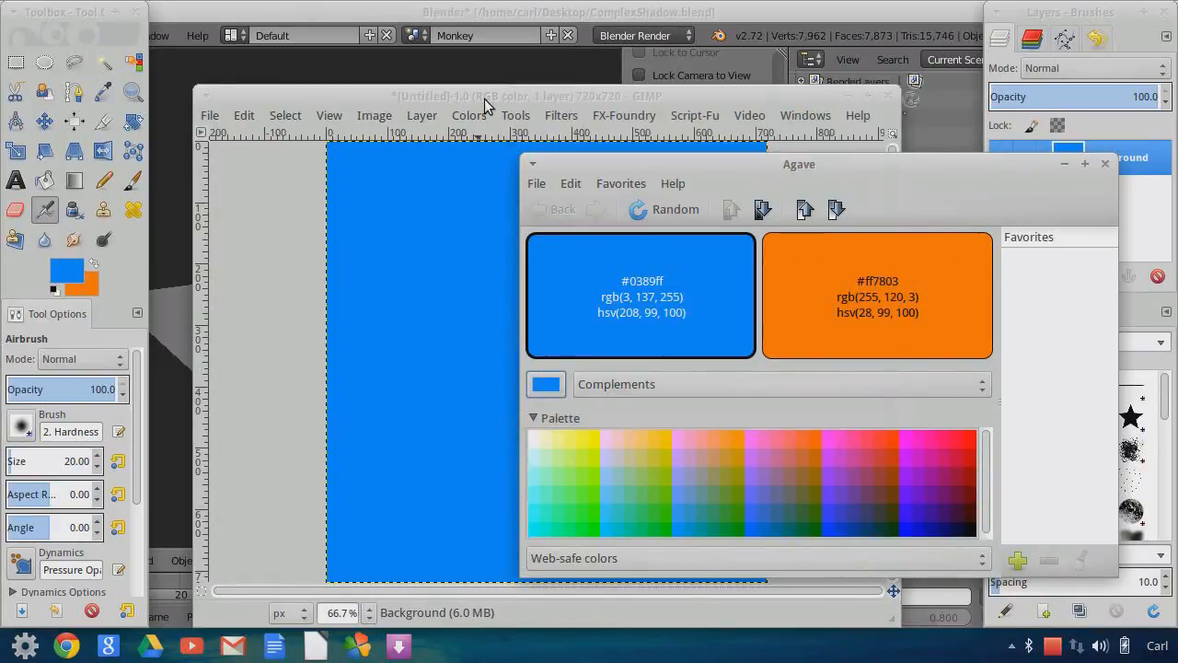
- Enlarge the image window, fill a rectangular selection of the canvas's left half with the orange background color, and clear the selection
click(557, 152)
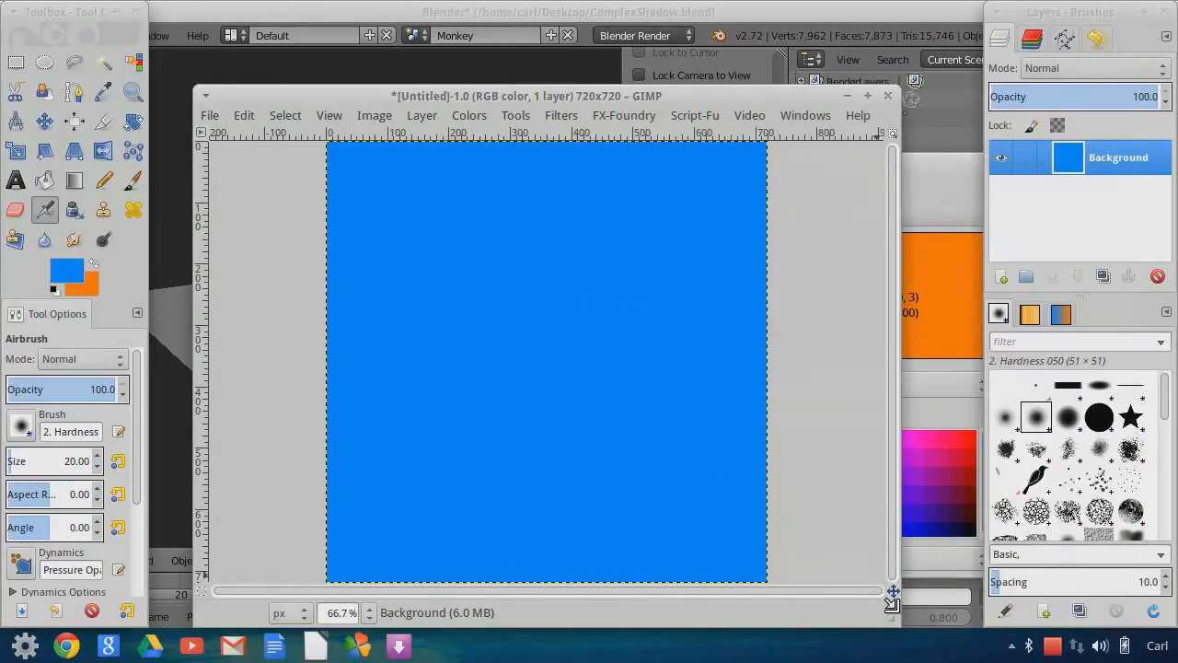
drag(890, 608, 919, 643)
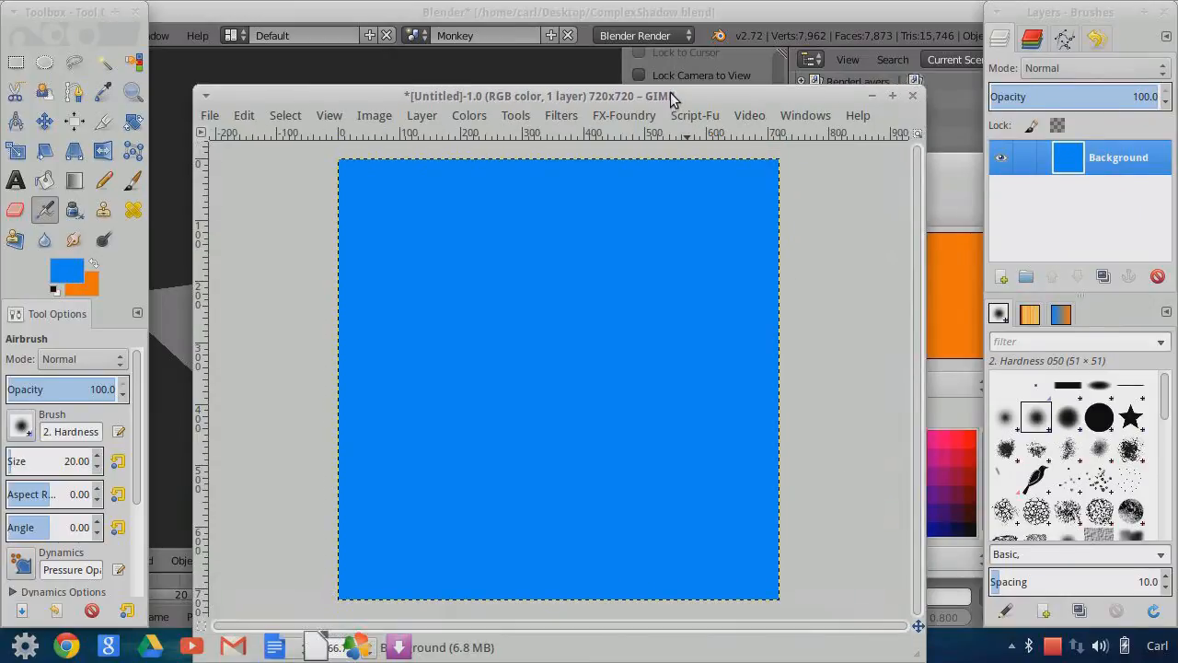
drag(669, 92, 665, 54)
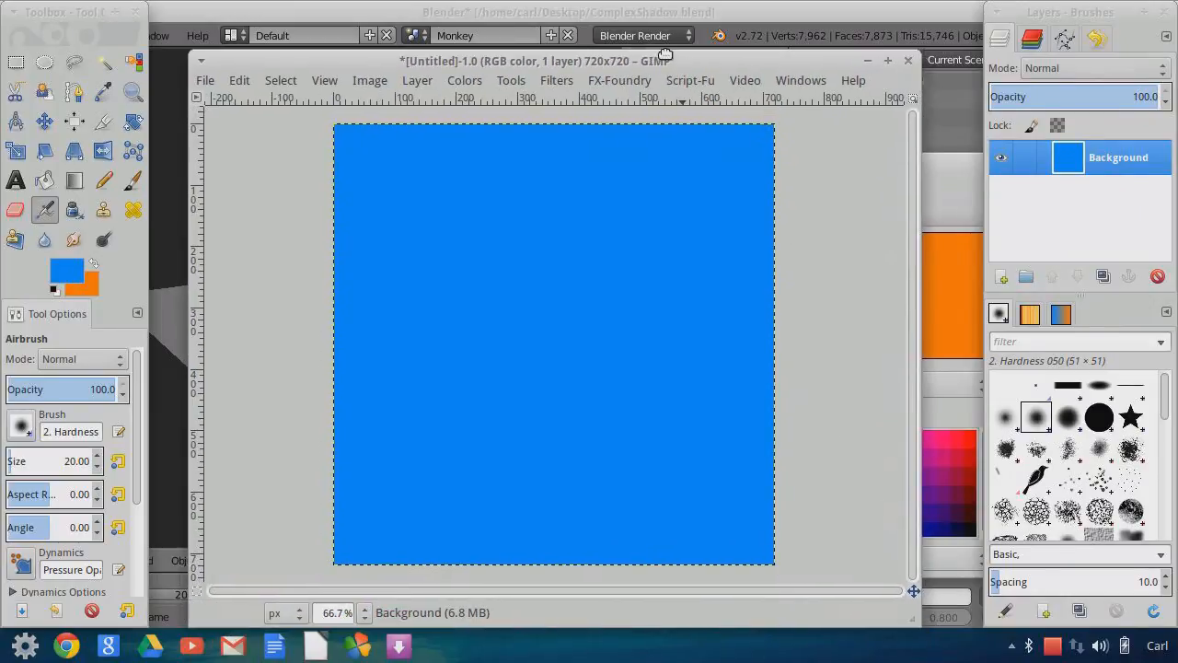
click(15, 61)
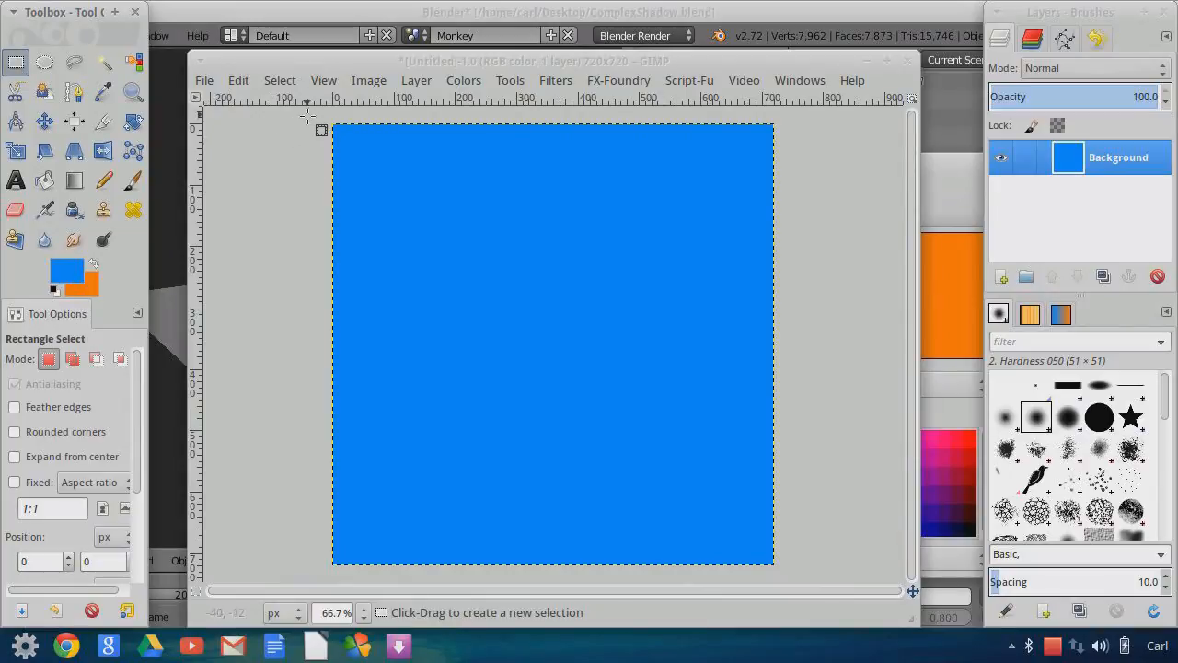
drag(311, 111, 389, 160)
drag(456, 306, 554, 572)
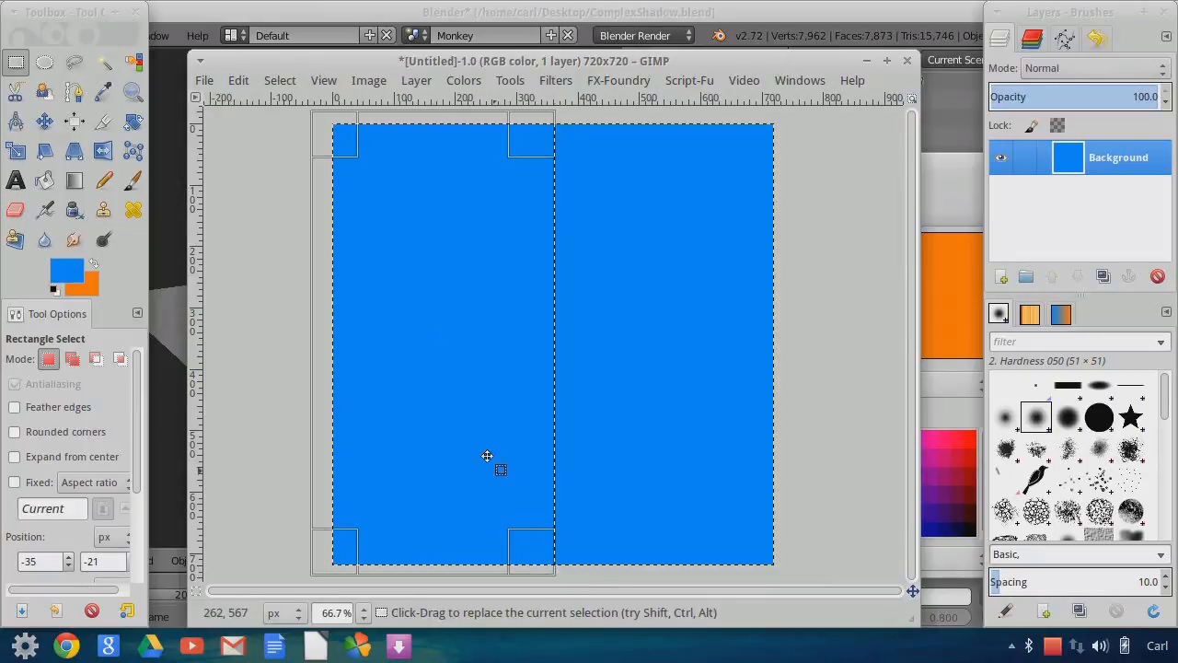
click(238, 81)
click(326, 392)
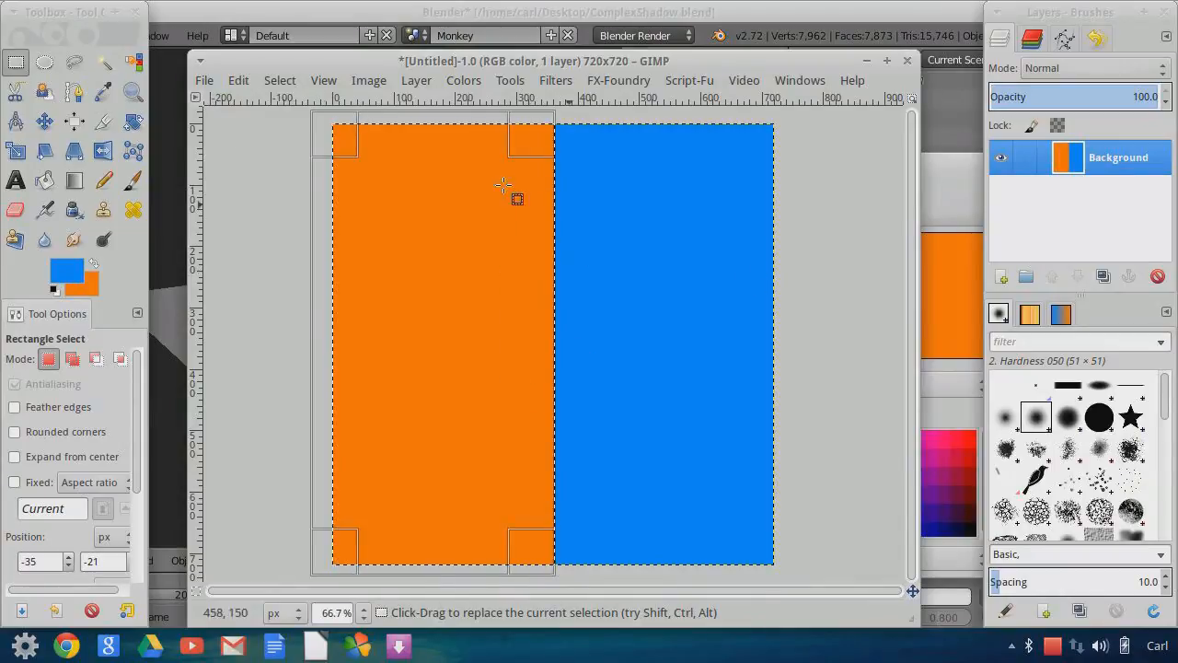
click(280, 80)
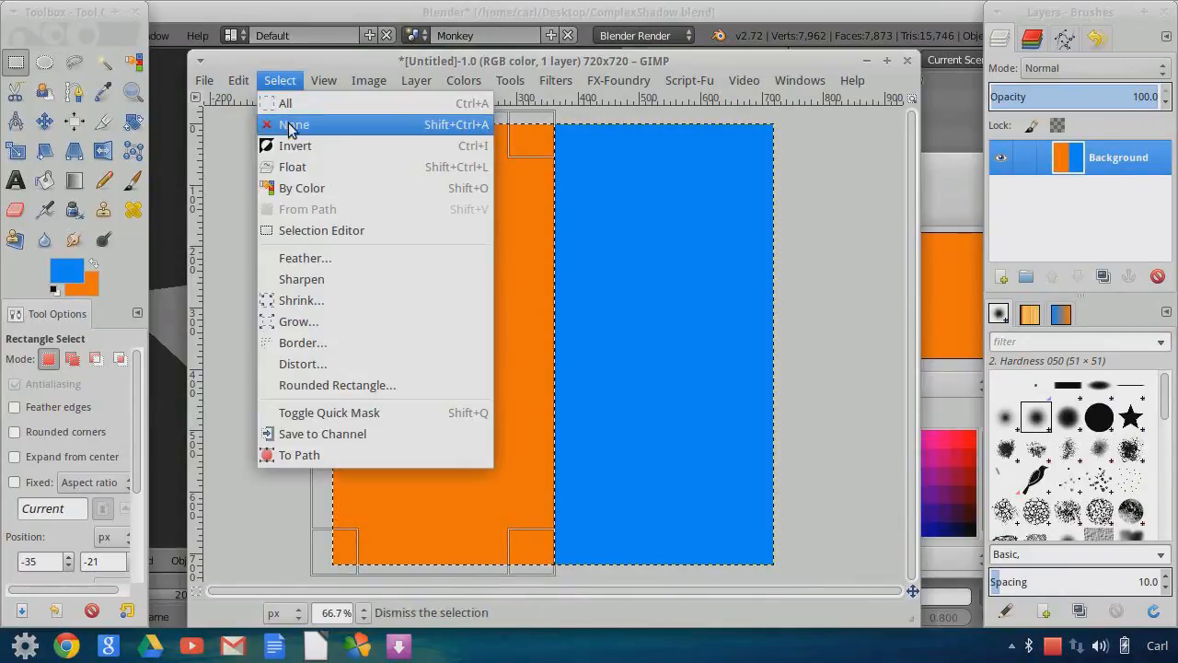
click(289, 121)
mouse_move(623, 65)
mouse_down()
mouse_move(671, 161)
mouse_move(614, 64)
mouse_up()
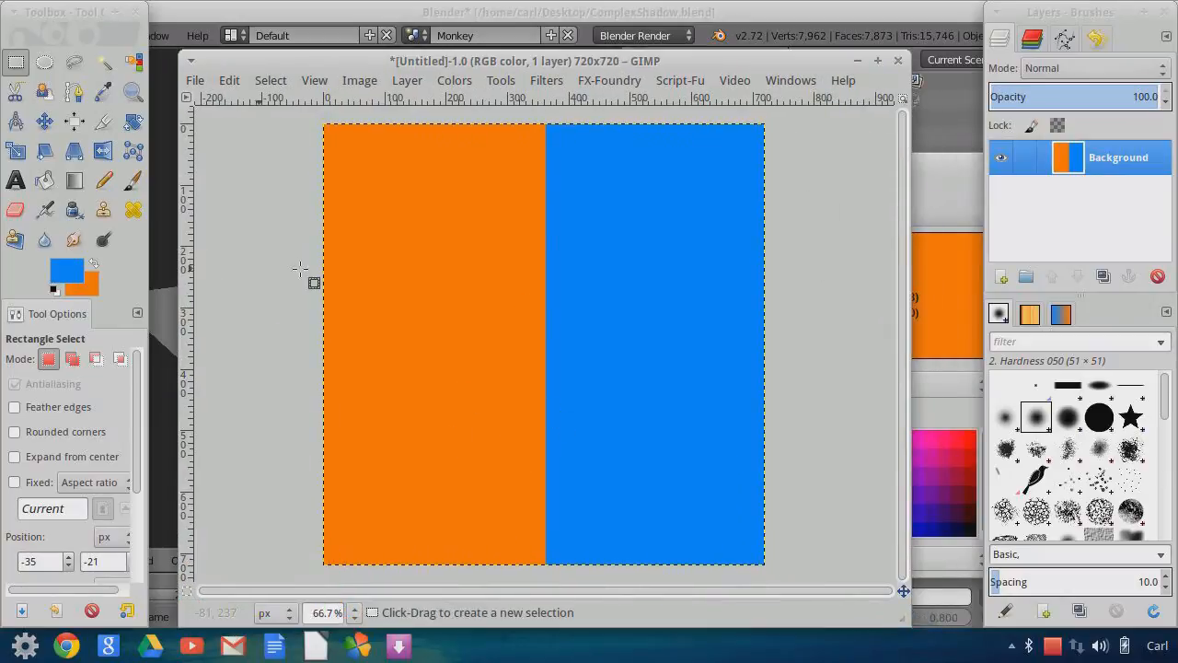
- Set the foreground color to the neutral gray 888888
click(78, 266)
drag(605, 175, 608, 323)
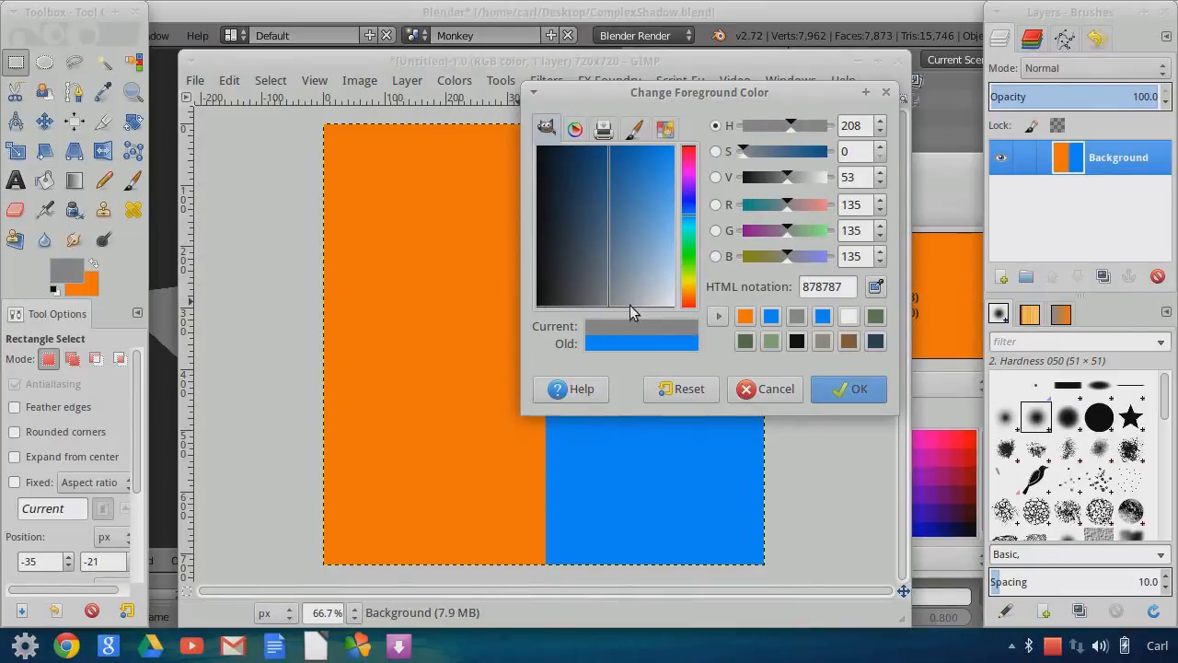
drag(609, 307, 610, 307)
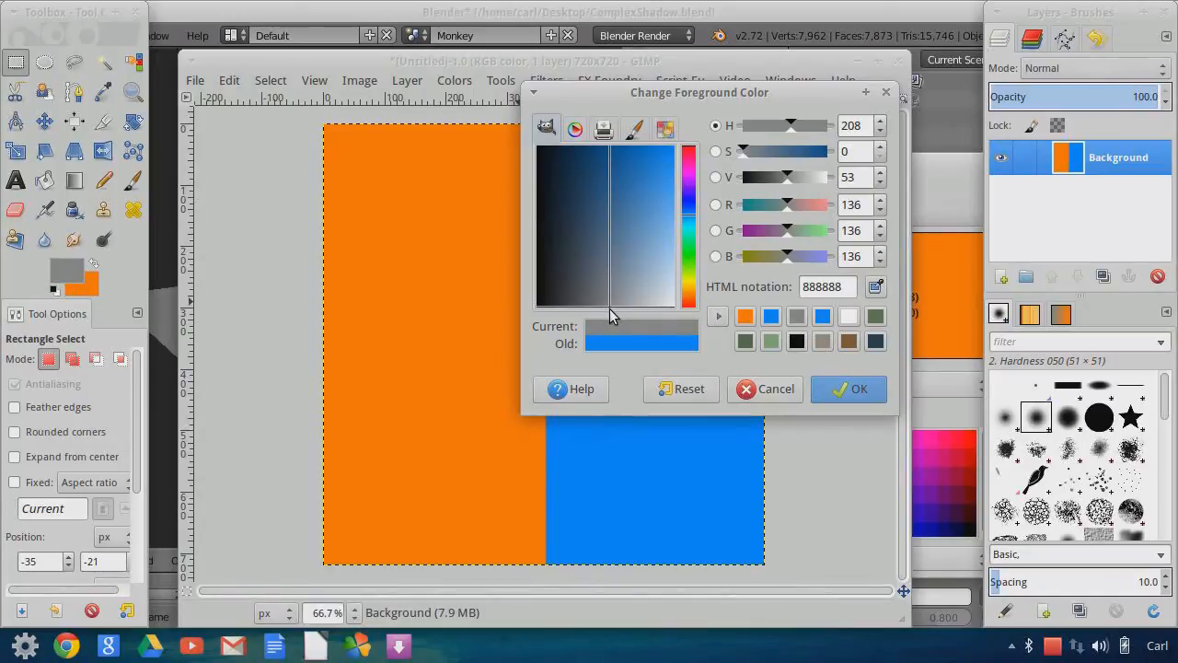
click(844, 390)
- Fill a full-width rectangular selection of the canvas's lower part, from about y 394 px down, with the gray foreground color and deselect it
drag(429, 56, 417, 55)
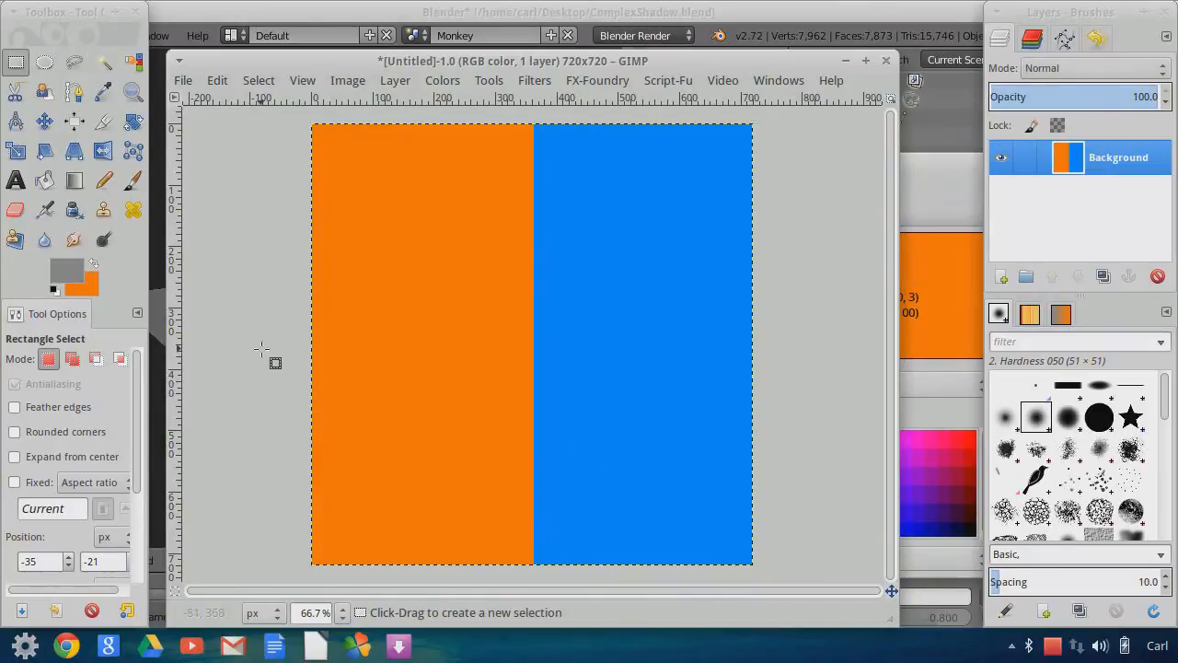
drag(257, 353, 793, 576)
drag(563, 357, 562, 371)
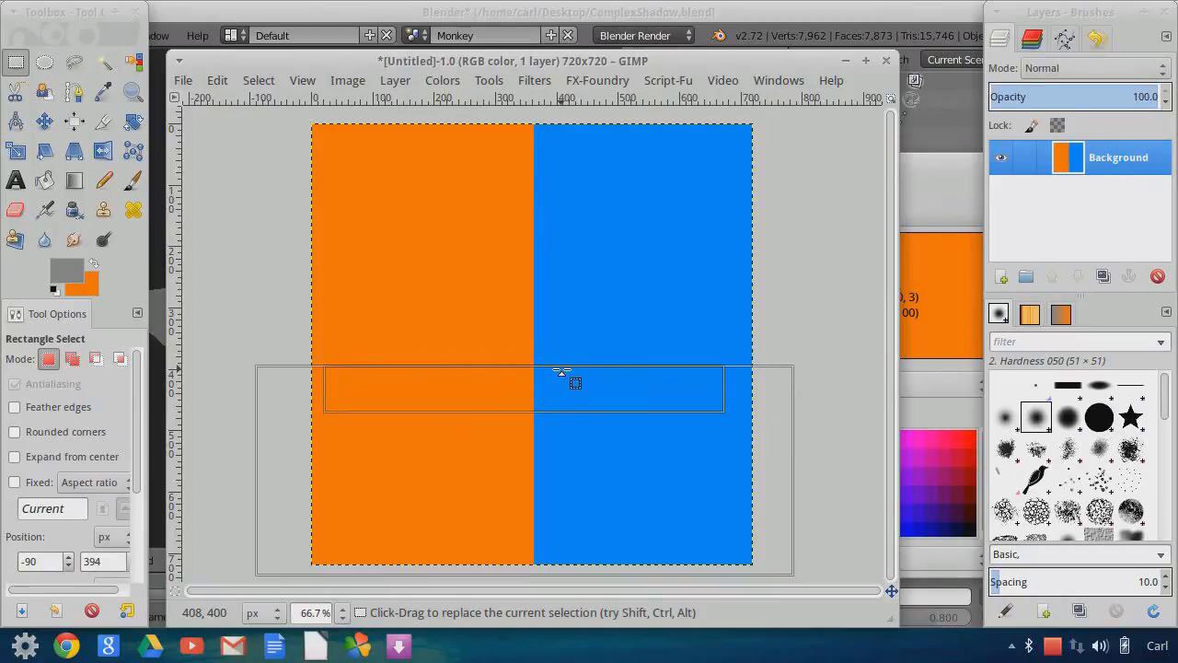
click(217, 80)
click(273, 368)
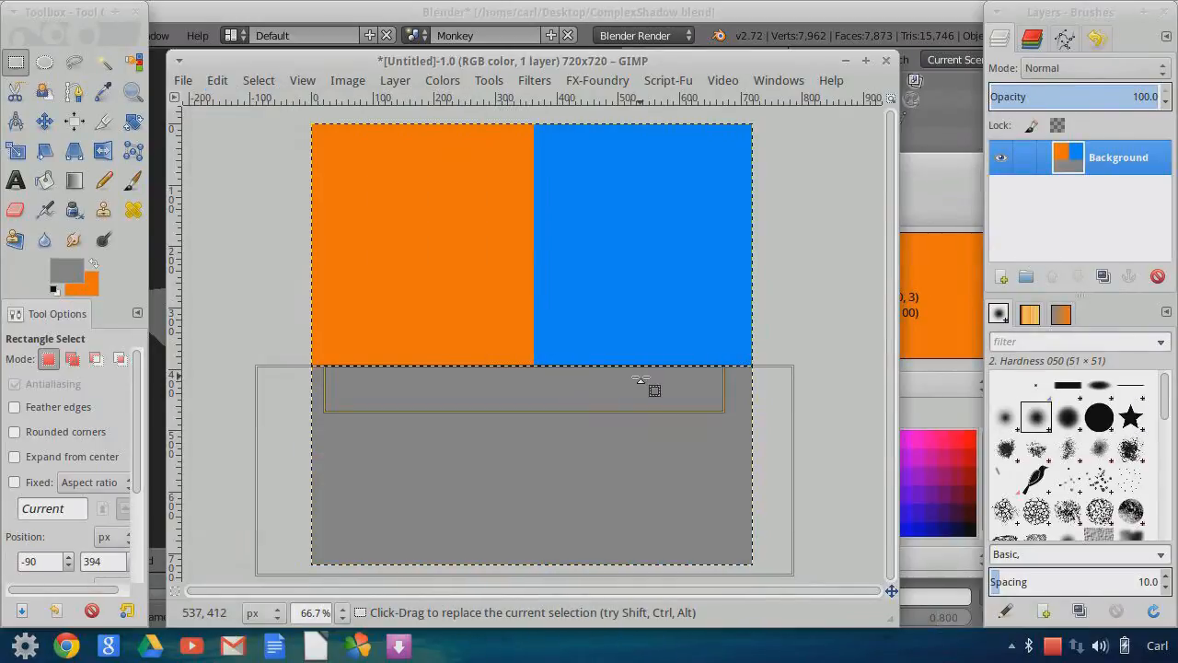
click(217, 80)
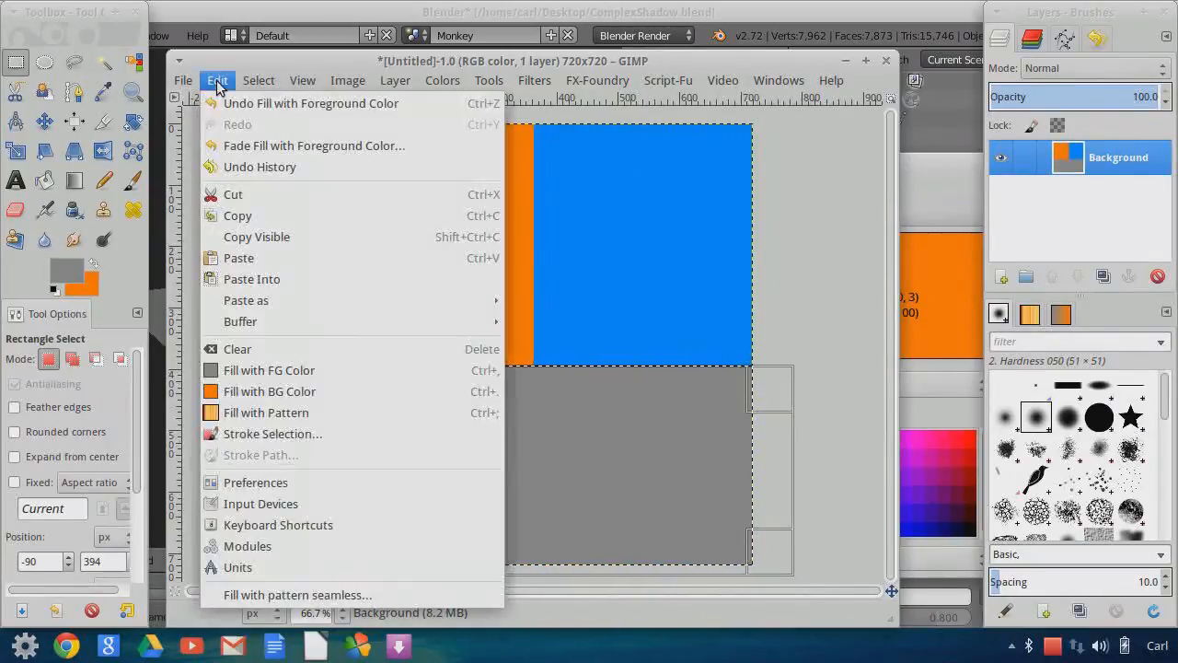
mouse_move(259, 80)
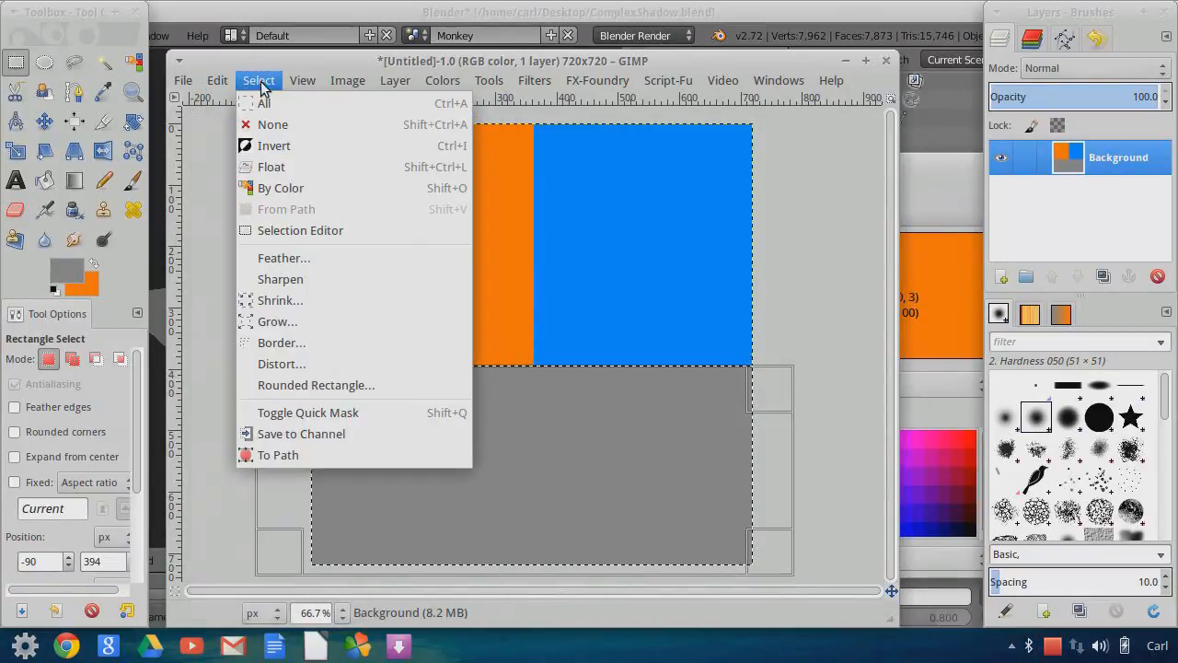
click(267, 124)
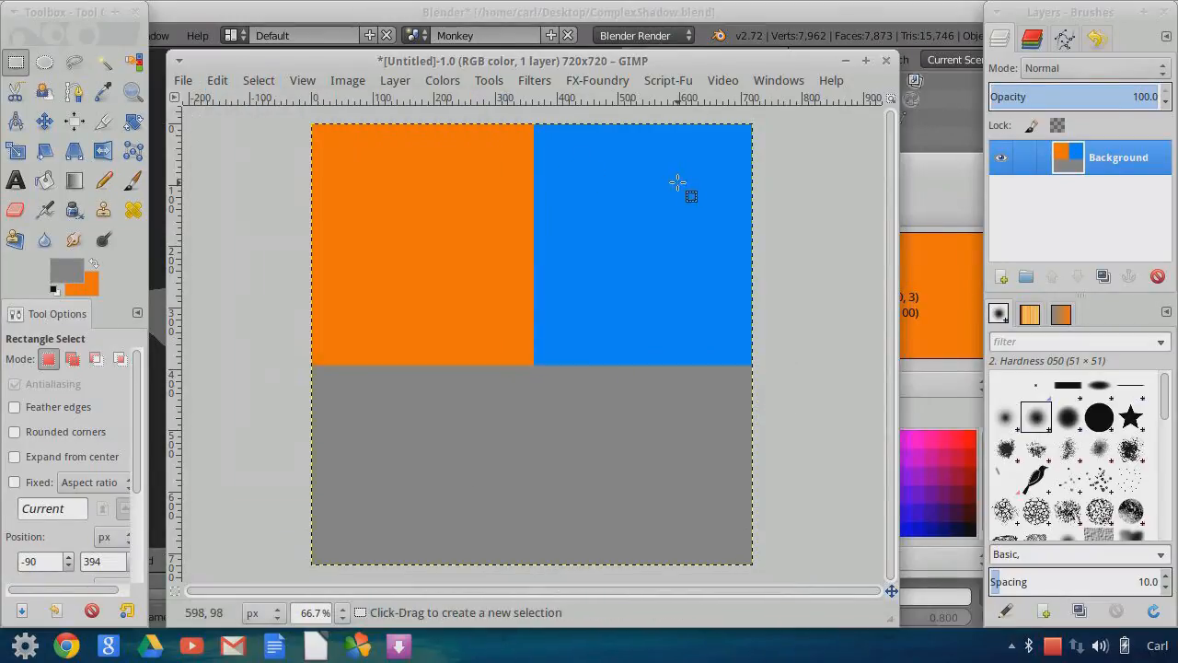
- Apply a Gaussian Blur with a 200 px horizontal and vertical radius to the whole image, checking the color transition in the preview
click(538, 83)
mouse_move(596, 190)
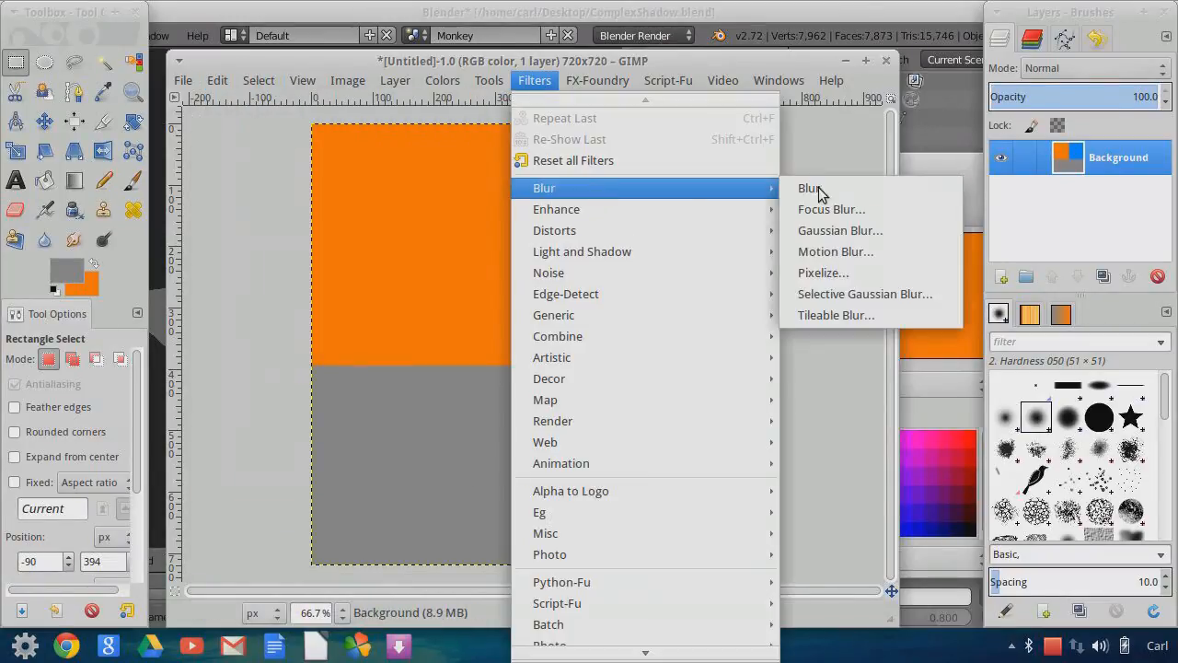
click(896, 233)
double_click(526, 422)
text(200)
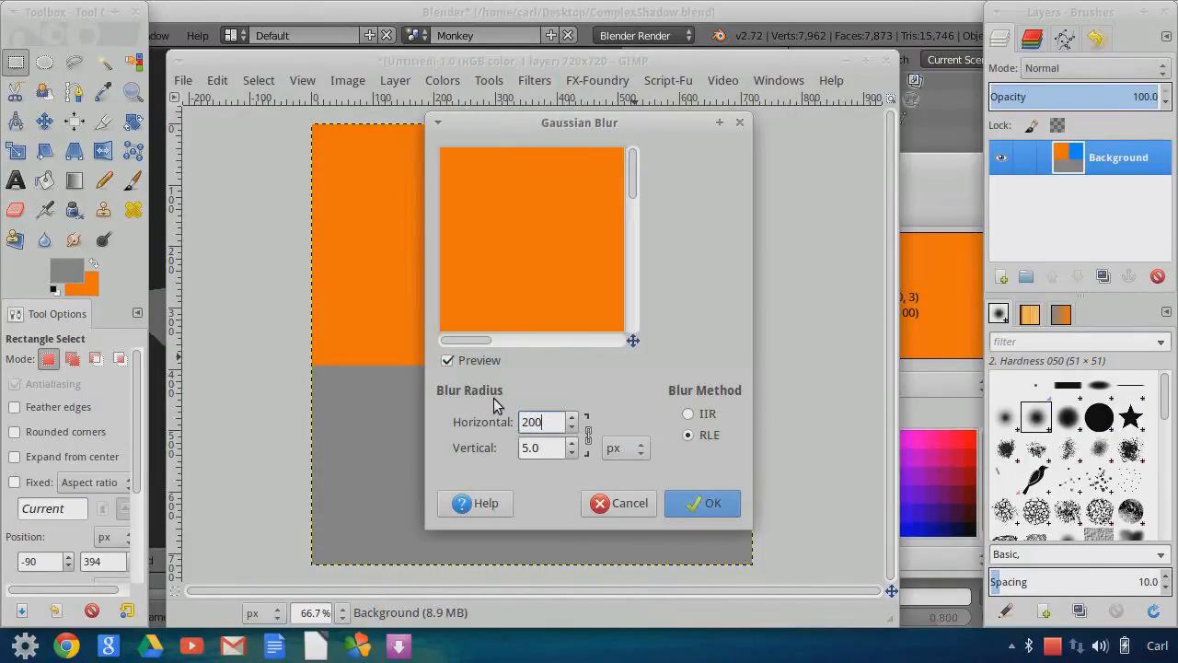
key(Tab)
drag(463, 340, 534, 340)
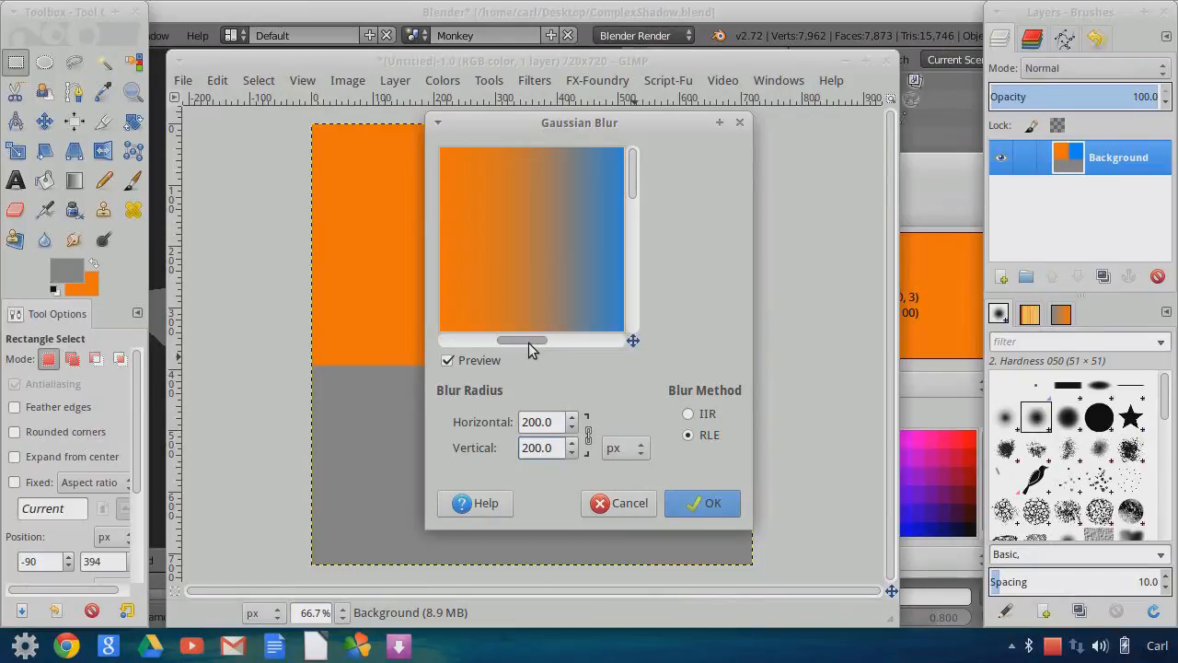
click(669, 508)
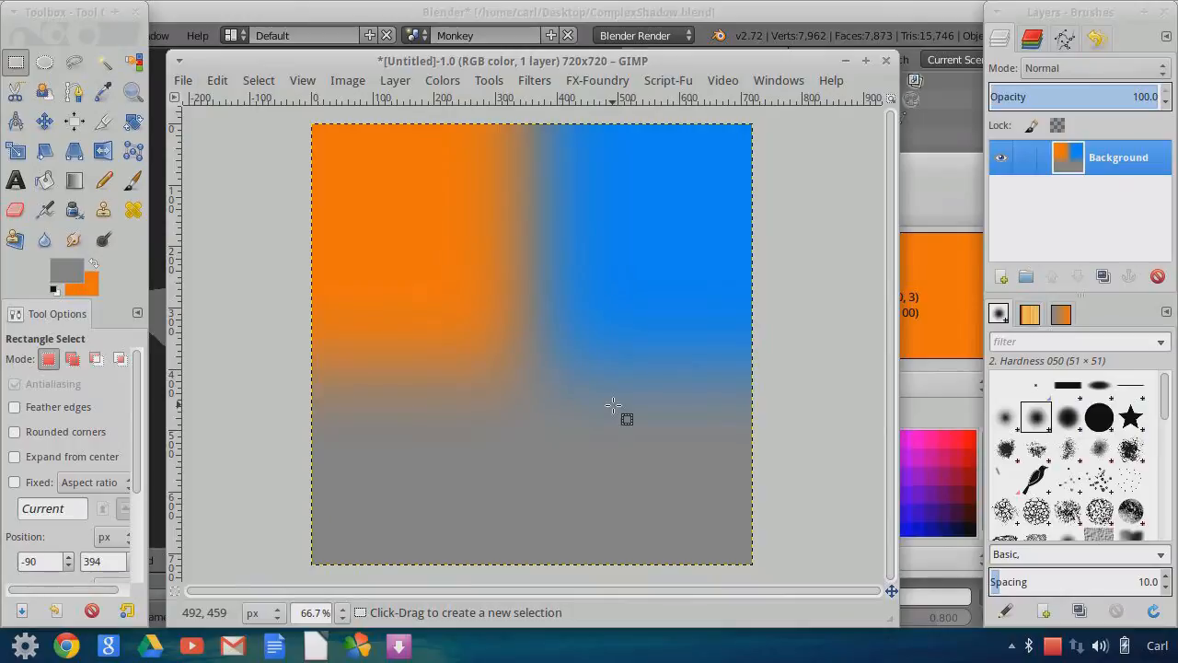
- Export the orange, blue and grey gradient image to the Desktop as Lighting.png
click(183, 81)
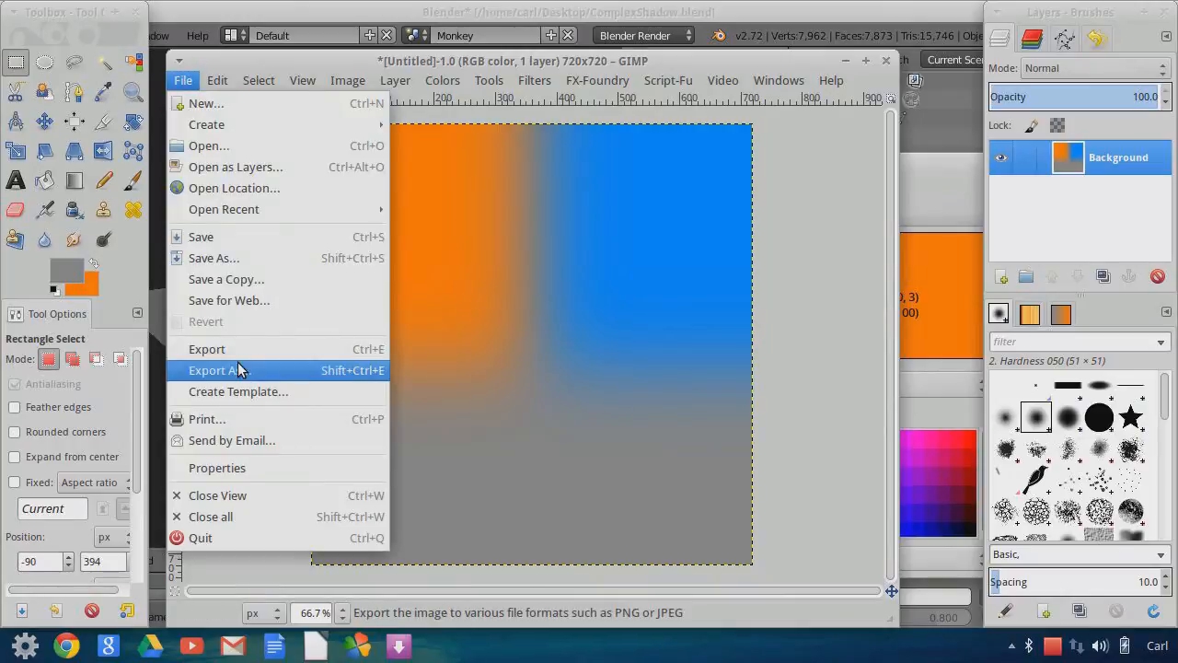
click(234, 368)
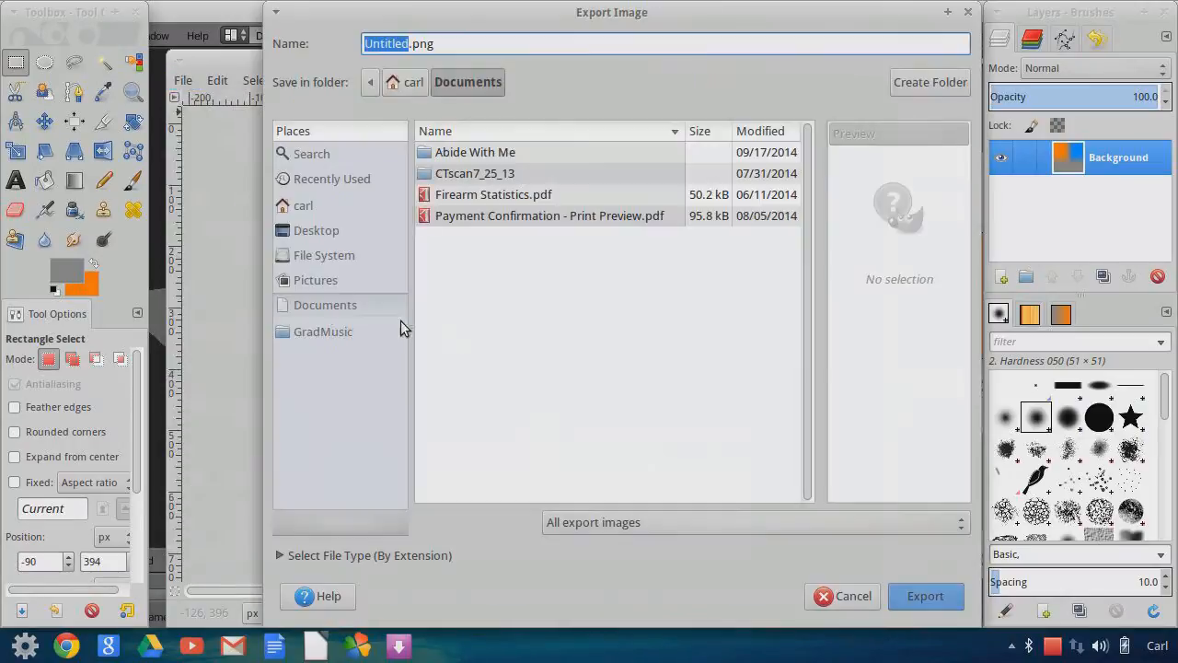
click(316, 231)
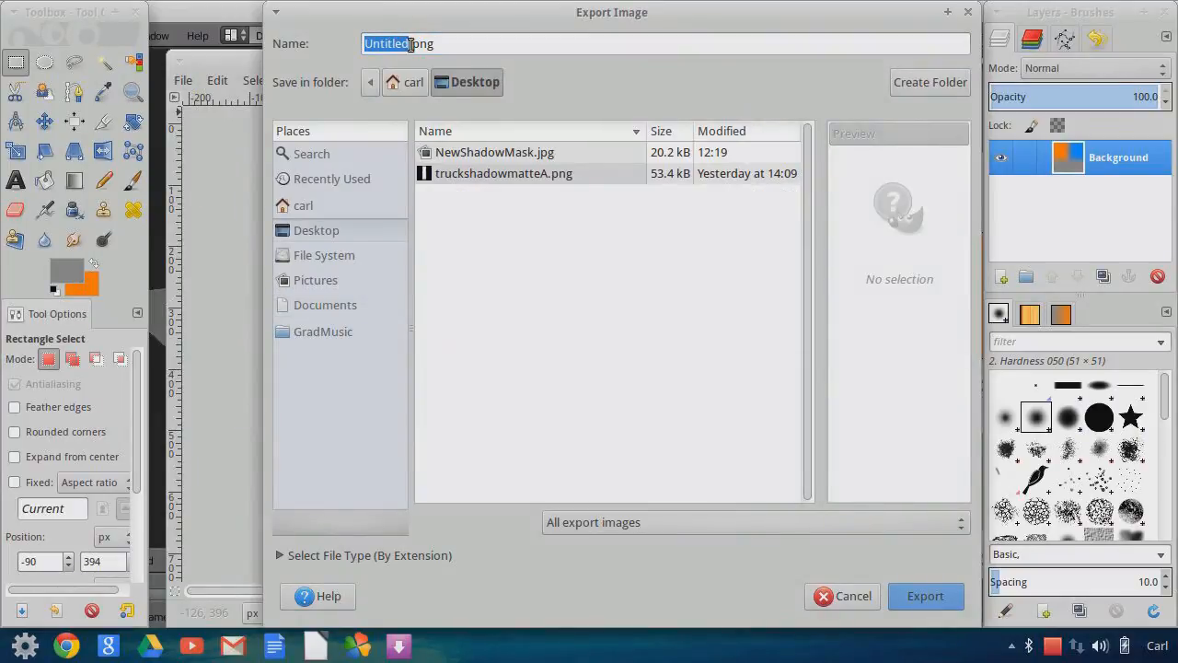
text(Lighting)
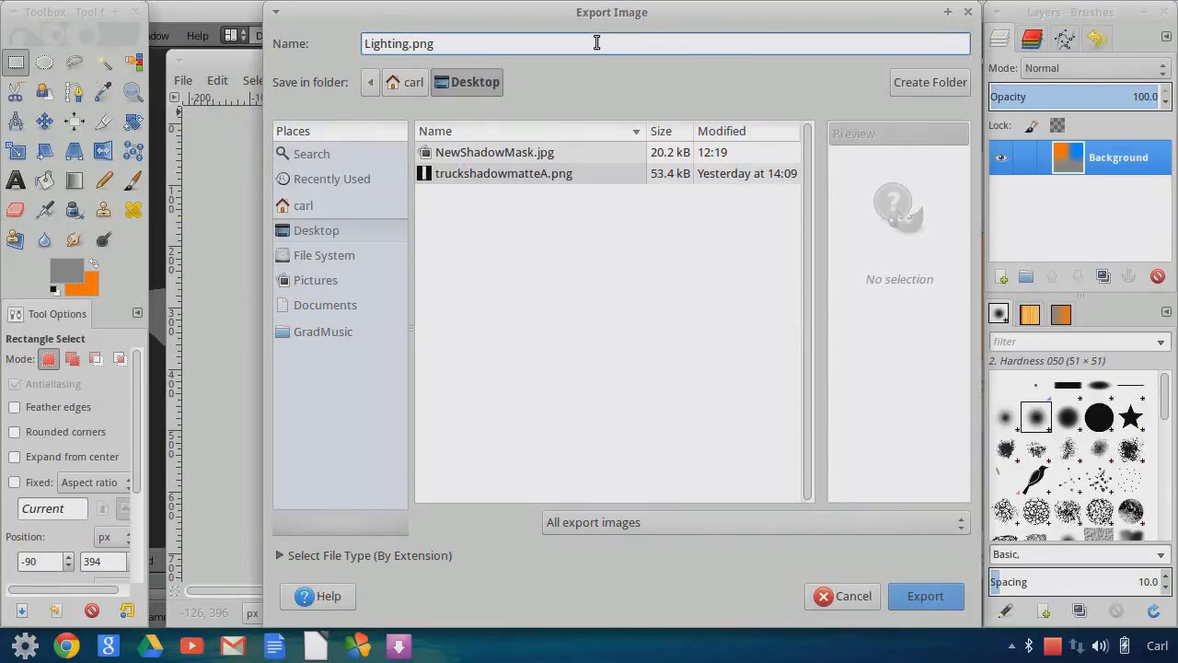
click(927, 595)
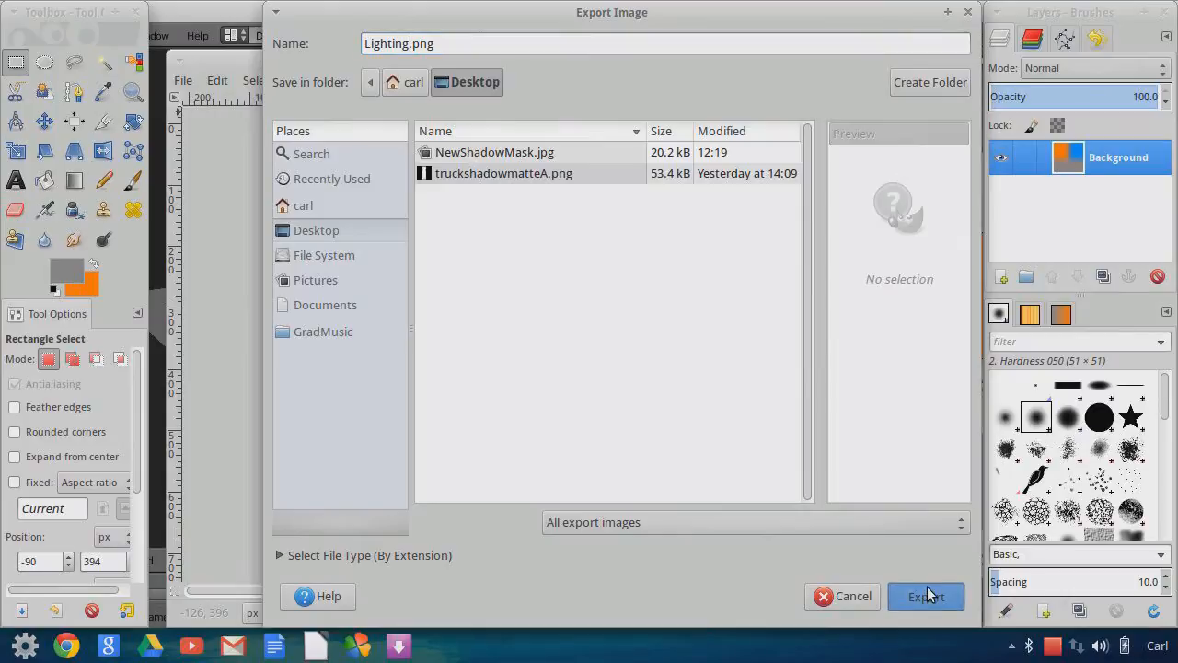
click(681, 468)
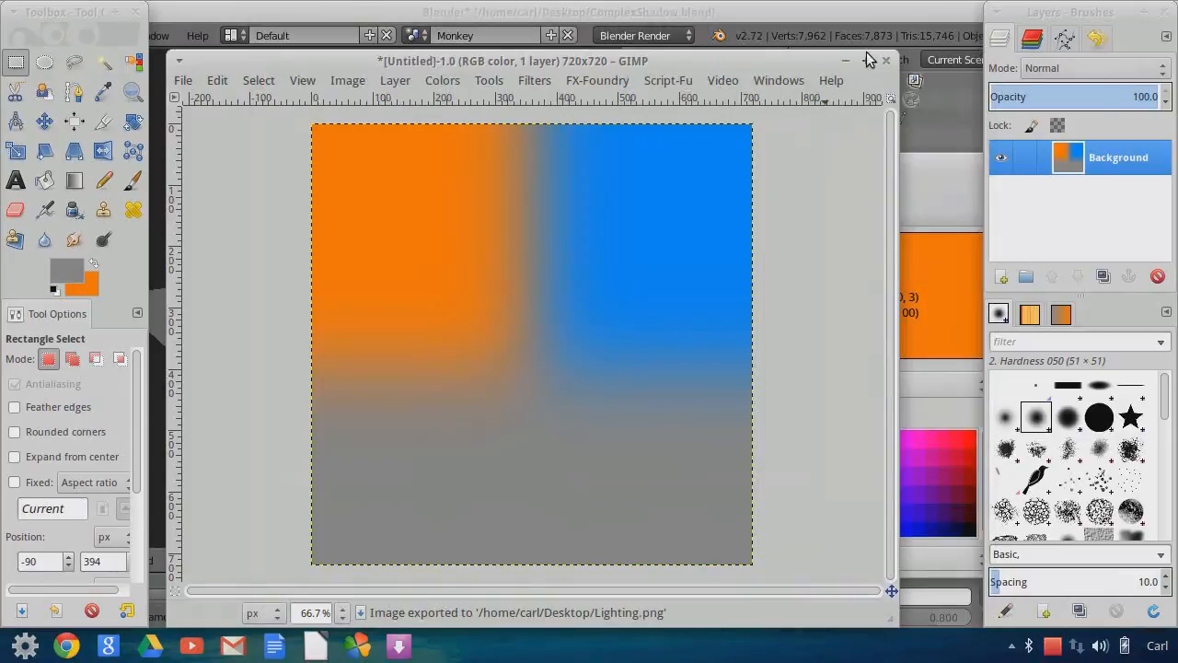
- Close the exported image without saving its changes and close the Agave colour window to return to Blender
click(886, 59)
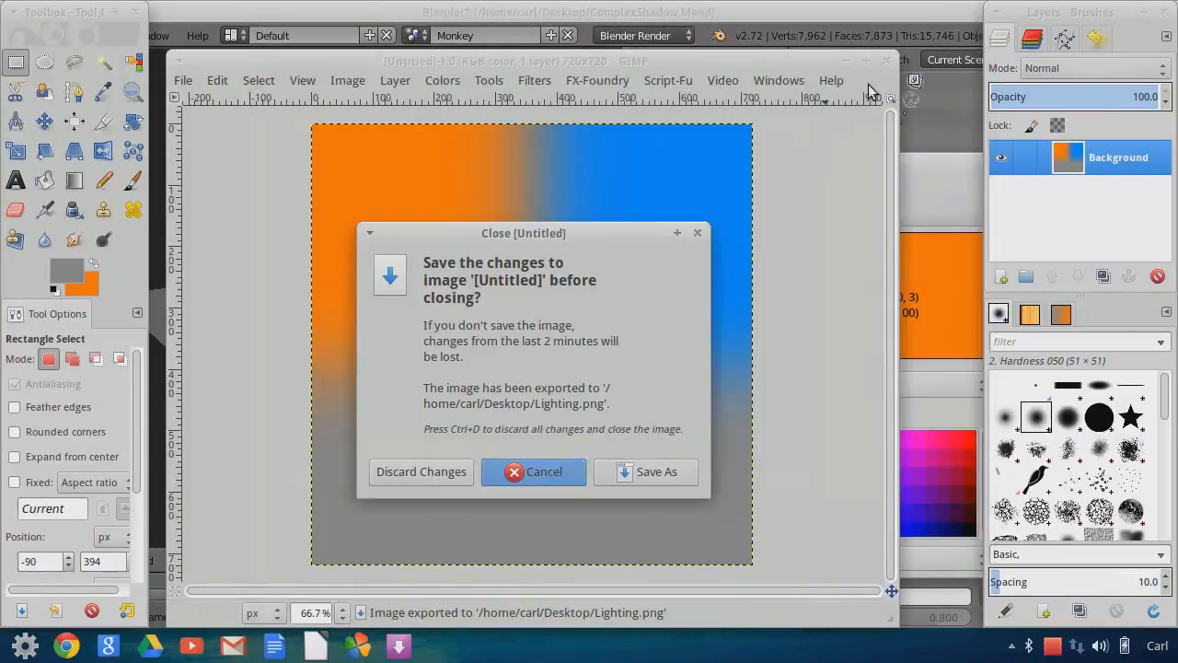
click(433, 476)
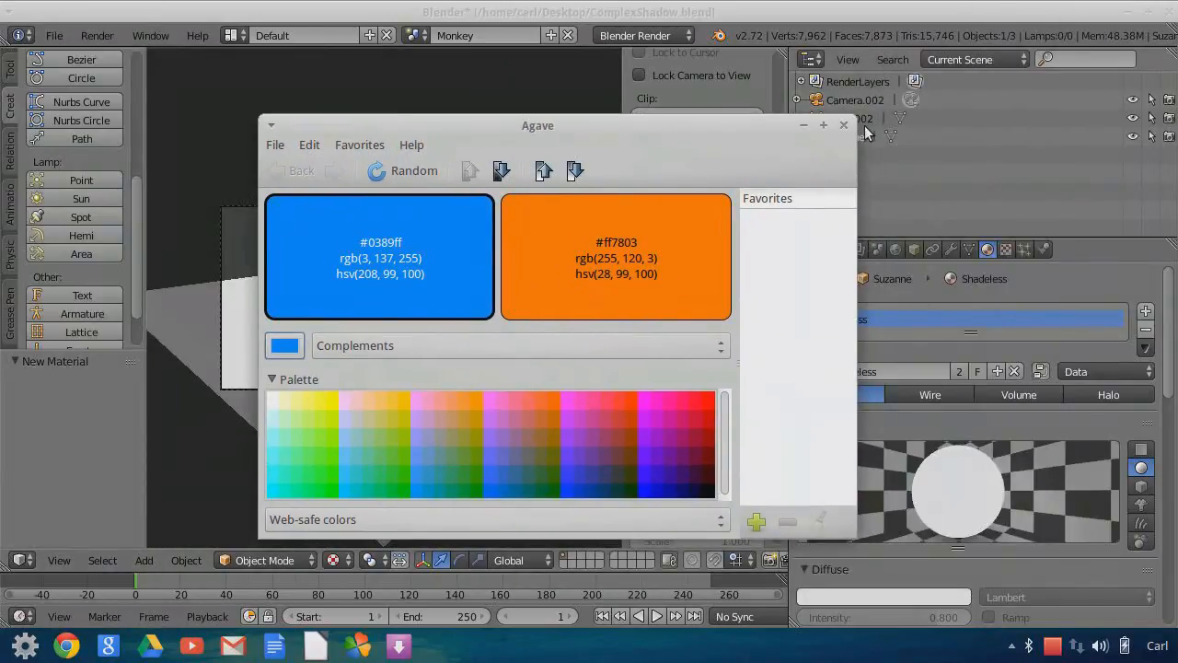
click(845, 126)
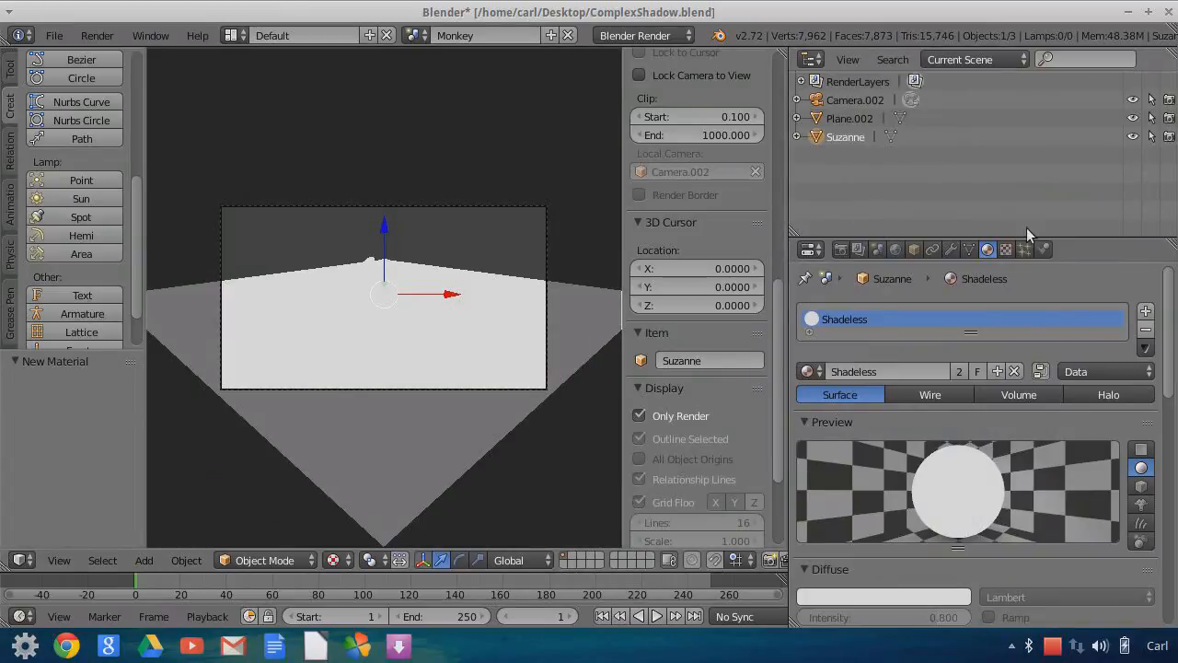
- Add a new image texture to Suzanne's Shadeless material and load Lighting.png from the Desktop into it
click(1006, 249)
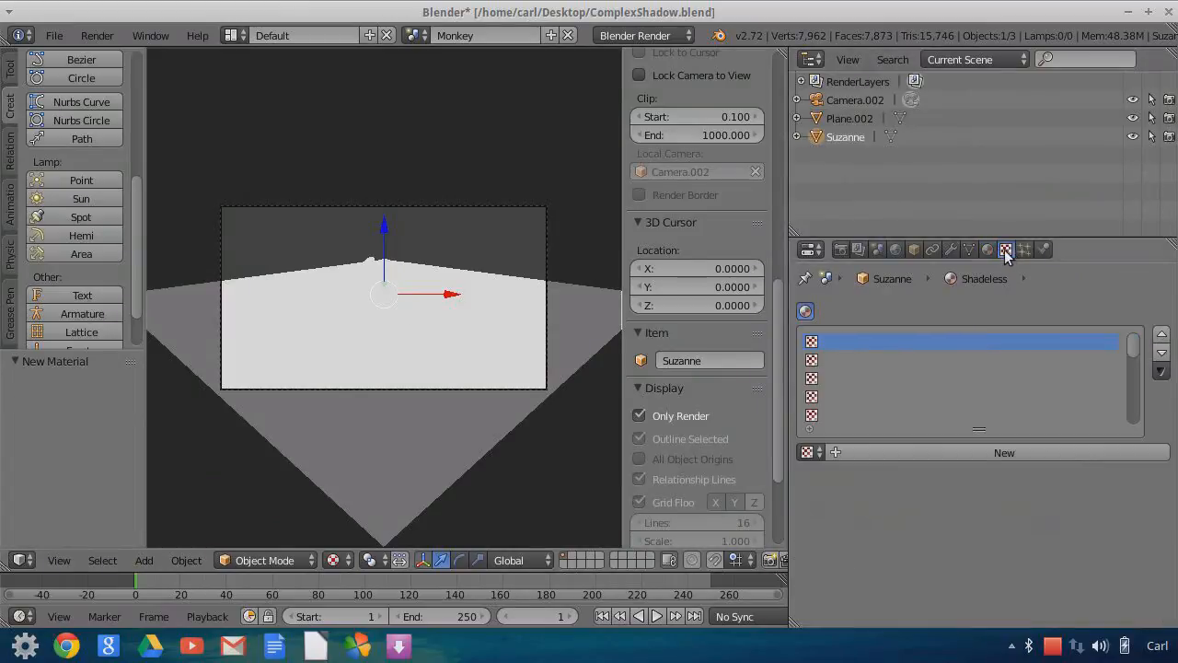
click(896, 451)
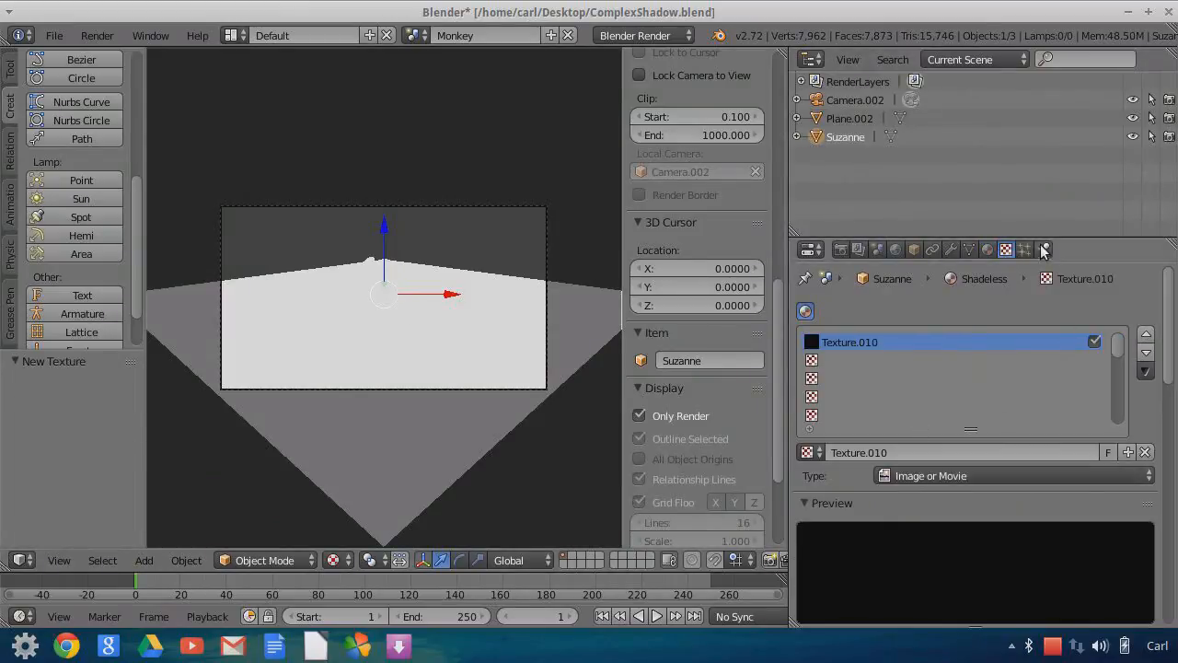
scroll(1022, 414, down, 2)
scroll(1009, 501, down, 5)
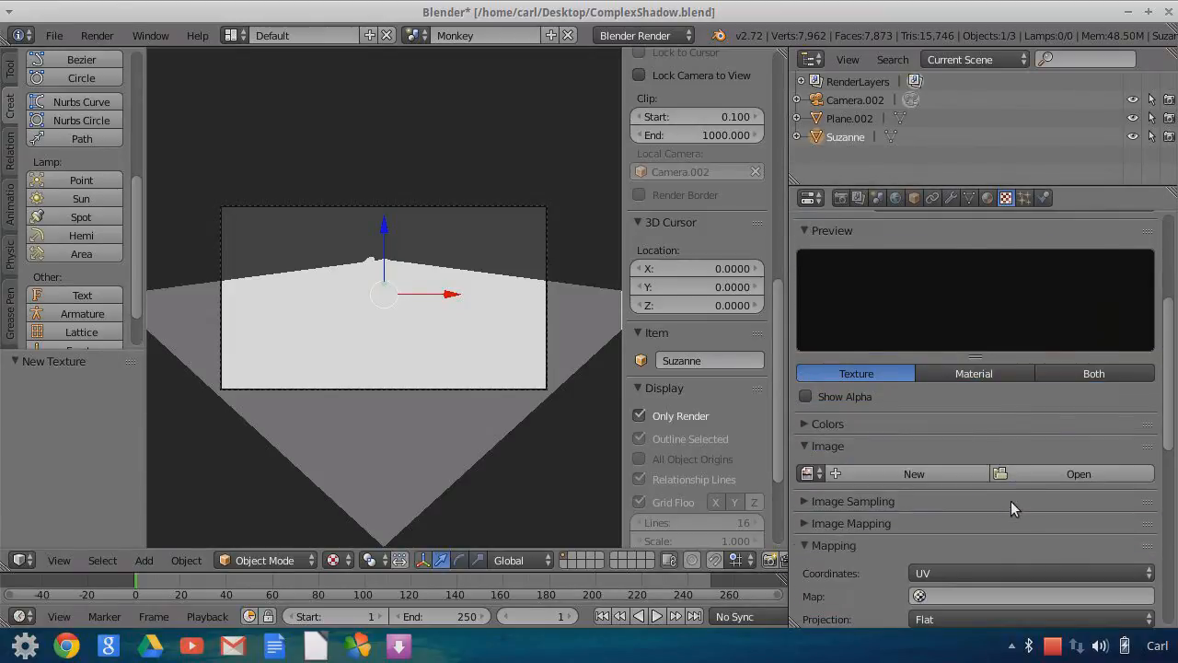
click(1028, 475)
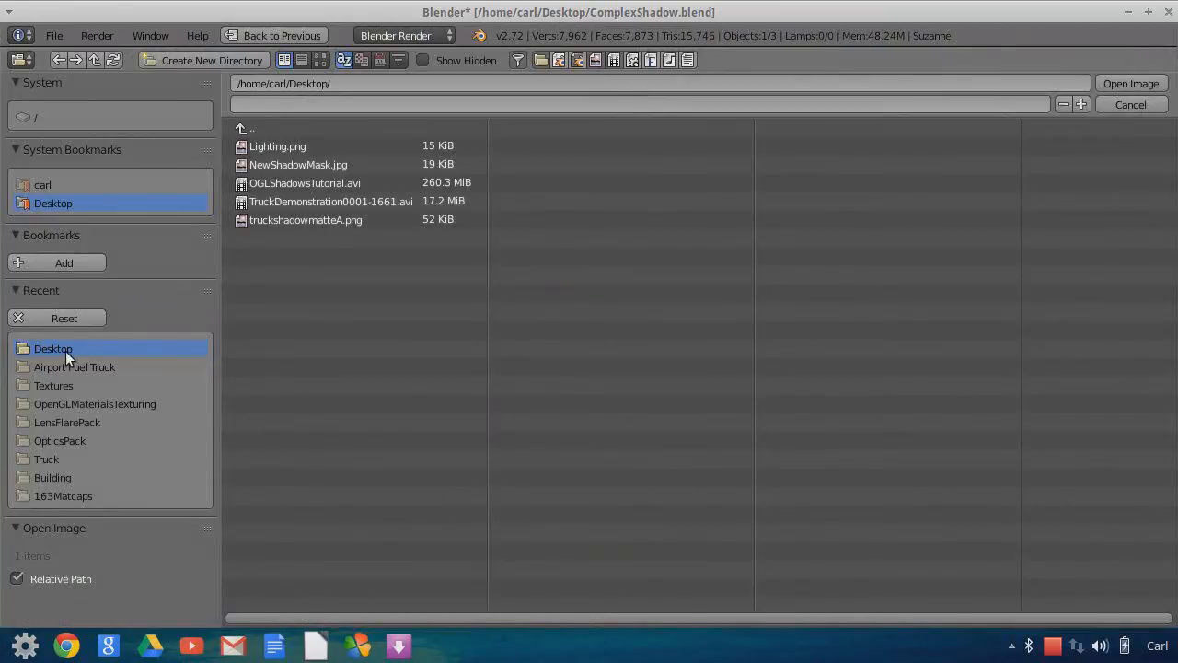
click(302, 145)
click(1132, 83)
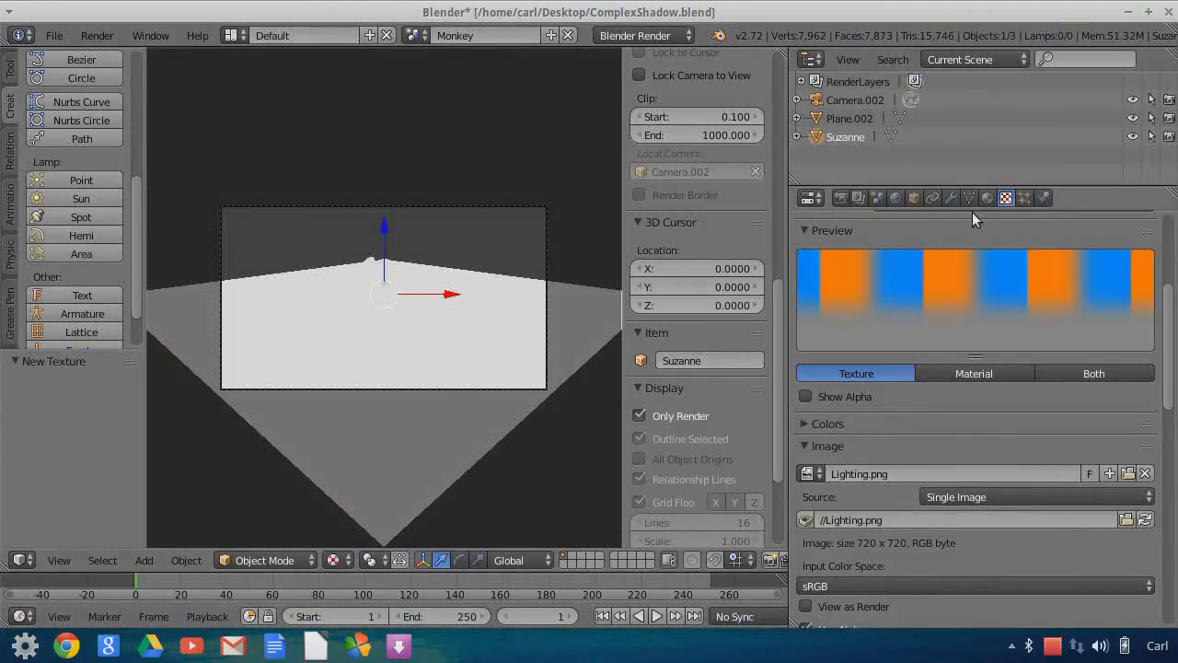
- Set the mapping coordinates of the Lighting.png texture to Normal
scroll(978, 422, up, 6)
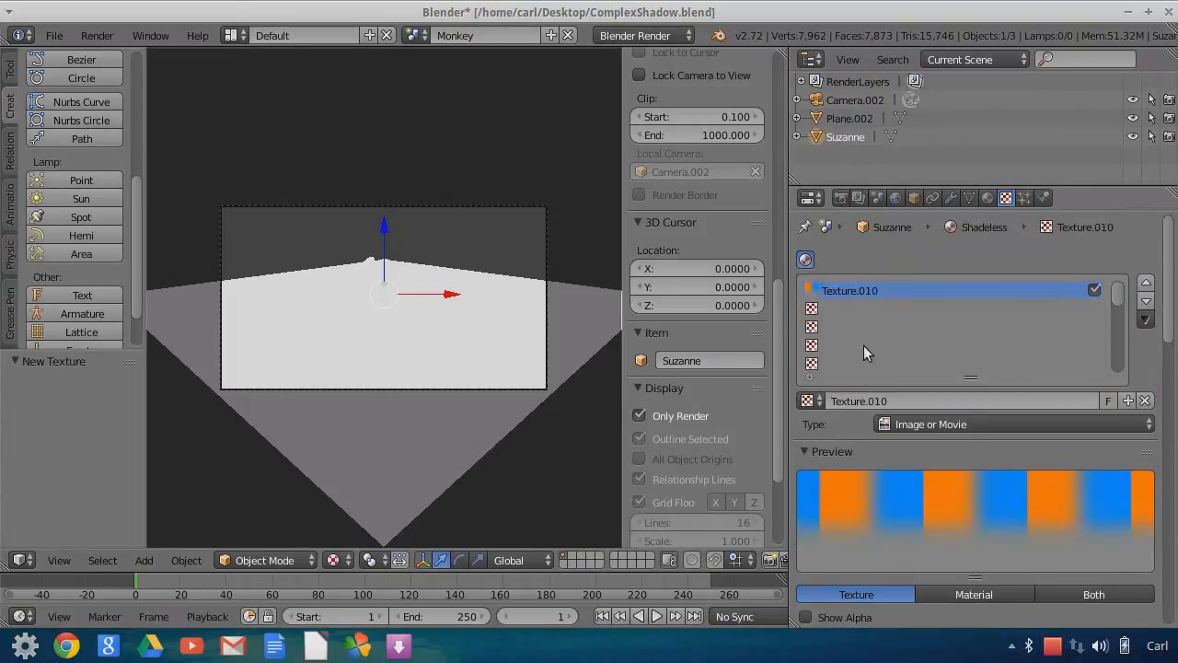
scroll(1014, 495, down, 15)
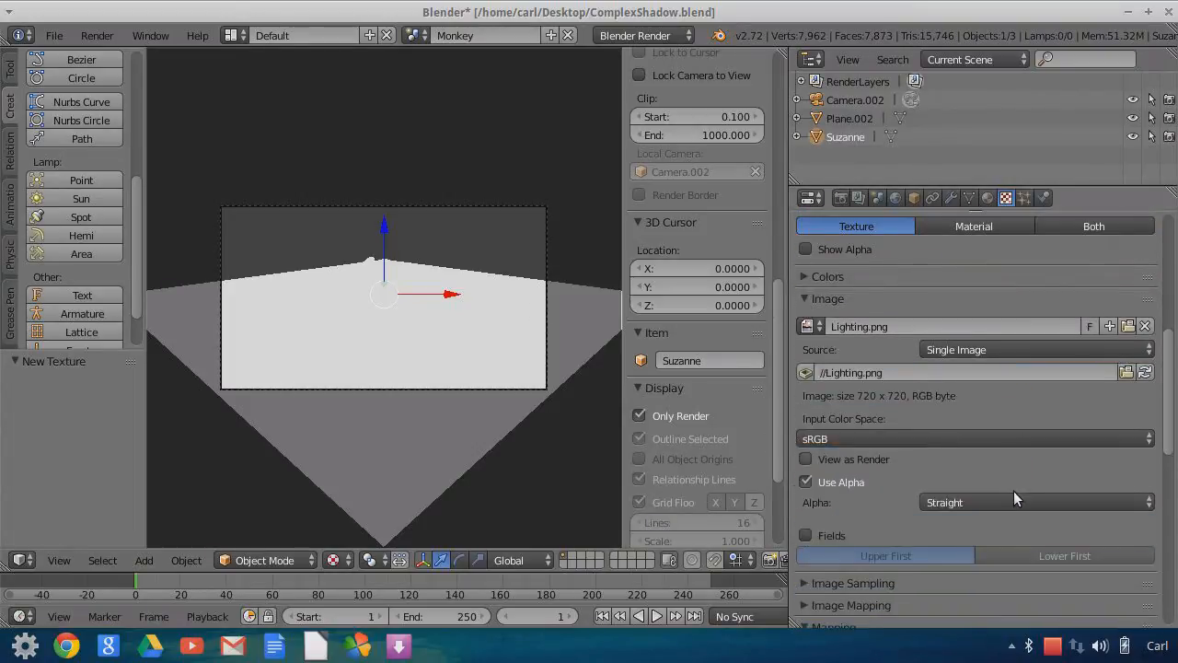
click(947, 465)
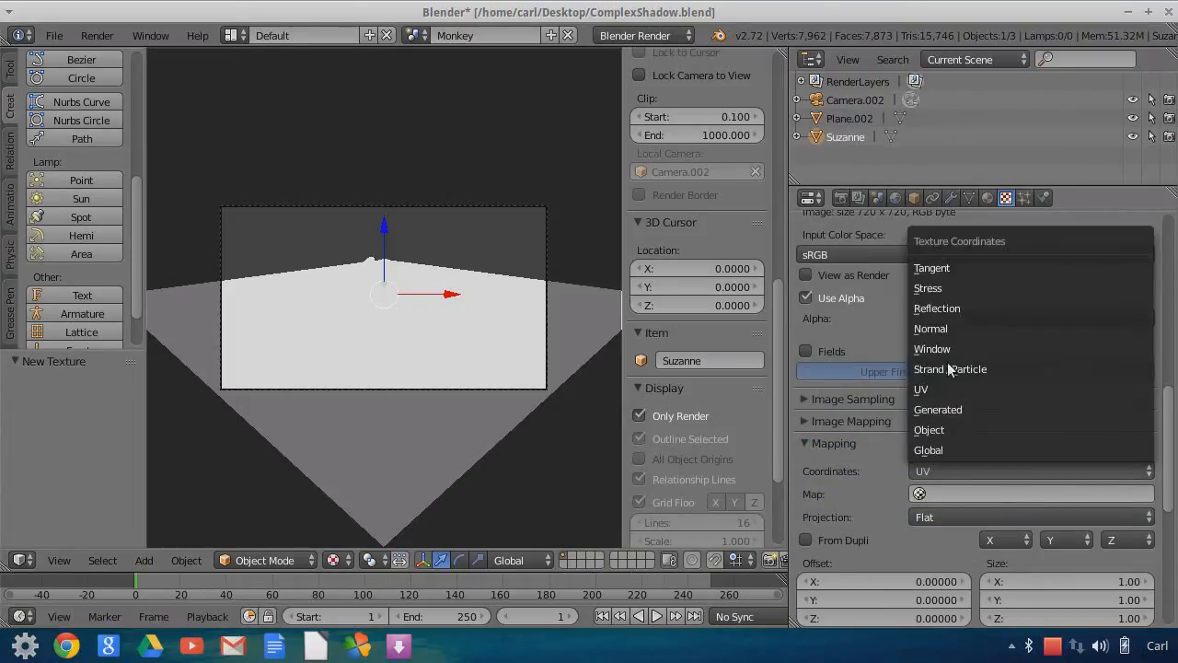
click(950, 326)
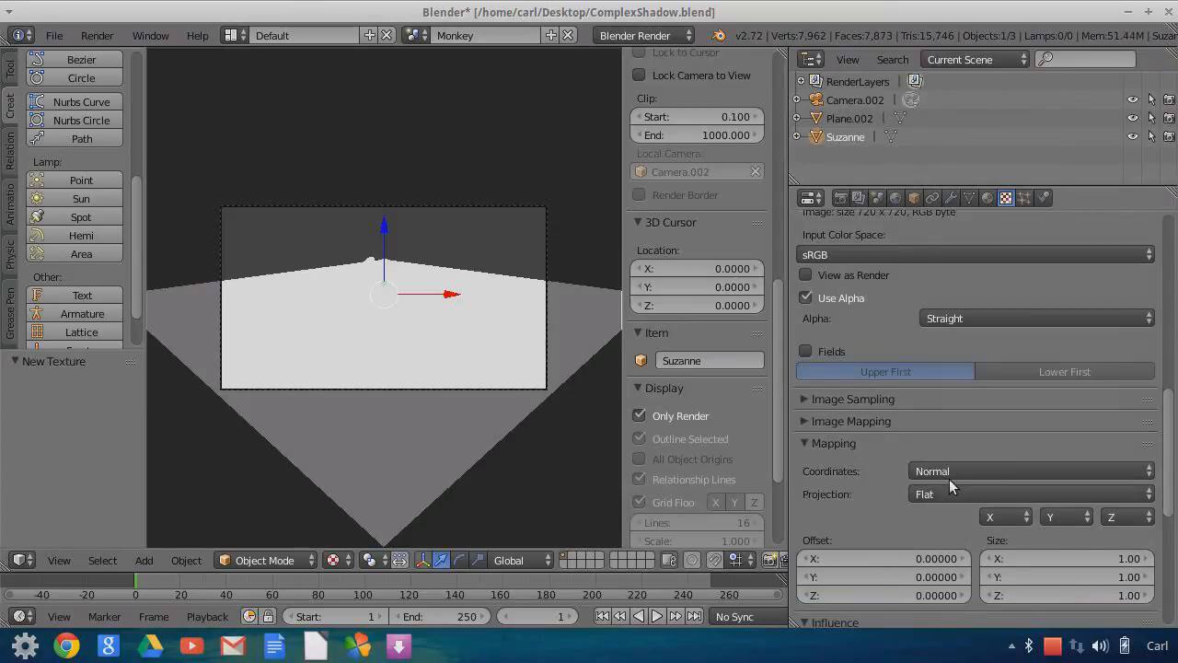
scroll(955, 436, up, 15)
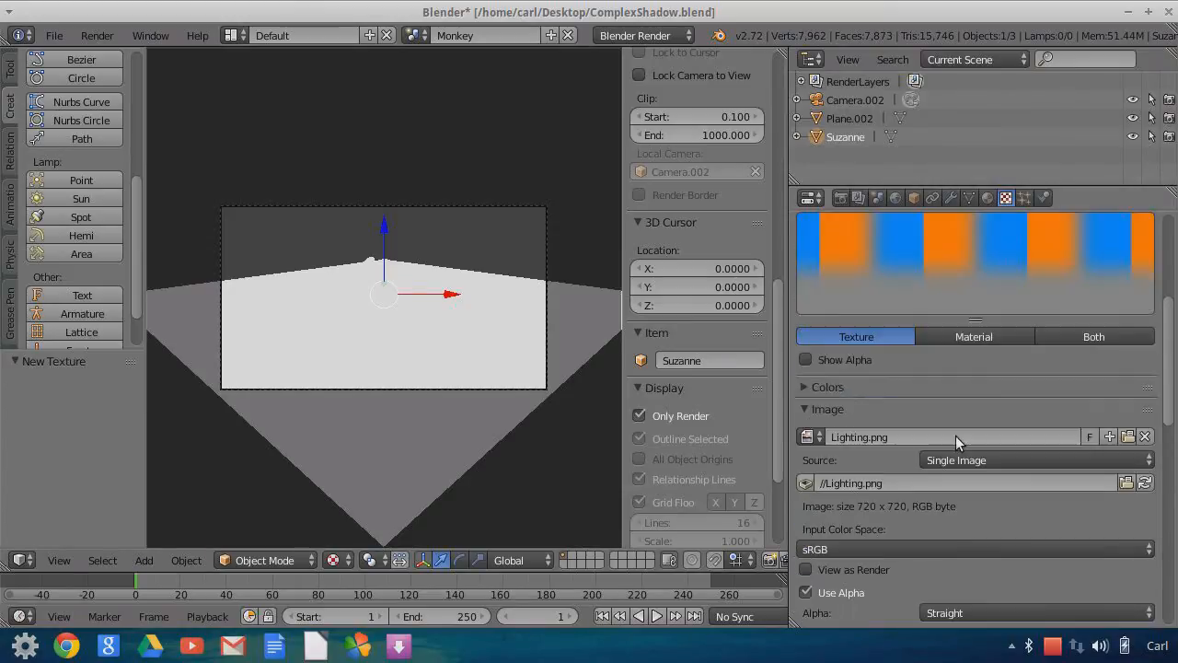
- Switch the viewport shading's material mode to GLSL
middle_drag(329, 322, 338, 293)
scroll(391, 324, up, 2)
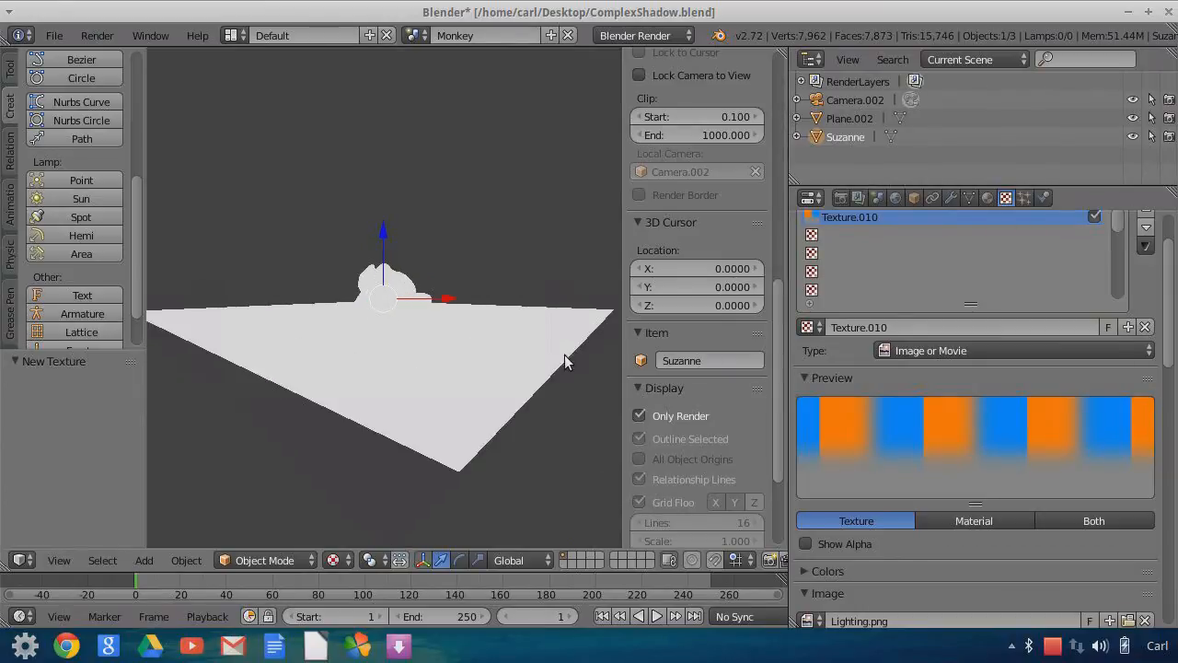
scroll(691, 387, down, 2)
scroll(689, 384, down, 2)
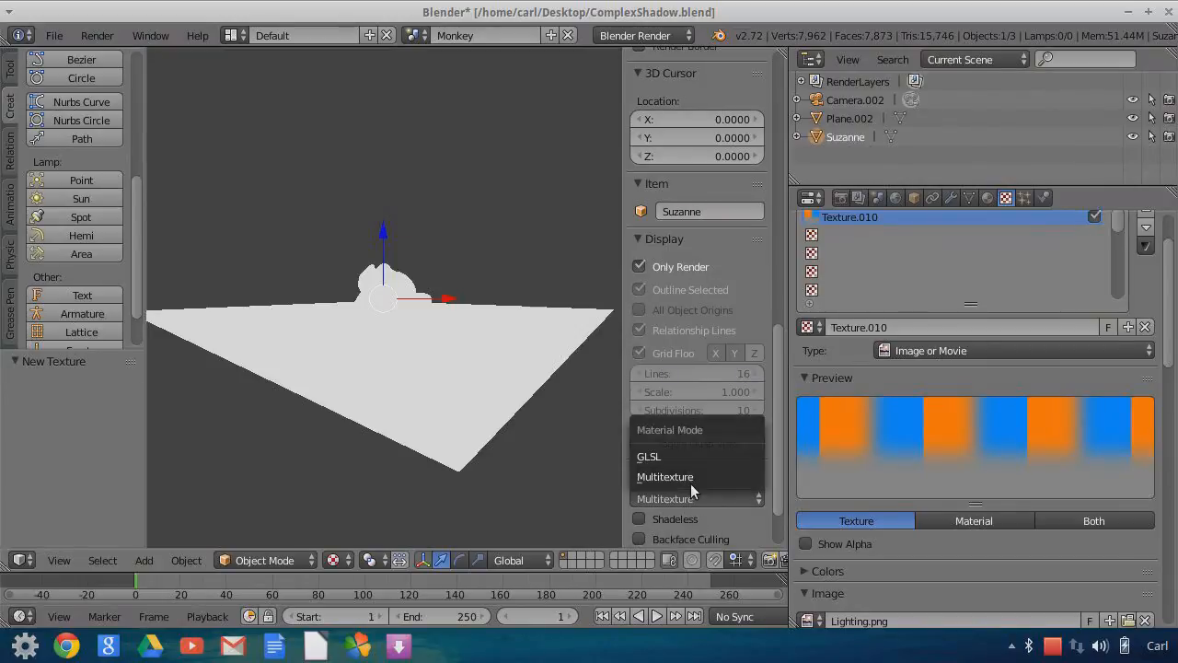
key(Return)
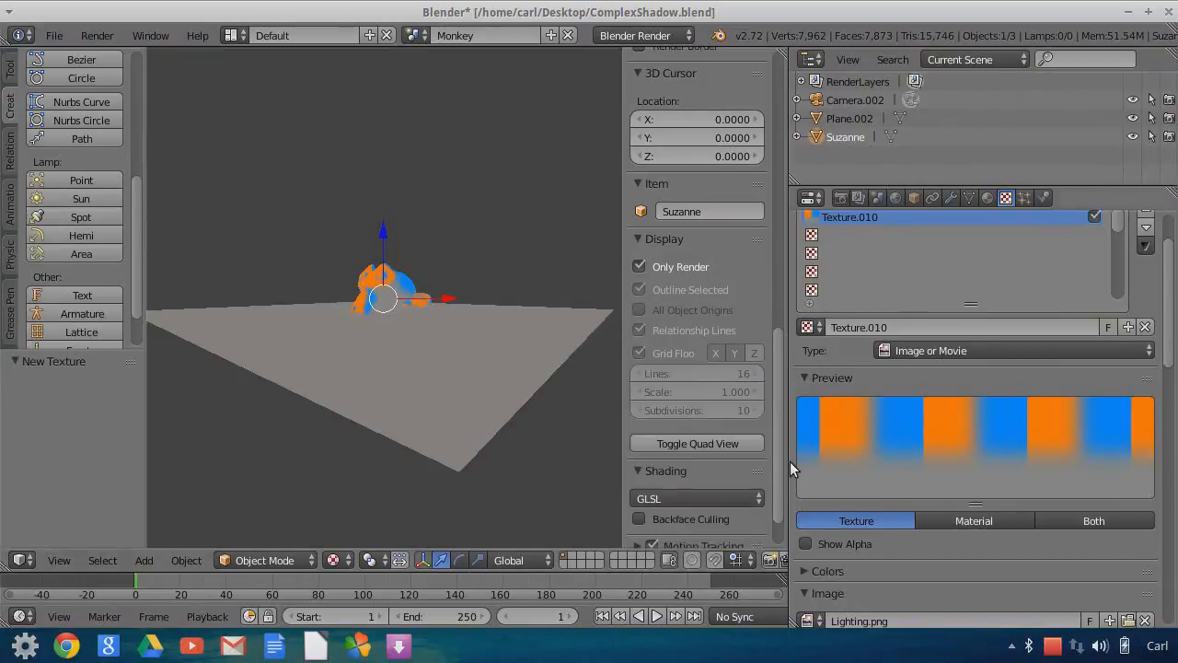
- Examine the lighting texture on the monkey head from several angles and through the camera
middle_drag(464, 338, 222, 457)
click(72, 561)
click(102, 494)
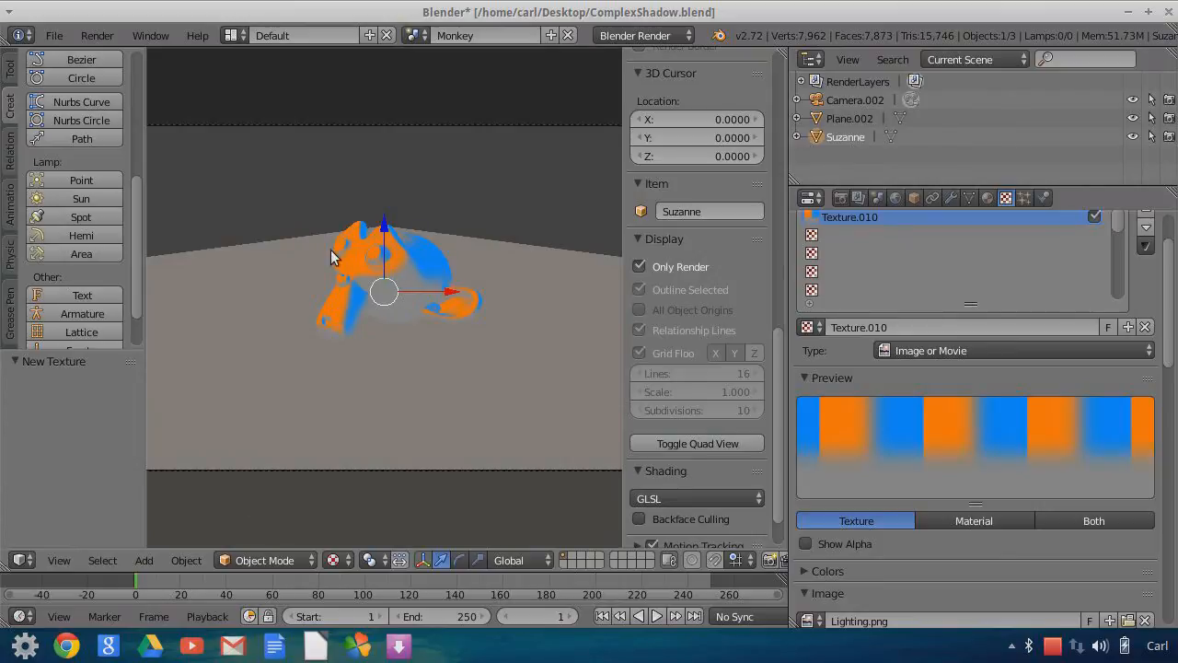
key(KP_0)
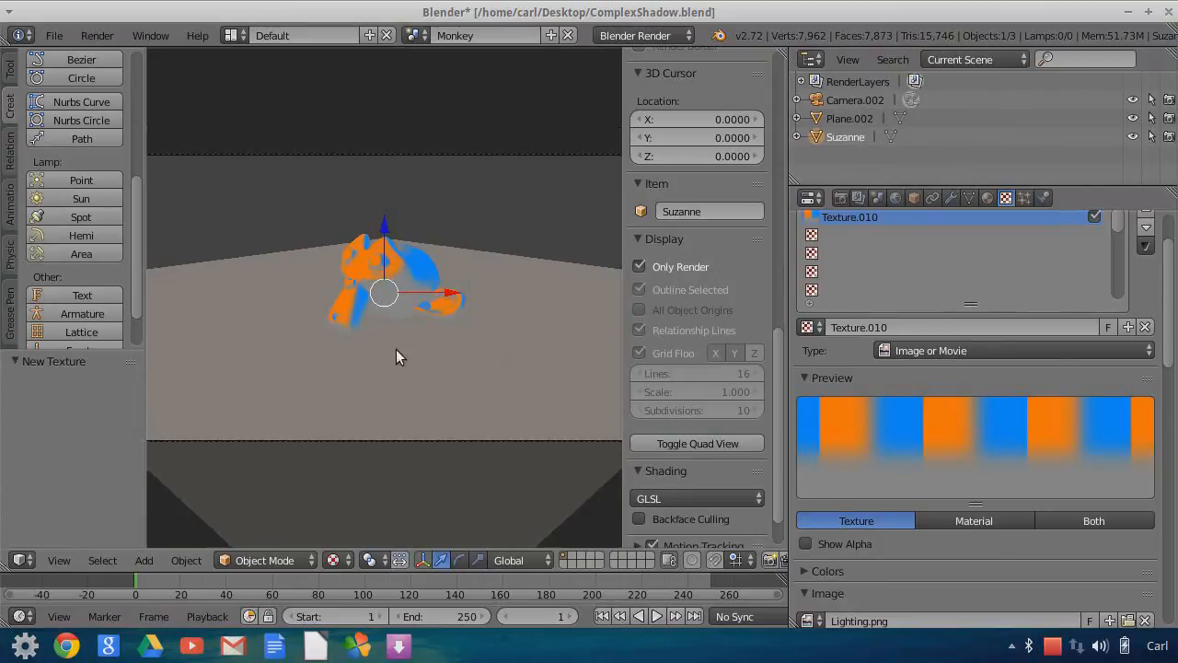
middle_drag(452, 353, 369, 443)
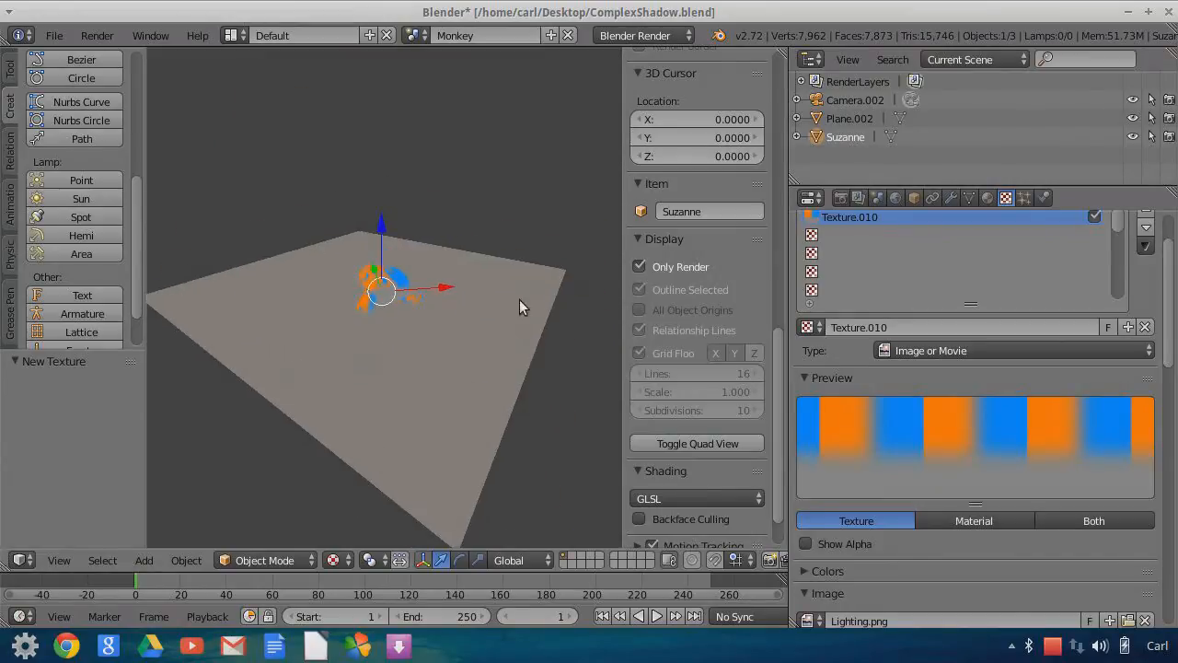
click(57, 560)
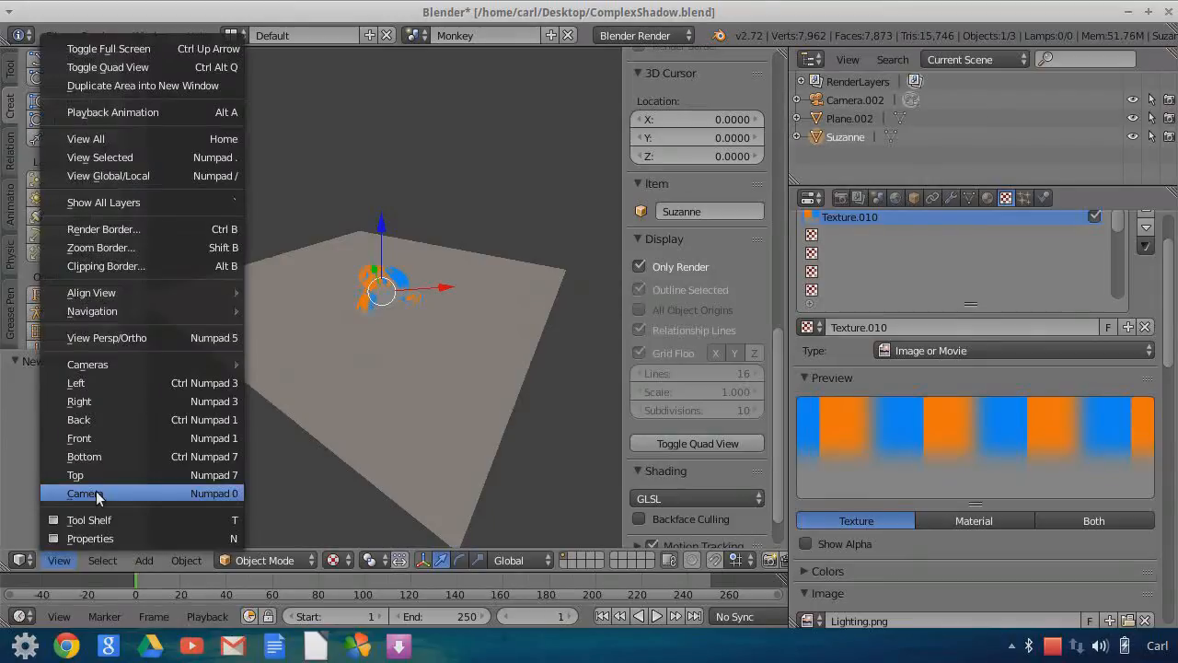
click(87, 492)
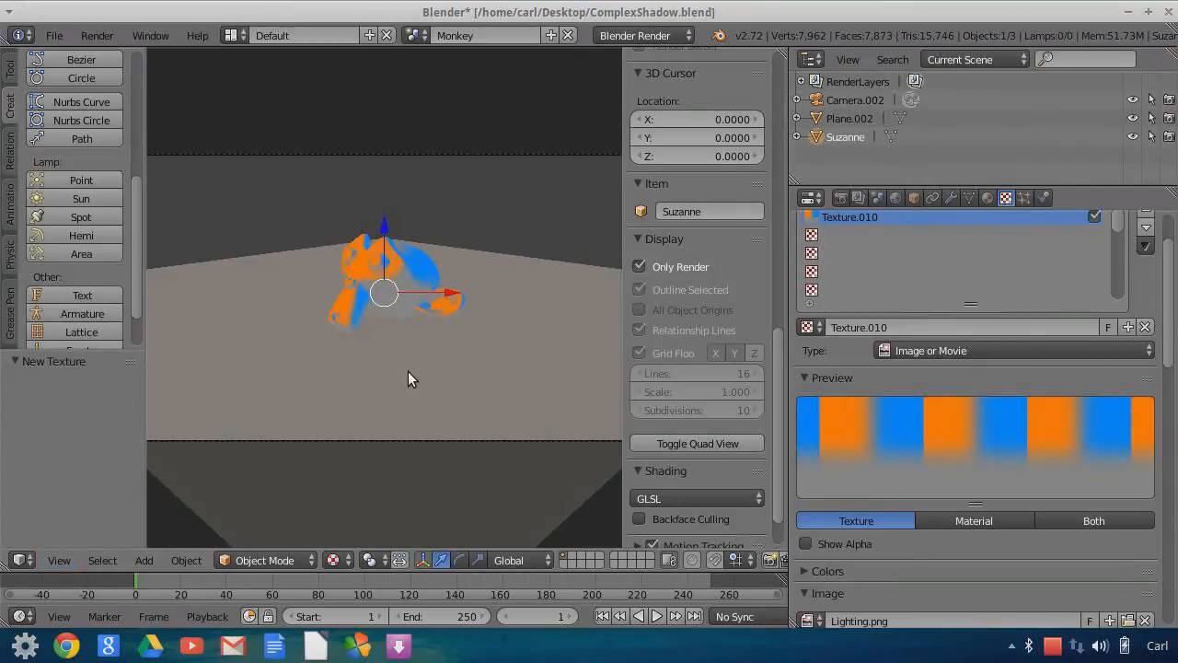
scroll(407, 378, down, 2)
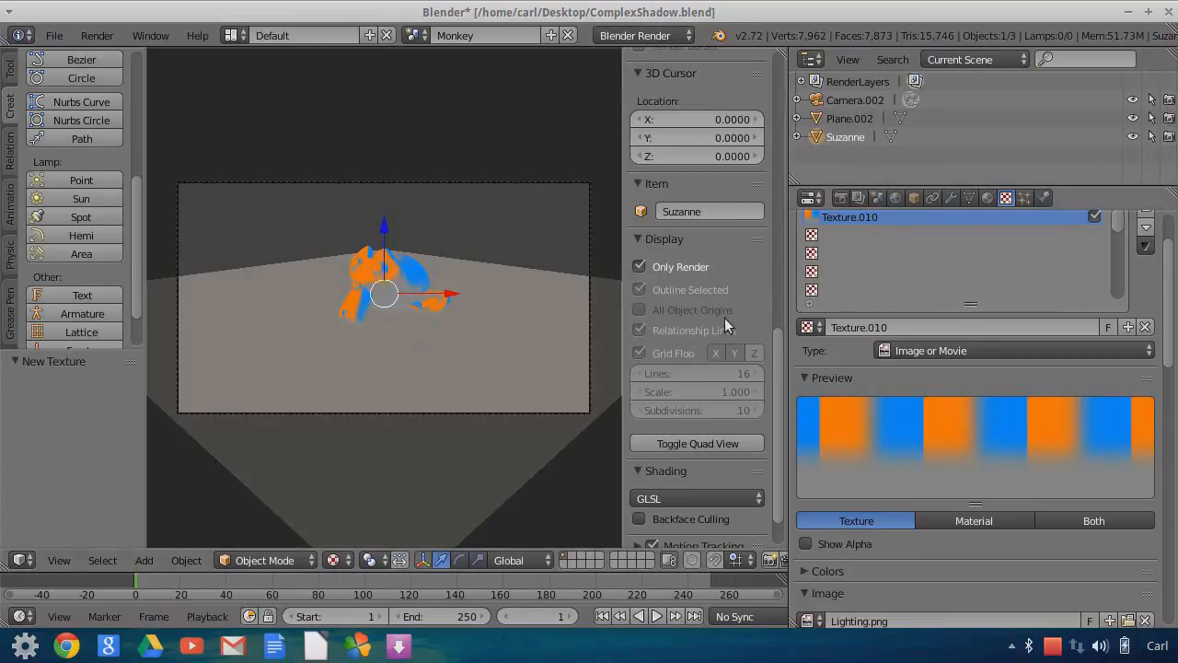
- Set the texture's mapping size to 0.90 in both X and Y
scroll(1034, 542, down, 12)
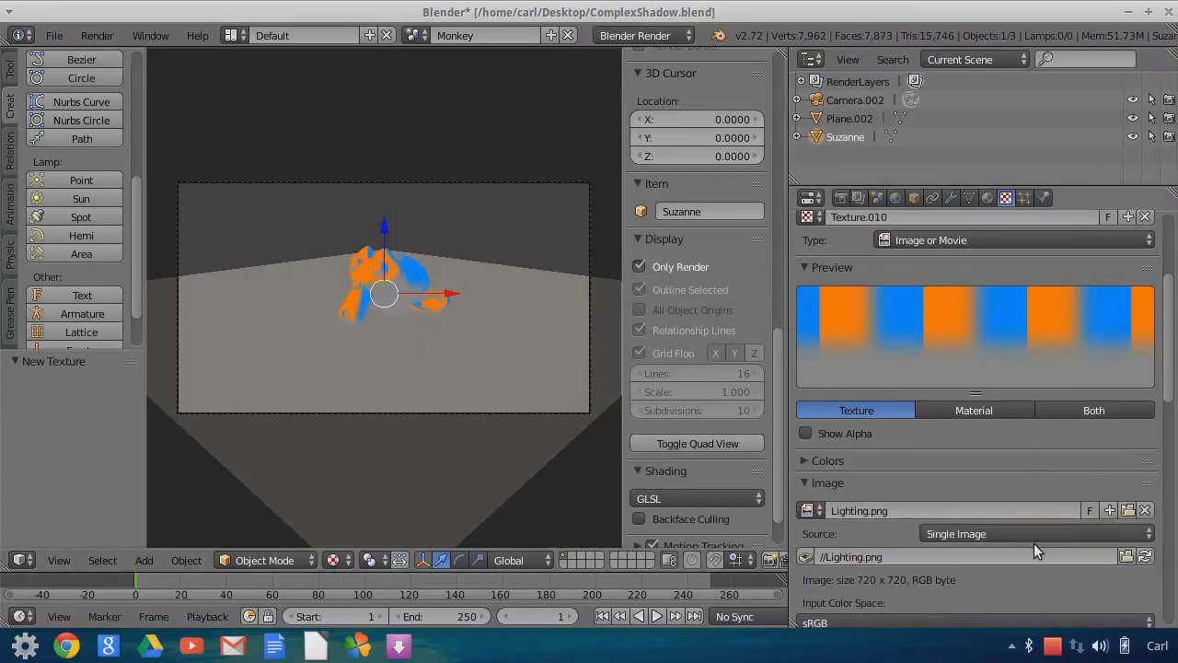
scroll(1034, 542, down, 2)
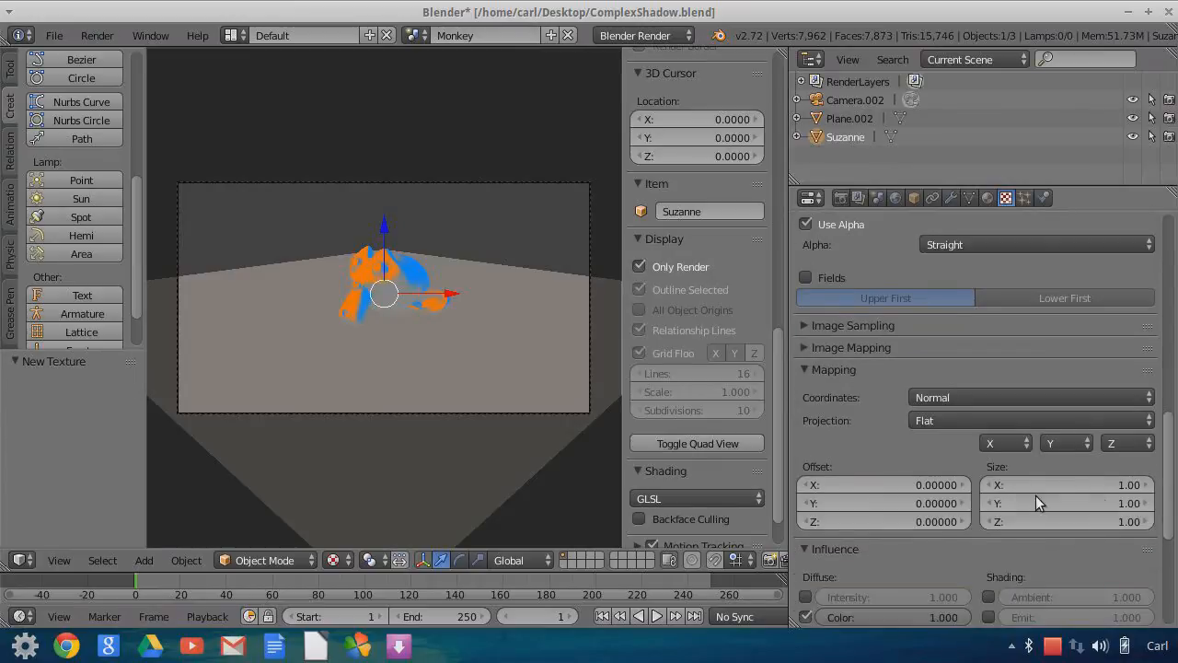
click(989, 485)
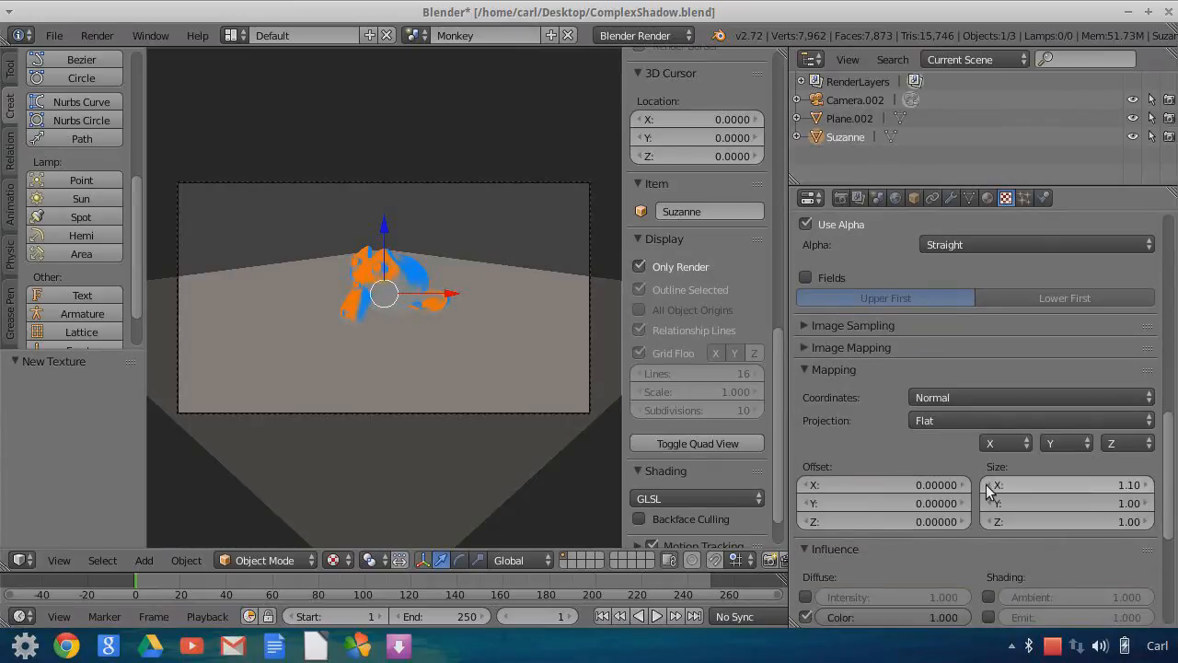
click(988, 485)
click(990, 485)
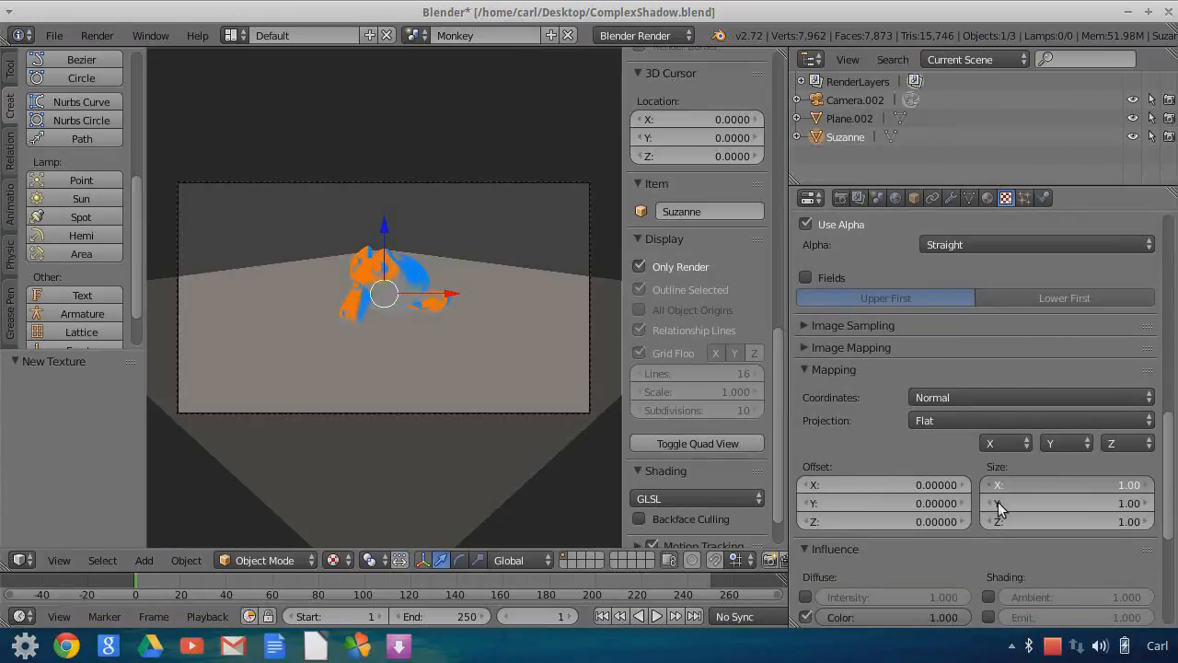
click(986, 505)
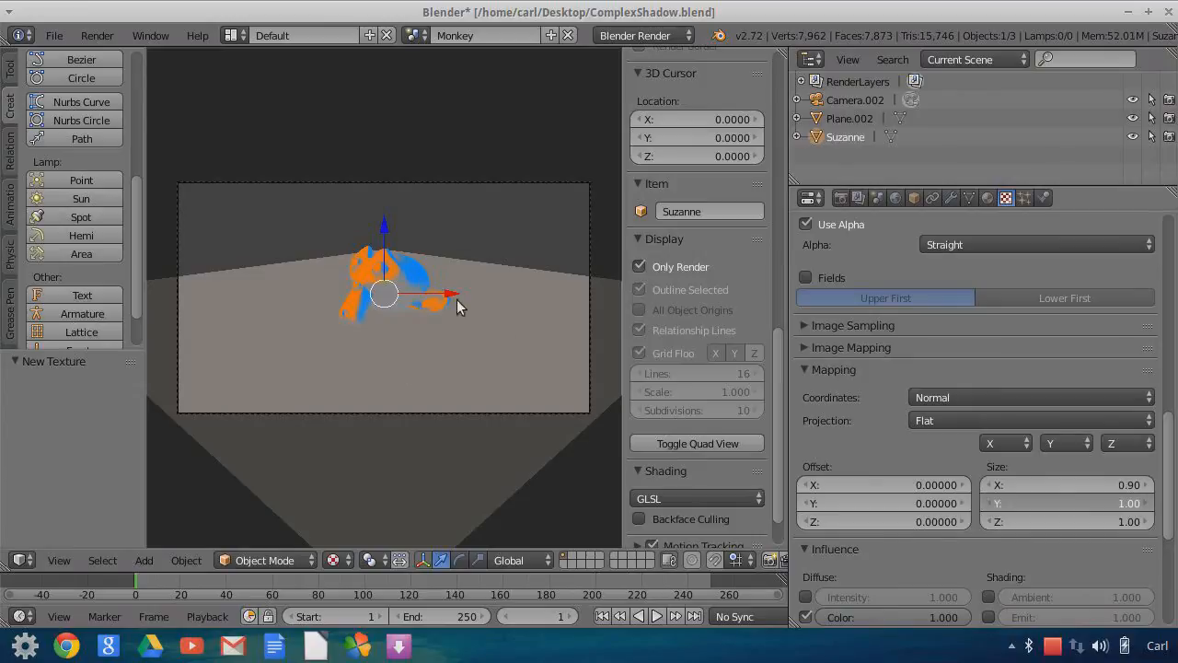
- Set the texture's diffuse Color influence to 0.1
scroll(854, 453, down, 3)
click(885, 505)
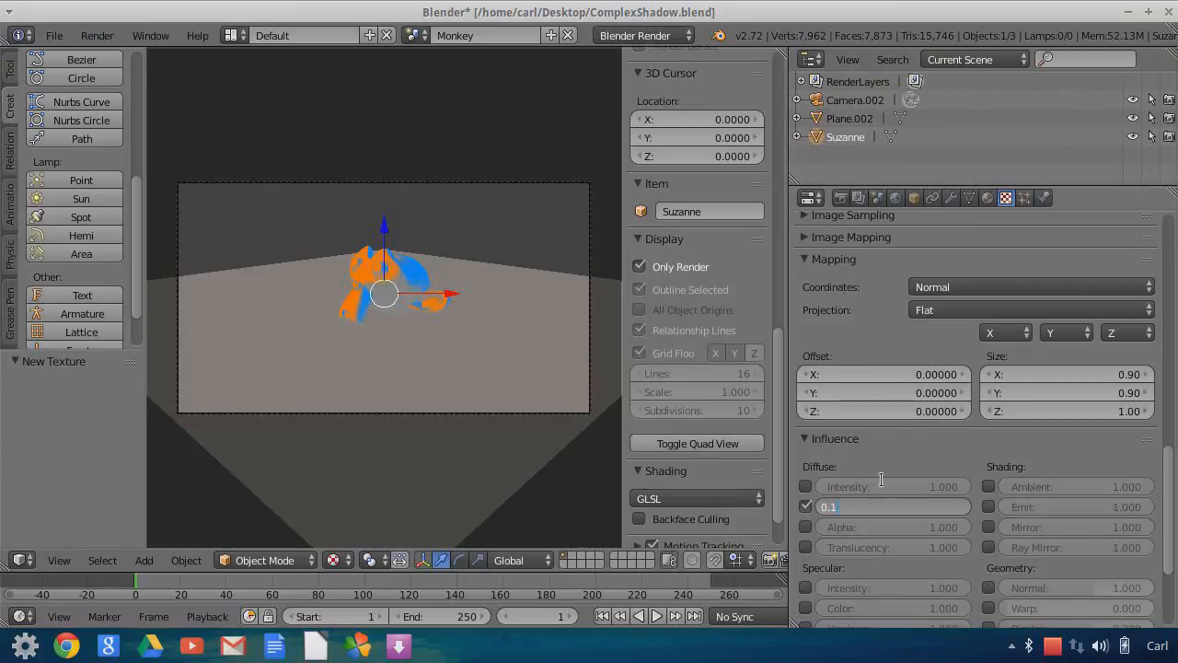
key(Return)
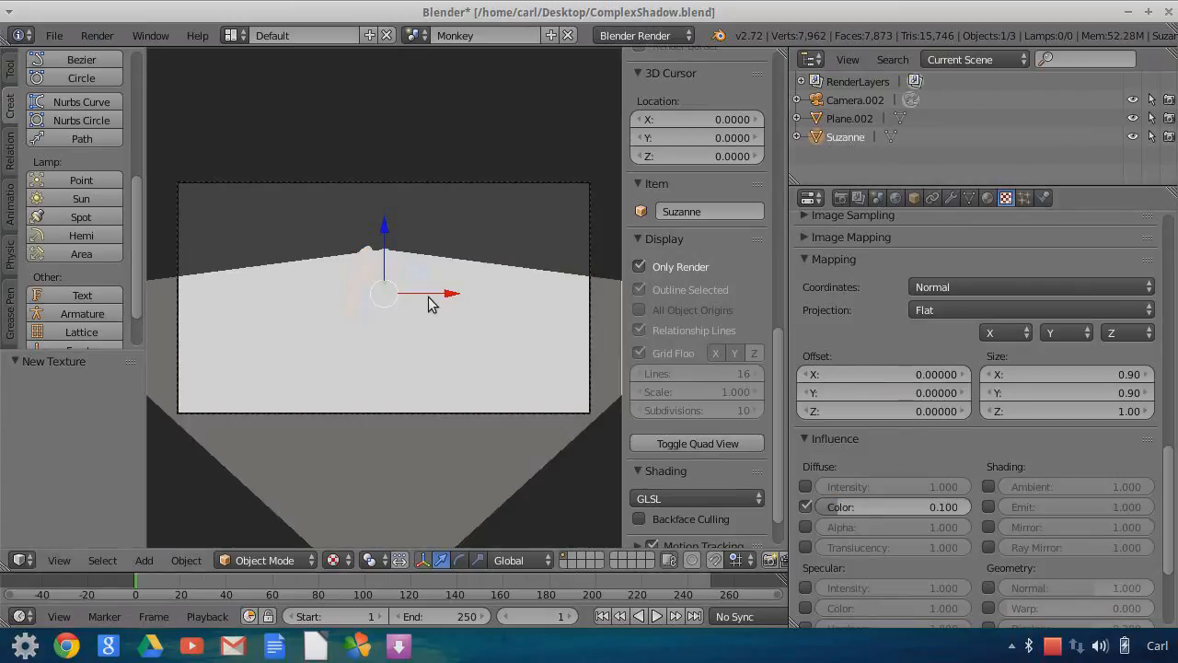
- Set the lighting texture's influence blend type to Add
scroll(956, 513, up, 6)
scroll(957, 512, up, 3)
scroll(957, 512, down, 7)
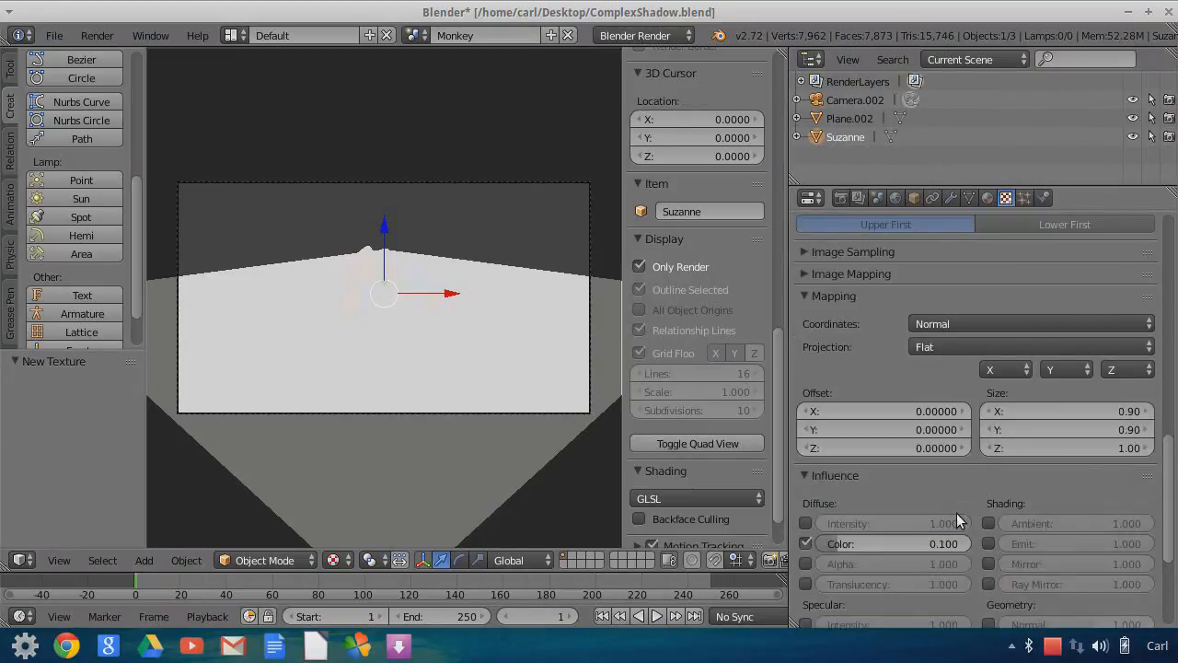
scroll(956, 513, down, 5)
click(913, 513)
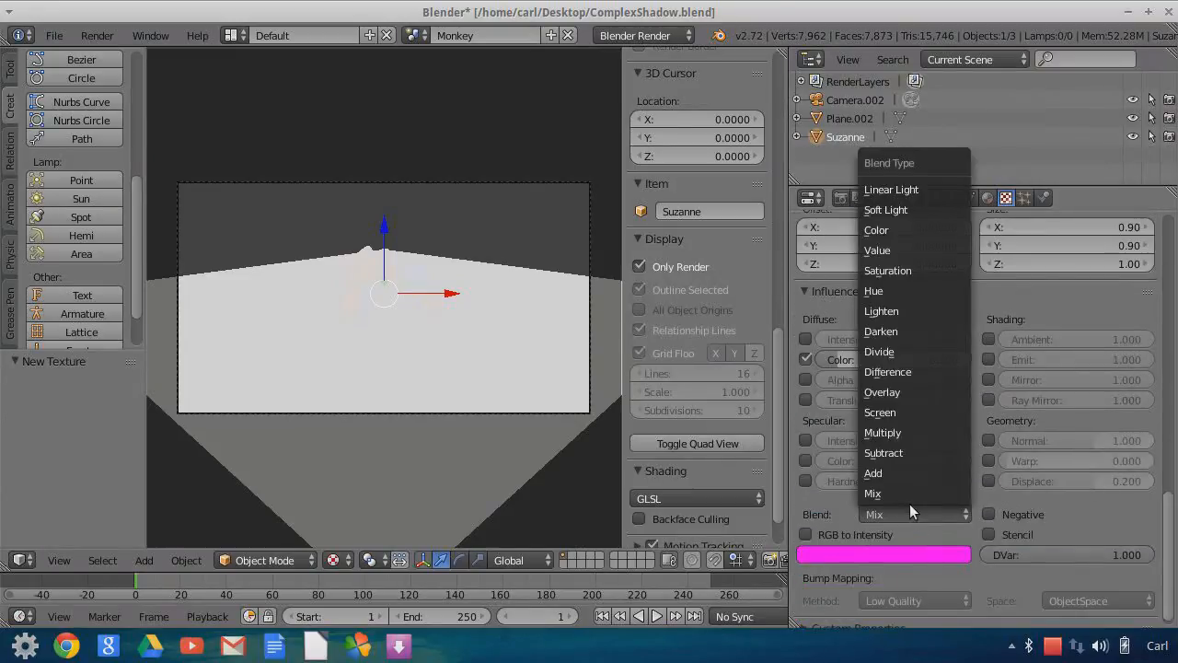
key(Return)
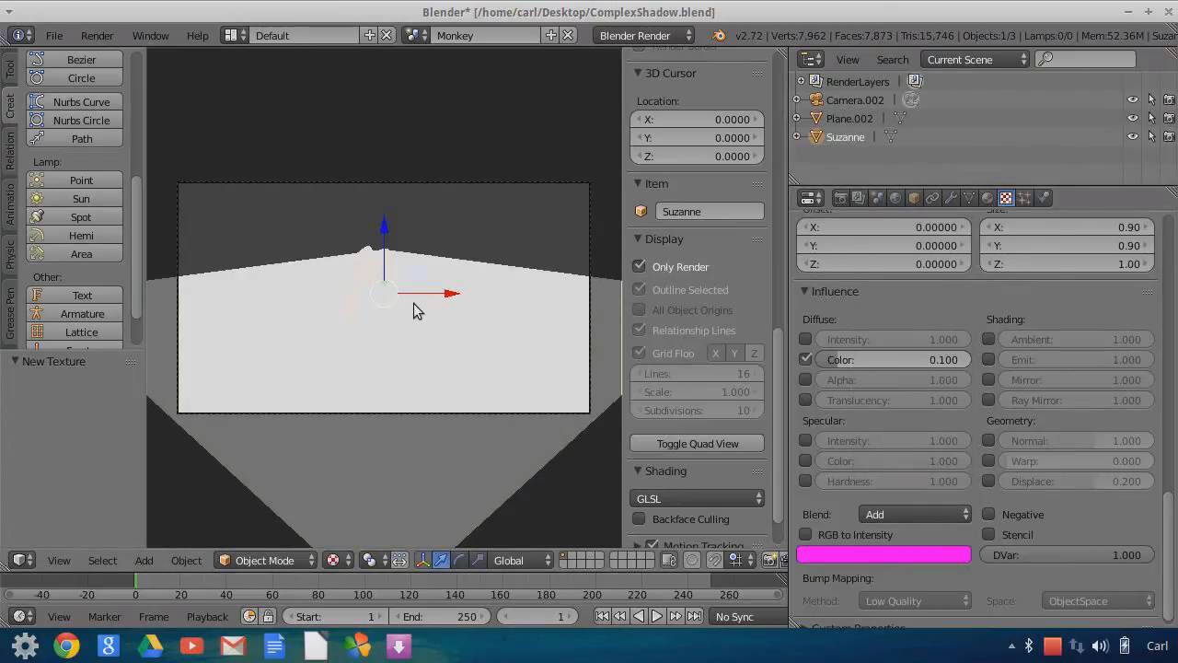
- Try higher diffuse Color influence values on the monkey's texture and return the value to 0.1
scroll(416, 375, up, 3)
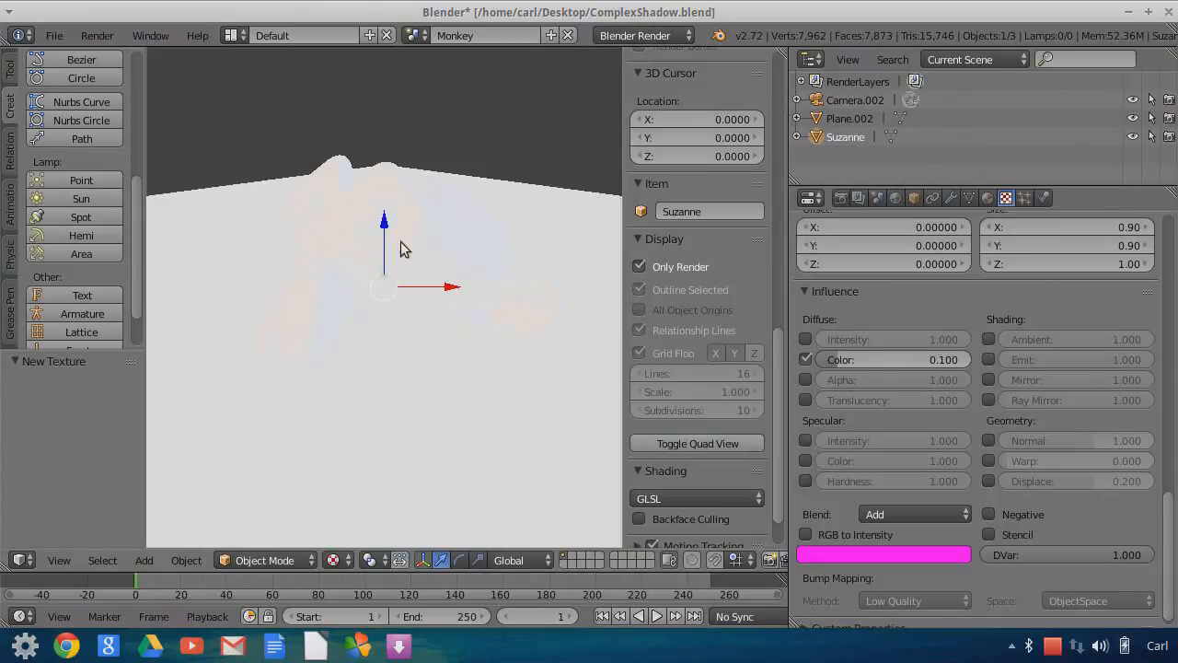
scroll(467, 329, down, 3)
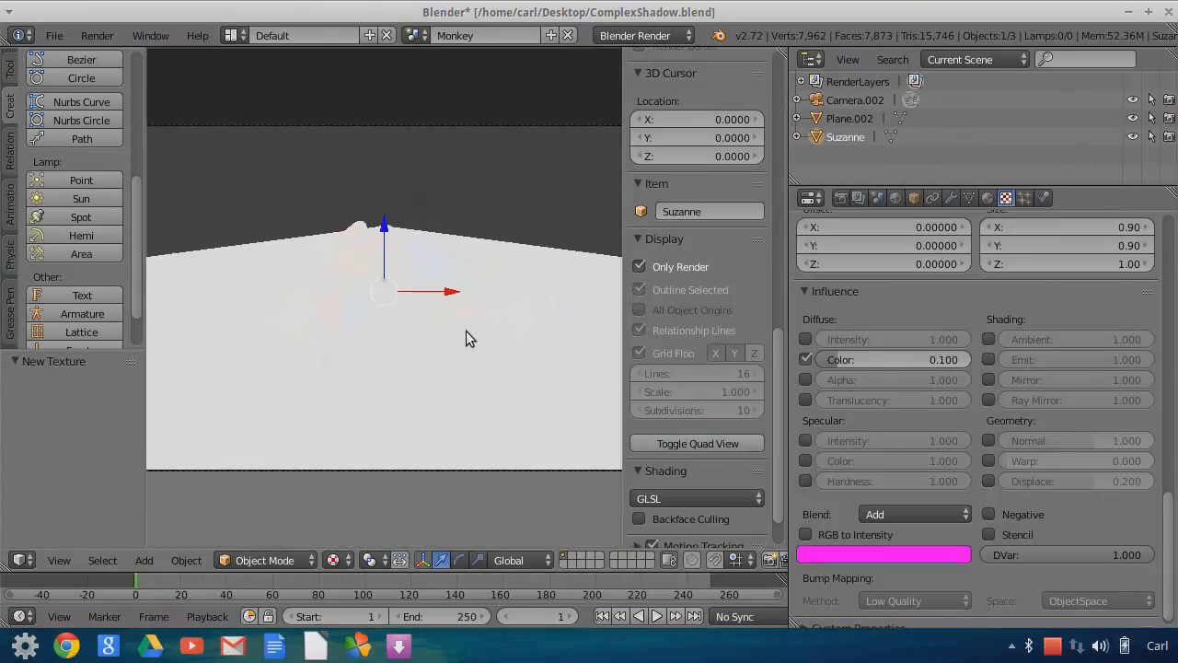
drag(838, 358, 839, 358)
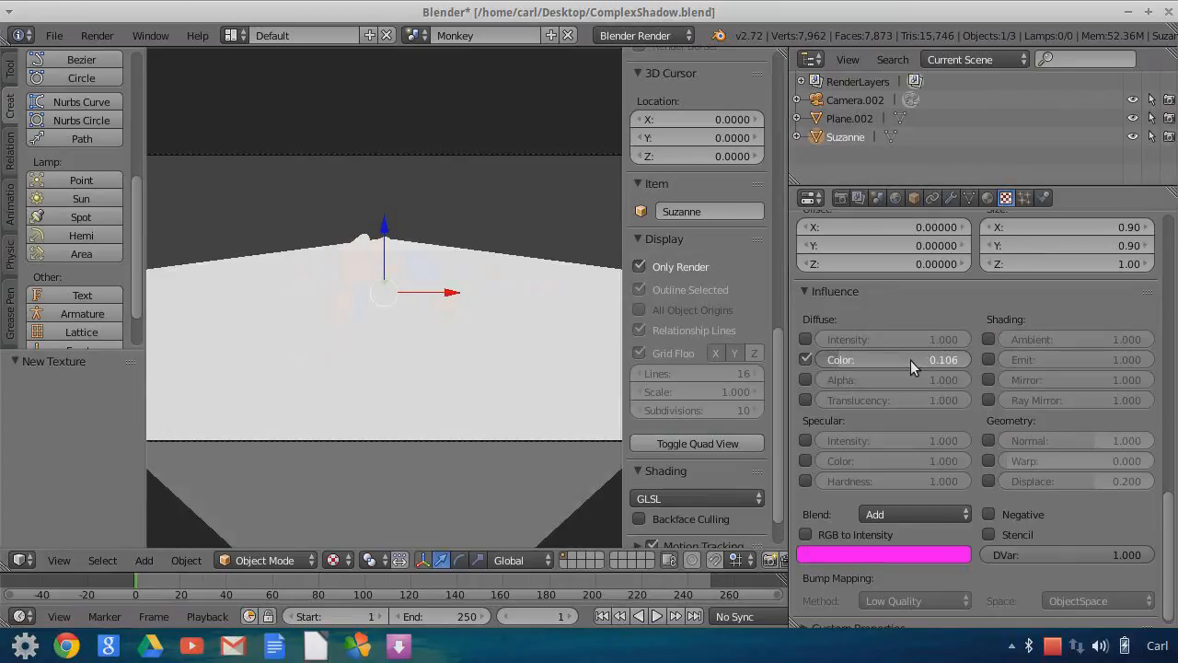
drag(906, 358, 908, 357)
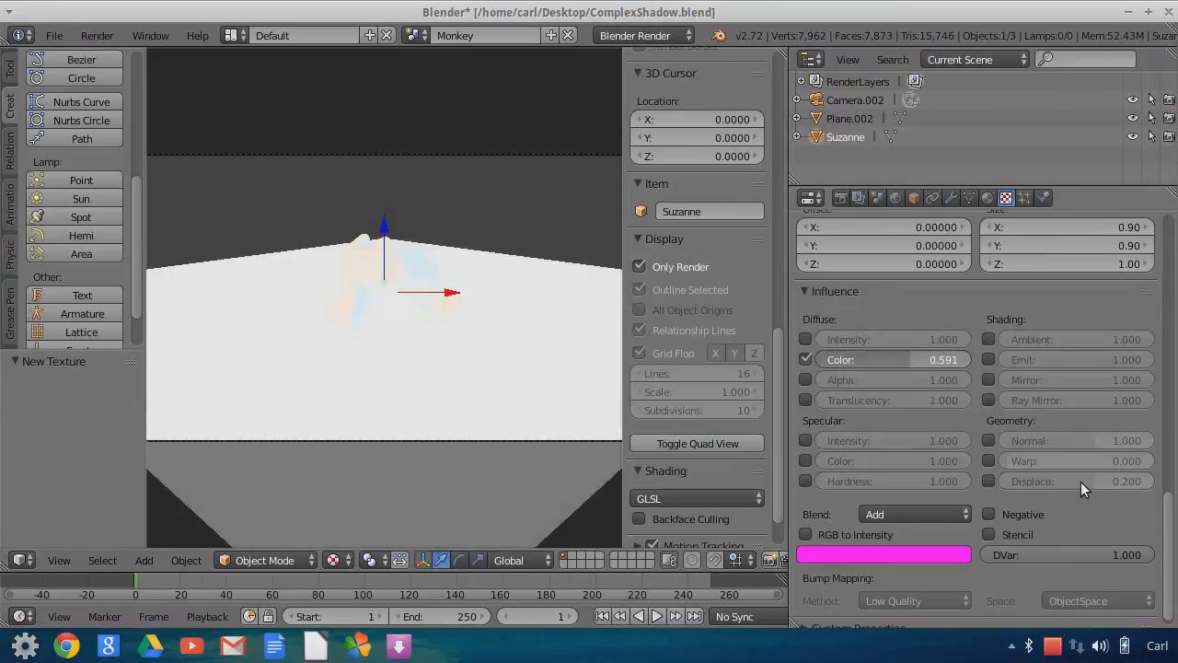
click(896, 359)
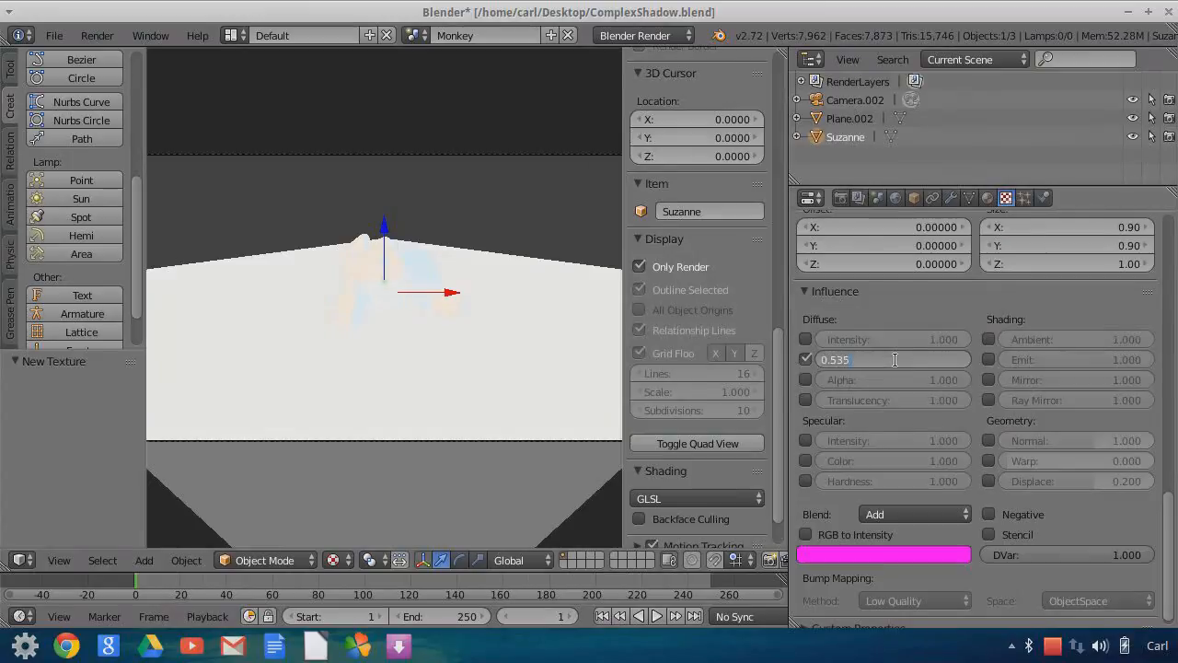
text(0.1)
key(Return)
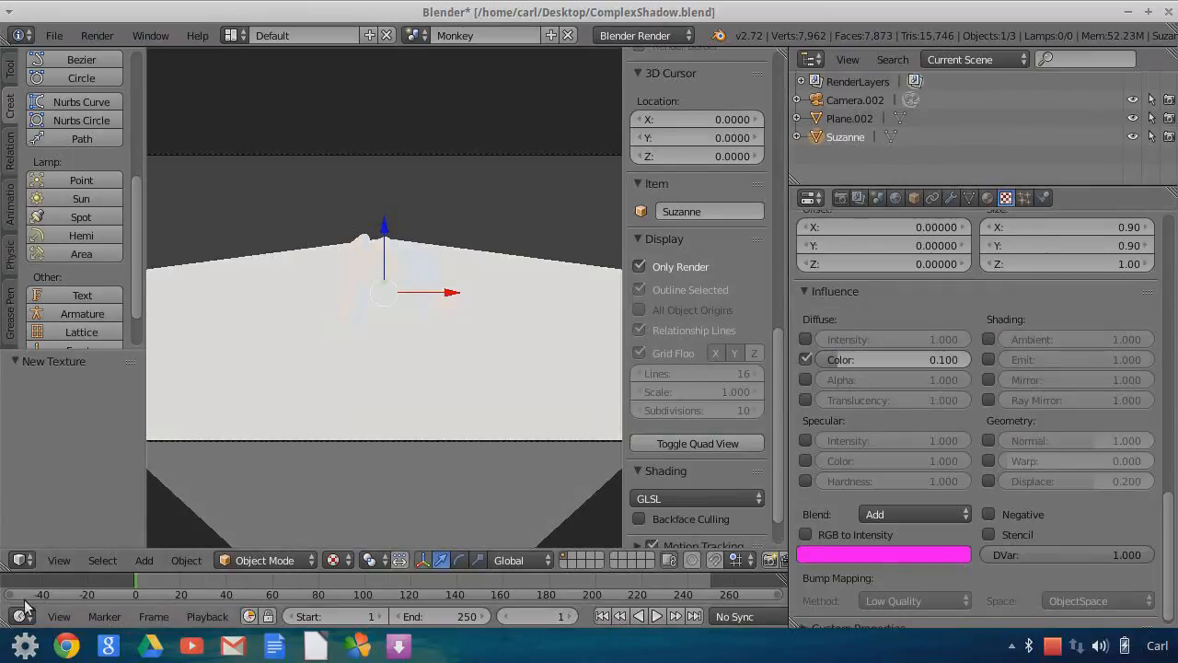
- Launch GIMP from the system's Graphic Design applications
click(24, 644)
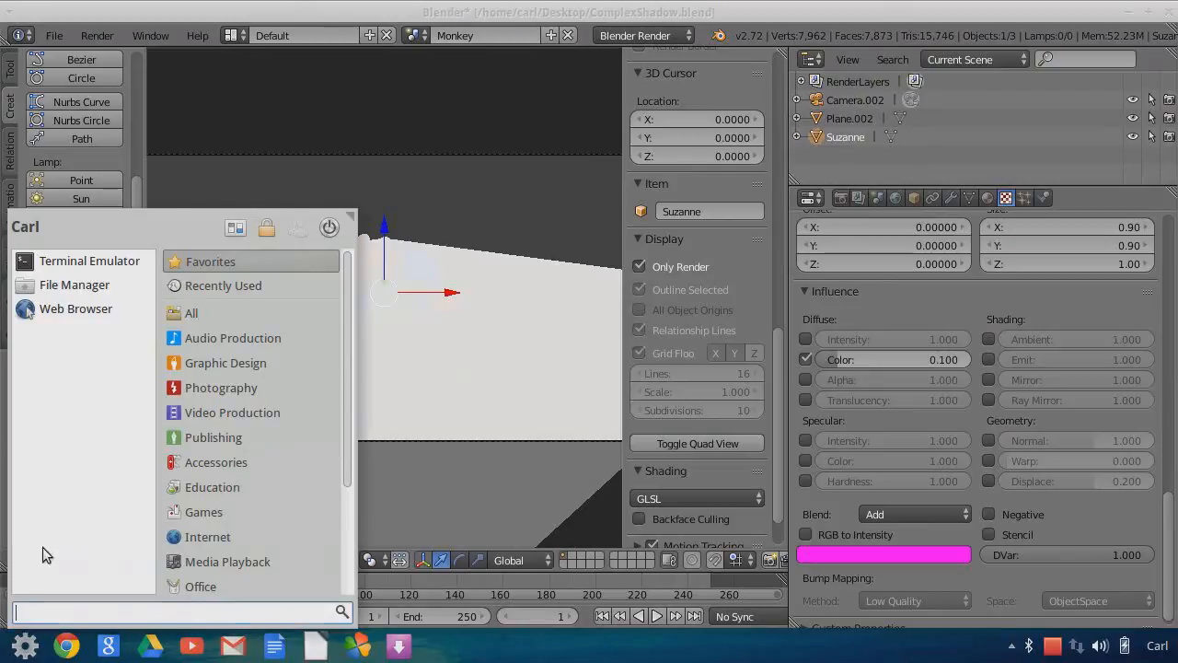
click(224, 361)
click(67, 408)
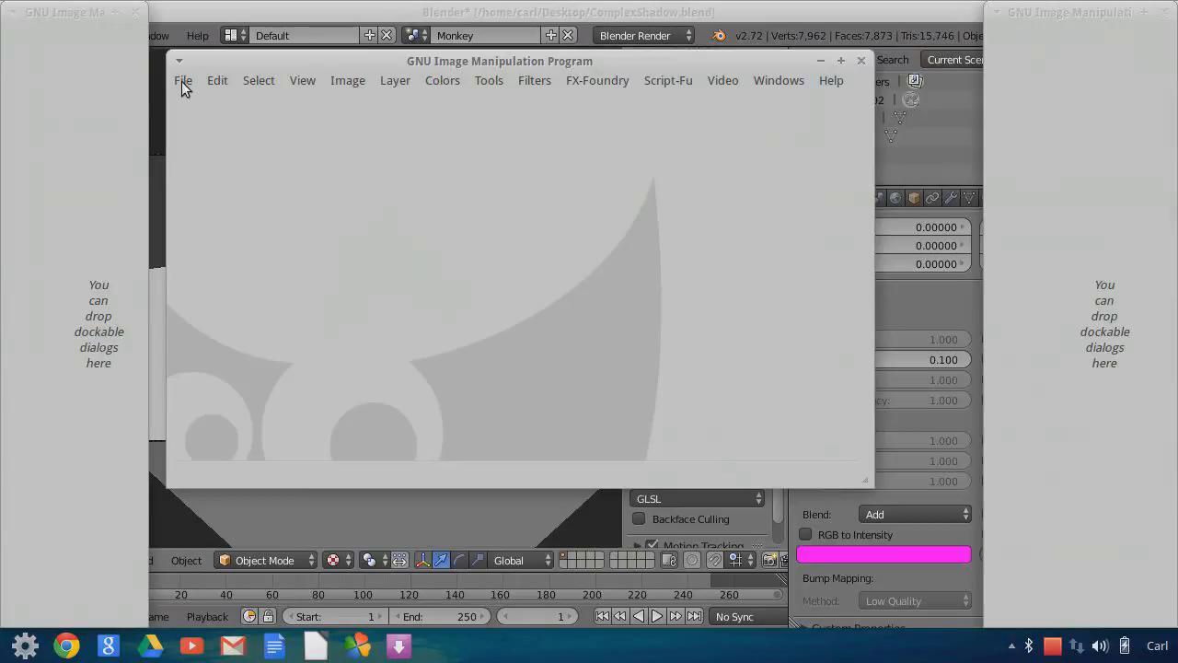
- Create a new 720 × 720 px RGB image filled with transparency
click(188, 79)
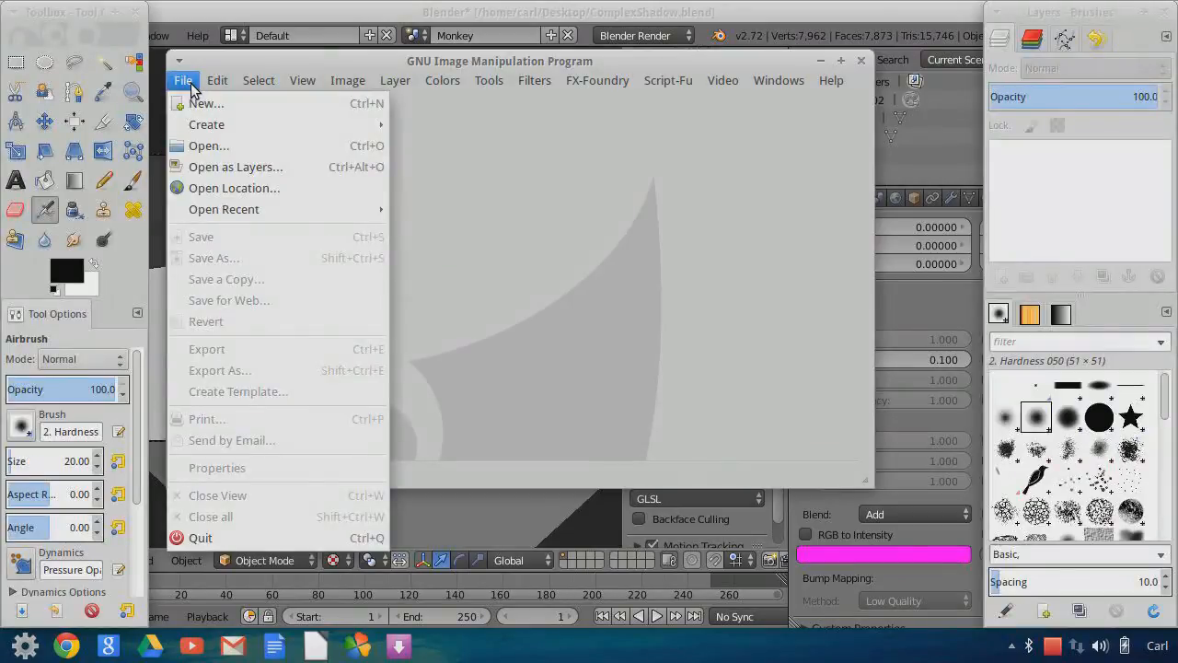
click(197, 103)
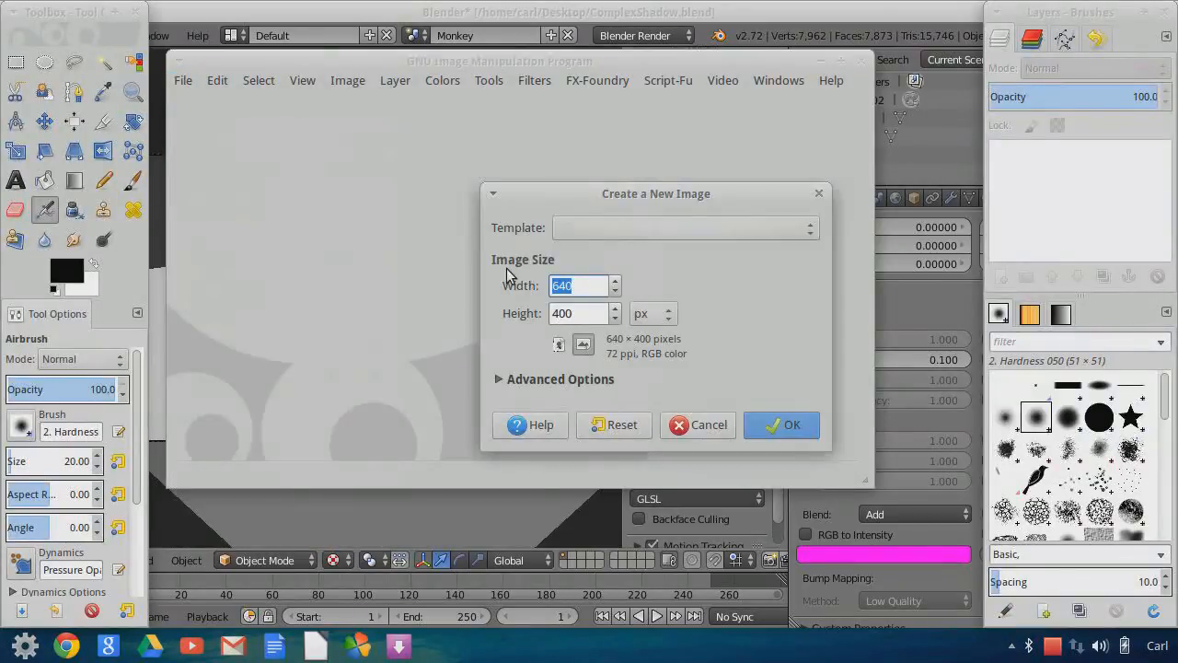
text(720)
key(Tab)
text(7)
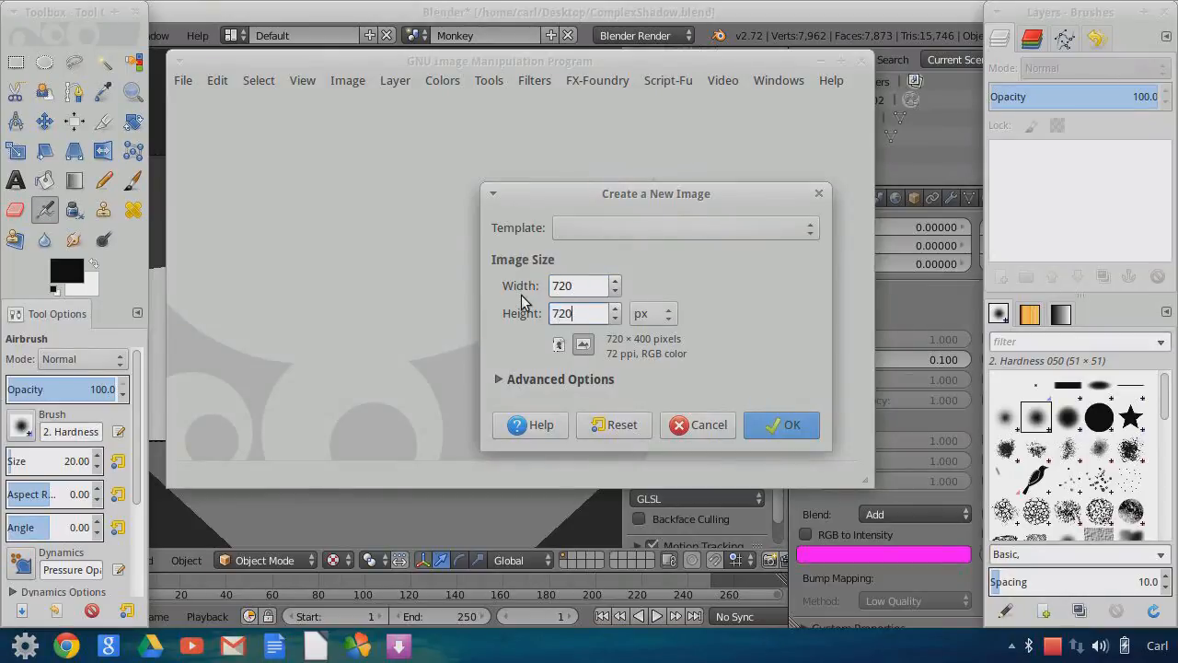
click(515, 385)
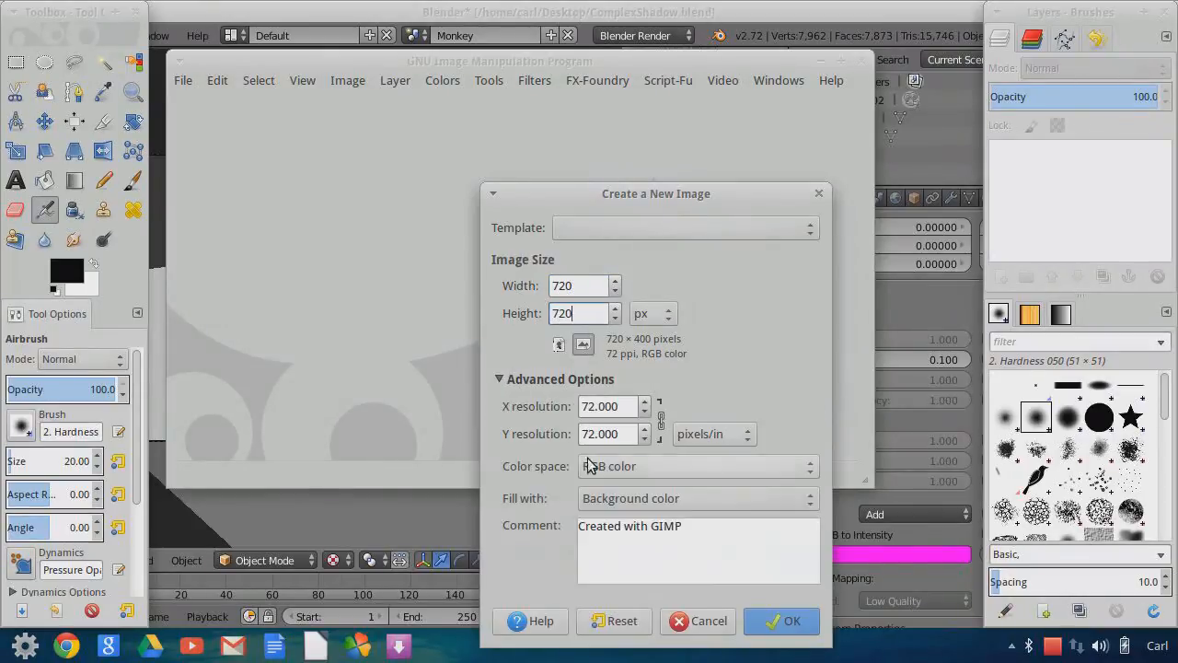
click(616, 502)
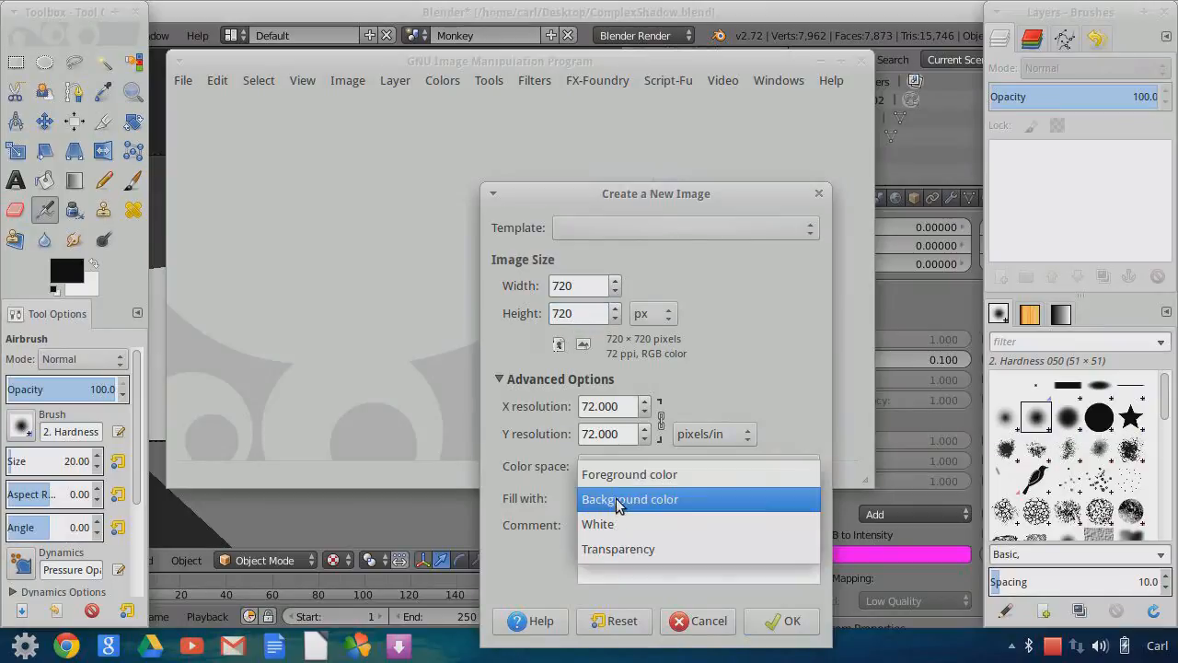
click(655, 622)
click(780, 619)
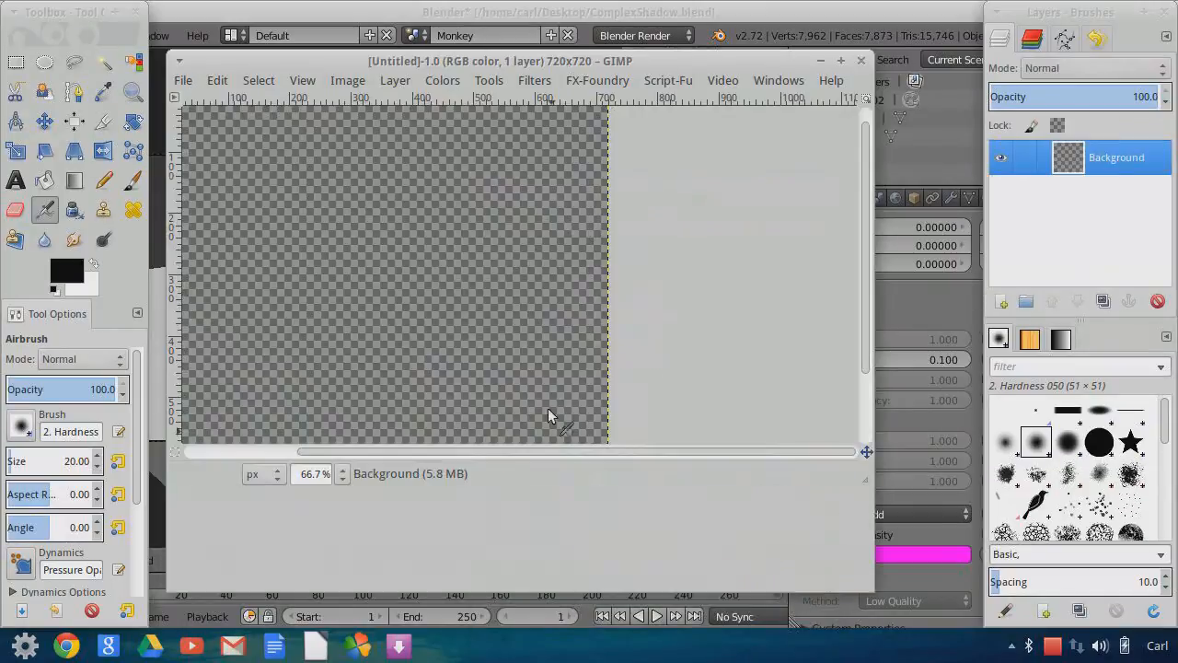
- Draw a black linear FG to Transparent gradient from the bottom edge of the canvas straight up to its top edge
click(75, 181)
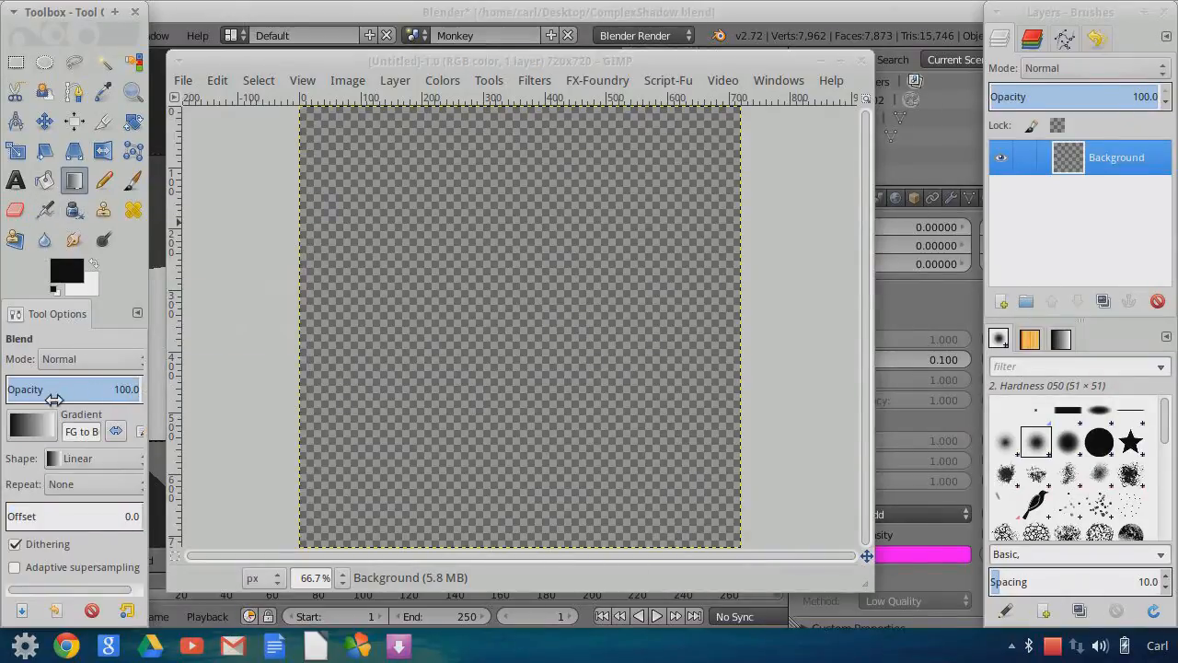
click(33, 427)
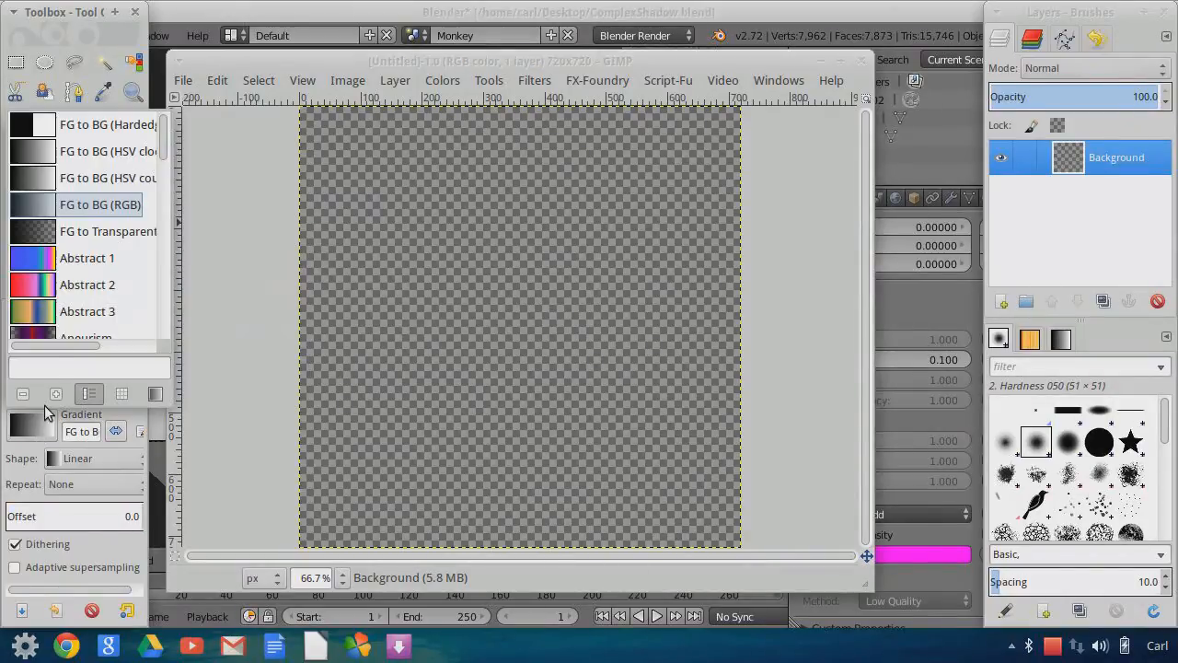
click(63, 231)
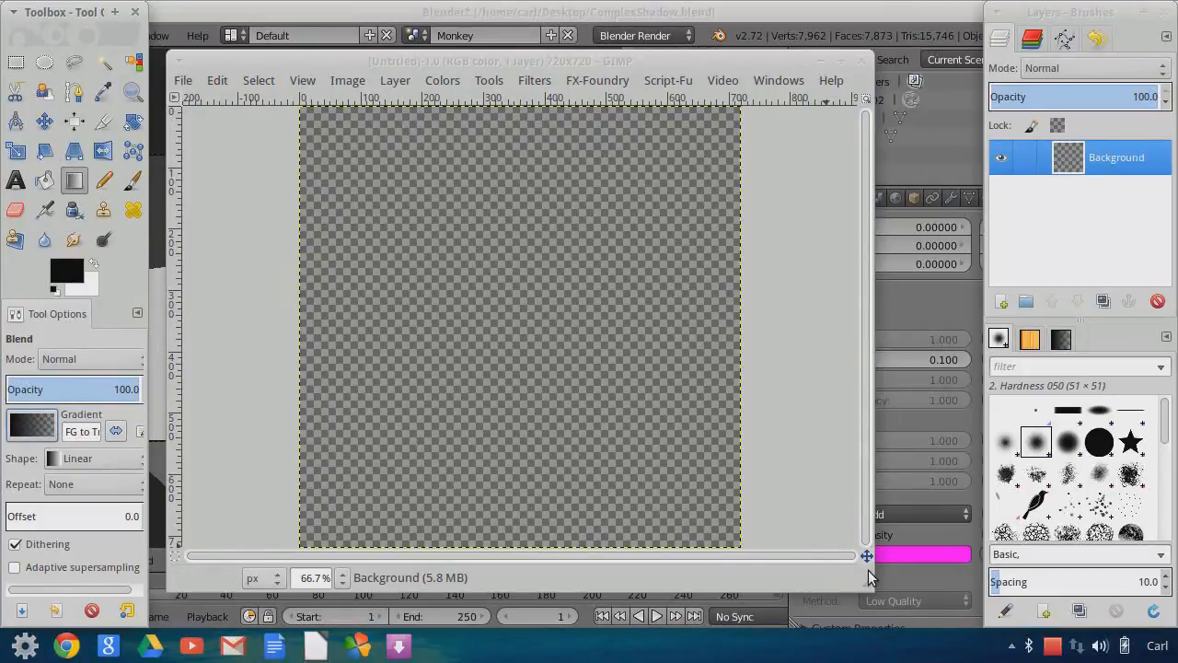
drag(858, 575, 901, 611)
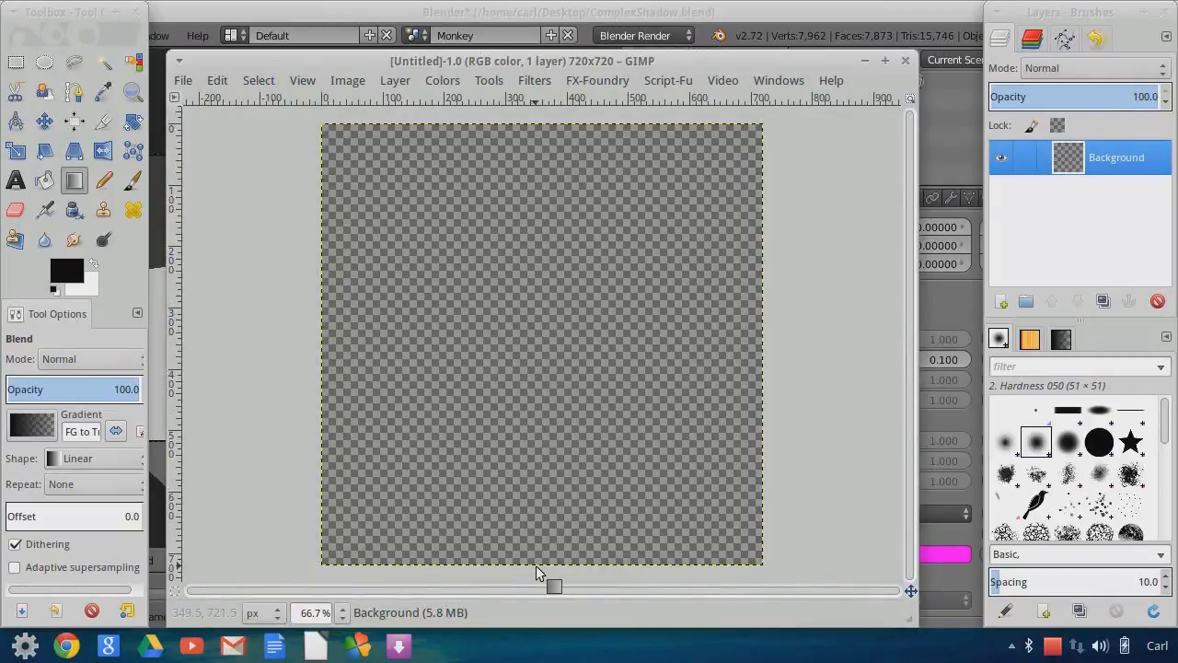
drag(538, 566, 539, 121)
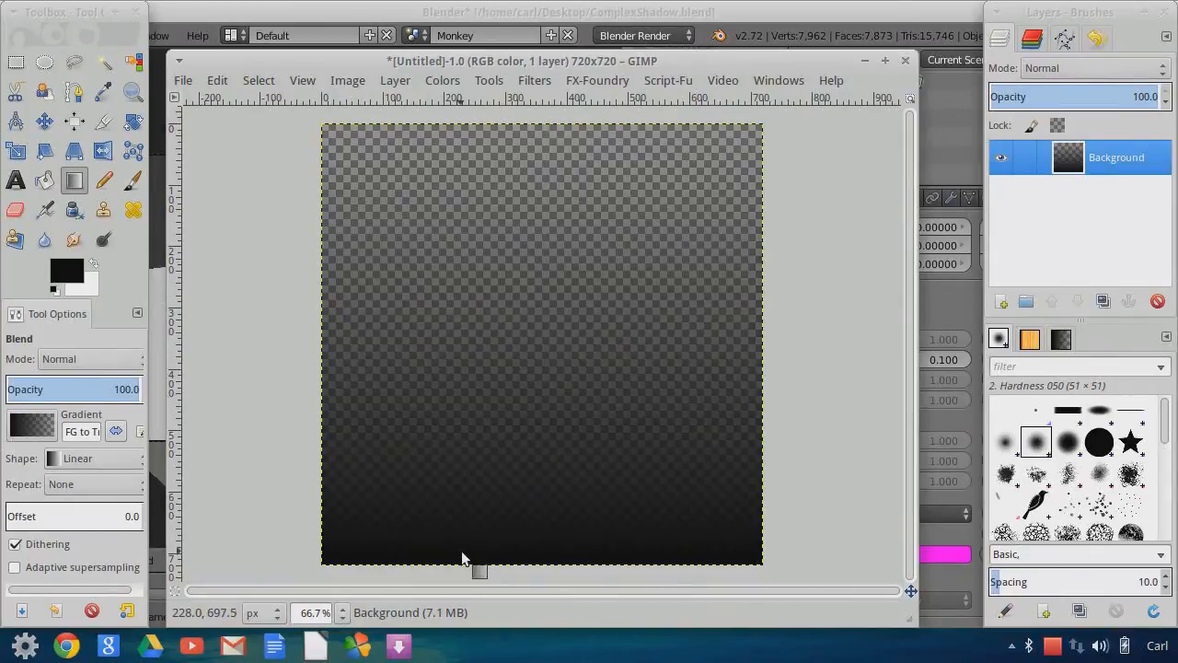
- Export the gradient to the Desktop as ShadowBottom.png, close the image and return to Blender
click(182, 80)
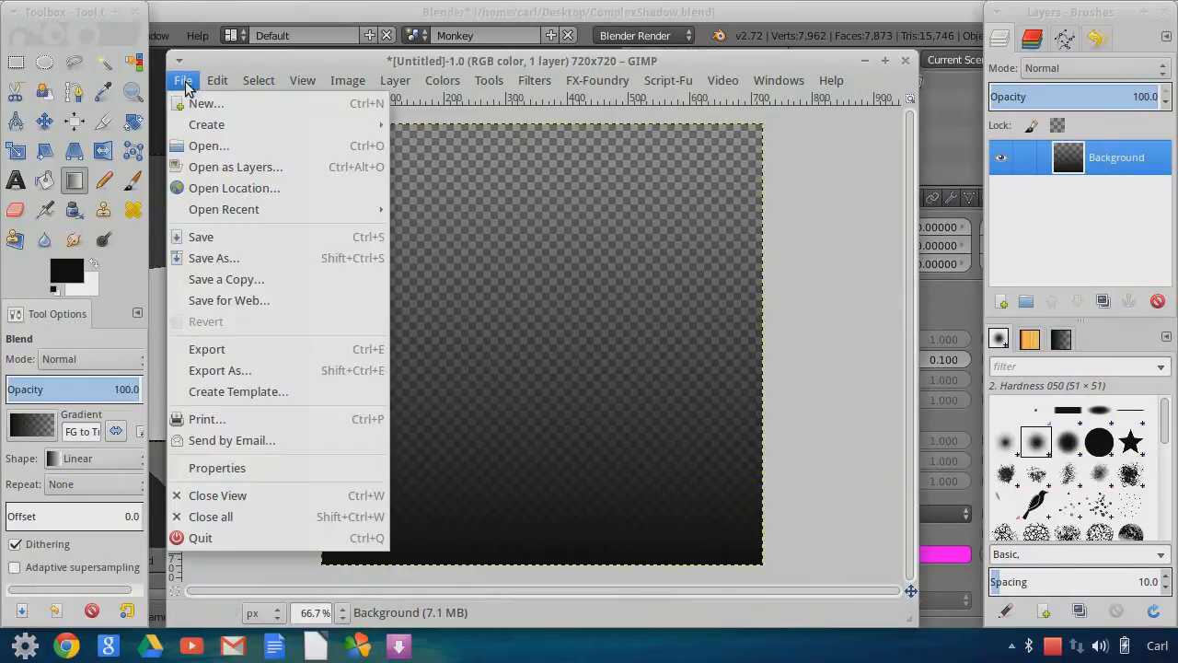
click(243, 371)
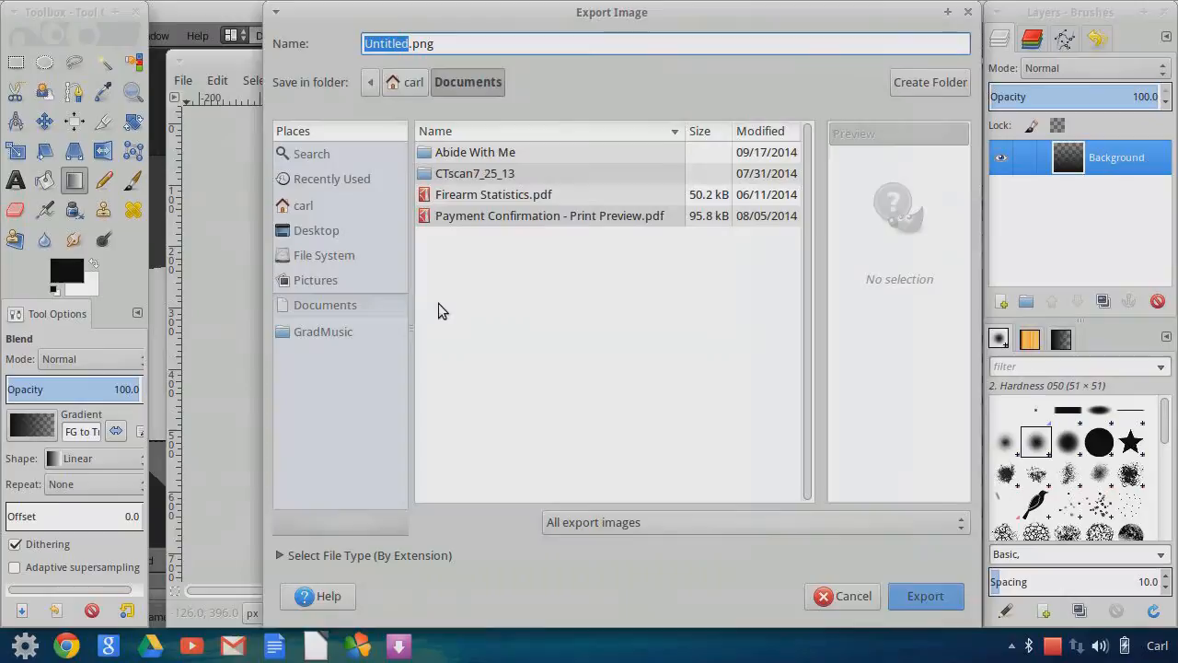
click(304, 231)
drag(410, 43, 328, 33)
text(Shadow)
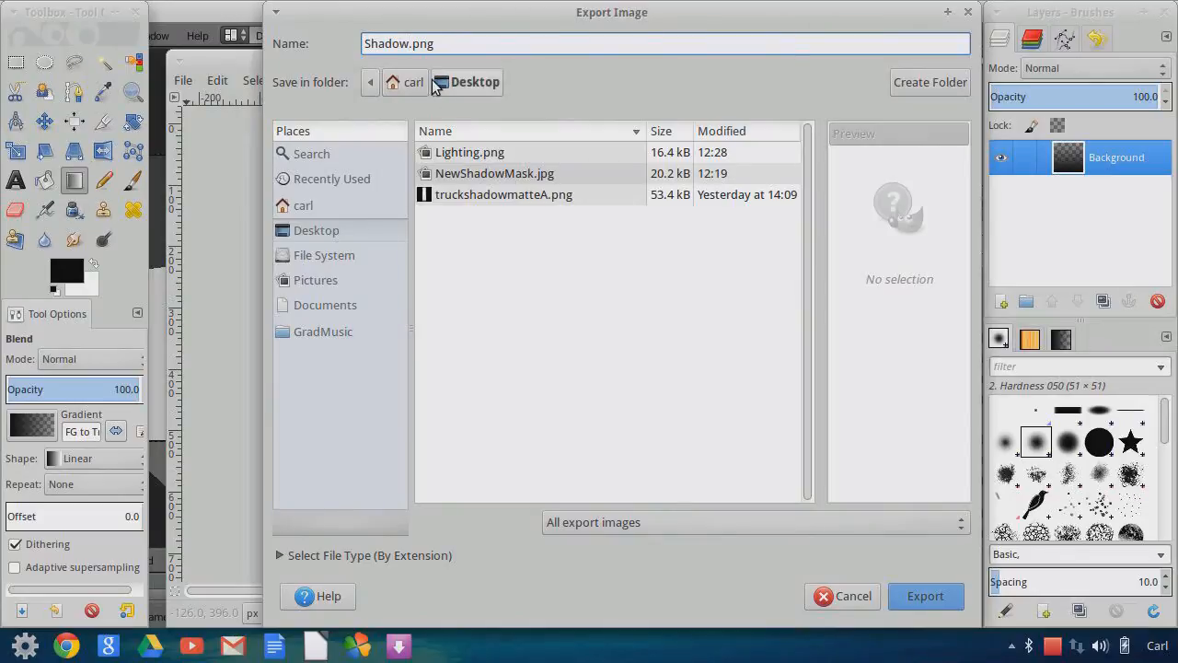
text(Bottom)
click(909, 587)
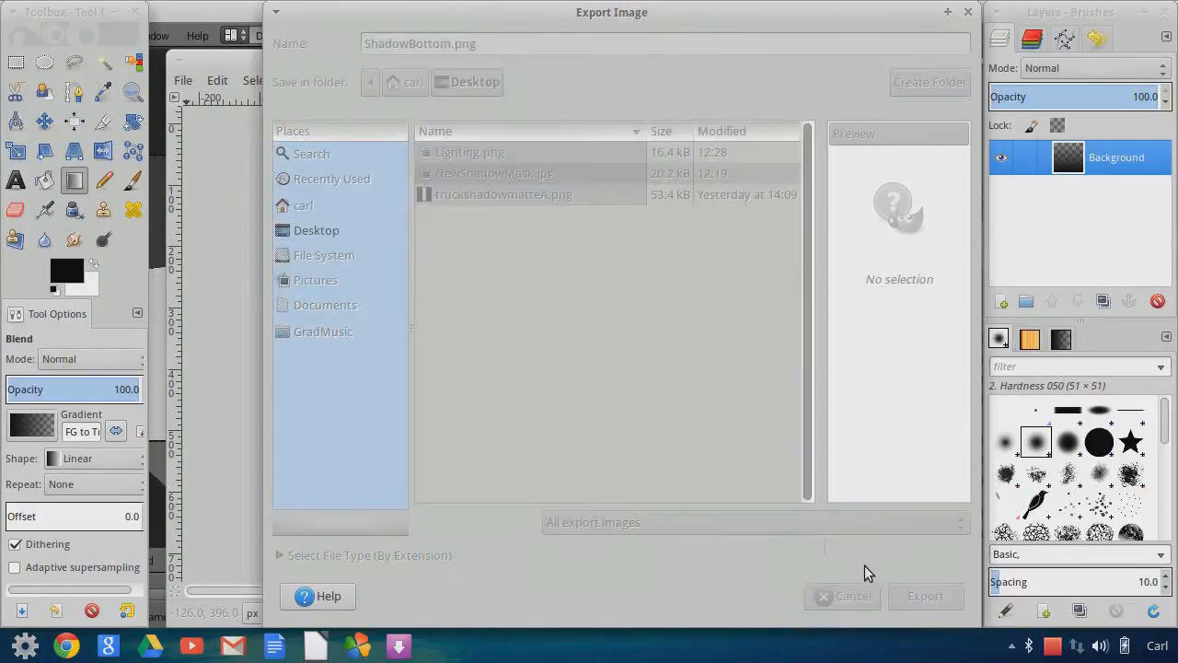
click(679, 471)
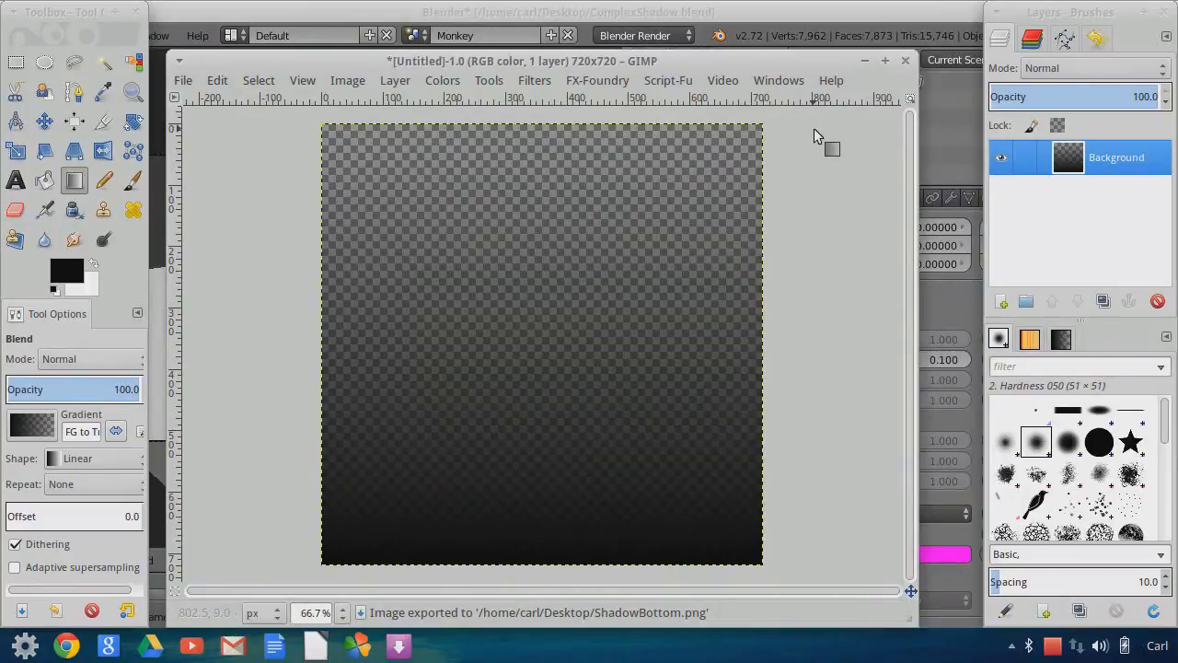
click(908, 63)
click(429, 468)
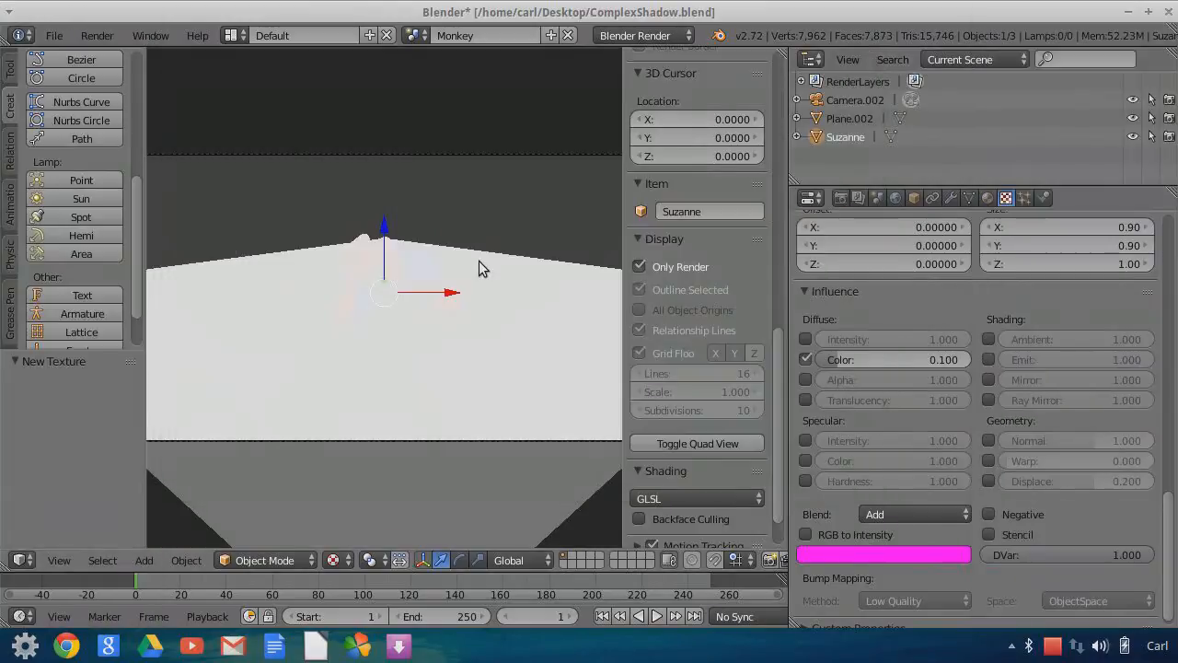
- Add a new texture in the empty slot below Texture.010 on Suzanne's Shadeless material
scroll(1059, 332, up, 20)
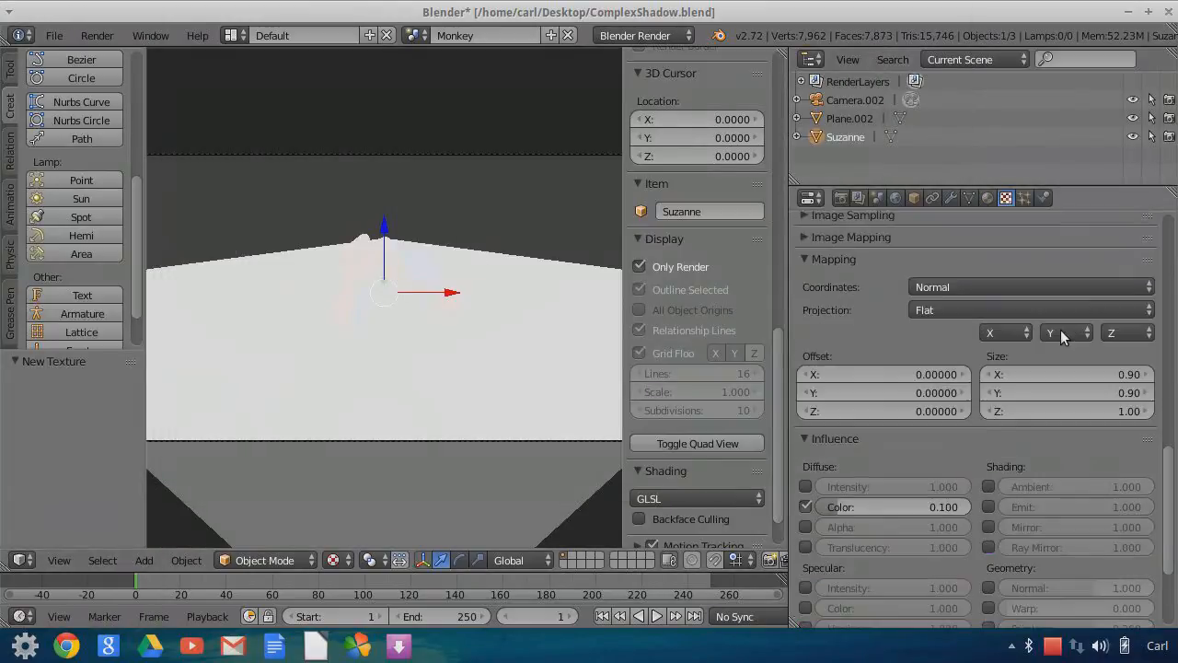
click(822, 309)
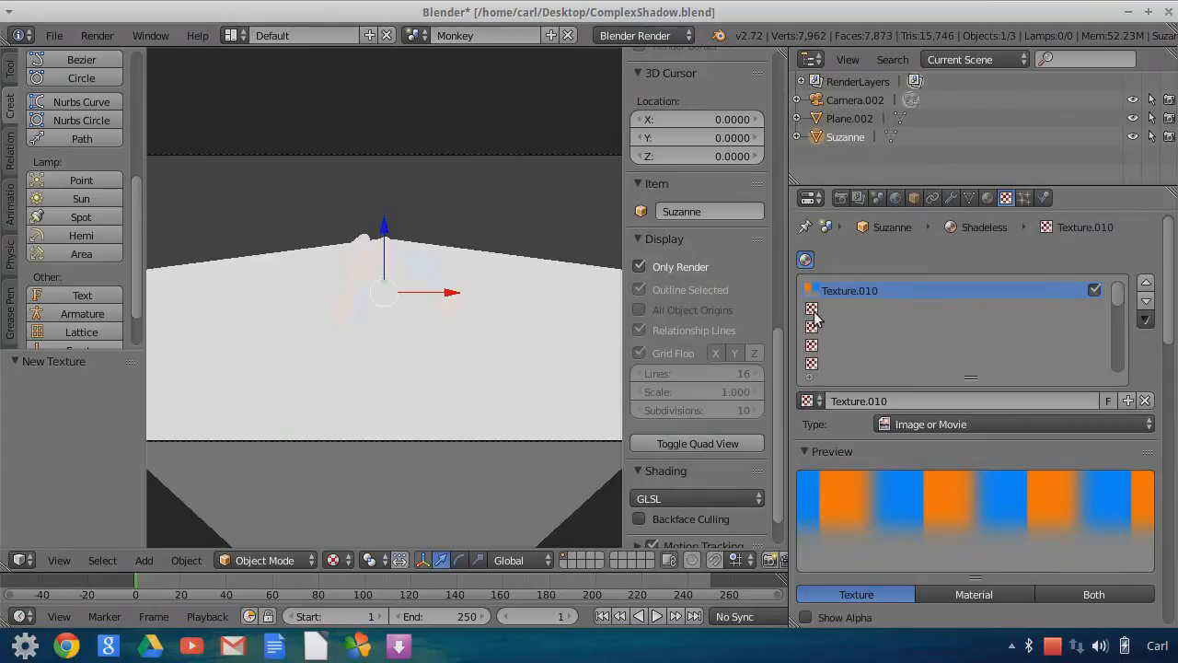
click(938, 408)
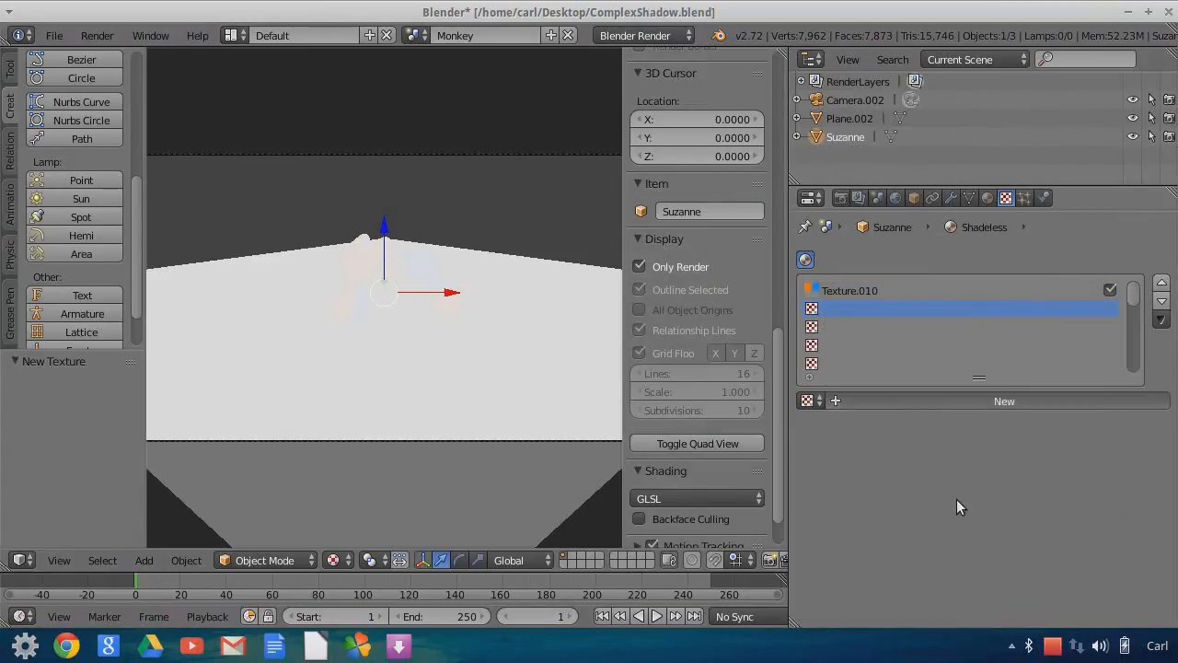
- Load ShadowBottom.png from the Desktop as the new texture's image
scroll(989, 525, down, 1)
scroll(990, 517, down, 2)
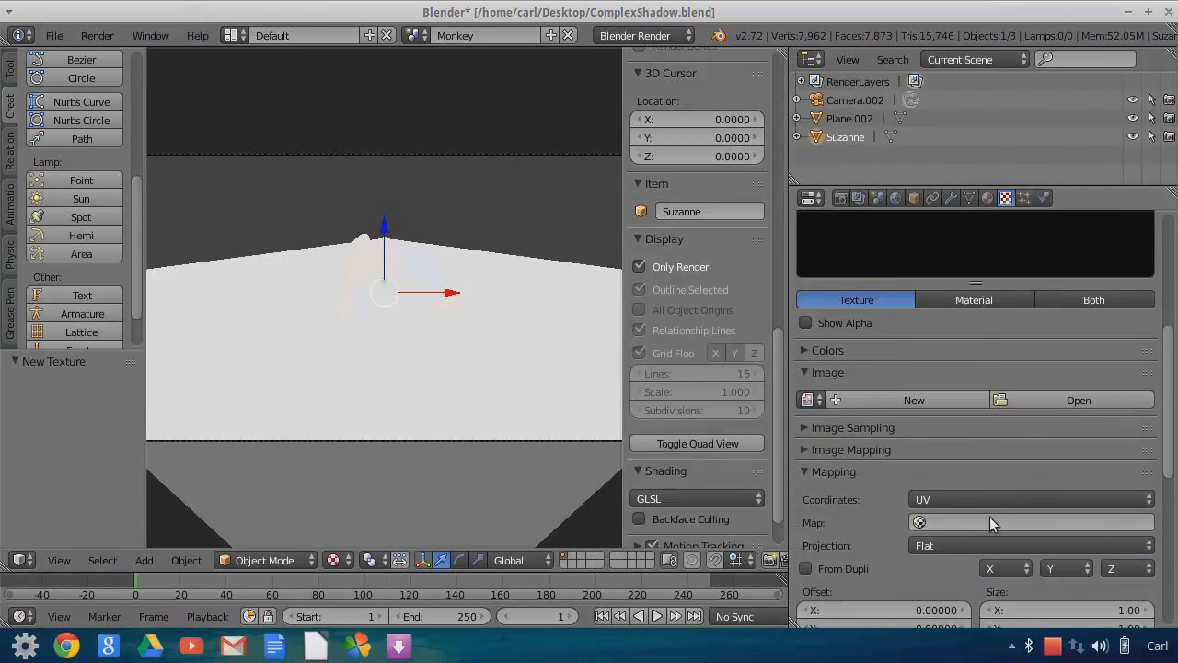
click(1073, 398)
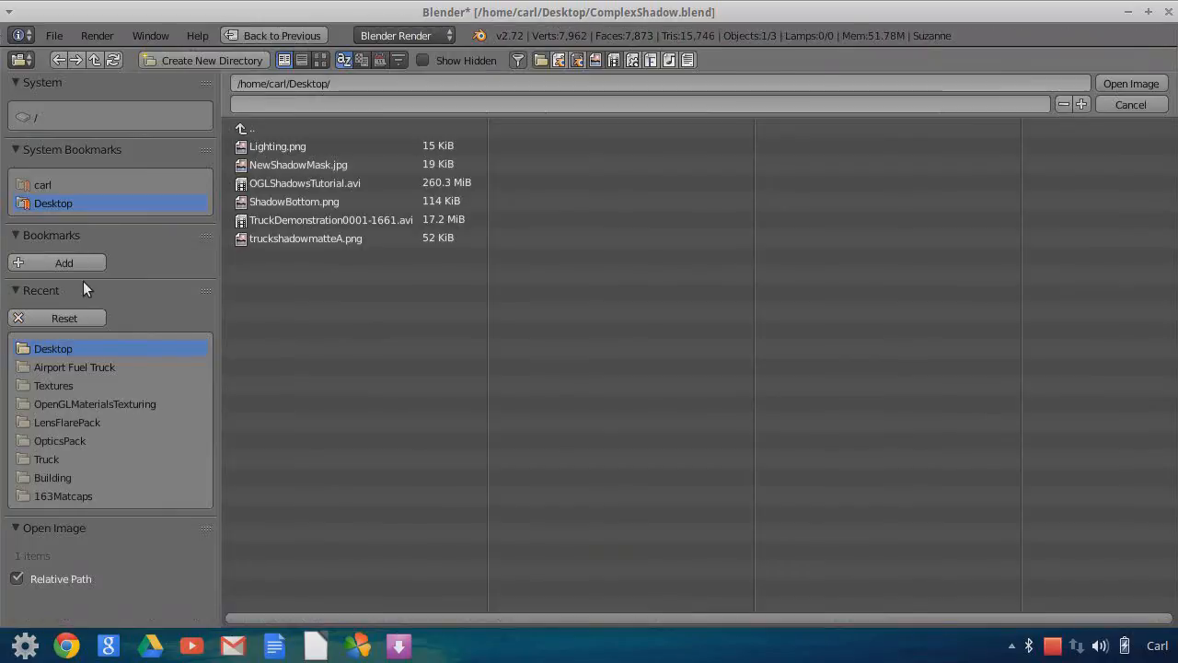
click(293, 201)
click(1117, 83)
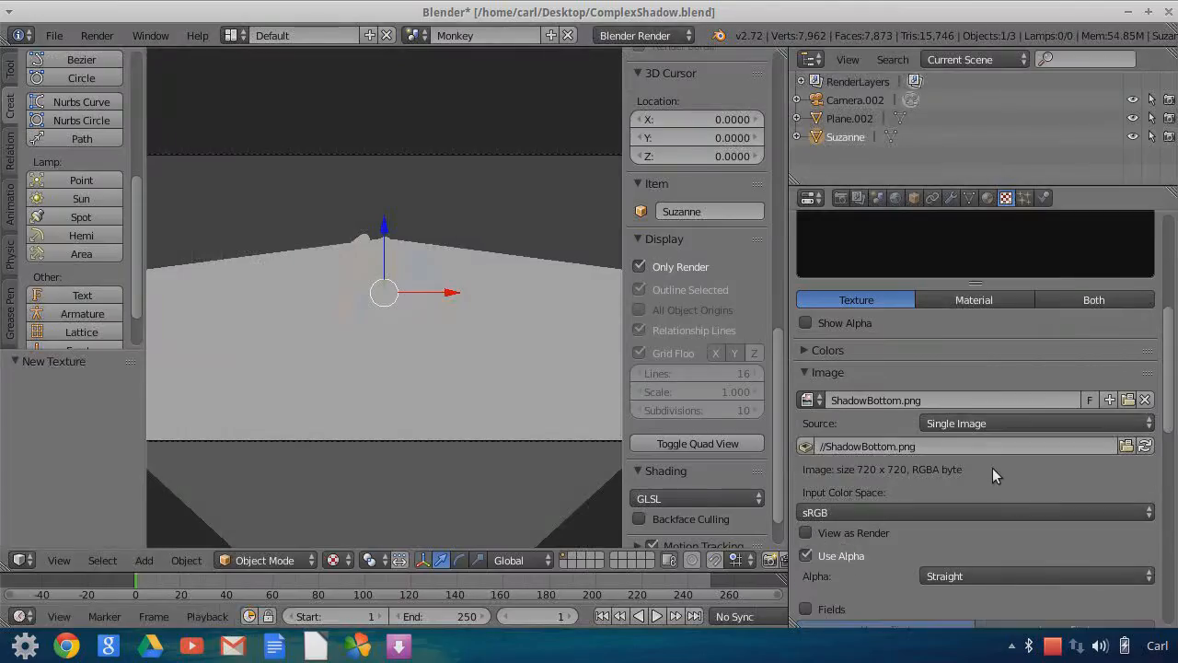
- Map the ShadowBottom.png texture with Normal coordinates and set its X and Y size to 0.90
scroll(992, 468, down, 8)
click(977, 397)
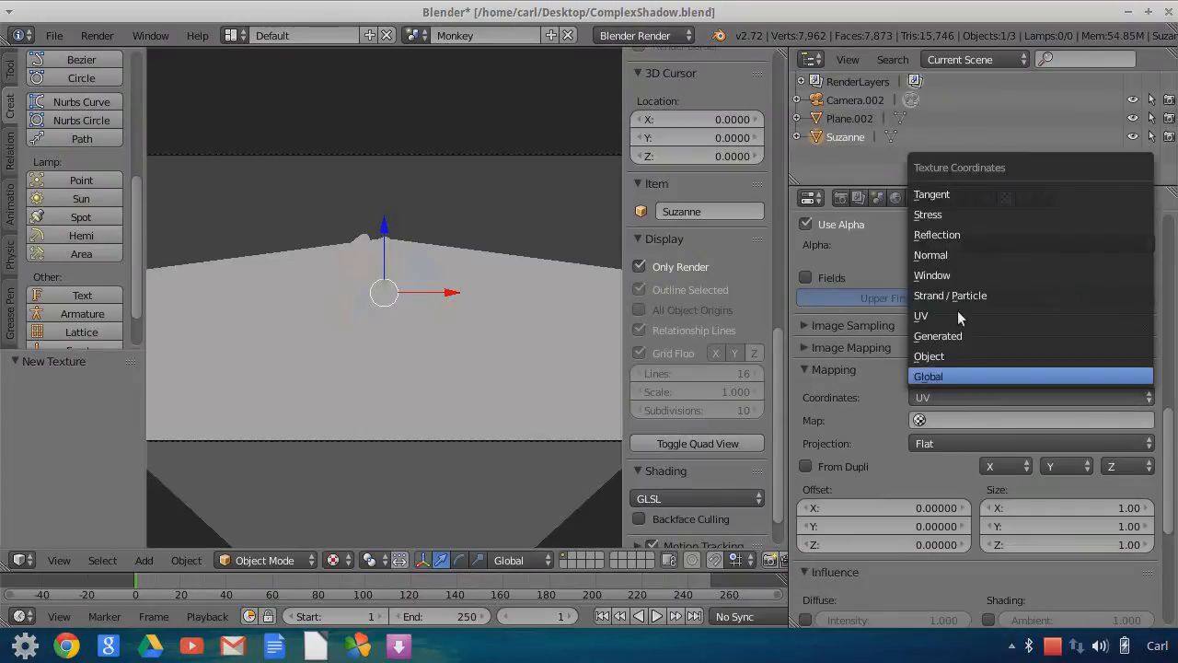
click(938, 255)
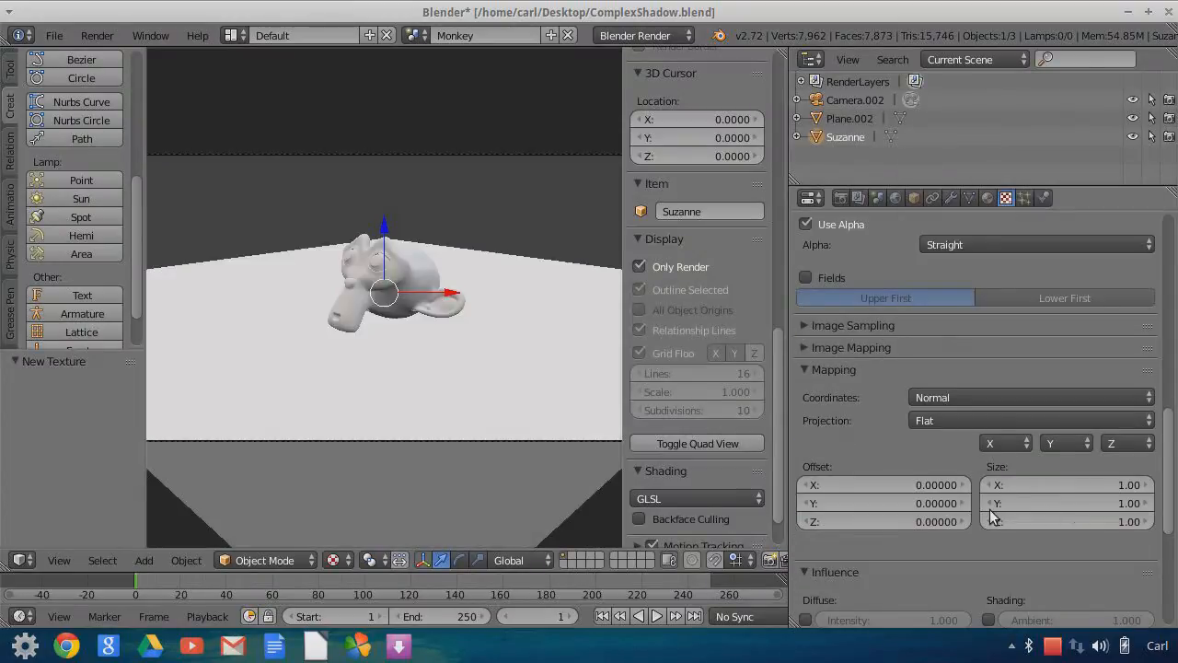
click(990, 493)
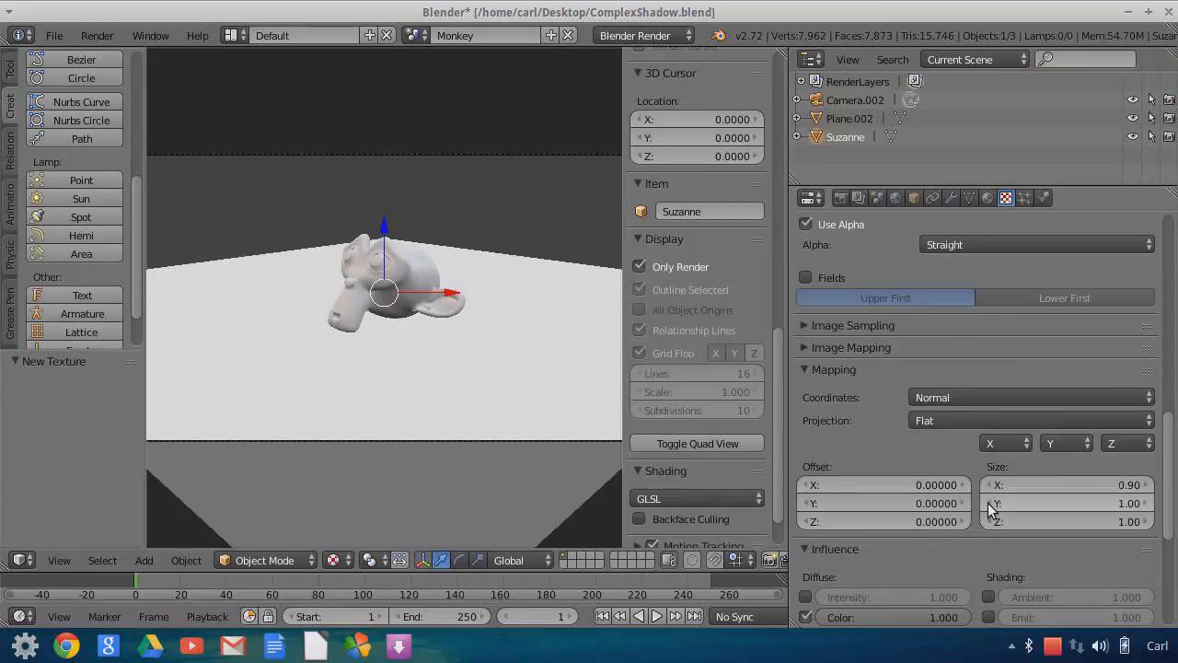
click(990, 506)
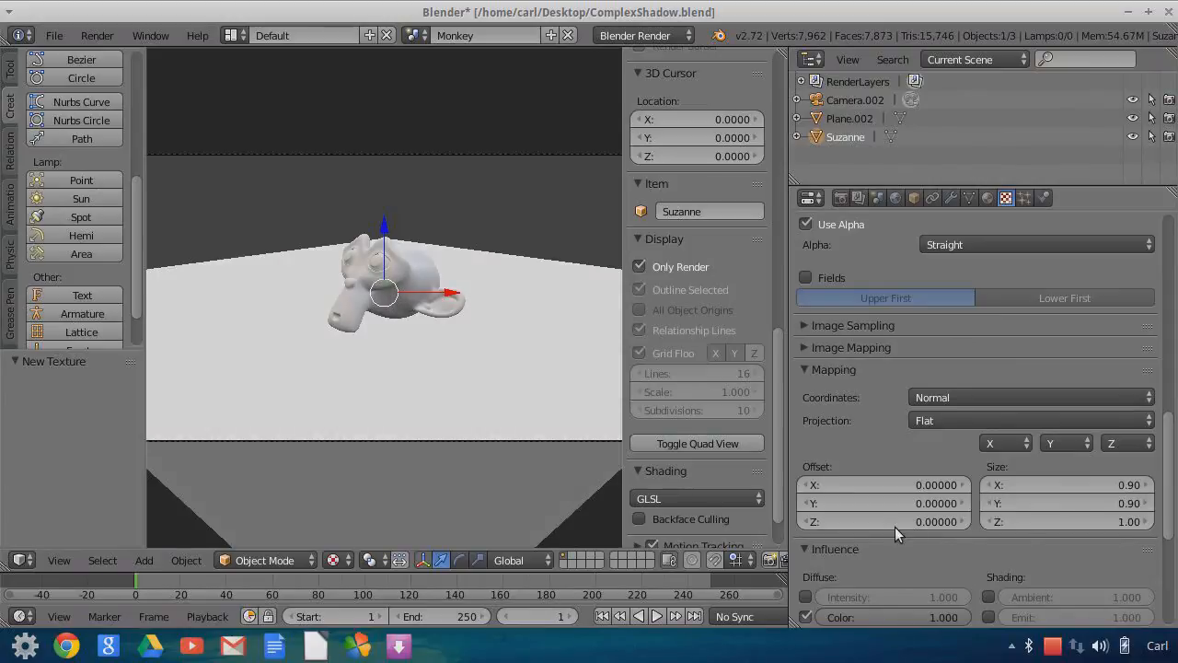
- Examine the bottom shadow on the monkey up close, from a distance and from the front
scroll(912, 539, down, 2)
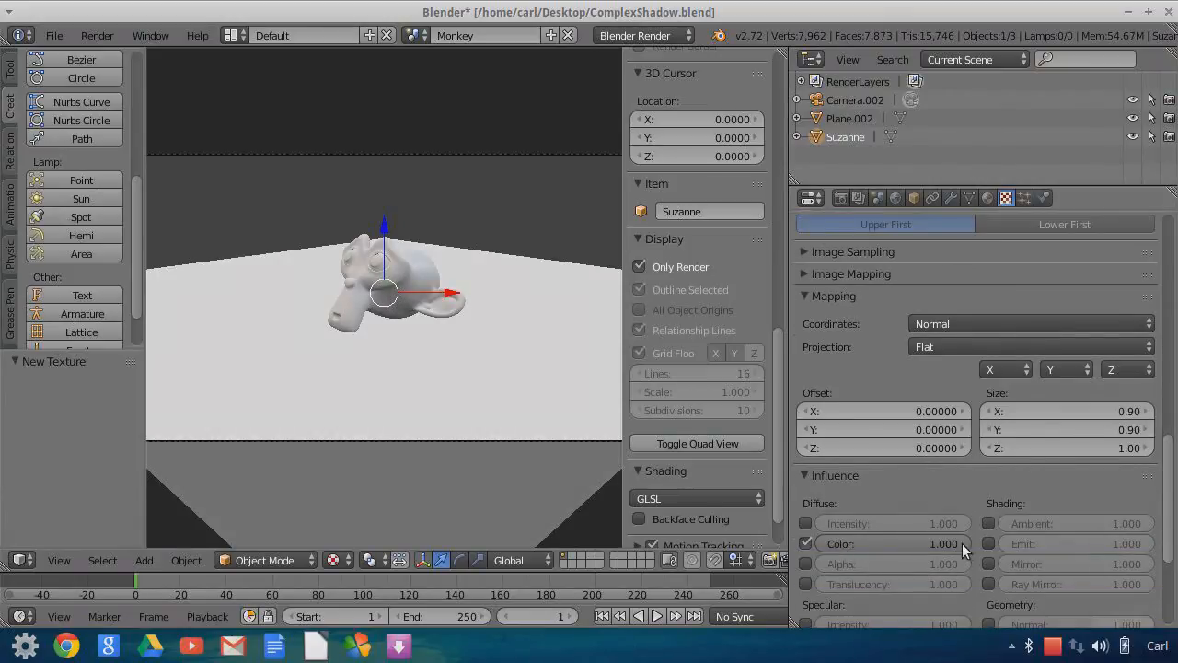
scroll(423, 340, up, 1)
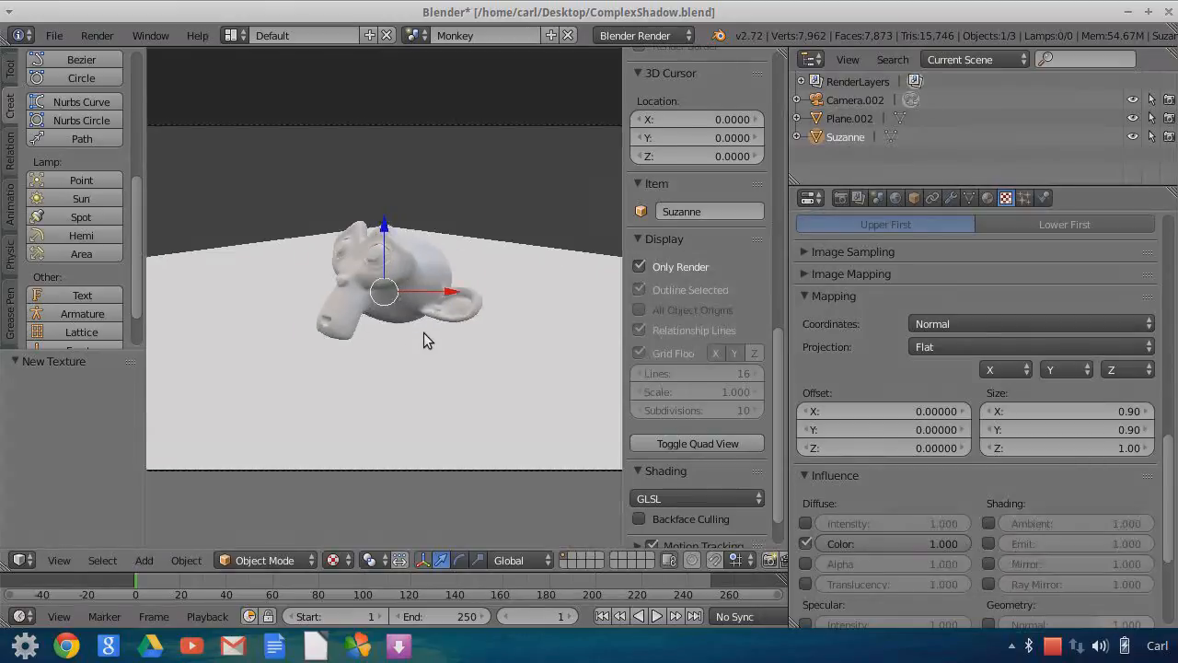
scroll(424, 333, up, 2)
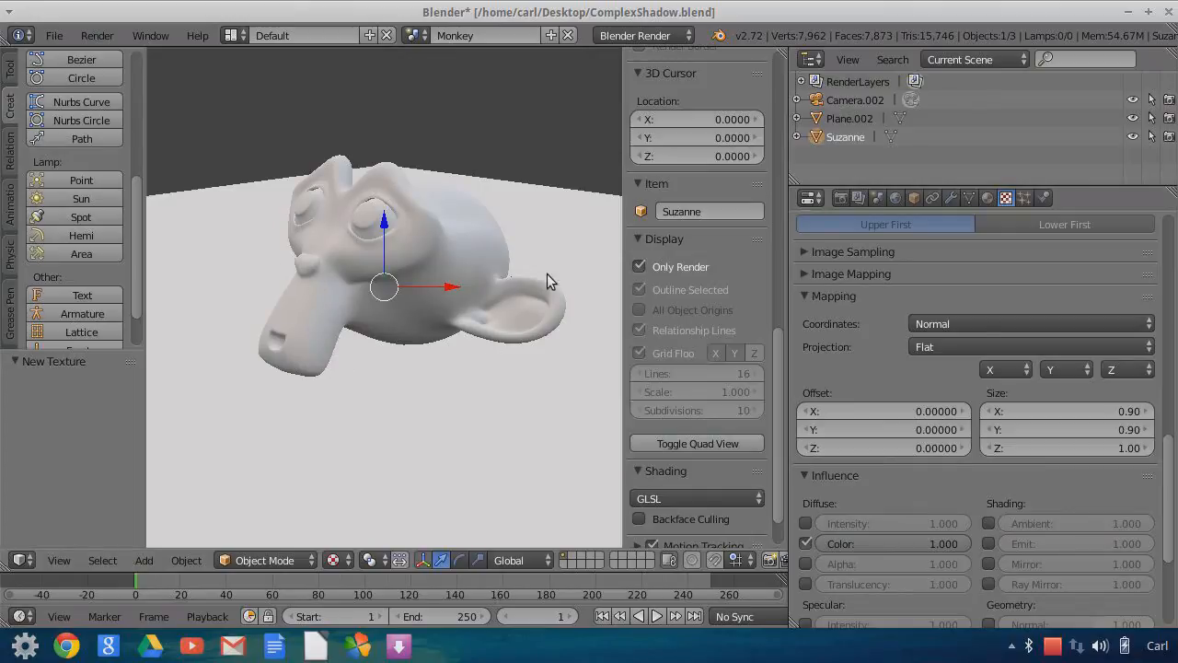
scroll(442, 232, down, 1)
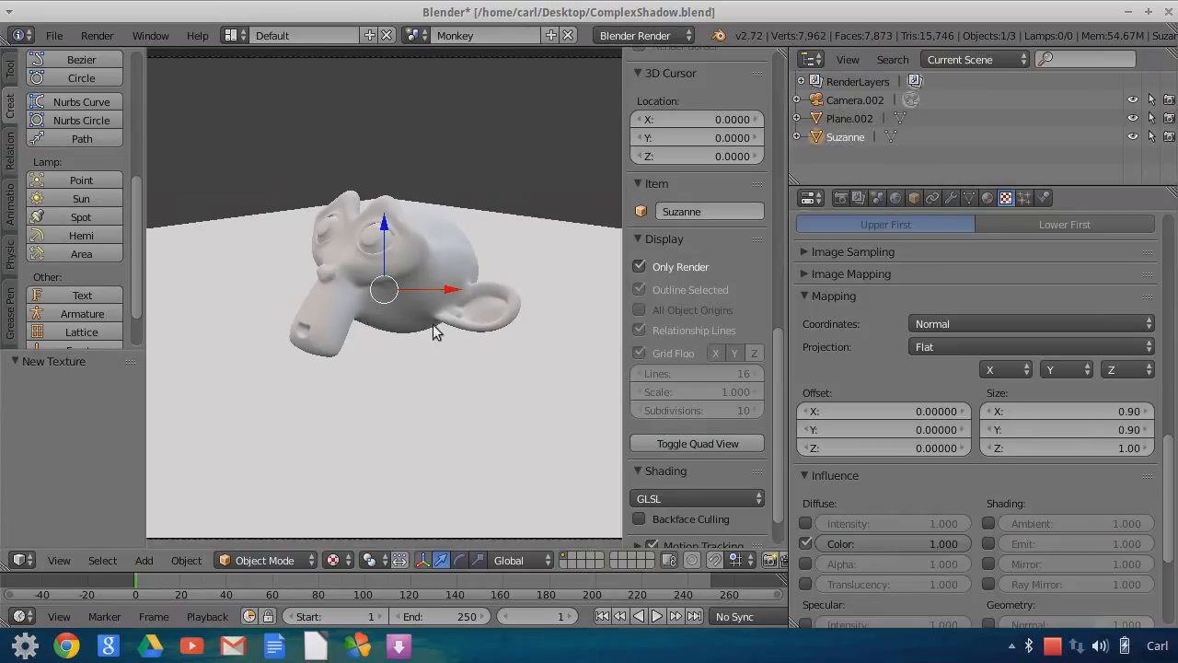
scroll(458, 359, down, 1)
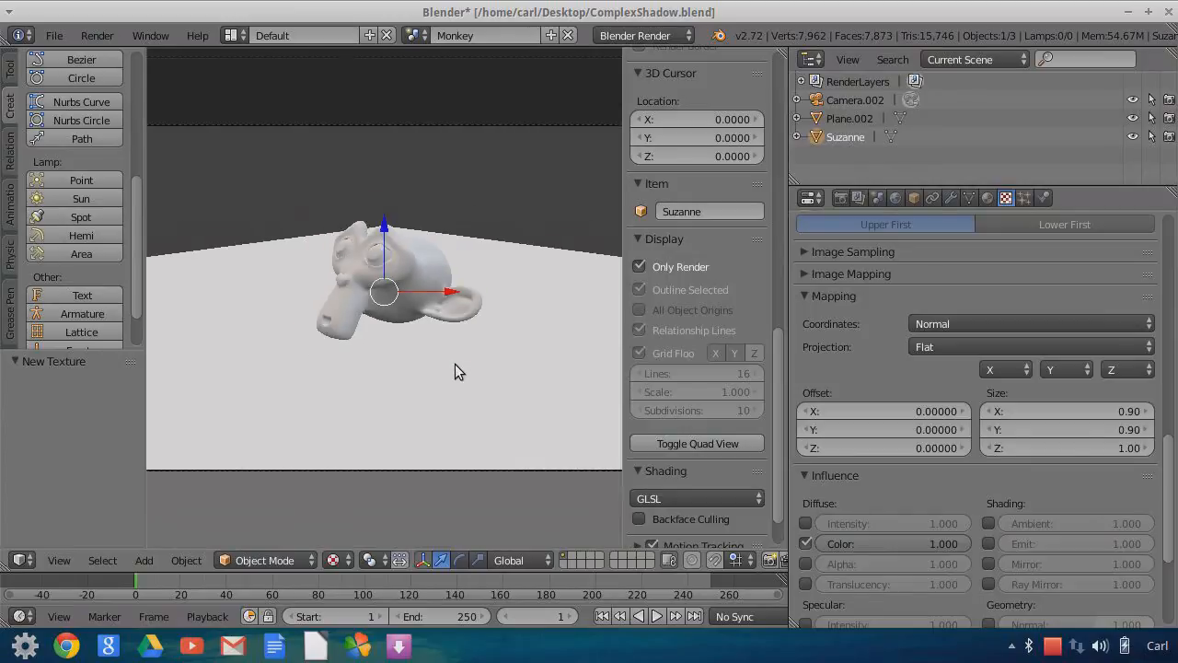
scroll(458, 371, down, 1)
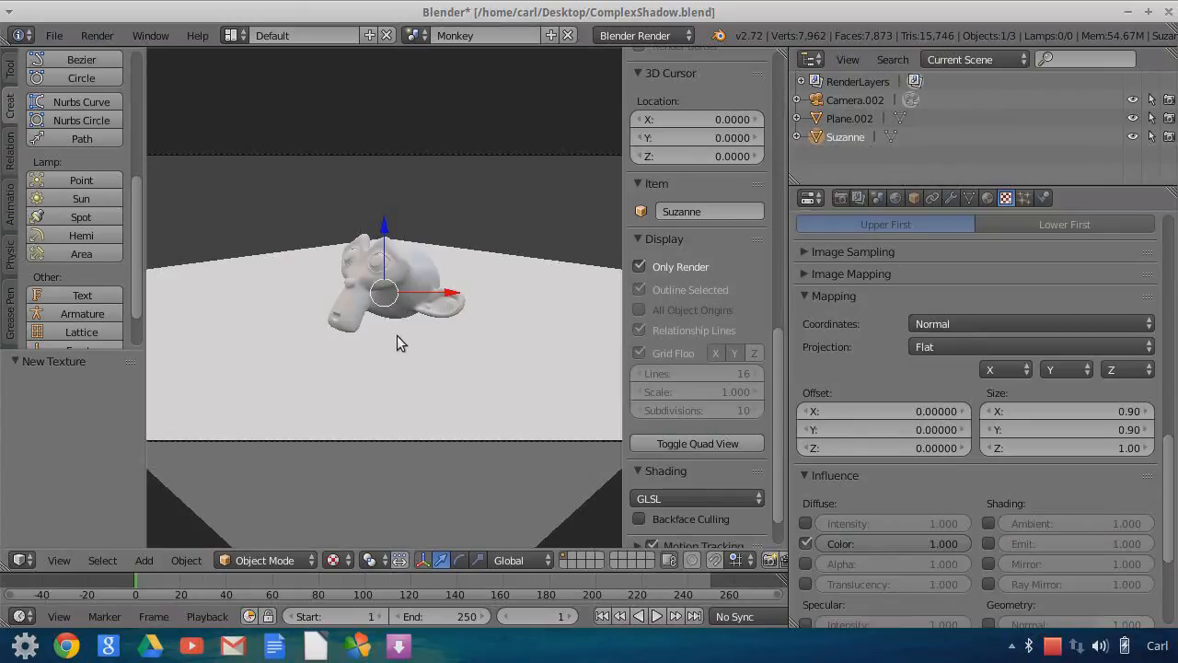
scroll(434, 349, down, 1)
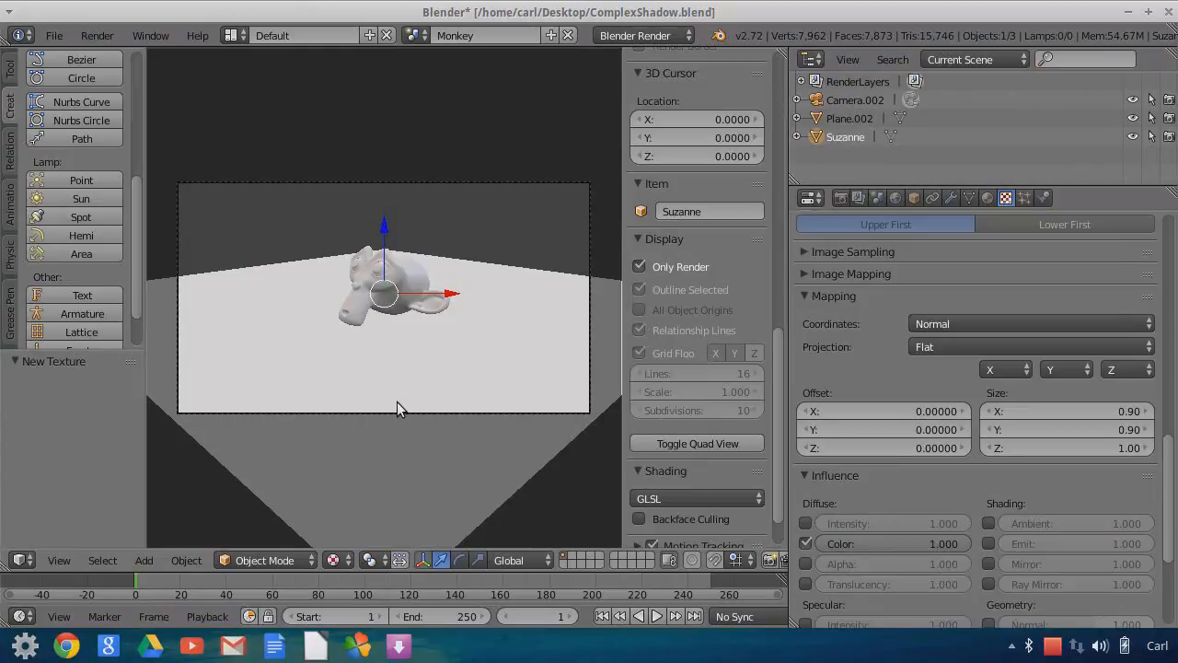
middle_drag(398, 401, 460, 298)
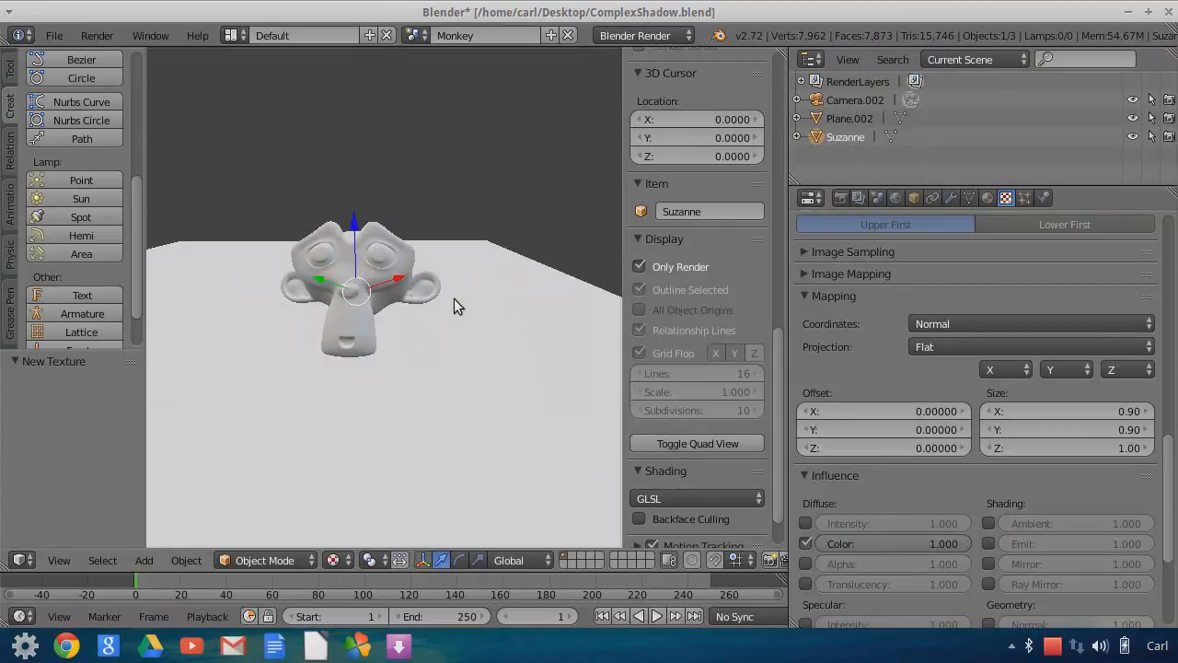
- Turn off Only Render in the viewport display and snap the 3D cursor to the selected Suzanne
click(649, 268)
middle_drag(463, 366, 460, 348)
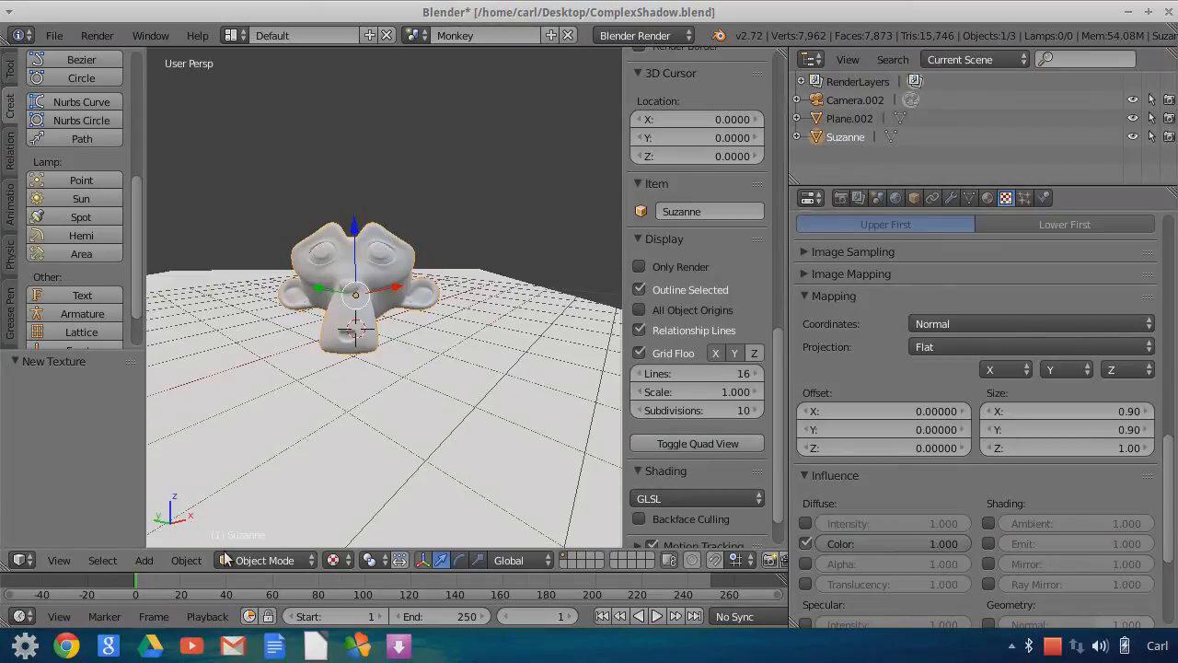
click(186, 560)
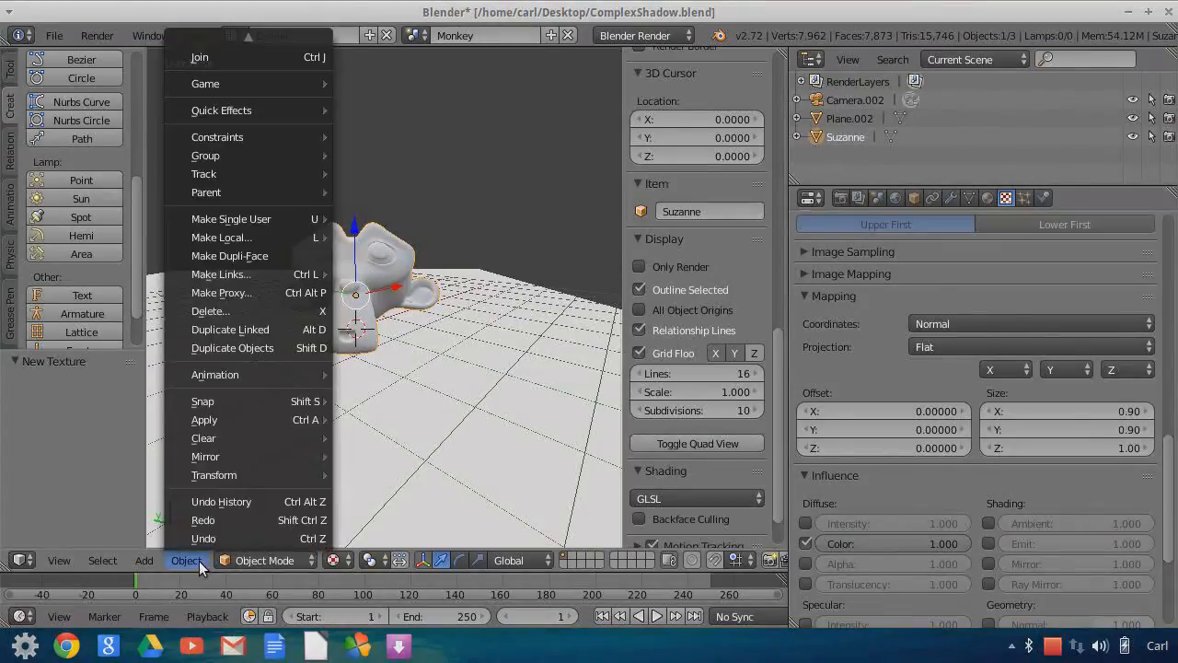
mouse_move(218, 400)
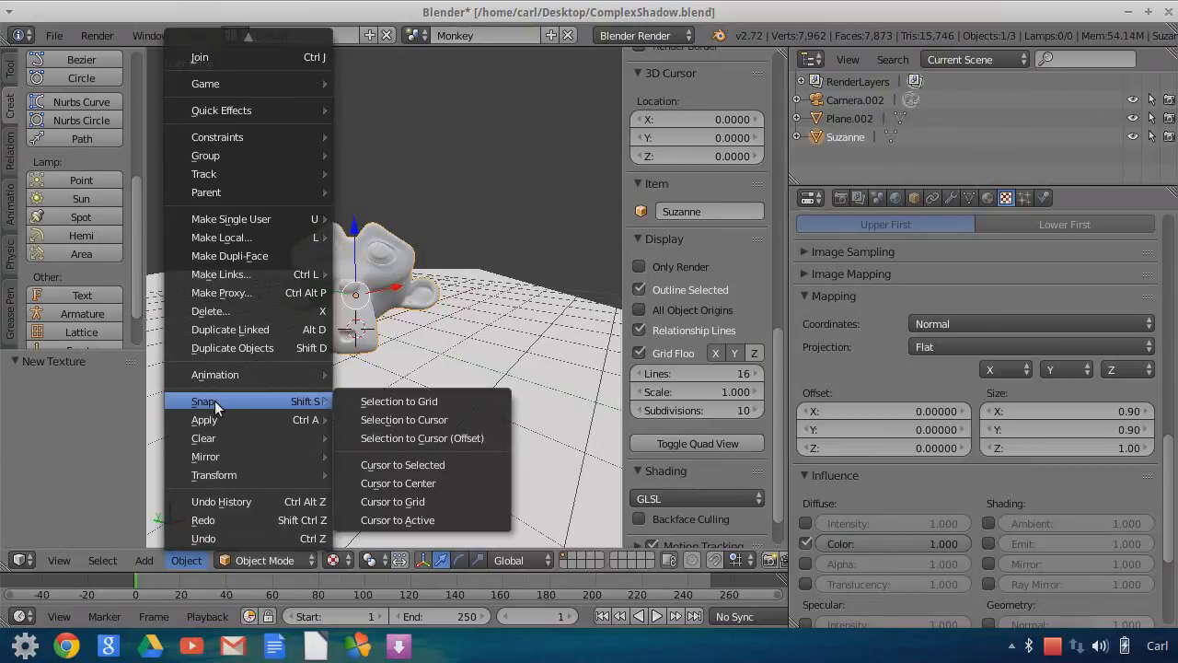
click(439, 469)
- Add a point lamp at the 3D cursor and parent it to Suzanne in the outliner
middle_drag(441, 469, 376, 364)
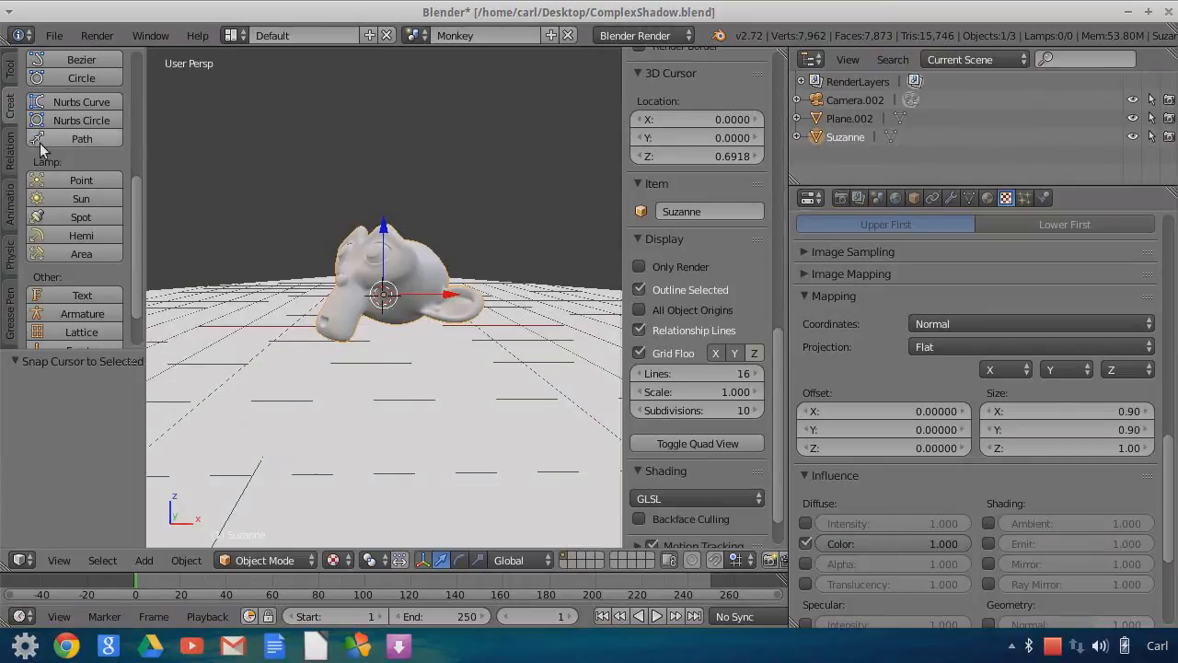
scroll(35, 138, up, 6)
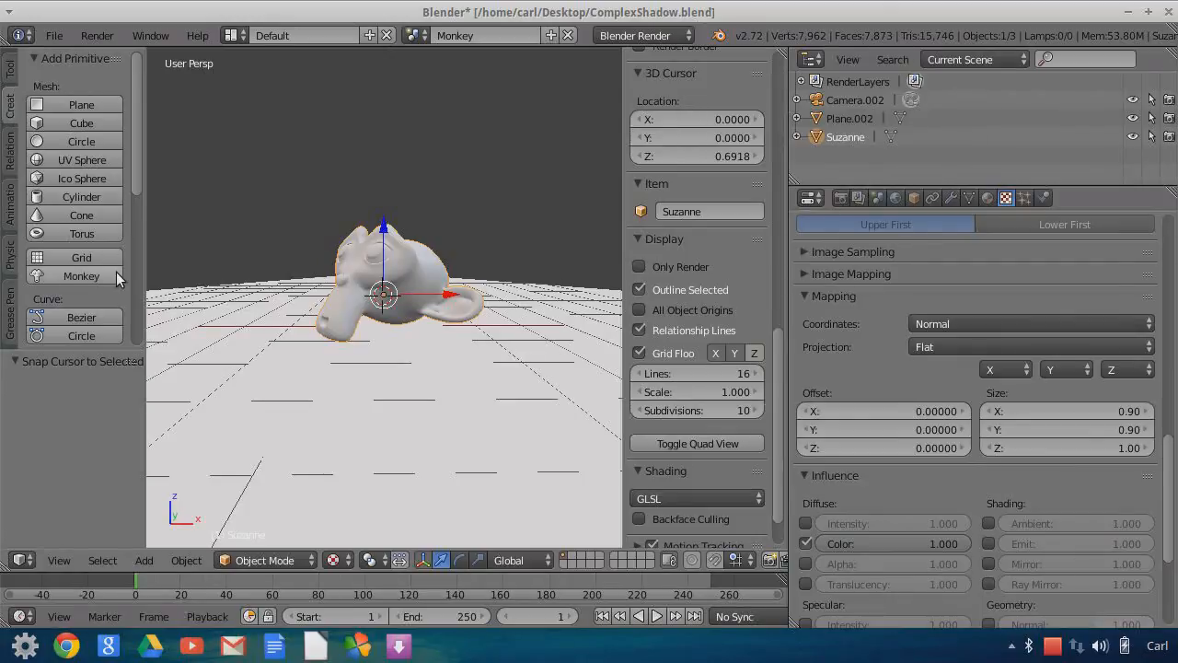
scroll(112, 288, down, 5)
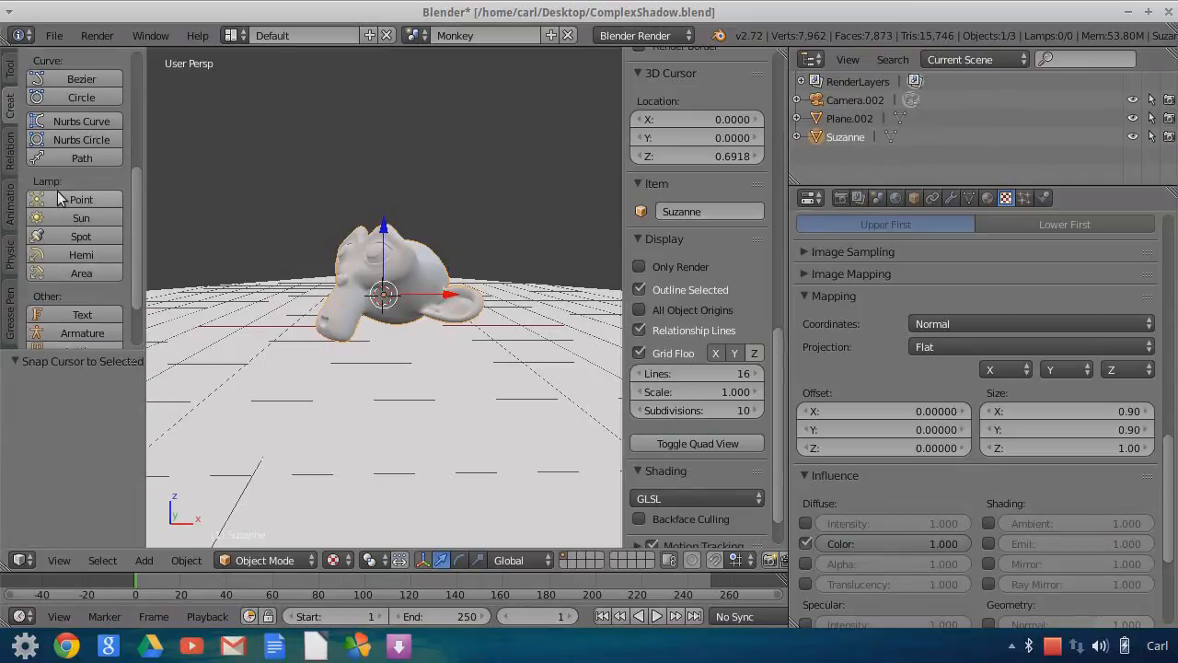
click(61, 199)
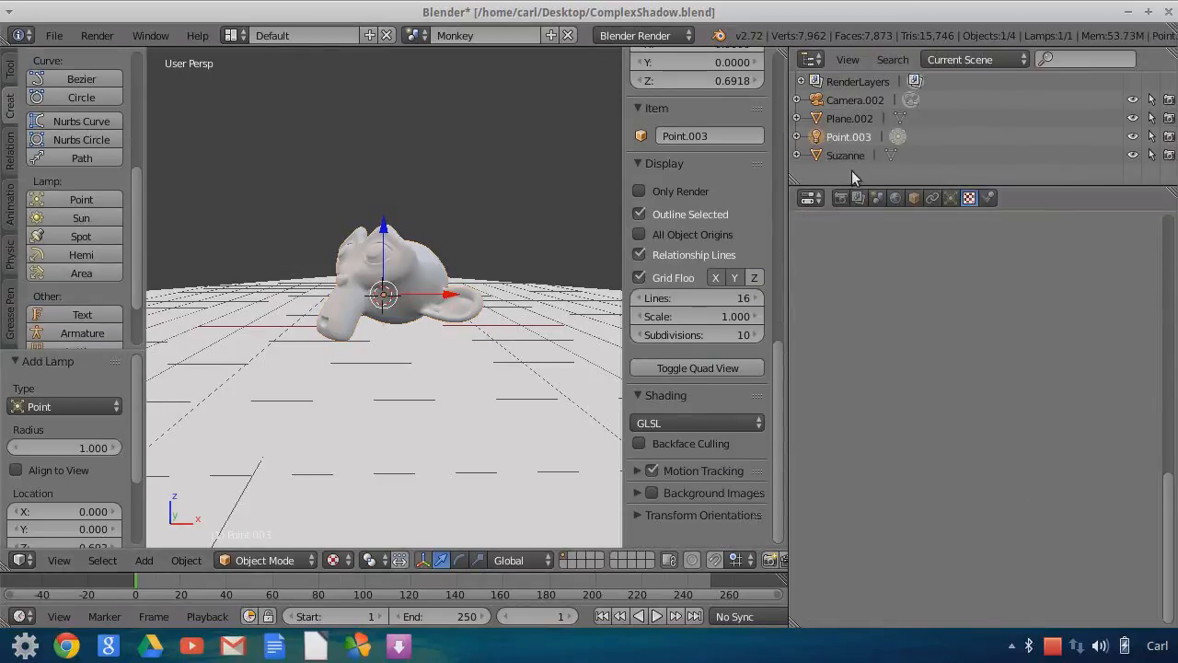
drag(864, 182, 937, 384)
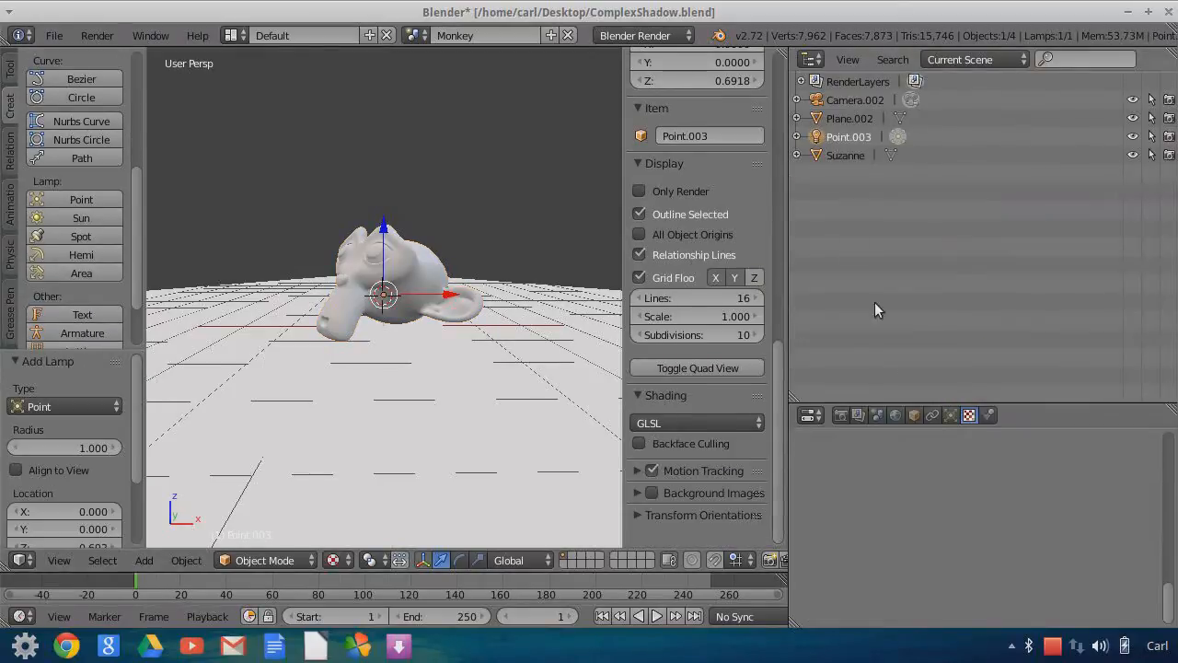
drag(818, 136, 824, 155)
- Select the ground plane and show its material settings with more room for the properties
scroll(529, 356, down, 7)
middle_drag(531, 296, 471, 350)
scroll(478, 356, up, 4)
right_click(592, 339)
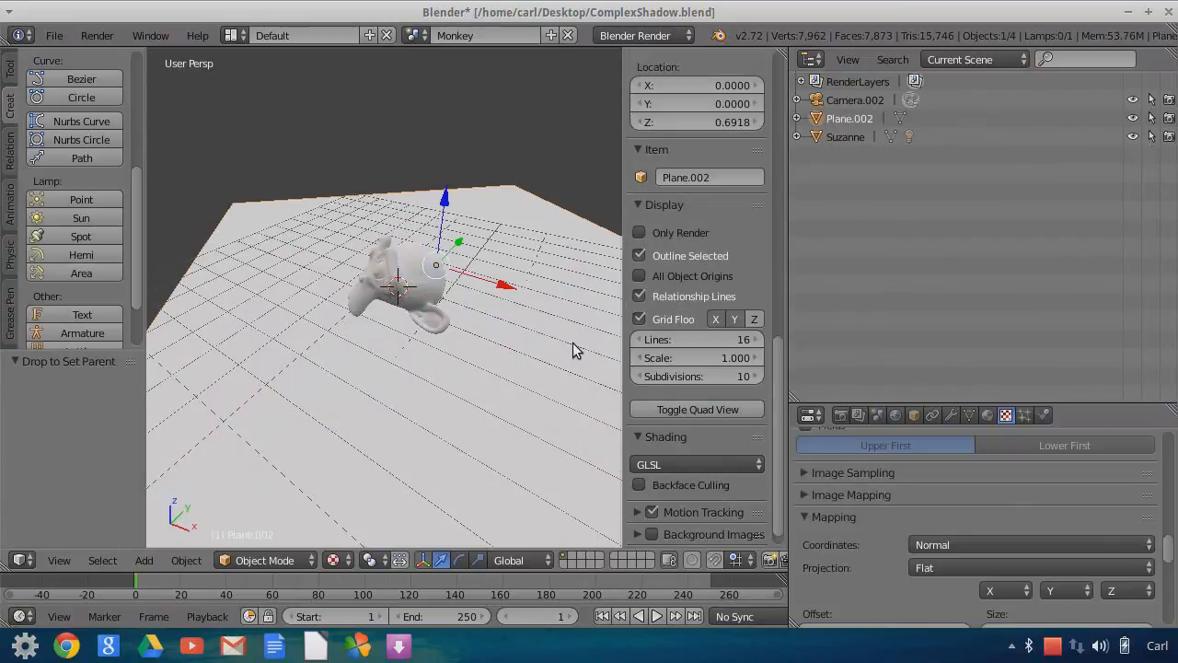
click(989, 414)
drag(995, 403, 994, 214)
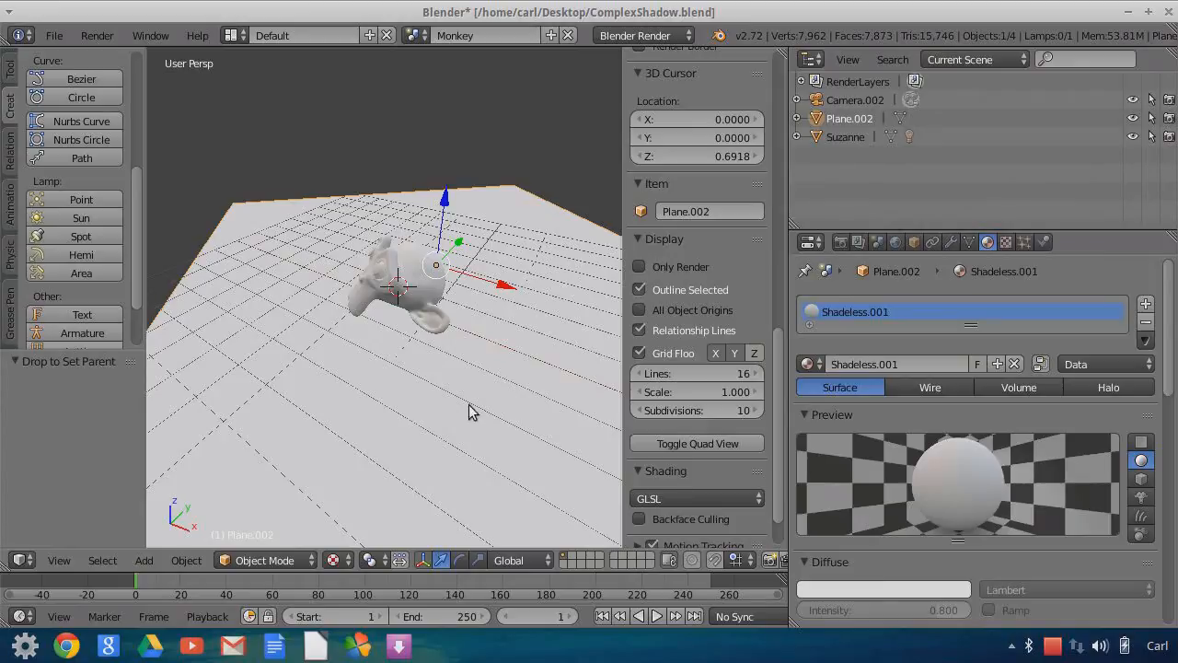
- Expand Suzanne's hierarchy in the outliner to reveal the parented lamp, leaving Plane.002 collapsed
click(797, 118)
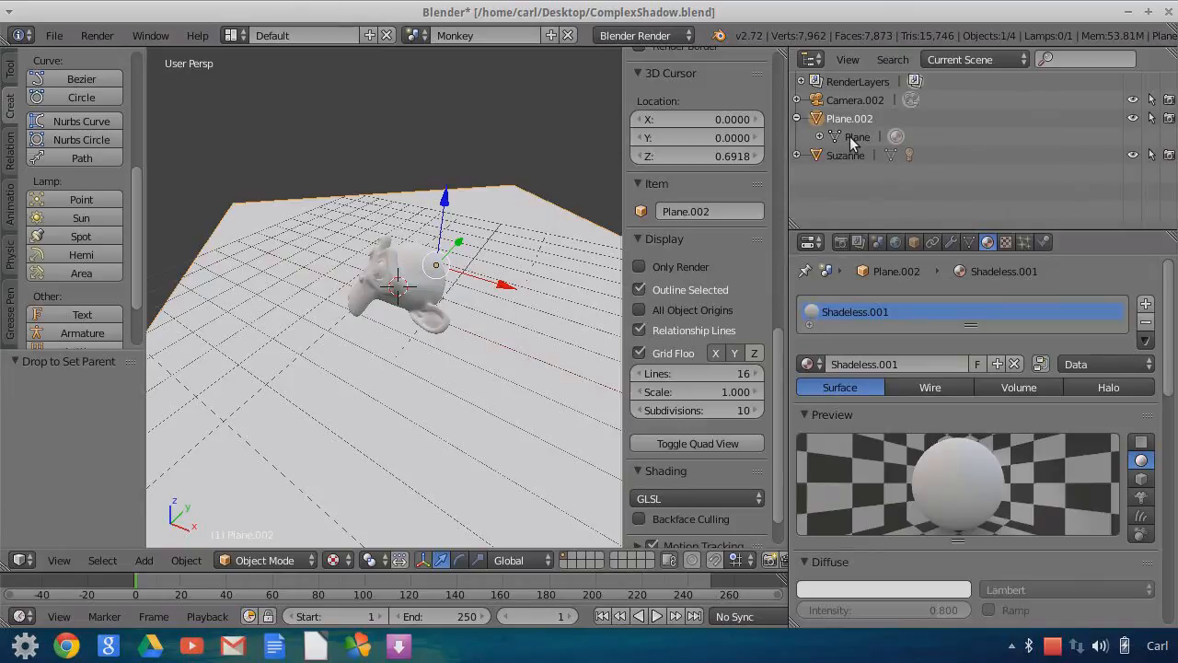
click(797, 118)
click(797, 136)
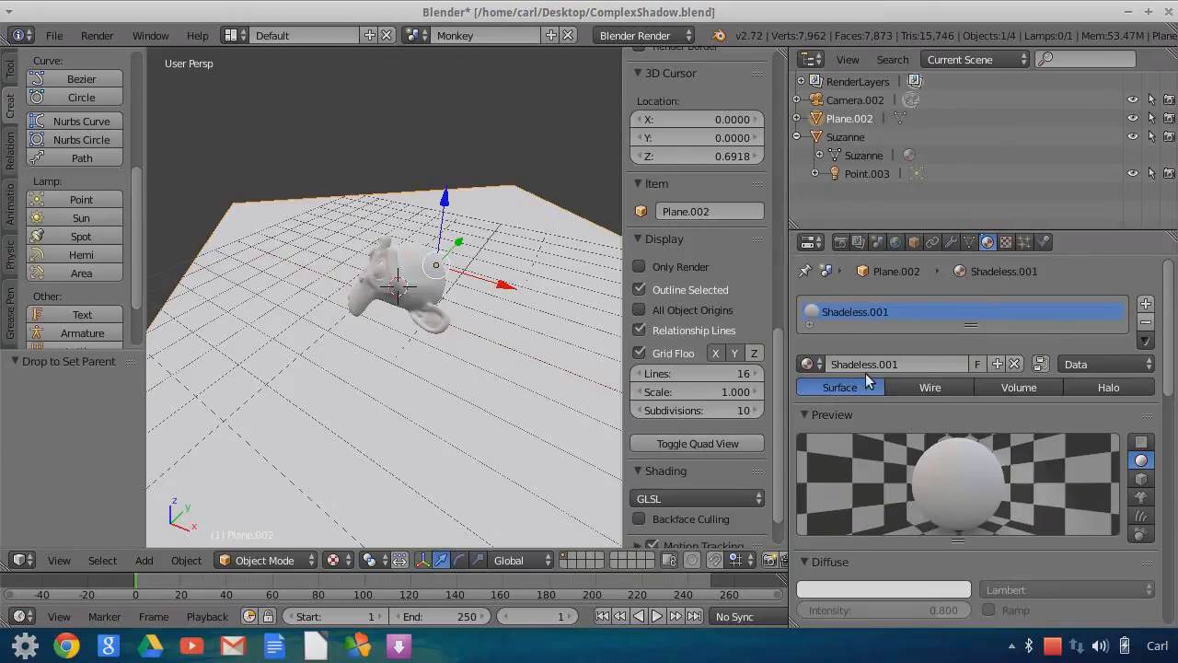
- Unlink and reassign the ground plane's Shadeless.001 material, and rename it GroundShadeless
click(1016, 364)
click(807, 364)
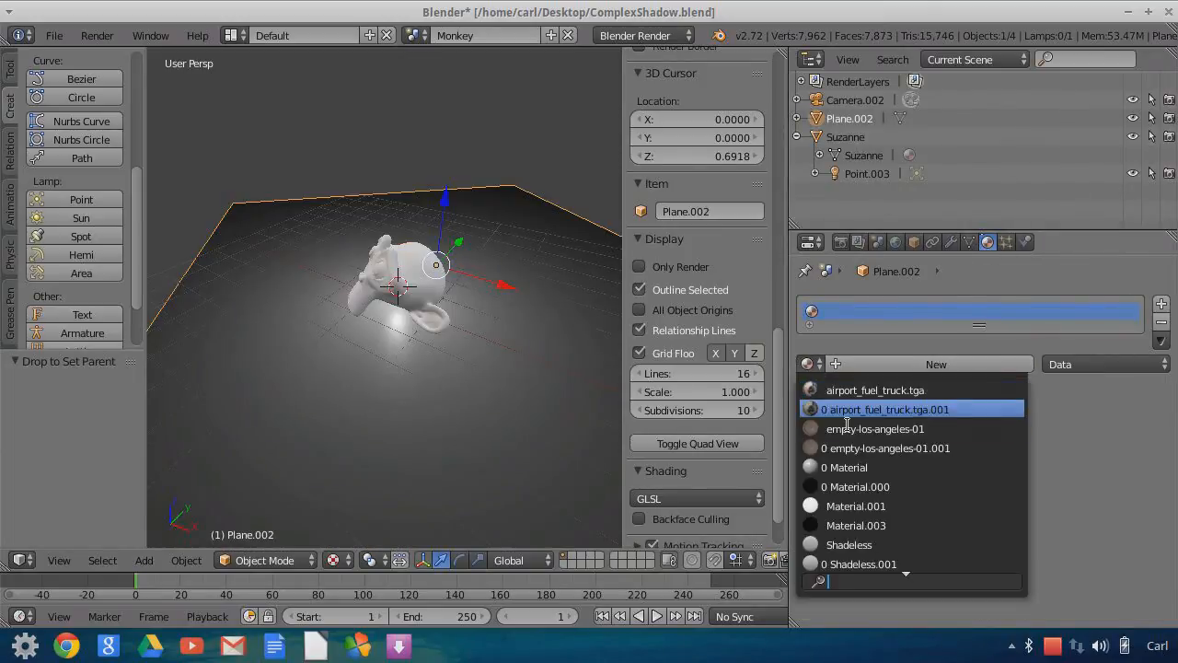
click(884, 564)
click(876, 367)
text(GroundShadeless)
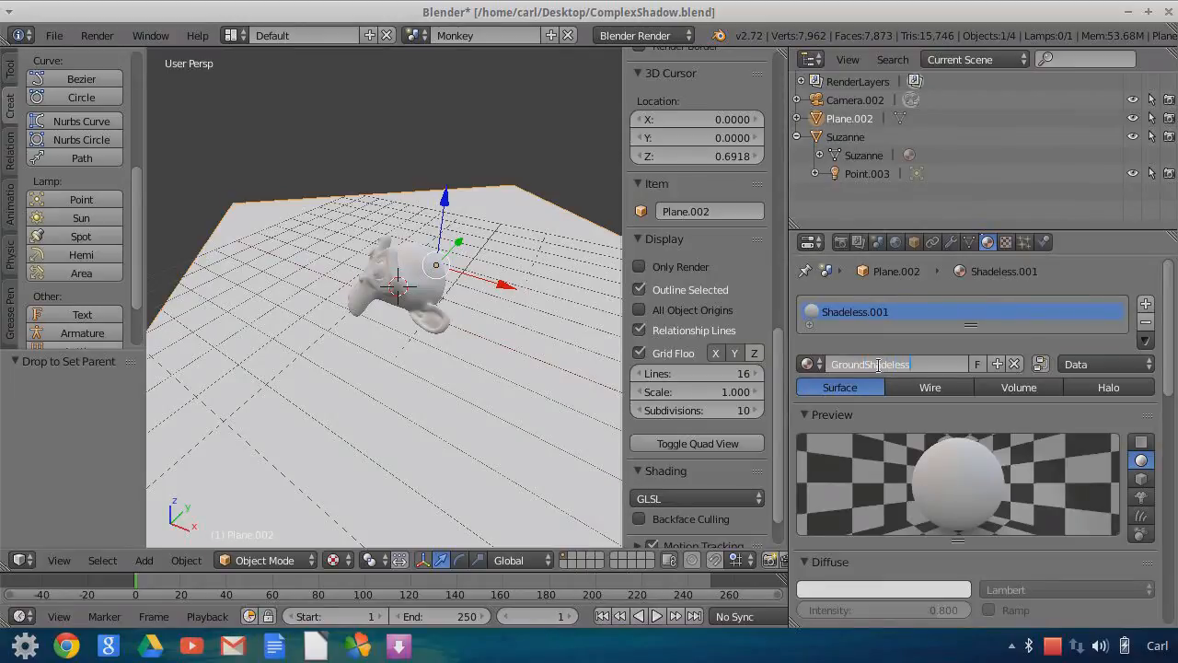
key(Return)
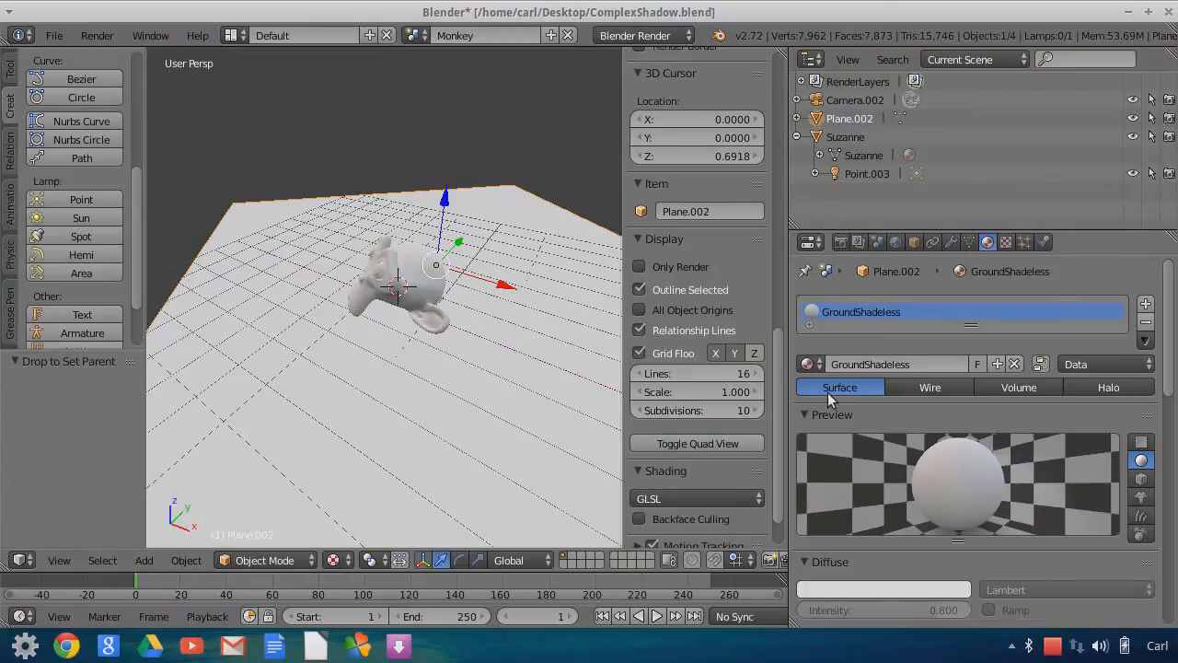
- Replace the ground plane's material with a new one using the Fresnel diffuse shader and a specular intensity of 0
click(1014, 363)
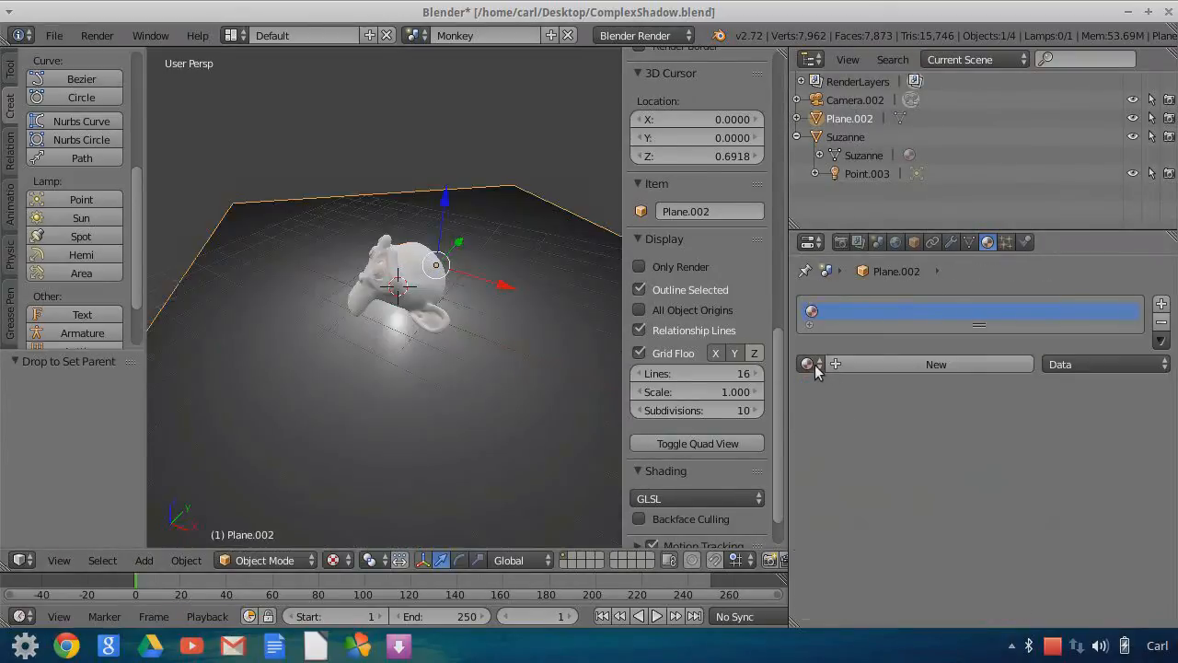
click(923, 366)
scroll(1067, 493, down, 3)
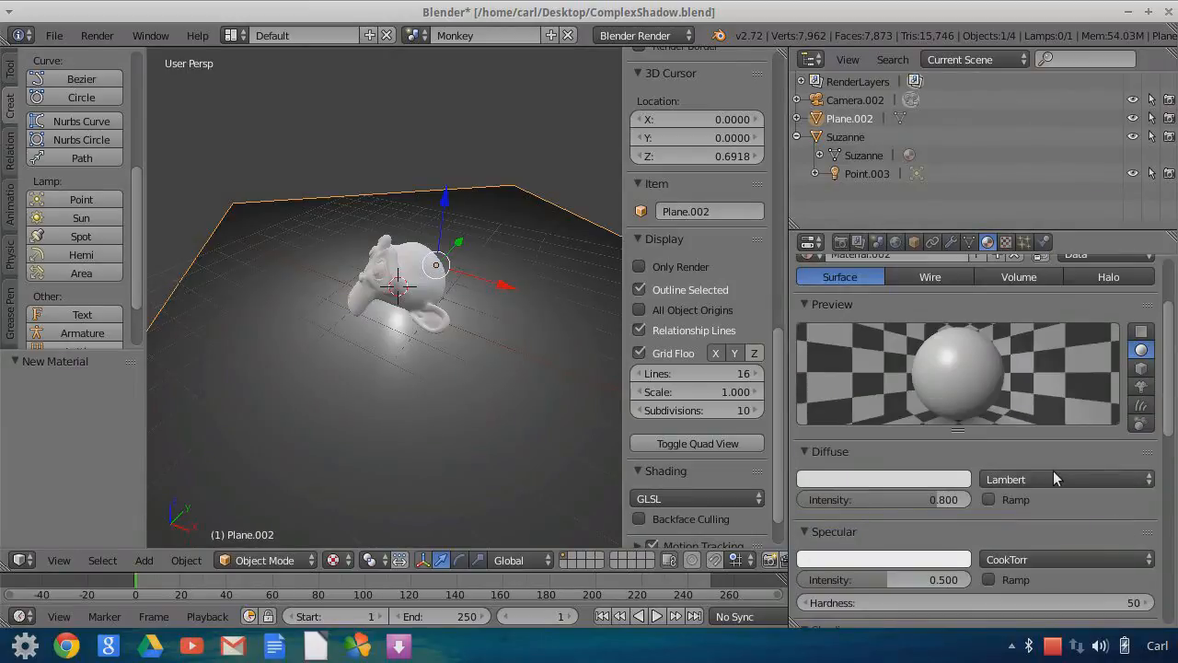
click(1055, 479)
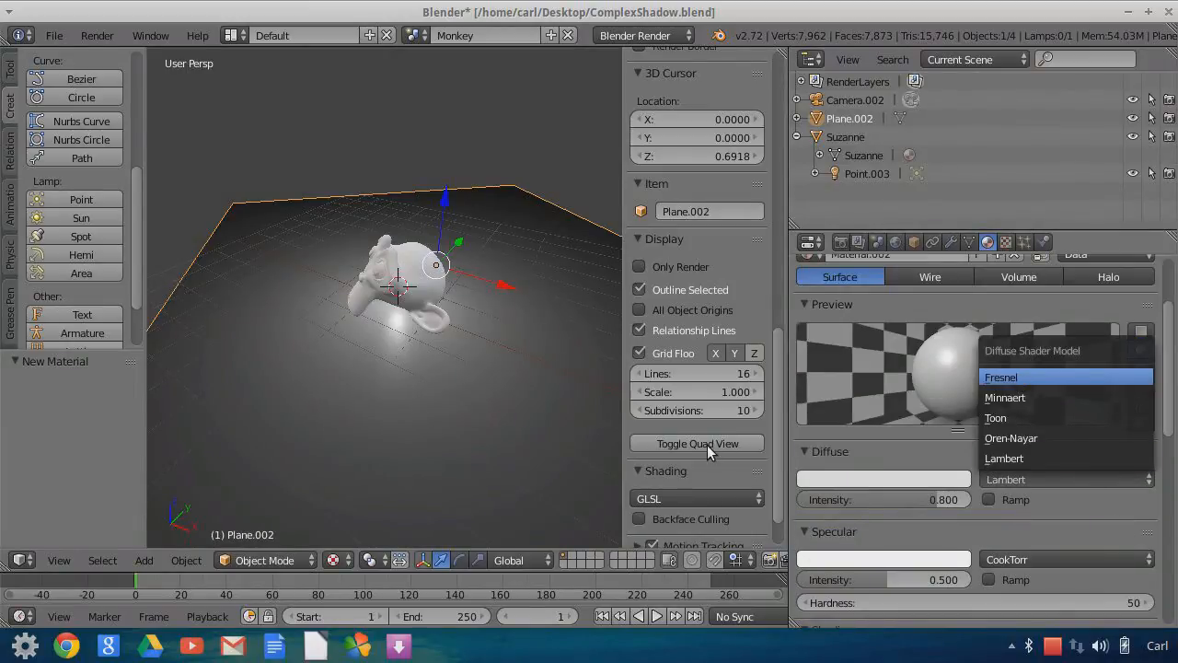
key(Return)
scroll(978, 541, down, 4)
drag(884, 451, 799, 457)
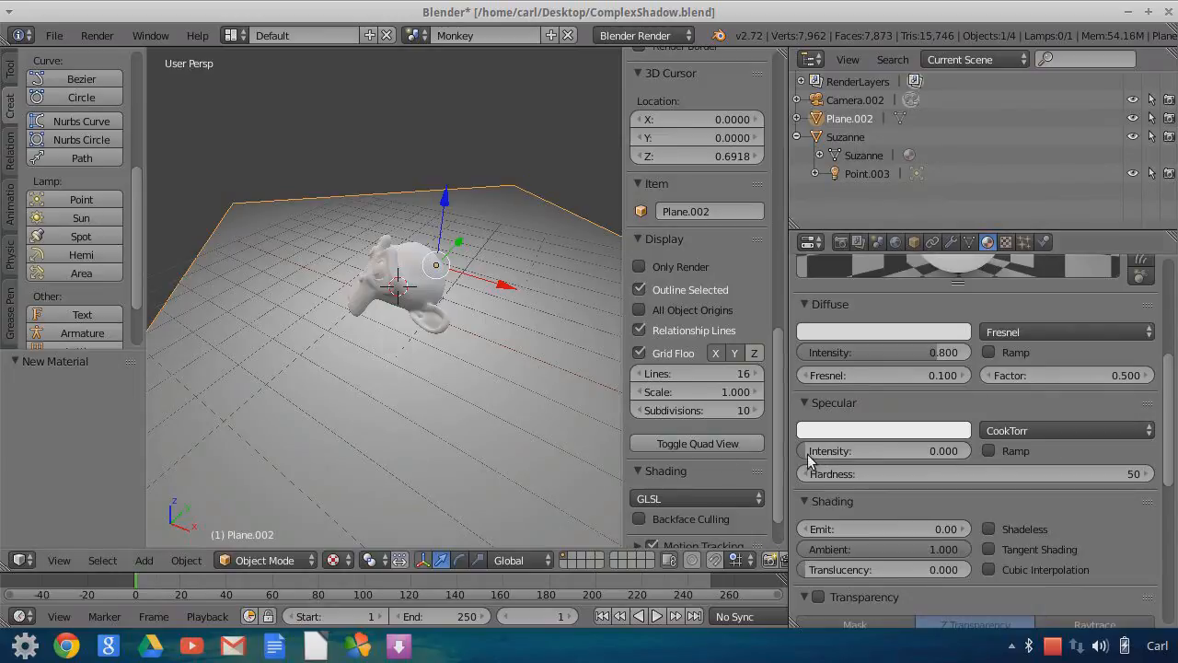
- Enable Sphere on the point lamp under Suzanne and set its falloff distance to 5
click(836, 177)
scroll(921, 519, down, 1)
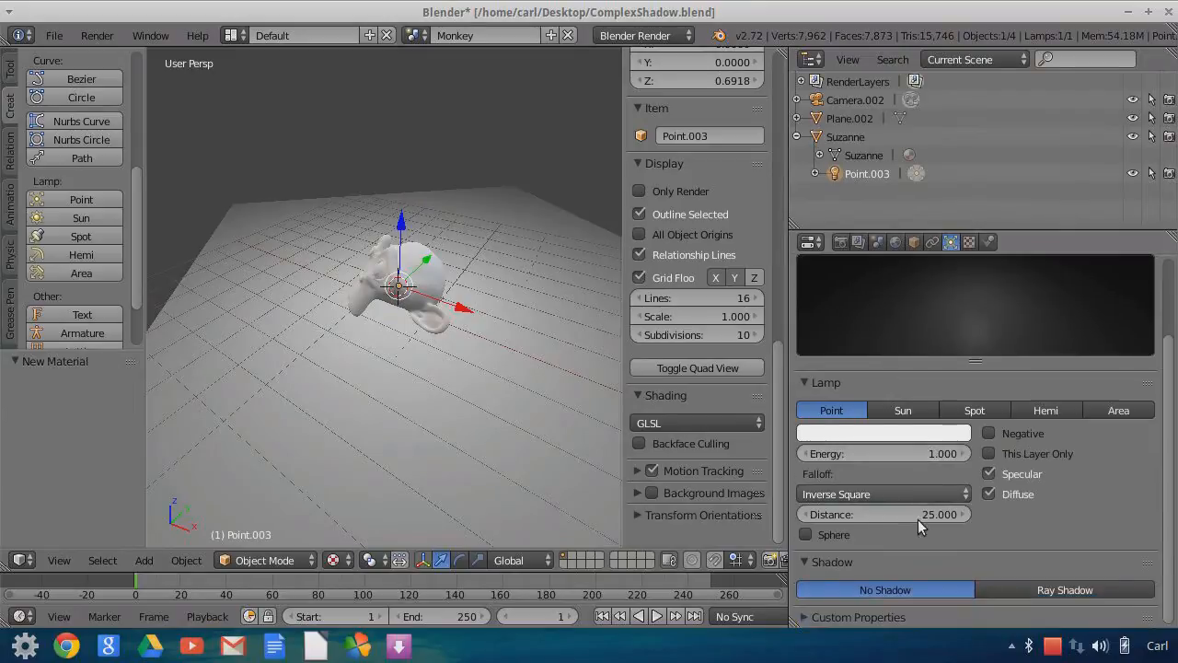
click(899, 529)
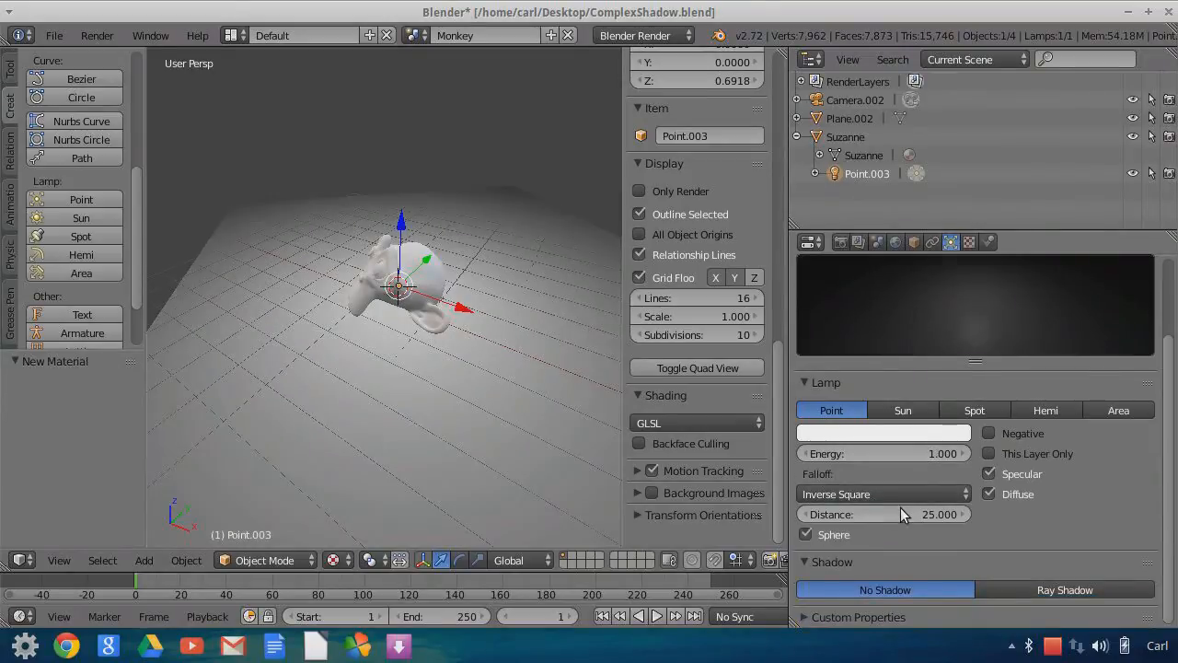
click(899, 514)
text(5)
key(Return)
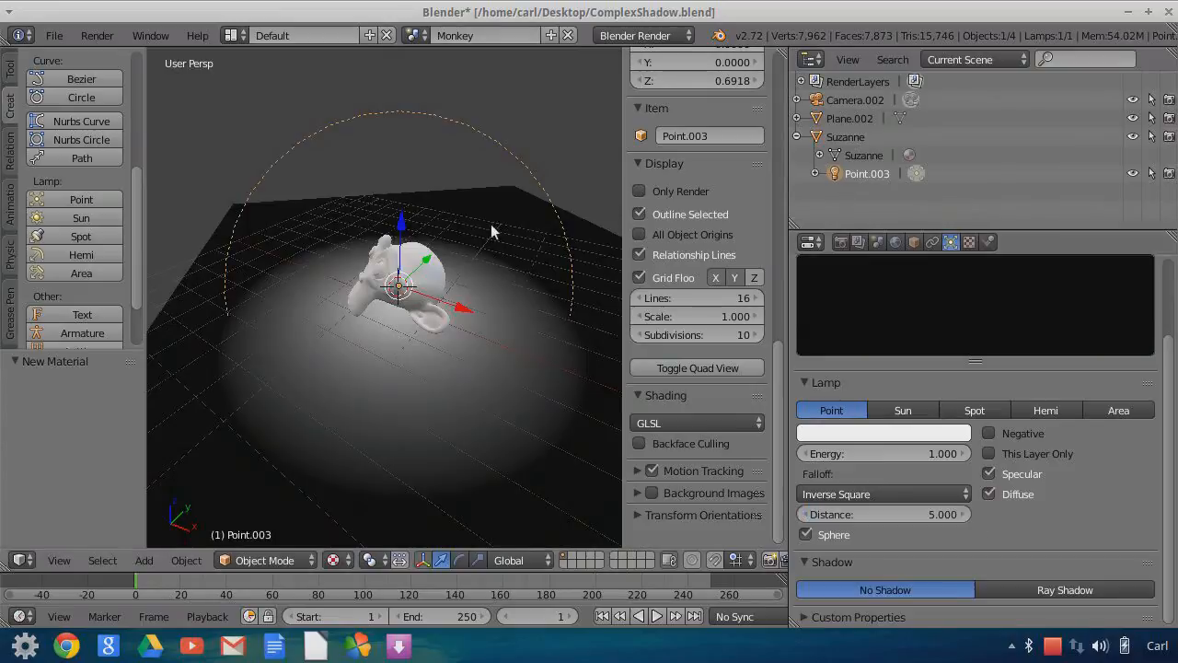
- Set the point lamp's falloff distance to 3 and its energy to 2
click(891, 513)
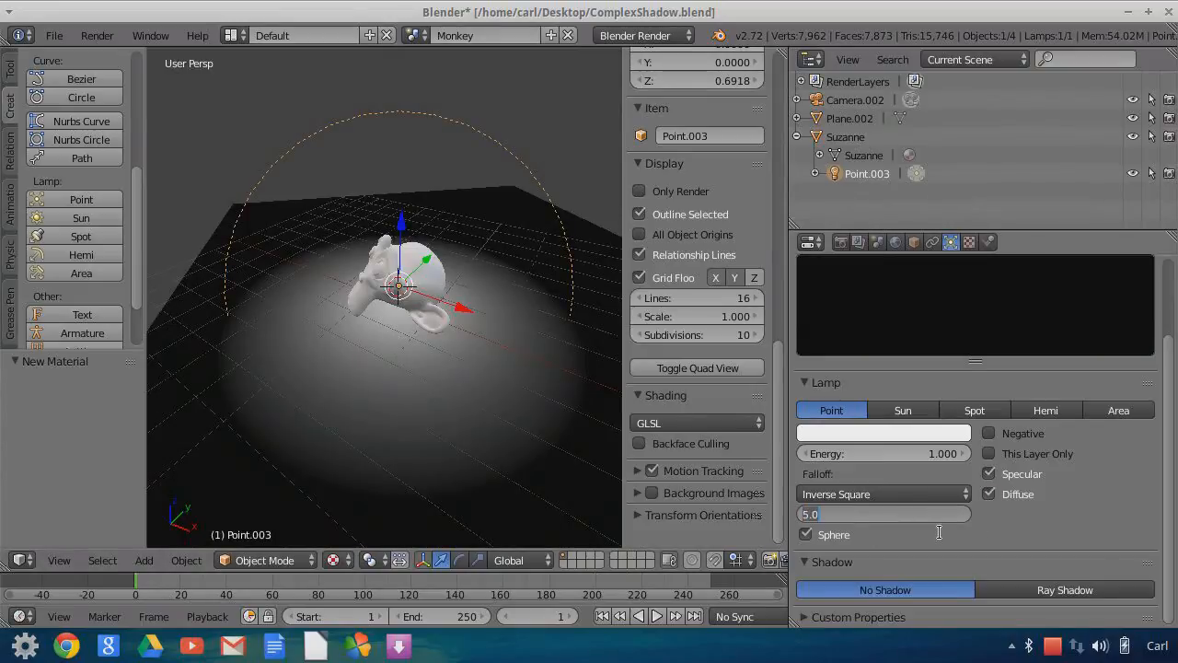
text(3)
key(Return)
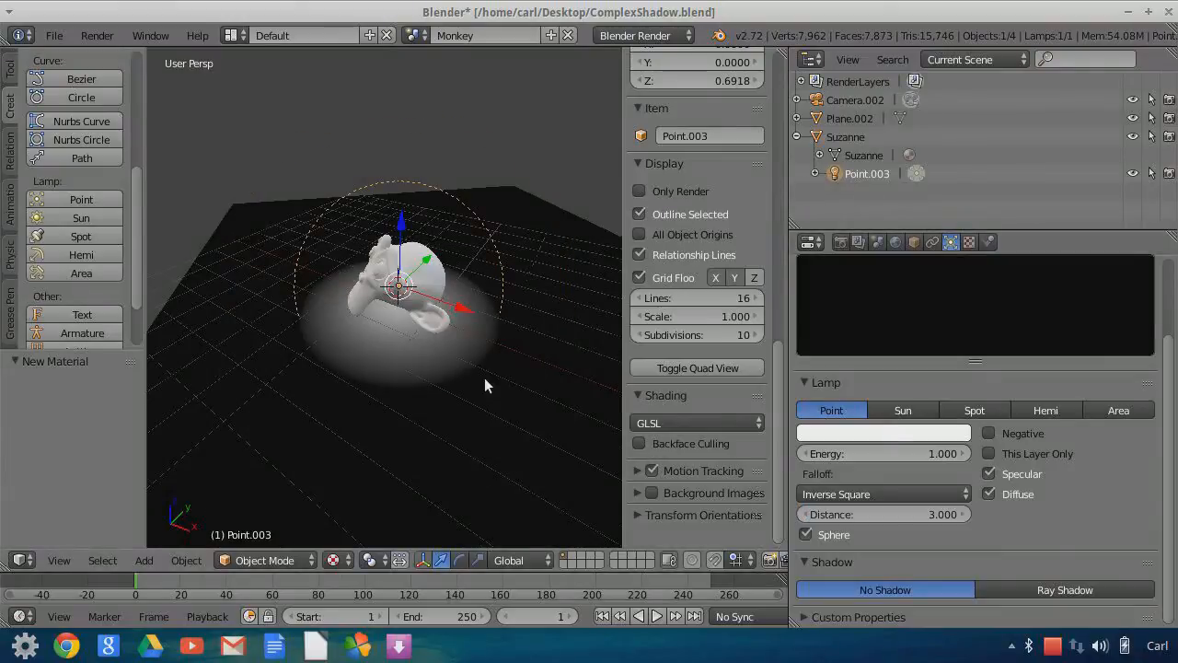
scroll(485, 377, up, 2)
click(889, 453)
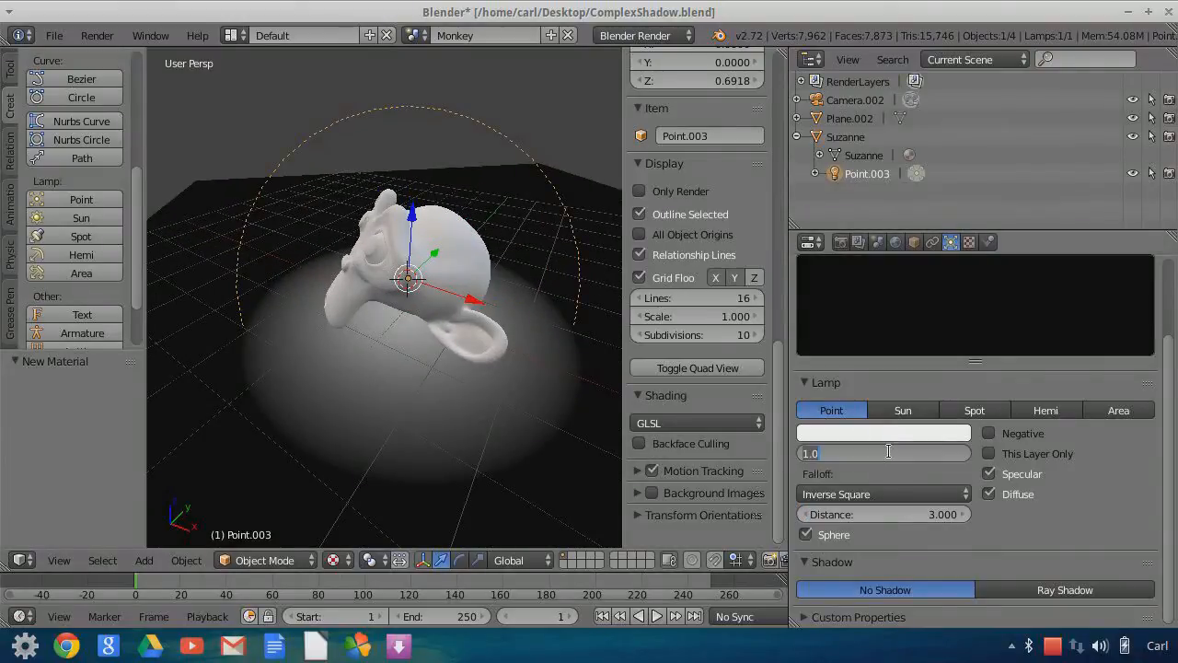
text(2)
key(Return)
- Reposition the point lamp inside Suzanne's head with small axis moves, including about 0.335 along Y
scroll(534, 409, up, 3)
scroll(536, 409, down, 2)
middle_drag(548, 411, 513, 346)
drag(430, 241, 424, 211)
click(483, 278)
middle_drag(484, 278, 359, 465)
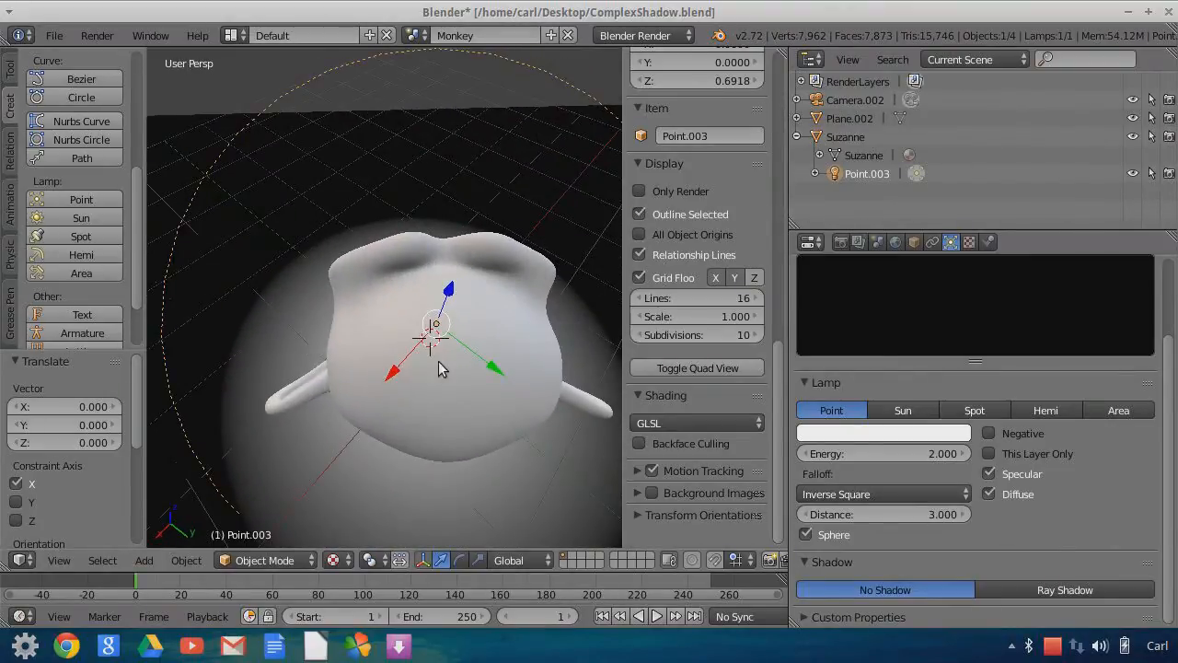
drag(395, 369, 383, 383)
drag(476, 381, 502, 399)
middle_drag(502, 400, 500, 295)
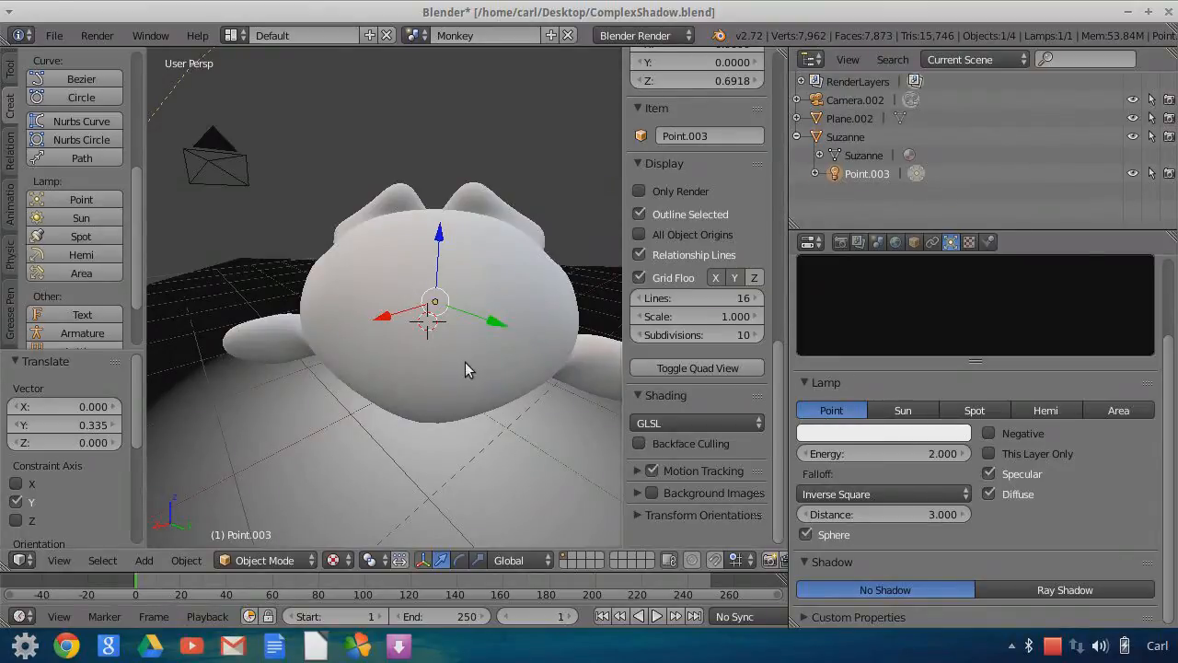
- Duplicate the point lamp and shift the copy about 1.165 along X and about -1.39 along Y
key(shift+d)
right_click(465, 328)
drag(401, 319, 279, 373)
middle_drag(279, 373, 541, 274)
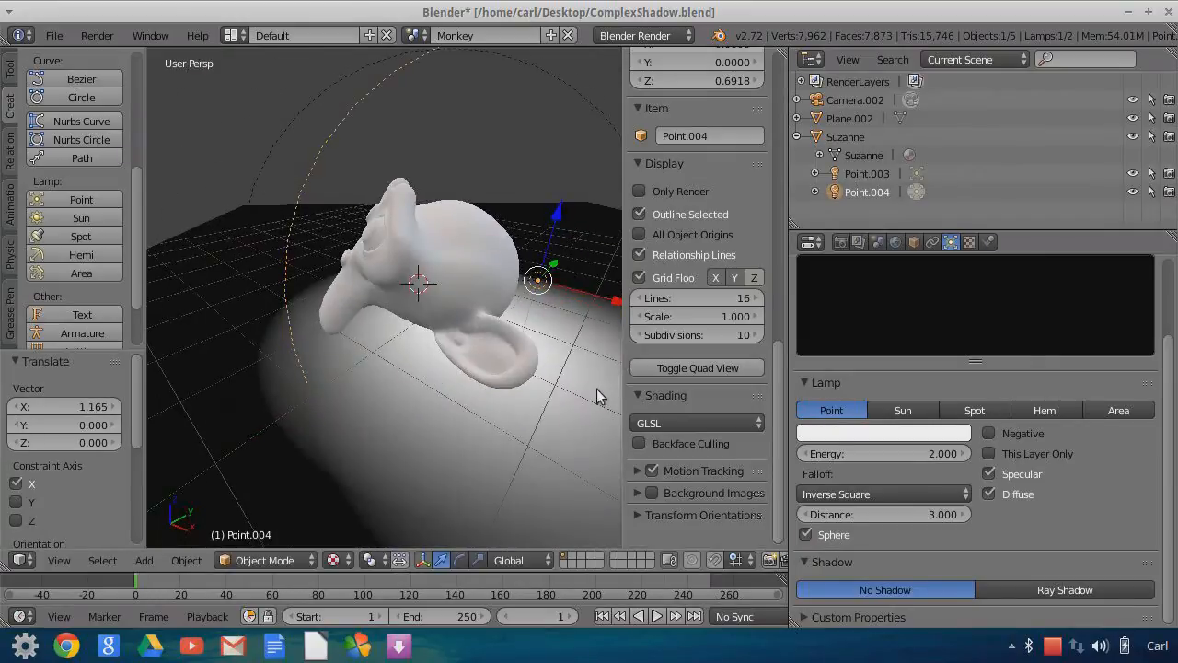
key(g)
key(x)
click(560, 387)
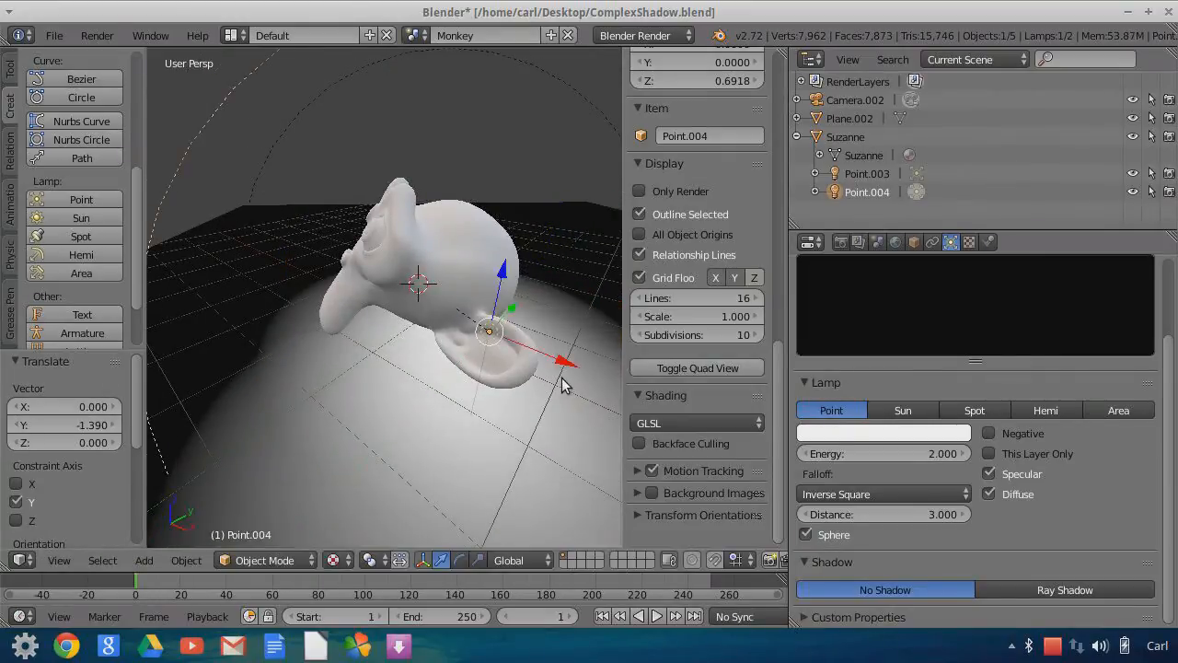
- Lower the copied lamp by about 0.477 along Z and fit it into Suzanne's nearby ear with further axis moves
middle_drag(560, 387, 562, 315)
drag(490, 209, 494, 267)
middle_drag(494, 267, 486, 362)
key(g)
key(y)
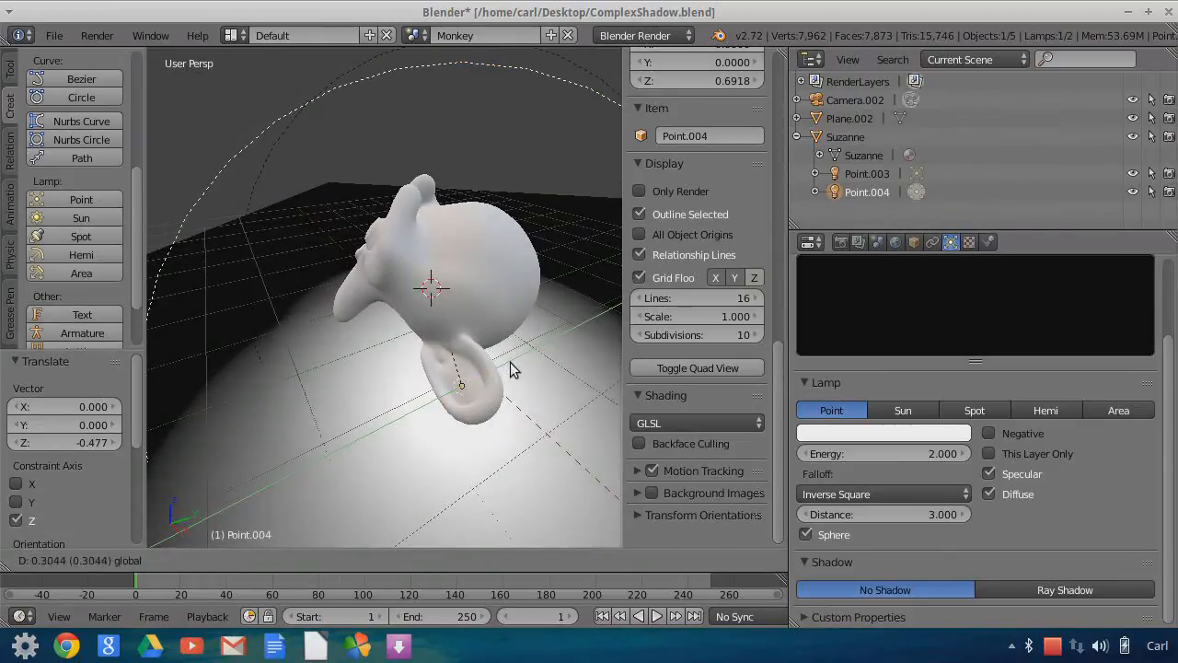
click(554, 375)
middle_drag(554, 374, 521, 317)
drag(494, 333, 500, 339)
middle_drag(500, 339, 434, 394)
drag(291, 450, 304, 445)
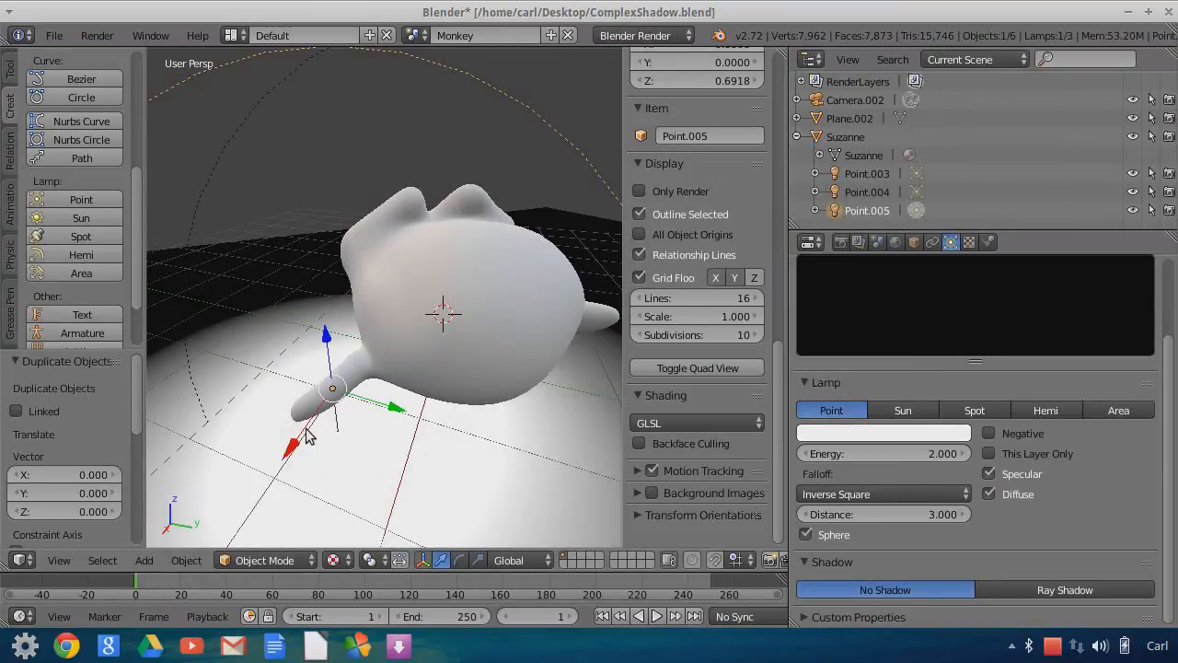
- Duplicate the lamp in the ear and move the copy along X to the opposite side of Suzanne's head
key(g)
key(x)
click(532, 350)
middle_drag(535, 350, 454, 390)
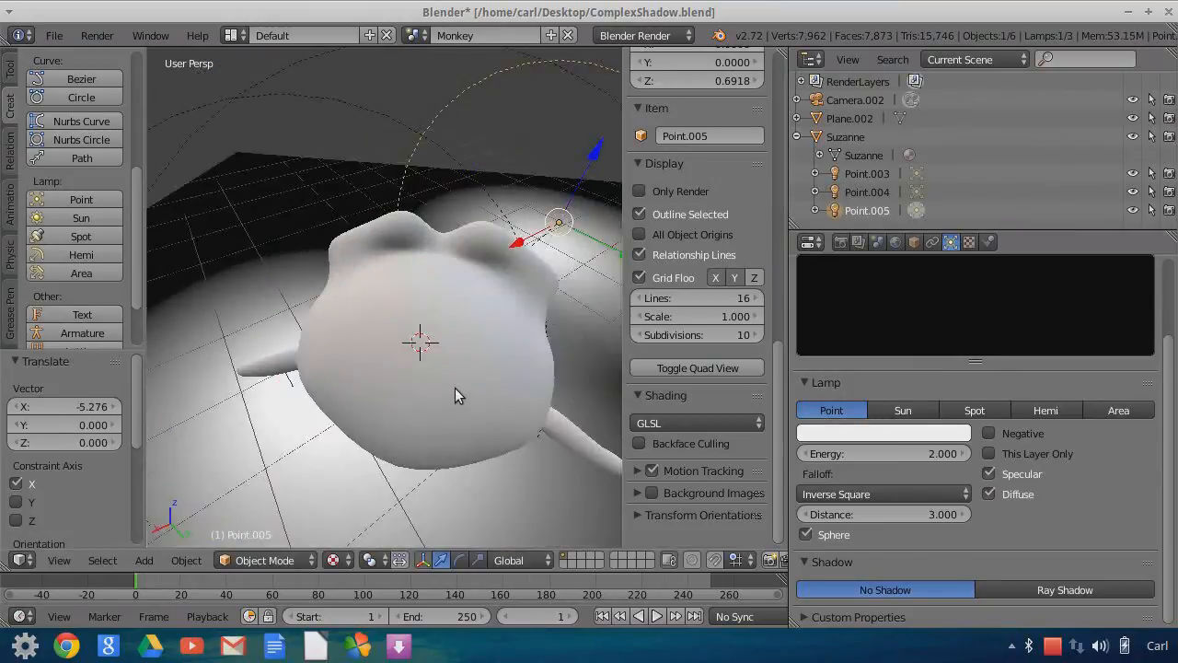
key(g)
key(x)
click(413, 322)
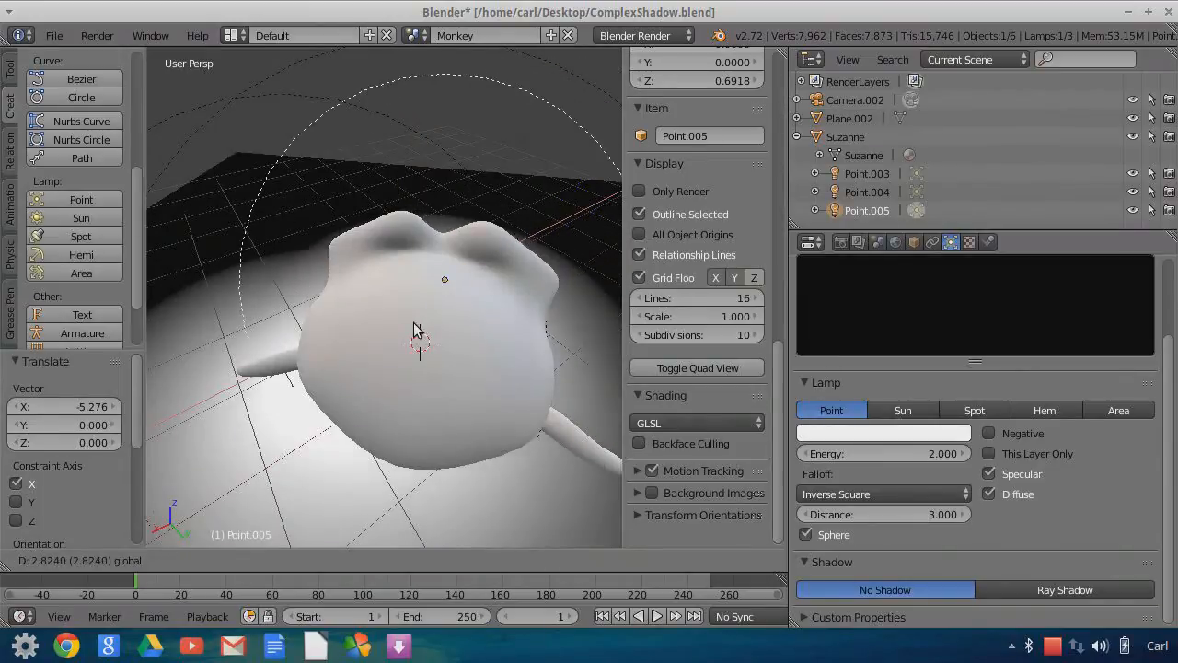
- Place the second copied lamp inside Suzanne's other ear with moves along X and Y, finishing with about -0.037 along Y
key(g)
key(y)
click(582, 455)
key(g)
key(x)
click(555, 421)
middle_drag(557, 419, 438, 494)
drag(451, 491, 447, 504)
drag(374, 438, 388, 432)
middle_drag(526, 452, 567, 429)
drag(567, 429, 561, 421)
middle_drag(560, 421, 431, 407)
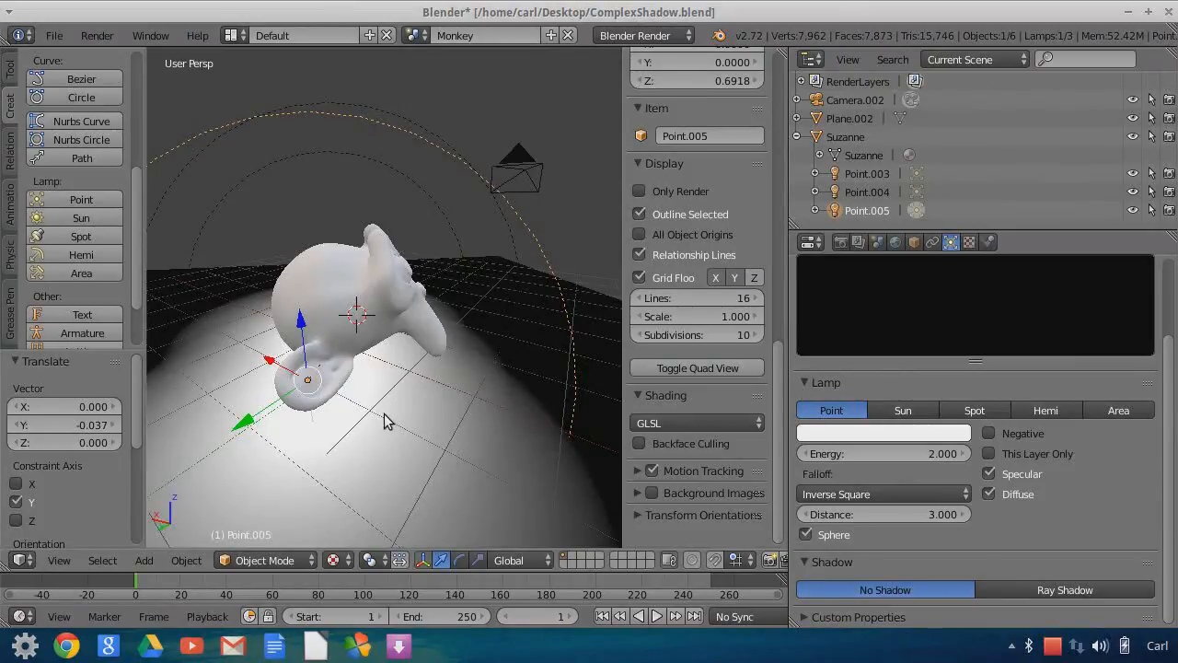
- Duplicate the second ear lamp and move the copy along Y toward the front of Suzanne's face
key(shift+d)
right_click(303, 416)
drag(240, 417, 380, 406)
middle_drag(380, 406, 390, 311)
drag(389, 310, 398, 318)
middle_drag(398, 318, 442, 306)
middle_drag(438, 362, 403, 368)
drag(393, 310, 415, 364)
- Bring the front lamp into Suzanne's muzzle with axis moves, finishing by lowering it about 0.028 along Z
middle_drag(415, 365, 491, 362)
drag(330, 329, 334, 330)
middle_drag(426, 370, 488, 395)
drag(399, 311, 342, 340)
middle_drag(416, 353, 362, 366)
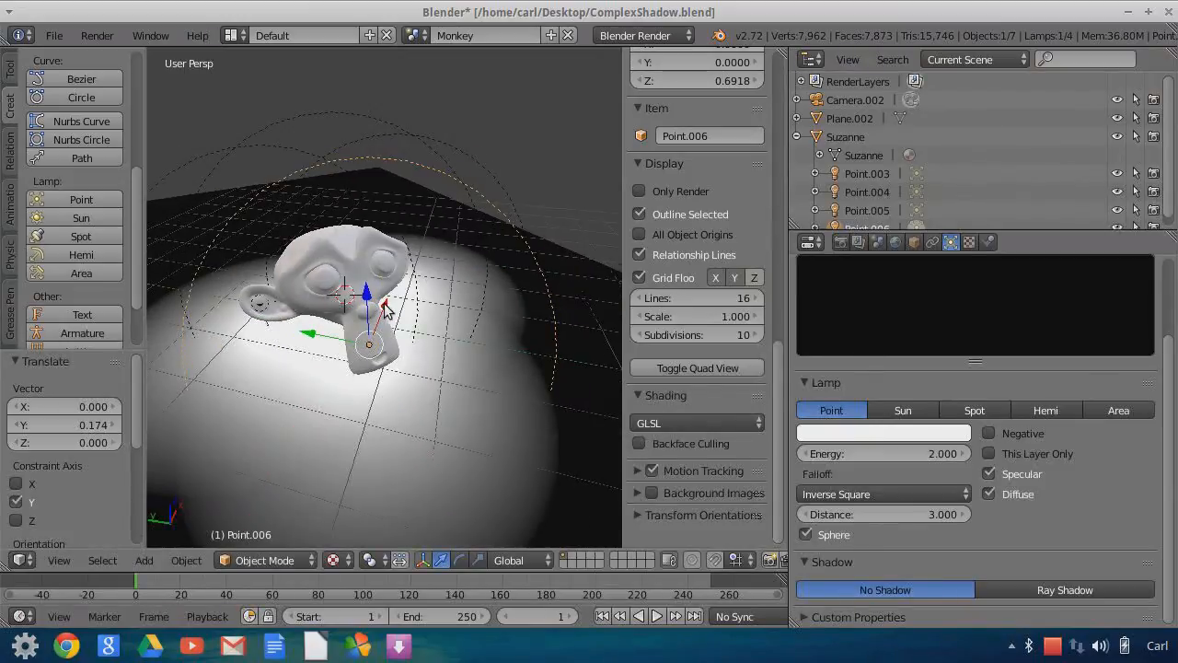
drag(385, 308, 355, 354)
middle_drag(354, 354, 512, 316)
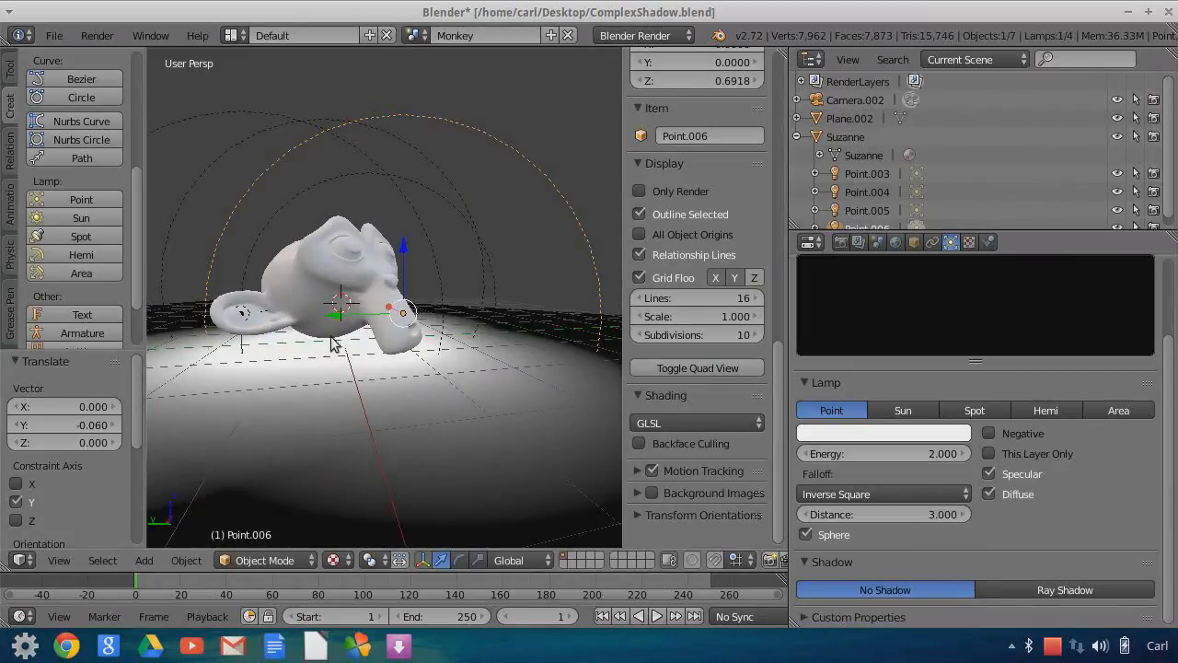
drag(408, 257, 405, 255)
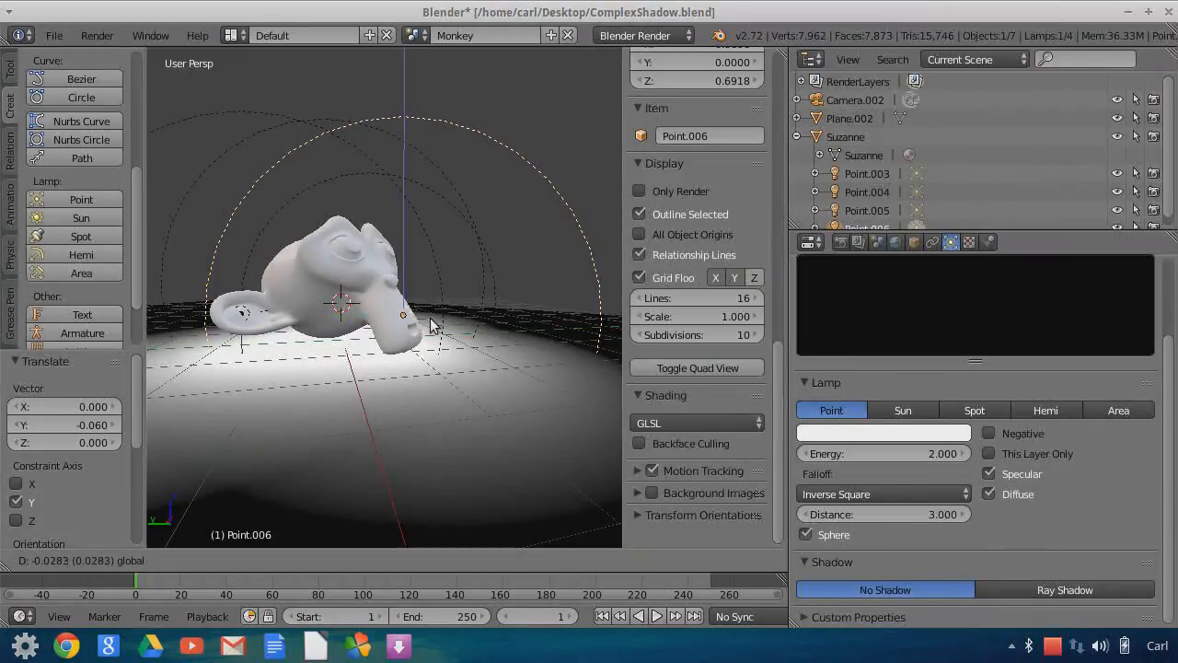
- Fine-tune the muzzle lamp's position, finishing with moves of about 0.039 along X and -0.04 along Y
middle_drag(421, 304, 470, 316)
drag(368, 318, 439, 347)
middle_drag(439, 347, 400, 400)
drag(391, 322, 468, 400)
middle_drag(468, 399, 328, 403)
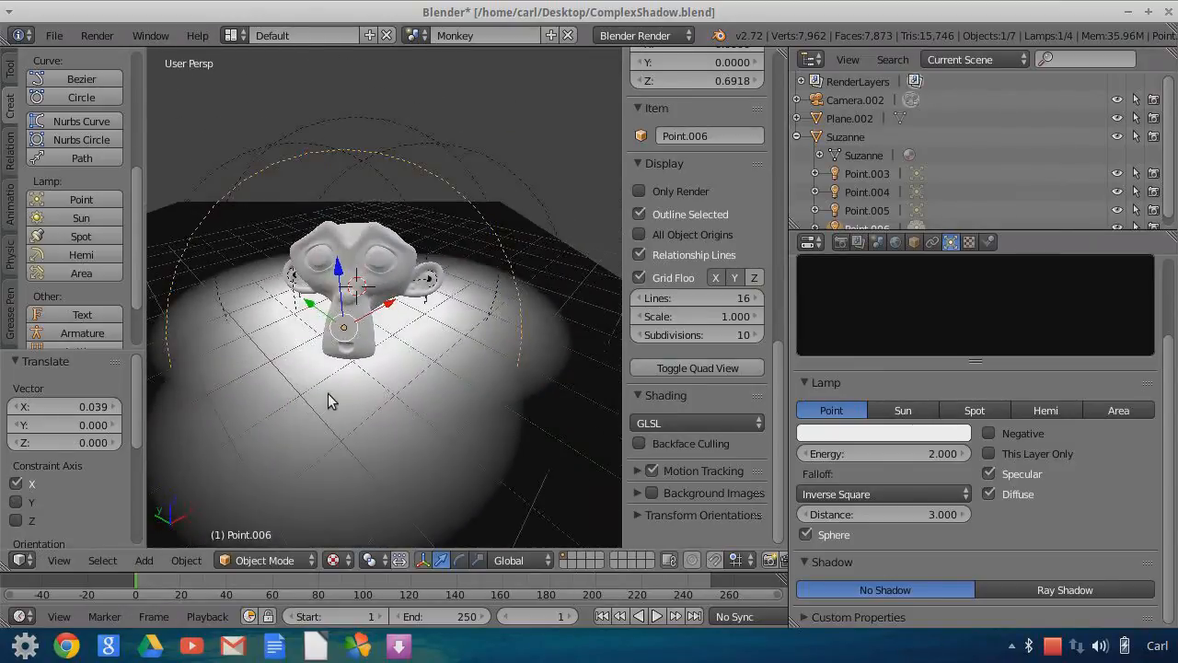
drag(316, 313, 432, 397)
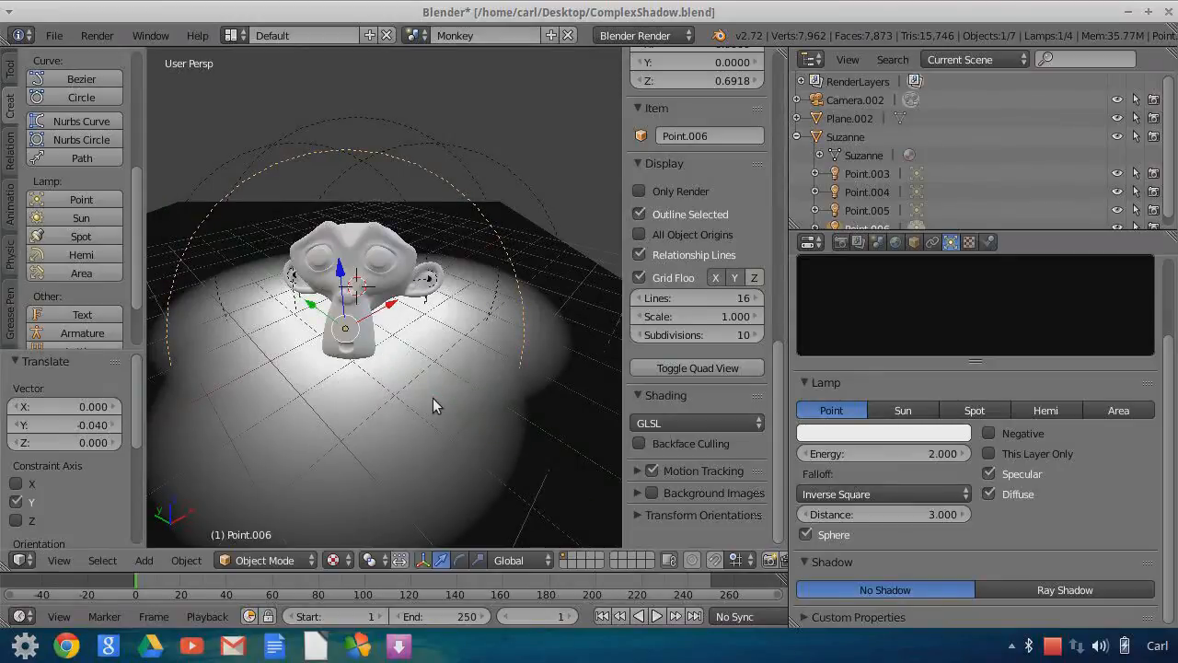
scroll(432, 398, down, 1)
middle_drag(494, 361, 439, 265)
middle_drag(266, 235, 316, 168)
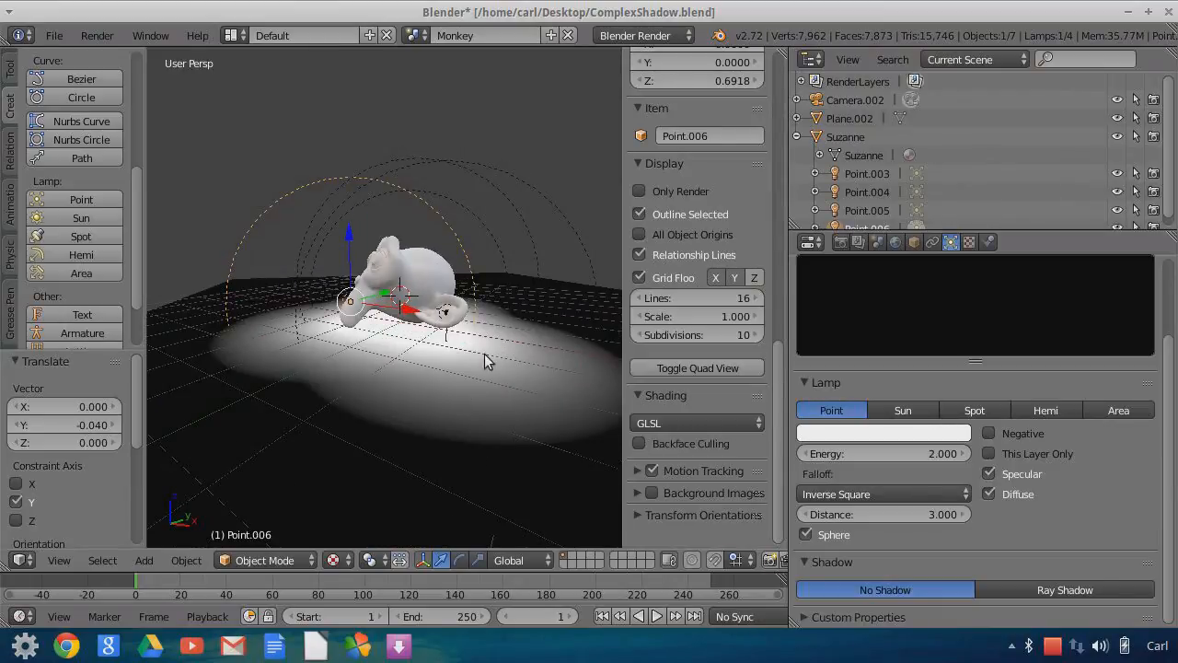
- Set the falloff distance to 2 for the muzzle lamp, Point.005 and Point.004
click(898, 517)
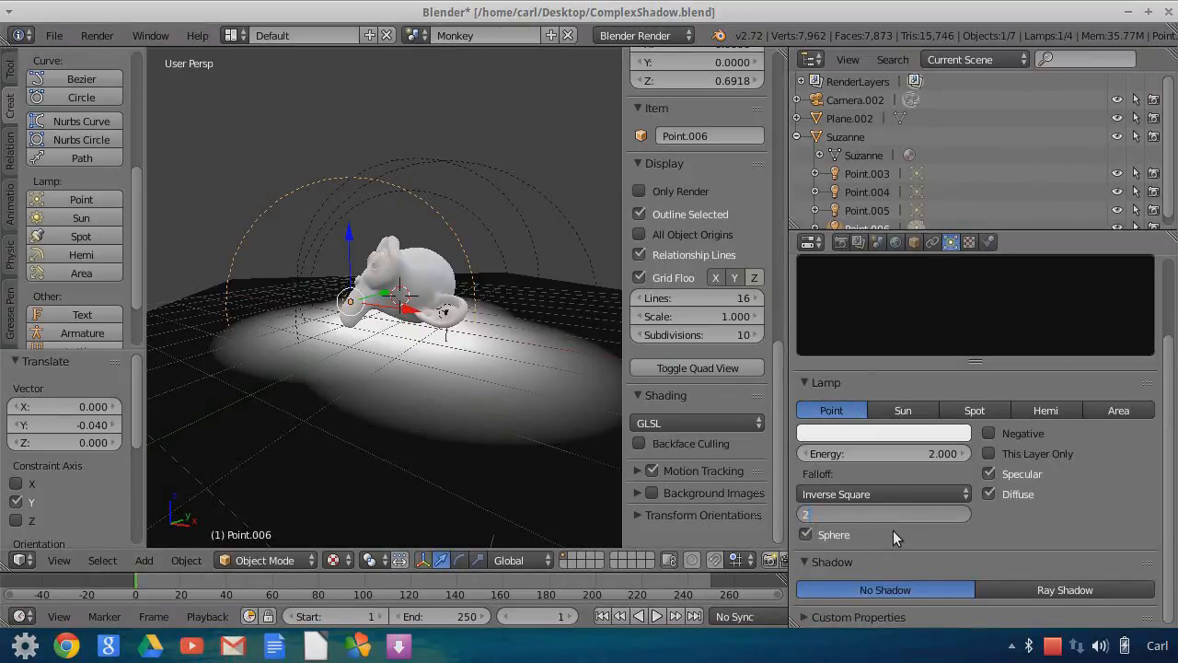
text(2)
key(Return)
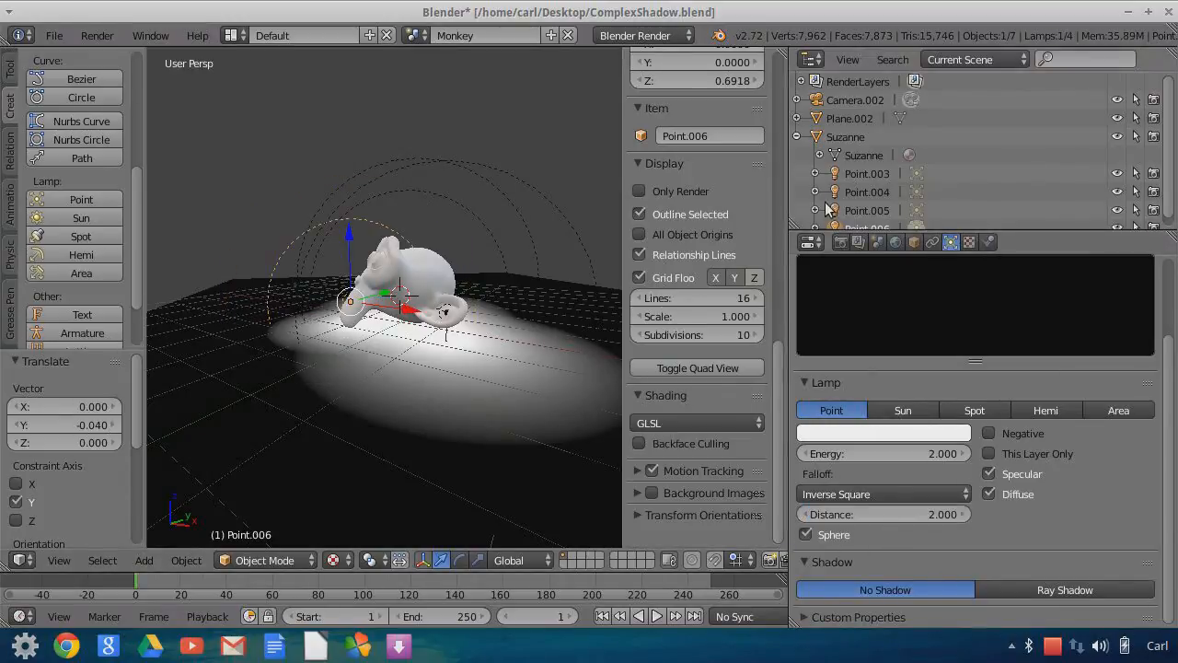
click(885, 212)
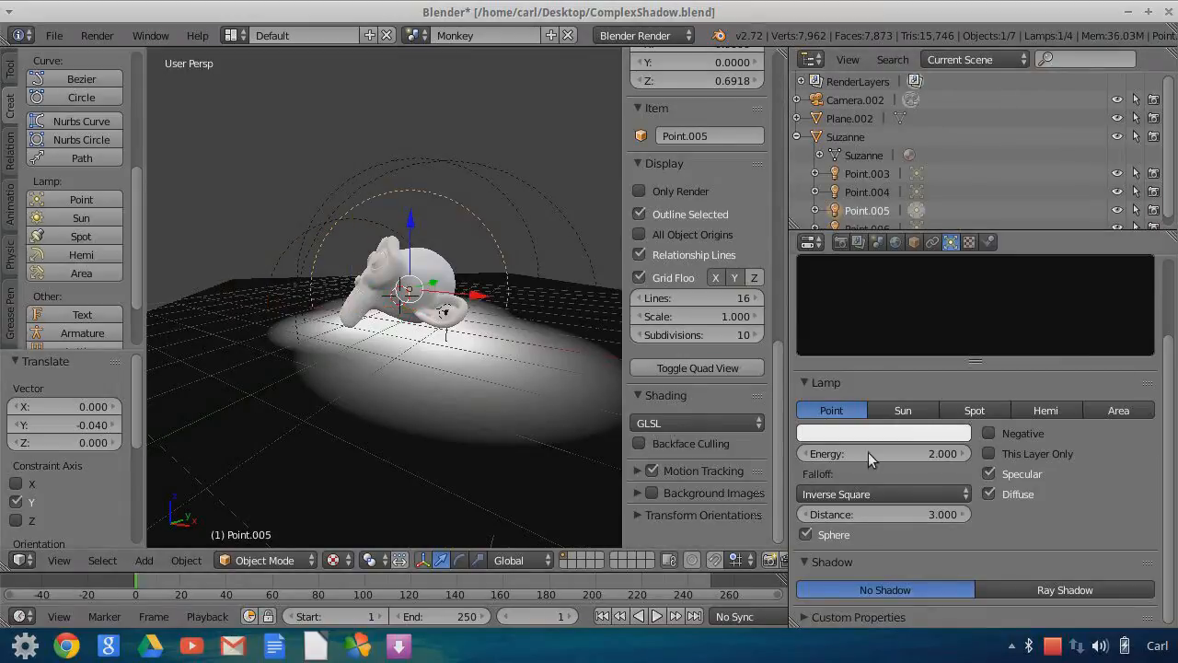
click(884, 511)
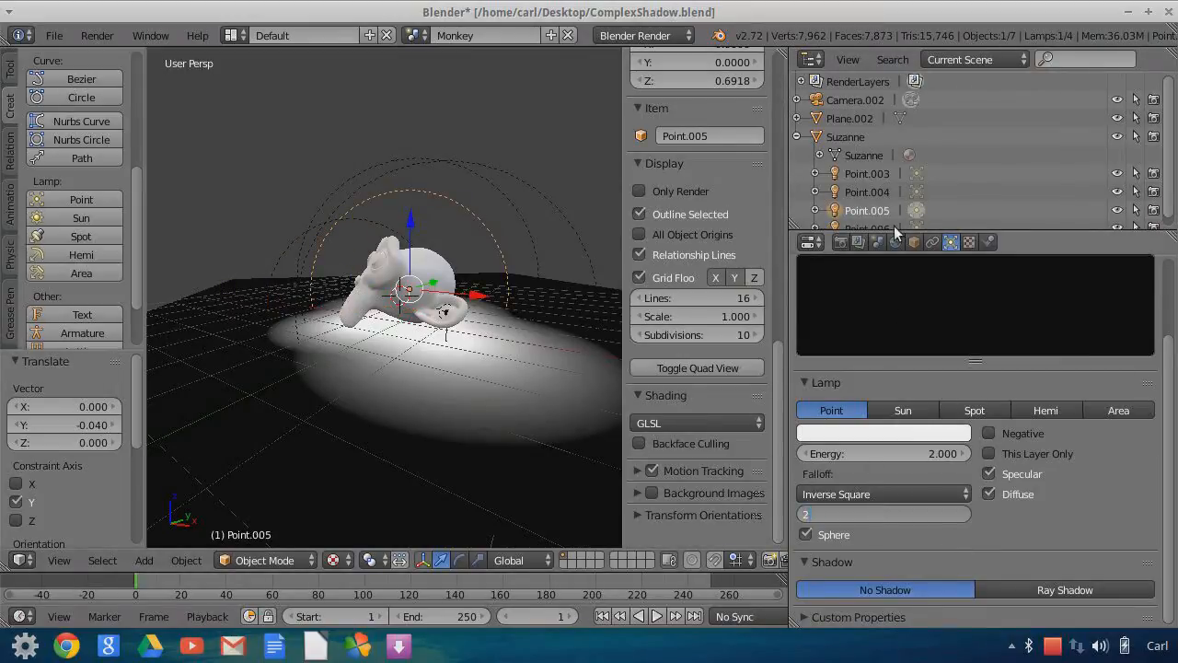
text(2)
key(Return)
click(867, 193)
click(862, 512)
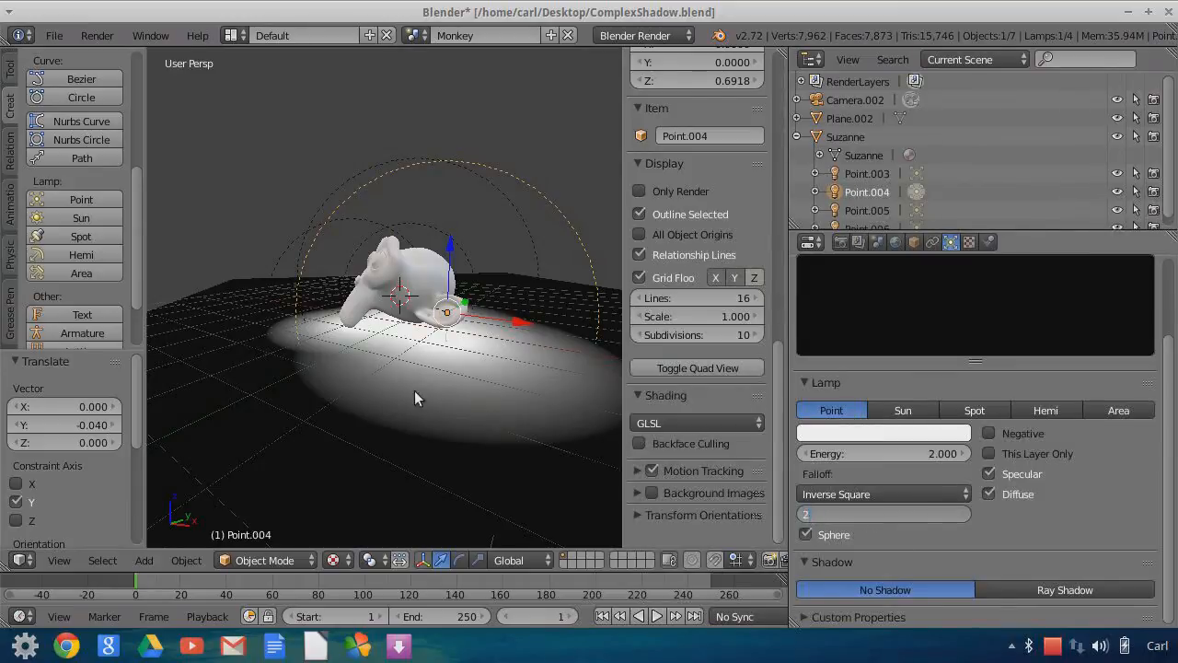
text(2)
key(Return)
- Set the energy of the original lamp, Point.003, to 4 and inspect the light pool around Suzanne
middle_drag(496, 352, 212, 337)
middle_drag(508, 285, 401, 296)
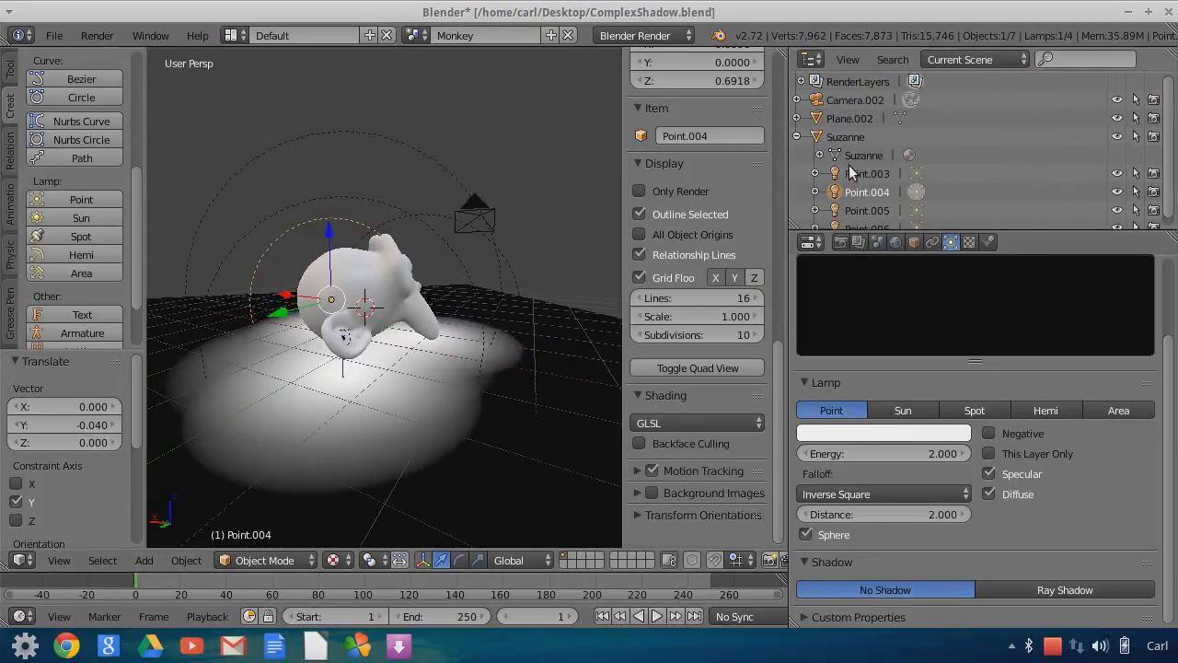
click(865, 174)
middle_drag(517, 329, 557, 333)
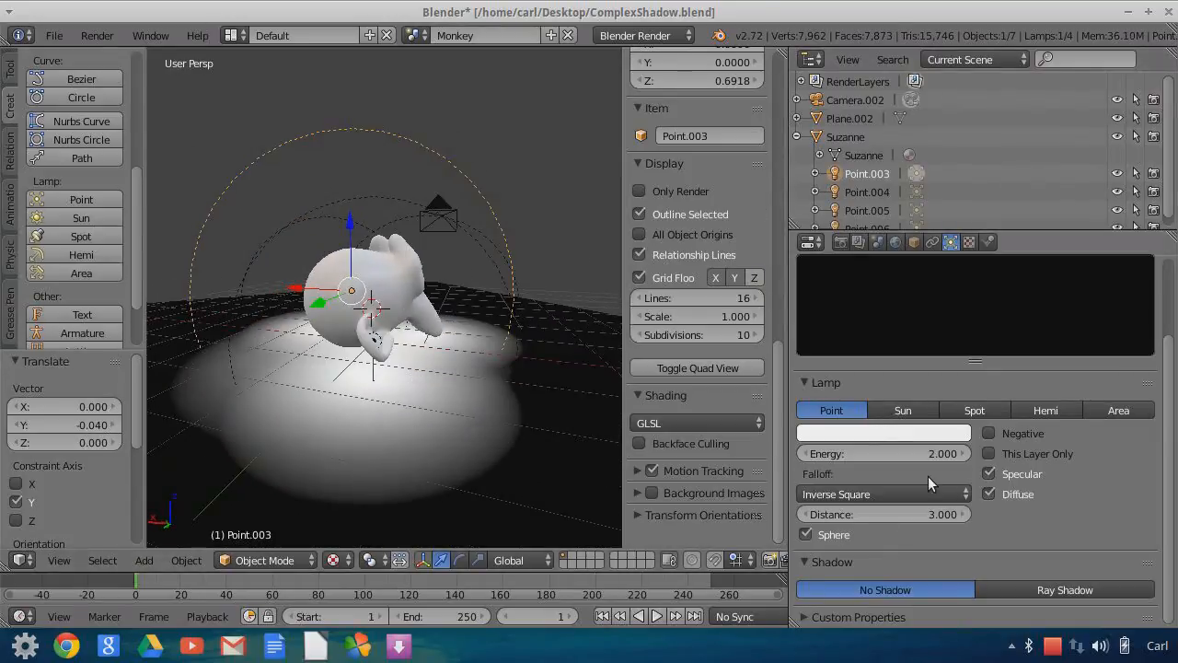
click(907, 454)
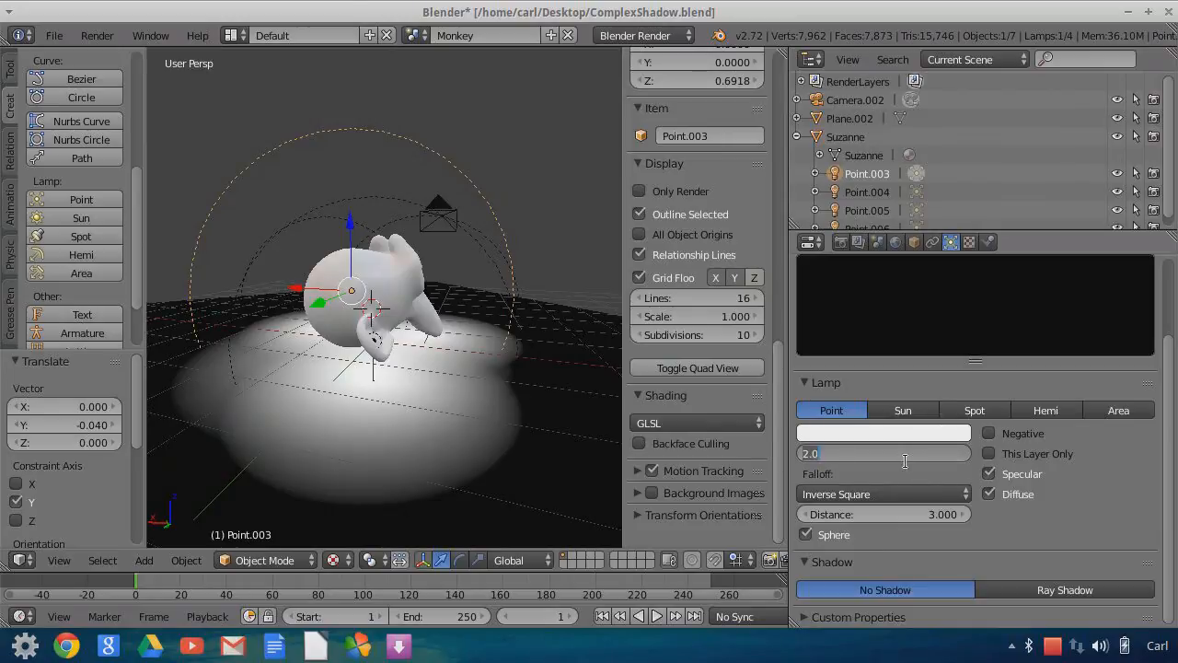
key(Return)
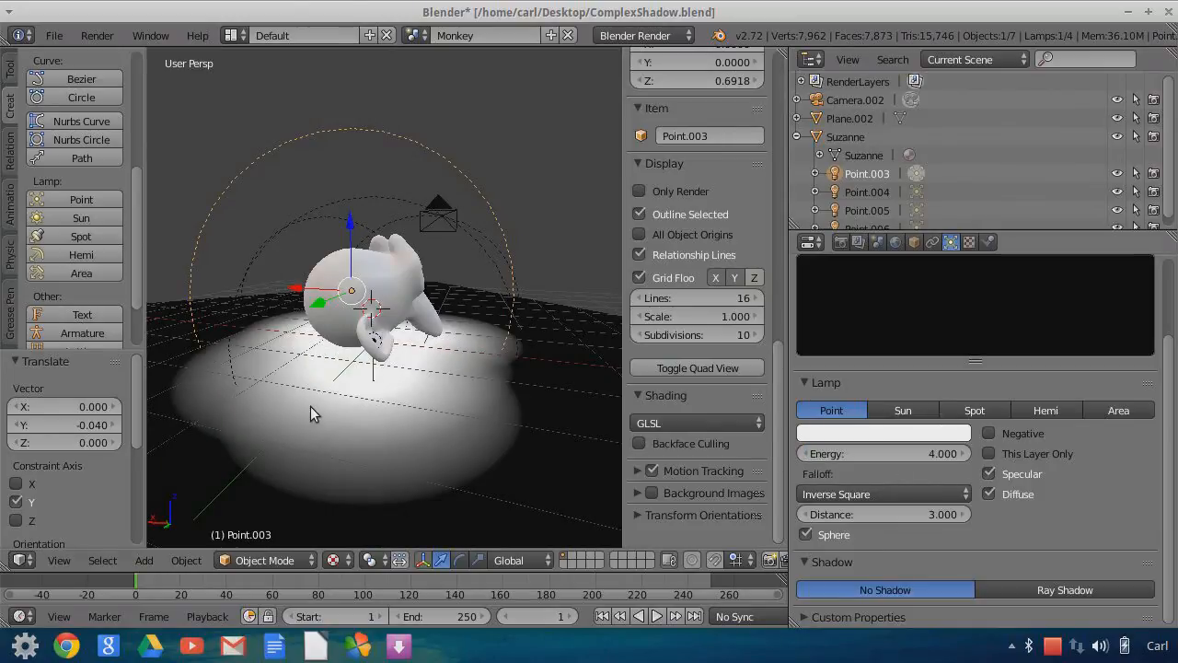
middle_drag(390, 417, 178, 442)
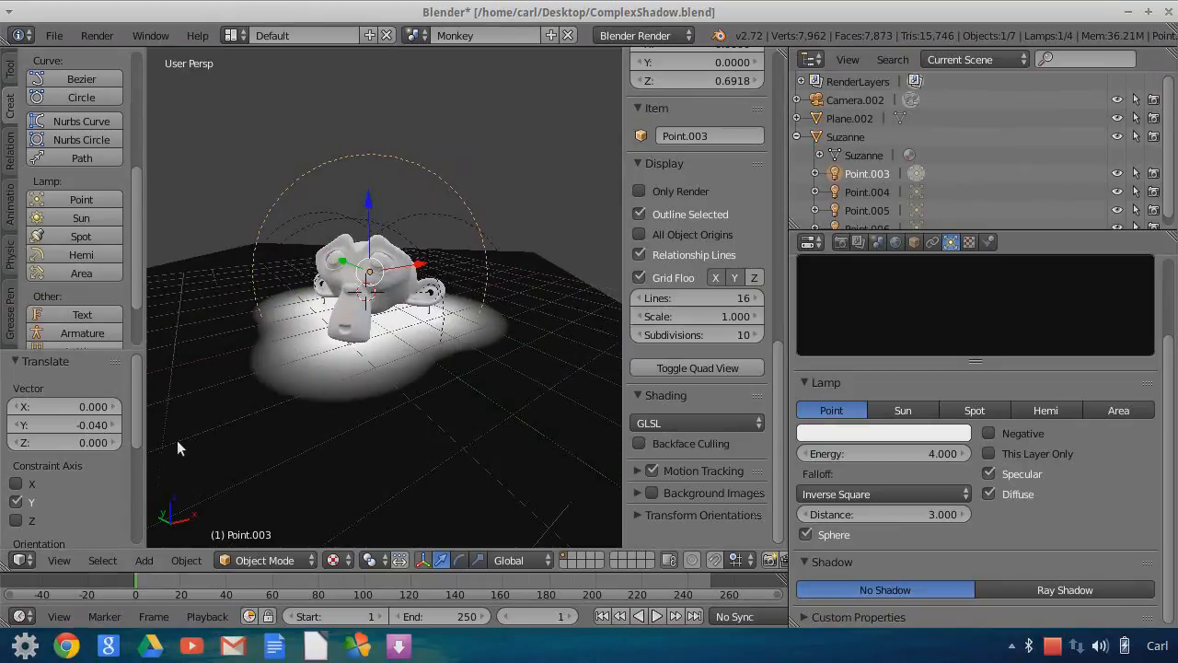
middle_drag(453, 397, 512, 338)
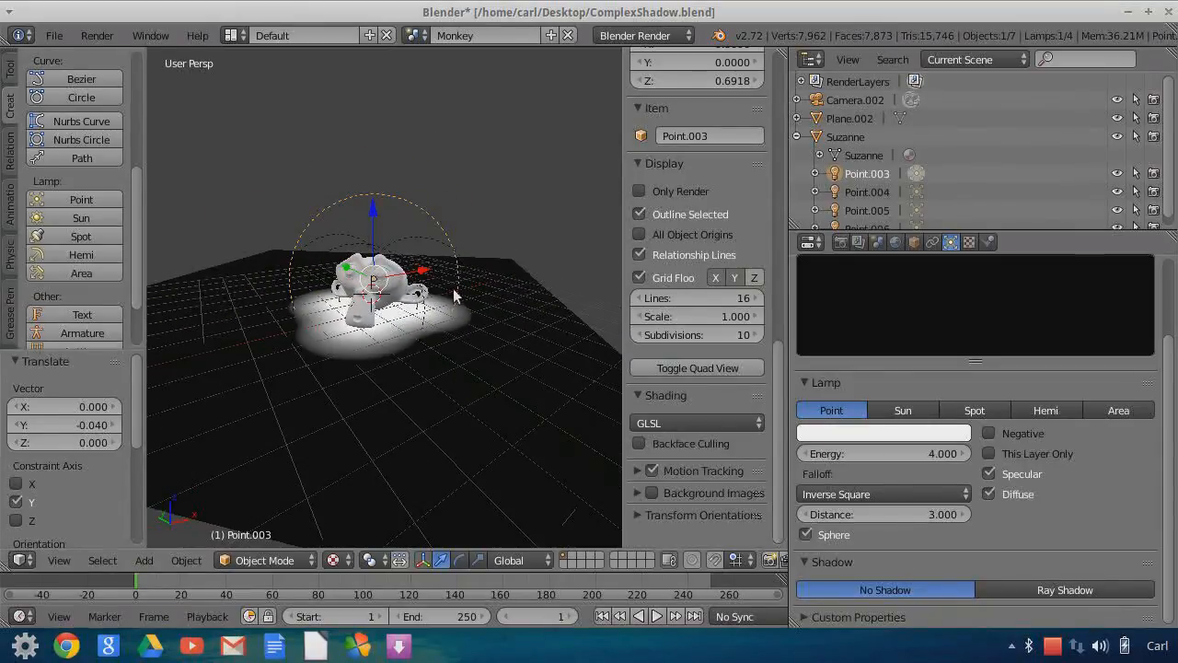
- Rename the ground plane's material to GroundMatteA and assign the GroundShadeless material to the plane
mouse_move(505, 415)
middle_down()
mouse_move(441, 394)
mouse_move(380, 420)
mouse_move(497, 413)
middle_up()
right_click(571, 389)
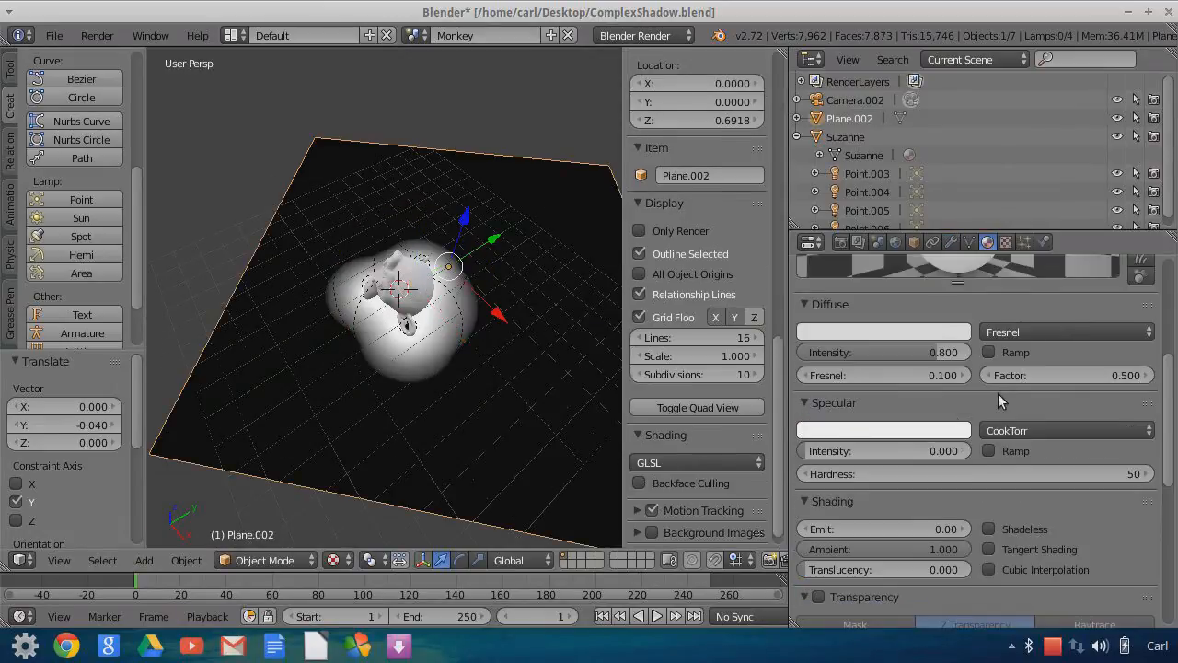
scroll(932, 444, up, 6)
click(810, 328)
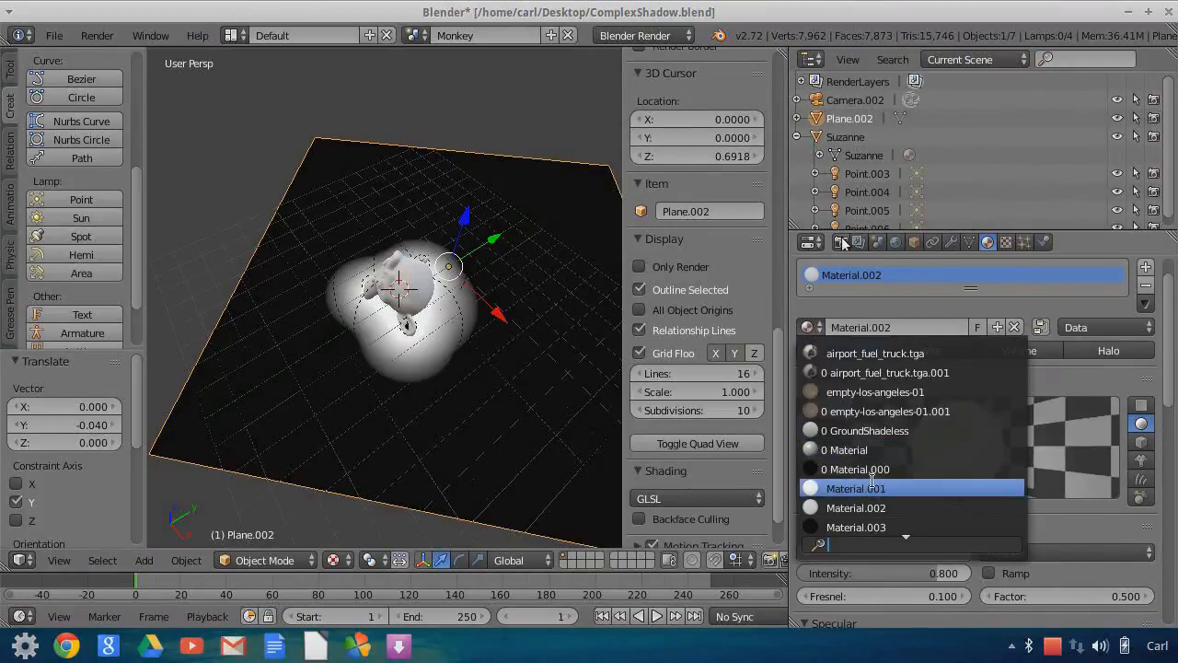
click(897, 328)
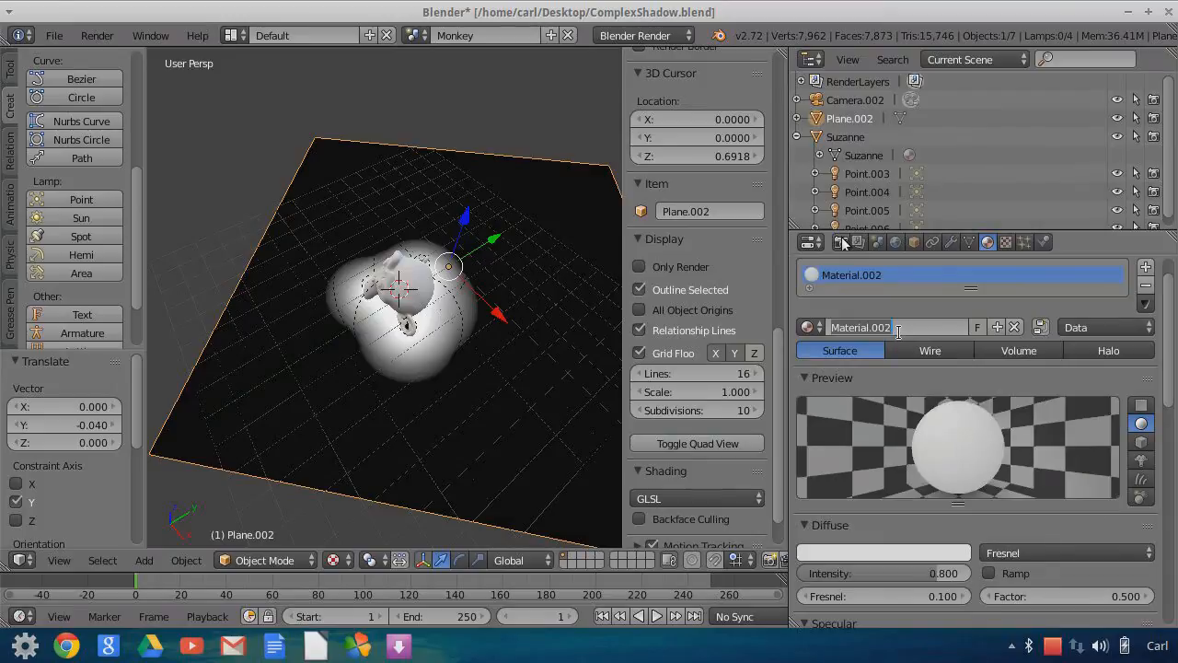
text(GroundMatteA)
key(Return)
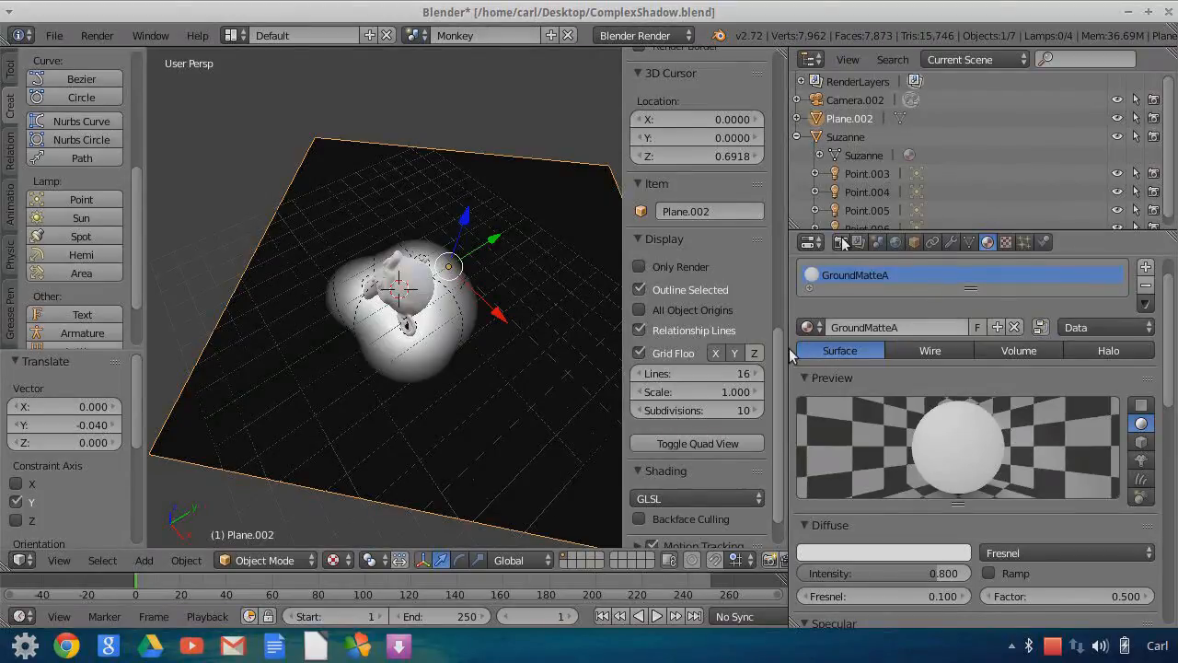
click(806, 328)
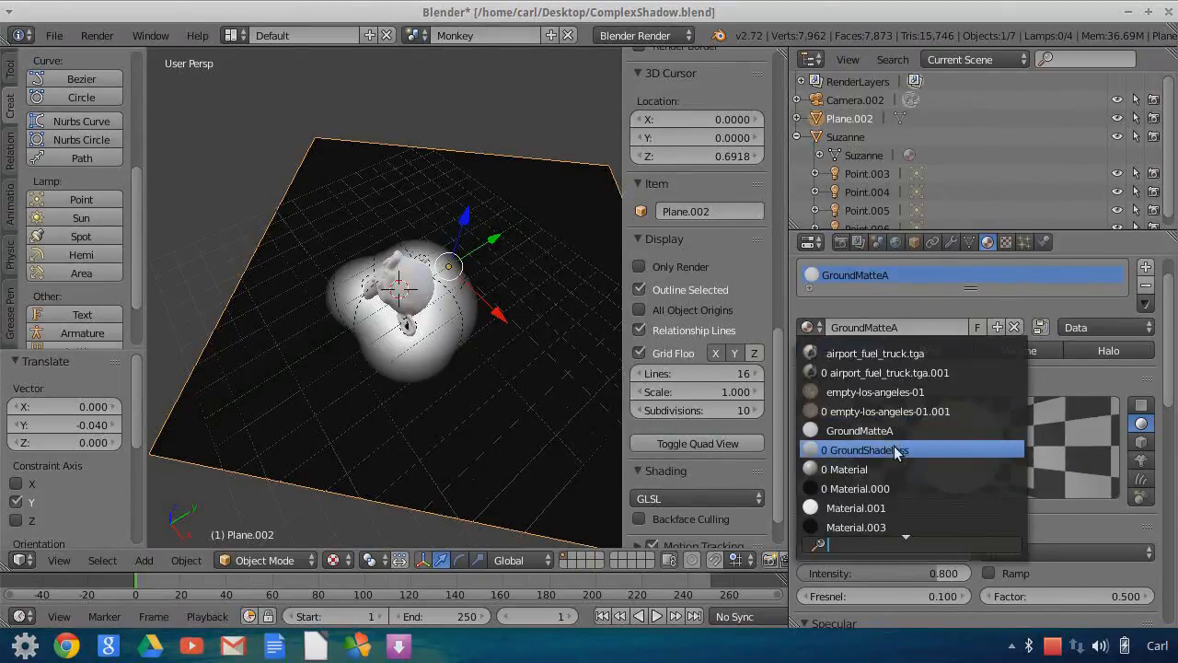
click(858, 450)
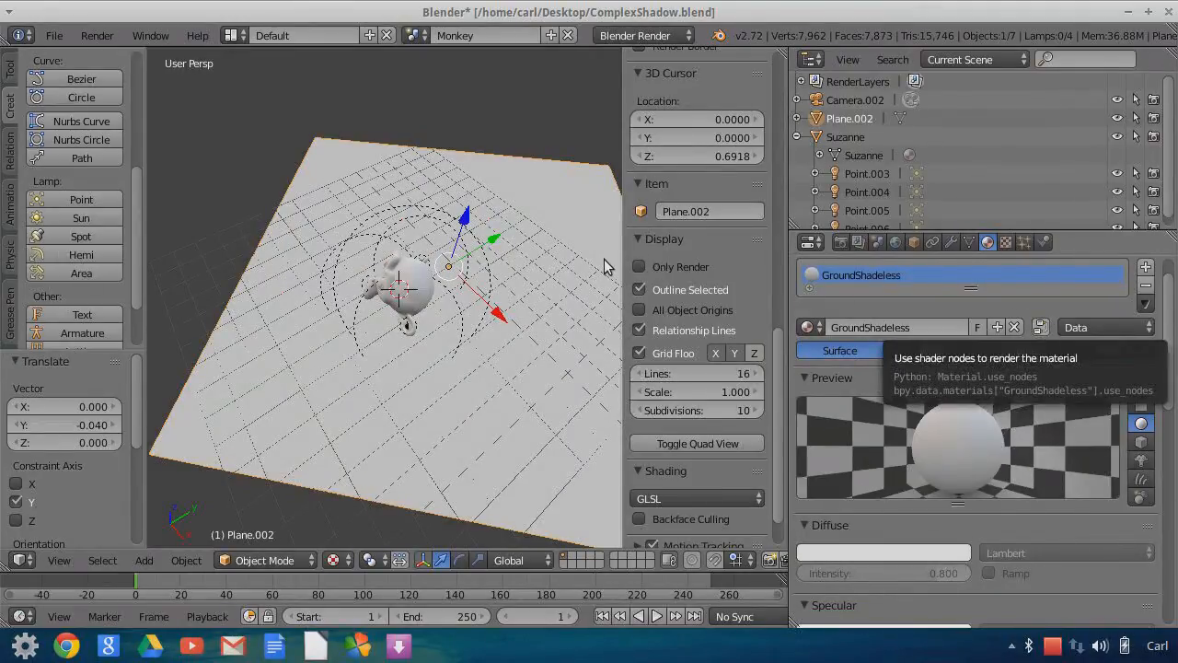
- Enable shader nodes for the GroundShadeless material and split off a Node Editor area beside the 3D view
click(1040, 328)
drag(785, 50, 589, 65)
click(604, 560)
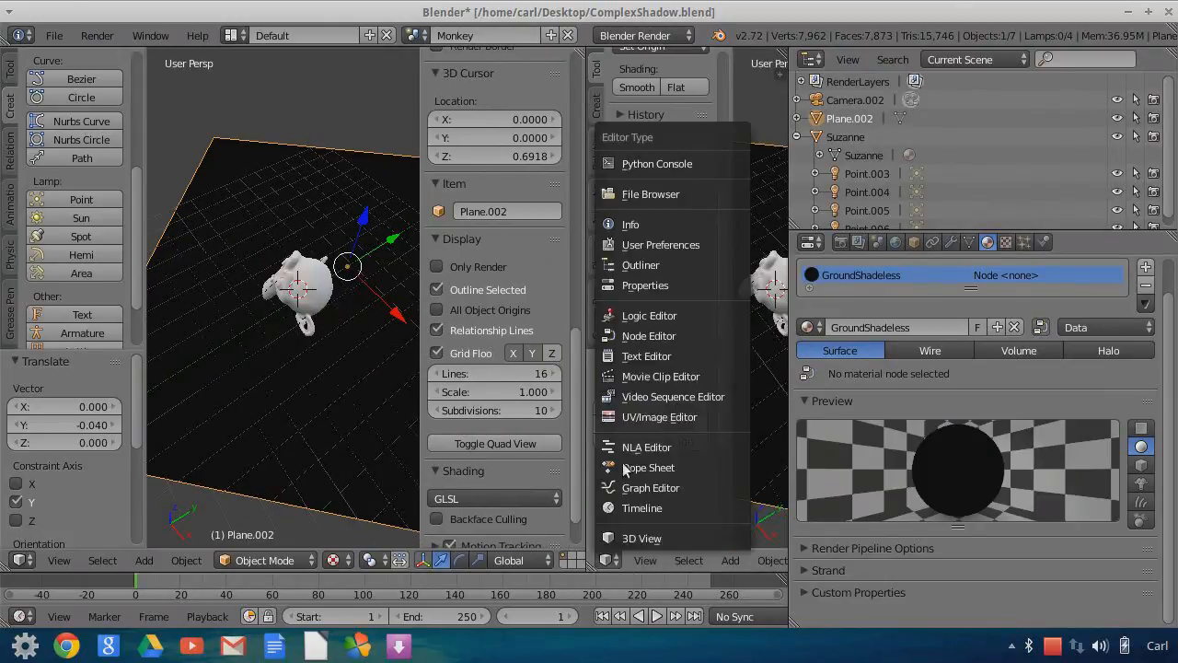
click(638, 336)
drag(622, 329, 728, 369)
scroll(712, 396, up, 6)
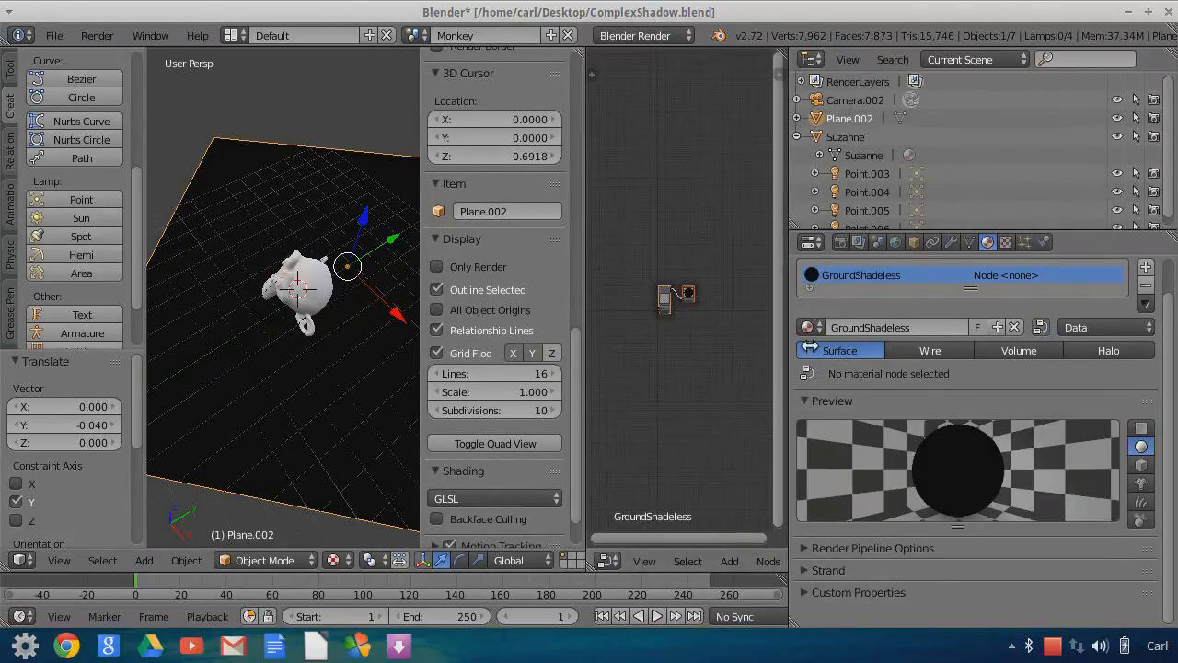
scroll(686, 414, up, 3)
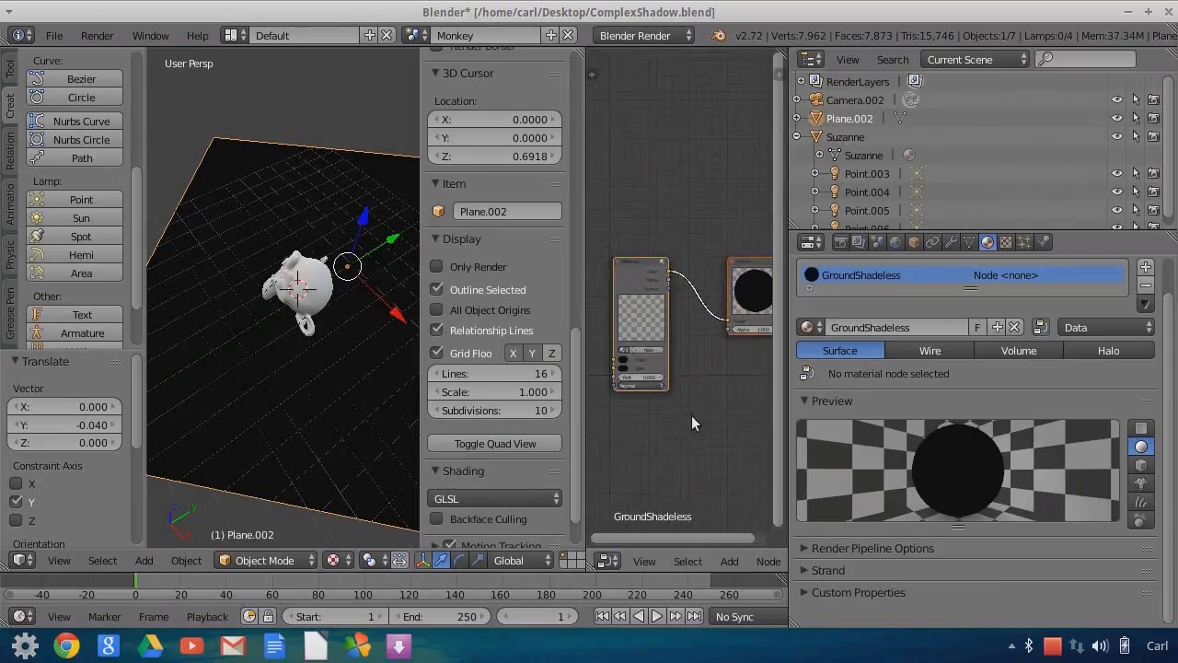
- Load GroundShadeless into the existing Material node and widen the node editor area
click(609, 365)
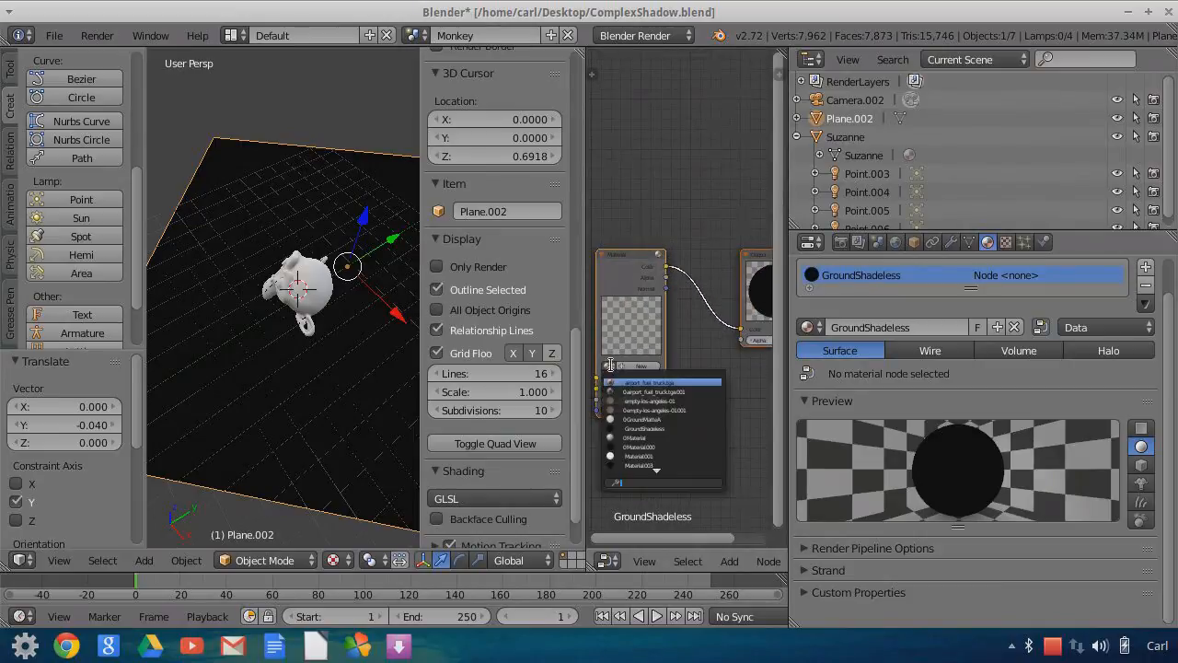
click(644, 428)
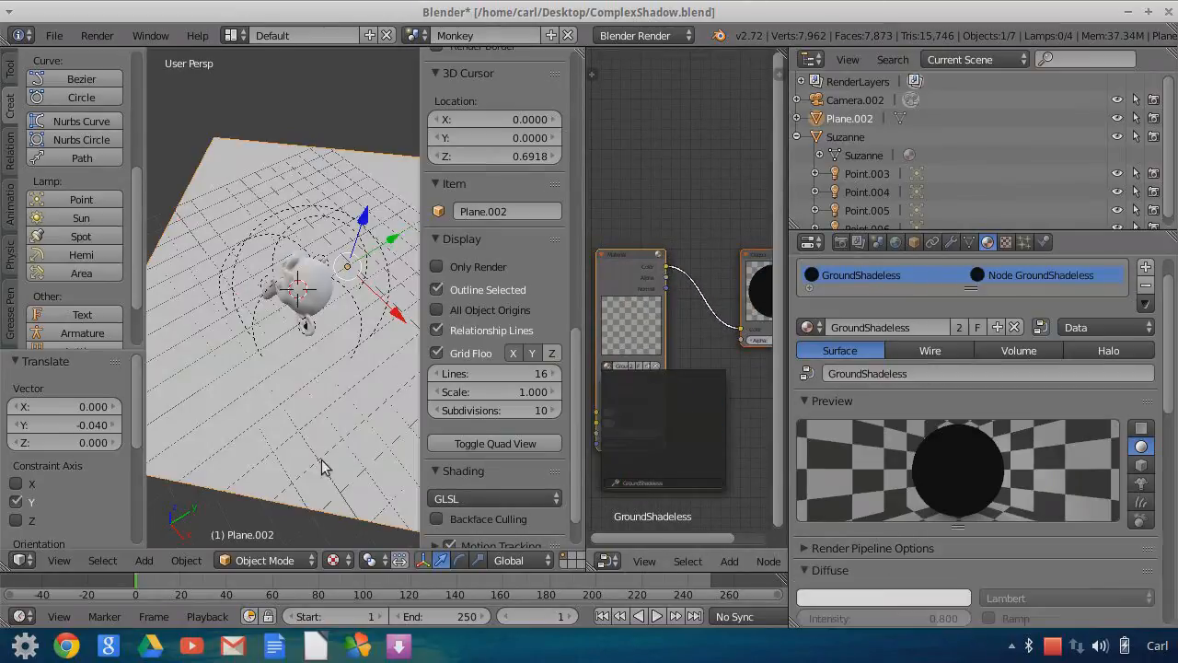
scroll(711, 398, down, 1)
middle_drag(714, 399, 674, 359)
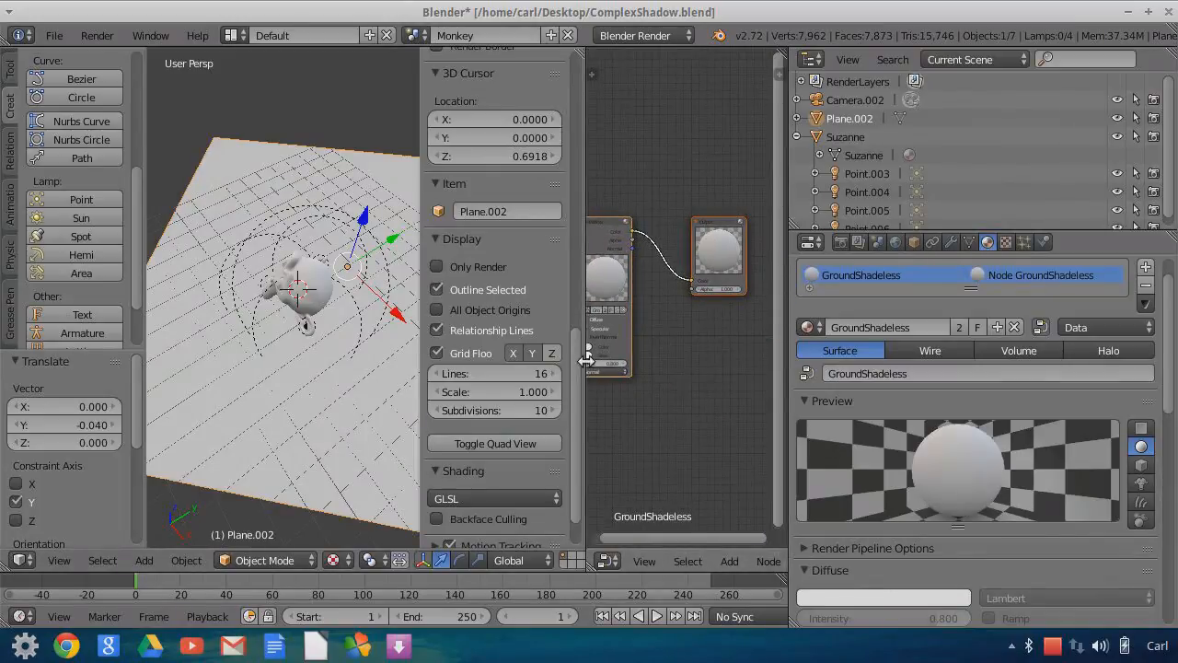
drag(586, 374, 453, 373)
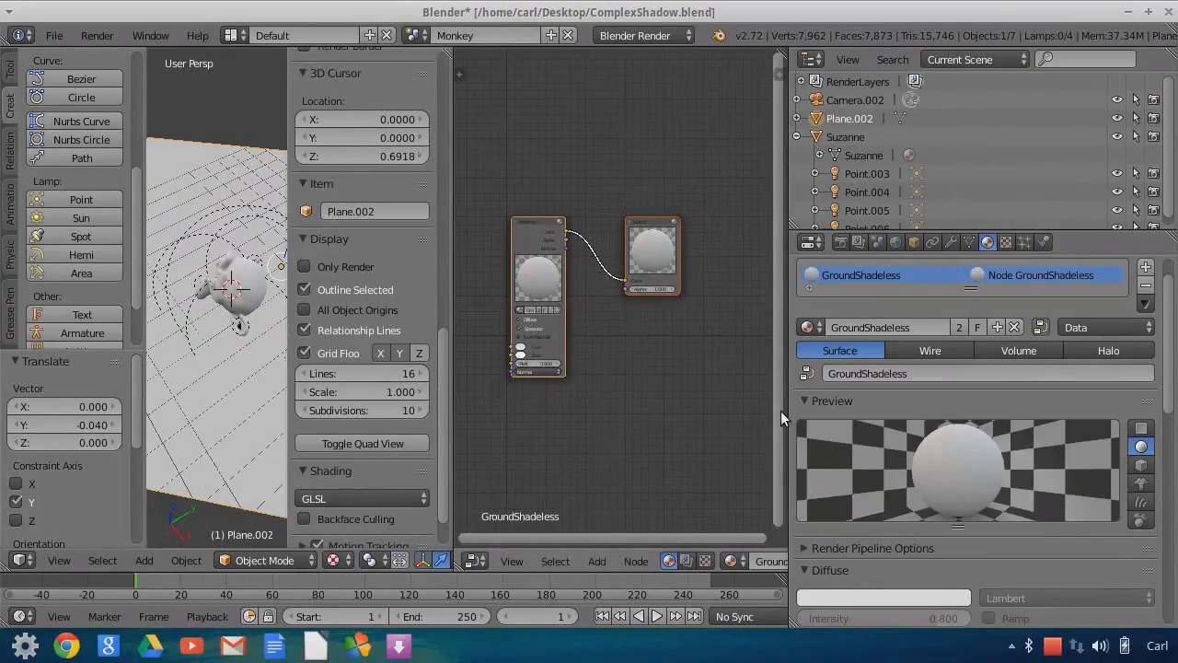
drag(782, 409, 912, 421)
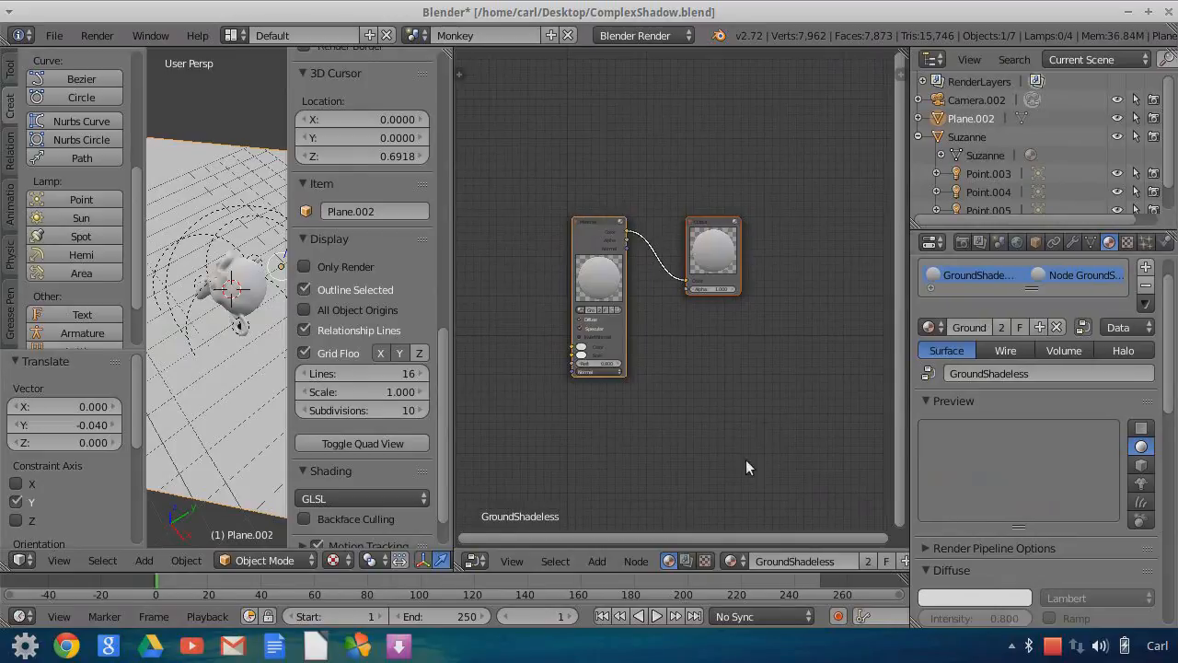
- Add a second Material node below the first and assign GroundMatteA to it
scroll(730, 424, up, 4)
click(598, 561)
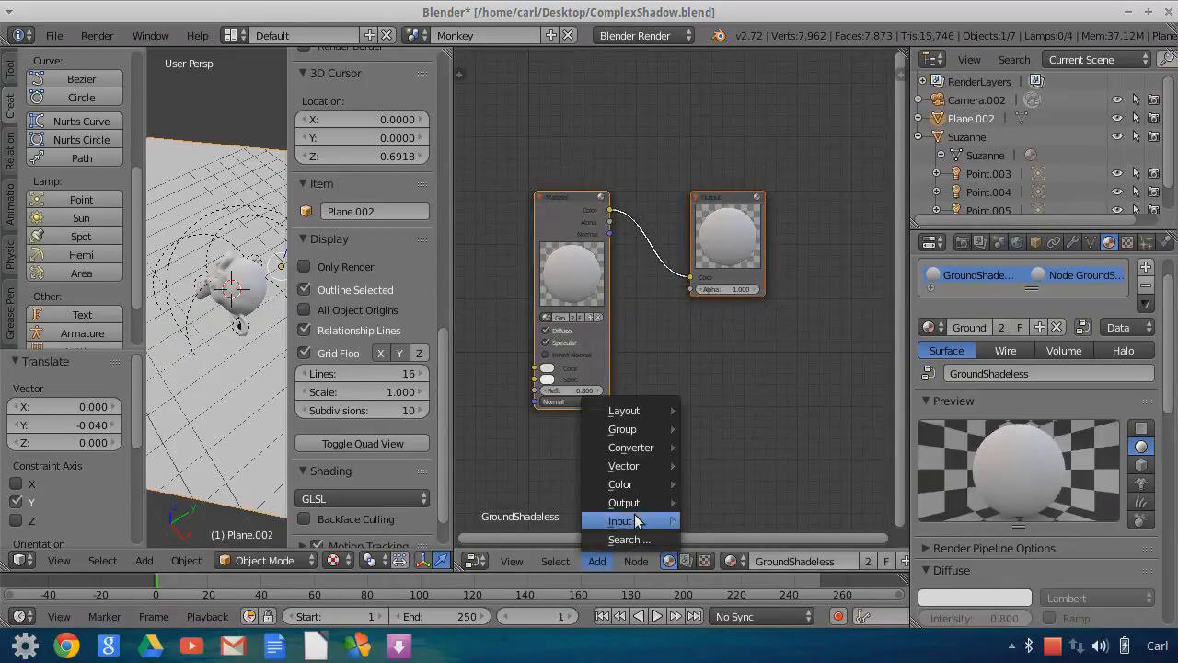
mouse_move(635, 521)
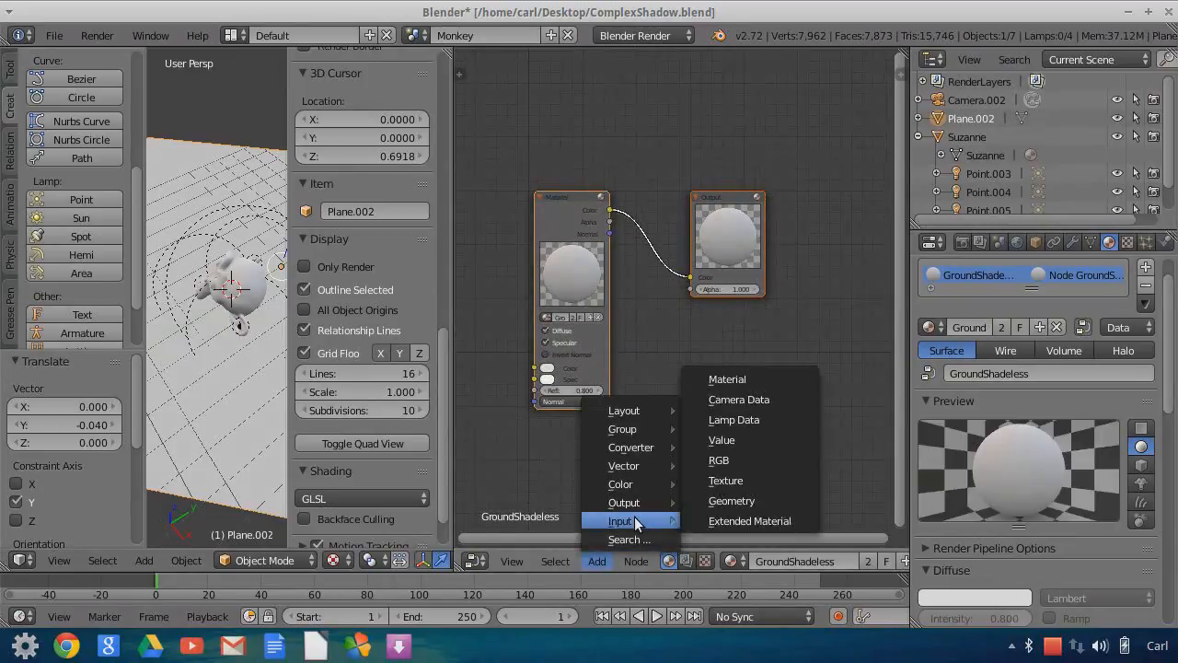
click(727, 379)
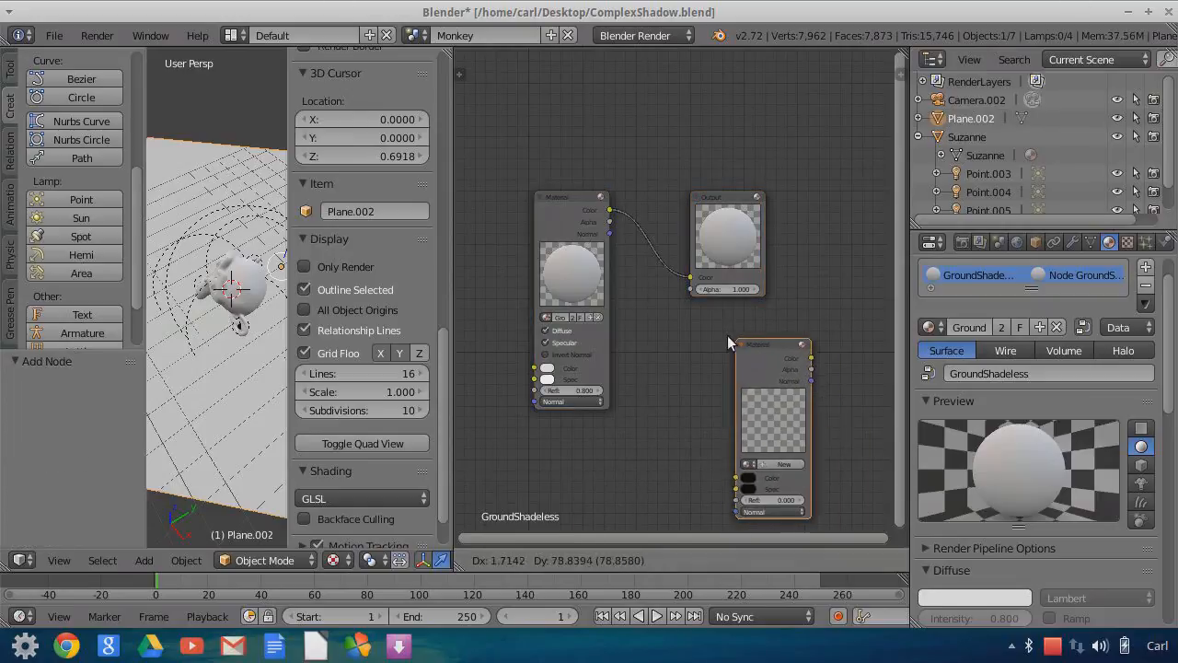
click(657, 323)
scroll(759, 410, up, 4)
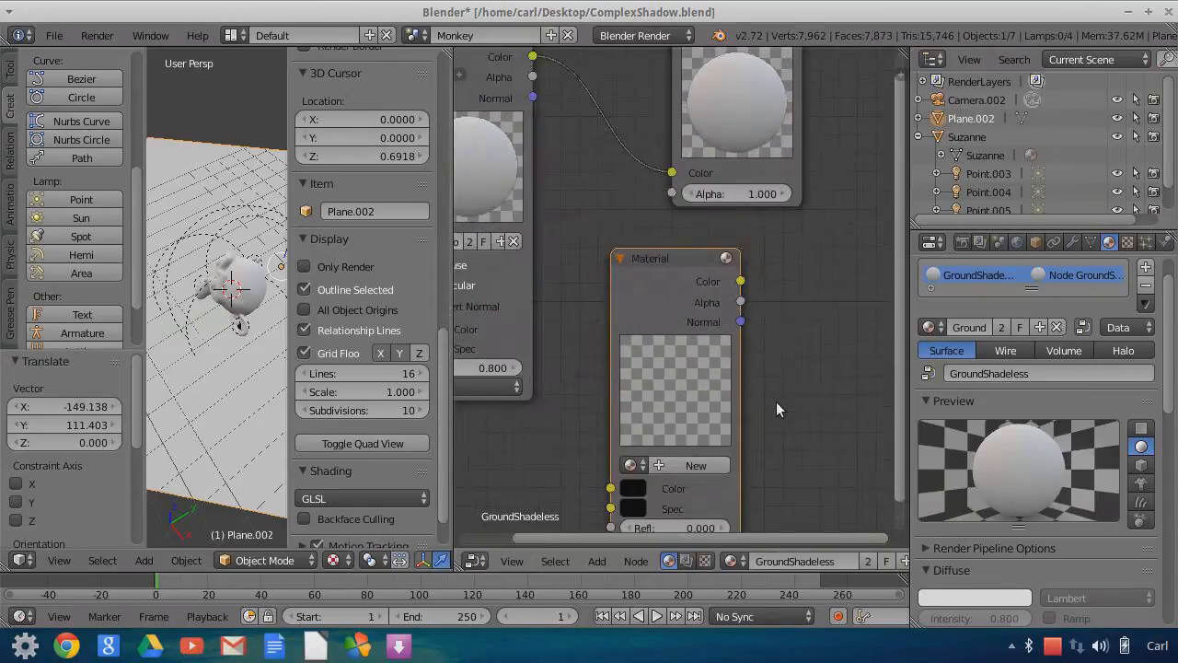
click(587, 421)
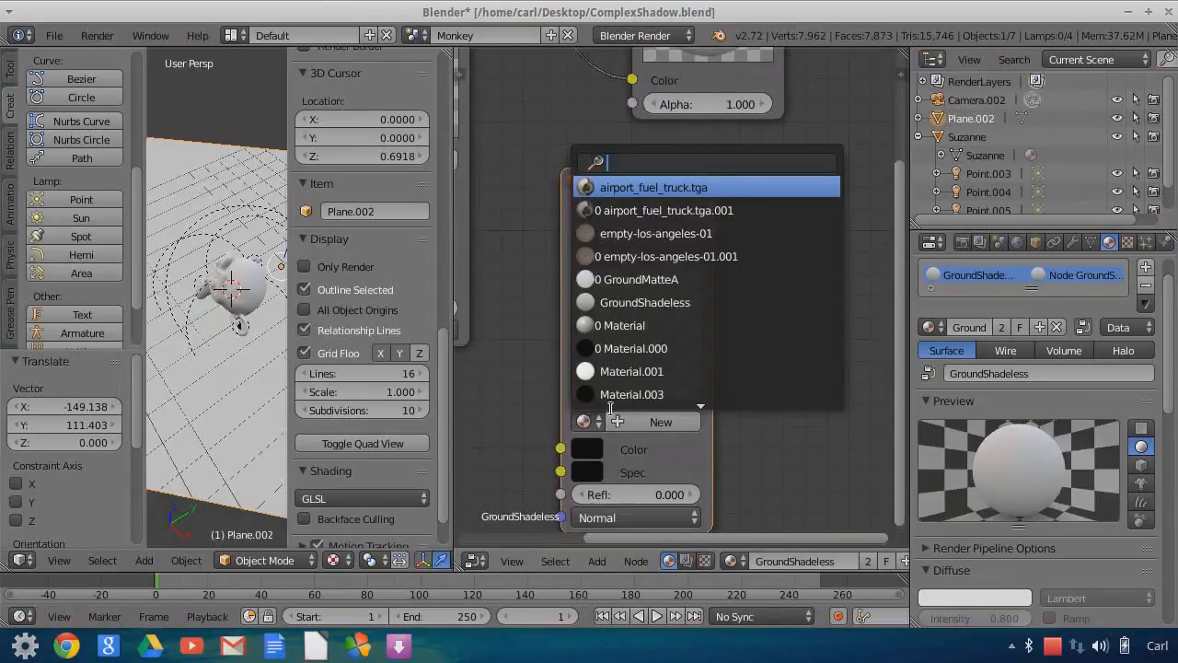
click(797, 280)
scroll(787, 285, down, 1)
middle_drag(778, 300, 728, 335)
scroll(728, 334, down, 4)
- Move the Output node farther from the materials and add a MixRGB node between them
drag(649, 127, 818, 161)
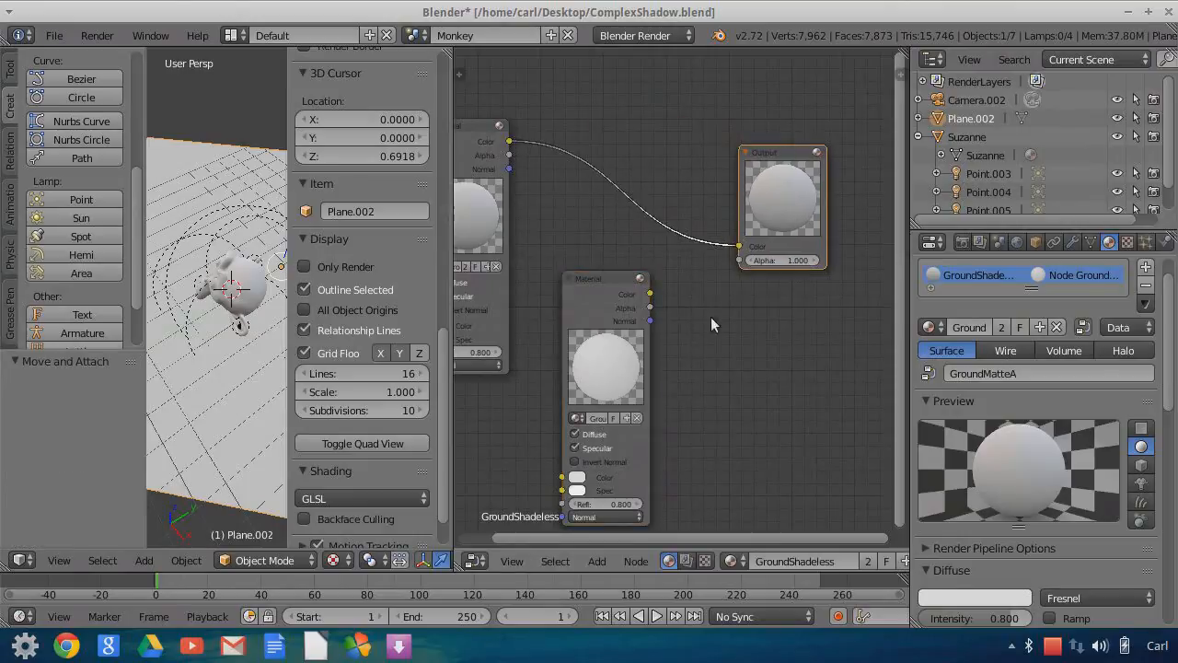
click(598, 562)
mouse_move(631, 485)
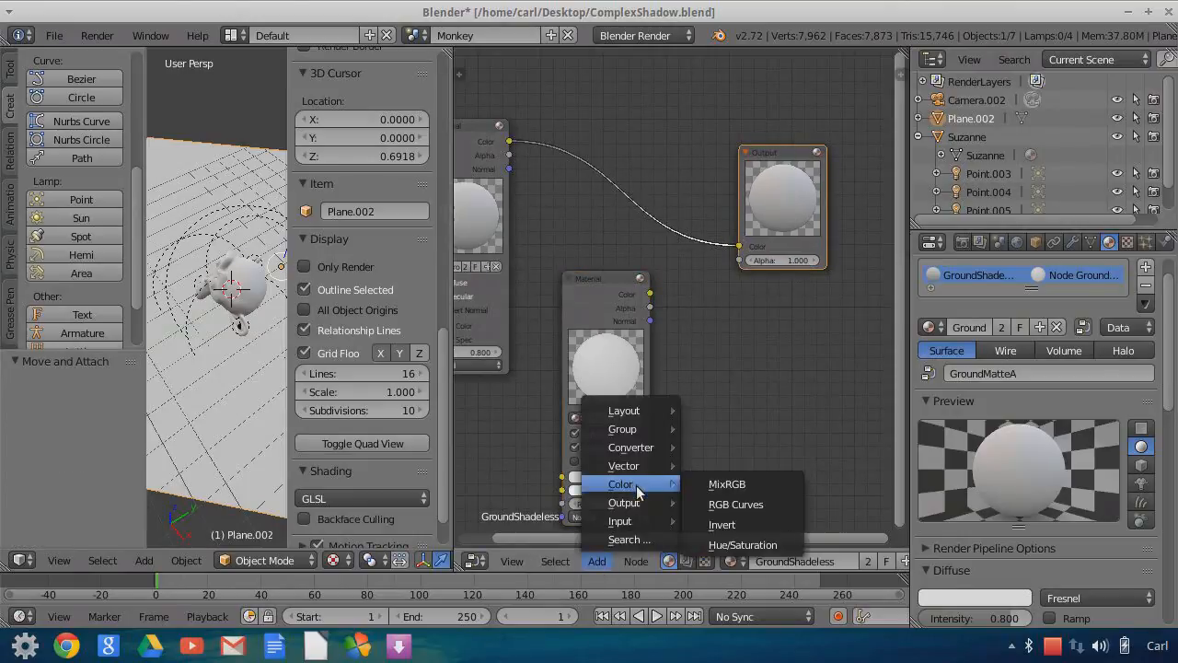
click(769, 485)
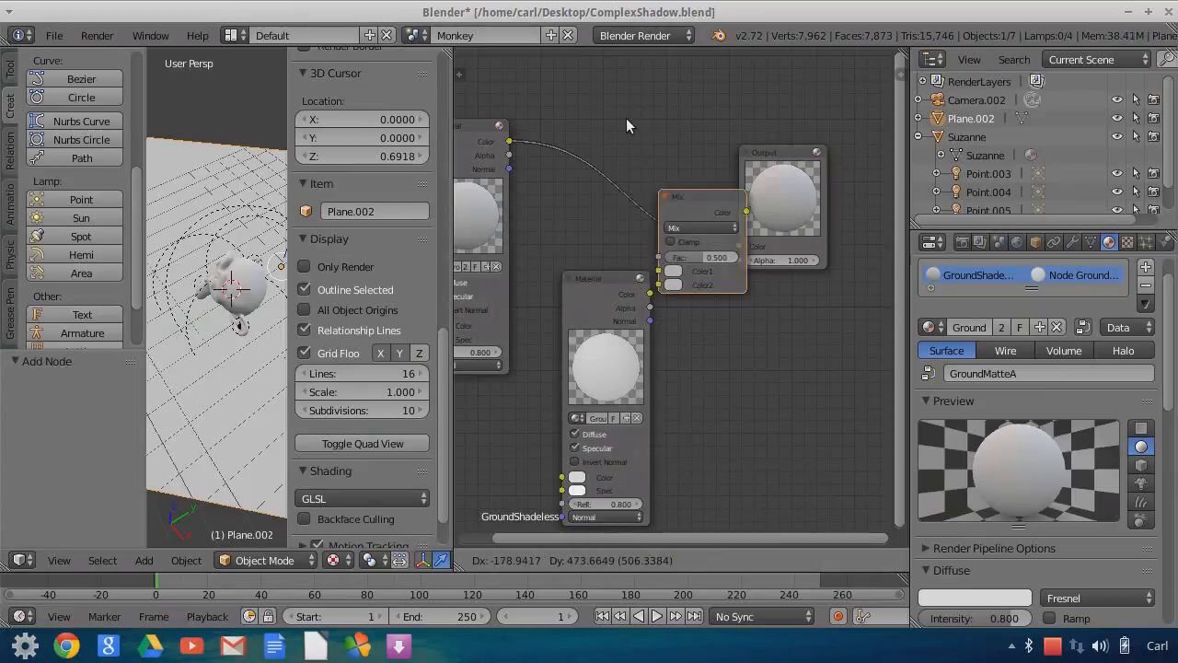
click(643, 264)
- Connect the GroundMatteA node's color to the Mix node's factor and the GroundShadeless node's color to Color1
drag(651, 295, 620, 165)
drag(614, 282, 555, 329)
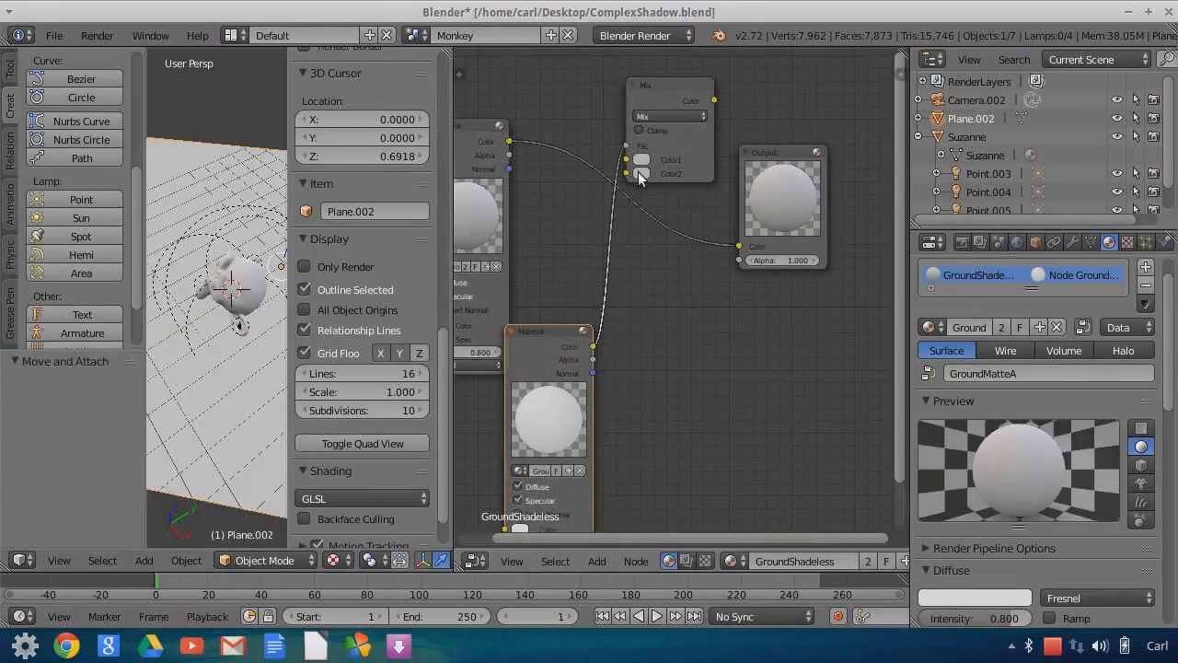
click(642, 161)
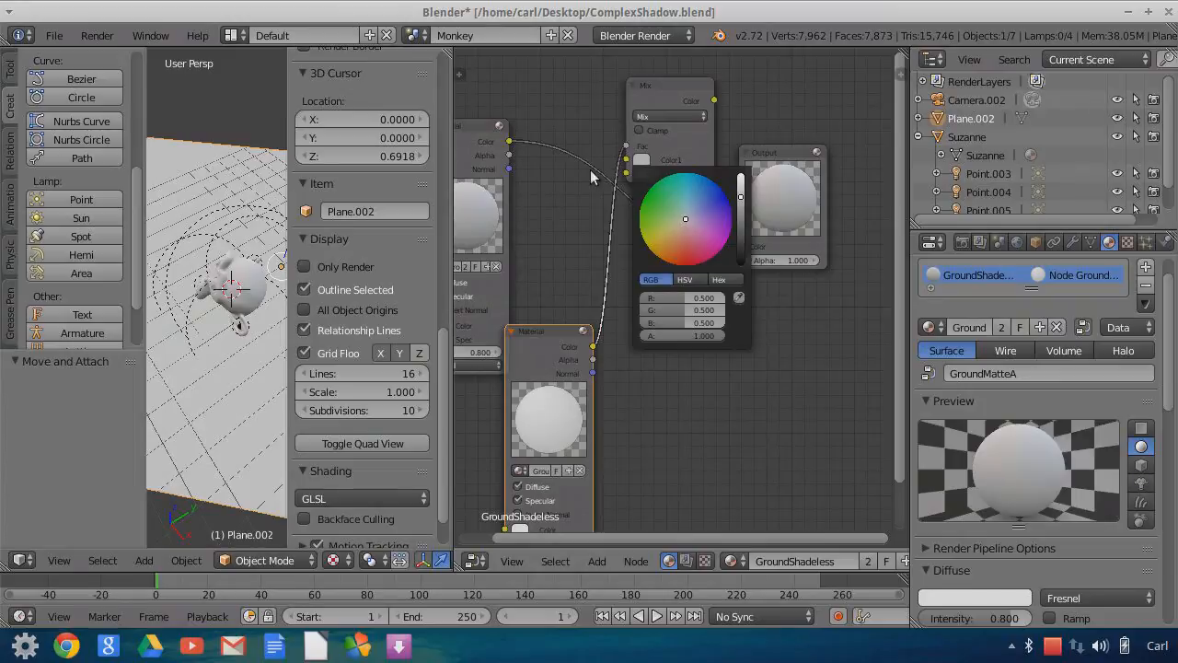
drag(511, 141, 626, 159)
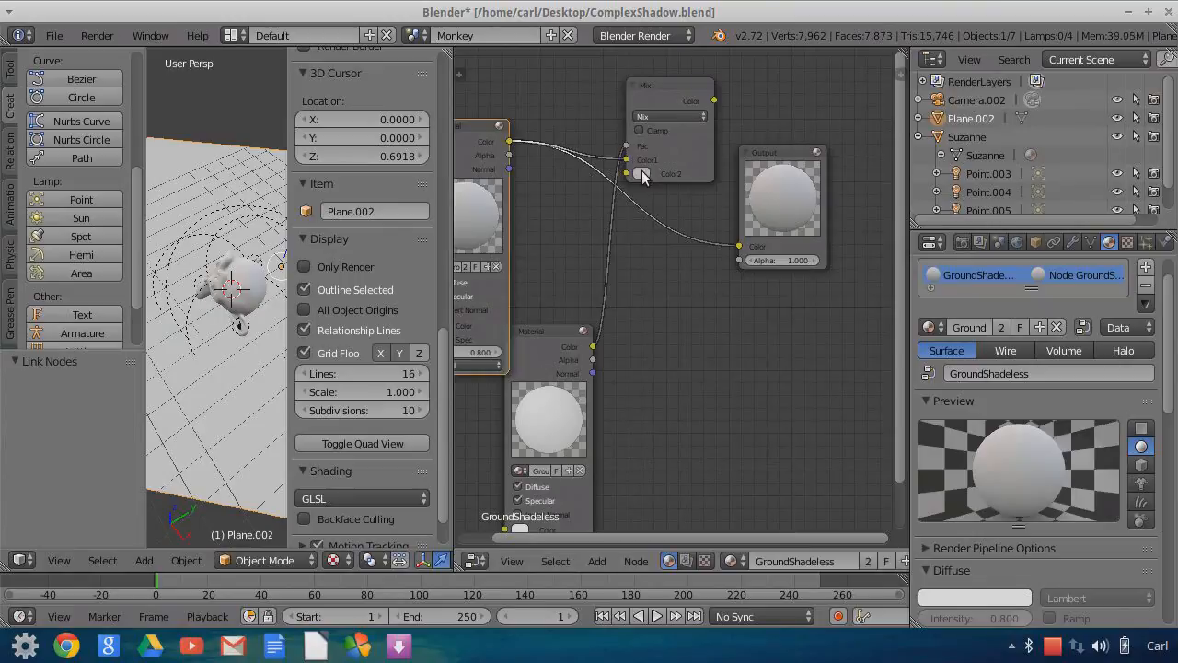
- Set the Mix node's Color2 to black, feed its color into the Output node, and inspect the ground shadow
click(642, 173)
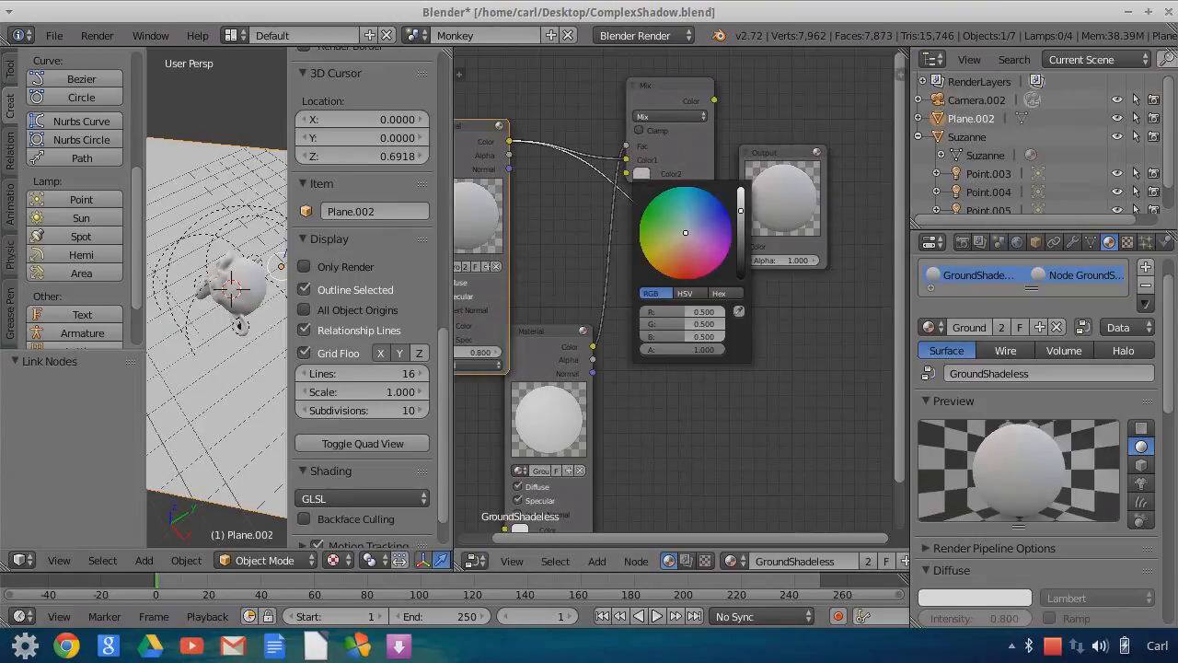
drag(741, 210, 741, 278)
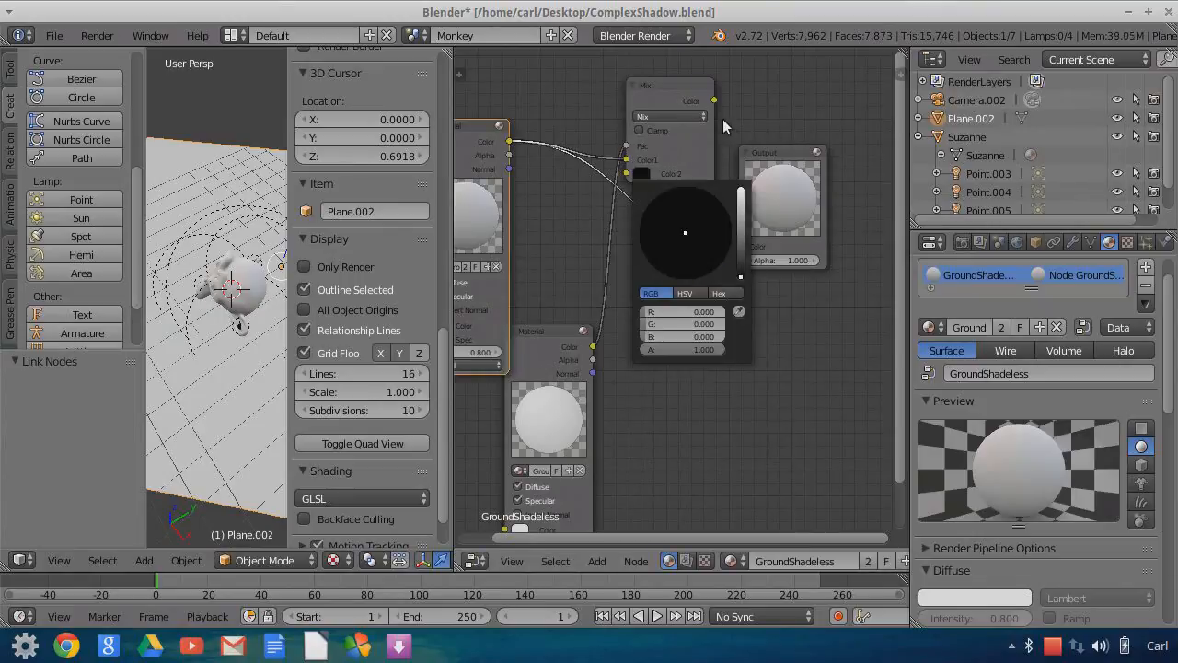
drag(715, 101, 738, 246)
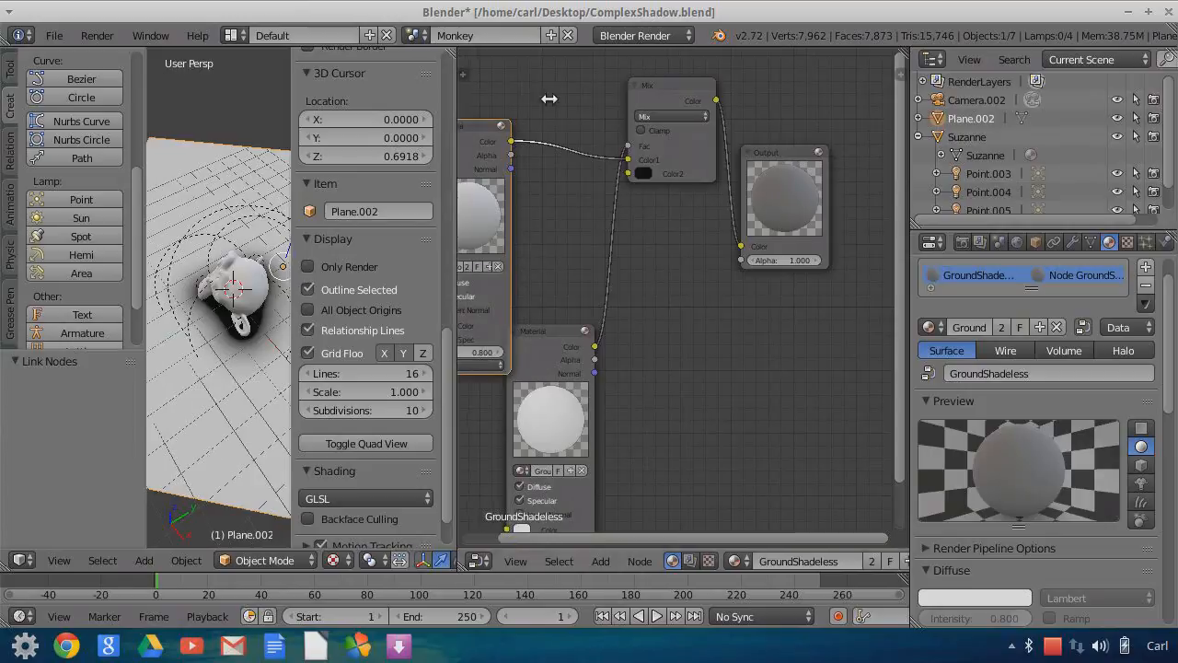
drag(513, 93, 642, 93)
middle_drag(396, 359, 317, 414)
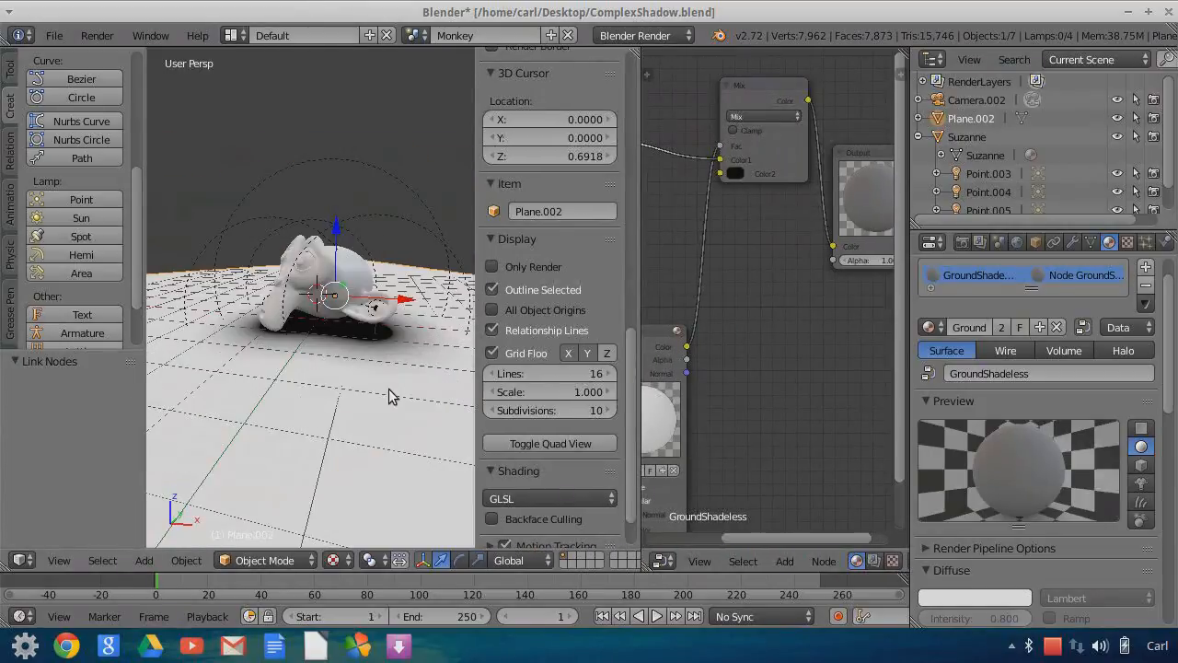
middle_drag(341, 355, 321, 383)
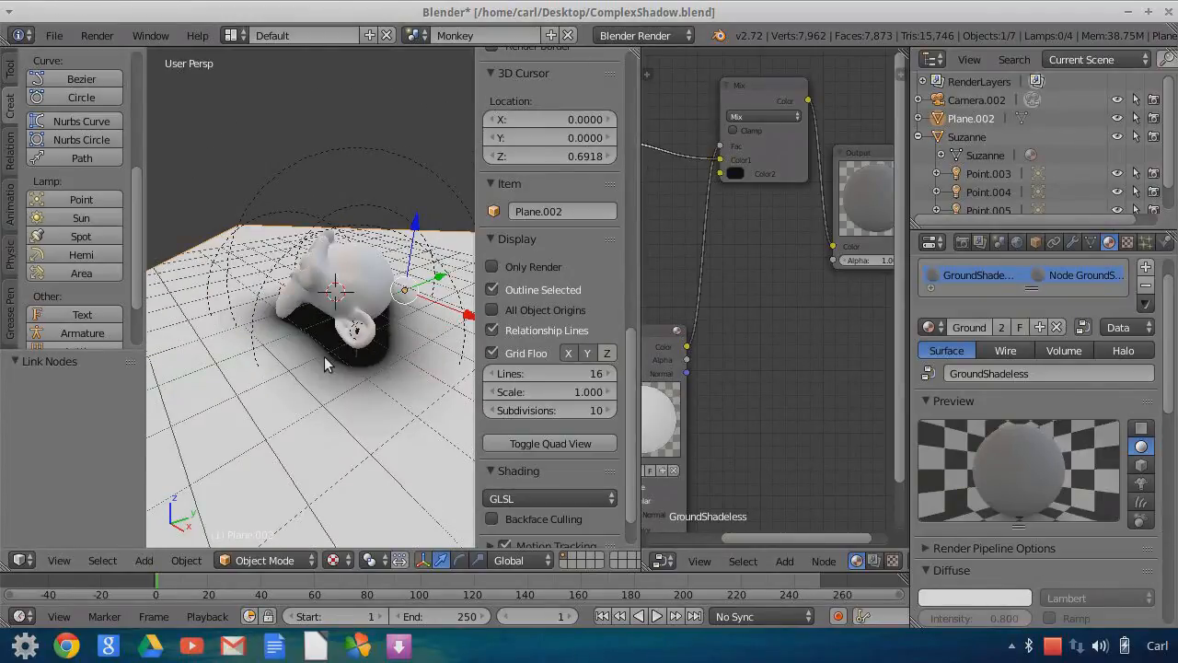
- Set the falloff distance of lamp Point.005 to 1 and check the shadow from behind Suzanne
drag(965, 225, 964, 376)
click(982, 228)
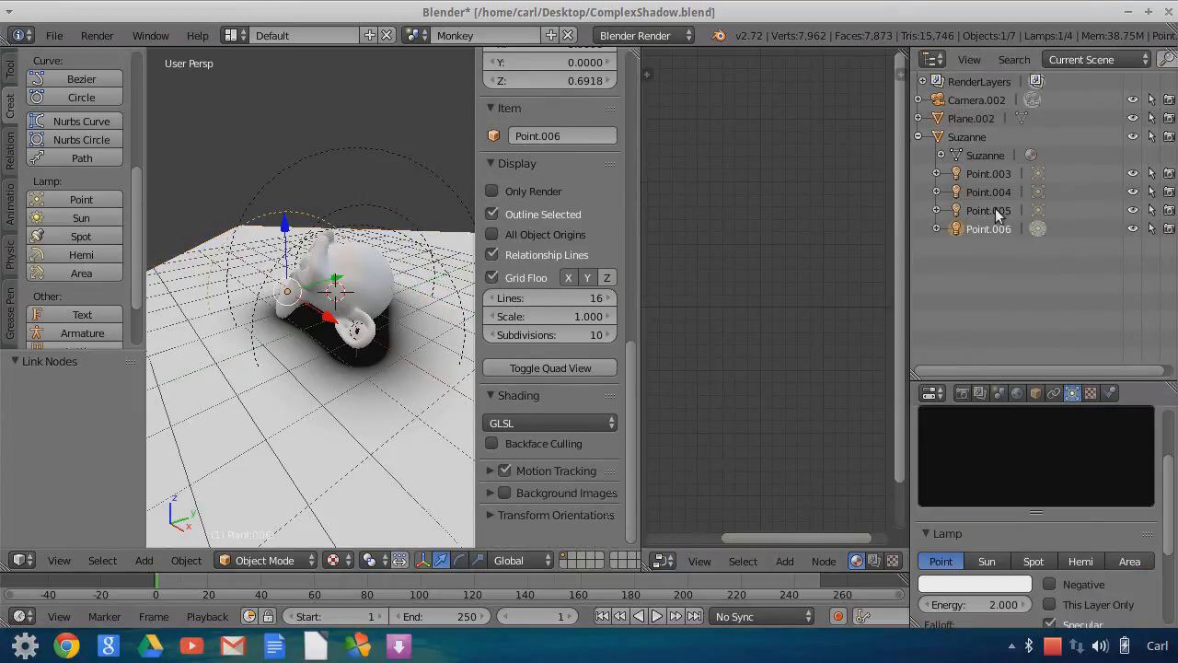
click(997, 210)
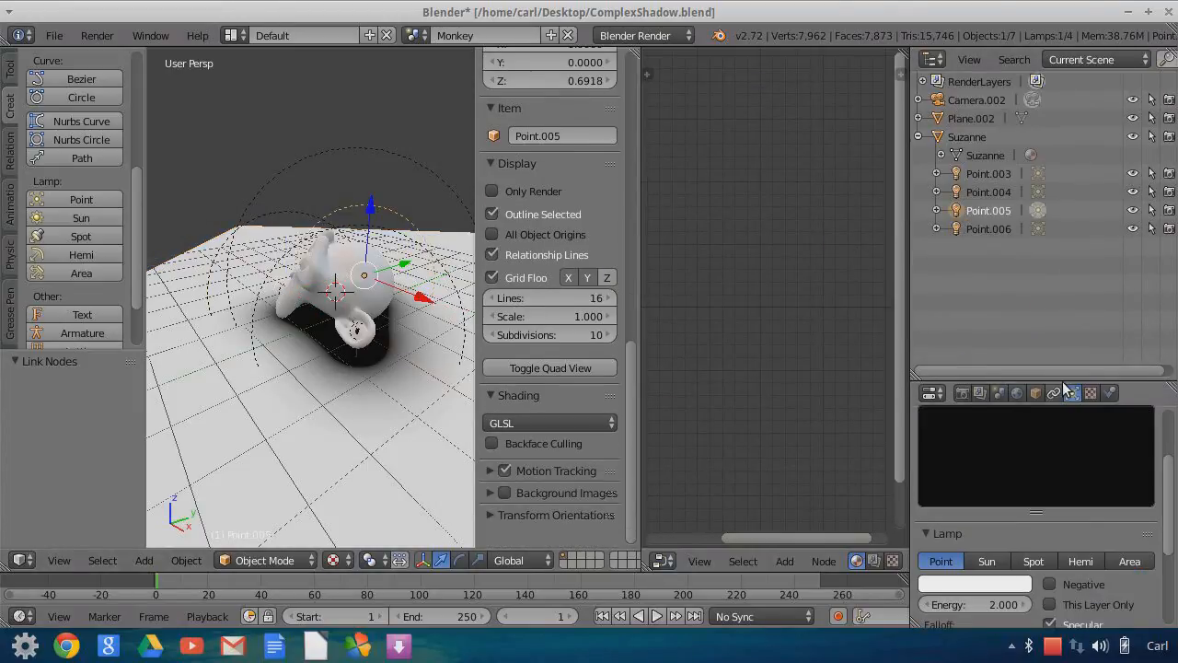
drag(1063, 377, 1059, 245)
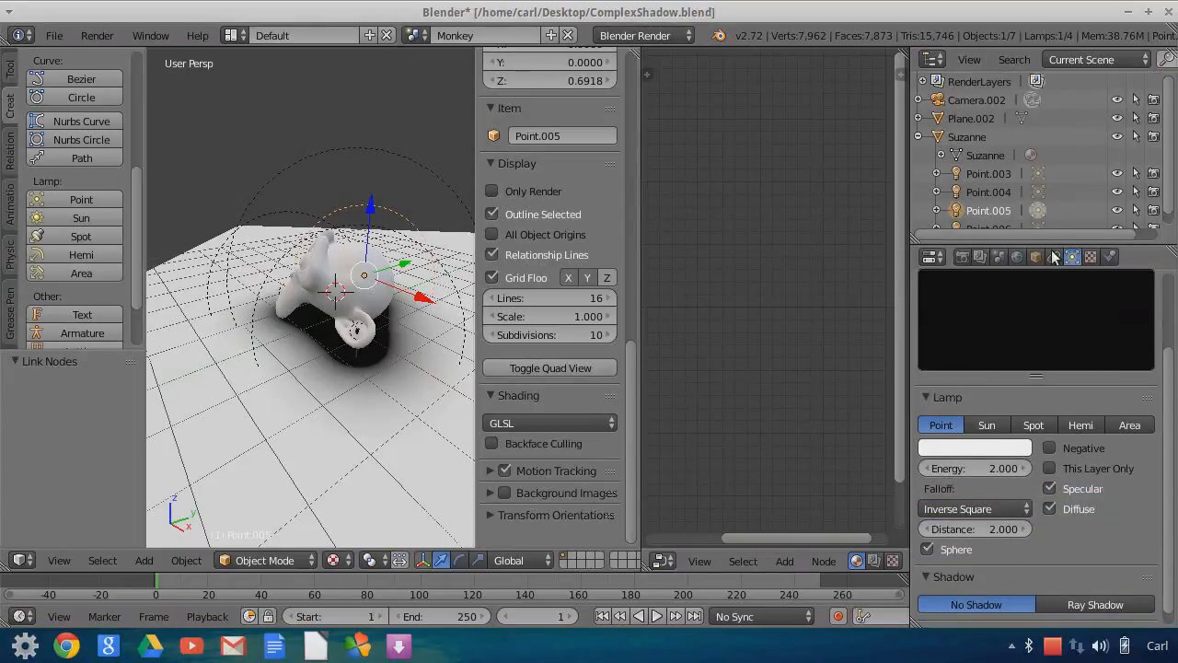
click(978, 530)
text(1)
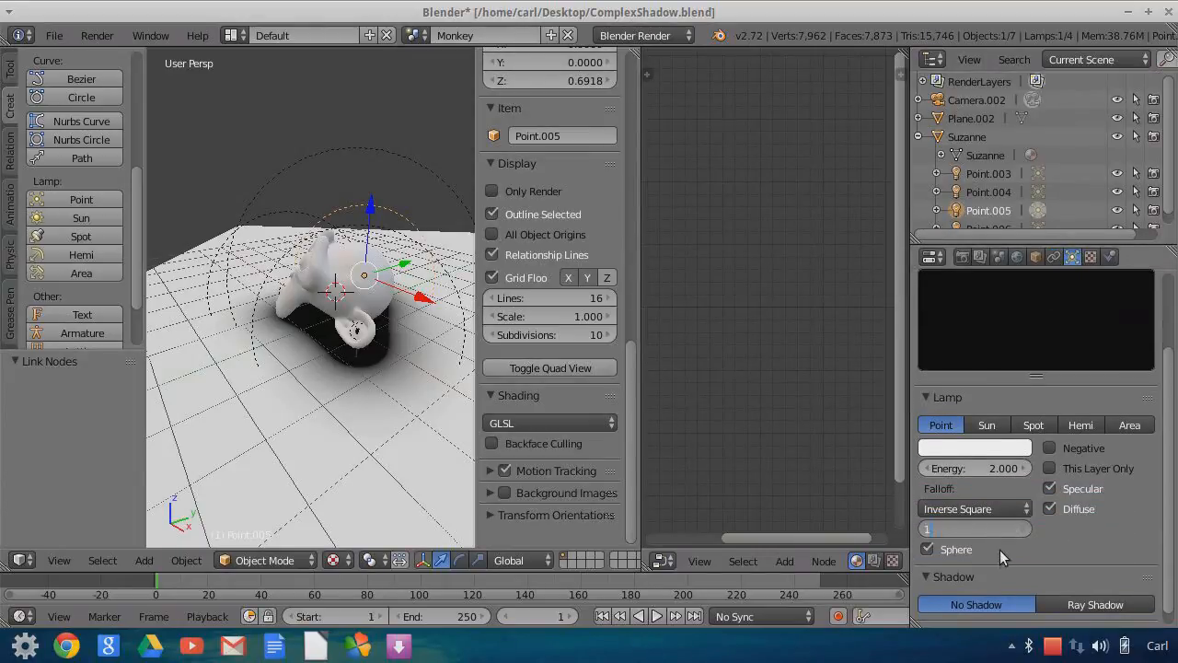
key(Return)
middle_drag(387, 341, 221, 322)
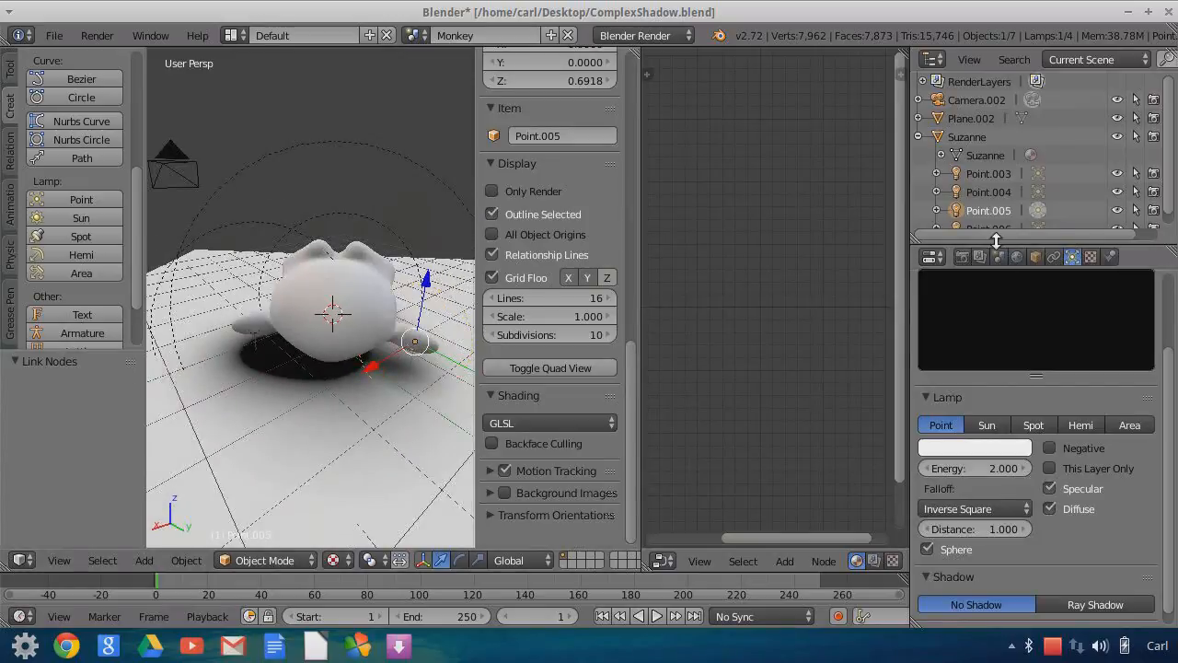
- Set the falloff distance of lamp Point.004 to 1 and check the shadow around the face
click(987, 191)
click(999, 528)
text(1)
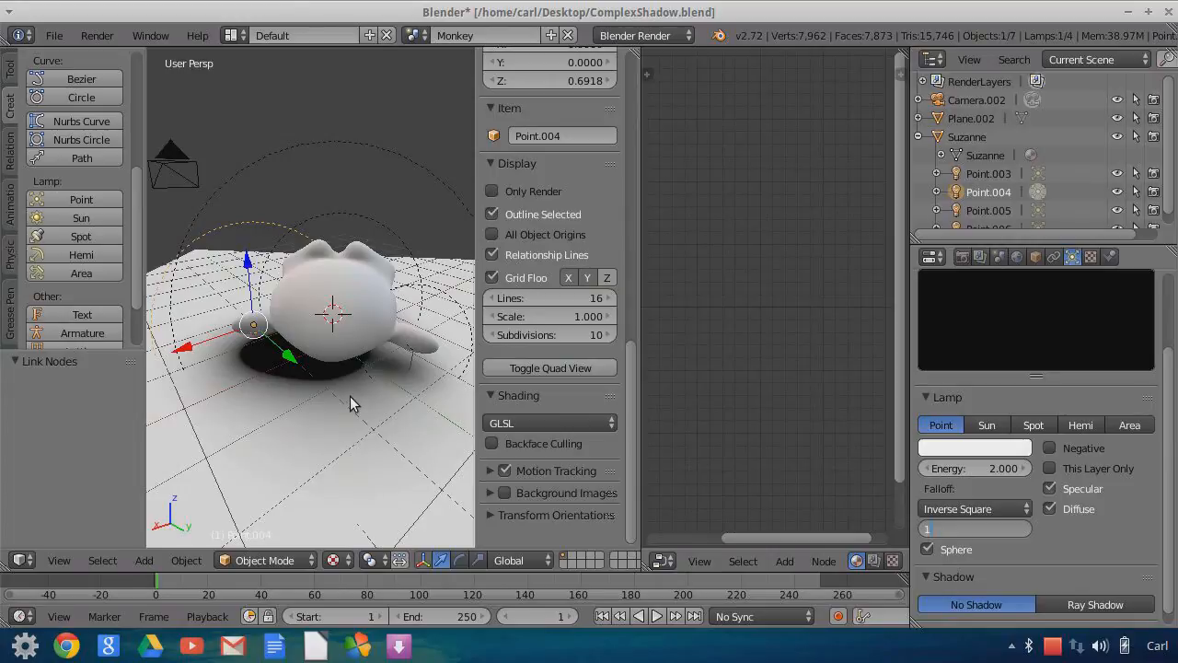
key(Return)
middle_drag(382, 395, 350, 368)
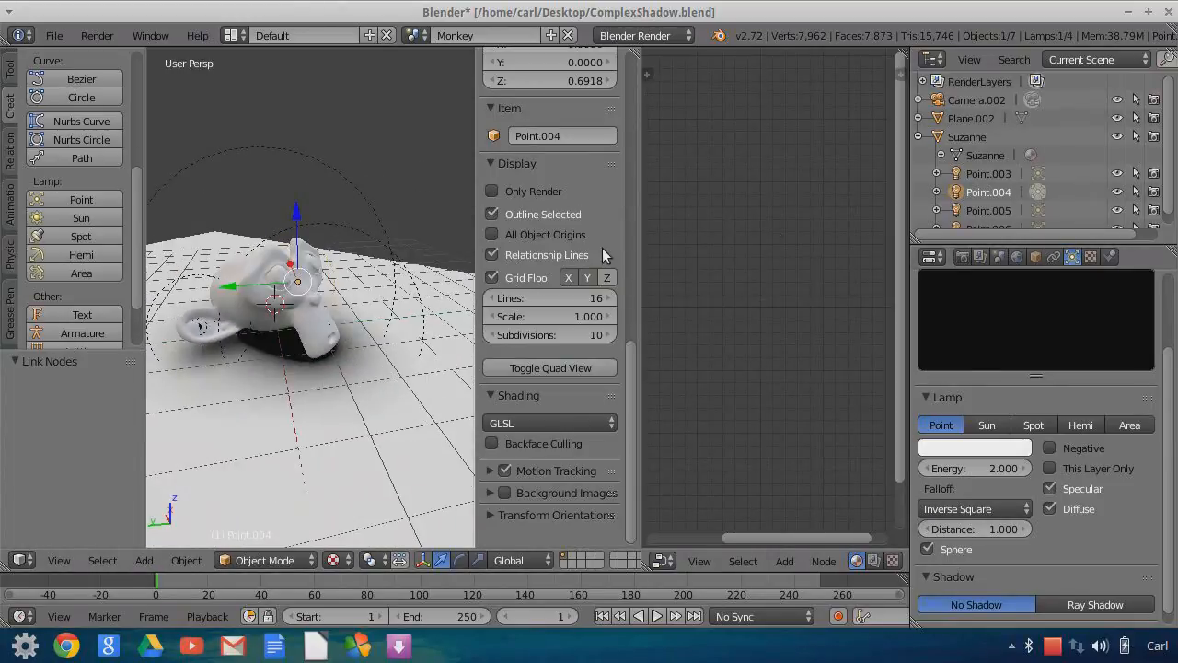
- Set the falloff distance of the muzzle lamp, Point.006, to 1.5 and inspect the shadow around Suzanne
drag(1015, 241, 1013, 327)
click(989, 228)
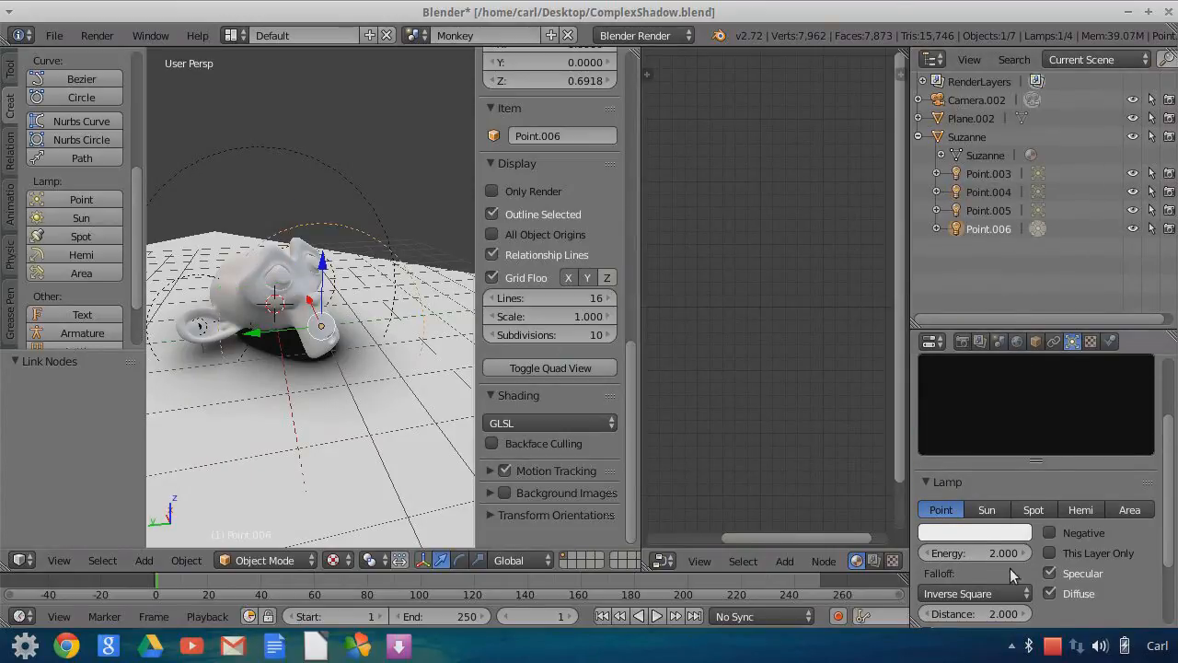
scroll(990, 511, down, 2)
click(982, 540)
text(1.5)
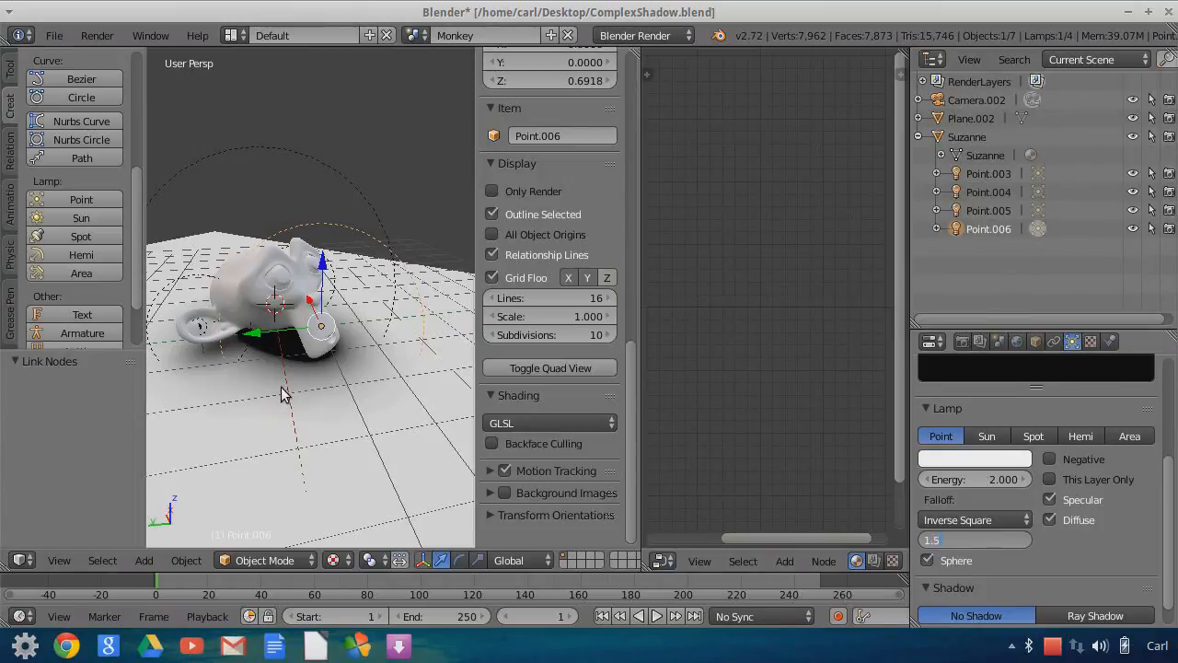
key(Return)
middle_drag(289, 387, 469, 368)
middle_drag(368, 342, 255, 341)
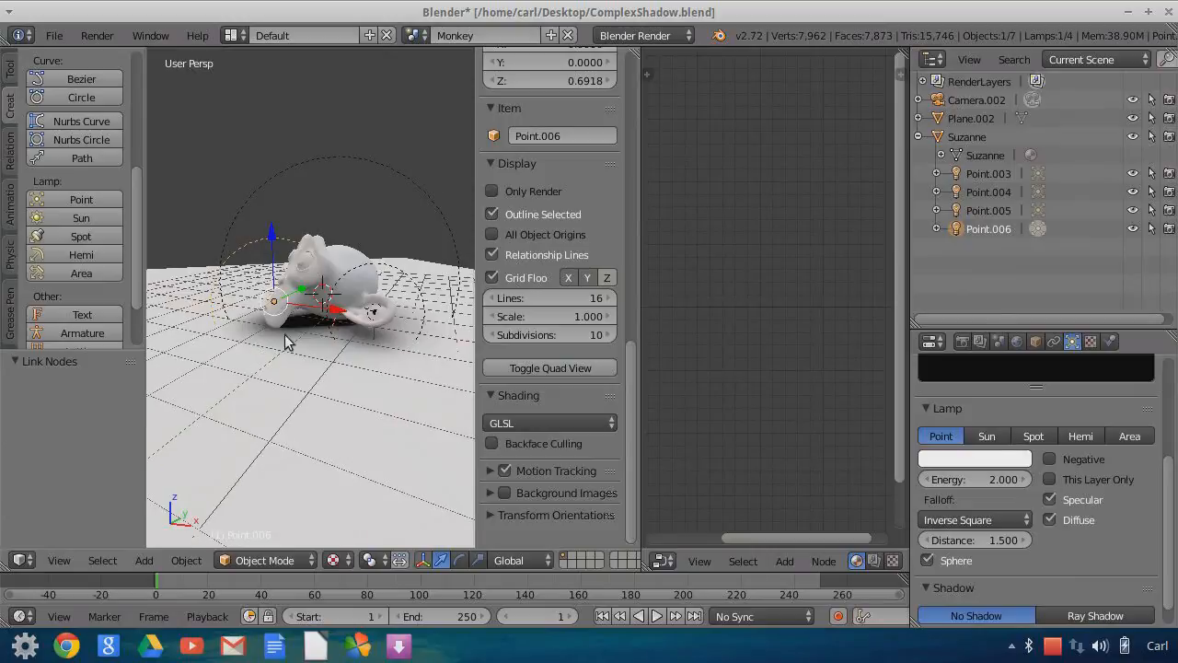
scroll(331, 345, up, 3)
middle_drag(330, 340, 130, 339)
middle_drag(274, 365, 292, 338)
scroll(752, 249, down, 1)
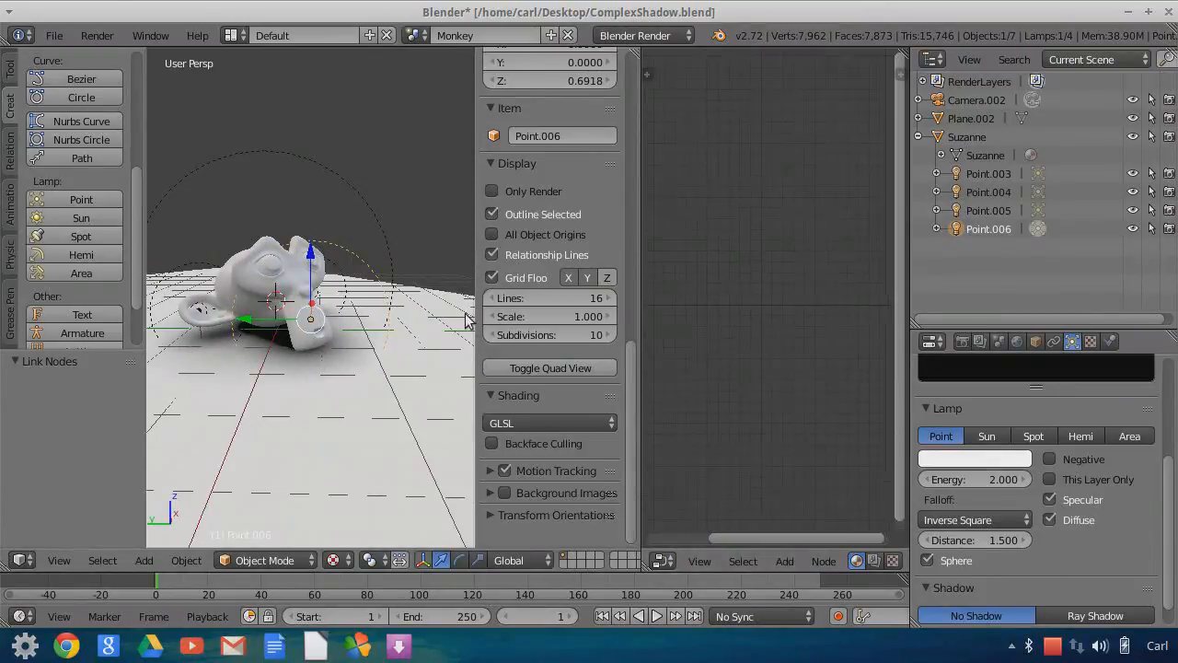
- Select the ground plane and add a ColorRamp node to its node material
scroll(753, 291, down, 3)
middle_drag(753, 292, 773, 315)
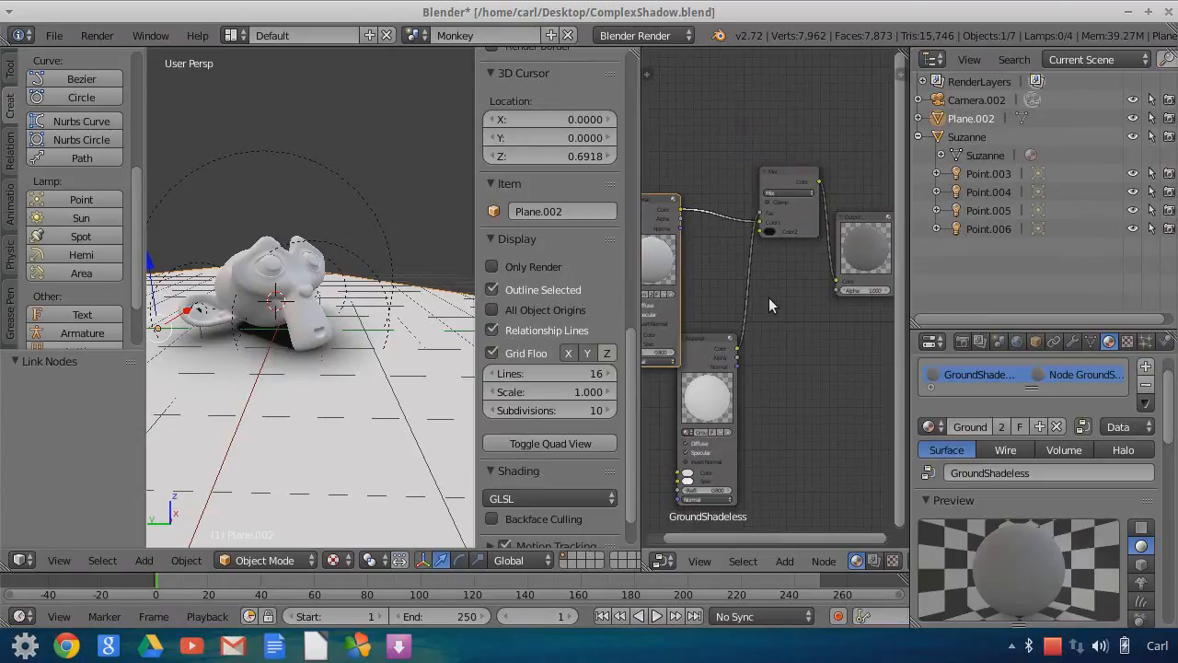
scroll(769, 297, up, 4)
middle_drag(770, 298, 787, 249)
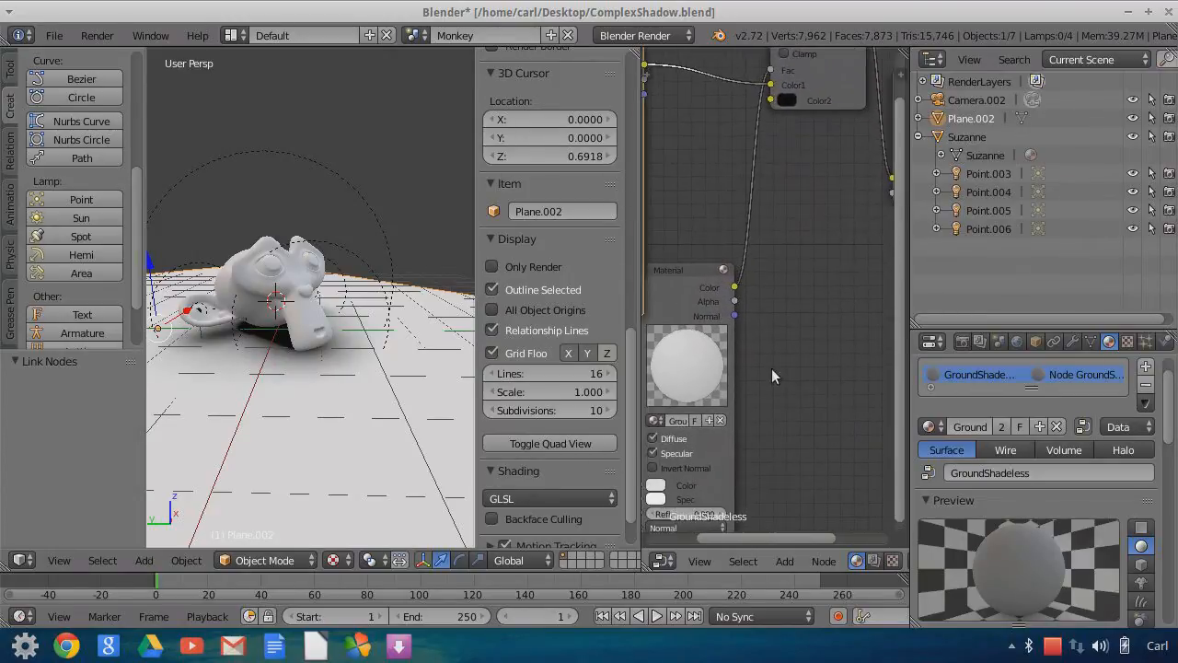
click(785, 562)
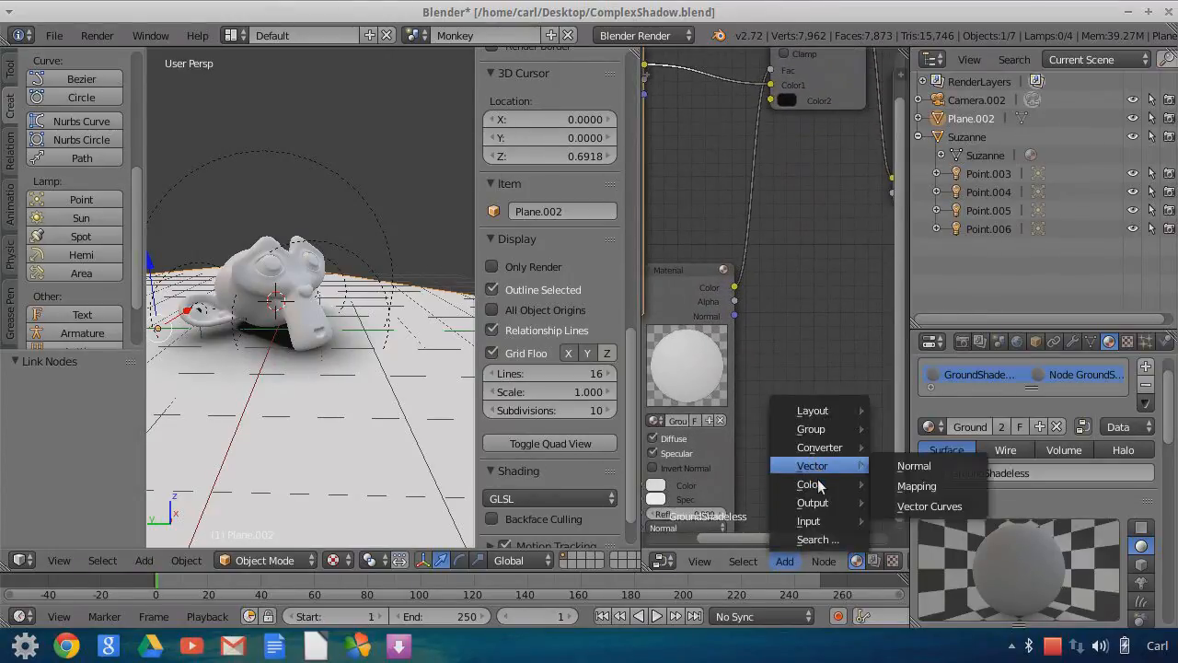
mouse_move(814, 484)
mouse_move(830, 449)
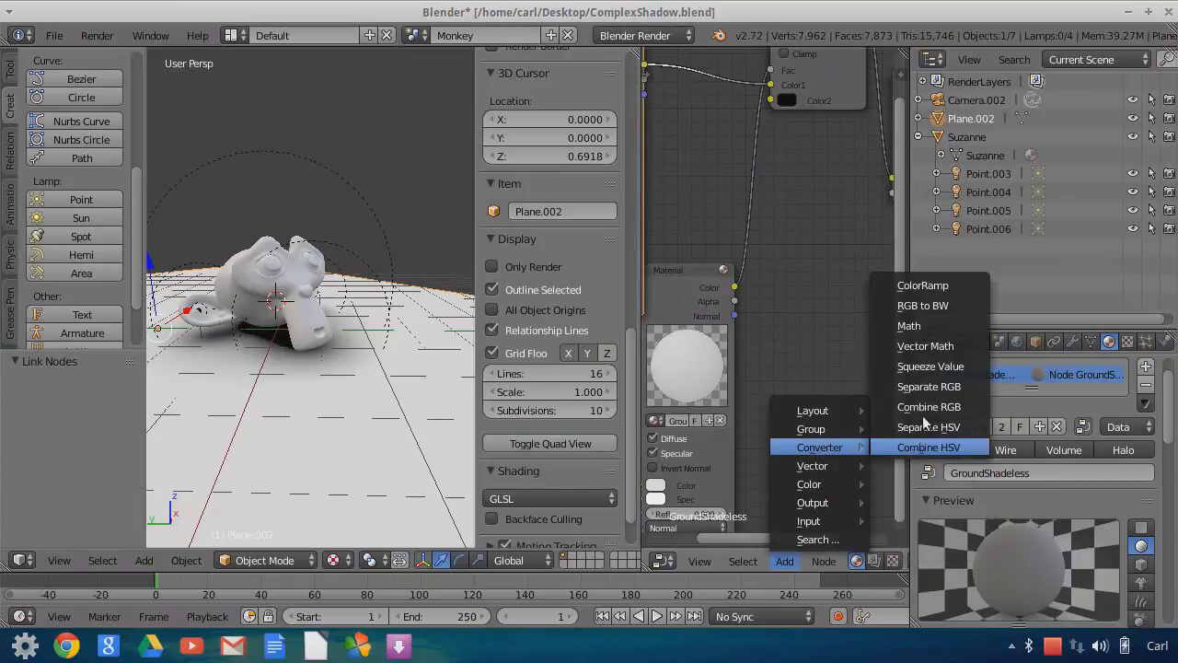
click(923, 285)
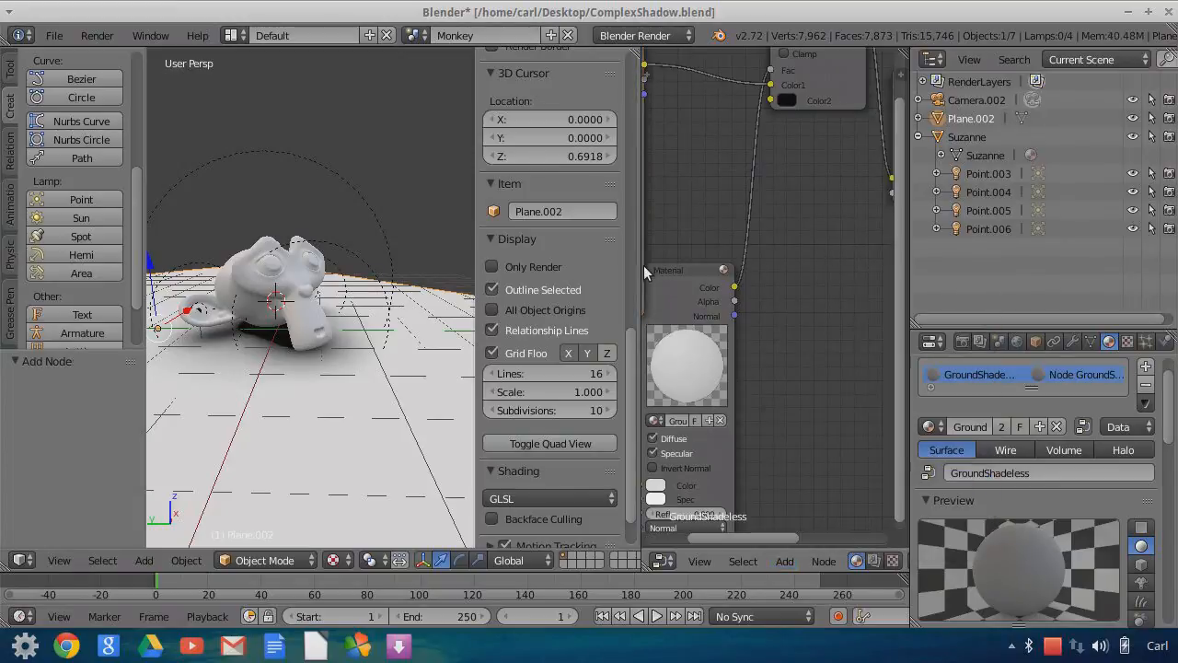
click(822, 402)
- Insert the ColorRamp into the link between the lower Material node and the Mix node, and position it clear of the Output node
scroll(822, 402, down, 3)
middle_drag(823, 401, 754, 389)
drag(661, 297, 817, 328)
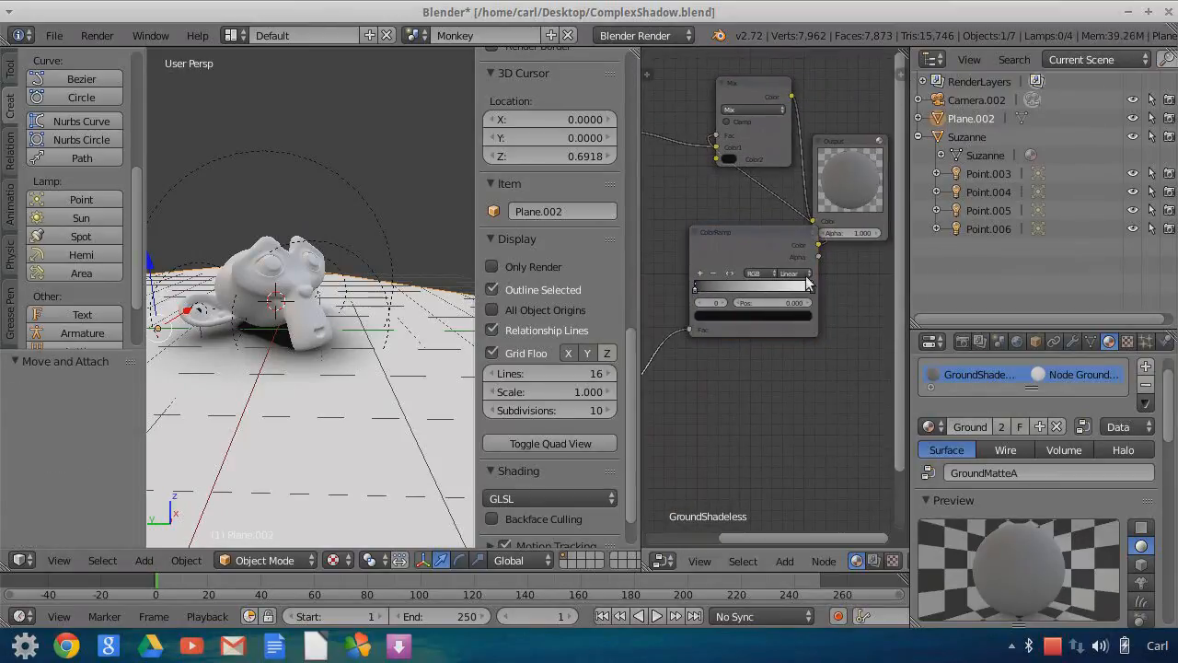
drag(774, 237, 712, 245)
middle_drag(749, 402, 805, 386)
scroll(717, 435, up, 2)
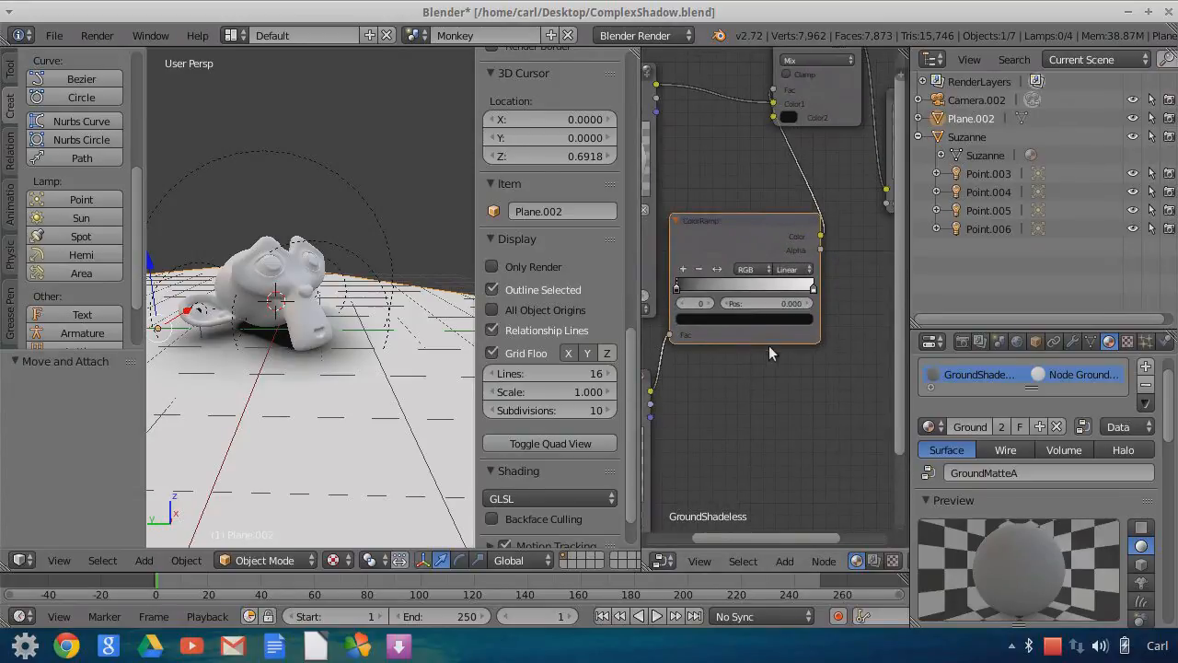
- Add a middle stop to the ColorRamp and move it toward the black end, to a position of about 0.2
scroll(766, 346, up, 3)
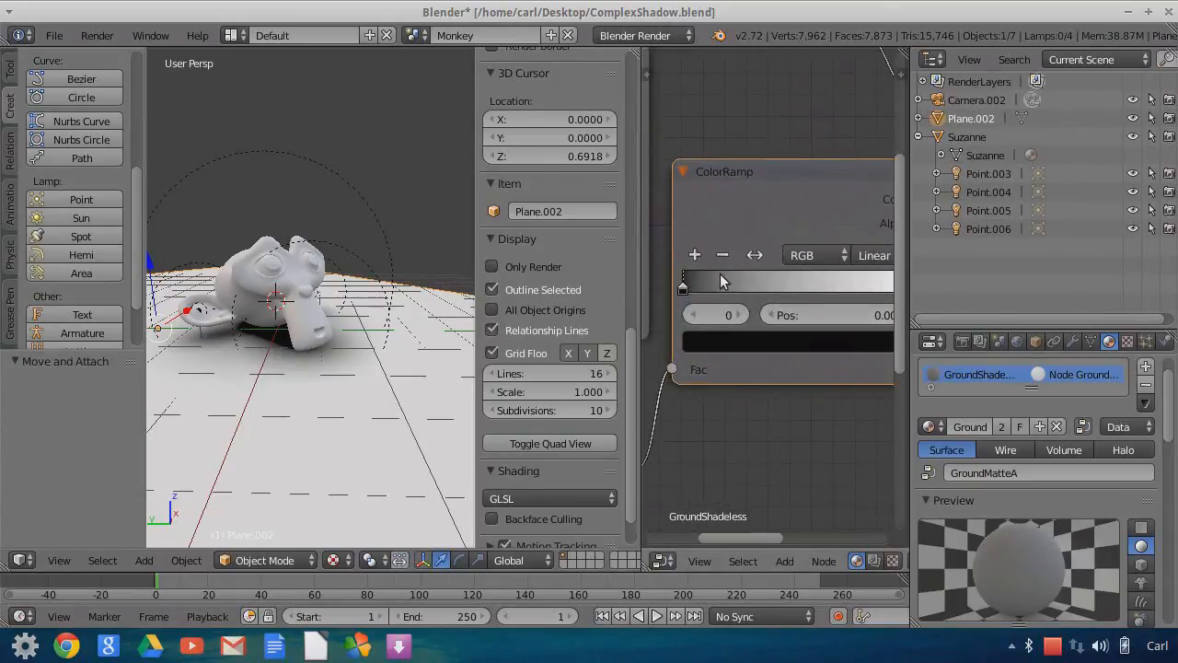
click(695, 255)
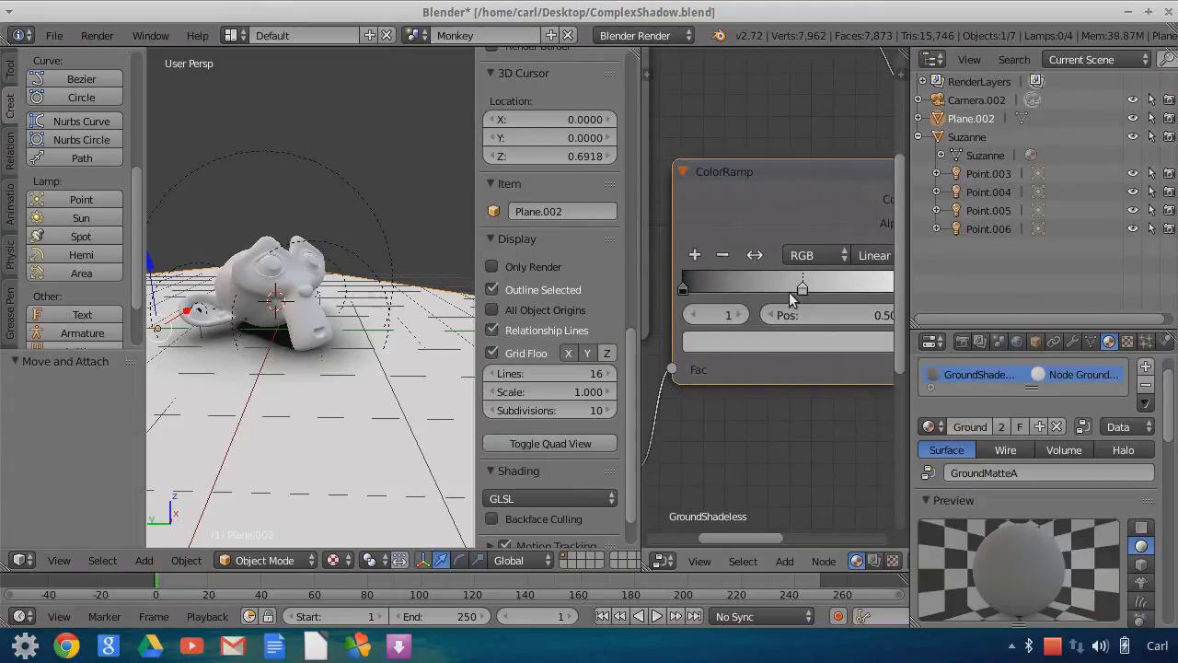
middle_drag(827, 513, 732, 507)
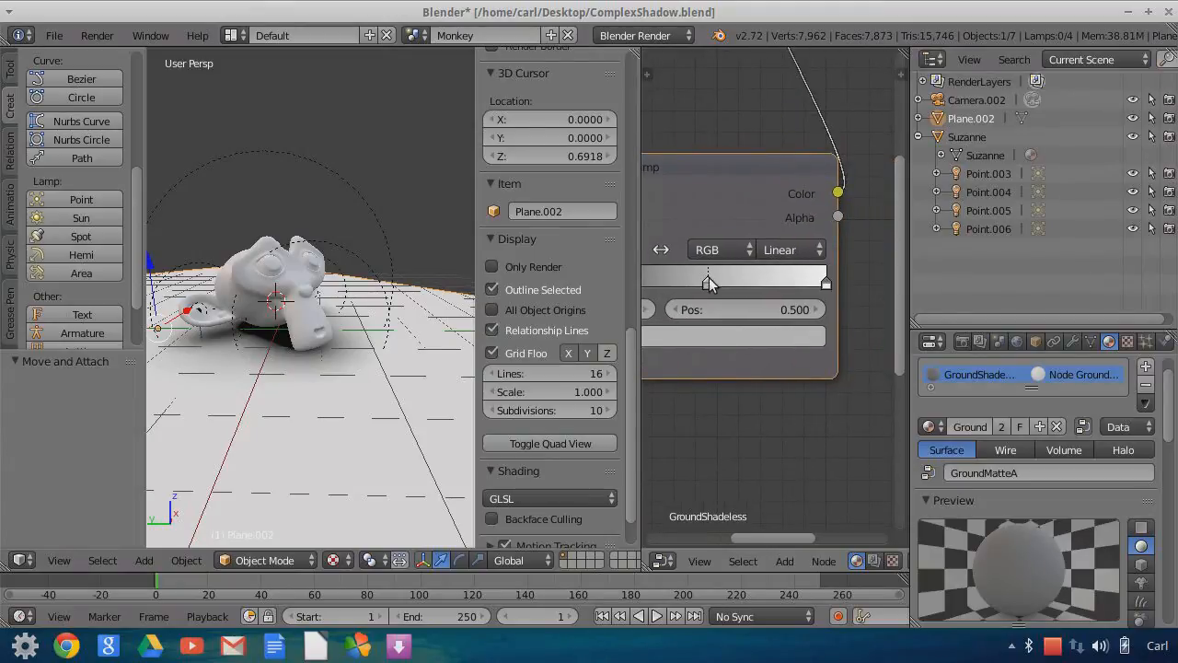
click(760, 280)
drag(758, 280, 737, 285)
drag(666, 281, 636, 284)
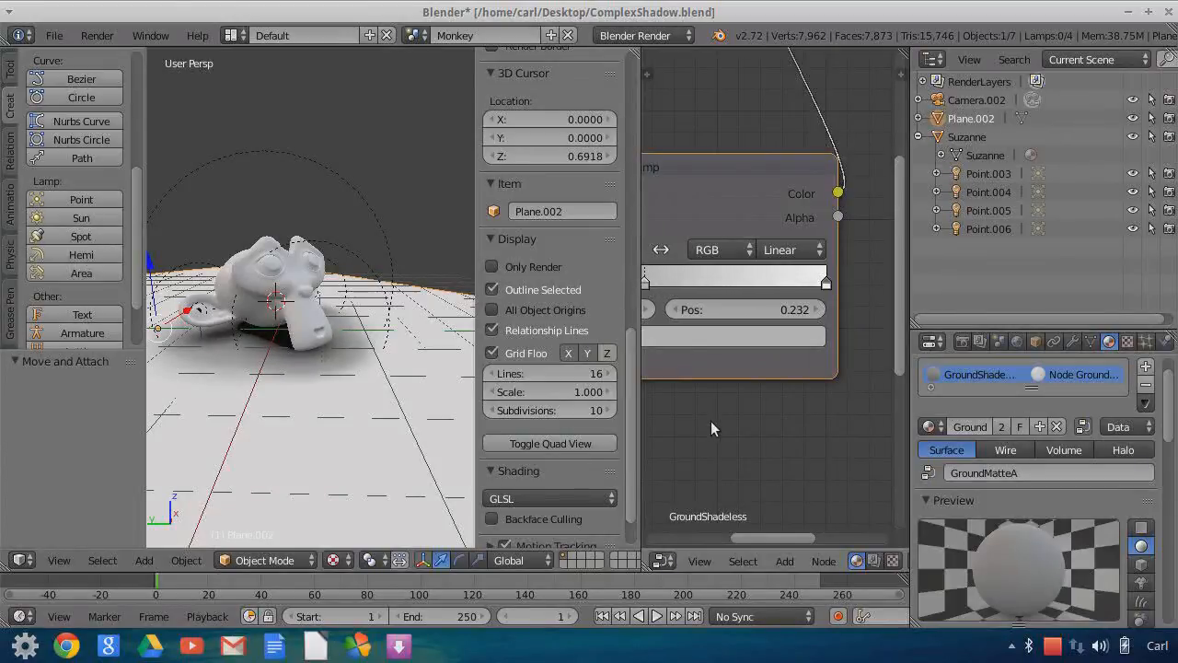
middle_drag(716, 427, 833, 408)
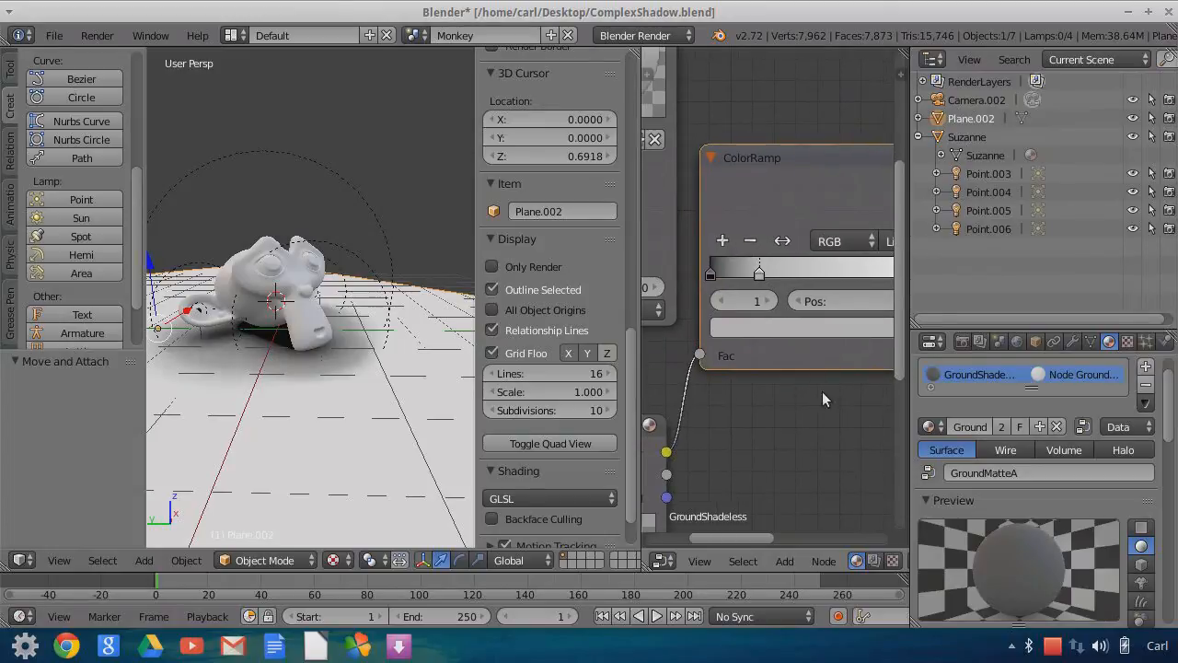
- Brighten the ColorRamp's middle stop to a lighter grey and shift it to position 0.373
click(766, 327)
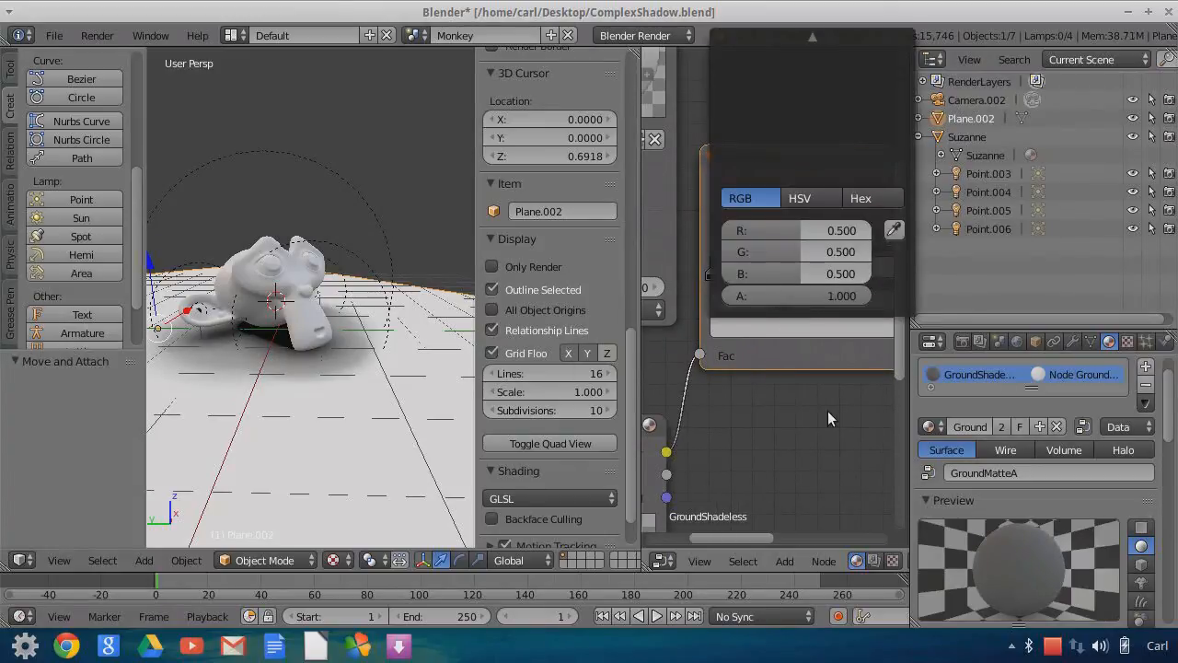
middle_drag(820, 419, 780, 445)
click(700, 348)
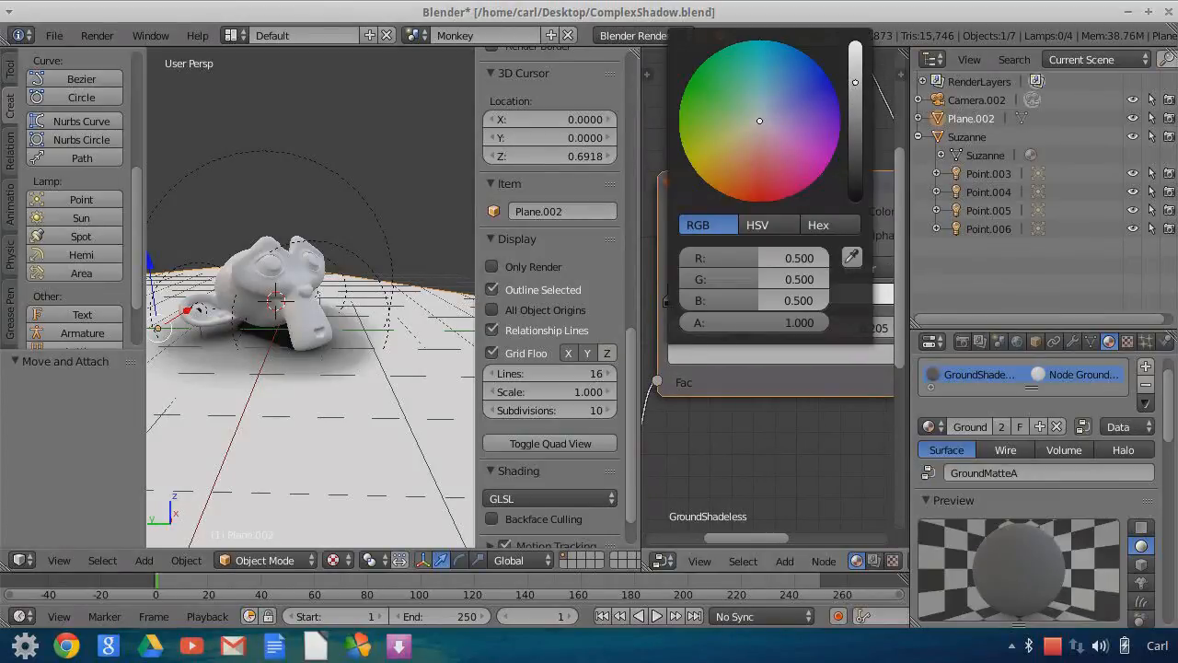
drag(856, 82, 855, 62)
middle_drag(805, 431, 779, 436)
drag(698, 304, 699, 304)
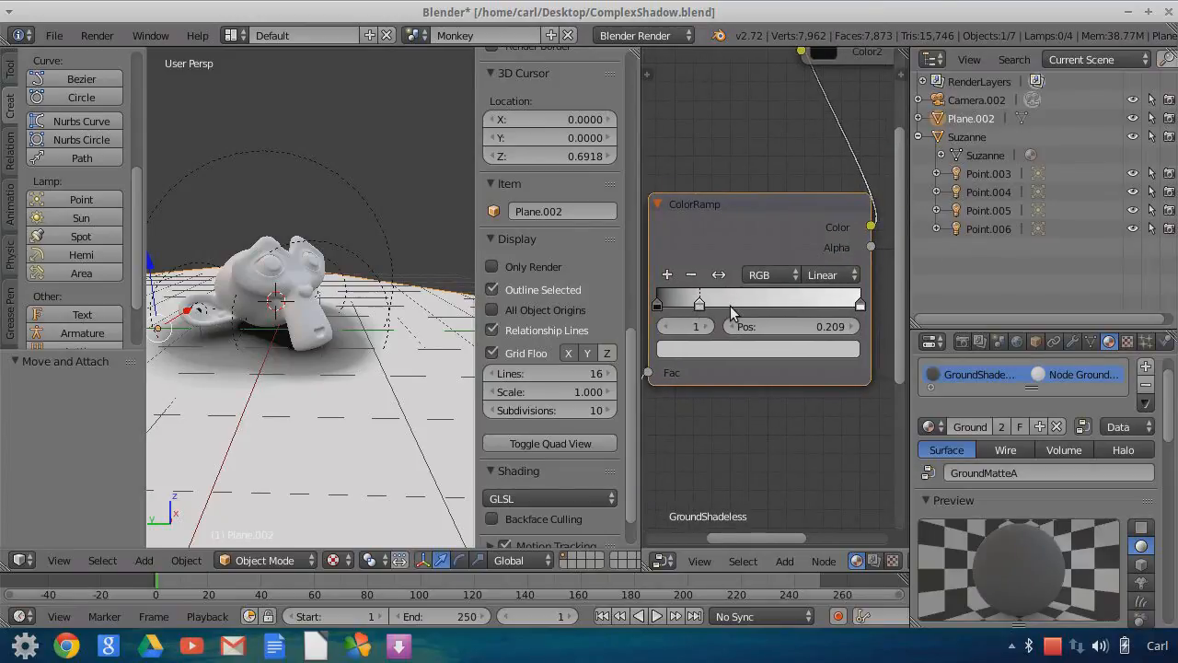
click(730, 306)
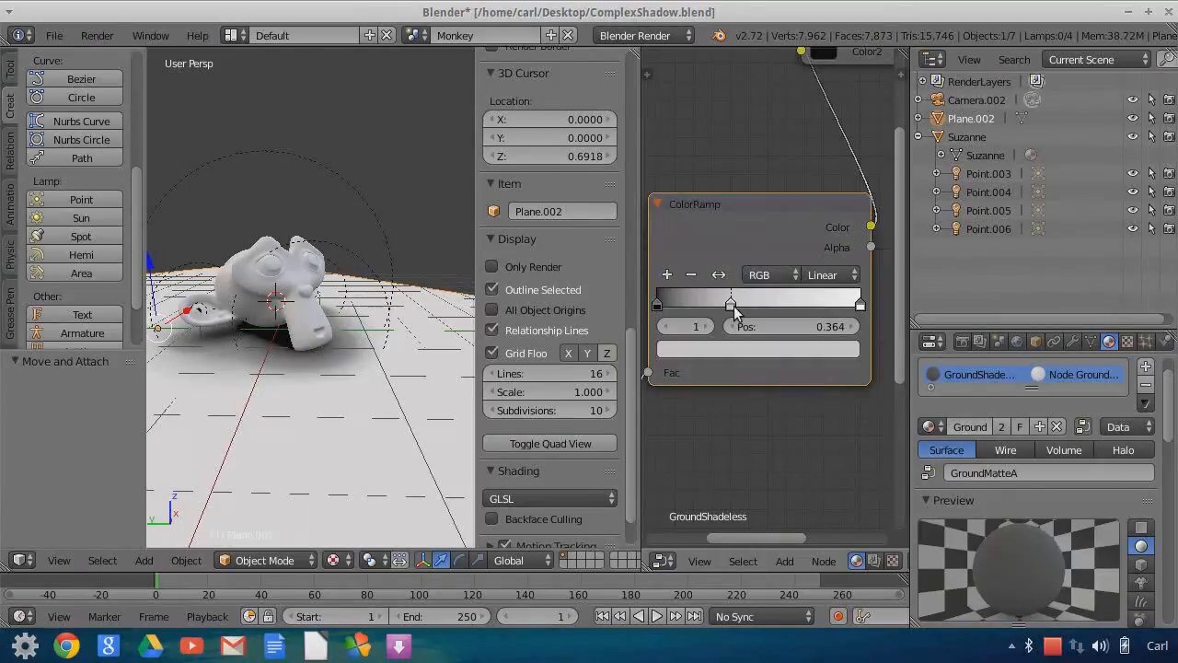
click(664, 314)
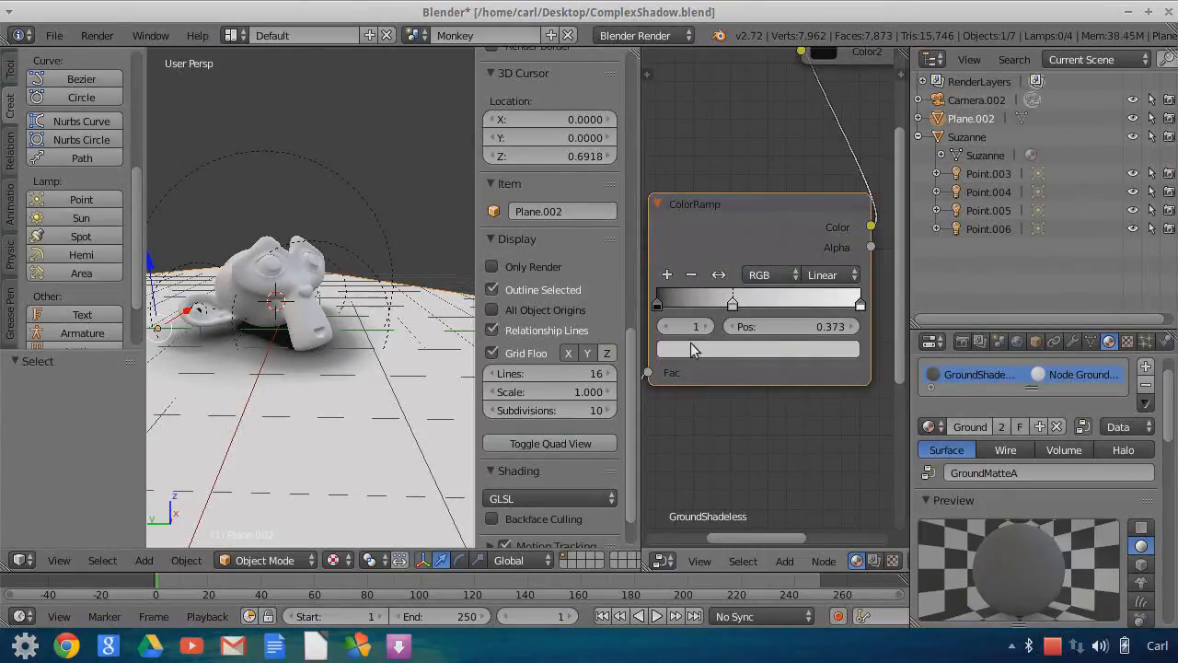
- Try lightening the ColorRamp's black stop to 0.074 grey and return it to black
click(659, 304)
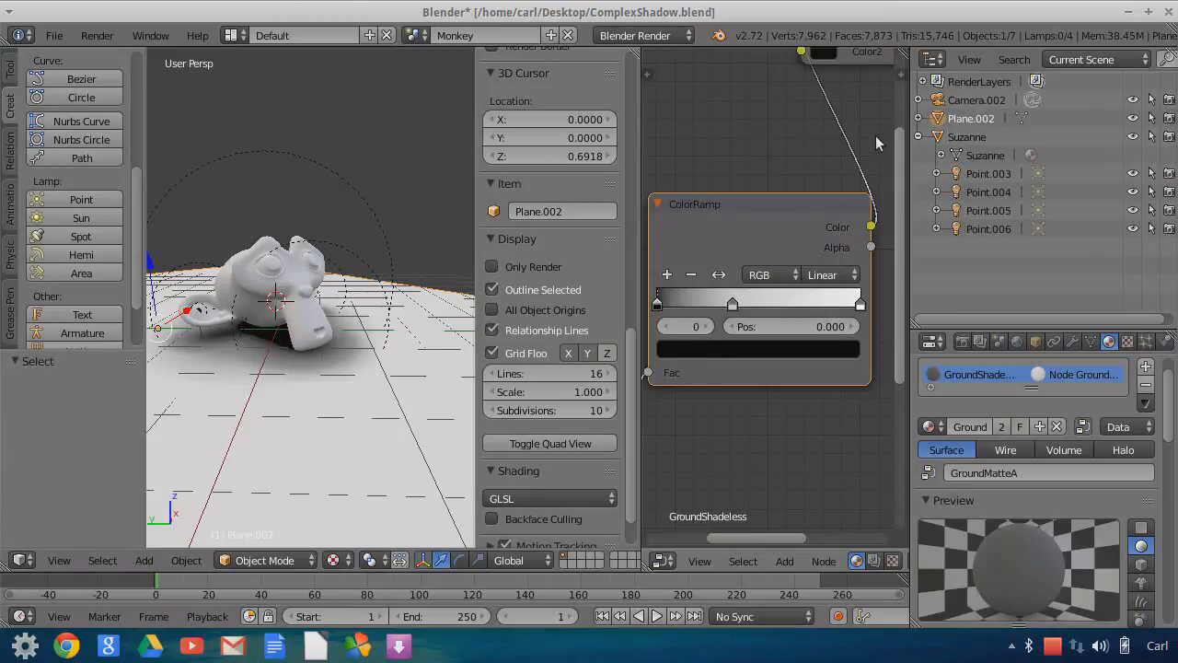
click(690, 353)
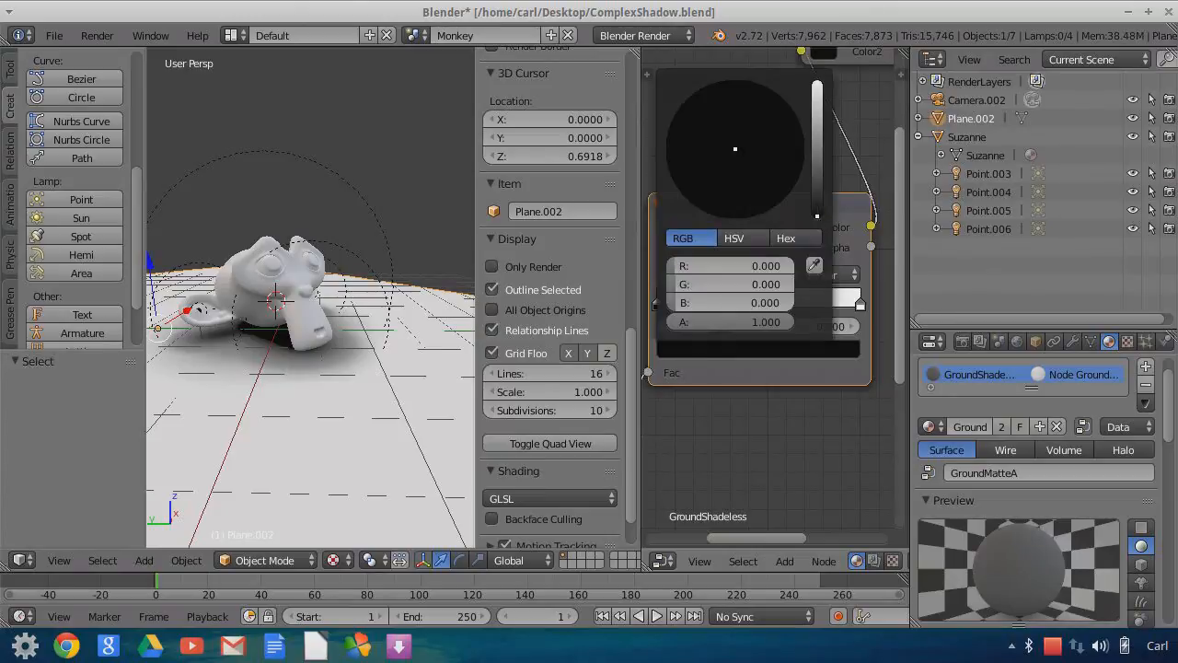
click(818, 209)
drag(818, 210, 820, 177)
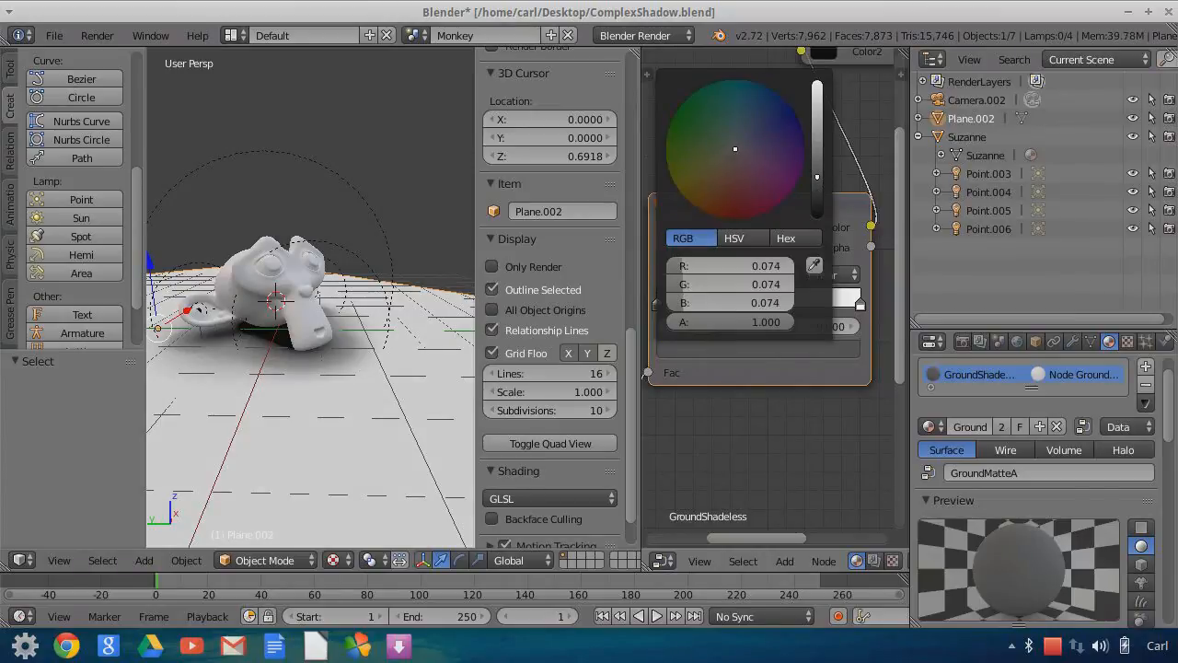
drag(818, 176, 817, 217)
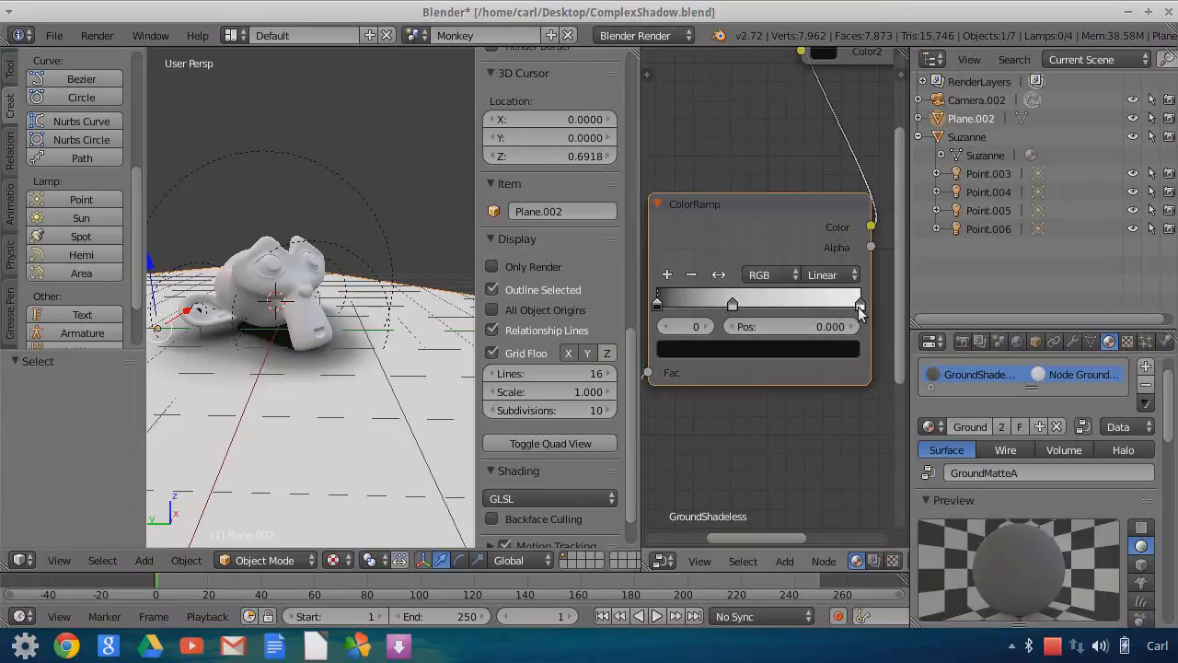
- Darken the ColorRamp's white end stop slightly, to an RGB value of 0.959
click(859, 303)
click(677, 350)
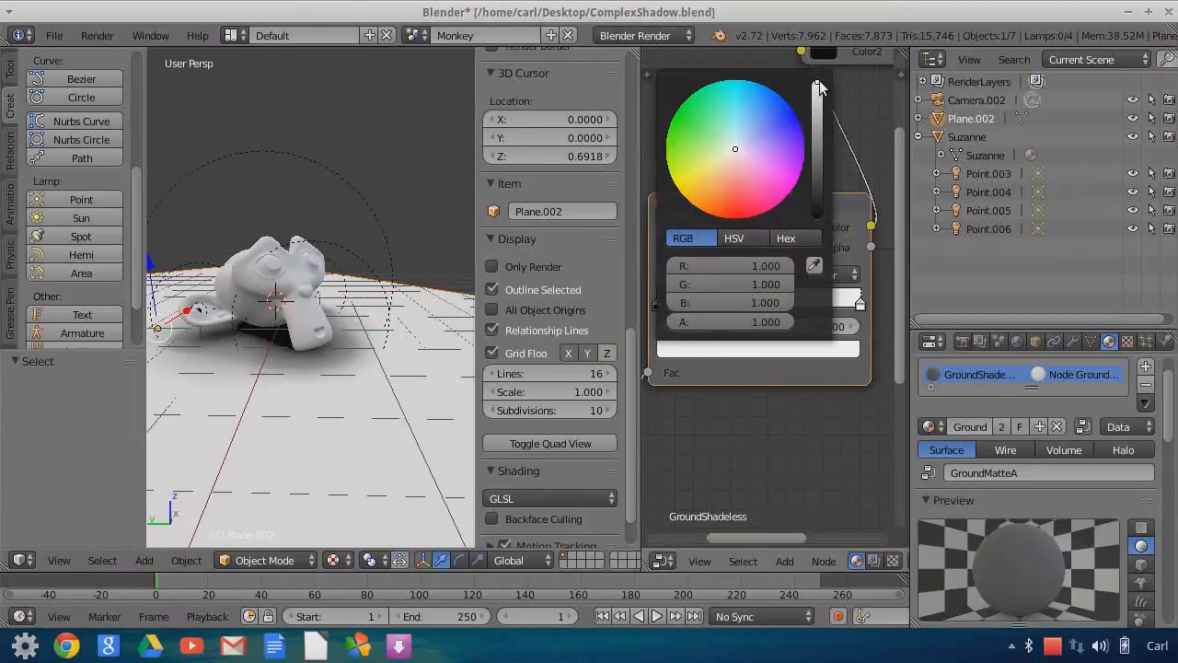
mouse_move(818, 83)
mouse_down()
mouse_move(817, 95)
mouse_move(817, 83)
mouse_up()
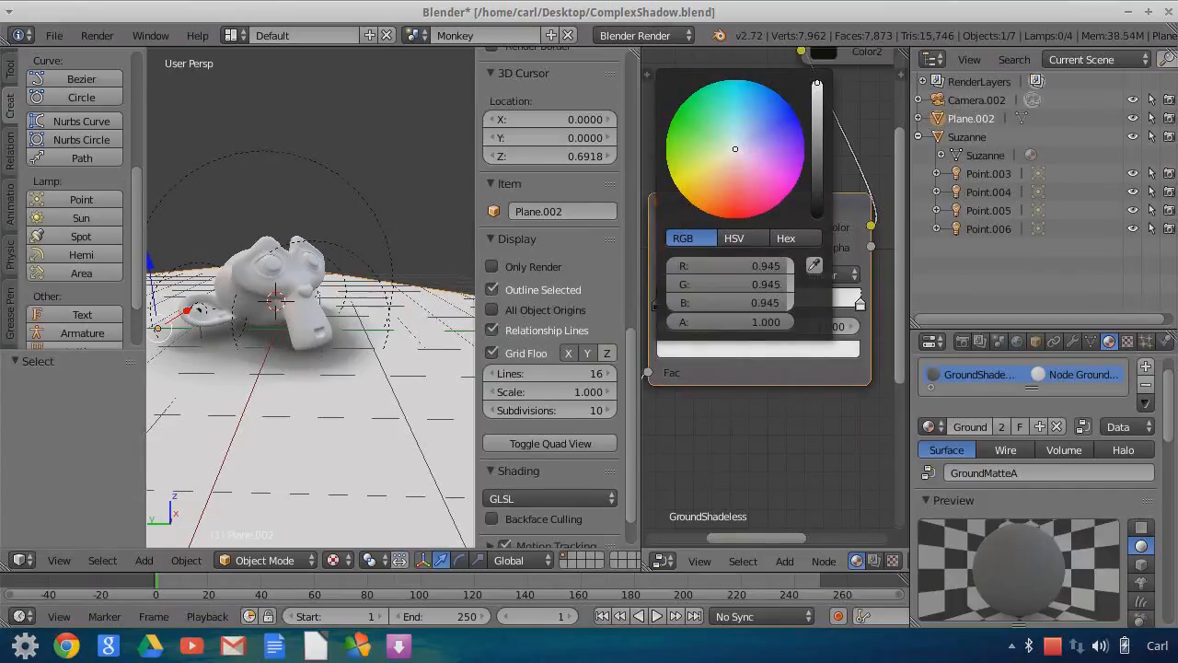
drag(818, 83, 818, 82)
- Move the ColorRamp's middle stop to position 0.714 and check the ground shadow from another side
click(733, 305)
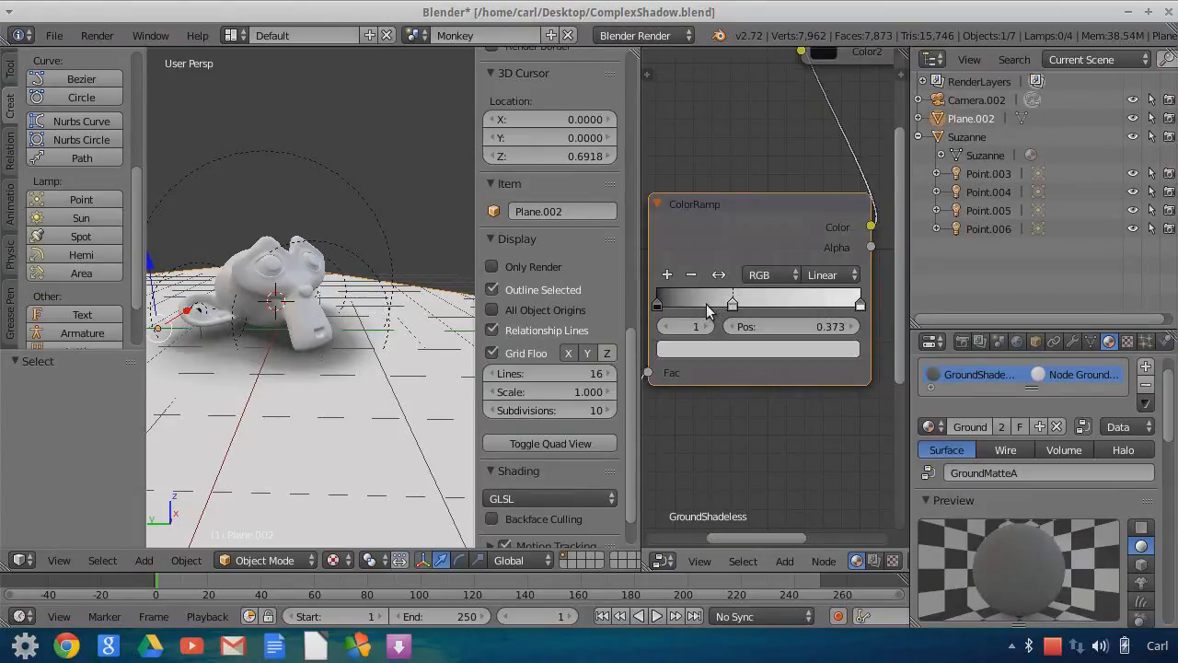
drag(706, 311, 707, 309)
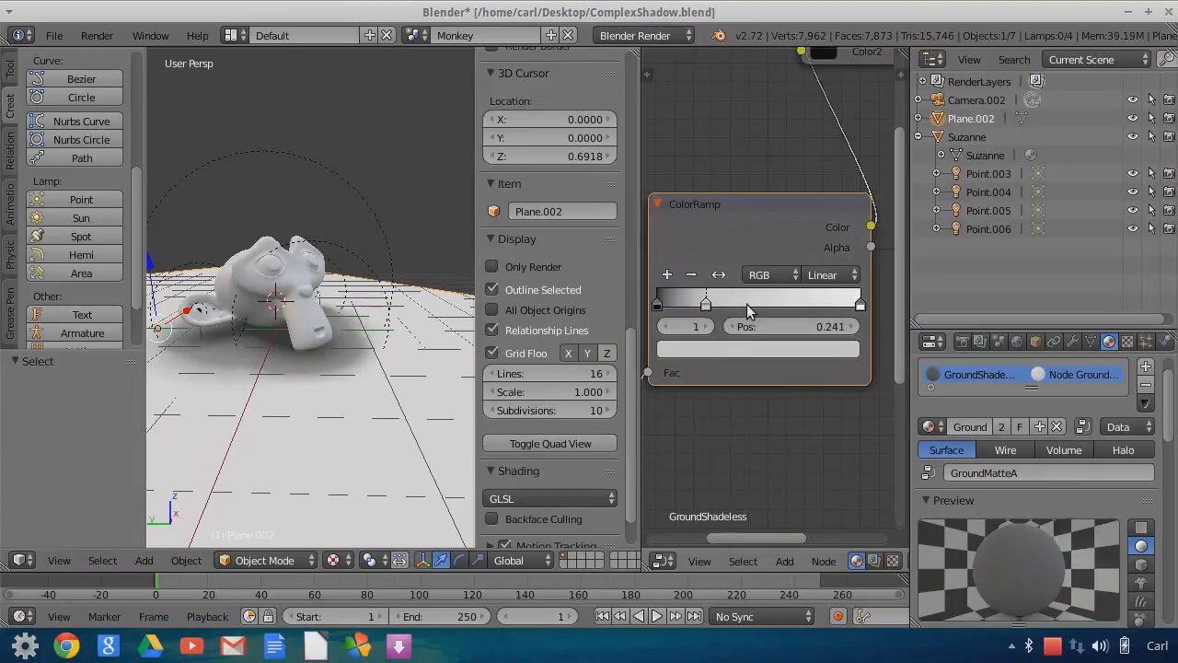
drag(790, 307, 803, 302)
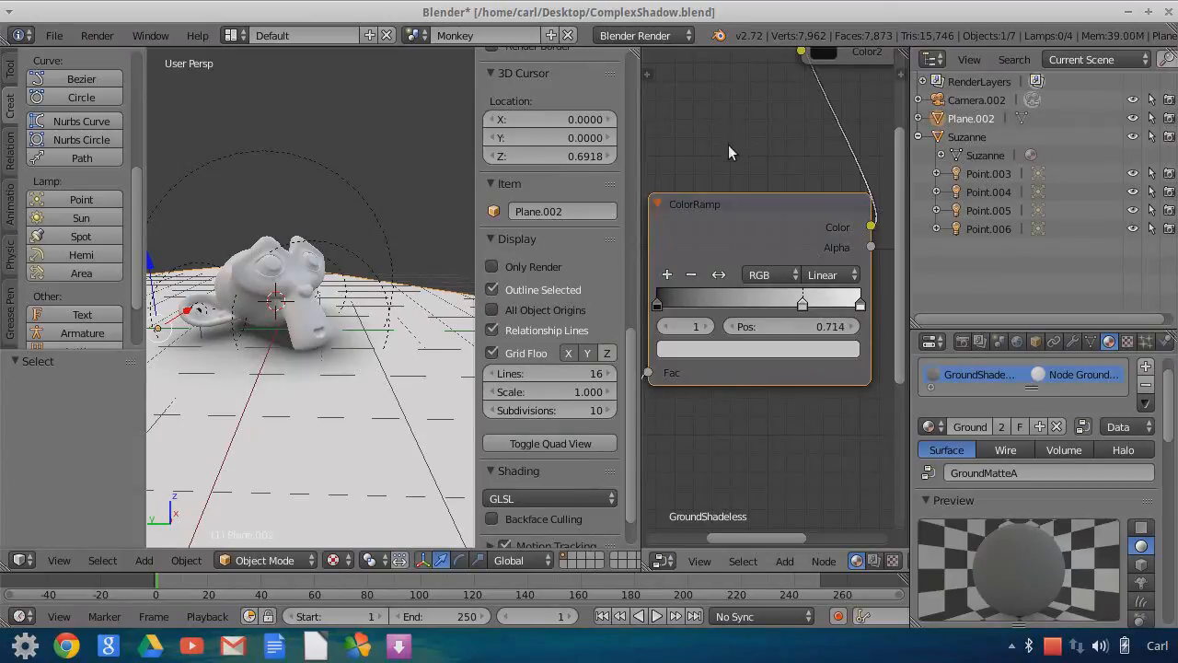
scroll(728, 144, down, 3)
scroll(318, 343, down, 2)
middle_drag(403, 350, 242, 387)
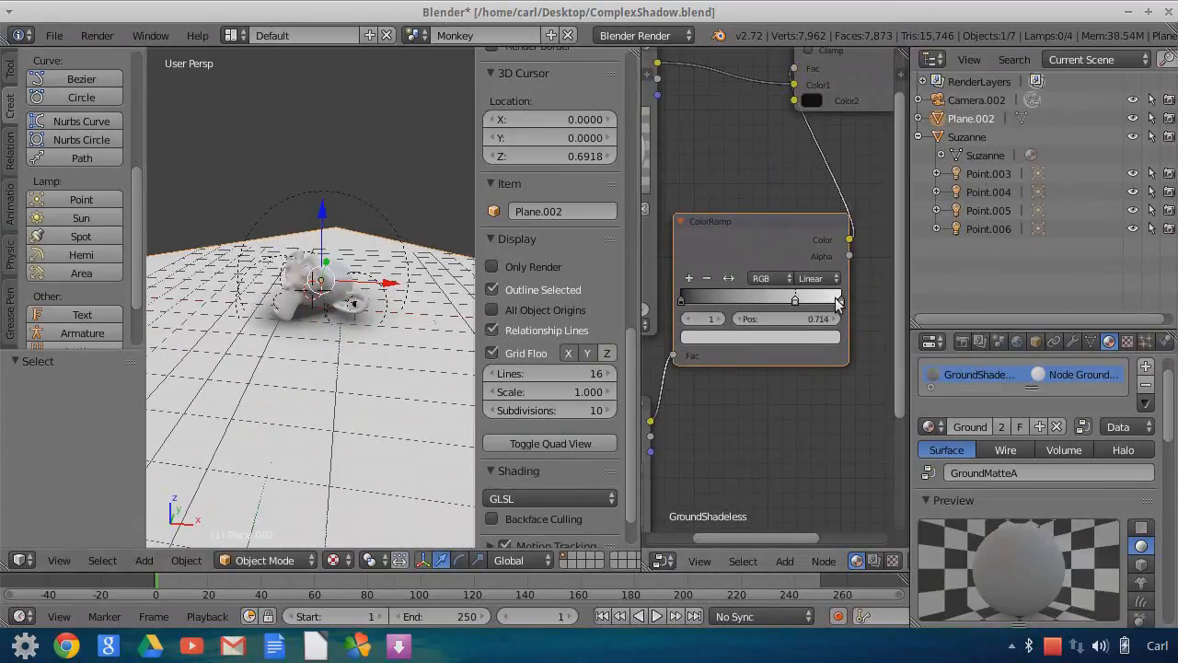
- Set the ColorRamp's end stop color to an RGB value of 0.989
scroll(767, 291, up, 2)
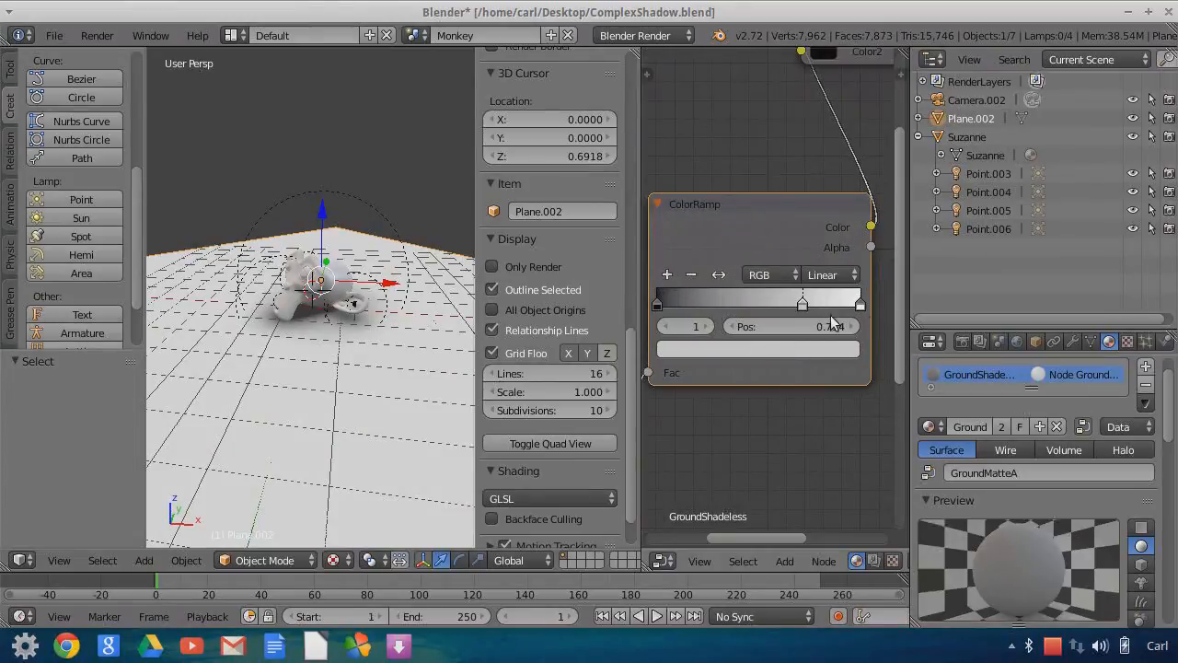
click(860, 304)
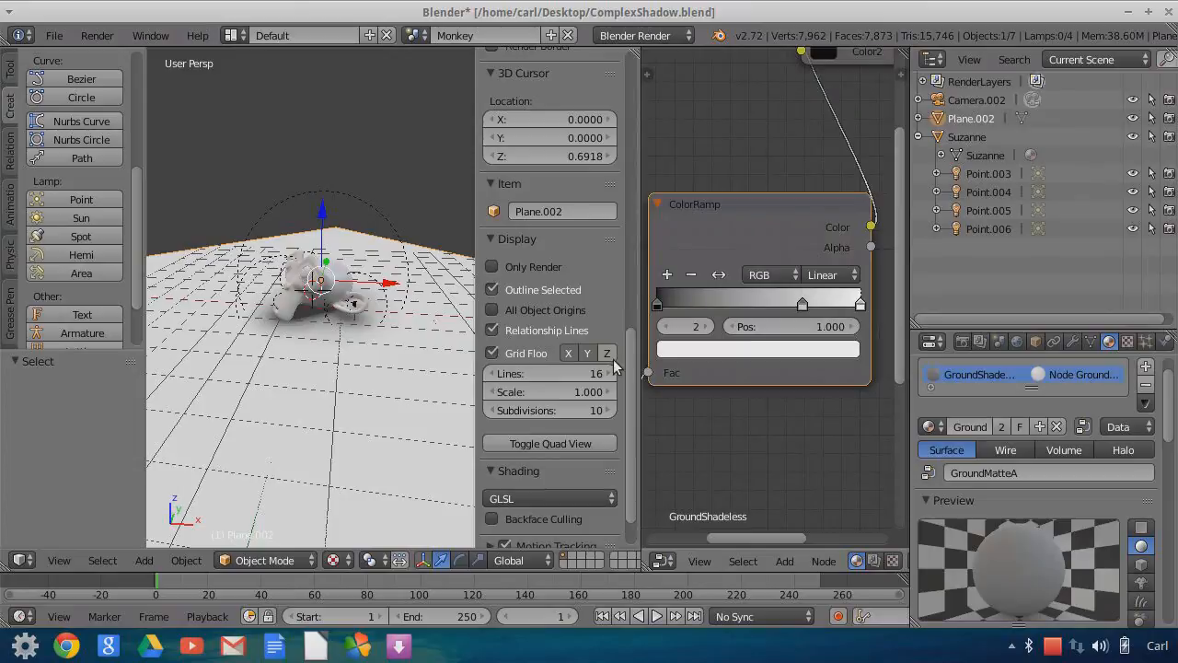
click(736, 349)
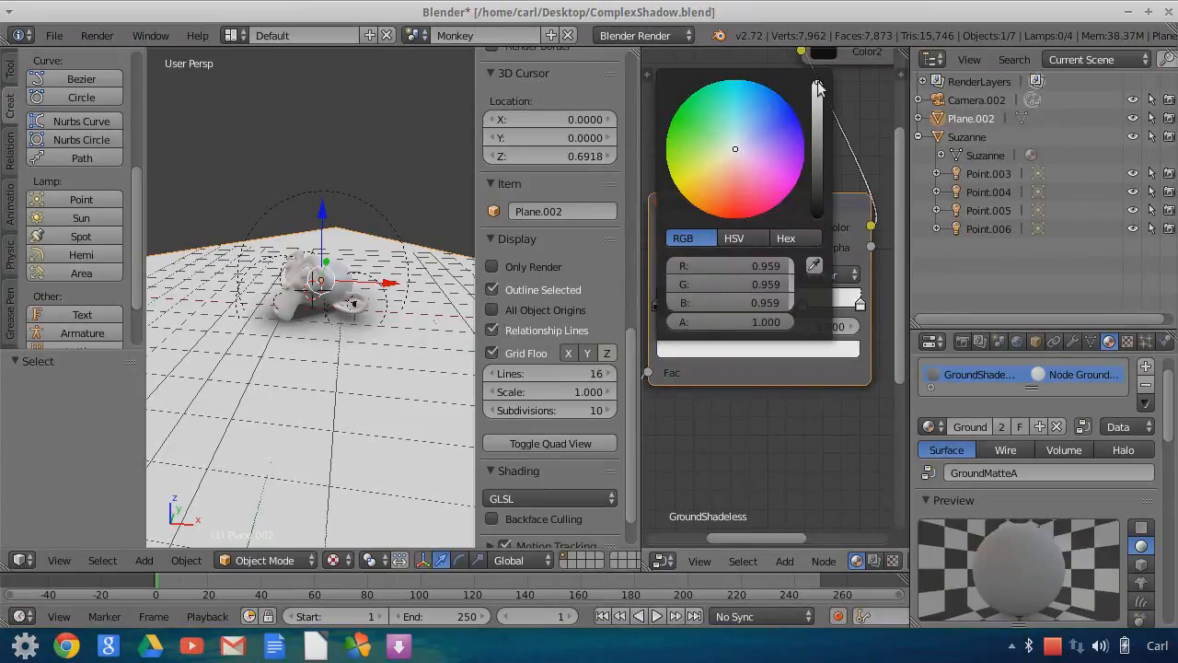
drag(818, 82, 817, 80)
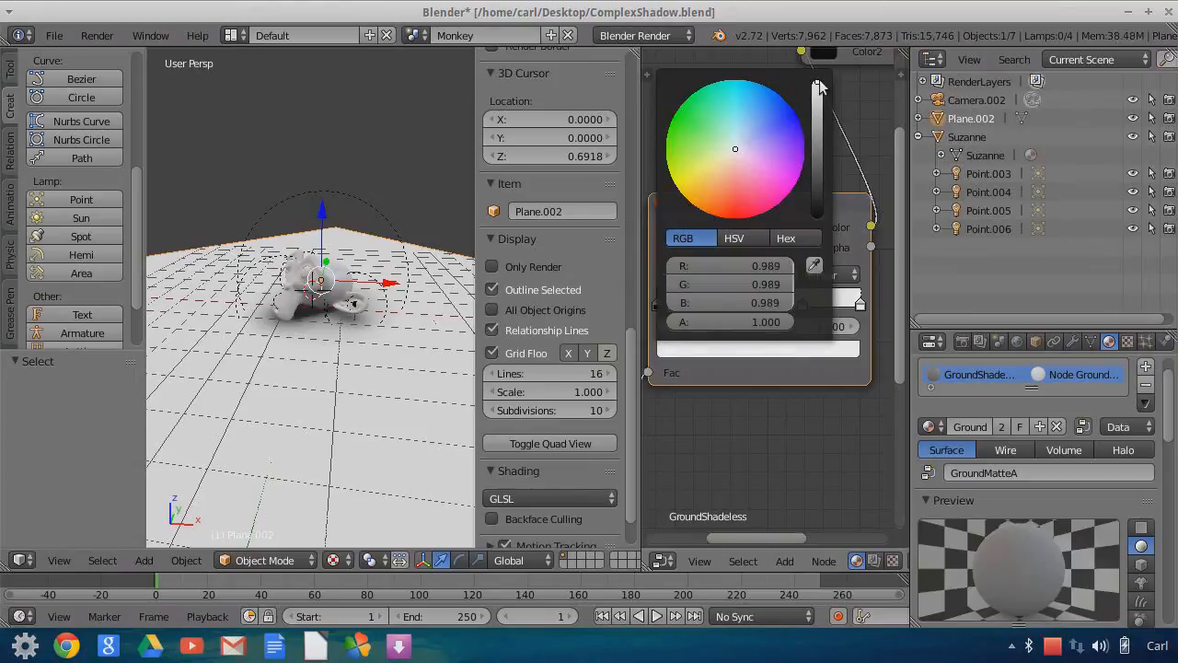
- Turn on Only Render display in the 3D view and inspect Suzanne's ground shadow from several angles
scroll(721, 446, down, 1)
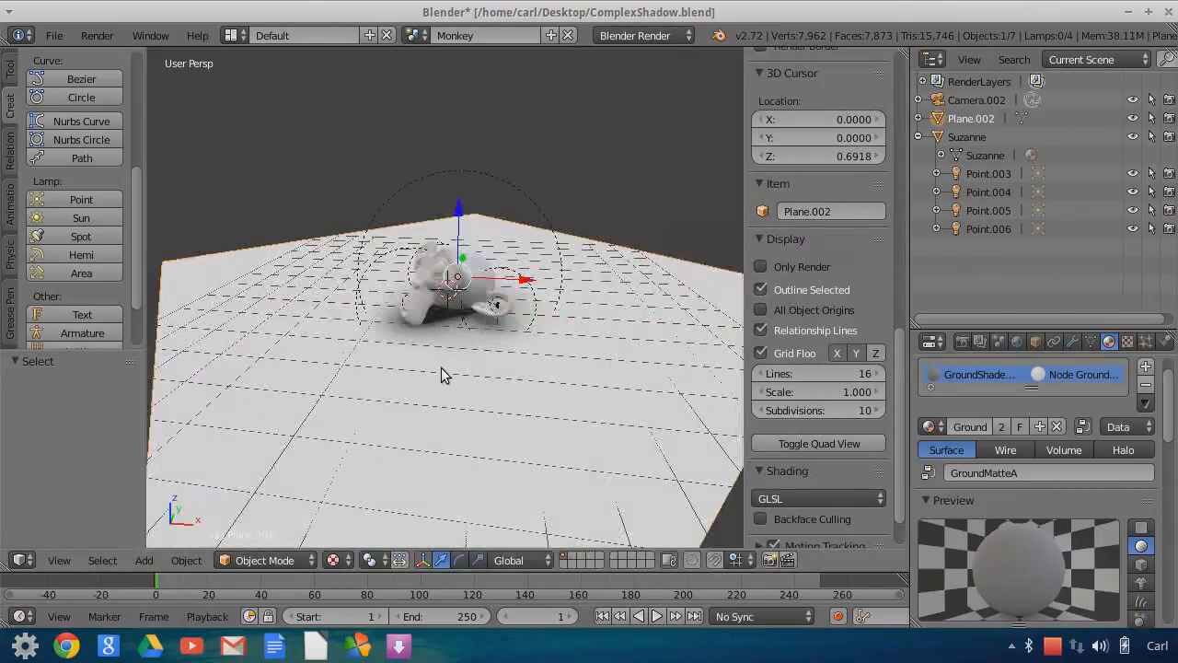
middle_drag(441, 368, 456, 402)
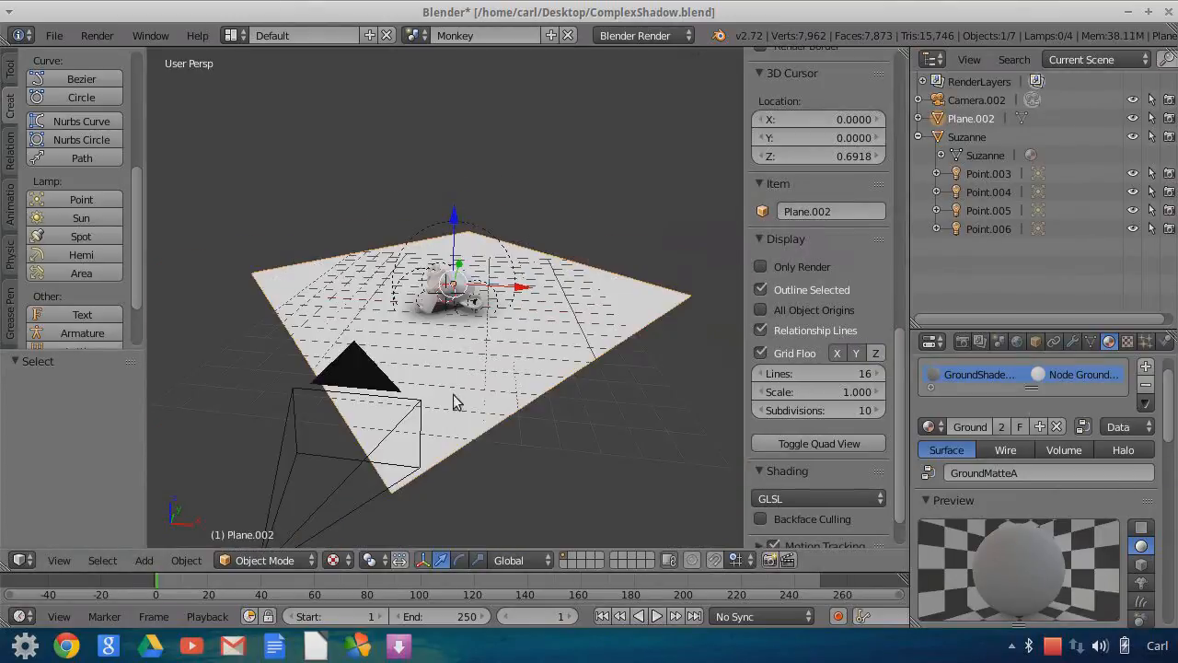
click(761, 266)
middle_drag(428, 329, 626, 308)
scroll(488, 401, up, 4)
middle_drag(489, 402, 281, 394)
middle_drag(424, 306, 497, 356)
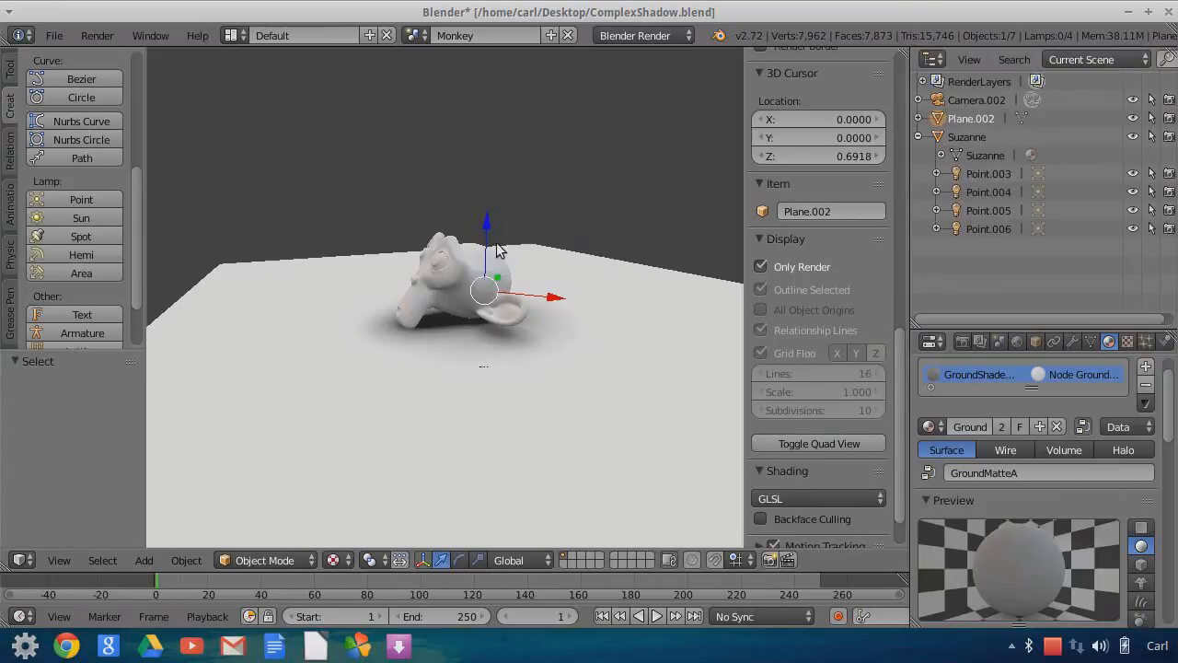
- Raise Suzanne about 0.21 along the Z axis and check the ground shadow from a closer, rotated view
right_click(463, 234)
key(g)
key(z)
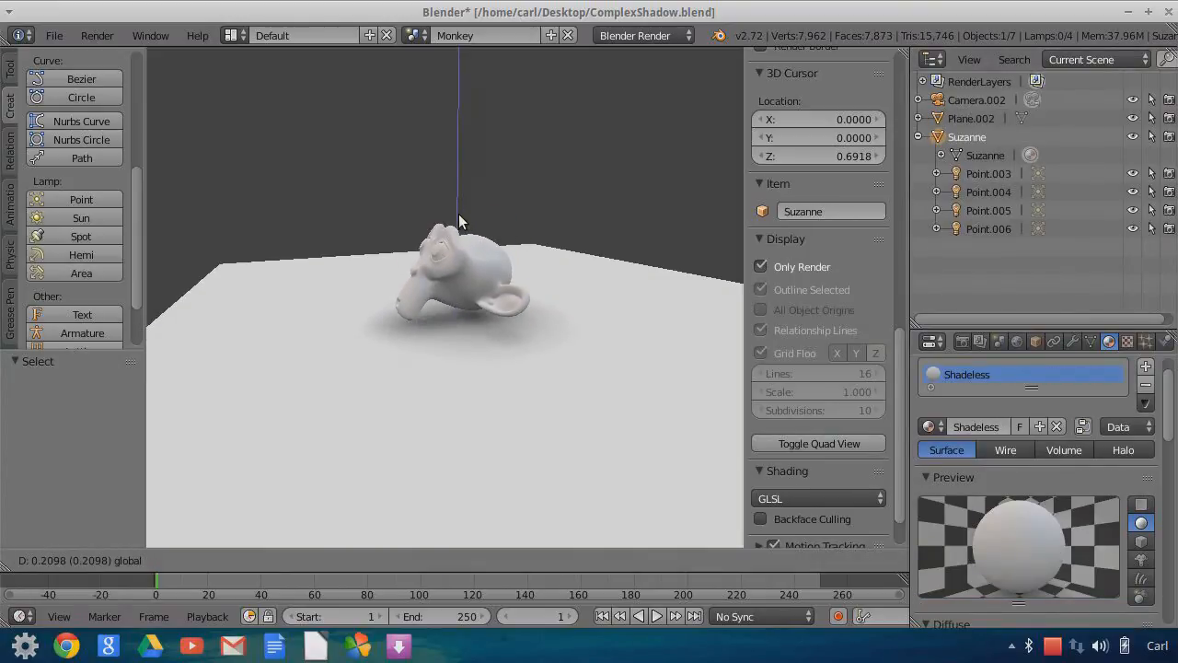
click(458, 221)
middle_drag(545, 392, 466, 376)
scroll(503, 390, up, 3)
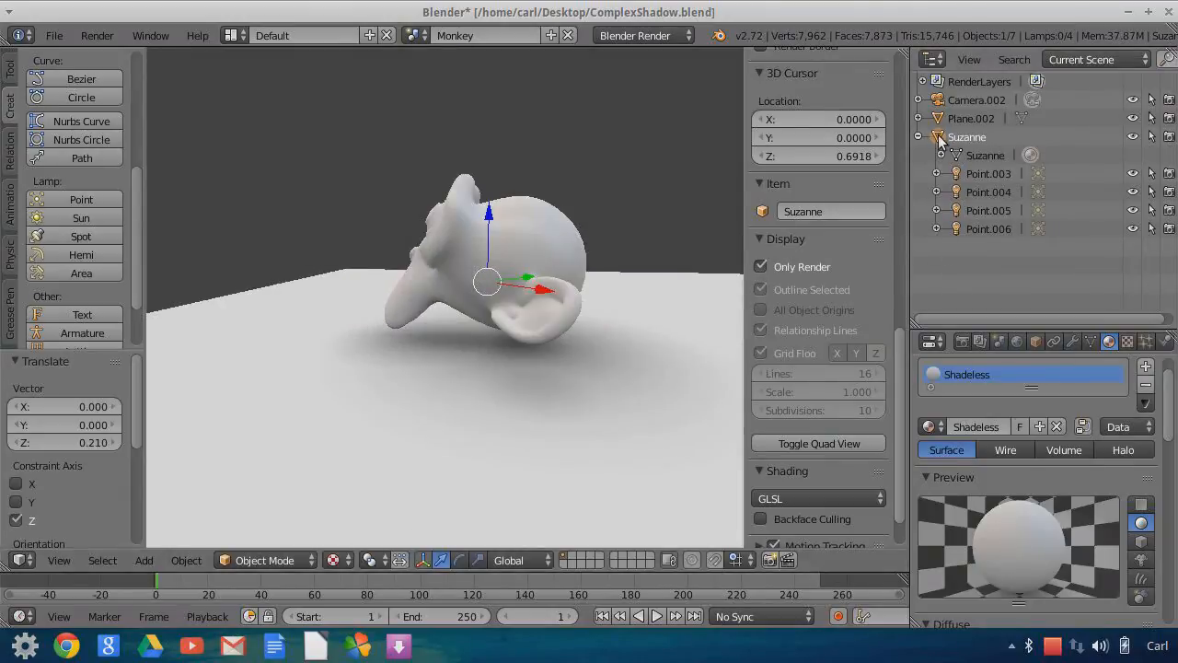
- Enable shader nodes for Suzanne's Shadeless material and split the 3D view to open a Node Editor beside it
drag(808, 339, 649, 345)
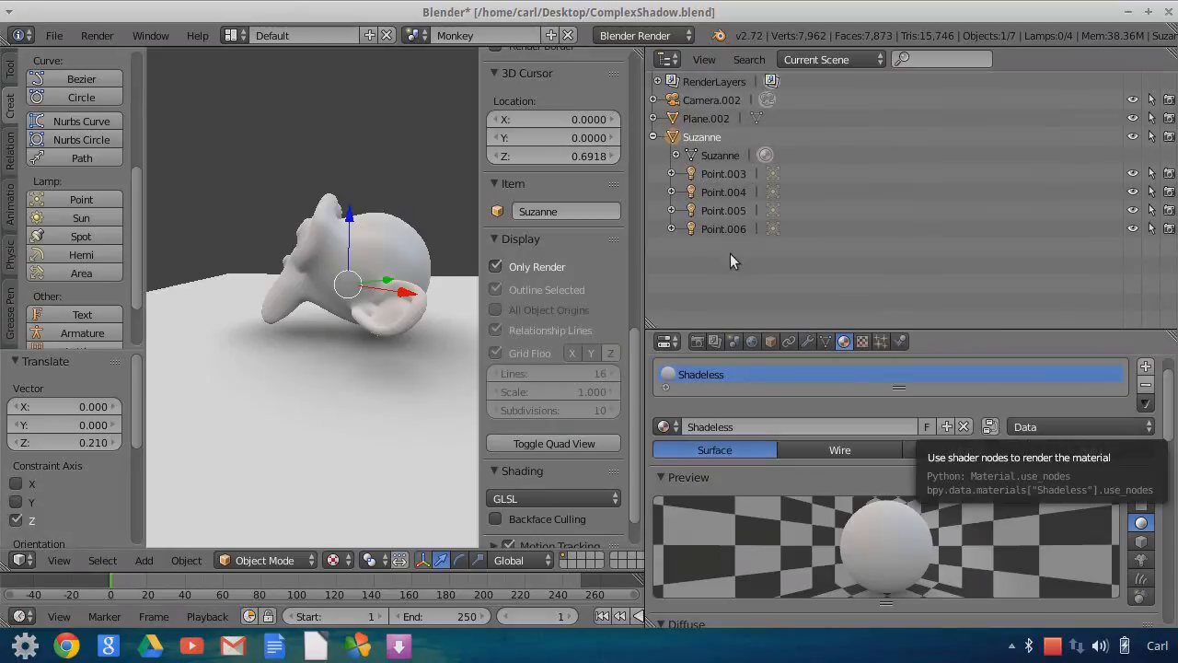
drag(653, 83, 983, 92)
drag(736, 93, 534, 118)
click(560, 561)
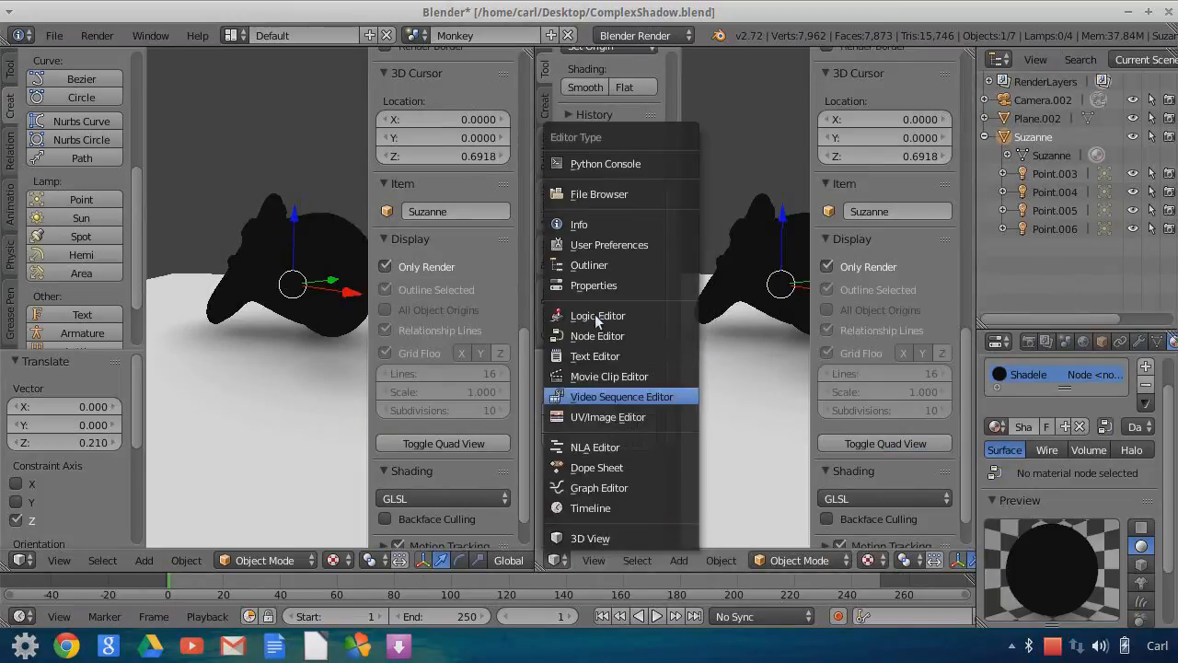
click(589, 332)
scroll(705, 419, up, 4)
scroll(737, 398, up, 1)
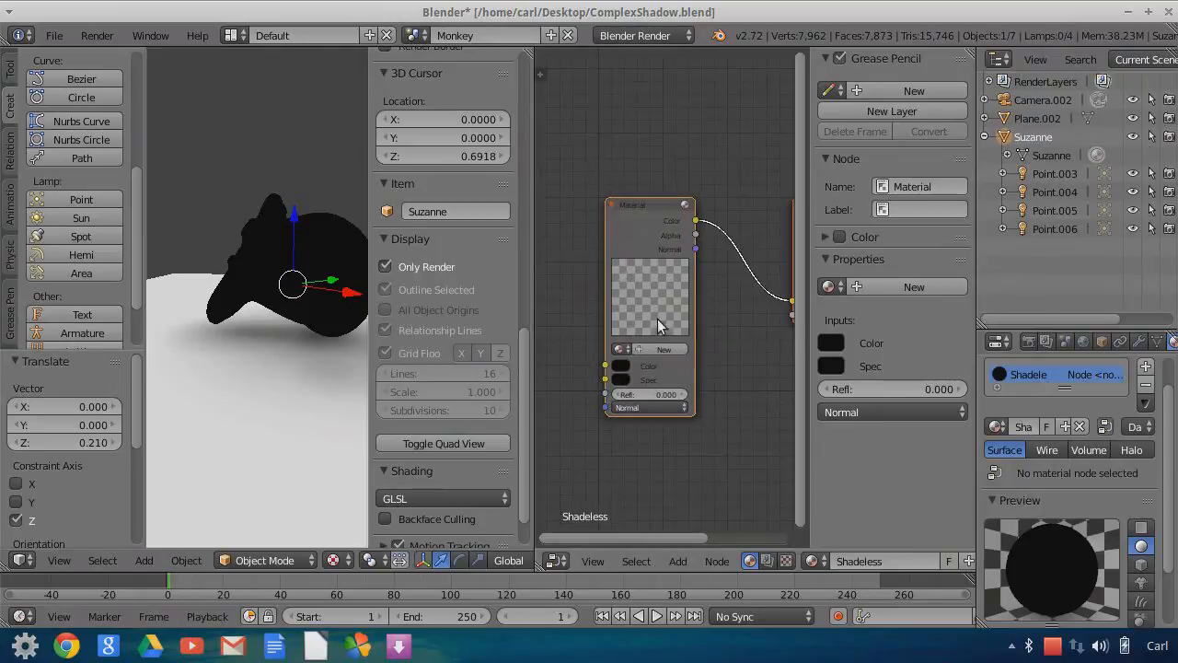
- Assign the existing Shadeless material to the Material node in Suzanne's node tree
drag(978, 421, 915, 420)
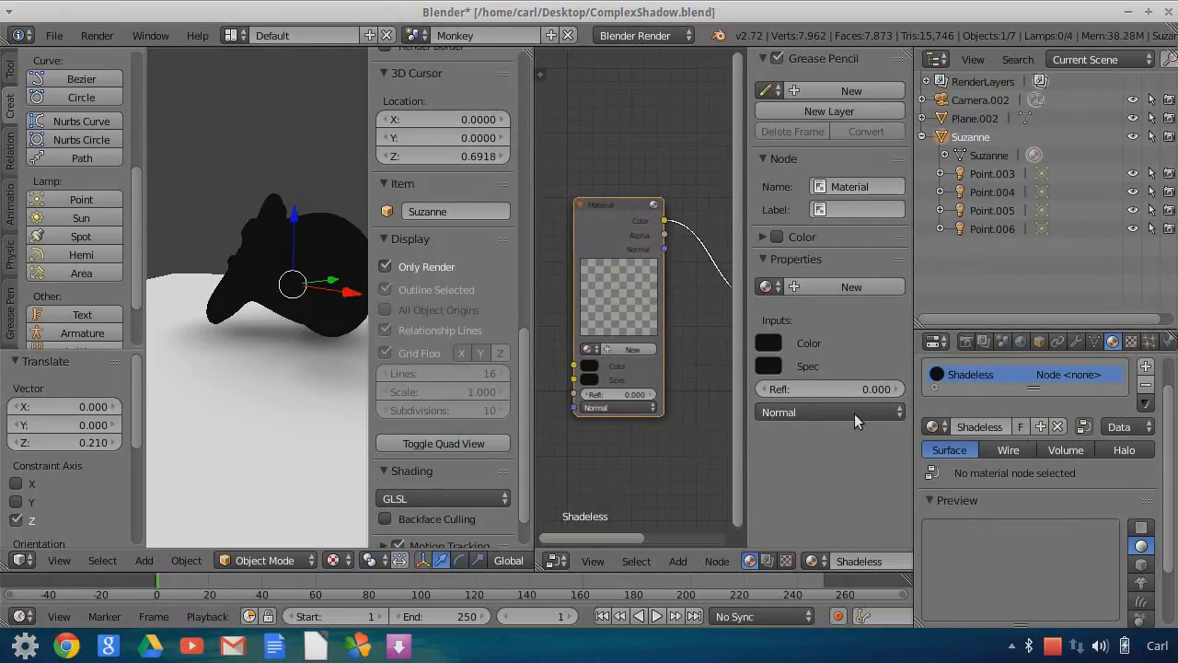
click(590, 349)
scroll(672, 445, down, 6)
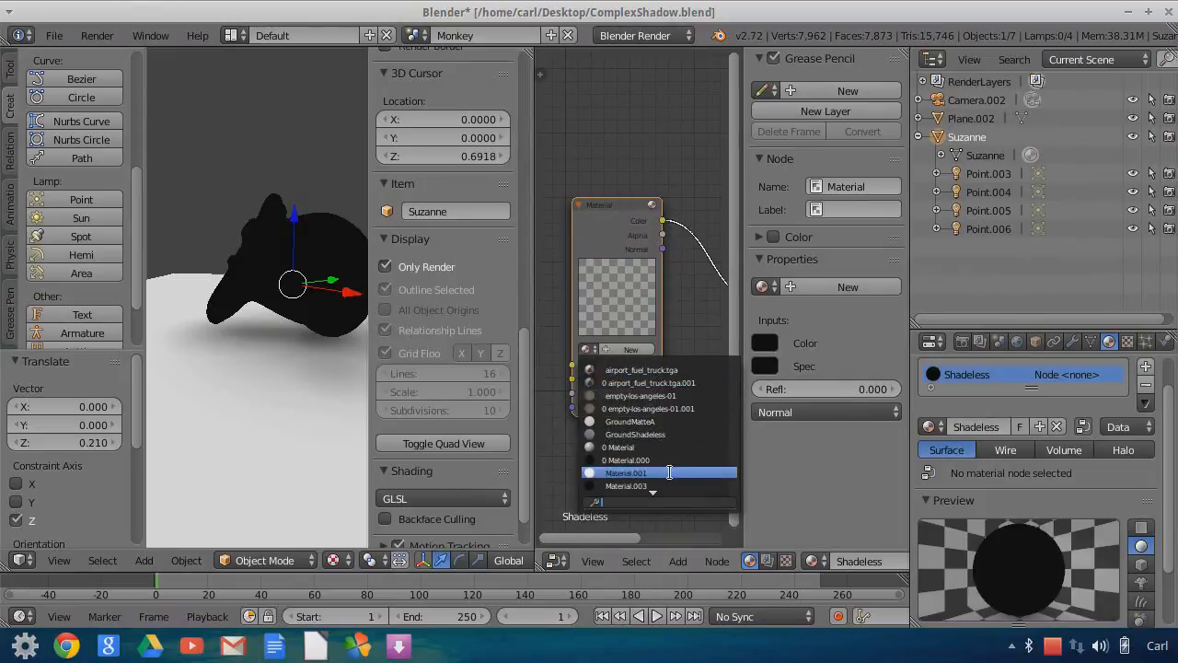
scroll(670, 471, down, 1)
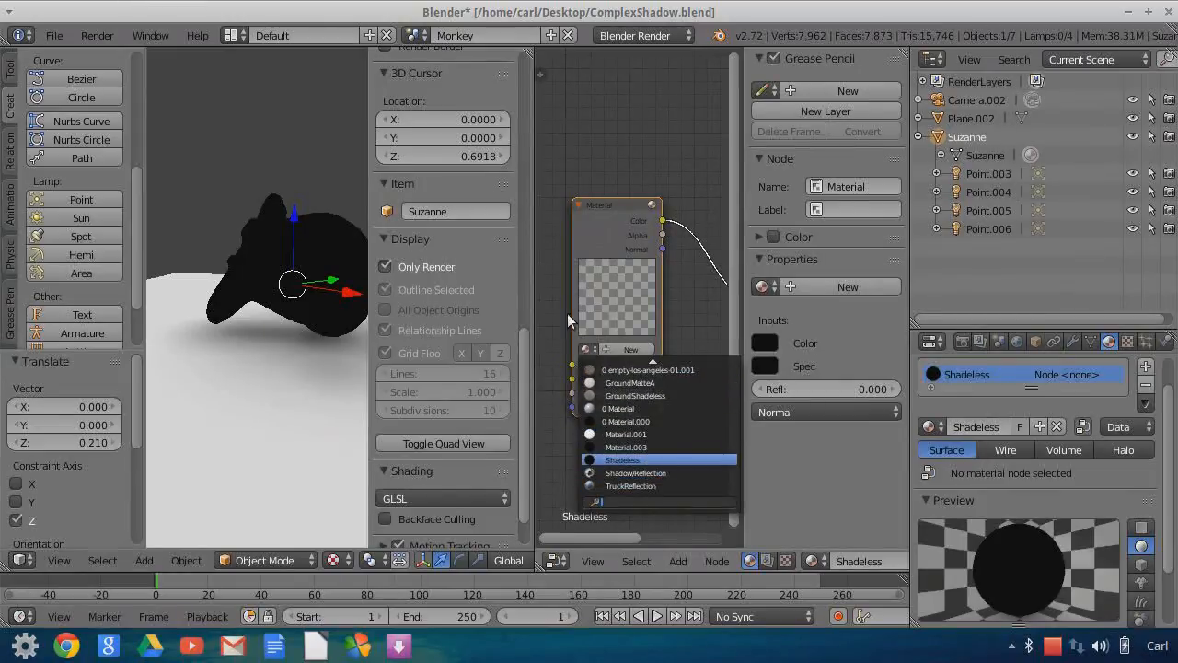
key(Return)
- Add a Geometry node and link its Vertex Color output to the Output node's Color input
middle_drag(677, 323, 606, 315)
click(678, 561)
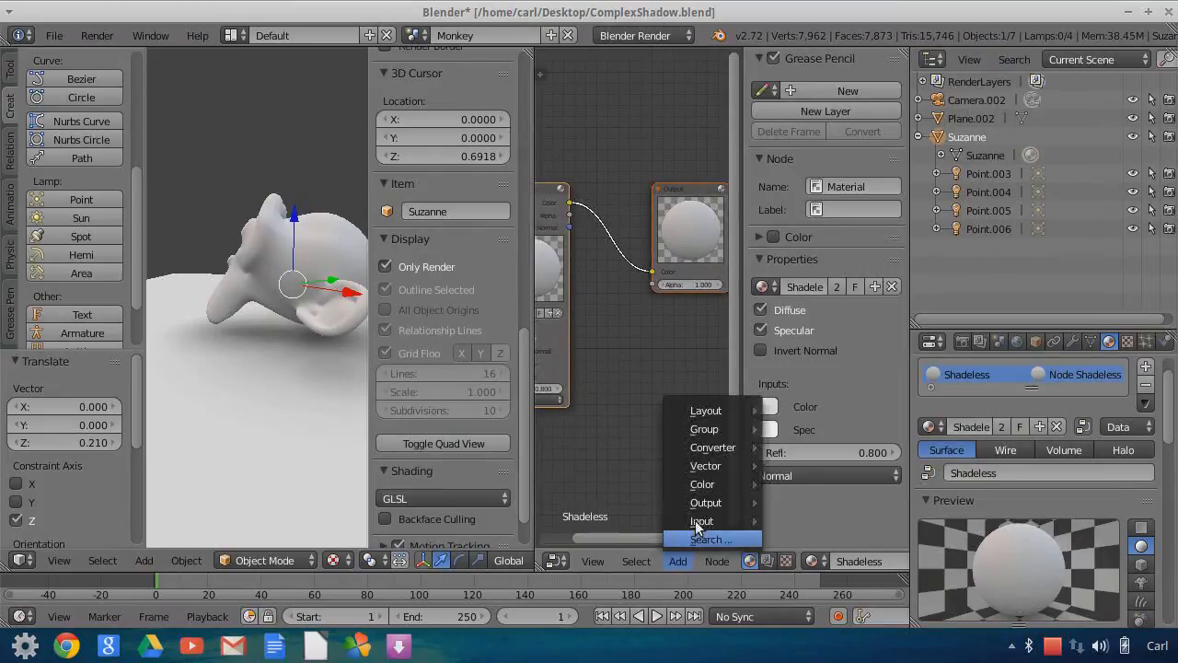
mouse_move(699, 521)
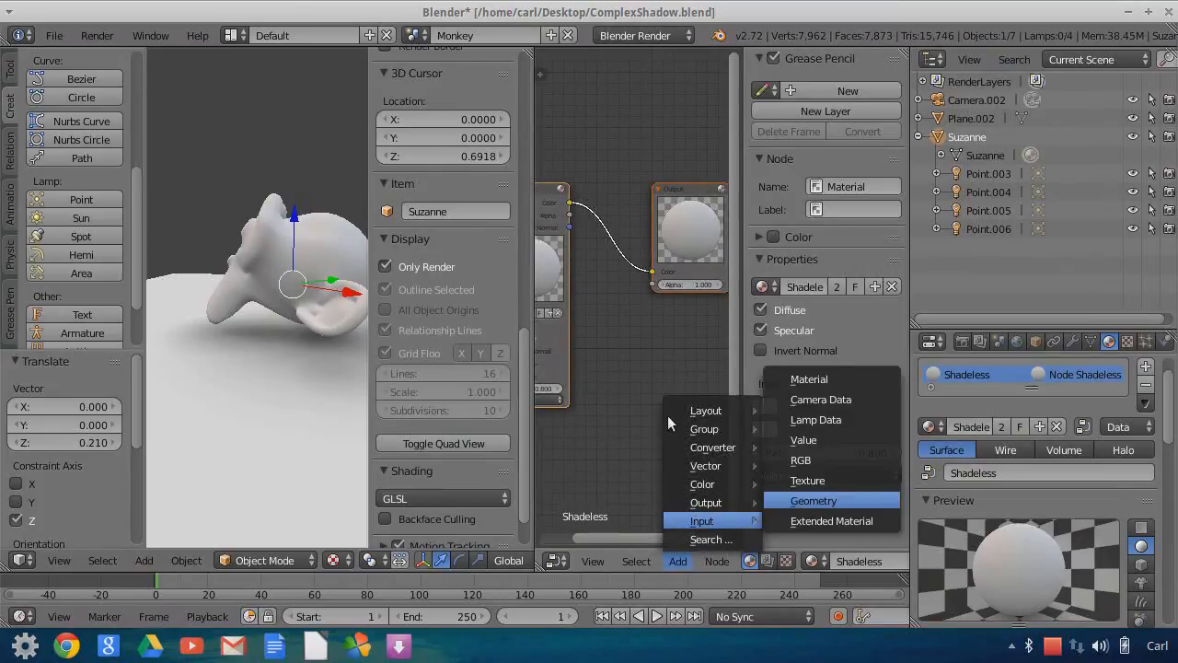
key(Return)
click(582, 310)
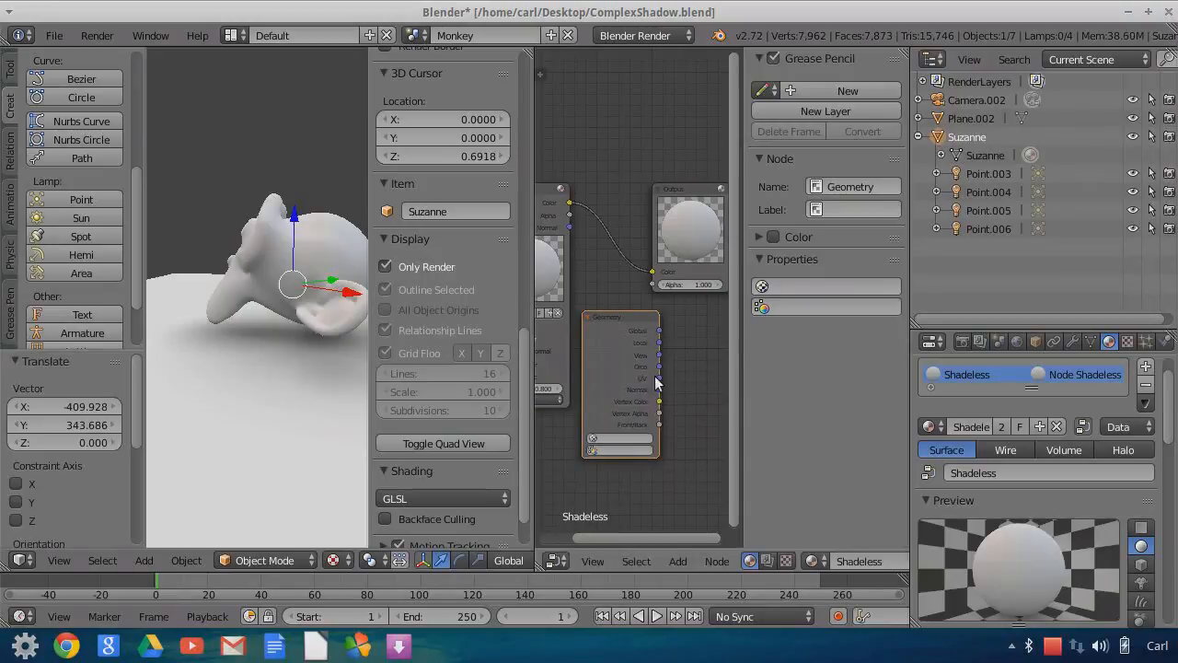
drag(659, 402, 650, 276)
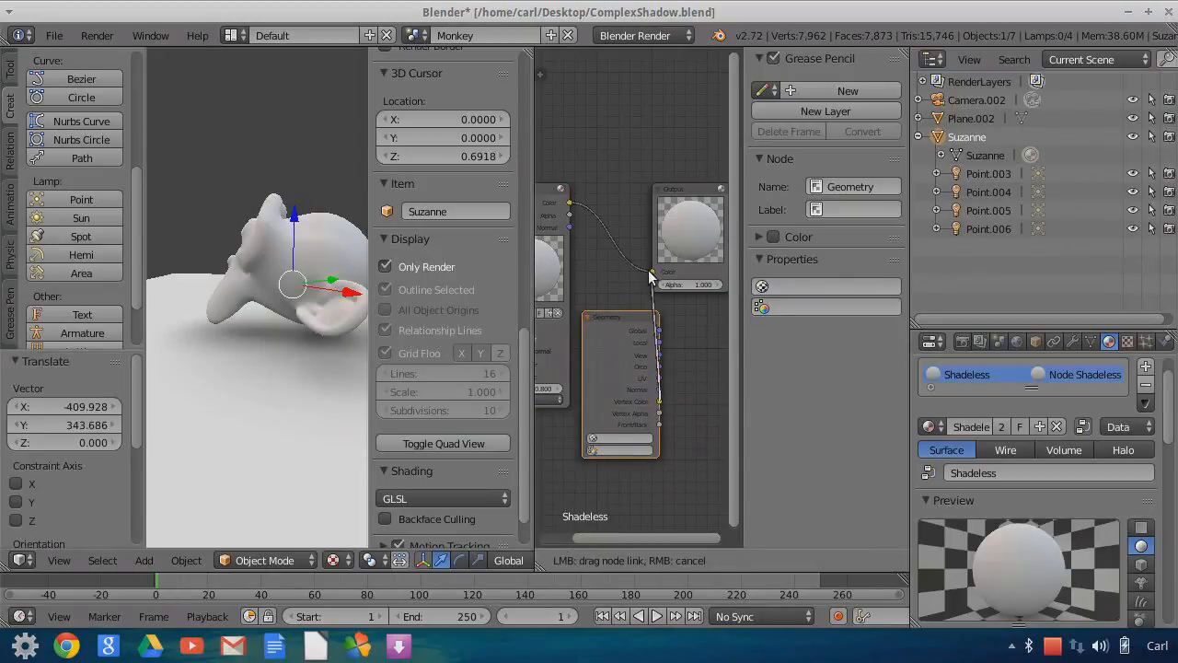
- Widen the 3D view and switch Suzanne to Vertex Paint mode
drag(525, 207, 527, 205)
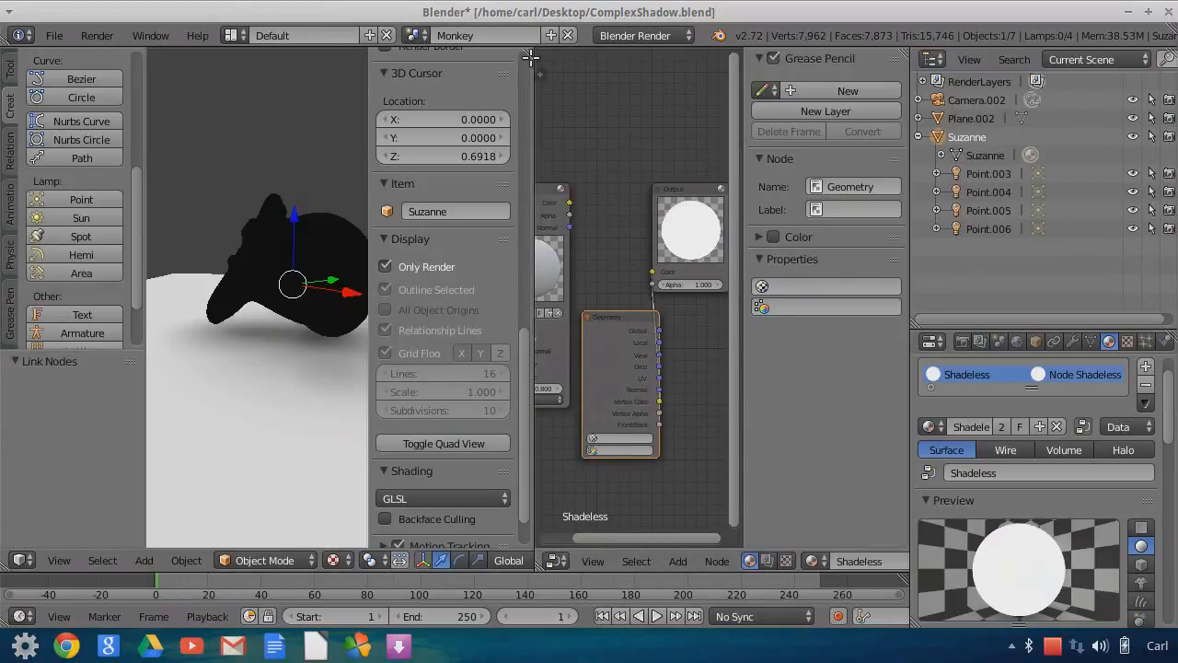
drag(534, 111, 668, 111)
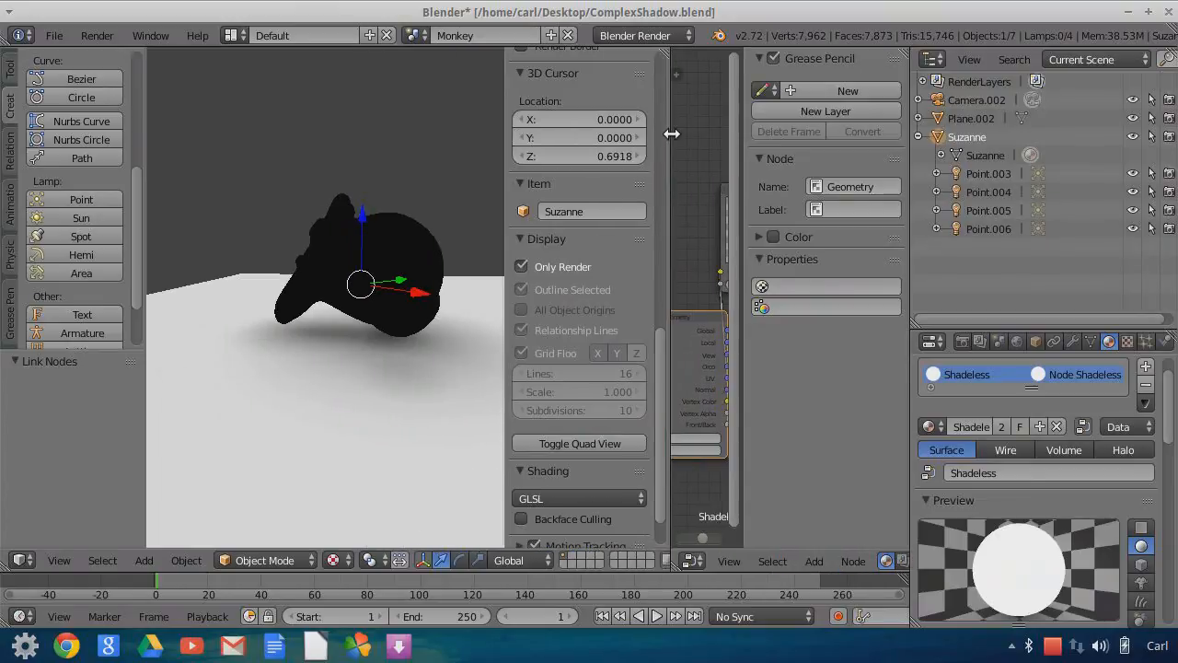
scroll(317, 408, up, 1)
scroll(317, 416, down, 2)
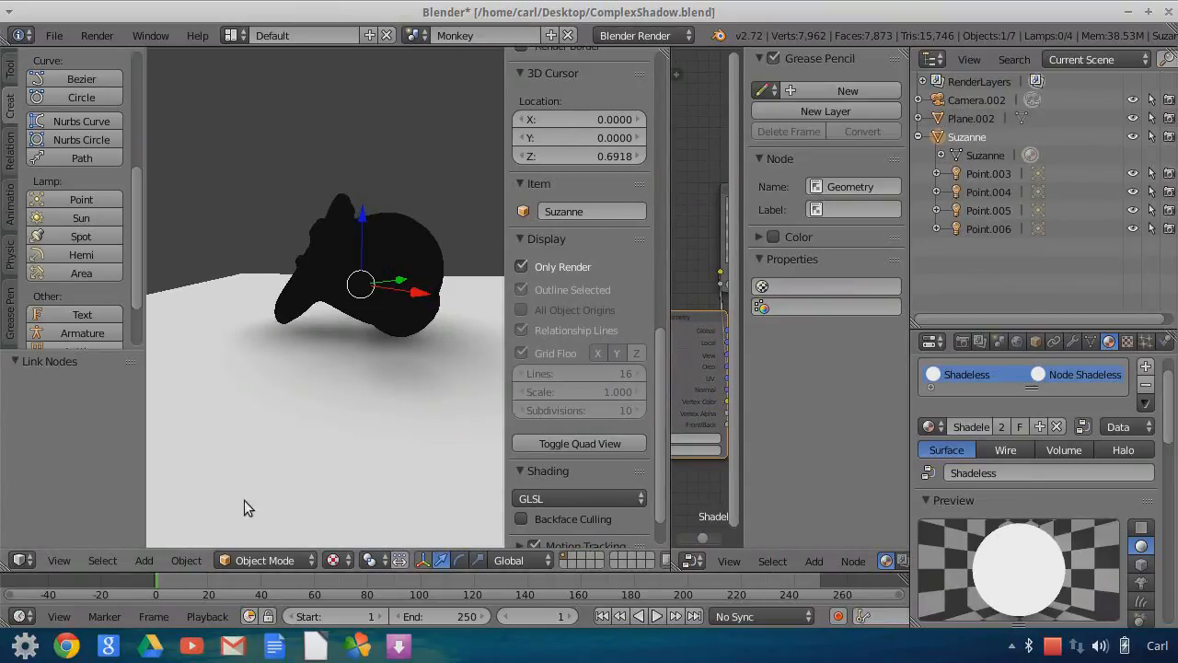
click(270, 559)
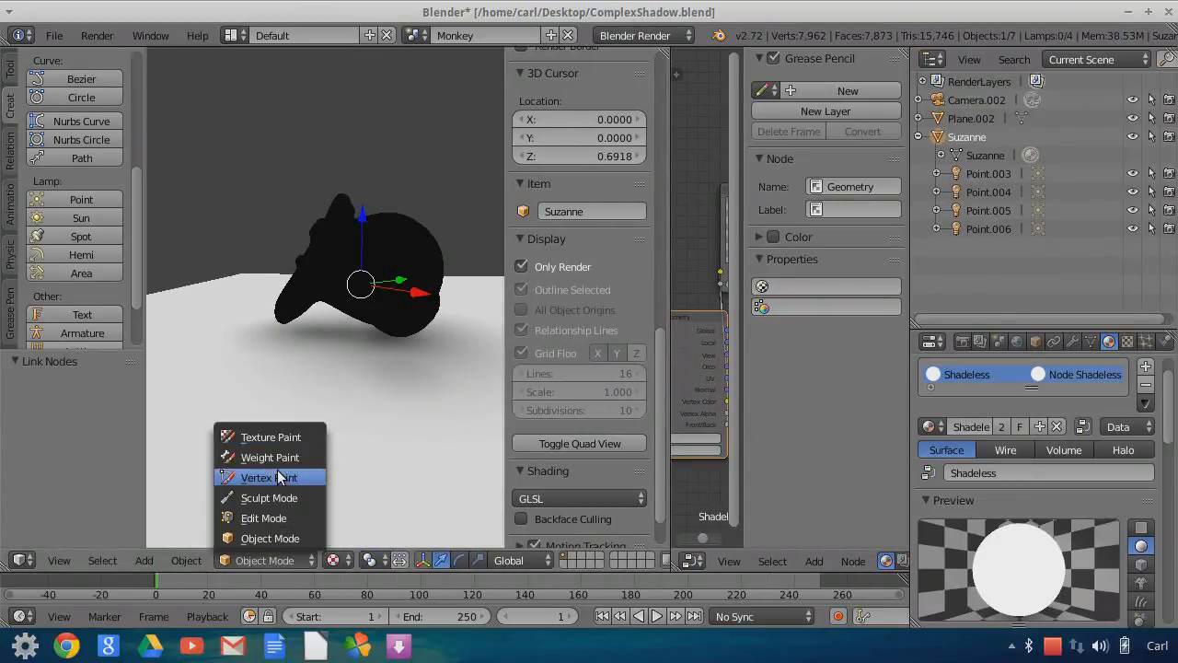
click(262, 477)
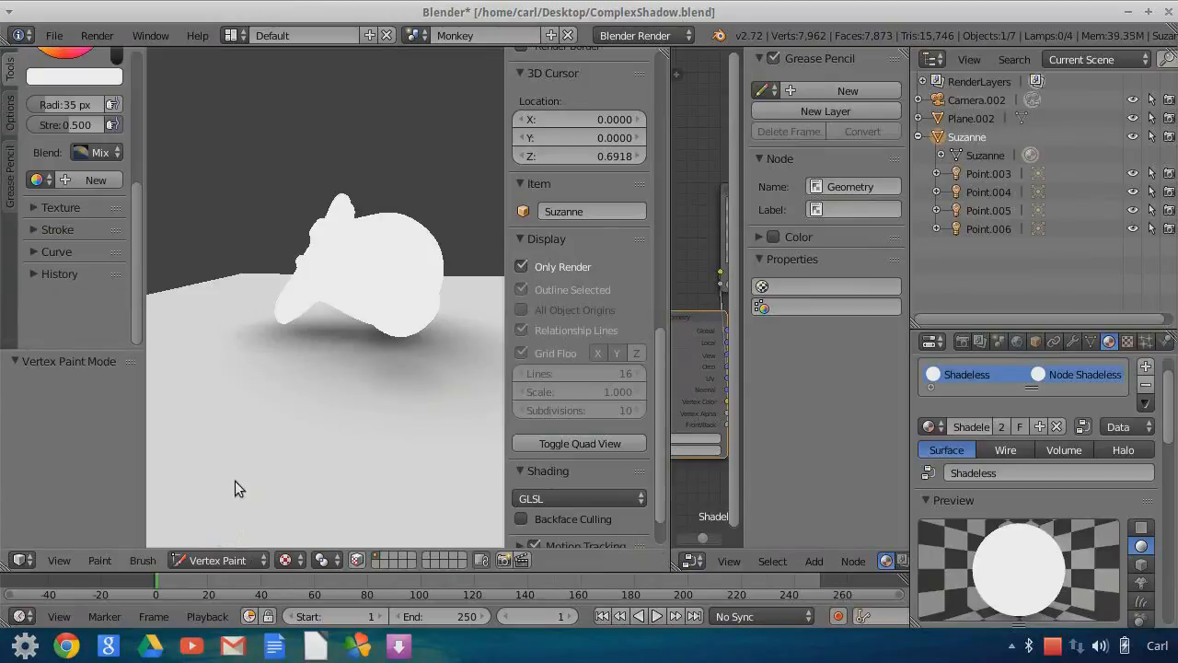
- Apply Dirty Vertex Colors to Suzanne twice, inspecting the crevice shading from different angles between passes
click(99, 561)
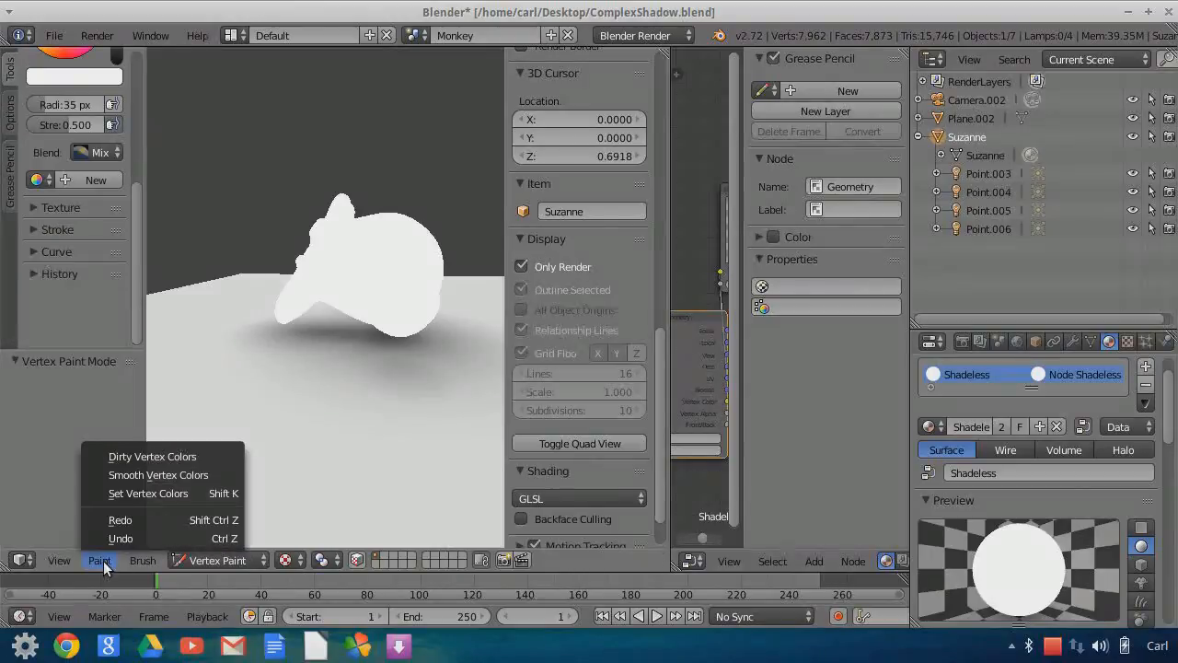
click(129, 455)
middle_drag(364, 326, 300, 353)
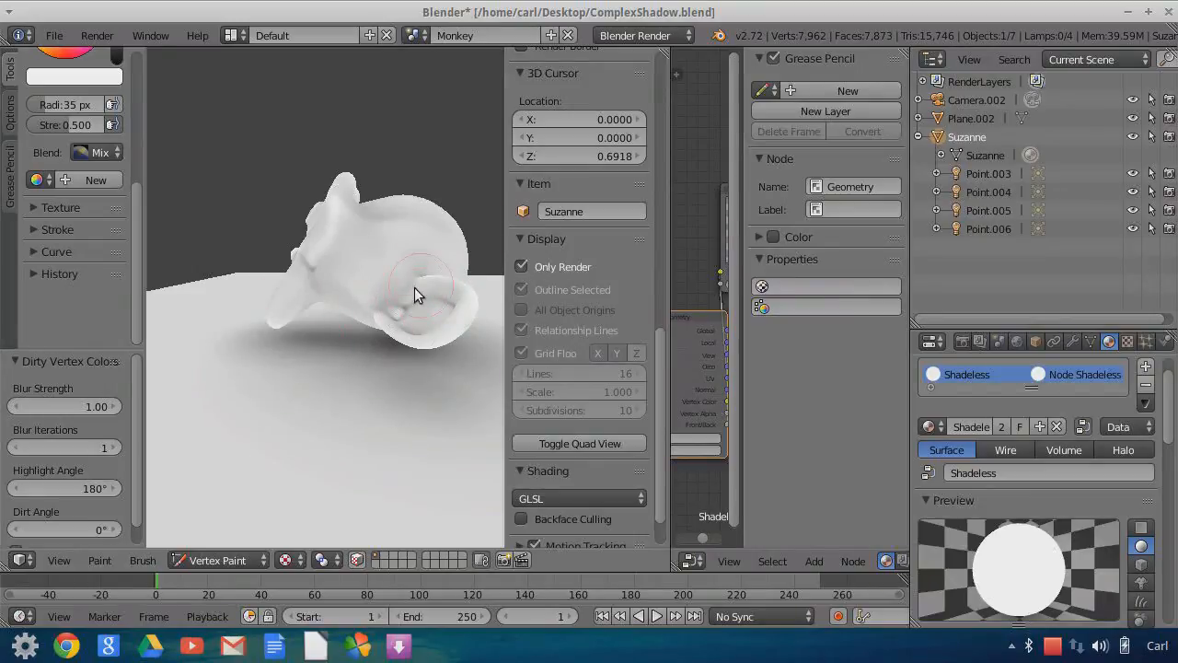
scroll(400, 323, down, 1)
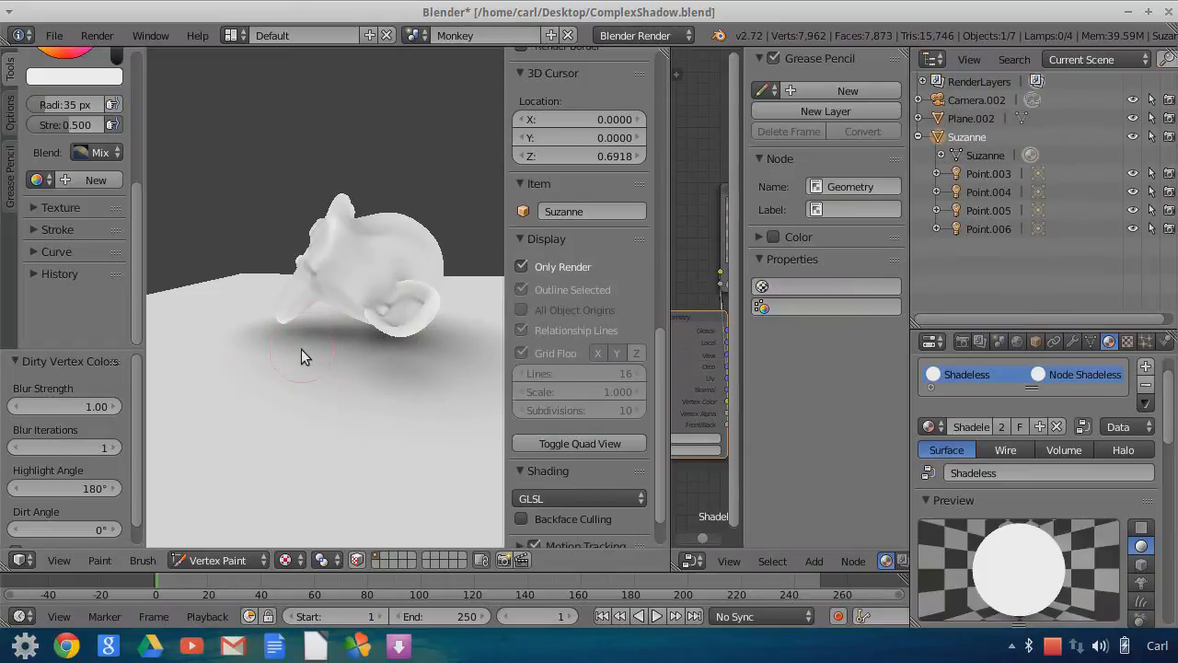
middle_drag(310, 344, 381, 277)
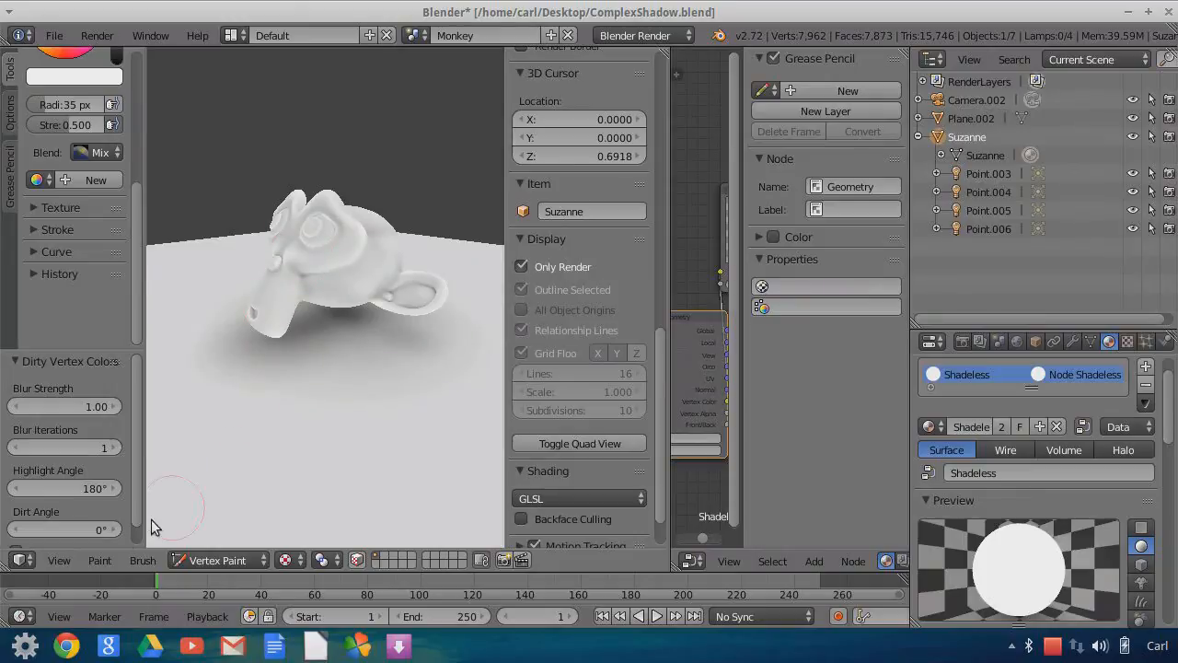
click(100, 560)
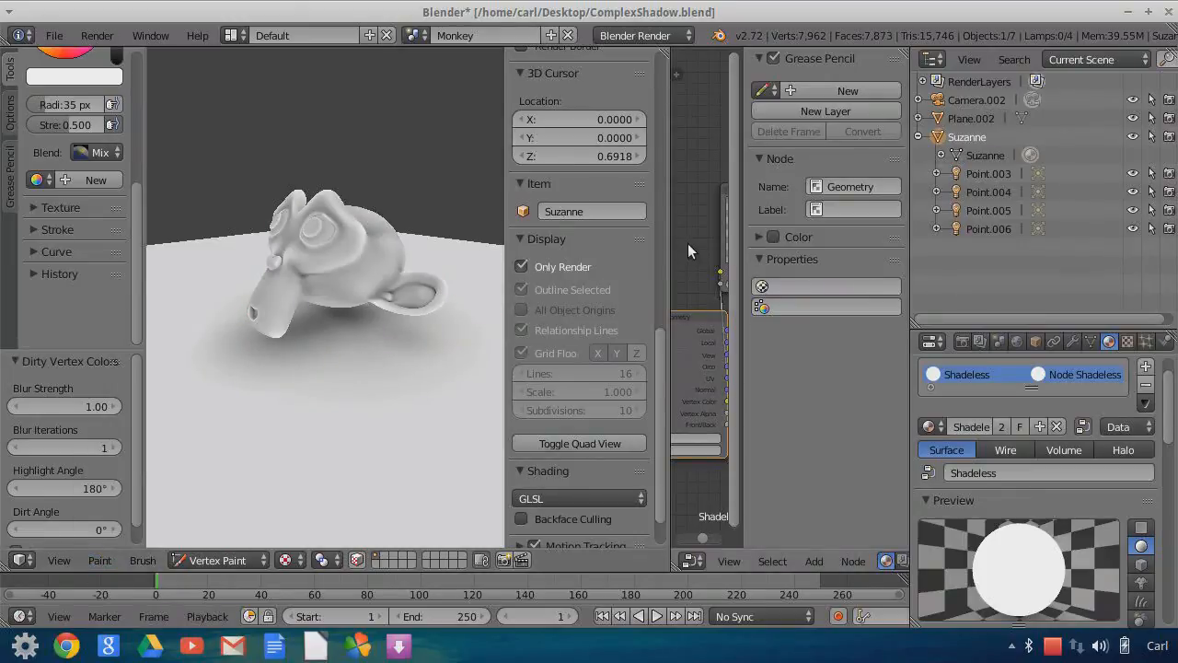
- Enlarge the Node Editor and move the Output node away from the Geometry node to make room between them
drag(671, 238, 311, 237)
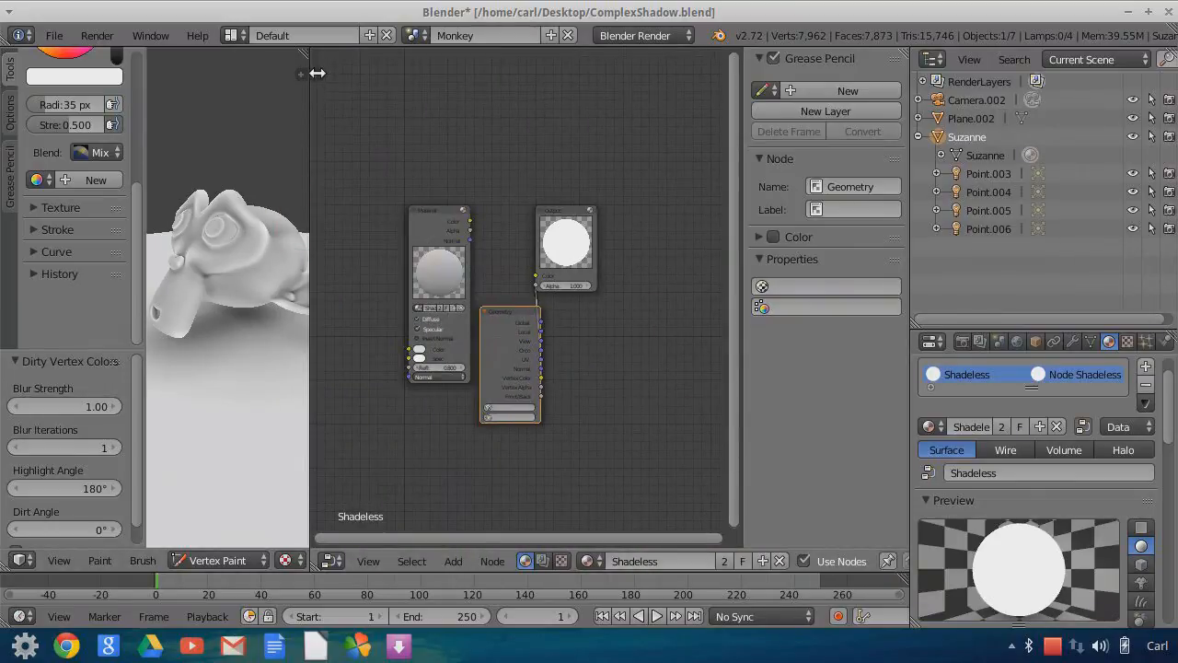
key(t)
drag(458, 142, 310, 134)
key(n)
drag(311, 179, 447, 186)
scroll(626, 443, up, 4)
middle_drag(646, 408, 676, 305)
scroll(664, 313, down, 4)
drag(574, 254, 697, 245)
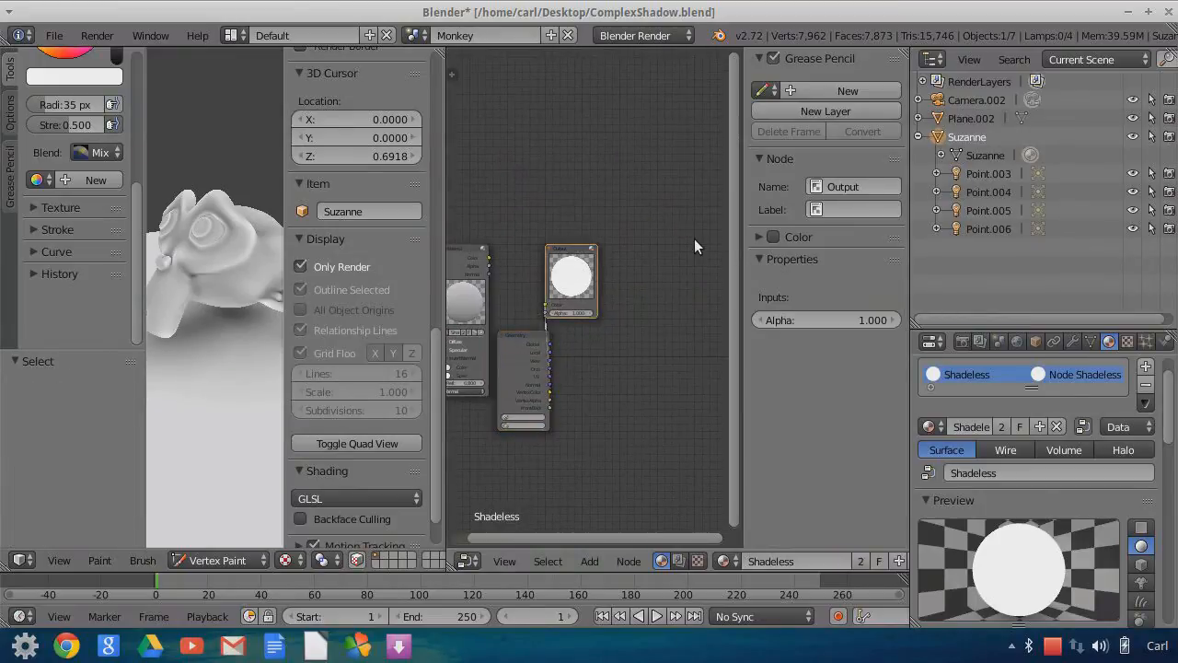
click(591, 561)
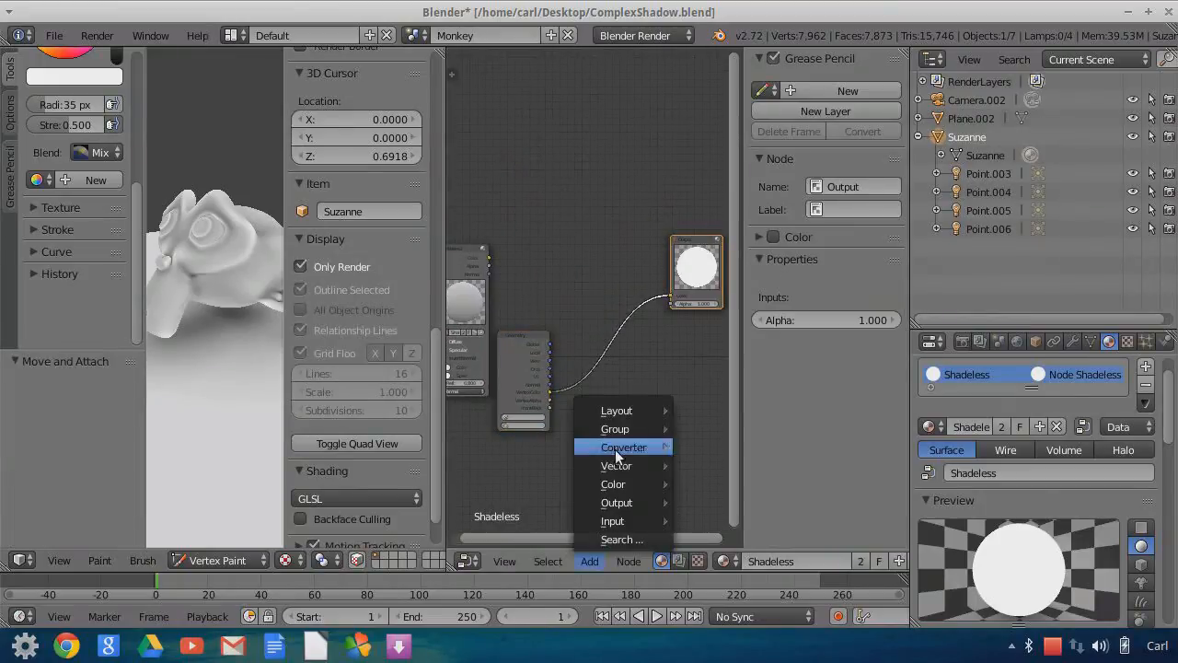
mouse_move(623, 448)
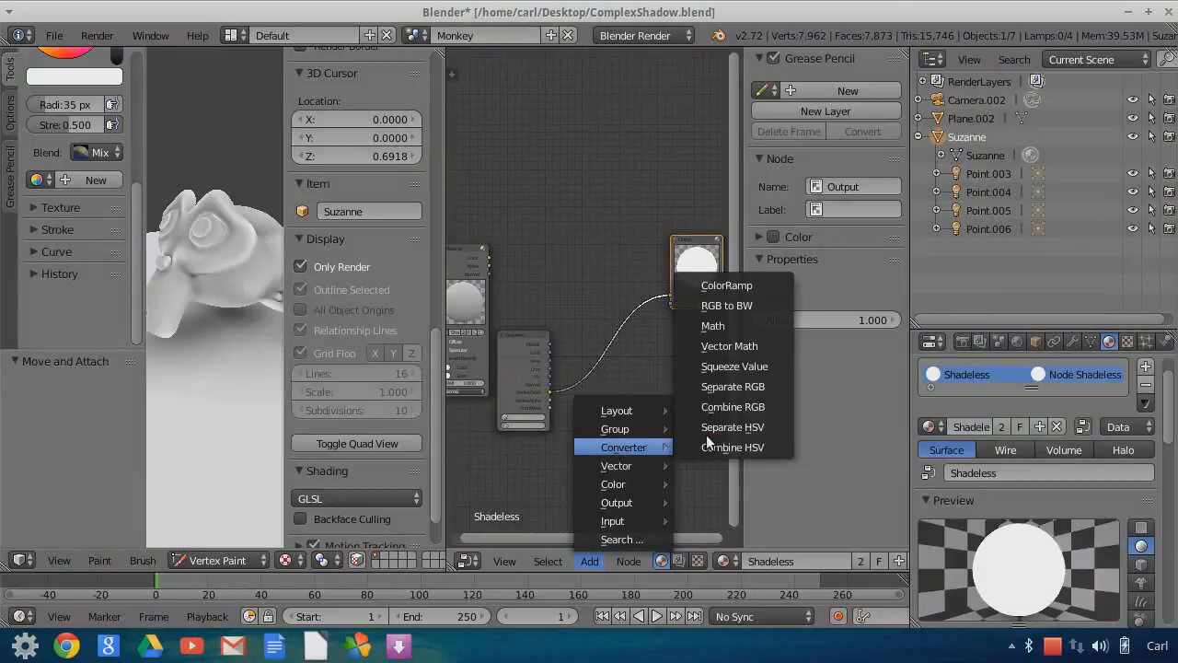
click(719, 285)
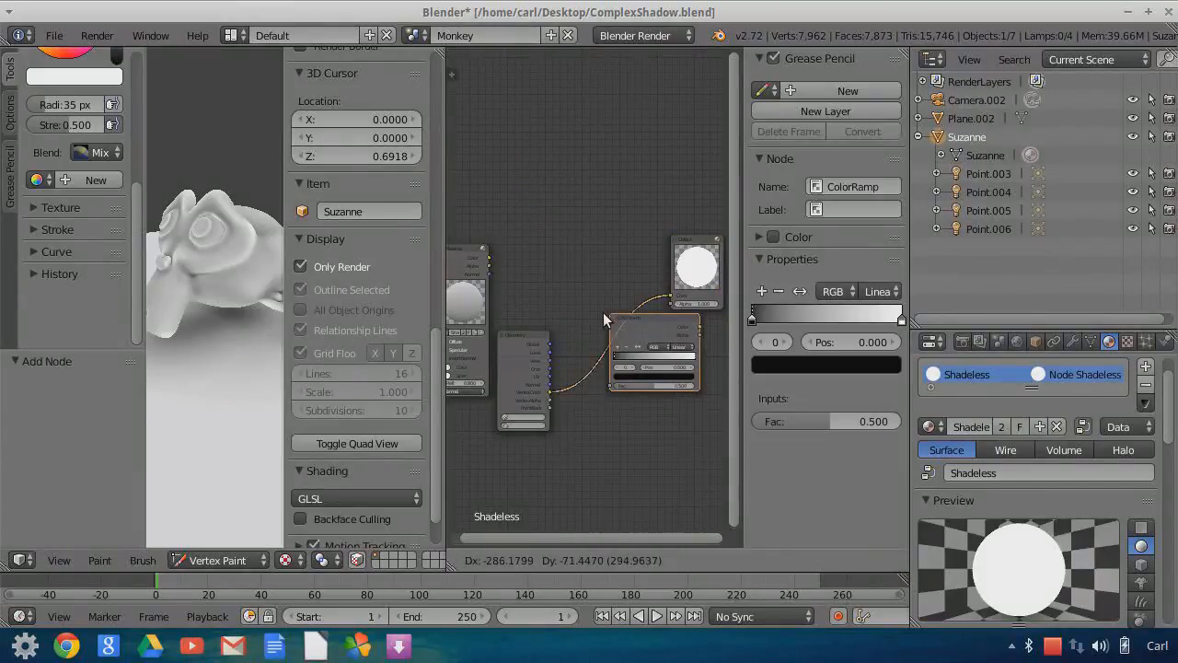
click(686, 485)
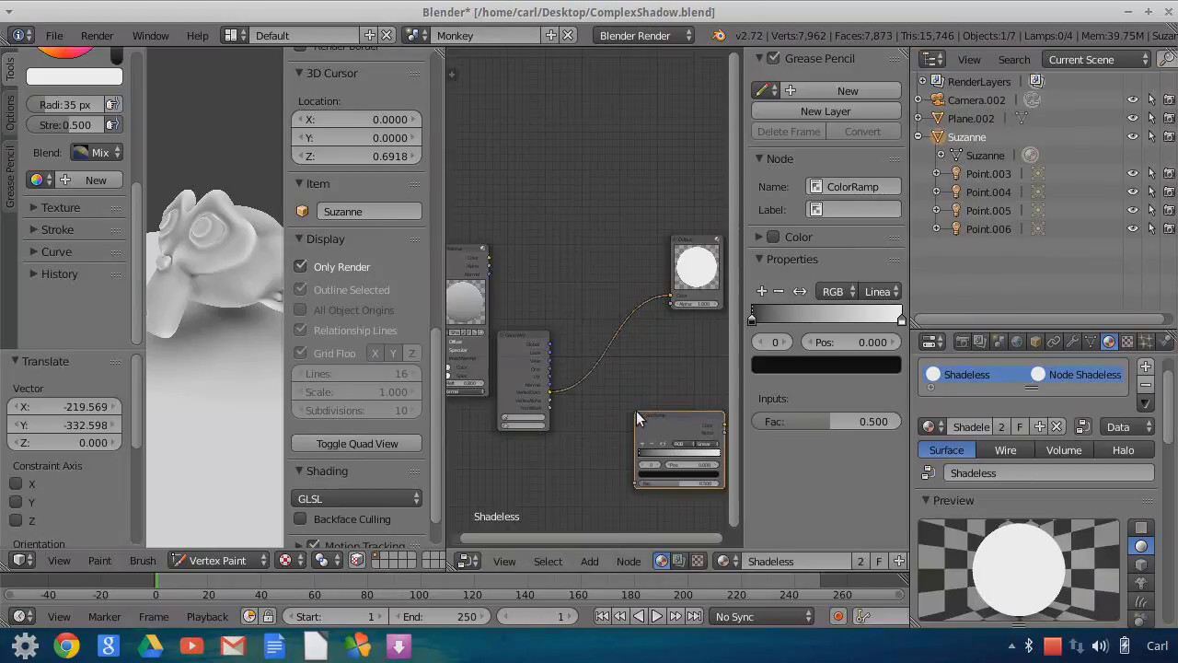
key(x)
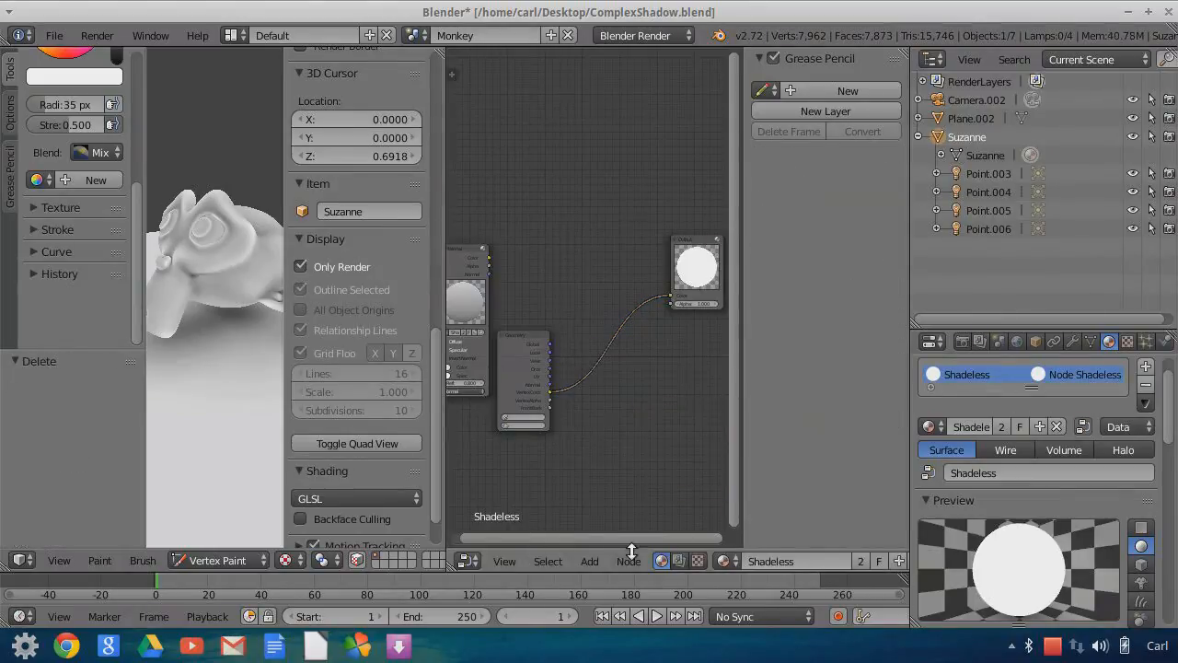
- Insert an RGB Curves node into the link between Geometry Vertex Color and the Output node's Color
click(589, 561)
mouse_move(621, 470)
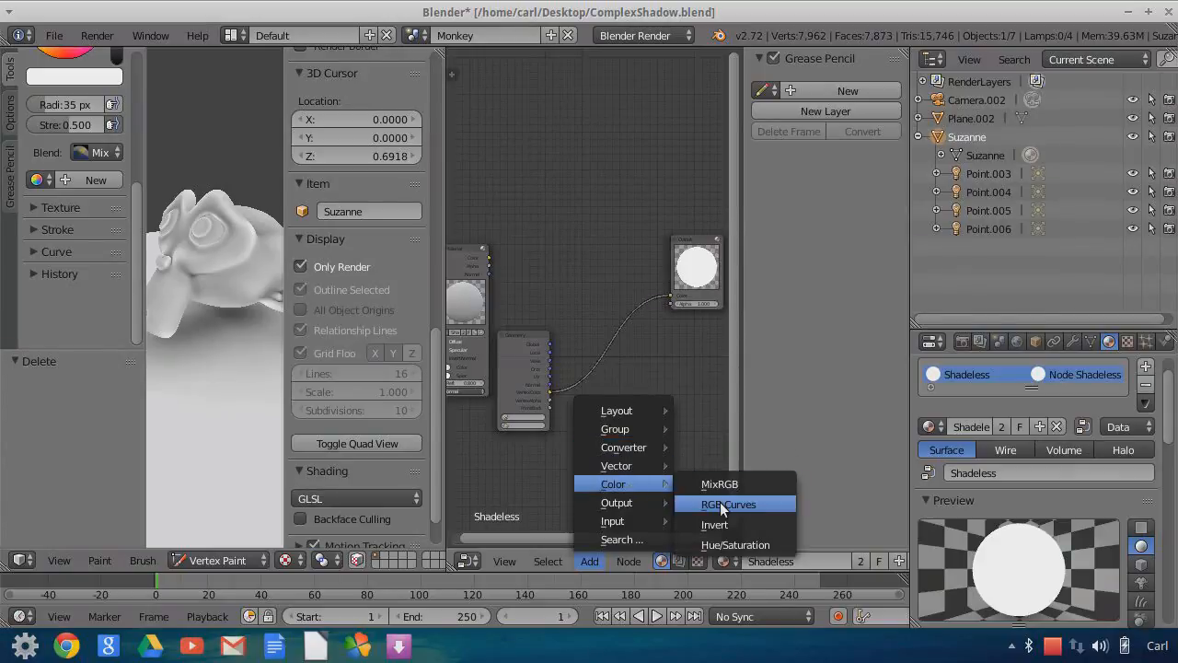
click(717, 497)
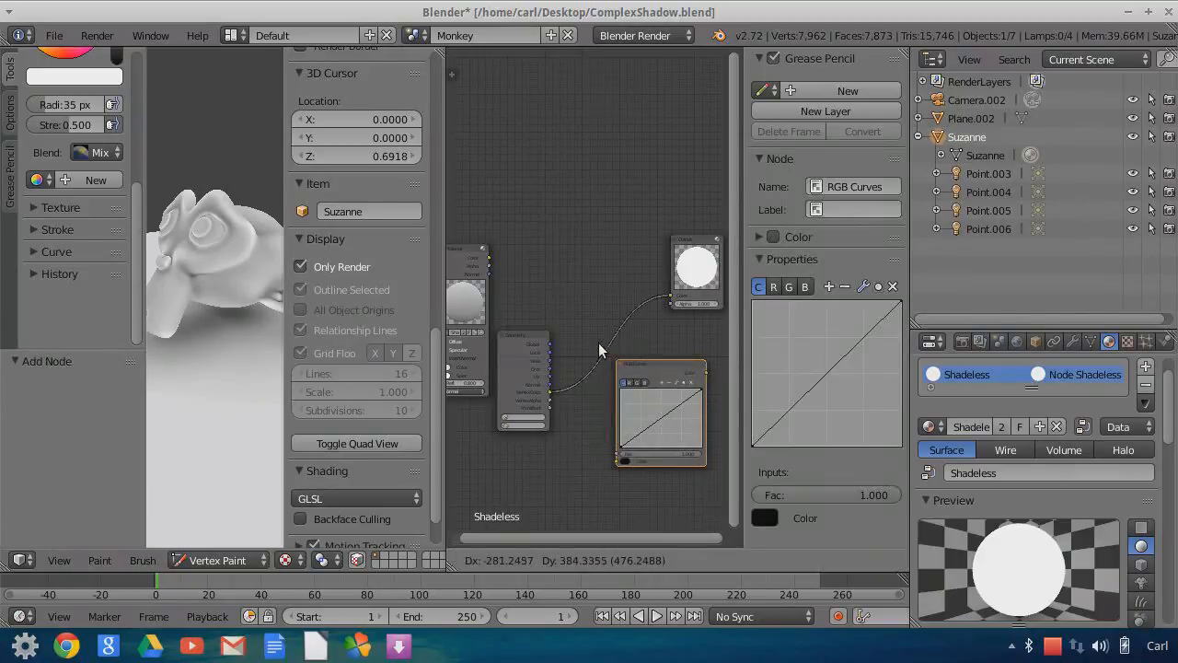
click(584, 340)
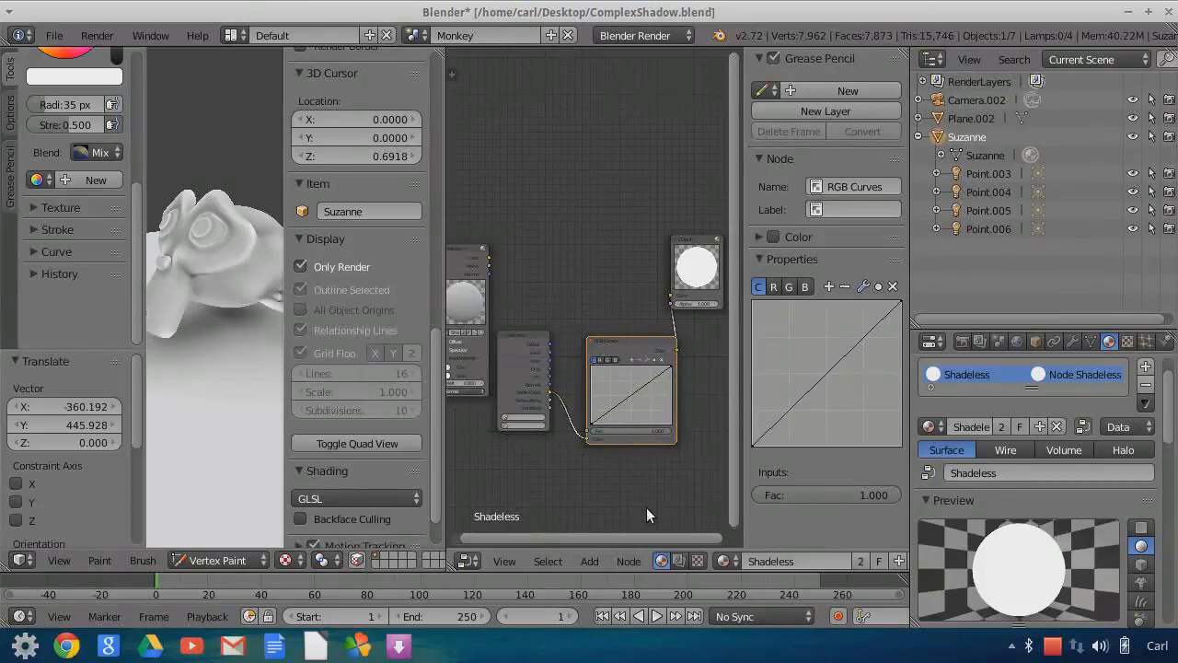
- Shape the RGB curve with an upper point at about X 0.5, Y 0.86 and a lower one at about X 0.13, Y 0.16
scroll(648, 506, up, 2)
scroll(647, 502, up, 1)
middle_drag(638, 478, 611, 419)
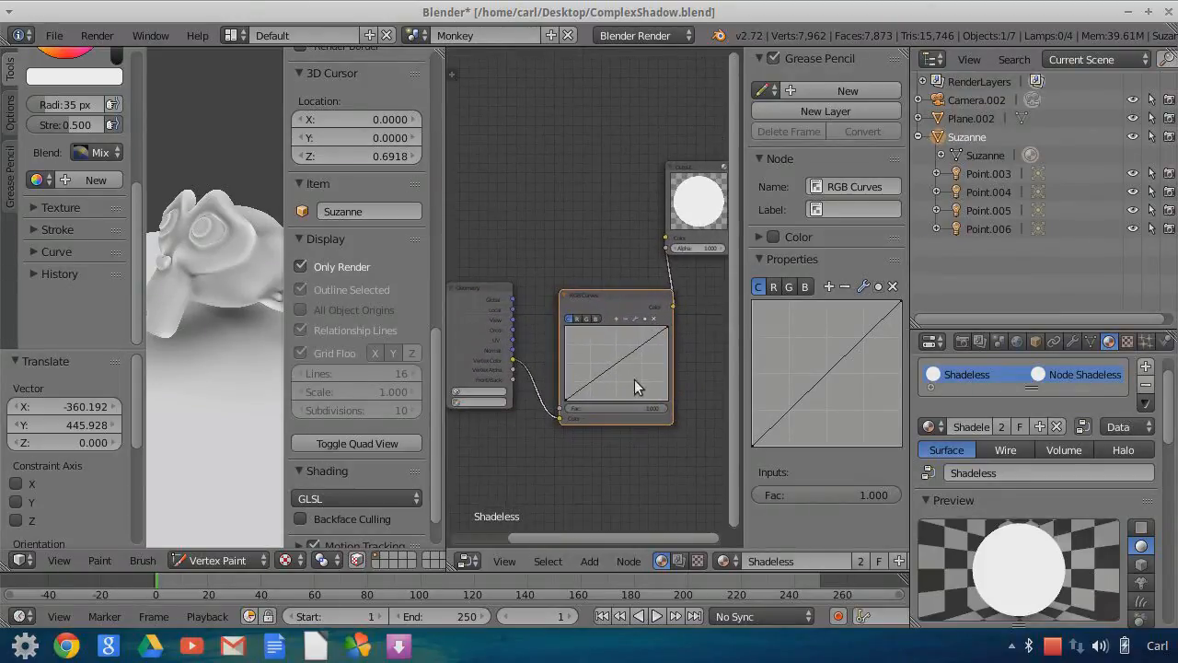
drag(642, 348, 599, 377)
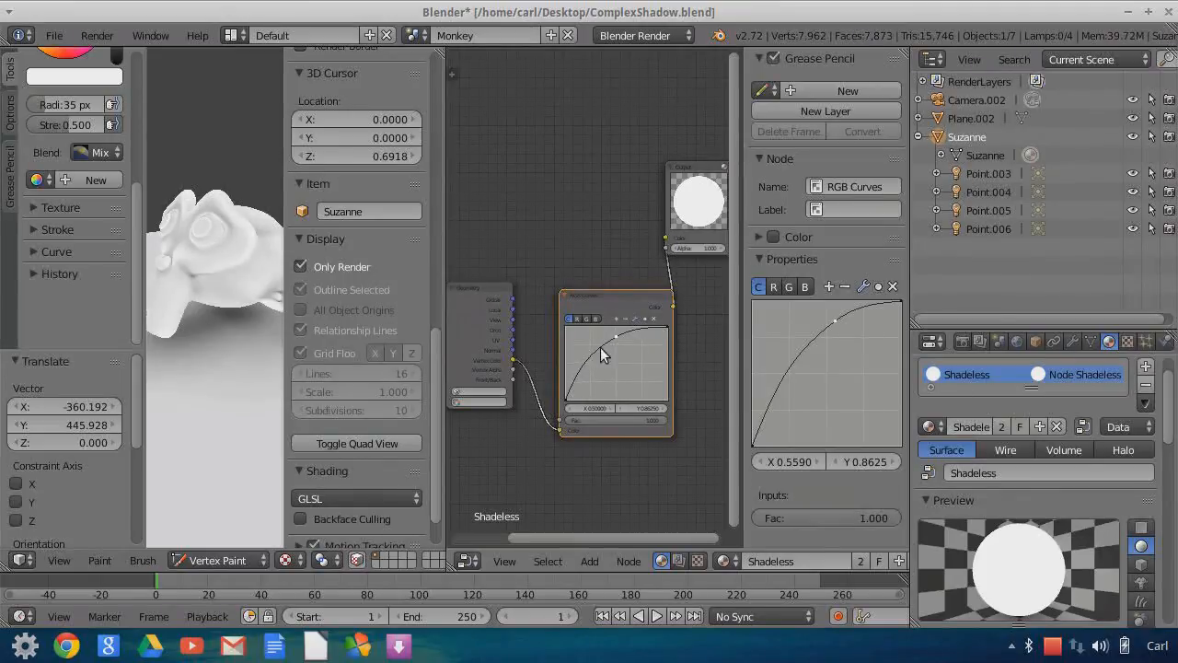
drag(573, 377, 575, 397)
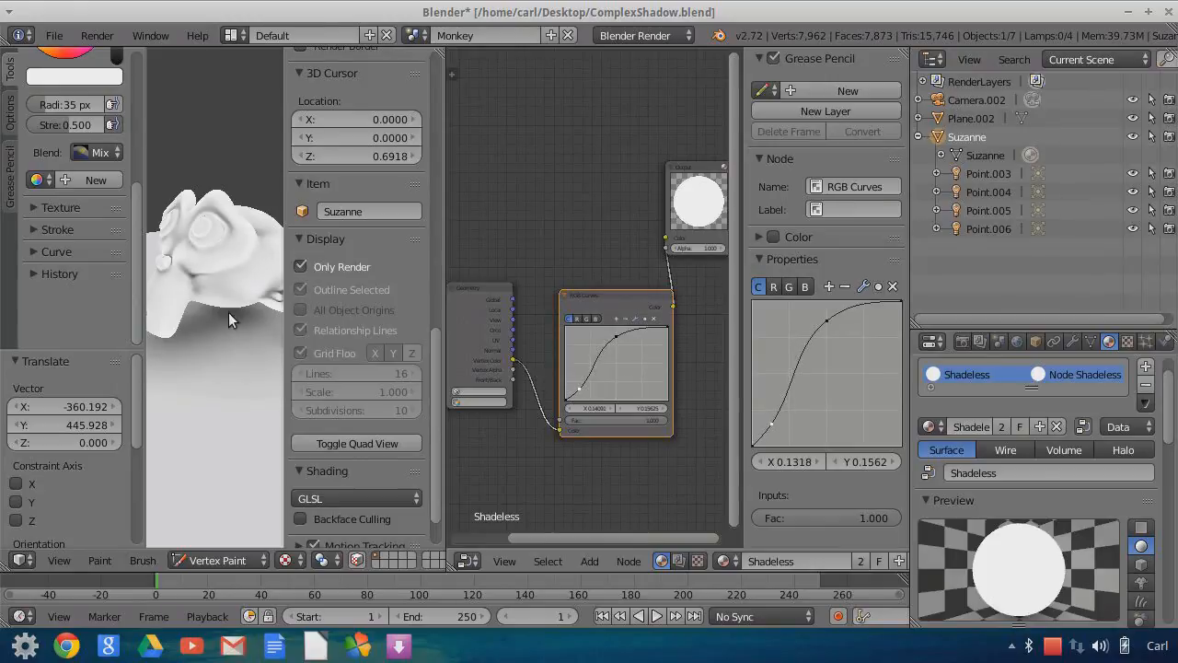
- Reposition the Material node and move the Output node farther from the RGB Curves node to make room for another node
scroll(261, 320, down, 2)
scroll(602, 282, down, 1)
middle_drag(541, 258, 644, 336)
scroll(612, 306, down, 1)
drag(528, 266, 514, 195)
scroll(626, 280, down, 1)
middle_drag(640, 290, 464, 324)
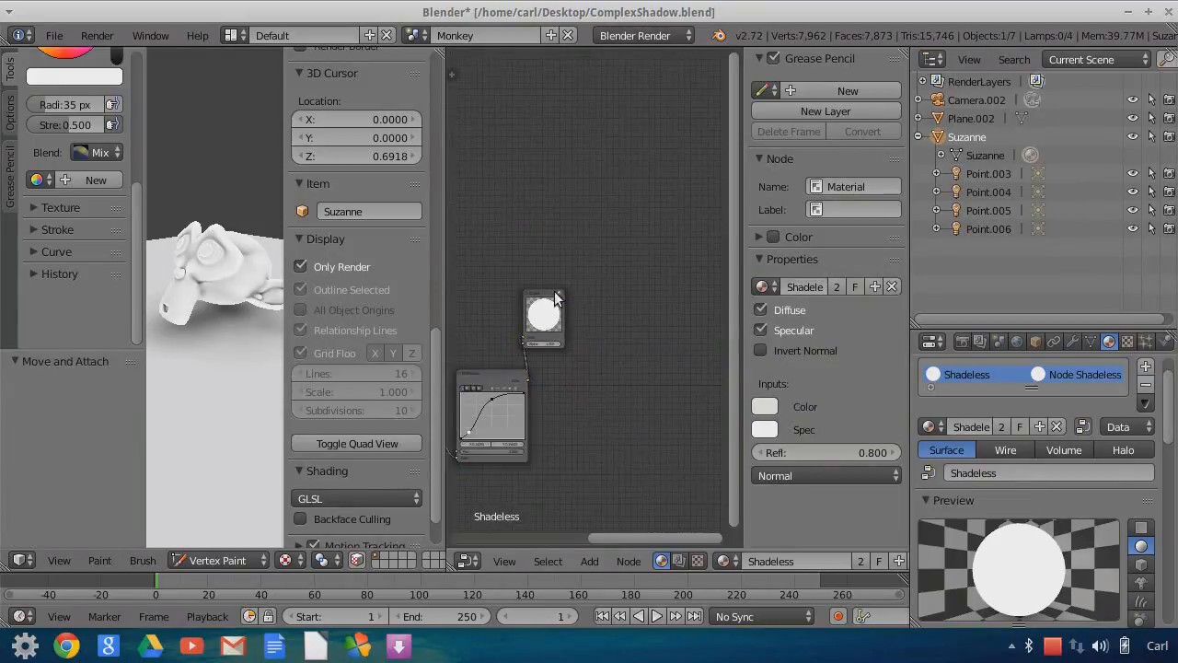
drag(549, 303, 626, 271)
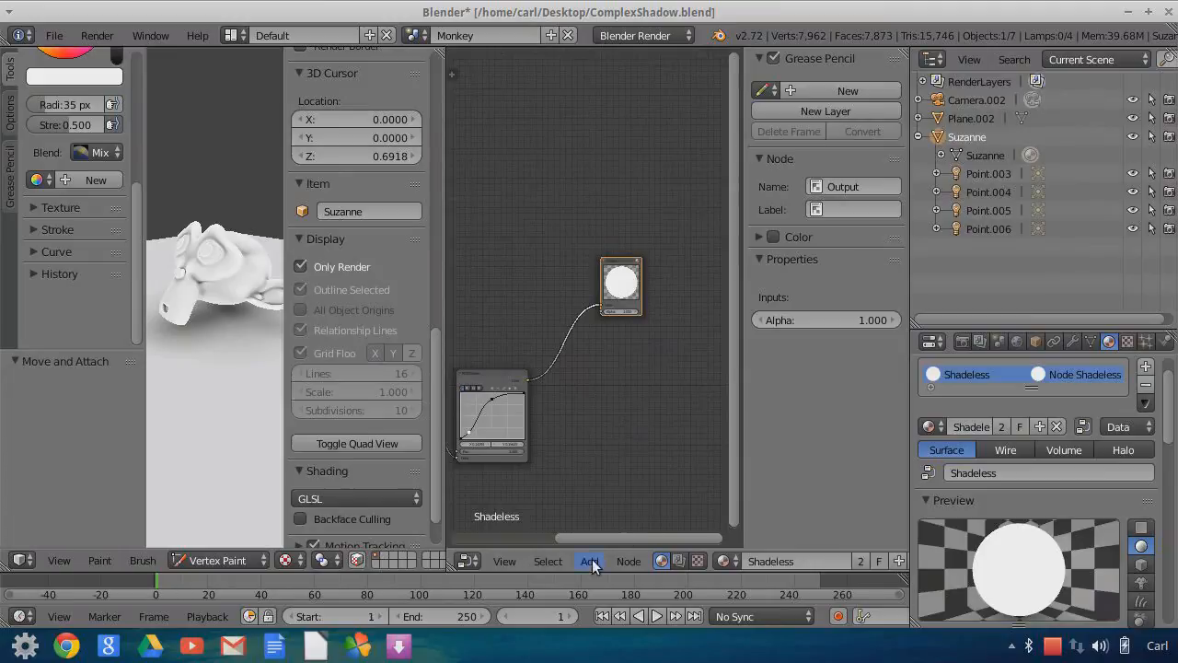
- Add a MixRGB node and place it above the link between RGB Curves and Output
click(589, 561)
mouse_move(623, 484)
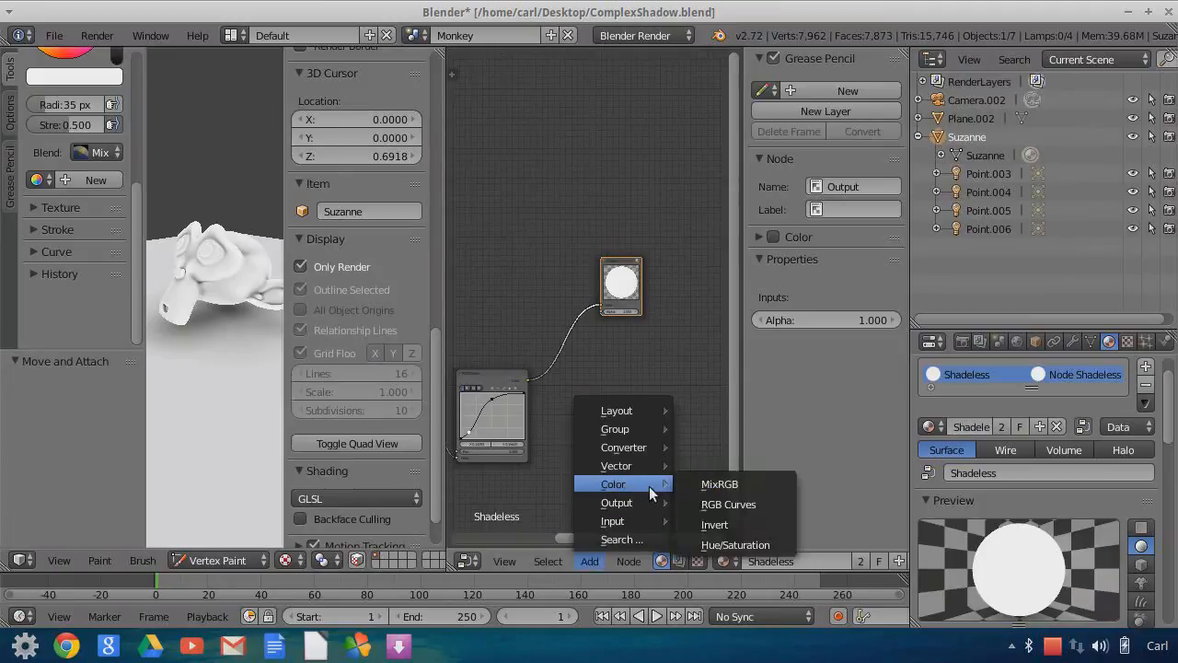
click(720, 484)
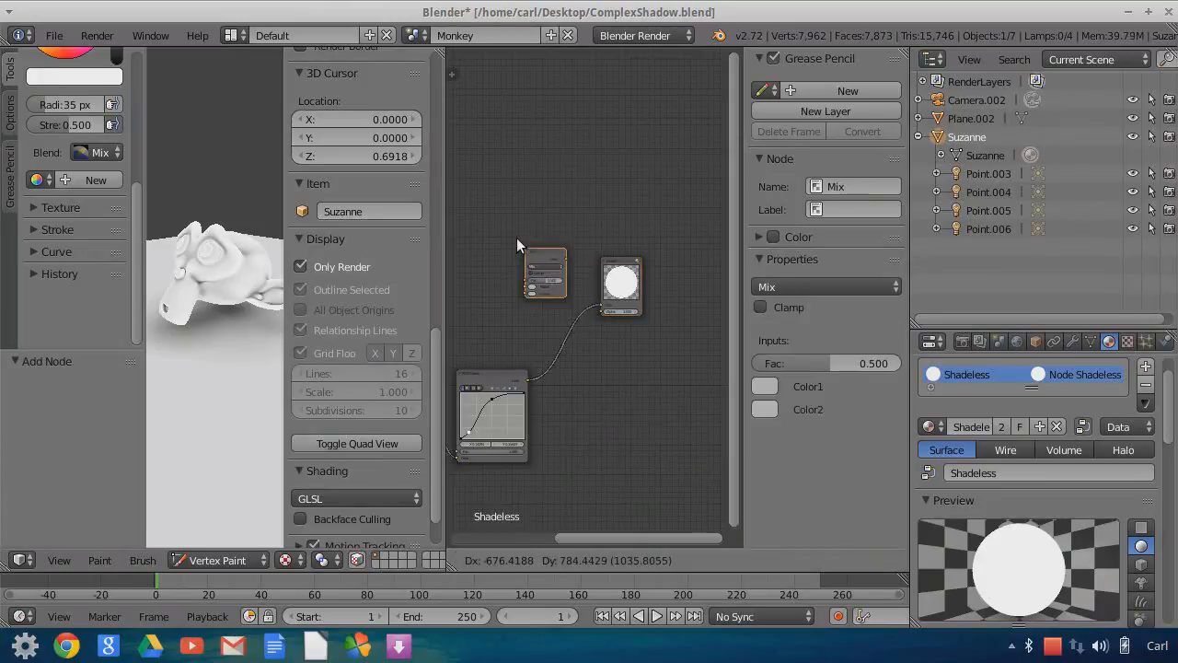
click(511, 229)
- Link the Material node's Color to the Mix node's Color2 and set Color1 to black
middle_drag(562, 396, 674, 440)
scroll(674, 446, down, 1)
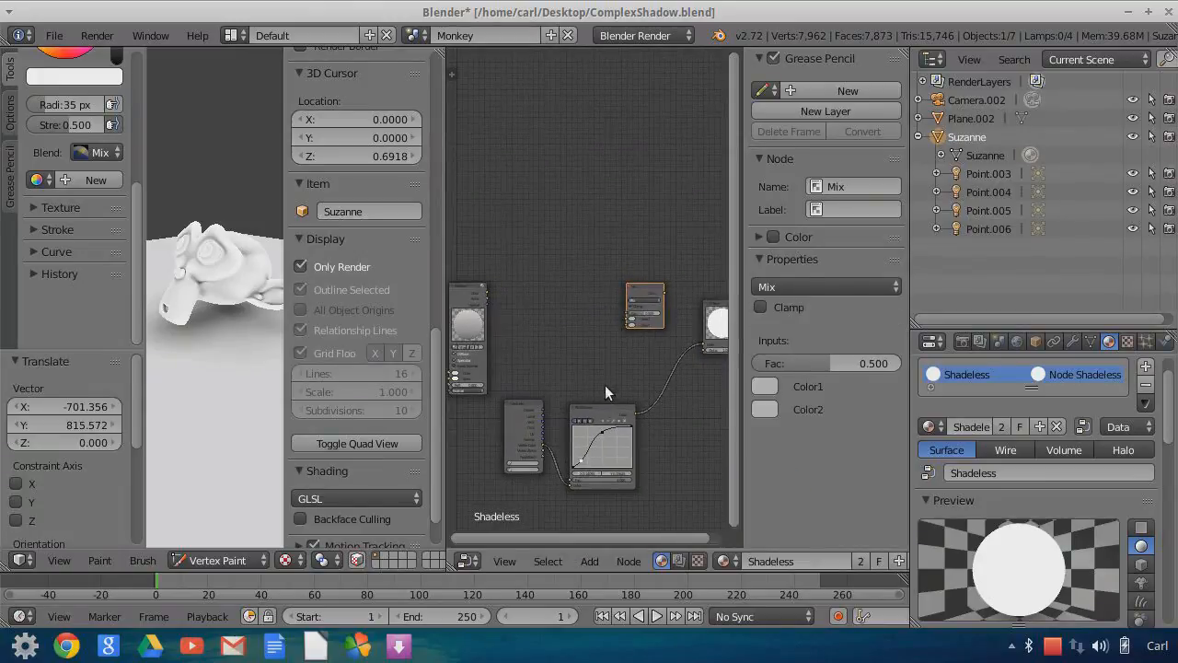
drag(488, 295, 642, 359)
middle_drag(641, 359, 571, 350)
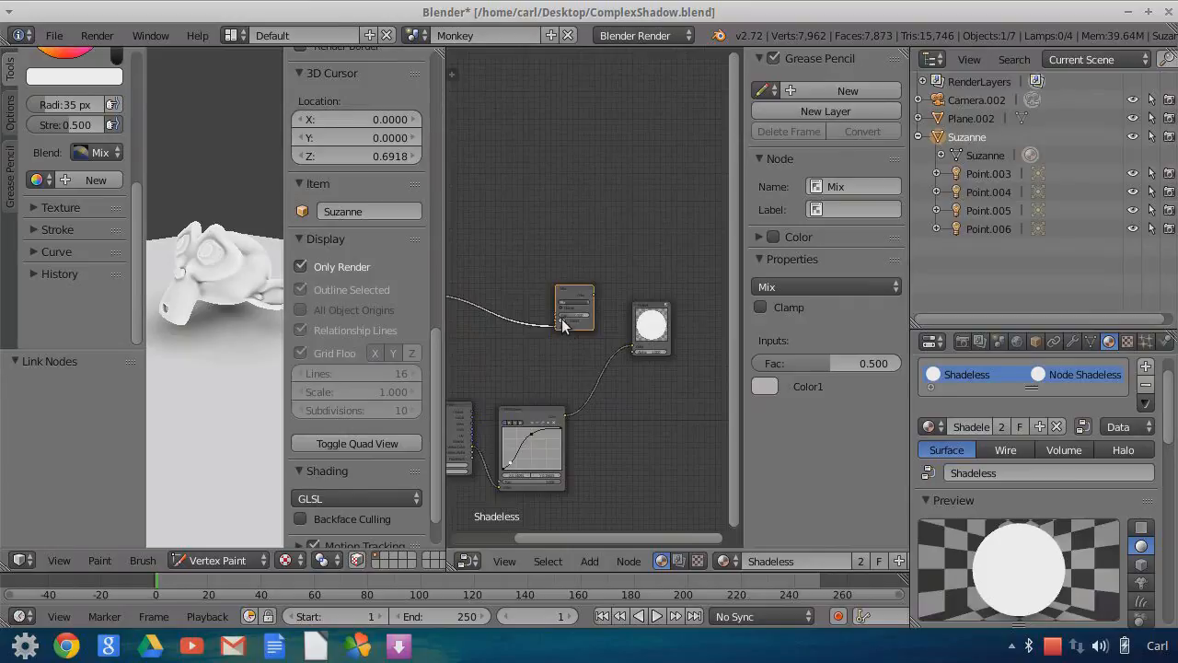
click(564, 325)
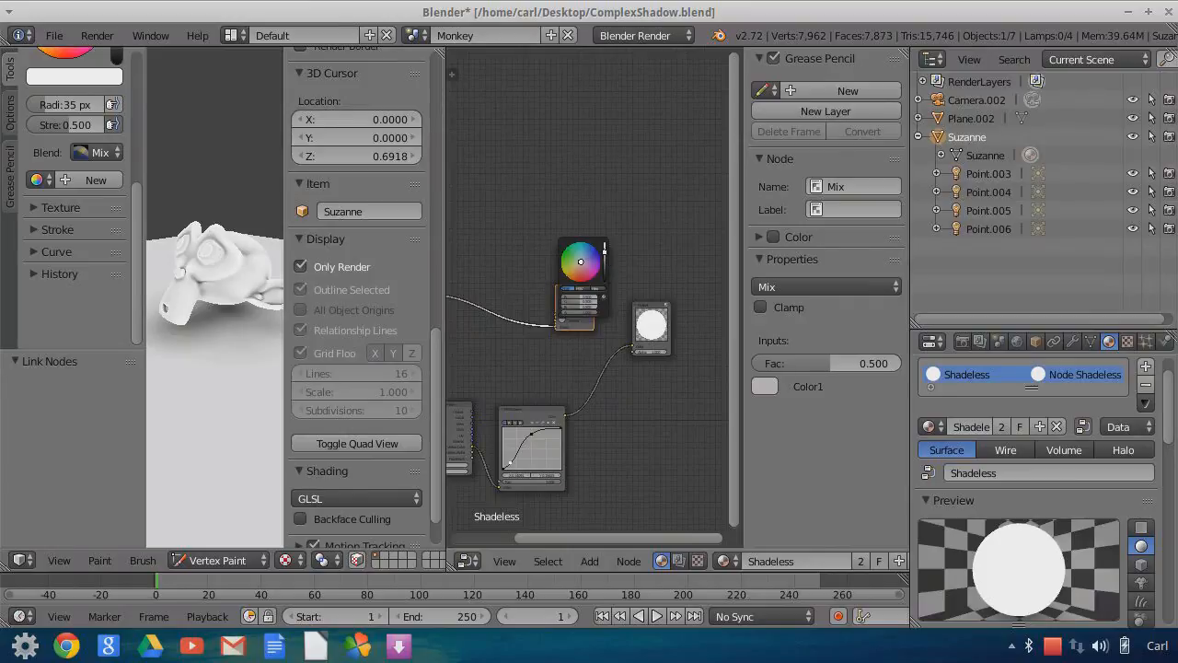
- Link the RGB Curves Color output to the Mix factor and the Mix result to the Output node's Color
drag(567, 416, 578, 295)
scroll(639, 429, up, 2)
middle_drag(639, 429, 594, 444)
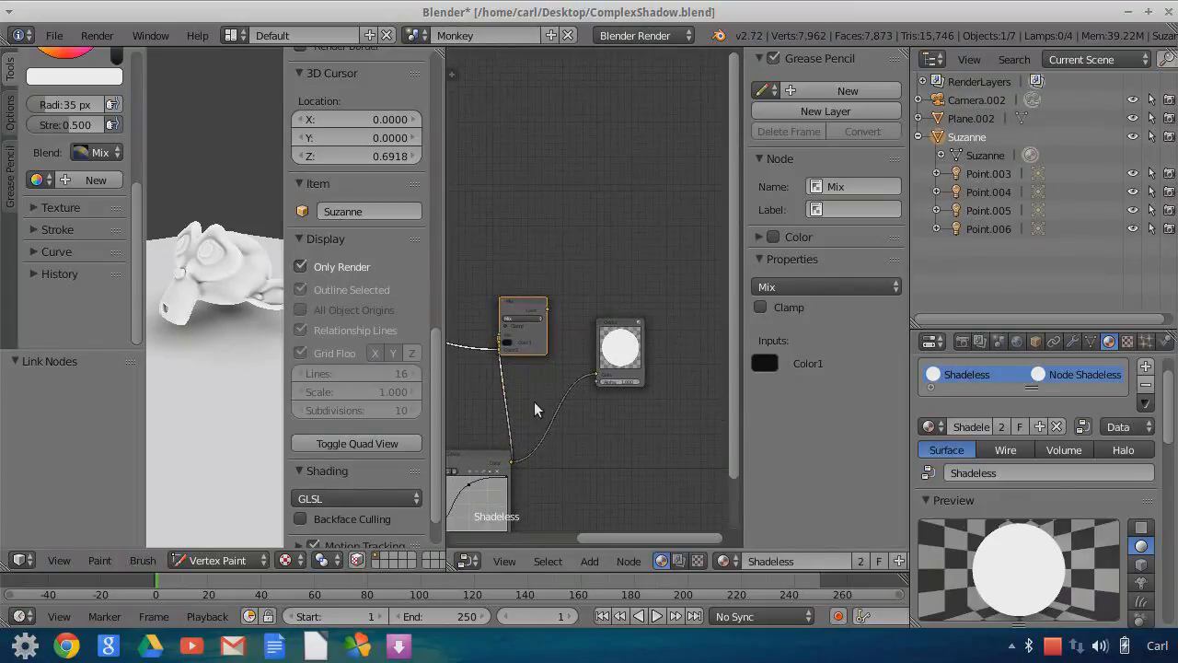
drag(549, 313, 621, 383)
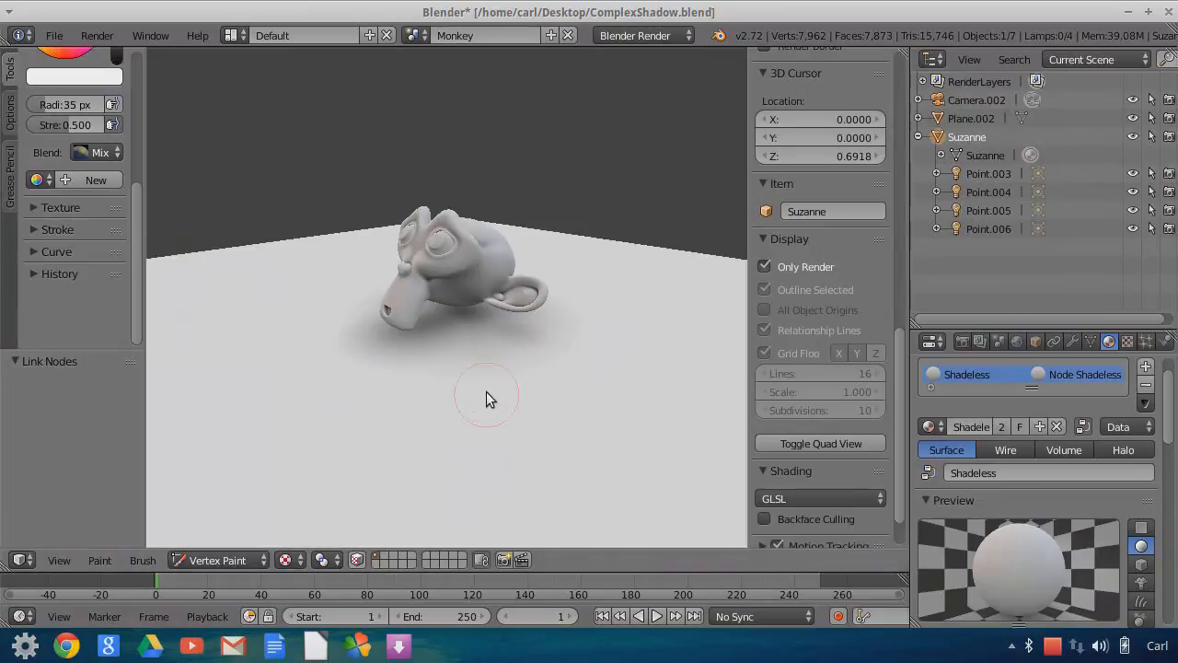
- Inspect Suzanne's mixed shading up close and through the camera view
scroll(488, 398, up, 2)
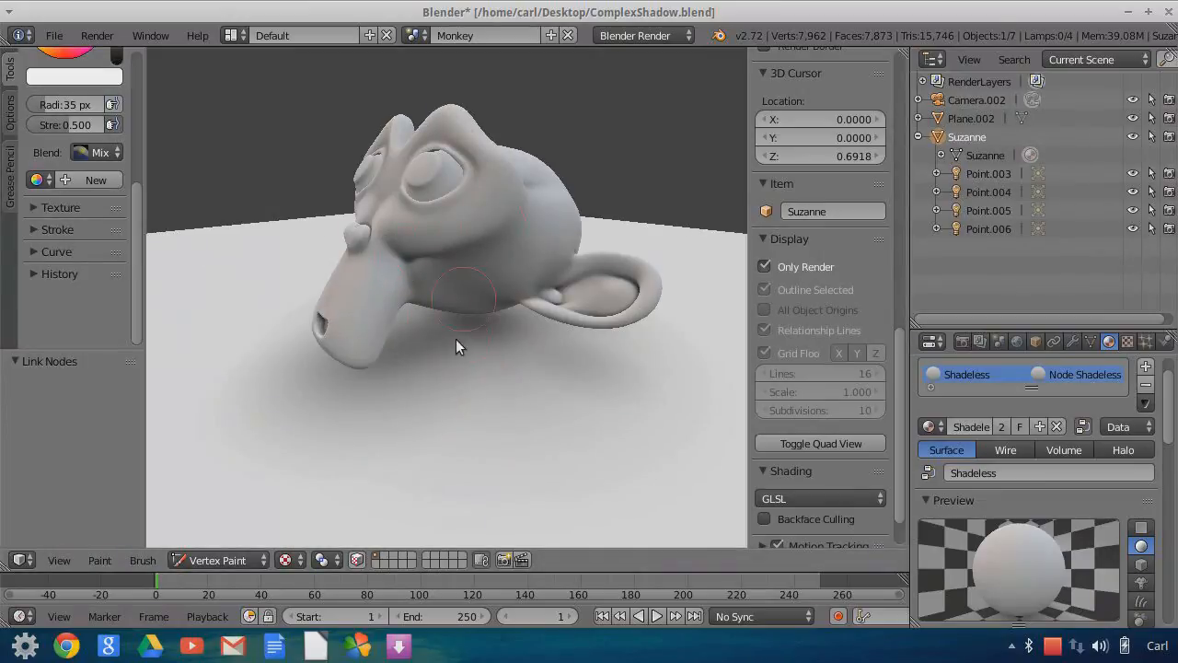
scroll(460, 377, down, 4)
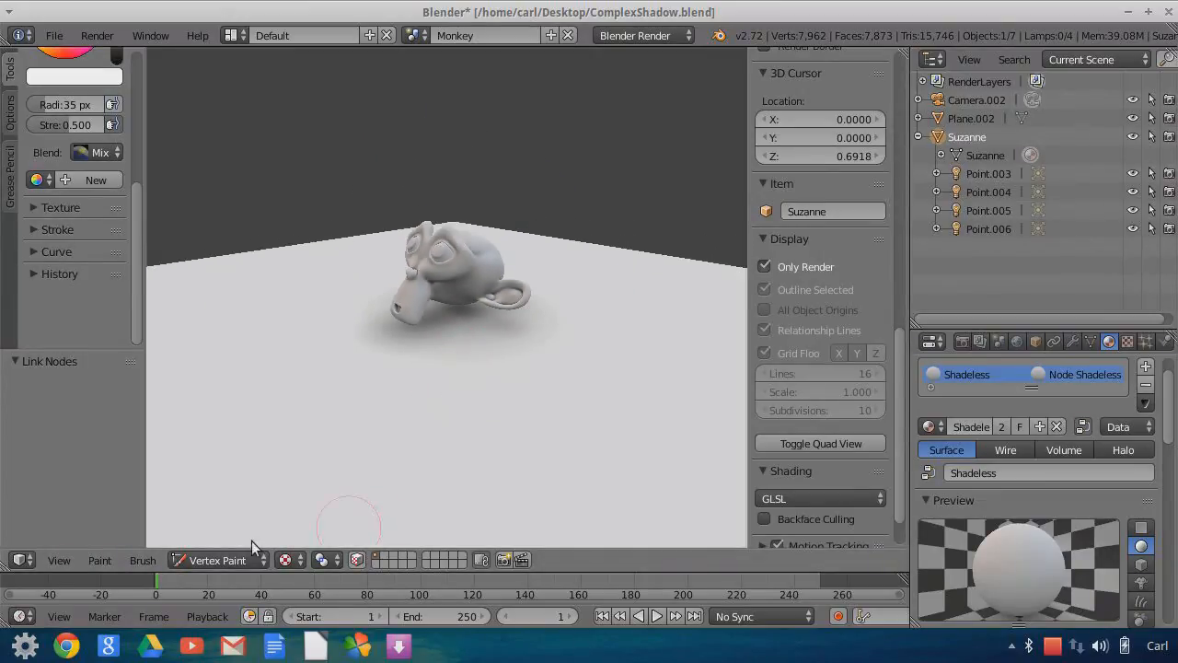
click(59, 560)
click(96, 489)
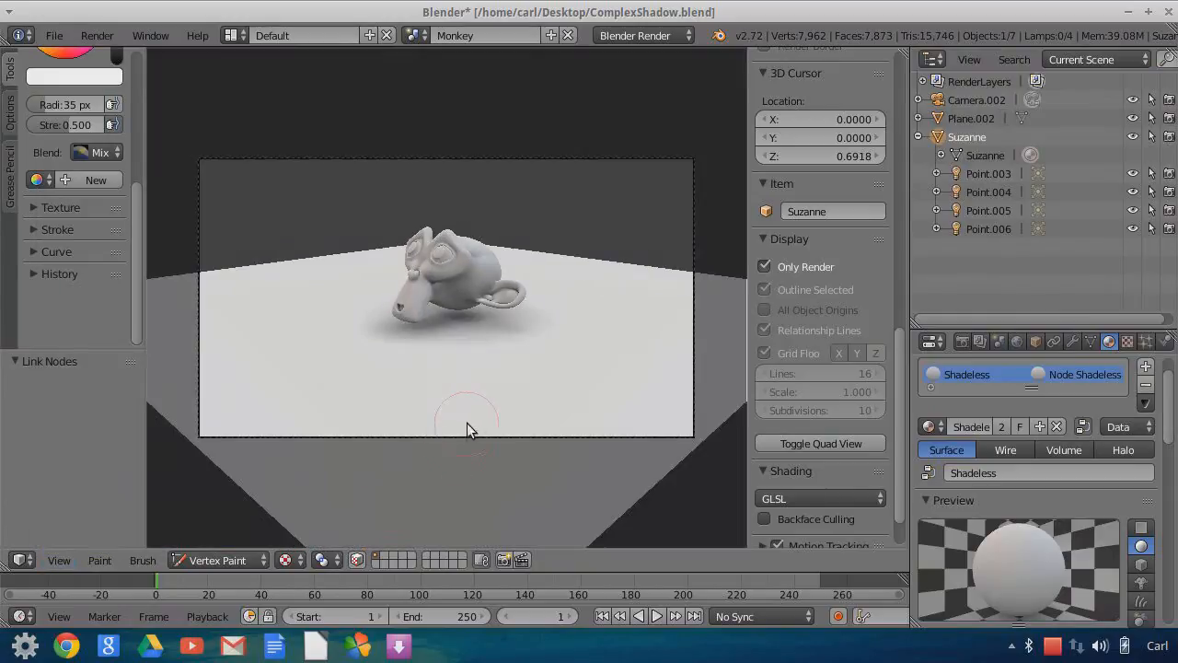
scroll(463, 435, up, 4)
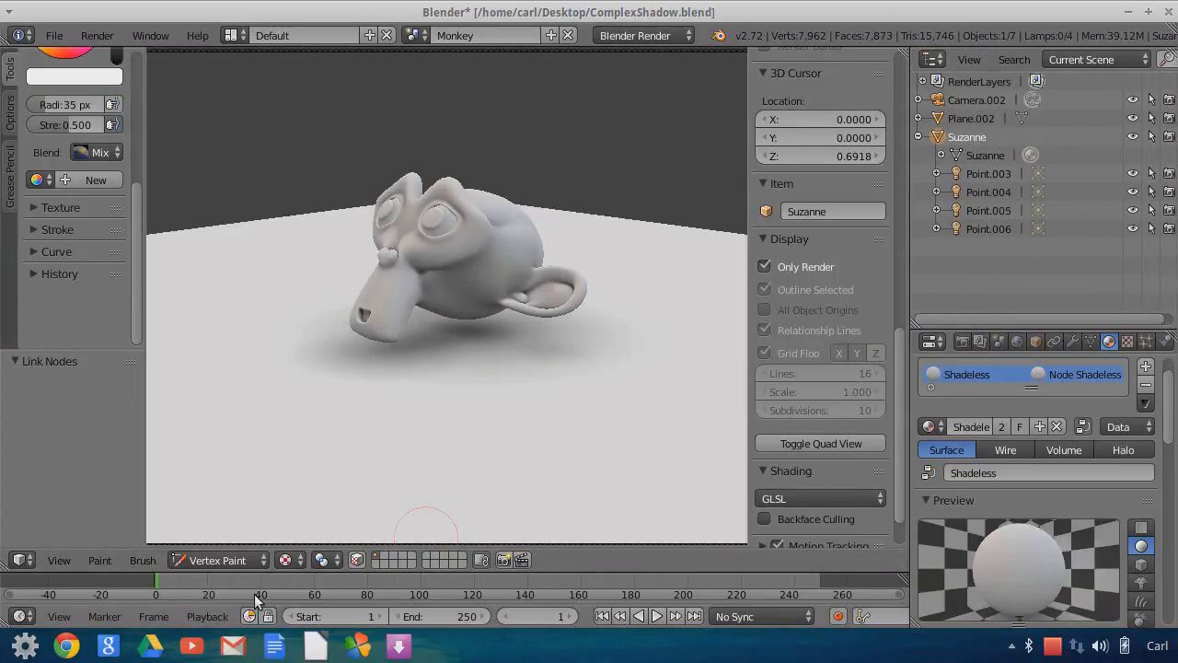
- Return to Object Mode and raise Suzanne by about 0.13 along the Z axis
click(232, 559)
click(227, 538)
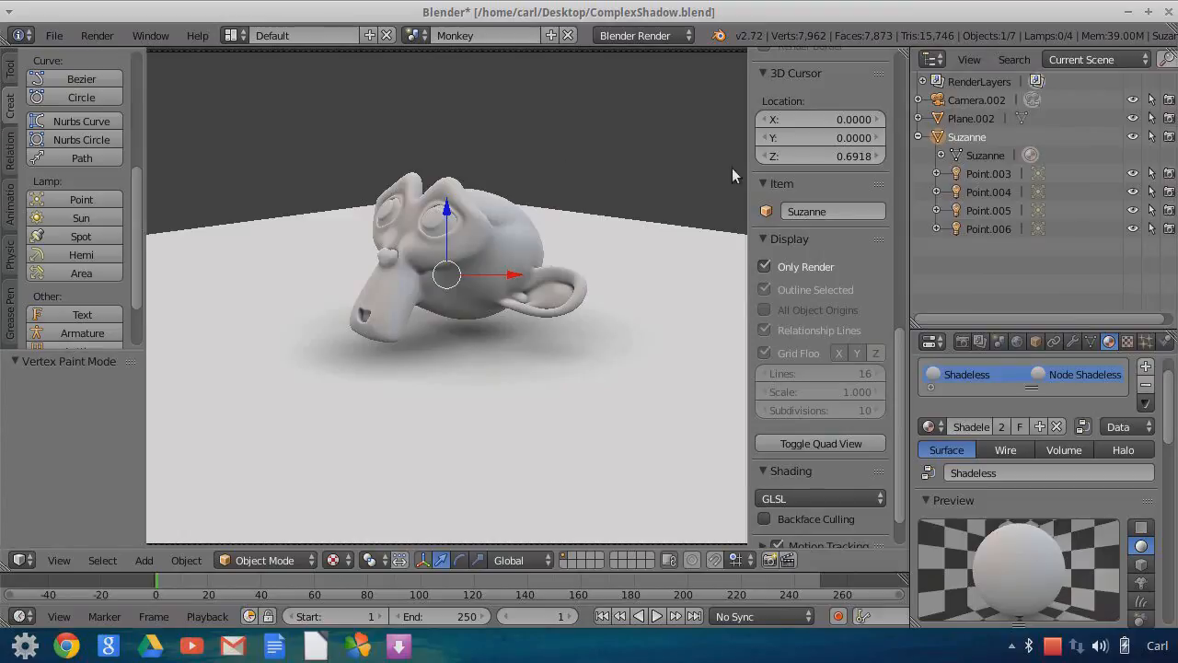
mouse_move(441, 212)
mouse_down()
mouse_move(449, 185)
mouse_move(449, 208)
mouse_up()
scroll(483, 351, down, 5)
- Set the transform orientation to Local, rotate Suzanne about 15.26° around her local Y axis, and check the shadow from low and high angles
middle_drag(482, 350, 545, 381)
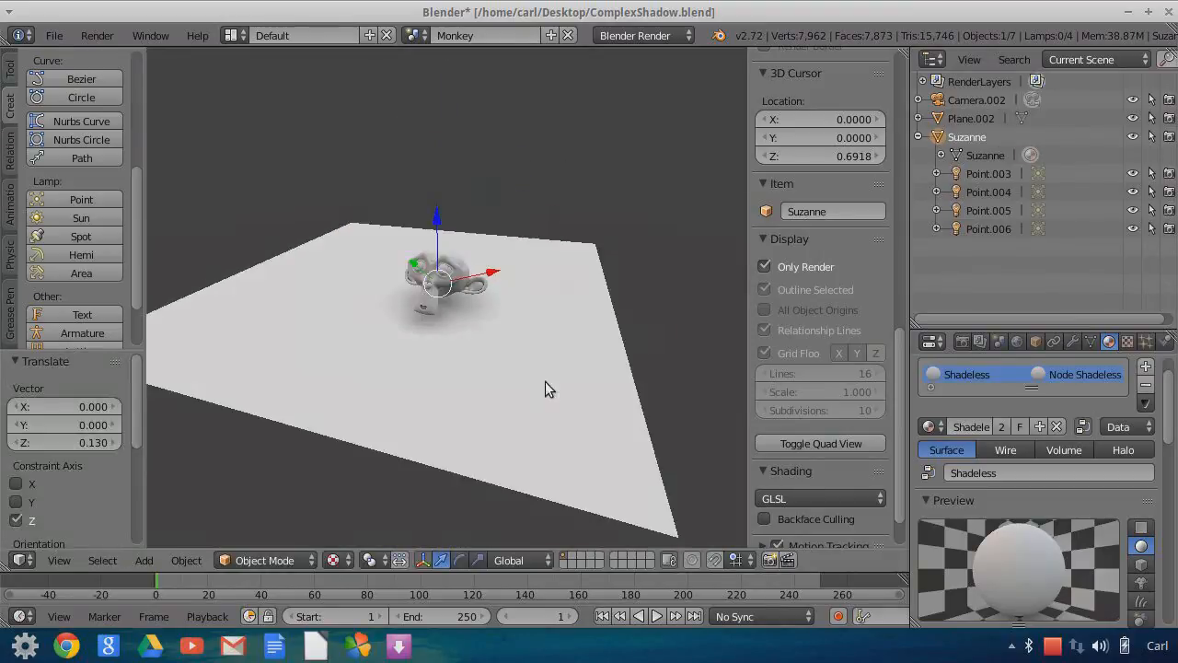
click(519, 560)
click(523, 519)
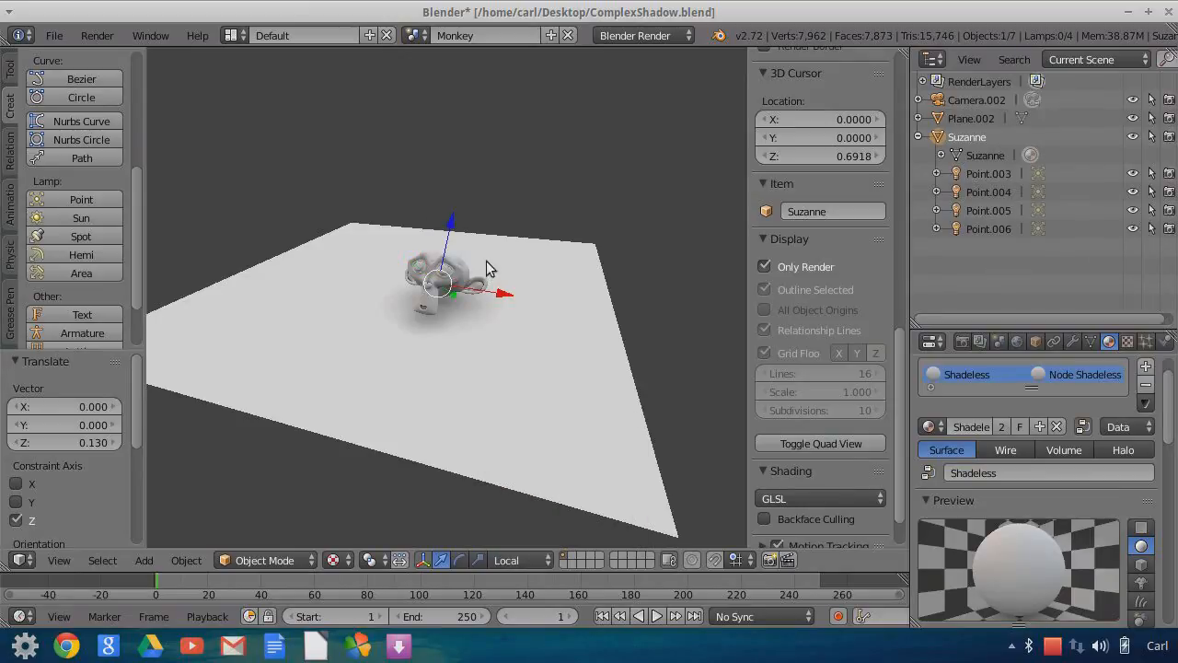
click(462, 563)
drag(495, 259, 489, 273)
middle_drag(529, 395, 472, 343)
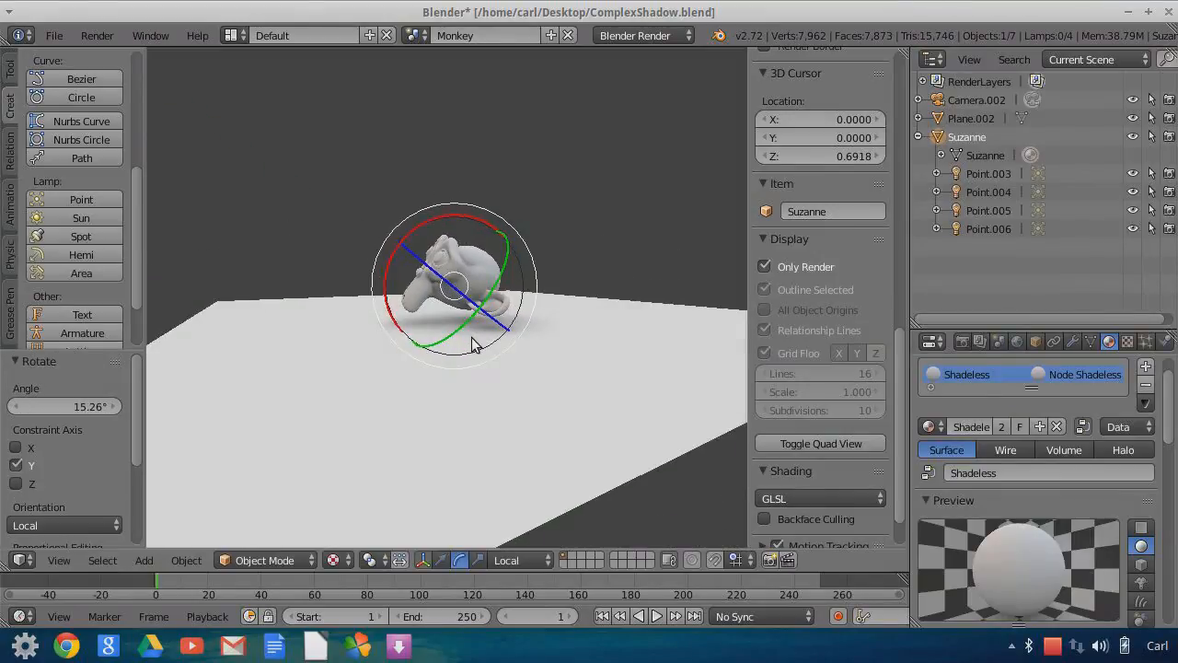
middle_drag(506, 399, 517, 331)
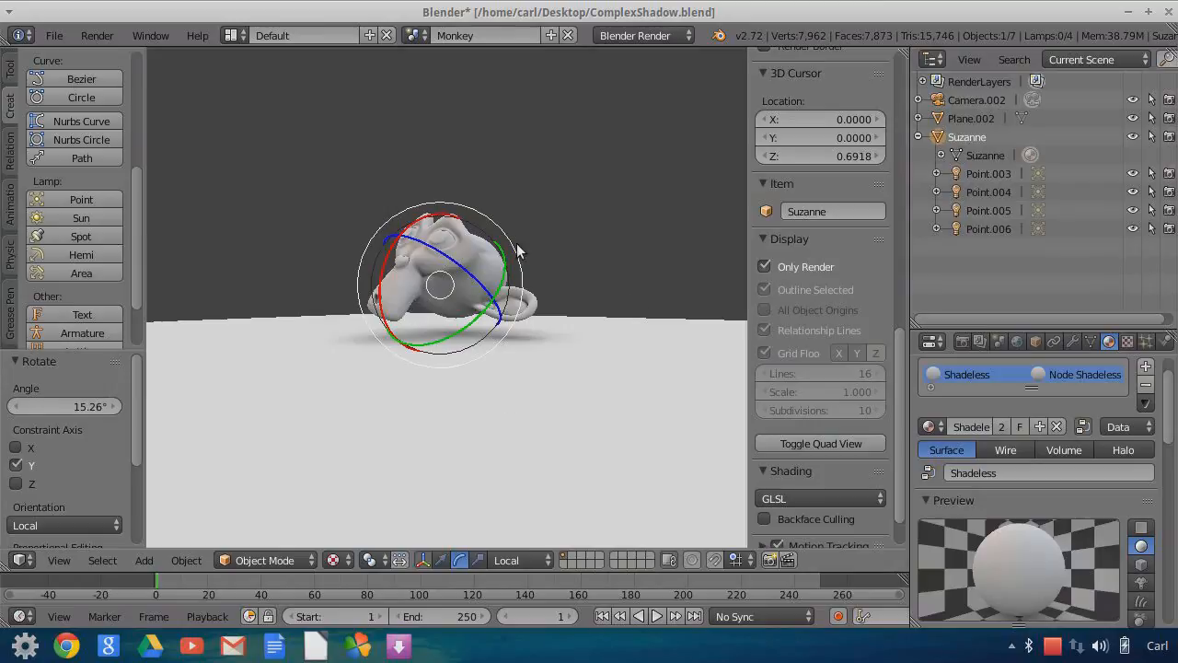
middle_drag(586, 322, 437, 404)
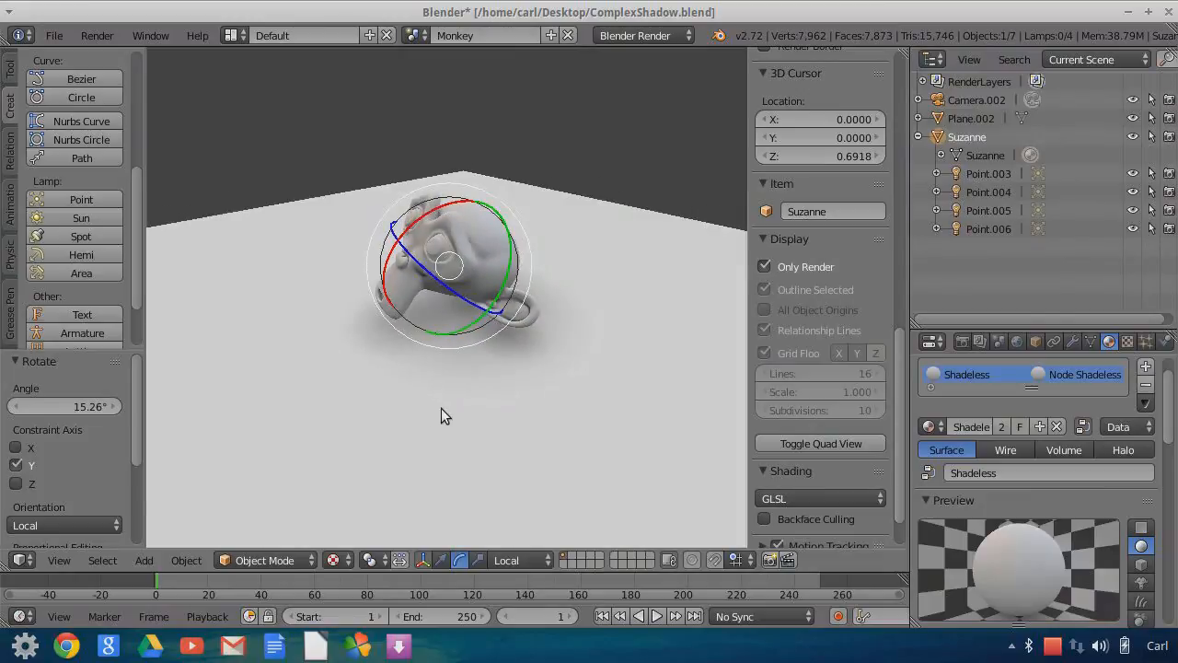
- Switch back to the translate manipulator, keeping the Local orientation, and select the ground plane
click(546, 561)
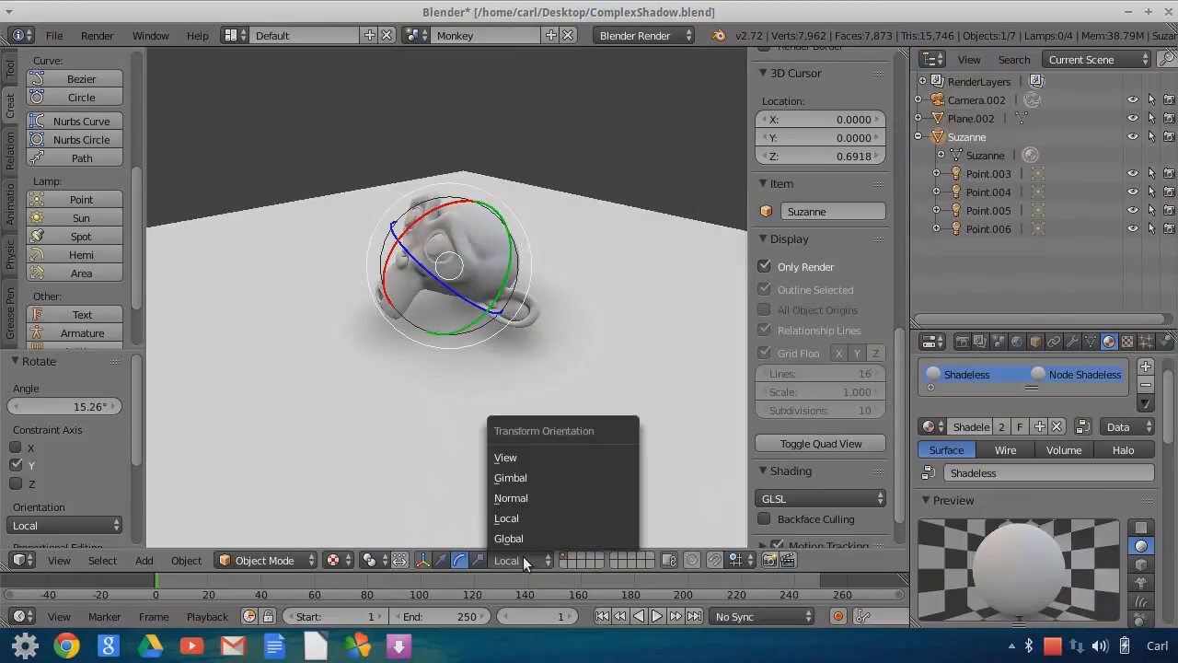
click(439, 561)
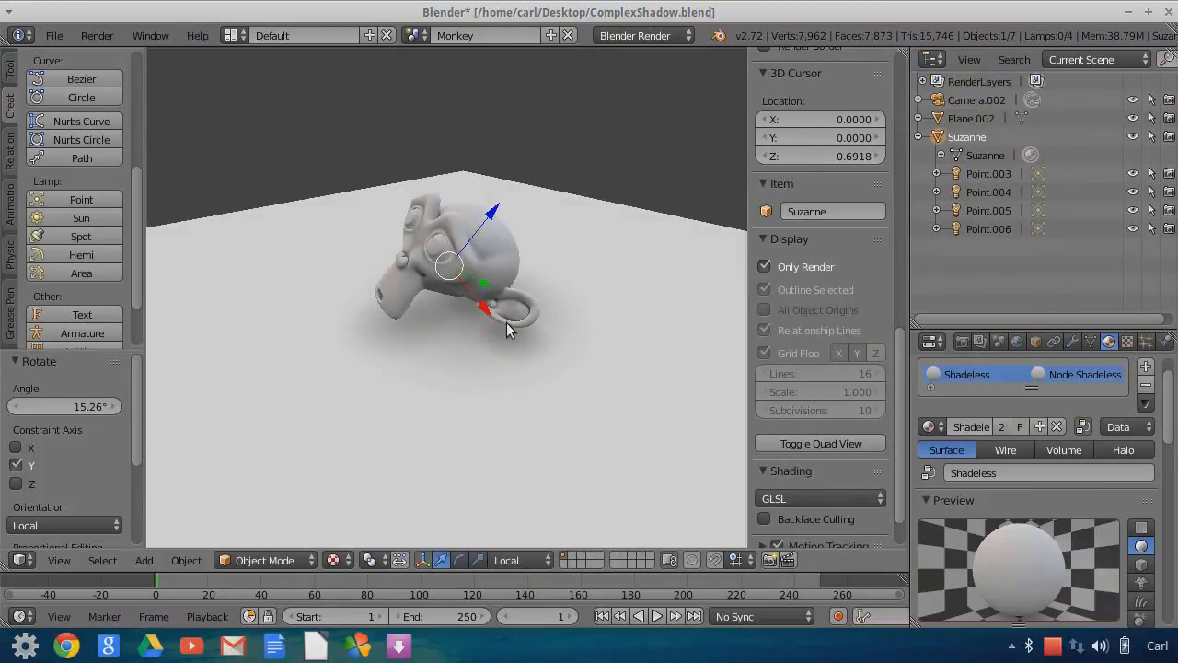
right_click(605, 365)
- Examine Suzanne's crevice shading and the ground shadow beneath her from several distances and angles
scroll(580, 313, down, 2)
scroll(580, 320, down, 1)
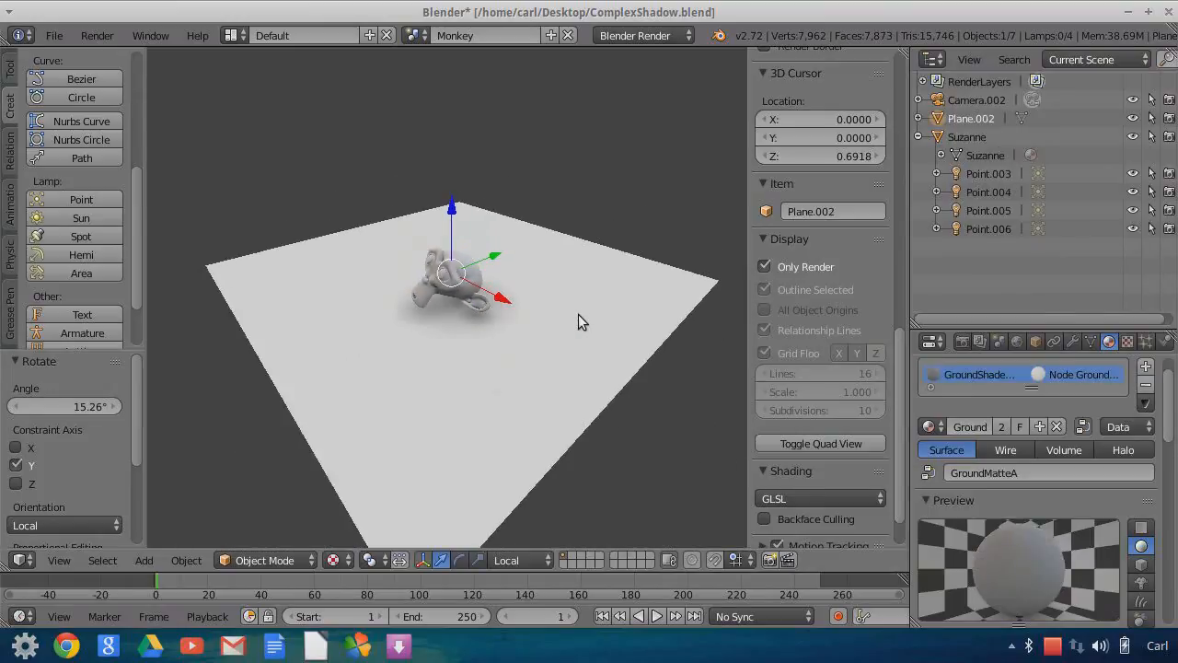
scroll(528, 330, up, 2)
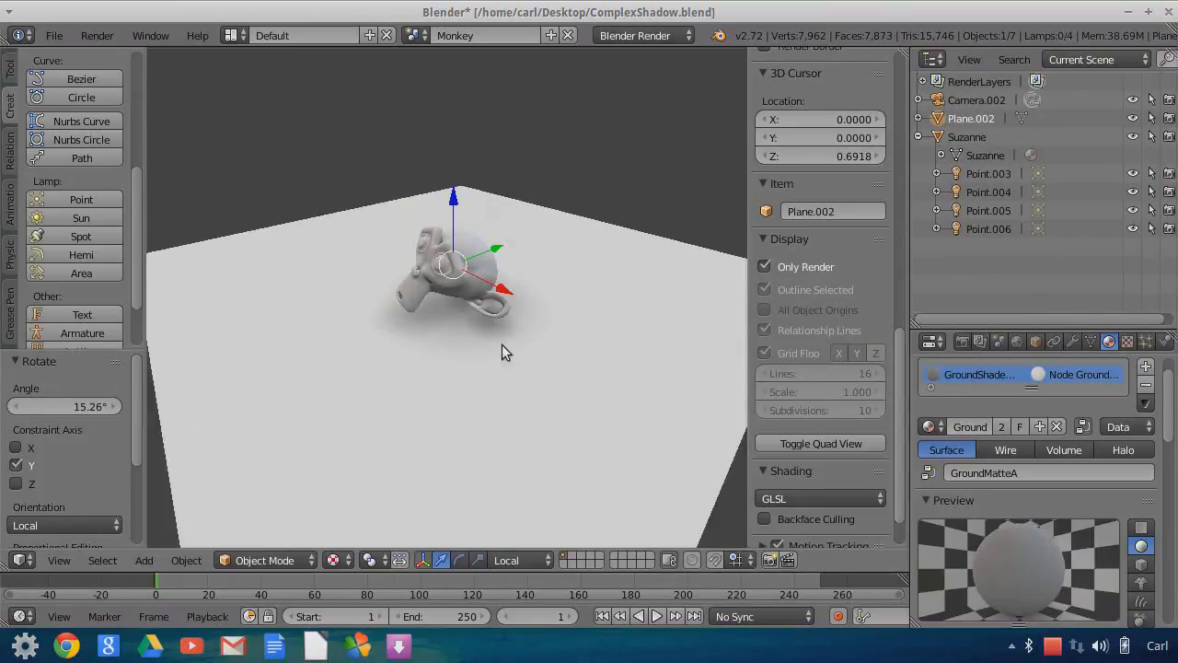
scroll(516, 327, up, 2)
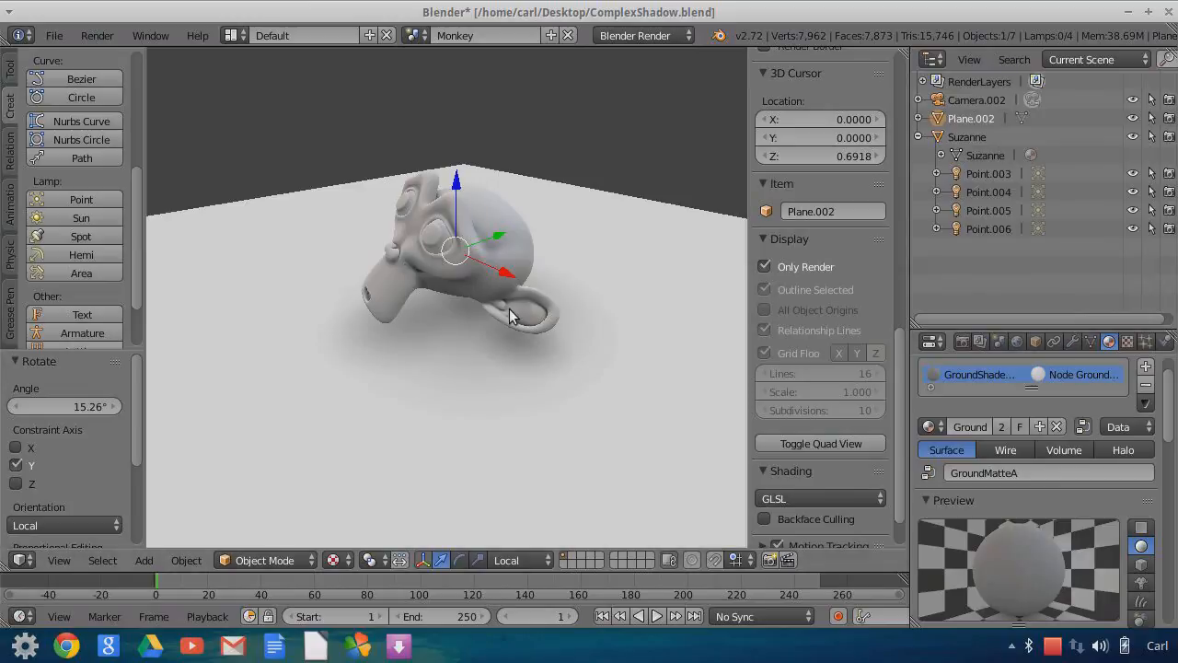
scroll(513, 321, up, 2)
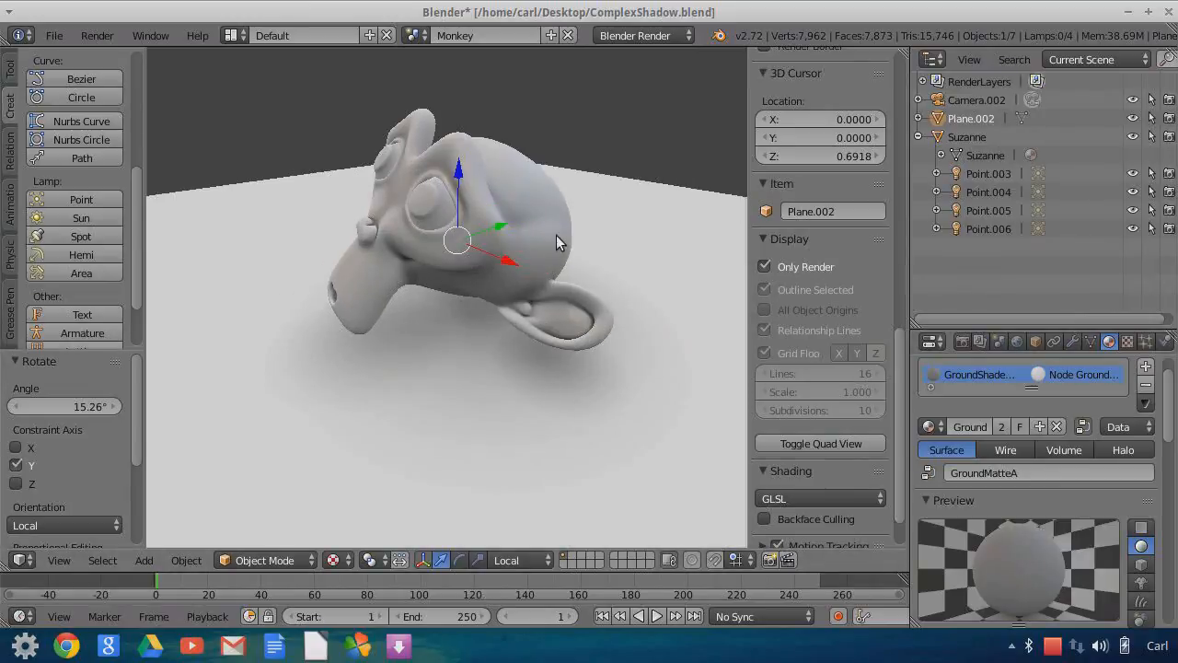
scroll(400, 376, down, 2)
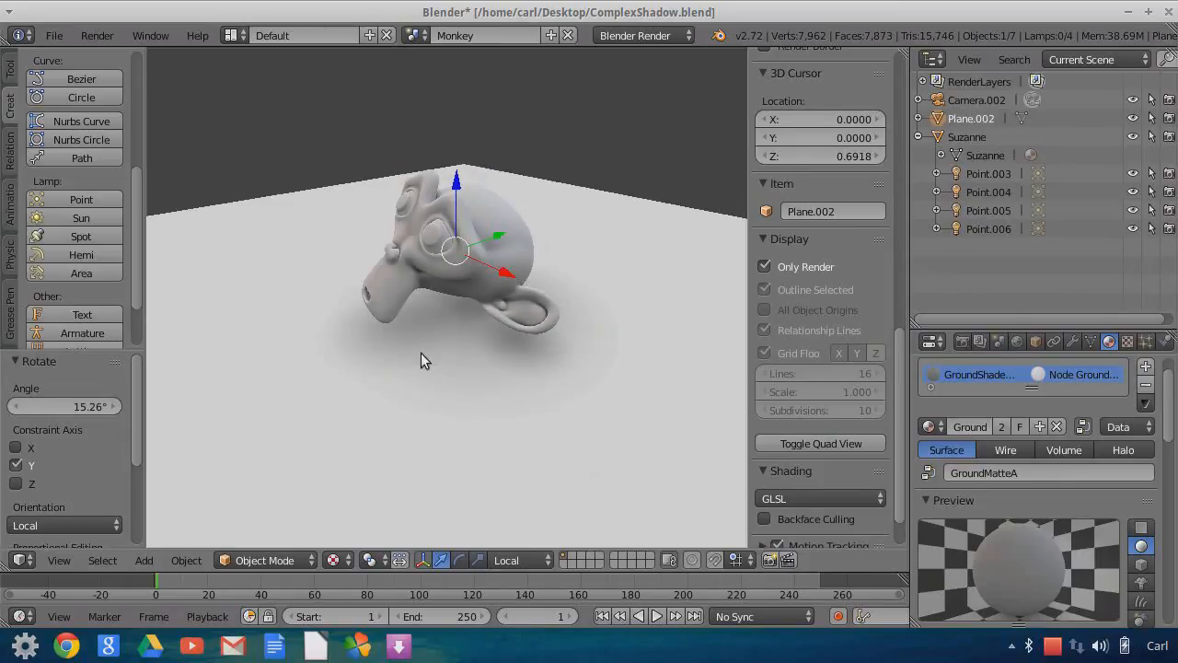
middle_drag(412, 373, 595, 398)
scroll(585, 369, up, 2)
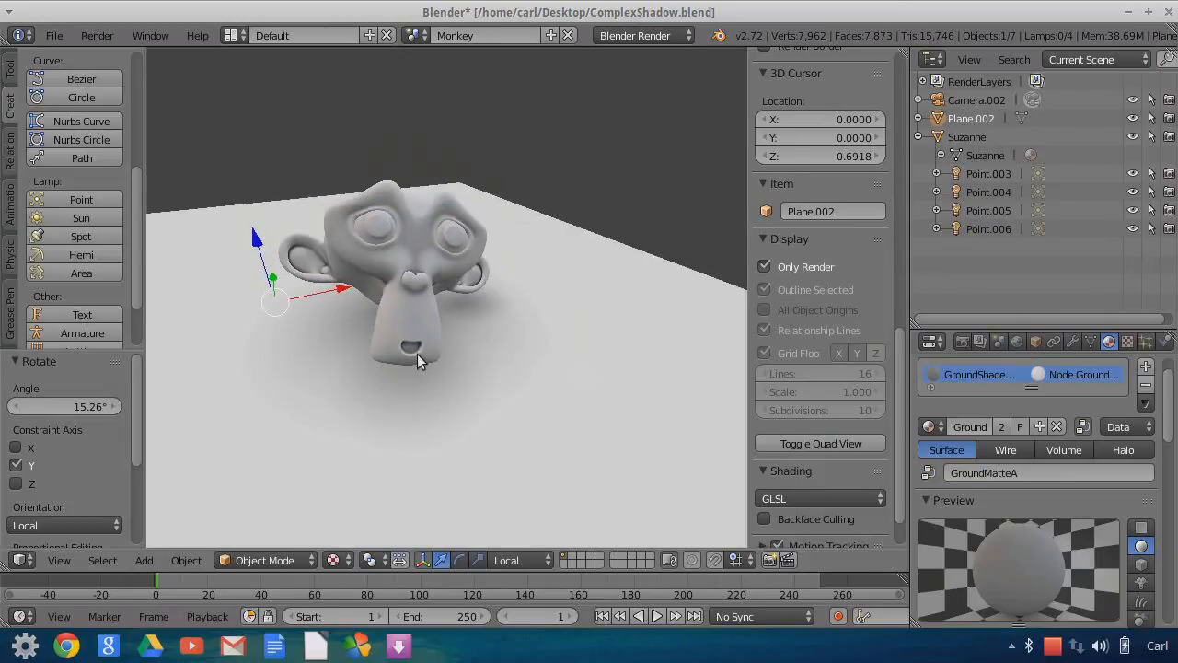
- Set the diffuse Color influence of Suzanne's Lighting.png texture to about 0.374
click(962, 137)
click(1125, 342)
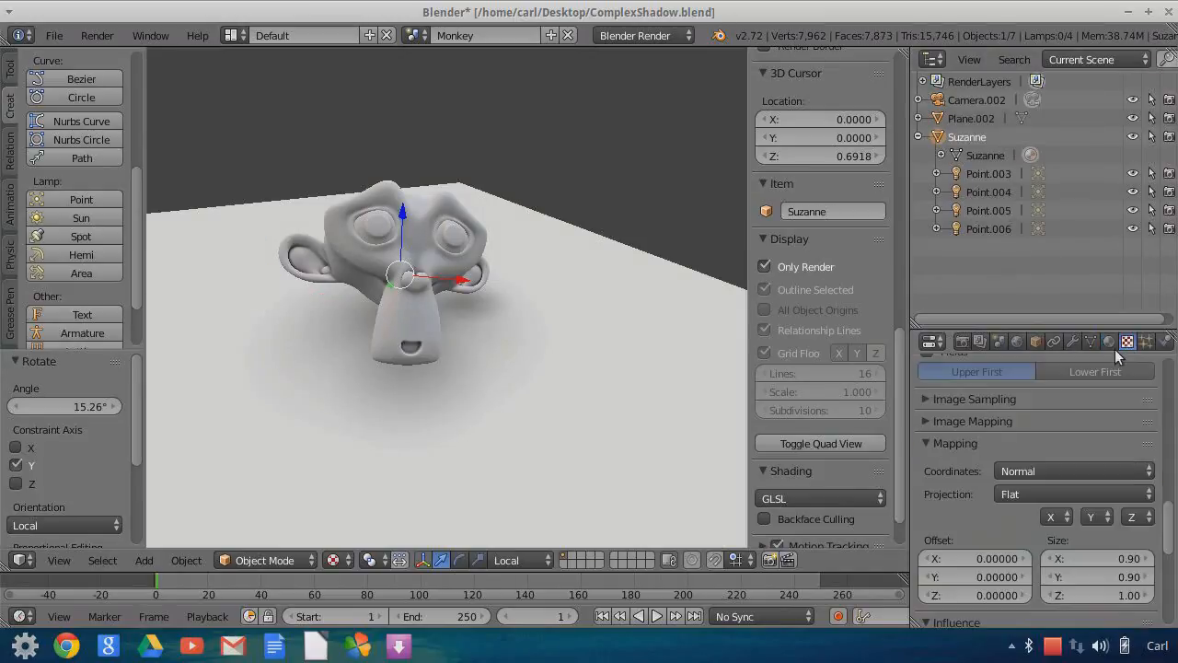
drag(1095, 325, 1095, 222)
scroll(1050, 476, up, 10)
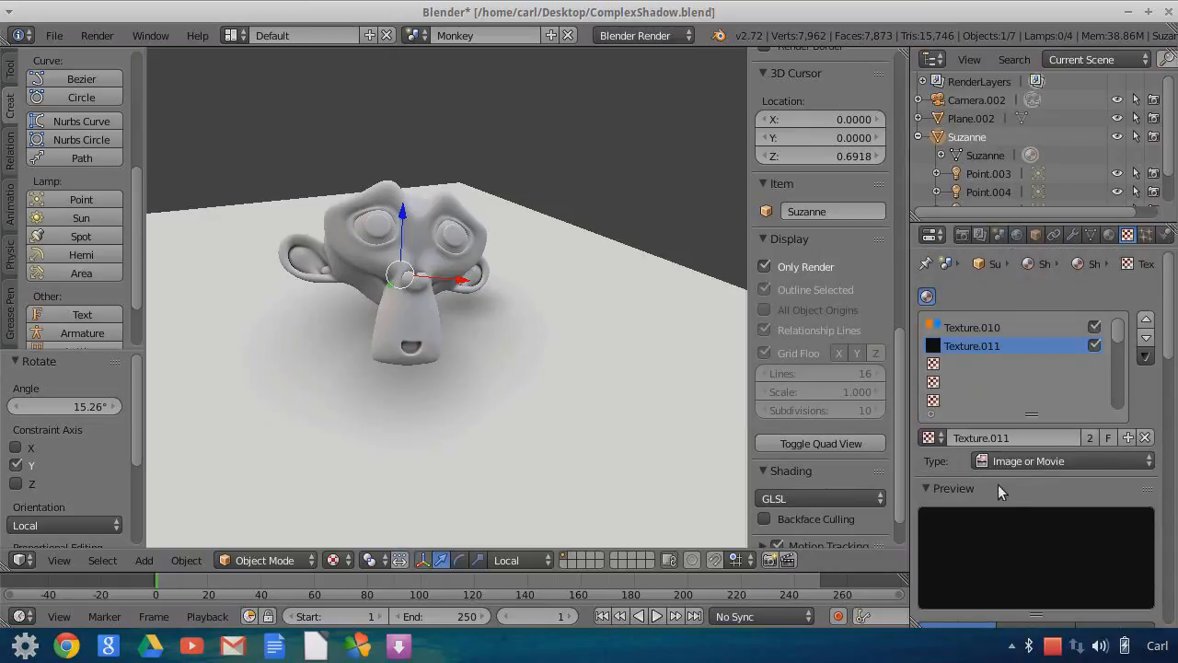
scroll(1011, 514, down, 8)
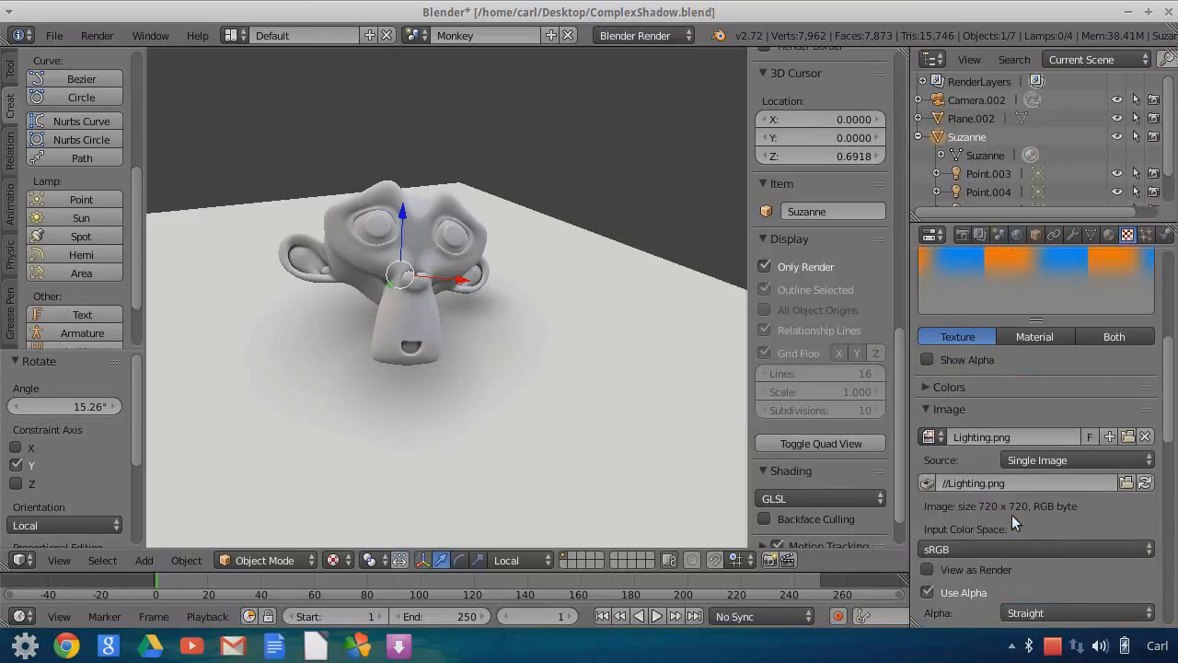
scroll(1012, 515, down, 8)
drag(963, 542, 990, 542)
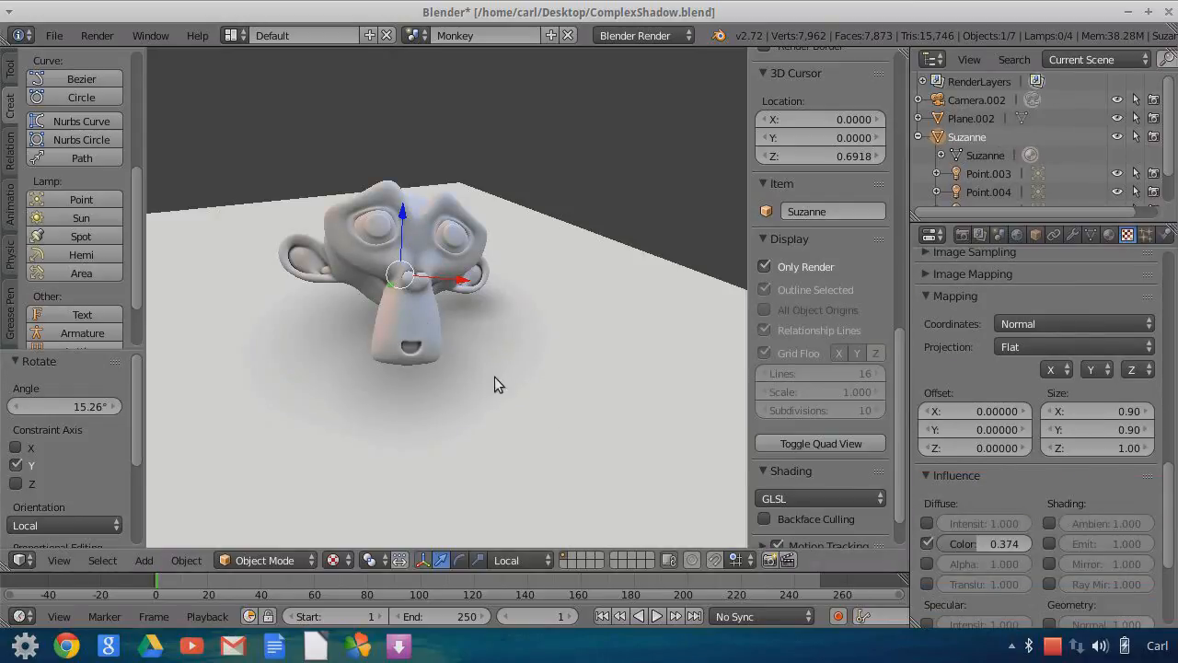
- Inspect the colored lighting on Suzanne and the ground shadow from different angles and distances
middle_drag(547, 362, 372, 211)
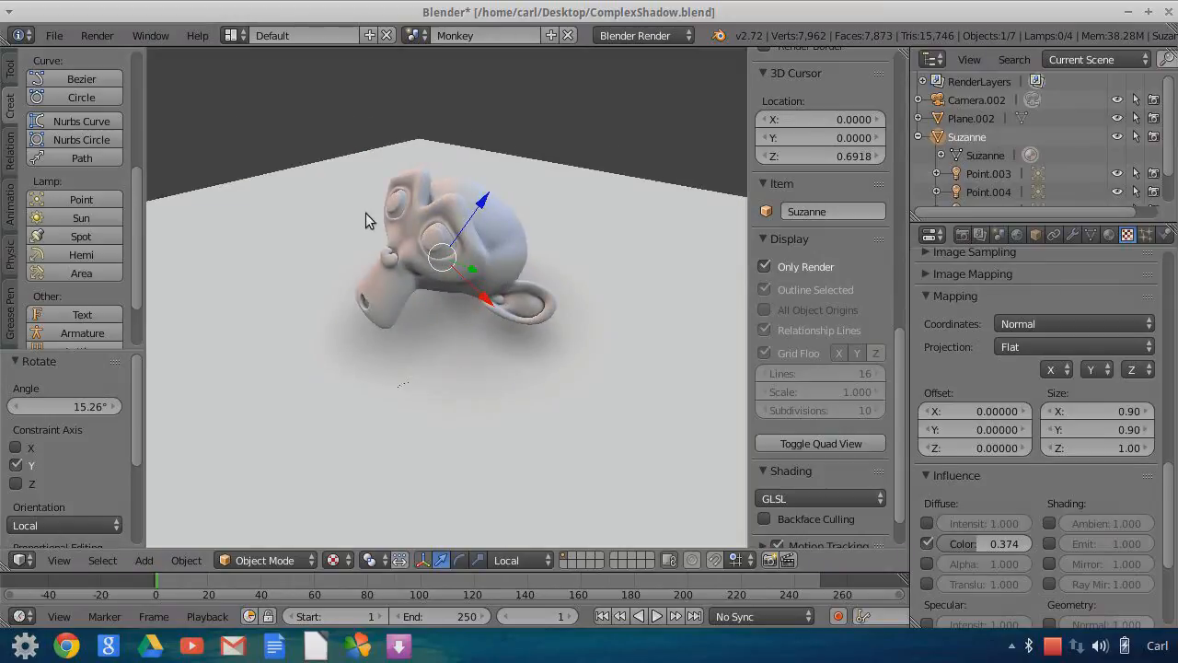
scroll(590, 313, down, 2)
middle_drag(609, 330, 571, 320)
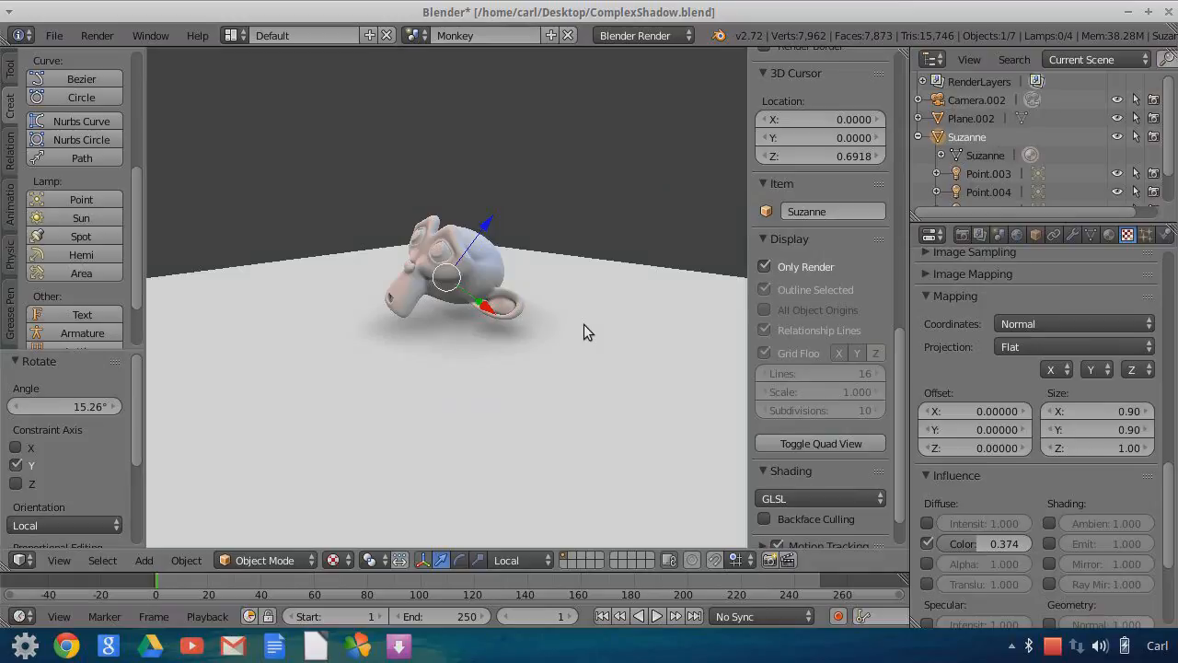
scroll(581, 324, down, 3)
scroll(584, 324, up, 4)
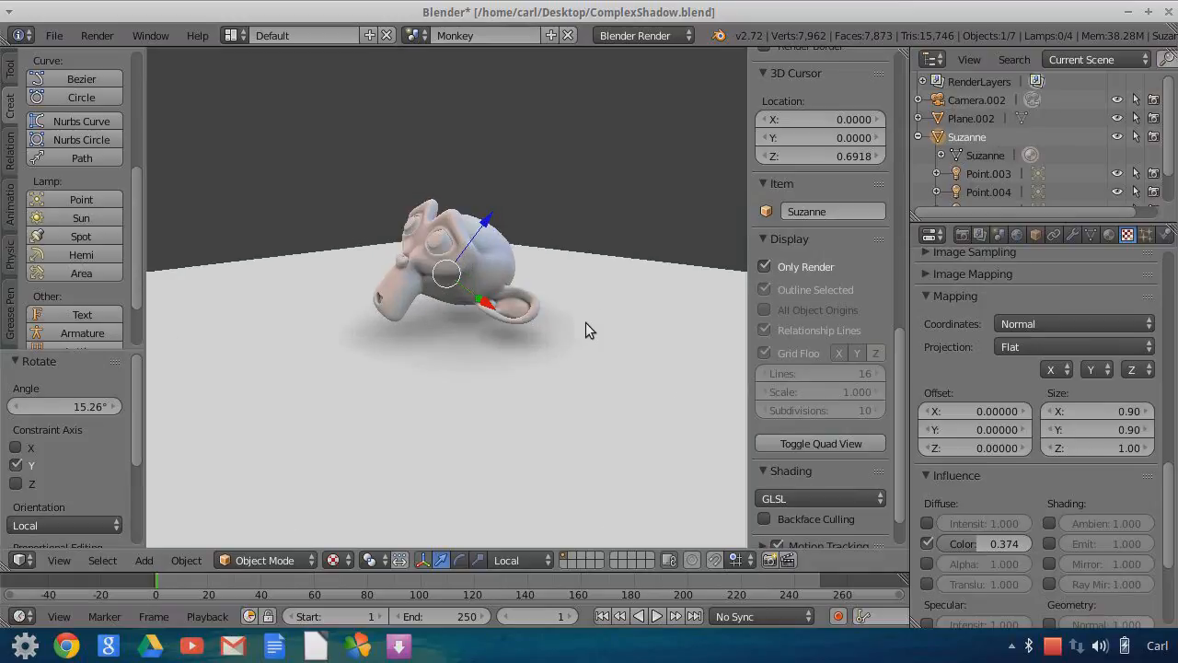
middle_drag(604, 326, 655, 350)
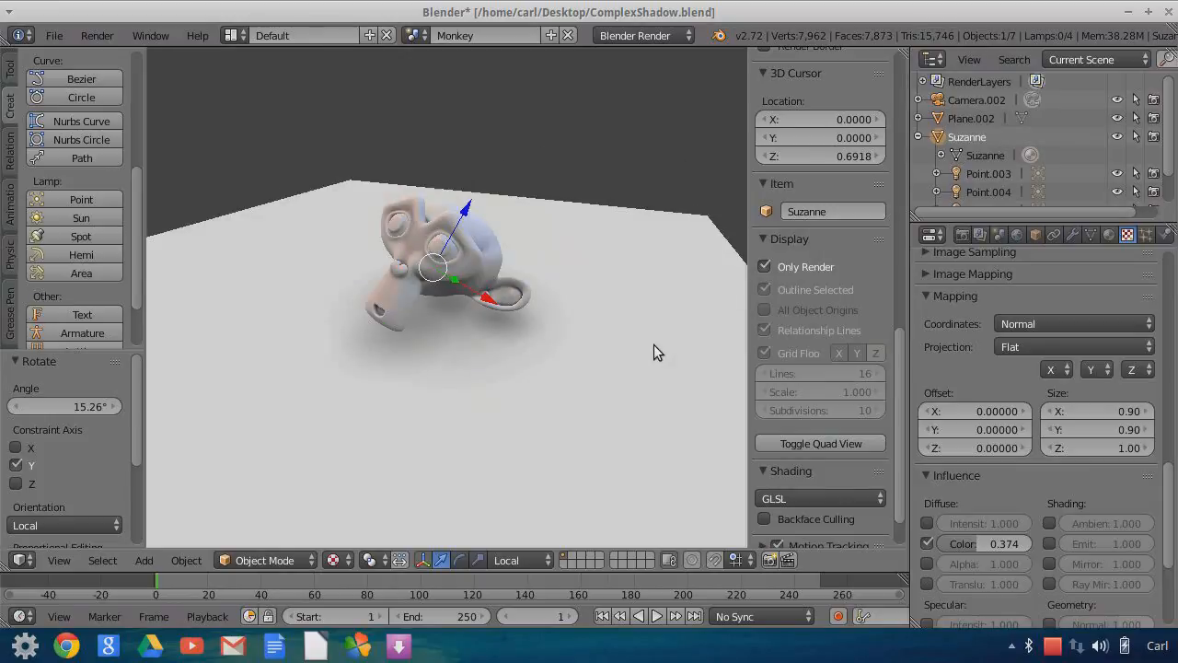